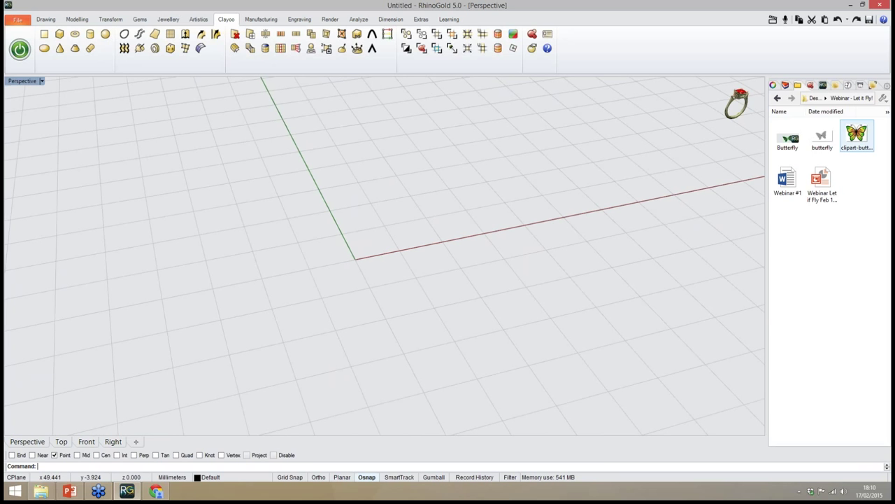
# Place the butterfly clipart image on the ground plane as a picture frame, with its base aligned orthogonally to the X axis
pyautogui.moveTo(857, 135); pyautogui.dragTo(728, 203)
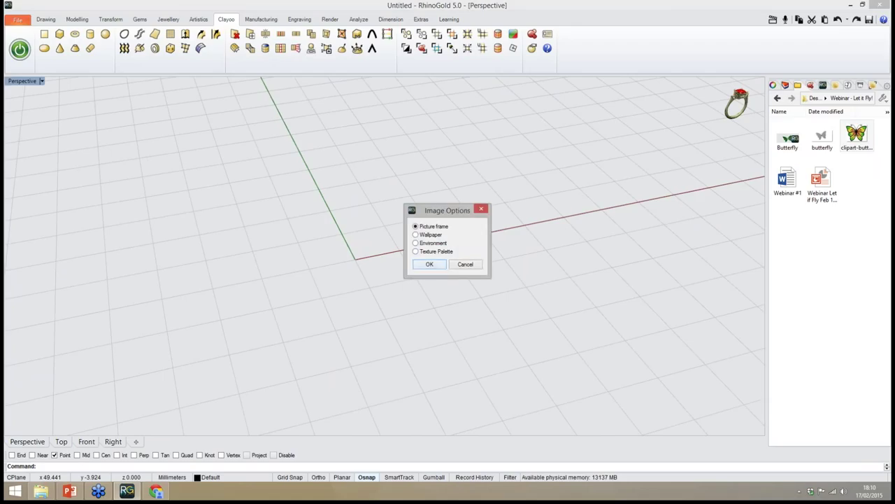
pyautogui.moveTo(448, 211); pyautogui.dragTo(477, 208)
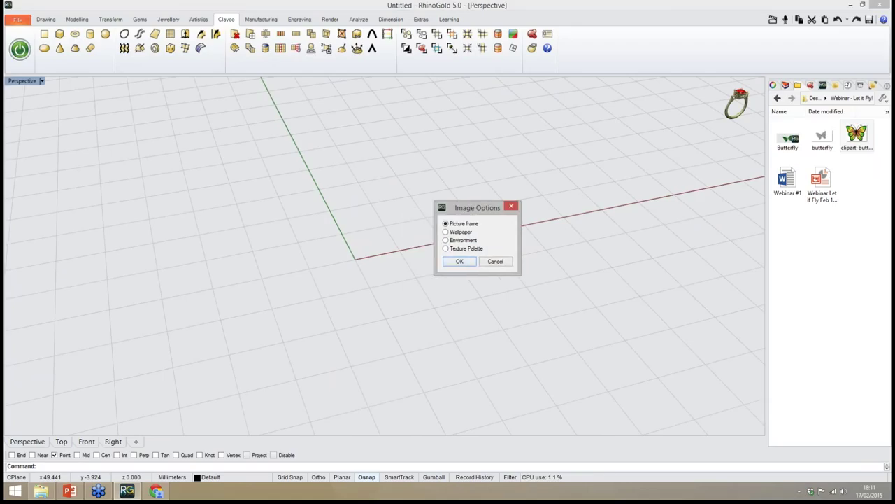
pyautogui.click(455, 262)
pyautogui.moveTo(384, 242); pyautogui.dragTo(353, 295, button='right')
pyautogui.scroll(-2, 372, 288)
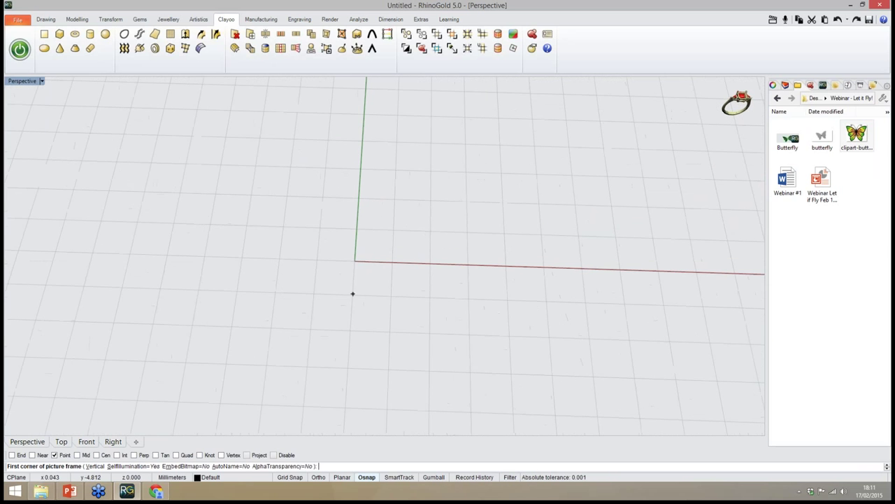
pyautogui.click(246, 284)
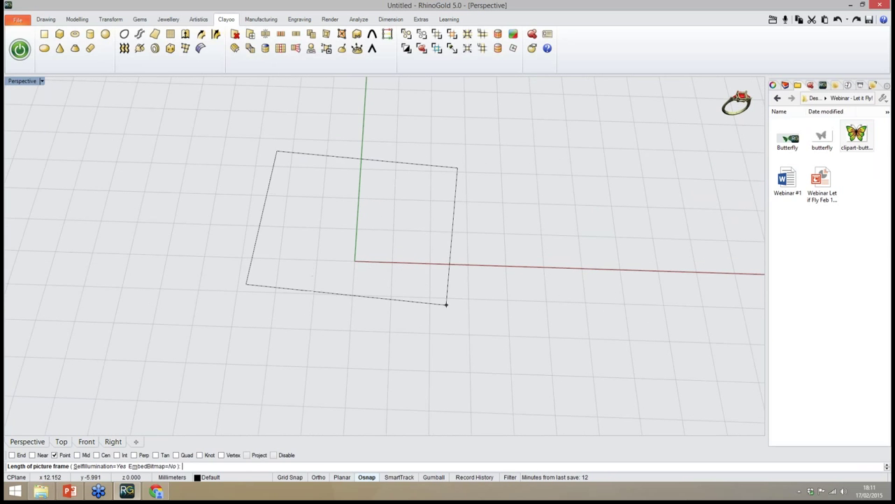
pyautogui.press('F8')
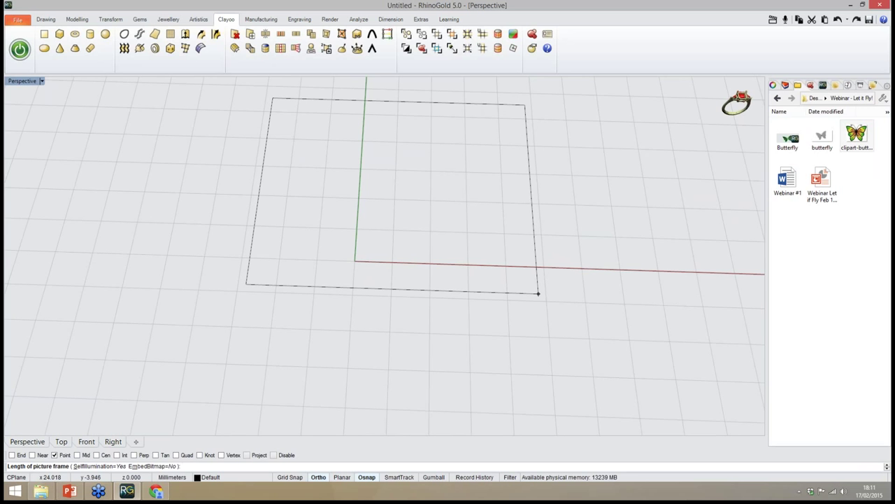
pyautogui.click(546, 294)
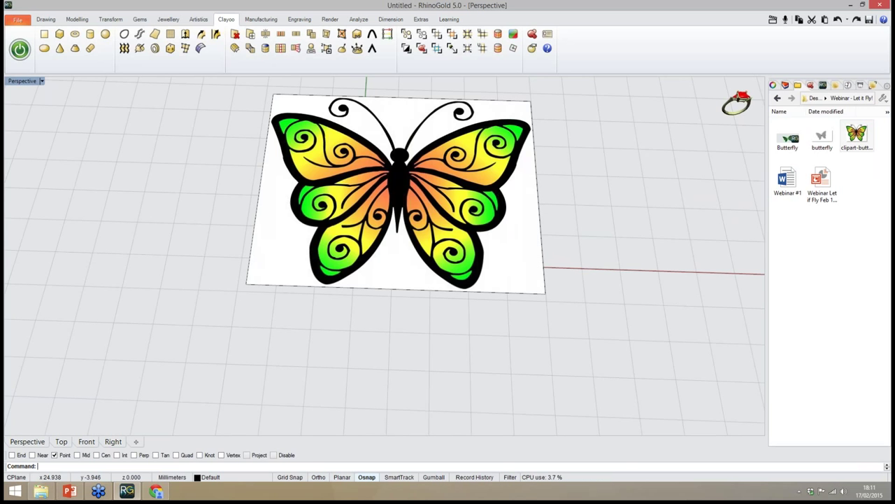
# Examine the placed butterfly picture's position and orientation relative to the construction axes from several angles
pyautogui.moveTo(445, 255); pyautogui.dragTo(500, 245, button='right')
pyautogui.scroll(-3, 412, 319)
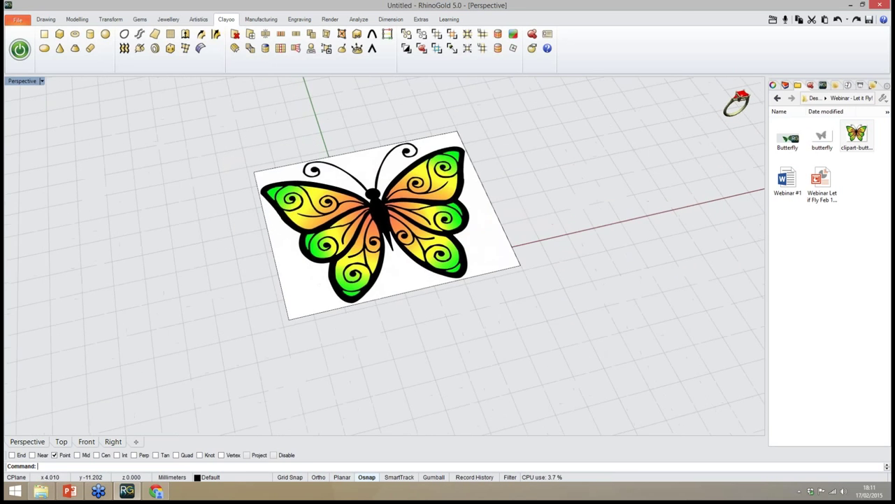
pyautogui.scroll(3, 423, 257)
pyautogui.moveTo(423, 258); pyautogui.dragTo(421, 239, button='right')
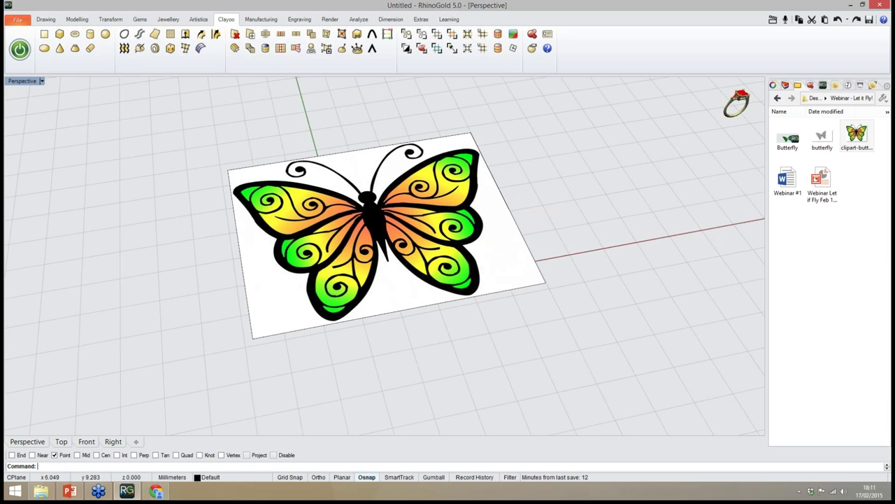
pyautogui.moveTo(378, 177); pyautogui.dragTo(330, 220, button='right')
pyautogui.scroll(2, 370, 197)
pyautogui.scroll(2, 364, 209)
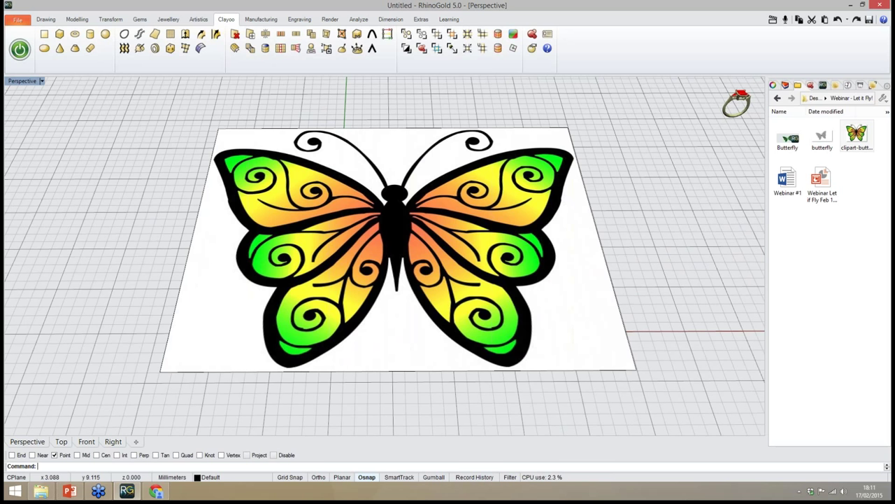
pyautogui.moveTo(357, 247); pyautogui.dragTo(376, 247, button='right')
pyautogui.scroll(-2, 376, 248)
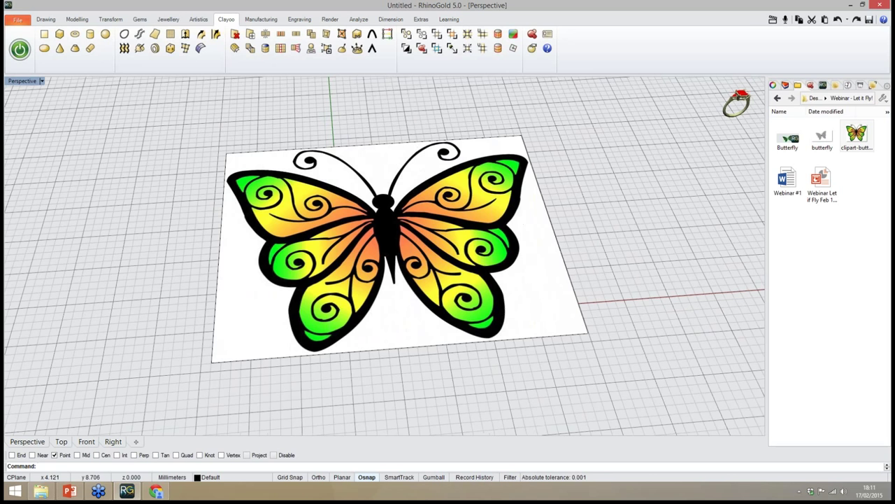
pyautogui.moveTo(436, 279)
pyautogui.mouseDown(button='right')
pyautogui.moveTo(415, 281)
pyautogui.moveTo(427, 291)
pyautogui.mouseUp(button='right')
pyautogui.scroll(-2, 419, 281)
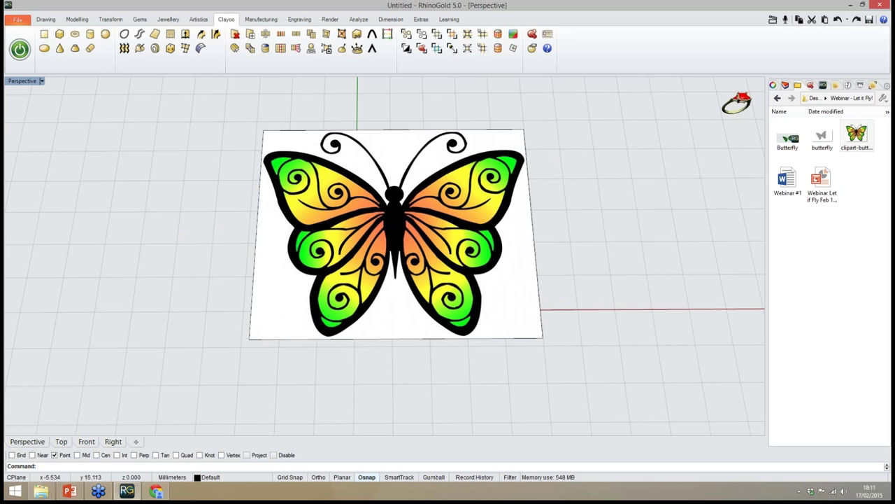
pyautogui.moveTo(364, 228)
pyautogui.mouseDown(button='right')
pyautogui.moveTo(403, 229)
pyautogui.moveTo(368, 231)
pyautogui.mouseUp(button='right')
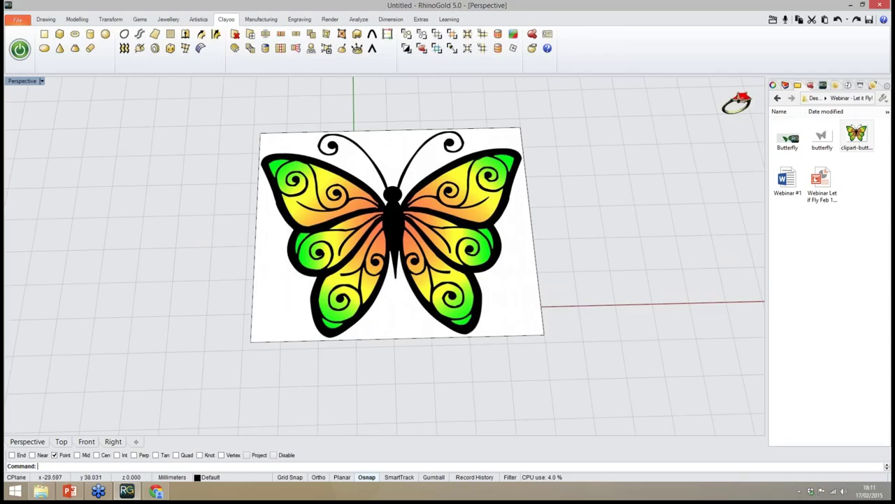
# Centre the butterfly picture frame on the origin with Go to Center
pyautogui.click(111, 19)
pyautogui.click(283, 161)
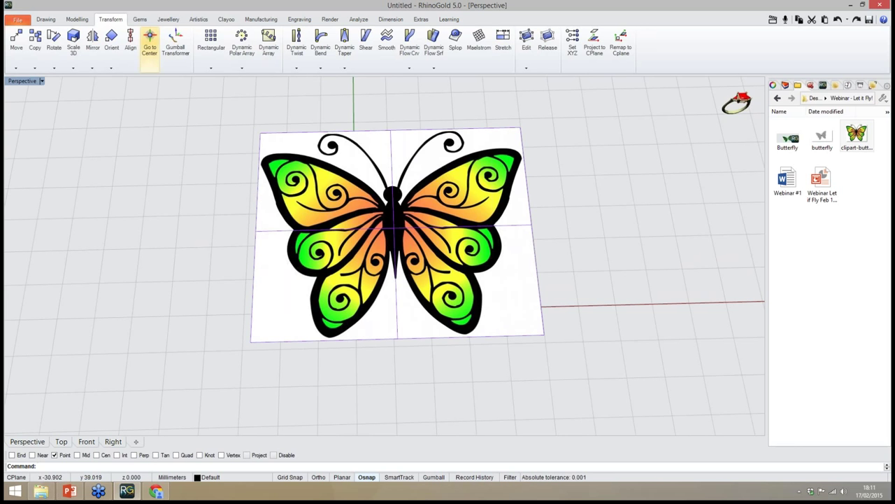
pyautogui.click(149, 42)
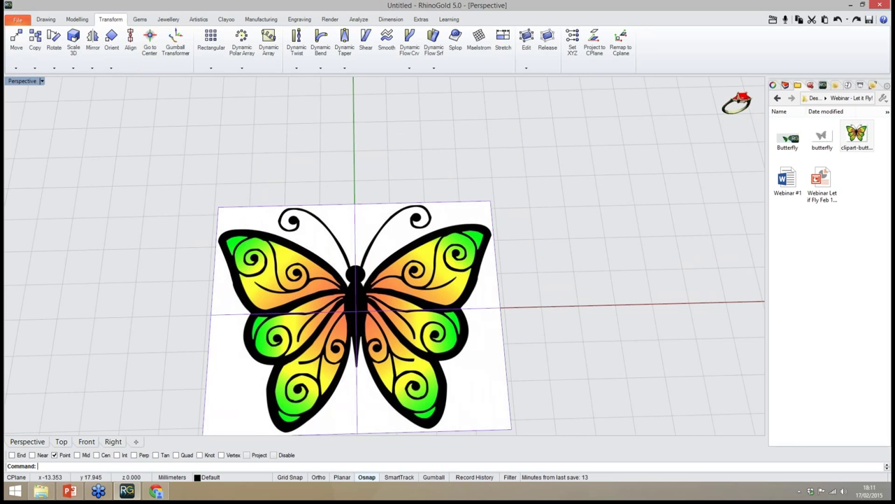
pyautogui.scroll(5, 315, 275)
pyautogui.moveTo(371, 259); pyautogui.dragTo(329, 283, button='right')
pyautogui.scroll(-2, 345, 231)
pyautogui.scroll(2, 354, 272)
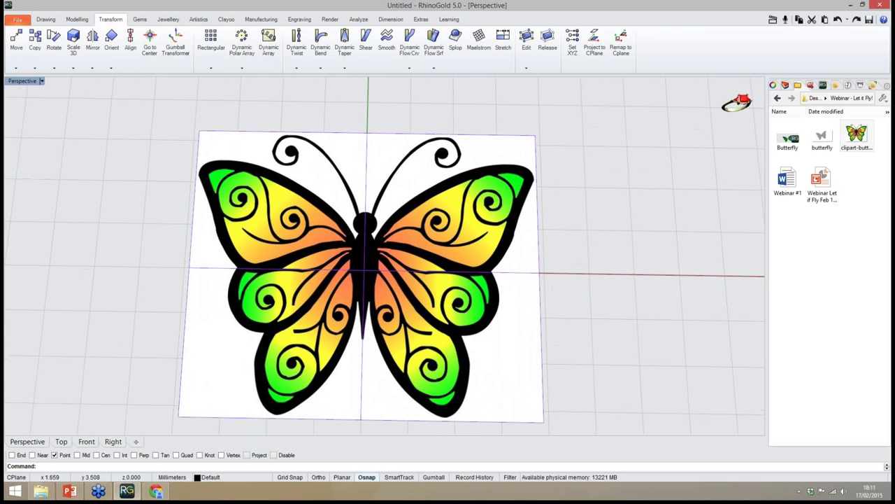
pyautogui.moveTo(378, 240); pyautogui.dragTo(389, 239, button='right')
# Open the picture frame's material properties and set its transparency to about 56%
pyautogui.moveTo(740, 150)
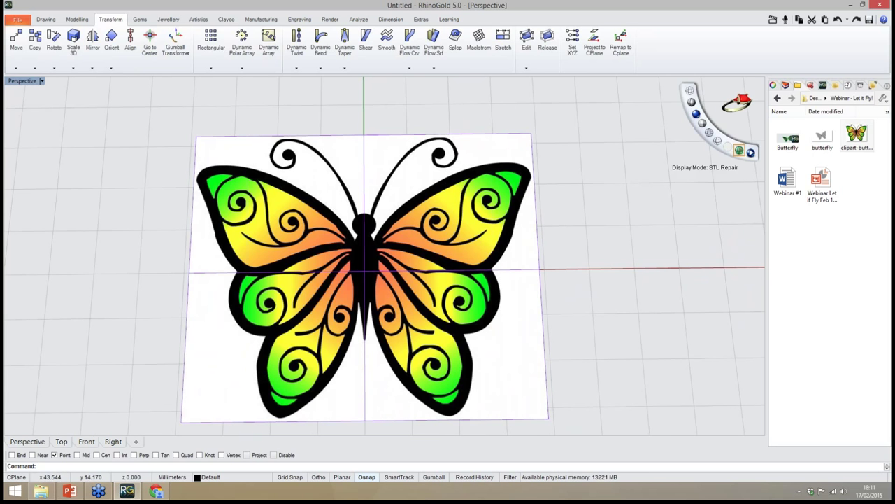
pyautogui.click(773, 85)
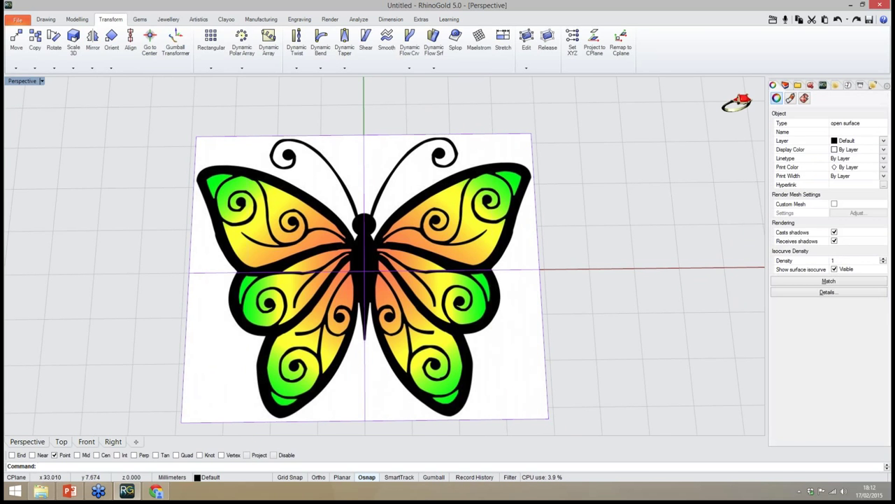
pyautogui.moveTo(448, 213); pyautogui.dragTo(475, 228, button='right')
pyautogui.scroll(-2, 461, 227)
pyautogui.scroll(4, 452, 240)
pyautogui.moveTo(738, 126)
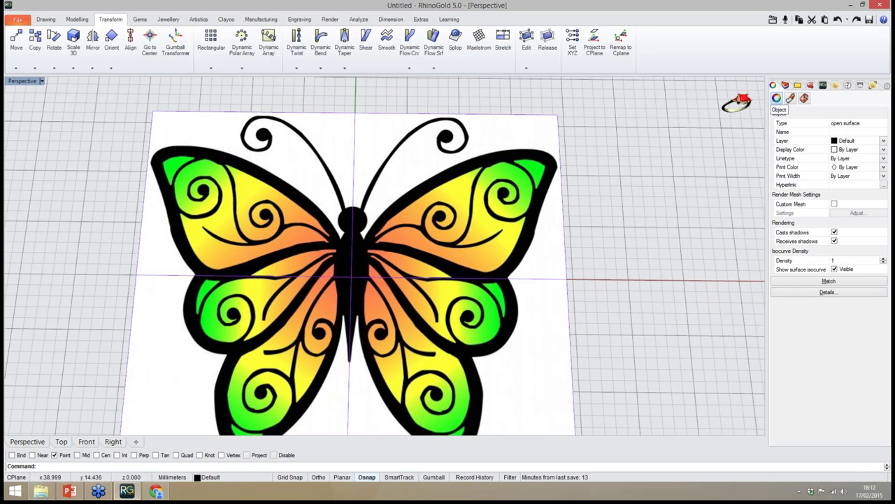
pyautogui.click(790, 98)
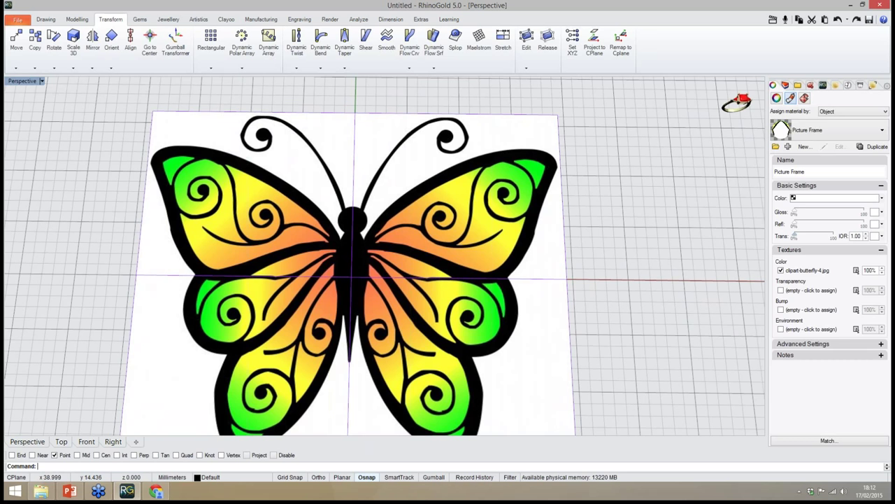
pyautogui.moveTo(795, 236); pyautogui.dragTo(815, 236)
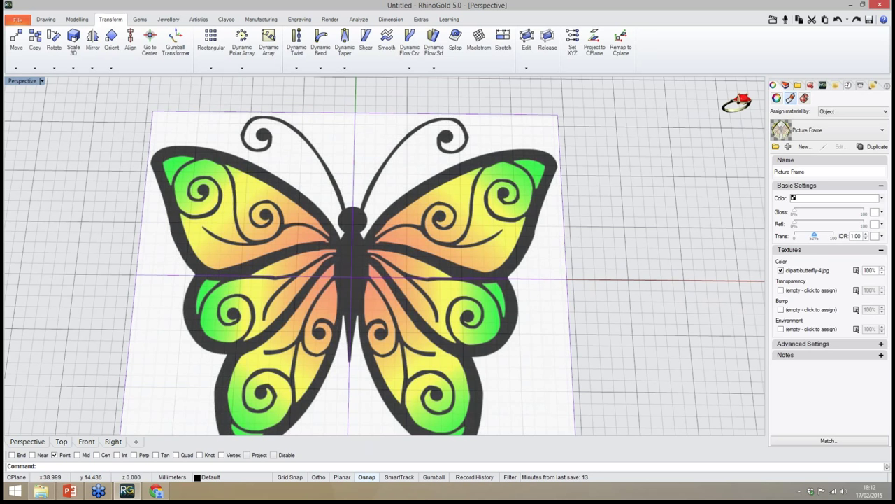
pyautogui.moveTo(814, 236); pyautogui.dragTo(817, 235)
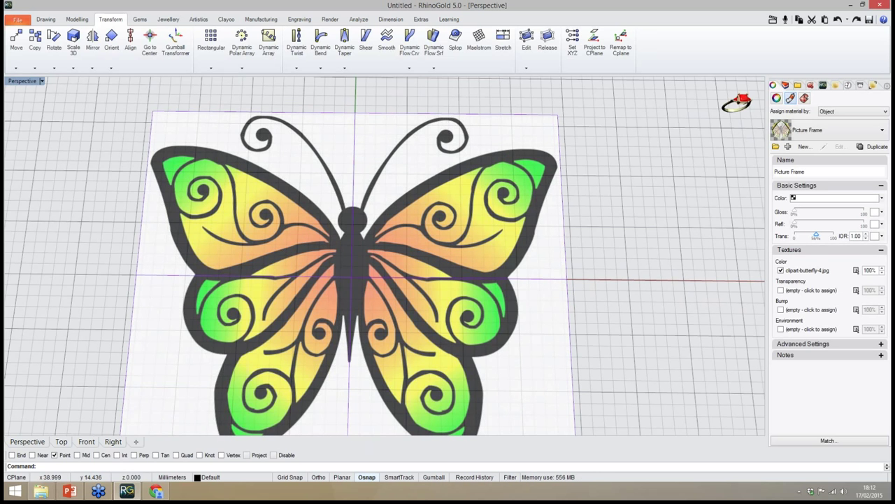
# Raise the picture frame material's transparency to about 62%
pyautogui.moveTo(603, 244); pyautogui.dragTo(606, 268, button='right')
pyautogui.scroll(-2, 383, 245)
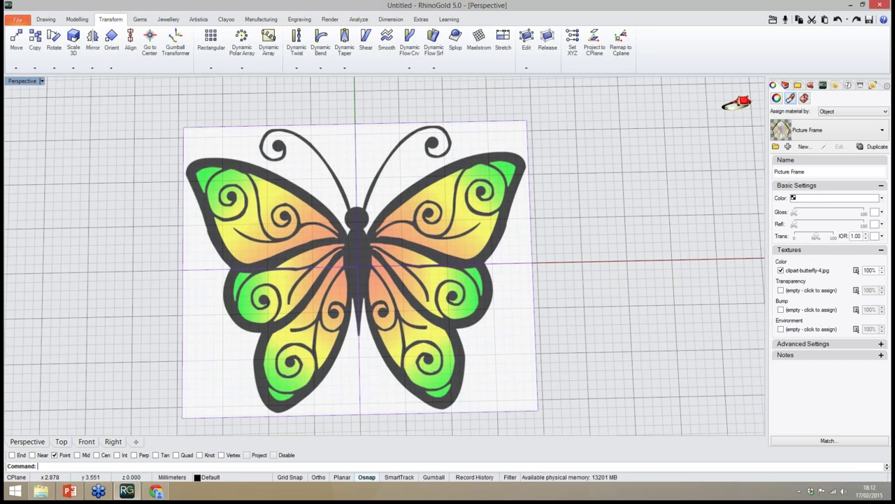
pyautogui.moveTo(381, 252); pyautogui.dragTo(388, 235, button='right')
pyautogui.scroll(-2, 388, 236)
pyautogui.scroll(9, 442, 253)
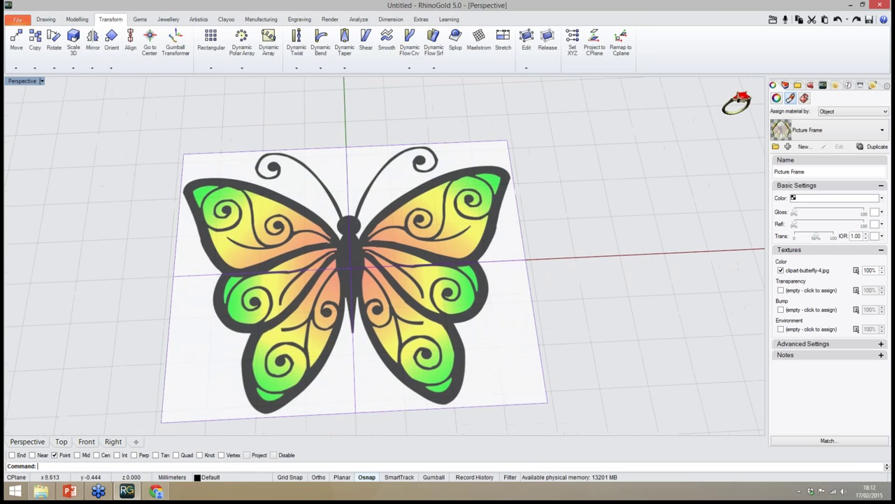
pyautogui.moveTo(449, 252); pyautogui.dragTo(442, 263, button='right')
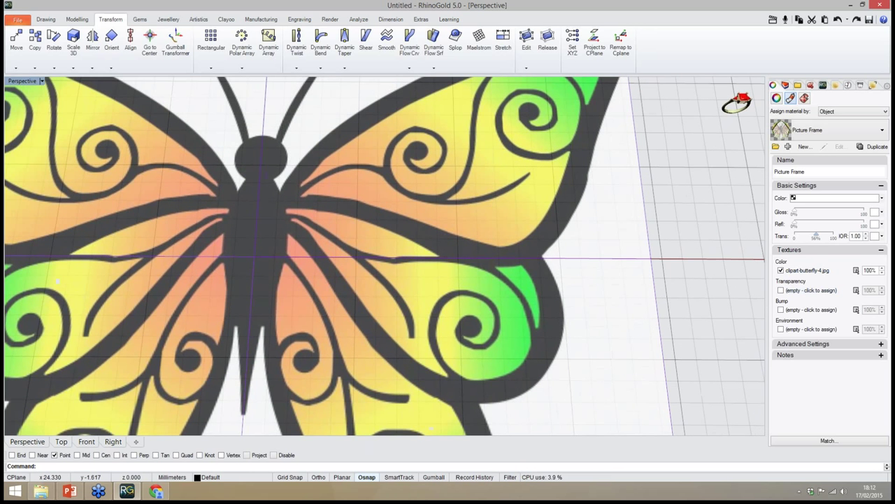
pyautogui.moveTo(817, 235); pyautogui.dragTo(819, 235)
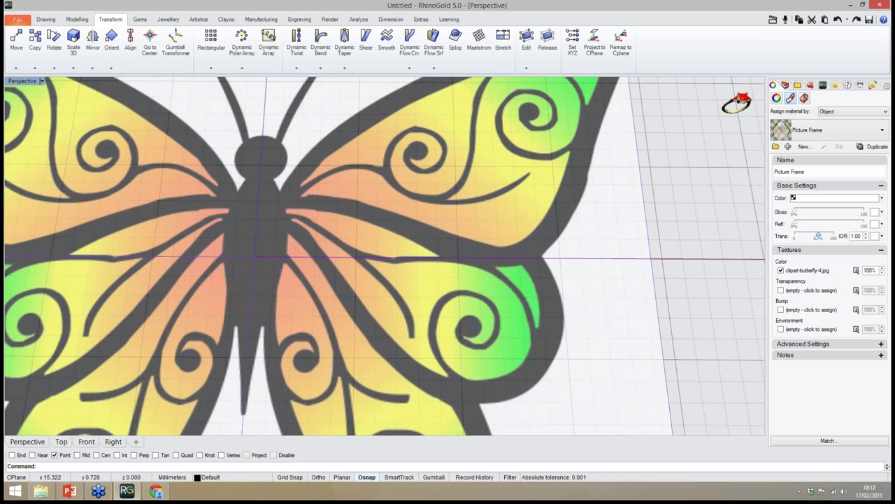
# Inspect the translucent butterfly picture against the grid, both close up and as a whole
pyautogui.moveTo(549, 249); pyautogui.dragTo(530, 262, button='right')
pyautogui.scroll(-2, 385, 255)
pyautogui.scroll(-4, 391, 259)
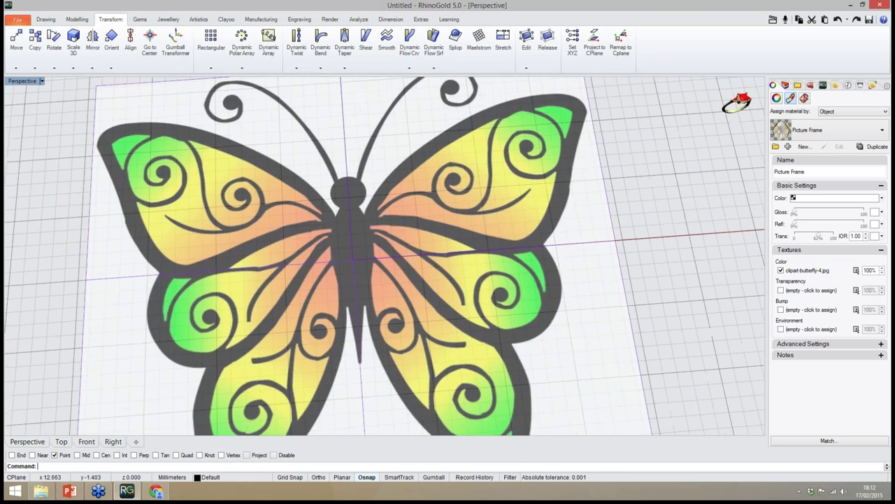
pyautogui.moveTo(383, 302)
pyautogui.mouseDown(button='right')
pyautogui.moveTo(391, 279)
pyautogui.moveTo(388, 298)
pyautogui.moveTo(382, 291)
pyautogui.mouseUp(button='right')
pyautogui.scroll(-4, 392, 279)
pyautogui.scroll(2, 396, 272)
pyautogui.moveTo(470, 291); pyautogui.dragTo(452, 332, button='right')
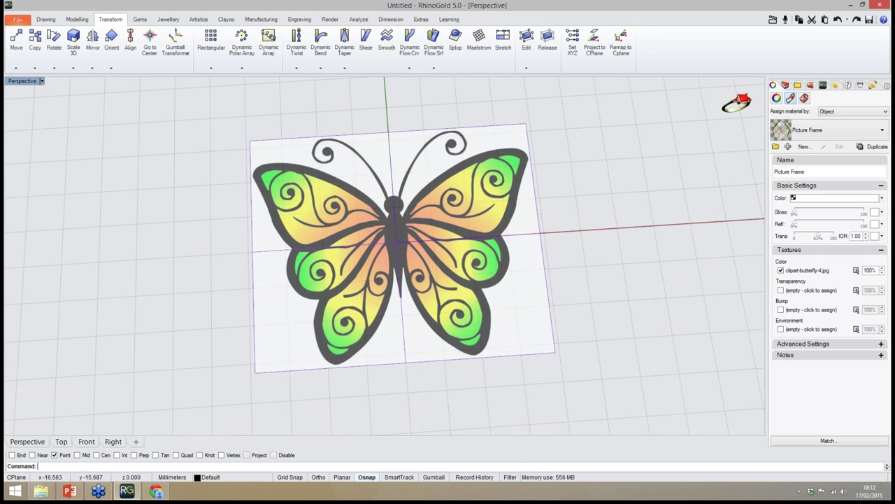
pyautogui.moveTo(322, 315); pyautogui.dragTo(315, 336, button='right')
pyautogui.scroll(6, 540, 242)
pyautogui.moveTo(518, 245); pyautogui.dragTo(500, 249, button='right')
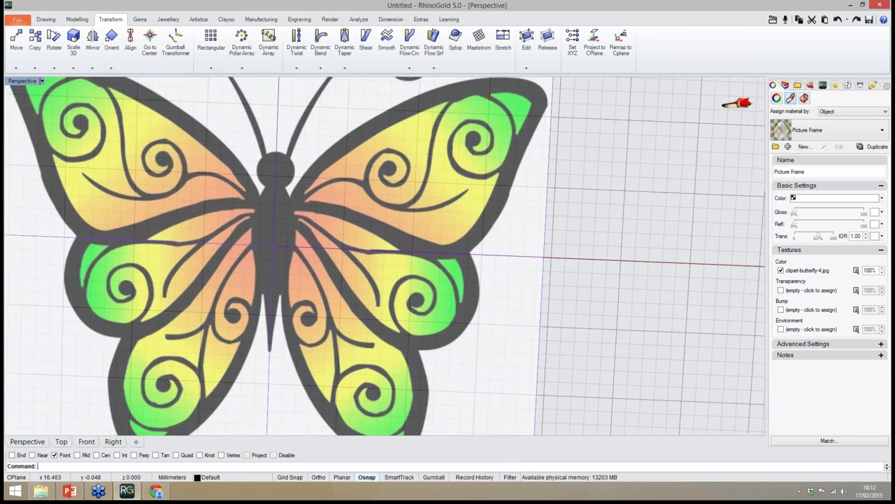
pyautogui.scroll(-4, 391, 238)
pyautogui.moveTo(393, 241); pyautogui.dragTo(399, 245, button='right')
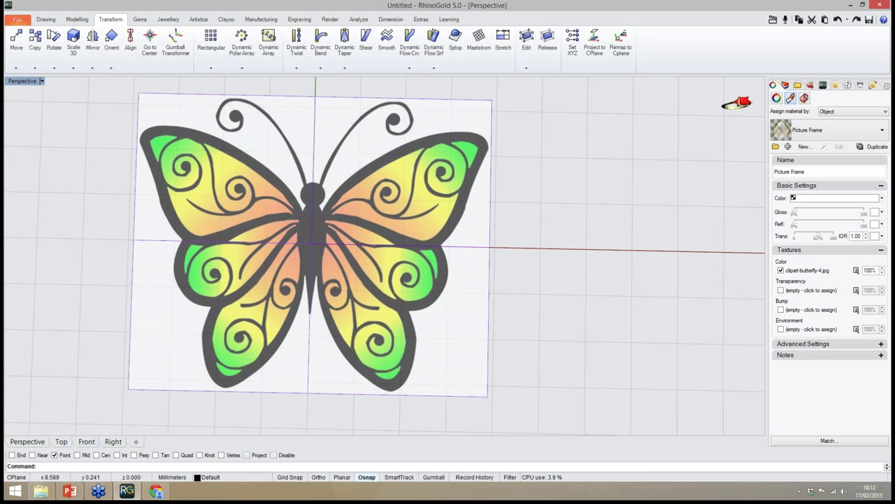
pyautogui.moveTo(393, 276); pyautogui.dragTo(412, 298, button='right')
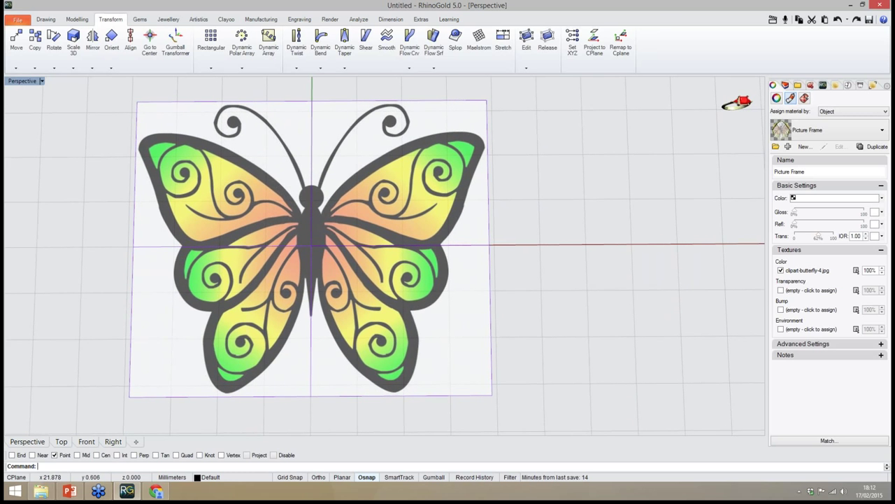
pyautogui.moveTo(512, 239); pyautogui.dragTo(520, 229, button='right')
pyautogui.scroll(8, 520, 230)
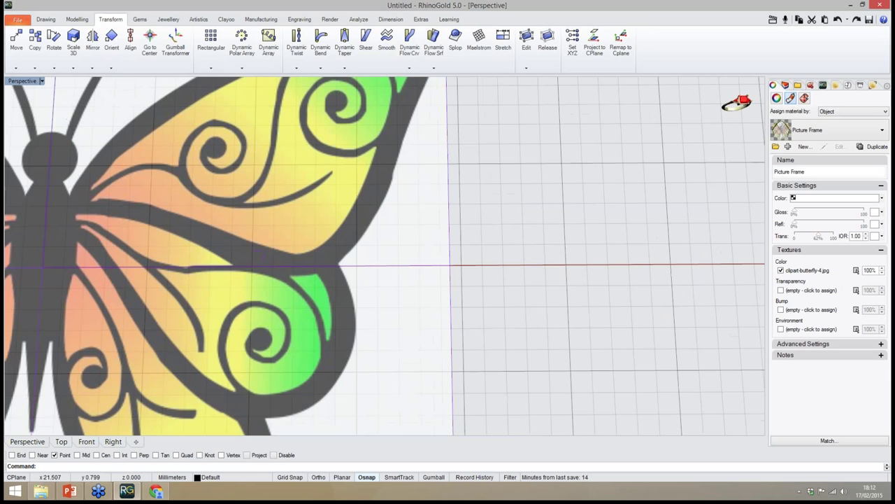
pyautogui.scroll(-6, 494, 250)
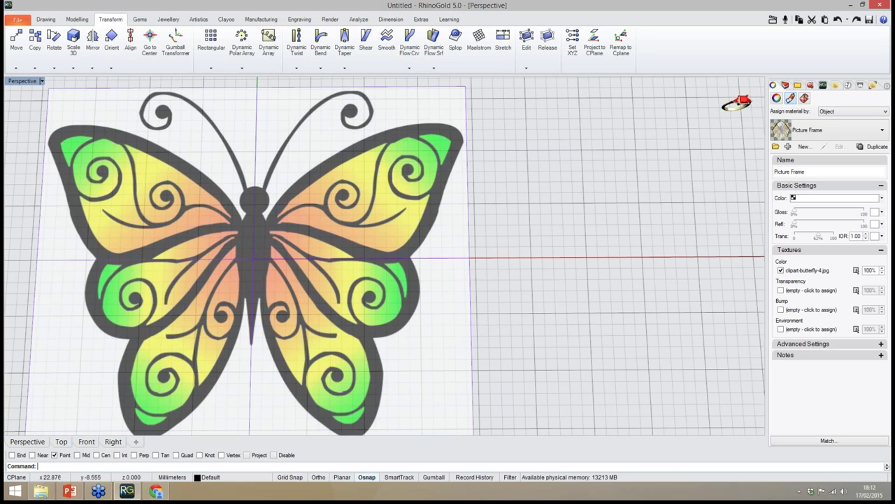
pyautogui.moveTo(500, 403); pyautogui.dragTo(466, 370, button='right')
pyautogui.scroll(-2, 462, 360)
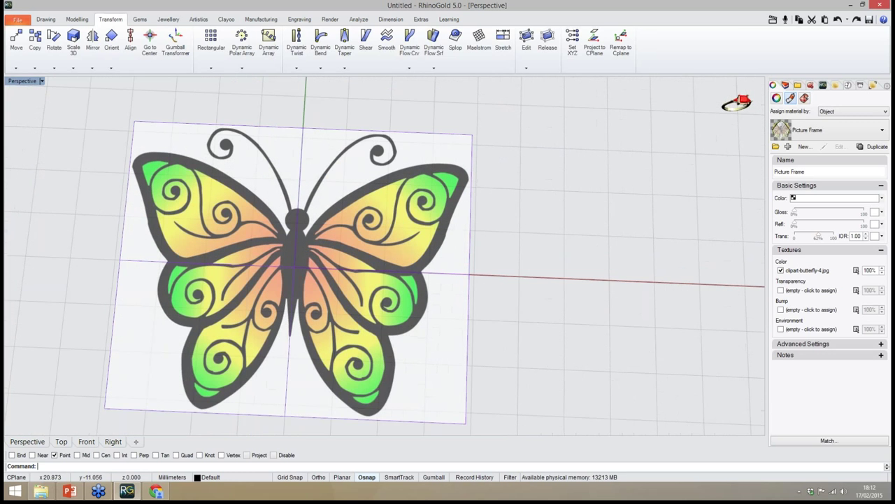
pyautogui.scroll(2, 466, 371)
pyautogui.moveTo(467, 371); pyautogui.dragTo(442, 350, button='right')
pyautogui.scroll(-2, 424, 316)
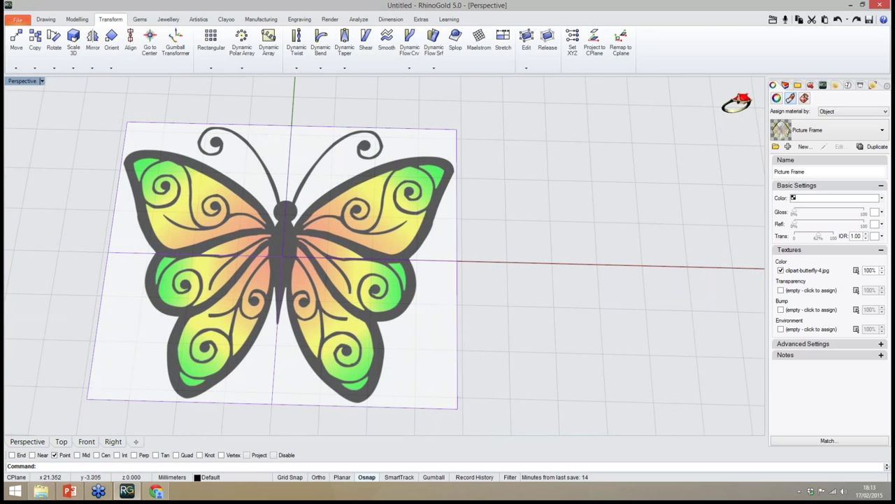
pyautogui.click(374, 311)
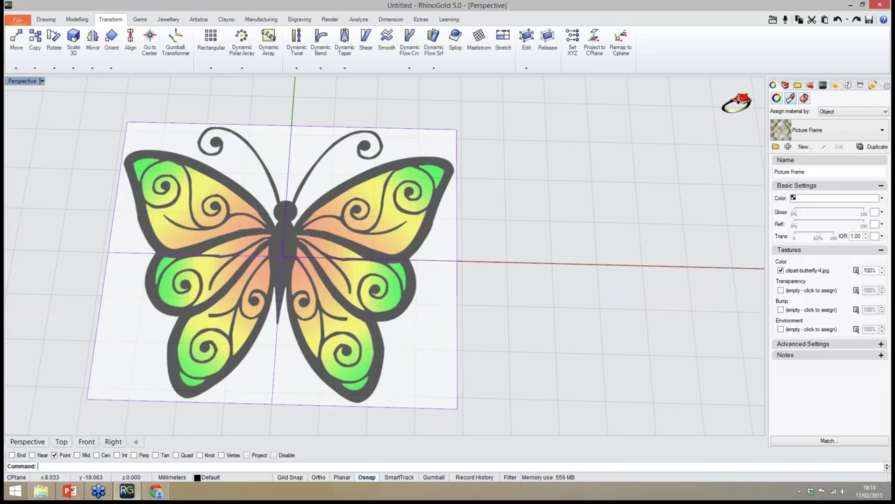
# Turn on the Gumball and enlarge the butterfly picture frame uniformly
pyautogui.click(433, 477)
pyautogui.moveTo(270, 353); pyautogui.dragTo(315, 361, button='right')
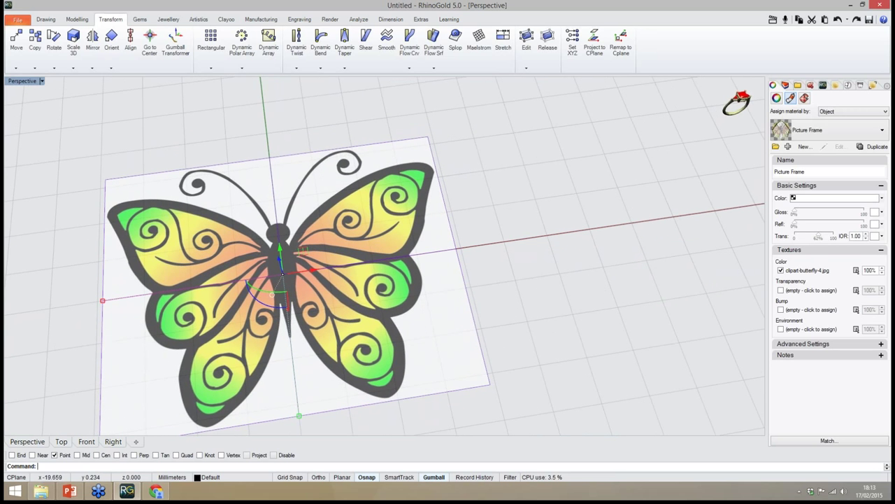
pyautogui.keyDown('shift'); pyautogui.moveTo(103, 301); pyautogui.dragTo(63, 306); pyautogui.keyUp('shift')
# Move the picture frame slightly down along Z so it sits below the construction plane, and deselect it
pyautogui.moveTo(224, 311); pyautogui.dragTo(295, 206, button='right')
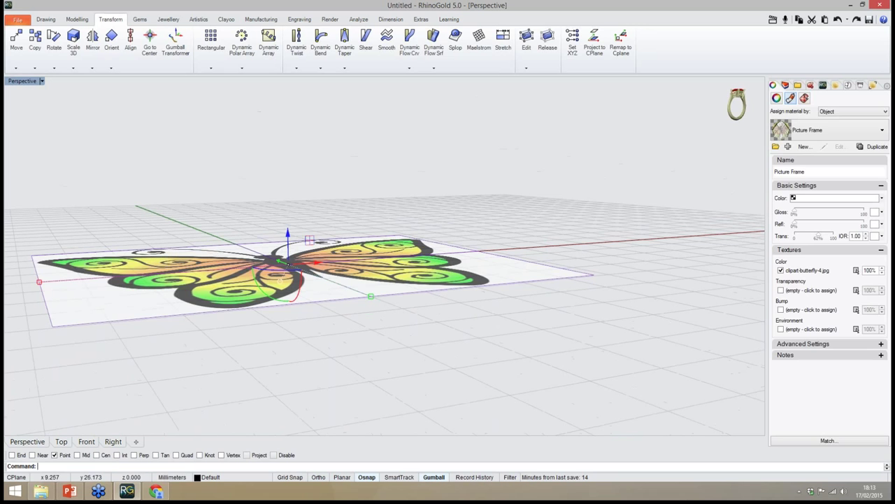
pyautogui.moveTo(287, 234); pyautogui.dragTo(288, 239)
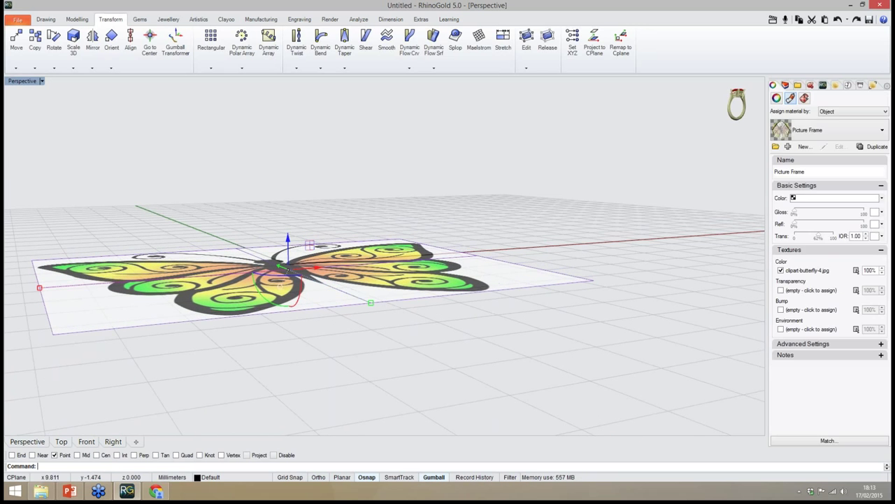
pyautogui.click(514, 325)
# Examine the lowered butterfly picture against the grid and axes from several angles and distances
pyautogui.moveTo(452, 264); pyautogui.dragTo(437, 297, button='right')
pyautogui.scroll(-4, 447, 290)
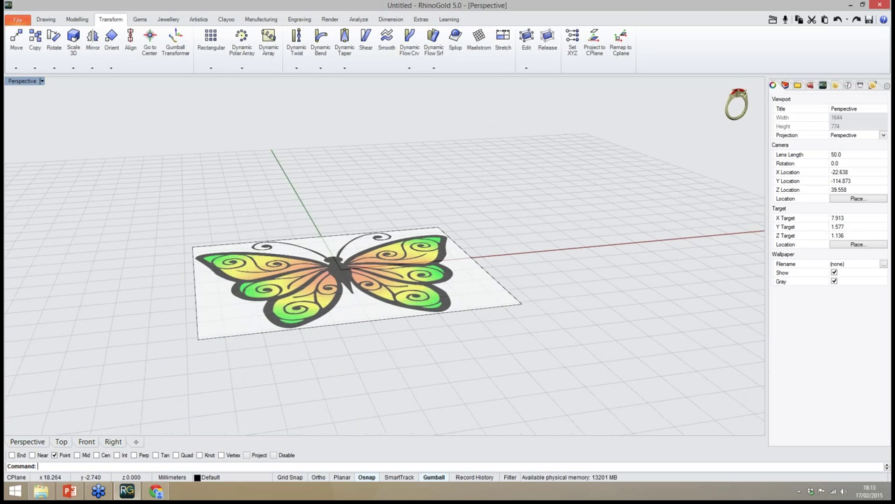
pyautogui.moveTo(406, 269); pyautogui.dragTo(375, 298, button='right')
pyautogui.scroll(4, 352, 306)
pyautogui.scroll(-4, 367, 283)
pyautogui.scroll(6, 337, 235)
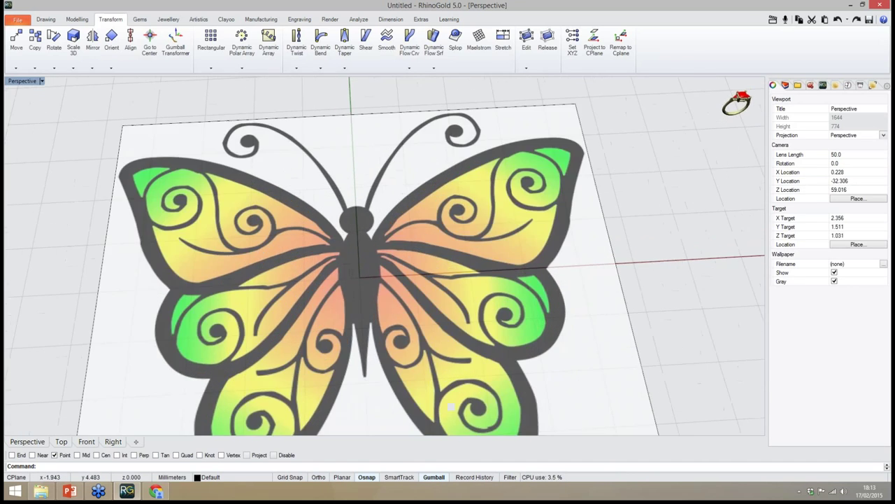
pyautogui.moveTo(336, 225); pyautogui.dragTo(358, 241, button='right')
pyautogui.scroll(-4, 362, 251)
pyautogui.moveTo(368, 284); pyautogui.dragTo(357, 299, button='right')
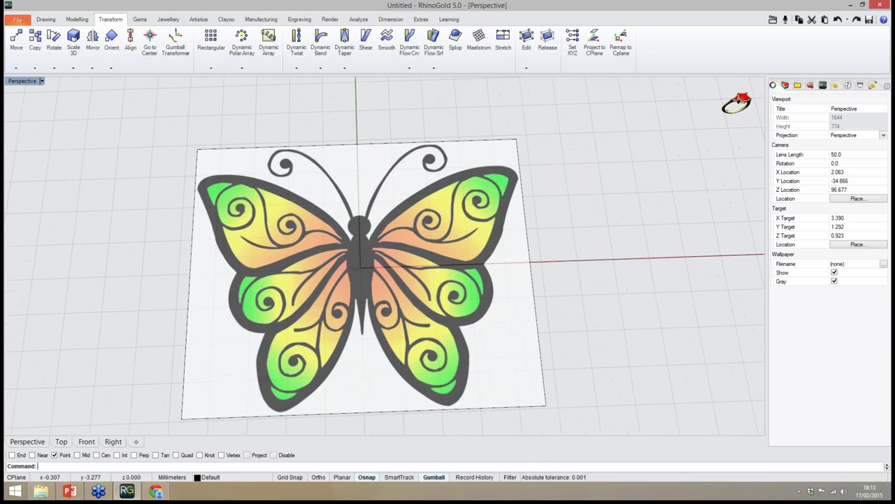
pyautogui.scroll(2, 364, 280)
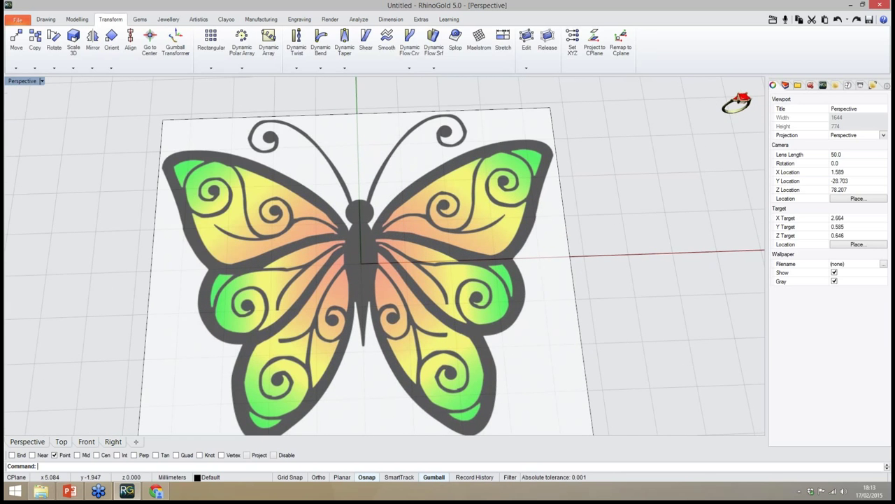
# Select the butterfly picture frame and lock it
pyautogui.click(371, 274)
pyautogui.moveTo(371, 283); pyautogui.dragTo(400, 271, button='right')
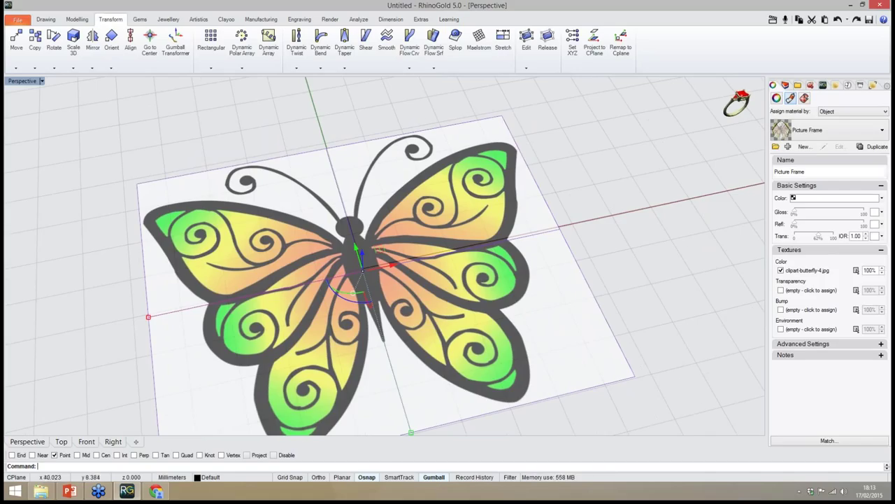
pyautogui.moveTo(718, 141)
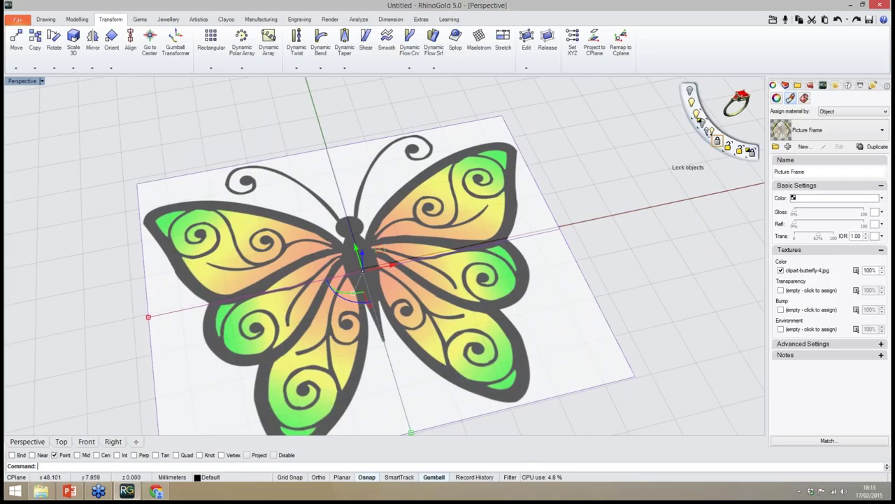
pyautogui.click(718, 141)
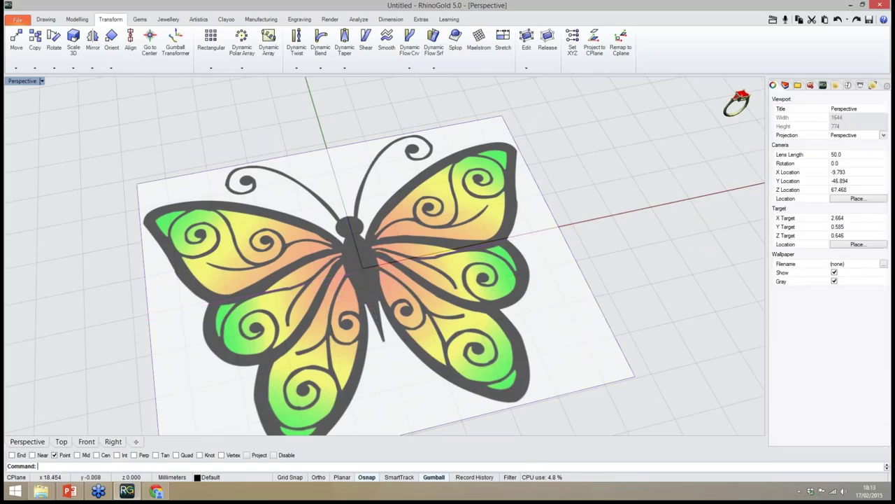
# Switch to the Top view of the butterfly picture
pyautogui.moveTo(381, 167); pyautogui.dragTo(375, 126, button='right')
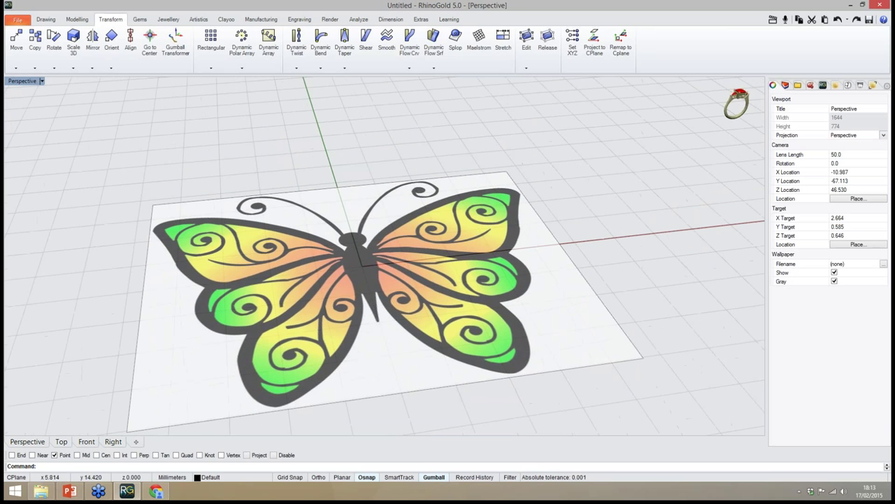
pyautogui.moveTo(391, 182); pyautogui.dragTo(382, 209, button='right')
pyautogui.scroll(-4, 402, 215)
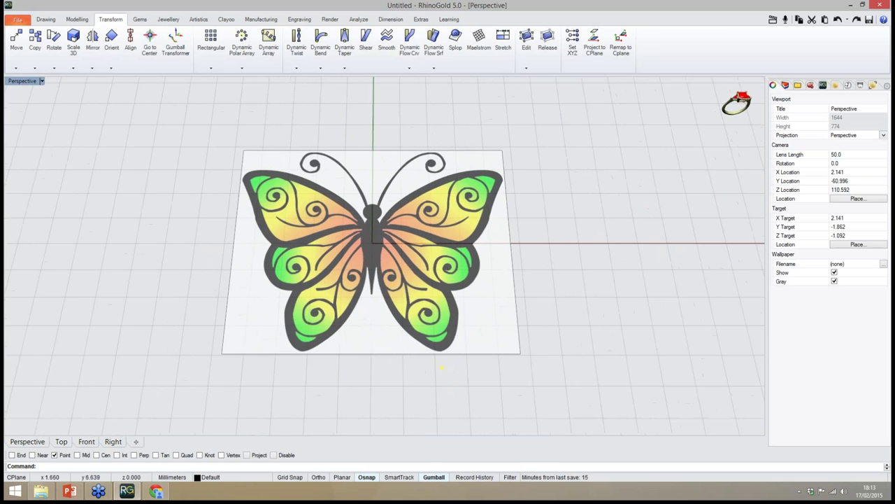
pyautogui.scroll(2, 382, 210)
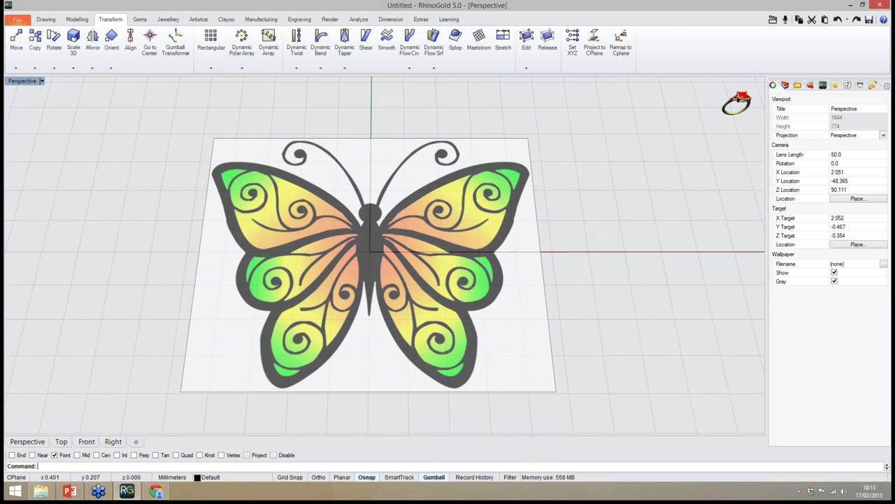
pyautogui.moveTo(373, 250); pyautogui.dragTo(374, 257, button='right')
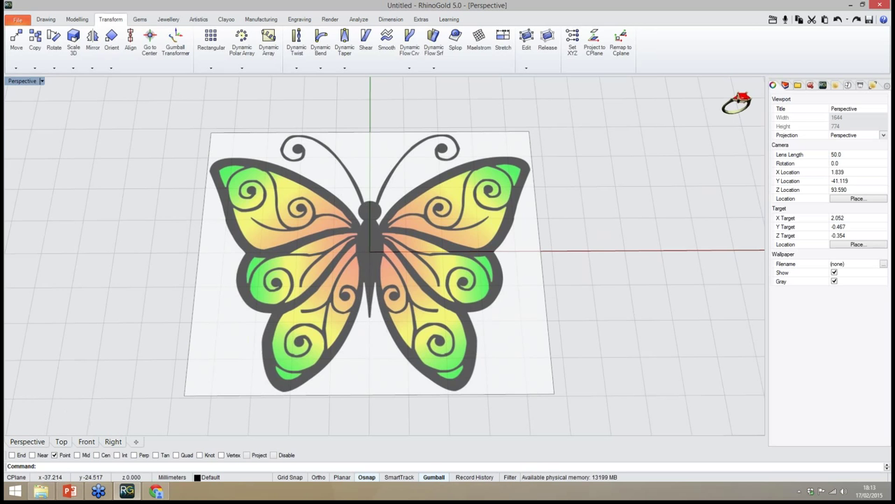
pyautogui.click(61, 441)
pyautogui.moveTo(241, 359); pyautogui.dragTo(256, 329, button='right')
pyautogui.scroll(-6, 256, 329)
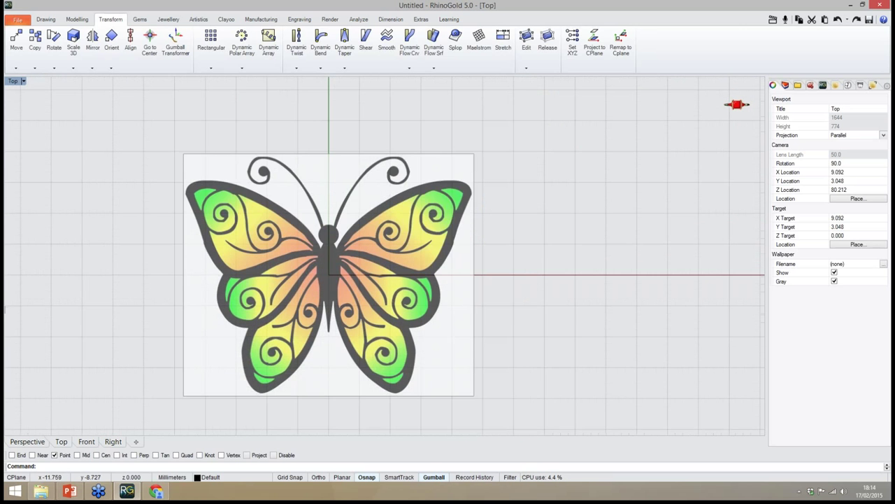
pyautogui.scroll(4, 307, 281)
pyautogui.moveTo(307, 280); pyautogui.dragTo(319, 264, button='right')
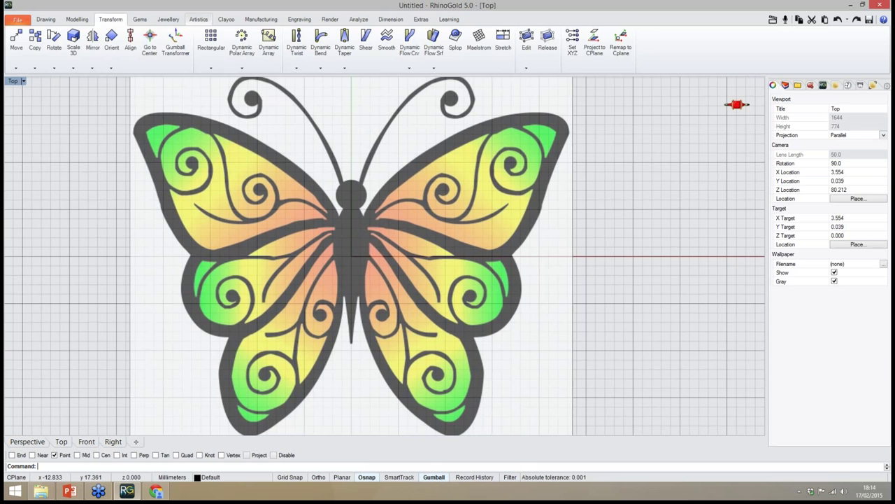
# Bring up the Clayoo tools and activate Clayoo's modelling mode
pyautogui.click(226, 19)
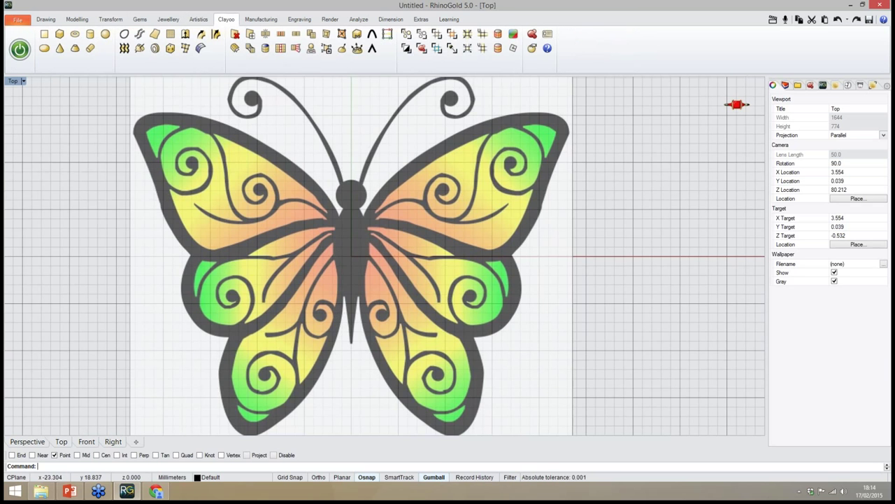
pyautogui.click(19, 50)
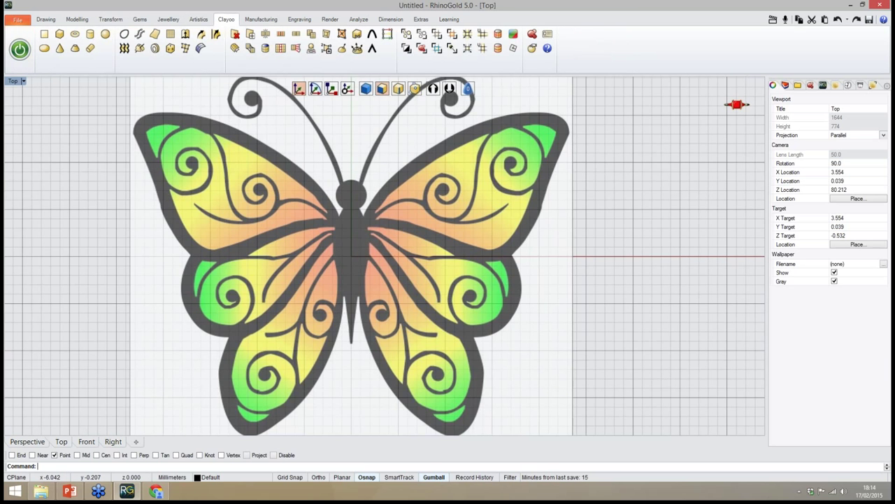
pyautogui.moveTo(294, 258); pyautogui.dragTo(298, 317, button='right')
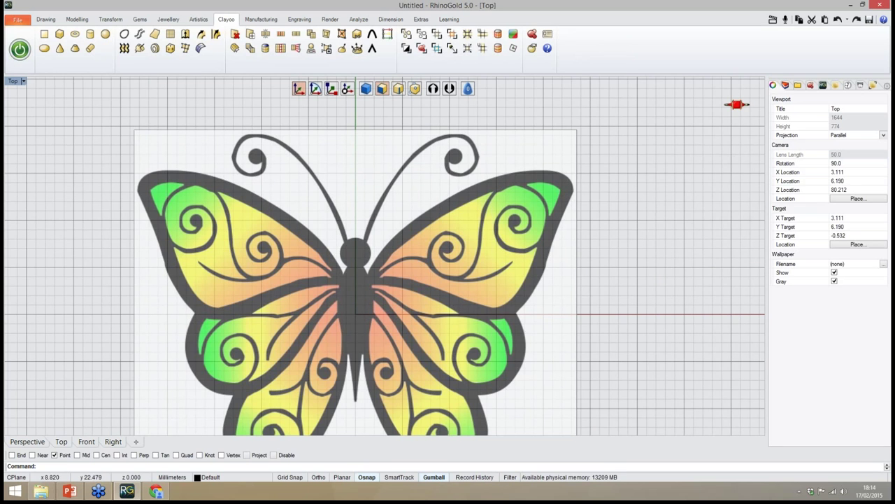
pyautogui.moveTo(354, 146); pyautogui.dragTo(379, 161, button='right')
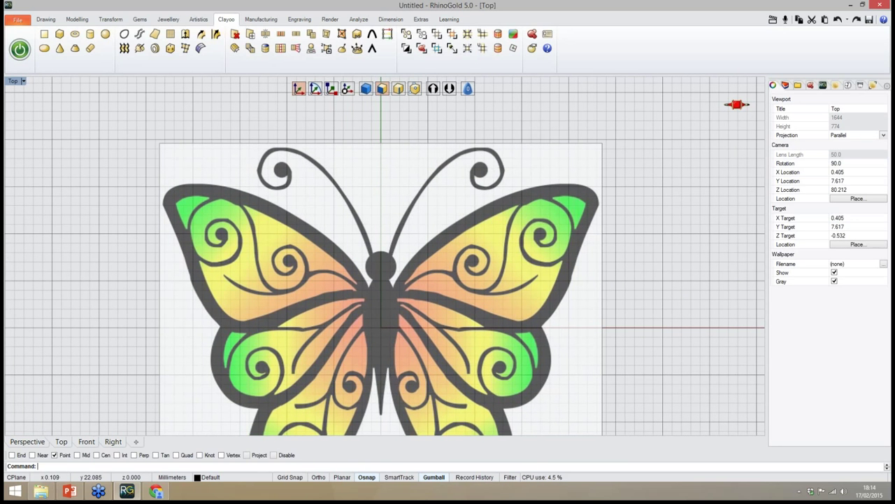
pyautogui.moveTo(361, 182); pyautogui.dragTo(375, 170, button='right')
pyautogui.scroll(-4, 373, 175)
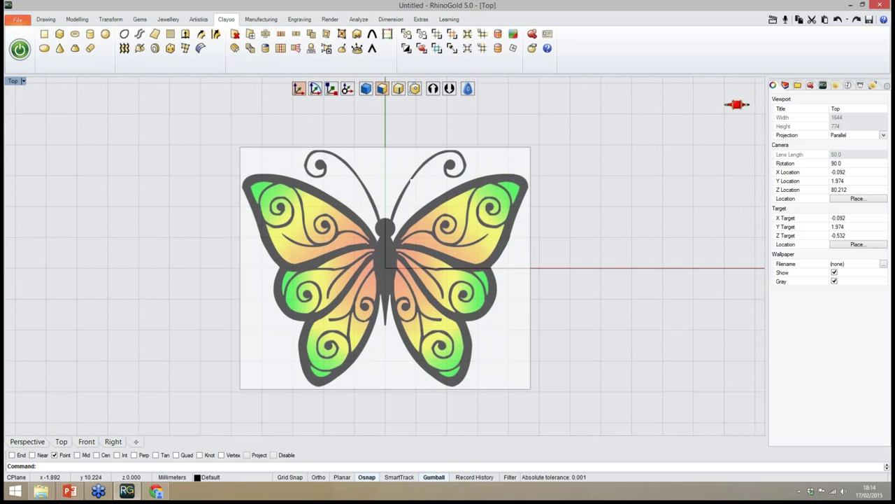
pyautogui.moveTo(399, 253); pyautogui.dragTo(351, 242, button='right')
pyautogui.scroll(2, 375, 236)
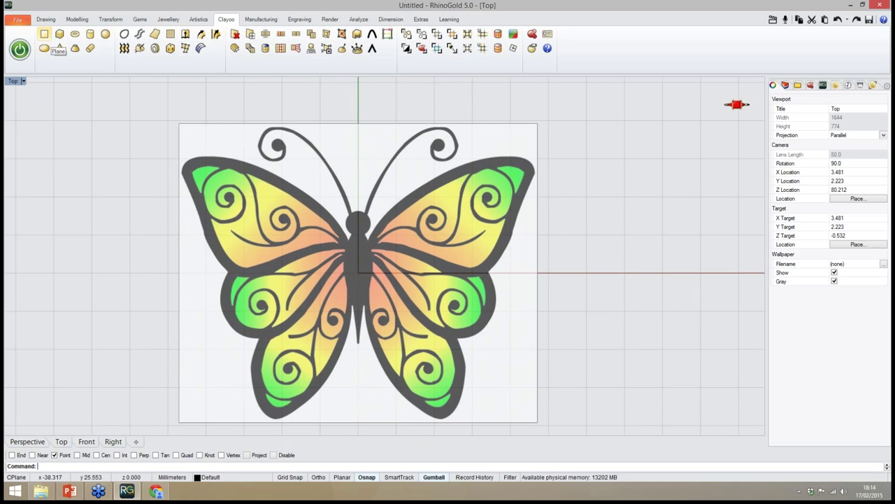
# Start a Clayoo Plane primitive at the butterfly's centre and switch the viewport to a shaded display
pyautogui.click(60, 48)
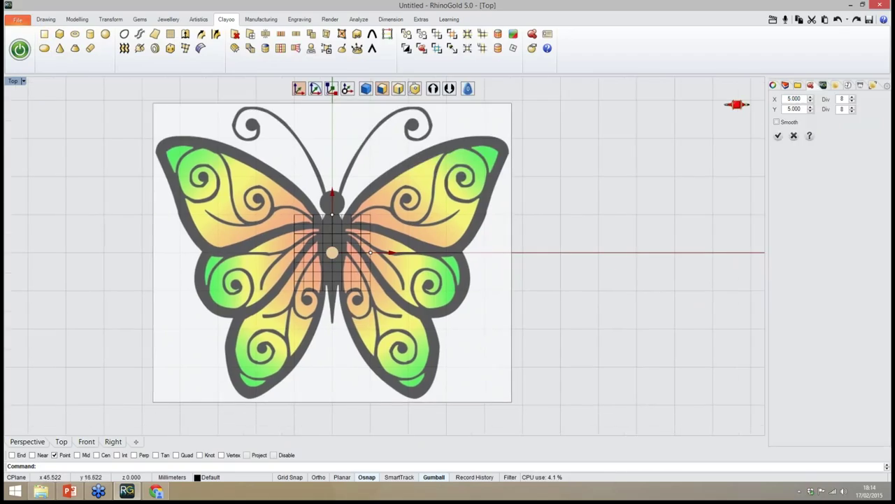
pyautogui.click(692, 103)
pyautogui.moveTo(444, 243); pyautogui.dragTo(484, 267, button='right')
pyautogui.scroll(2, 472, 266)
pyautogui.scroll(-2, 494, 261)
pyautogui.scroll(3, 482, 267)
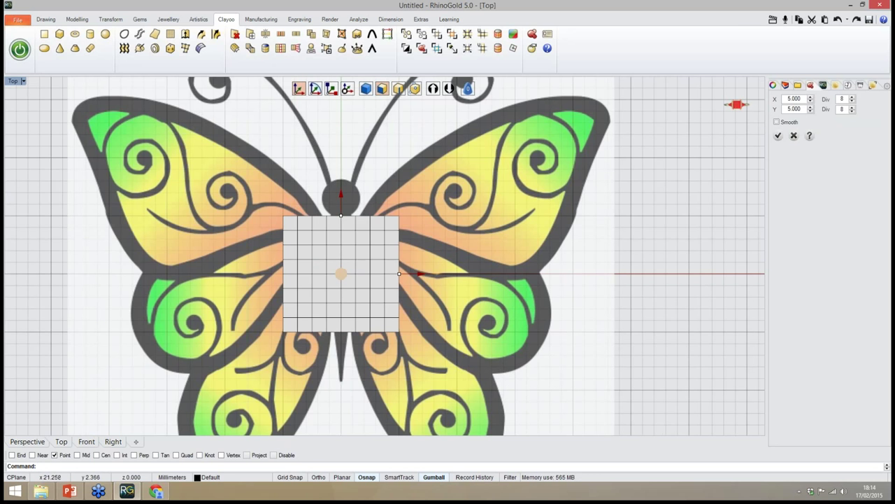
pyautogui.moveTo(546, 226); pyautogui.dragTo(558, 231, button='right')
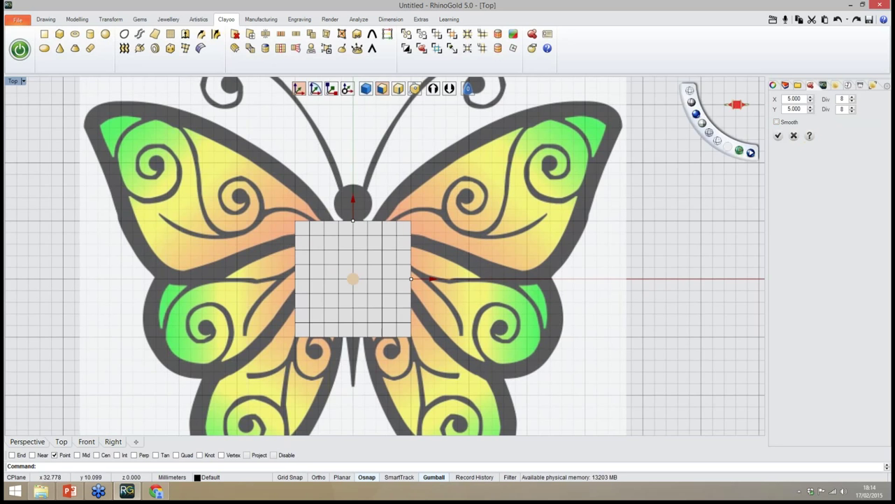
# Set the plane's X and Y divisions to 1
pyautogui.moveTo(470, 220); pyautogui.dragTo(466, 230, button='right')
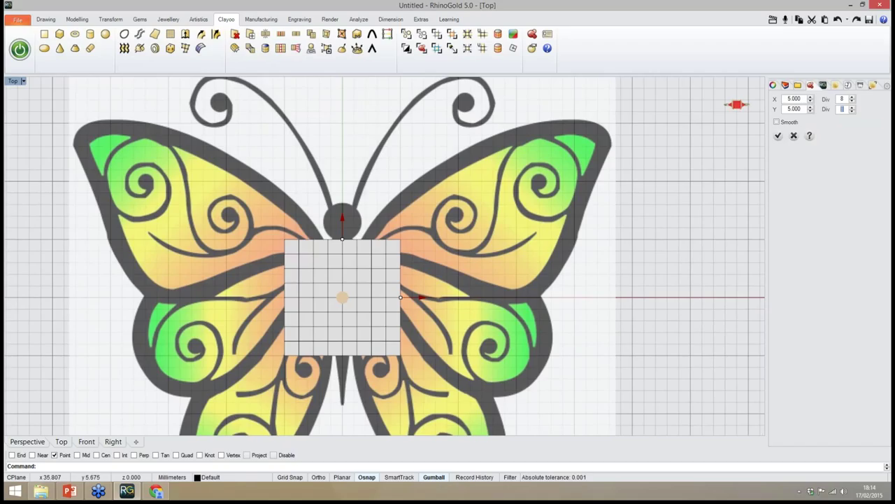
pyautogui.write('1')
pyautogui.press('Return')
pyautogui.write('1')
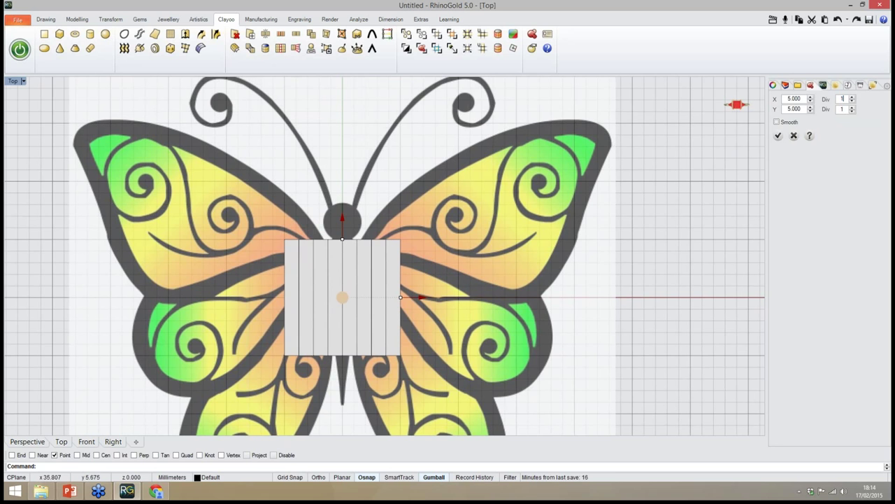
pyautogui.press('Tab')
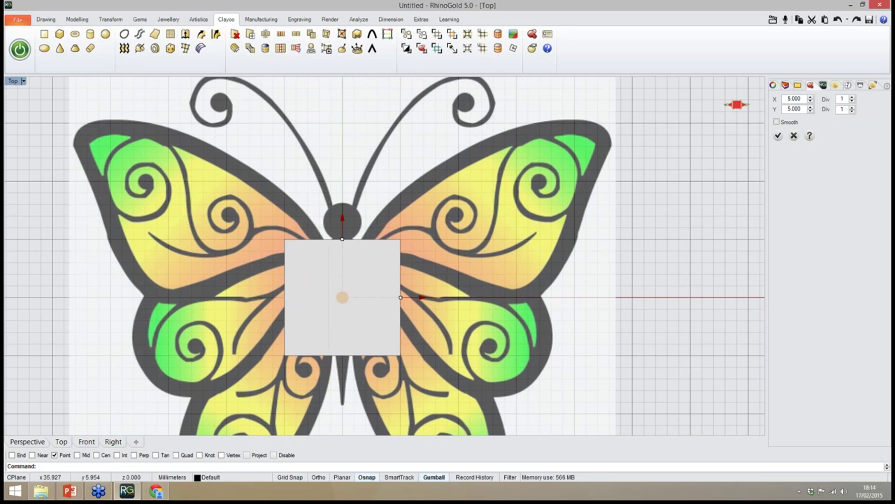
# Set the plane's X and Y size to 1.000 and create it at the centre of the butterfly's body
pyautogui.doubleClick(794, 99)
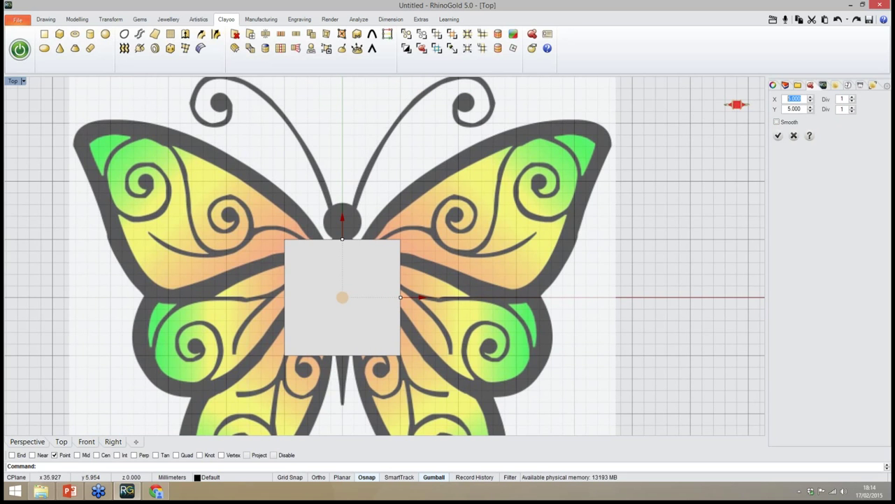
pyautogui.write('1')
pyautogui.press('Tab')
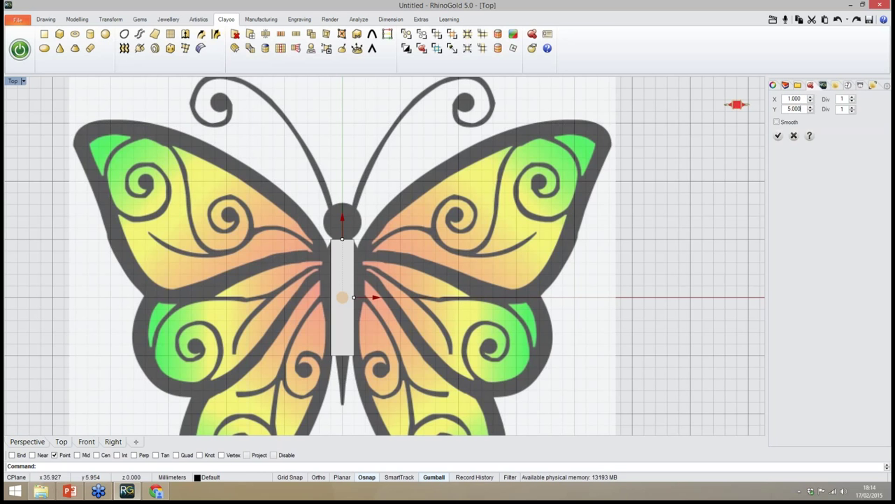
pyautogui.write('1')
pyautogui.press('Tab')
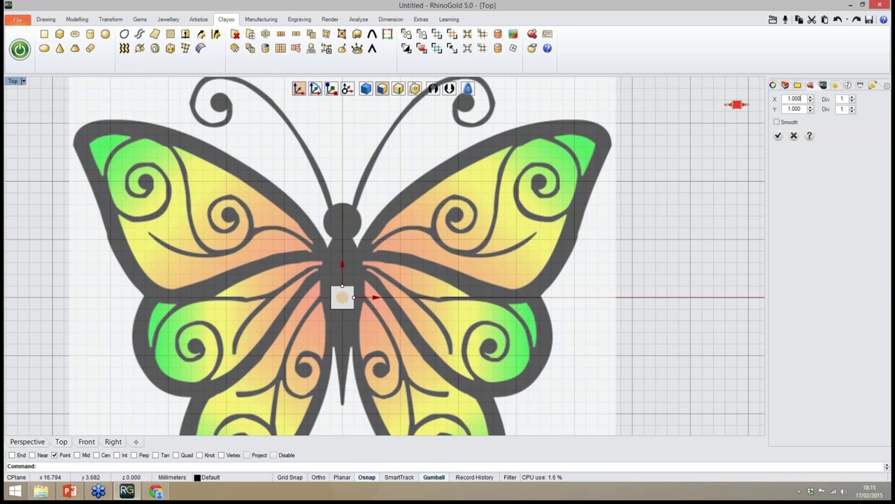
pyautogui.moveTo(343, 297)
pyautogui.mouseDown(button='right')
pyautogui.moveTo(376, 286)
pyautogui.moveTo(354, 295)
pyautogui.mouseUp(button='right')
pyautogui.scroll(6, 375, 285)
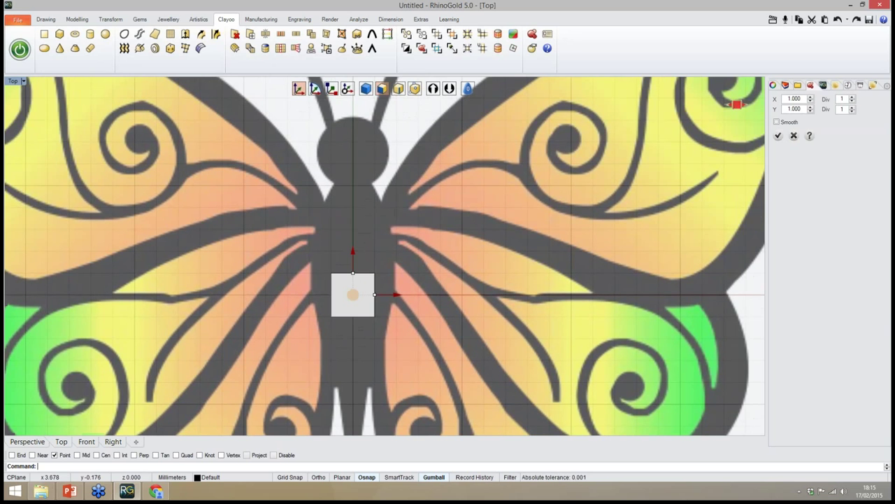
pyautogui.click(778, 135)
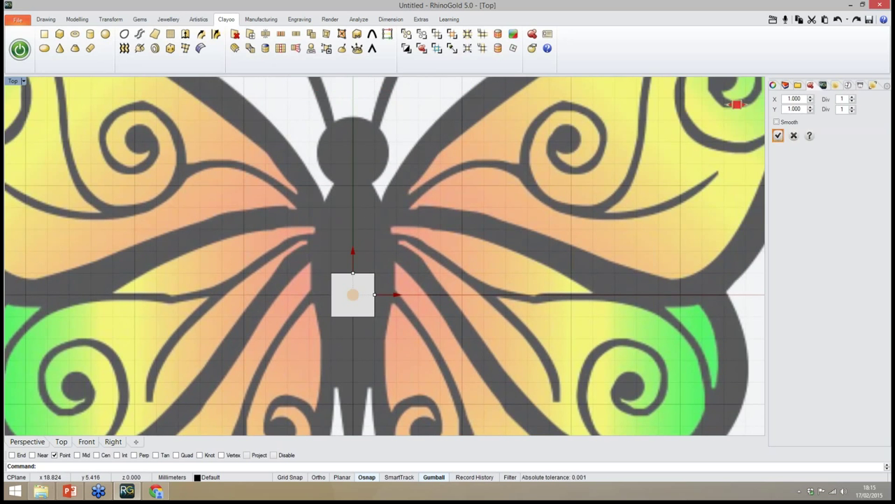
pyautogui.moveTo(442, 298); pyautogui.dragTo(342, 283, button='right')
pyautogui.scroll(-8, 419, 275)
pyautogui.scroll(4, 342, 283)
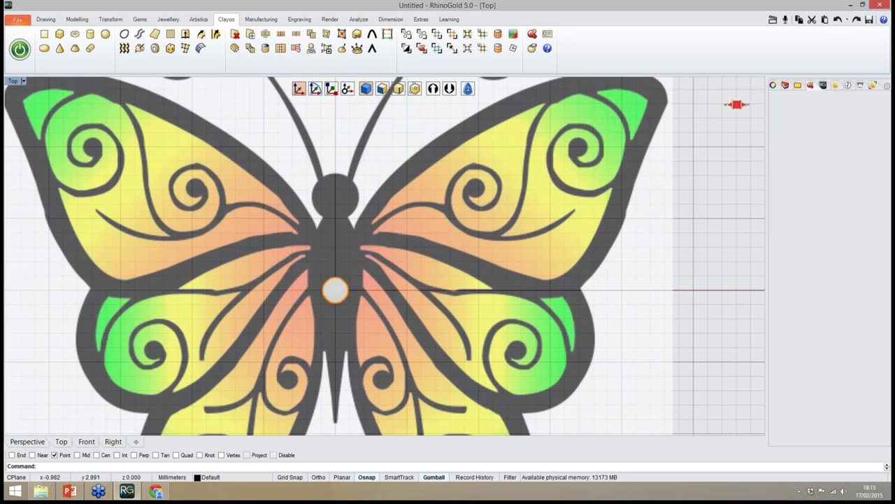
pyautogui.scroll(2, 330, 297)
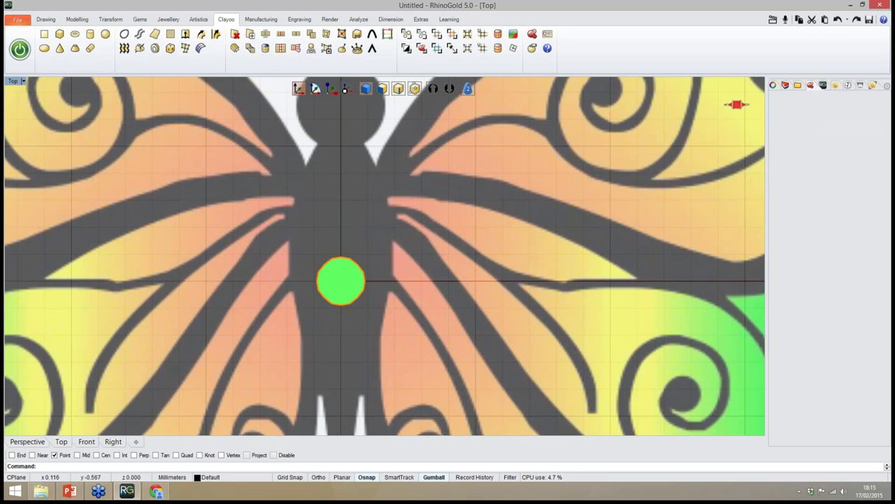
# Switch the Clayoo object from its smooth display to the flat, faceted display so the plane appears as a square
pyautogui.scroll(-4, 343, 297)
pyautogui.moveTo(405, 238); pyautogui.dragTo(395, 254, button='right')
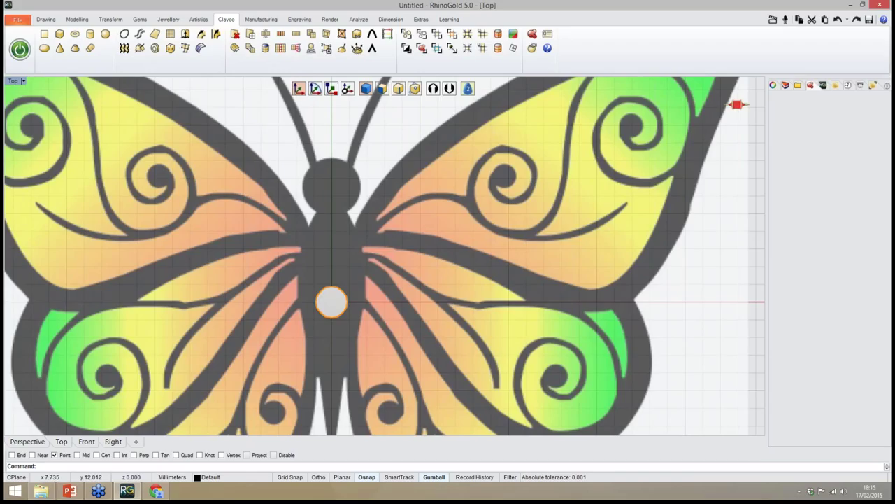
pyautogui.click(468, 89)
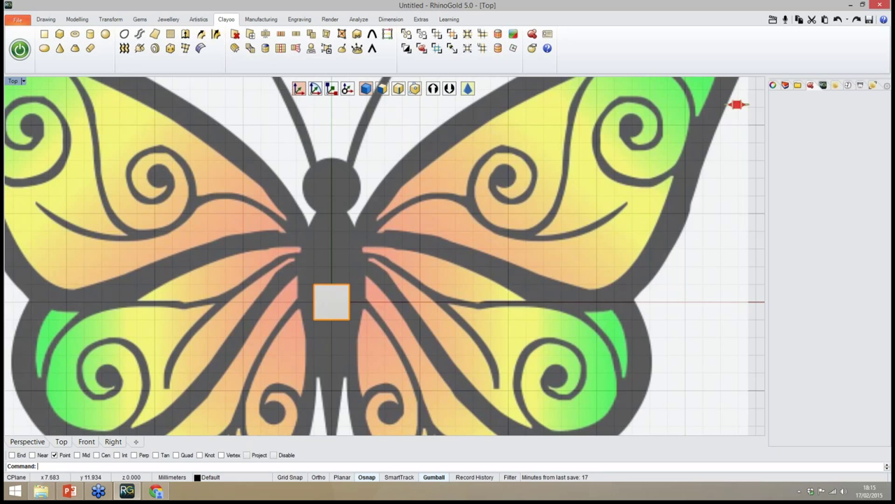
pyautogui.moveTo(466, 104); pyautogui.dragTo(456, 112, button='right')
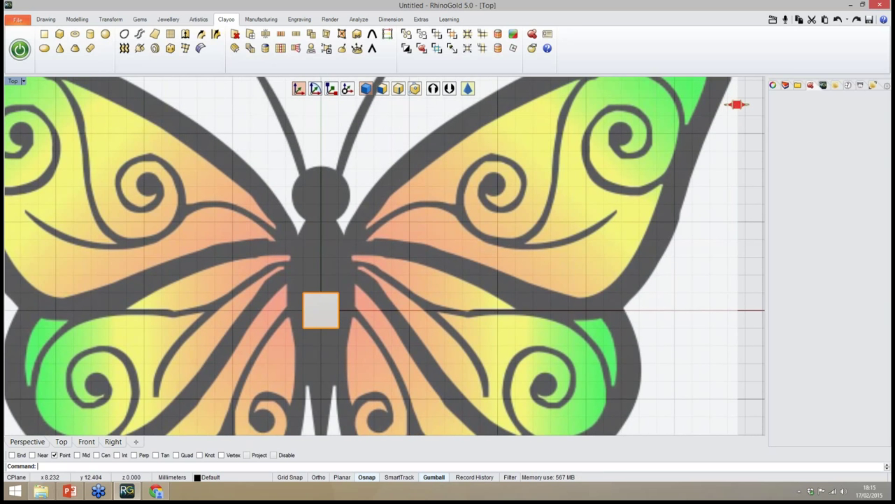
pyautogui.click(468, 89)
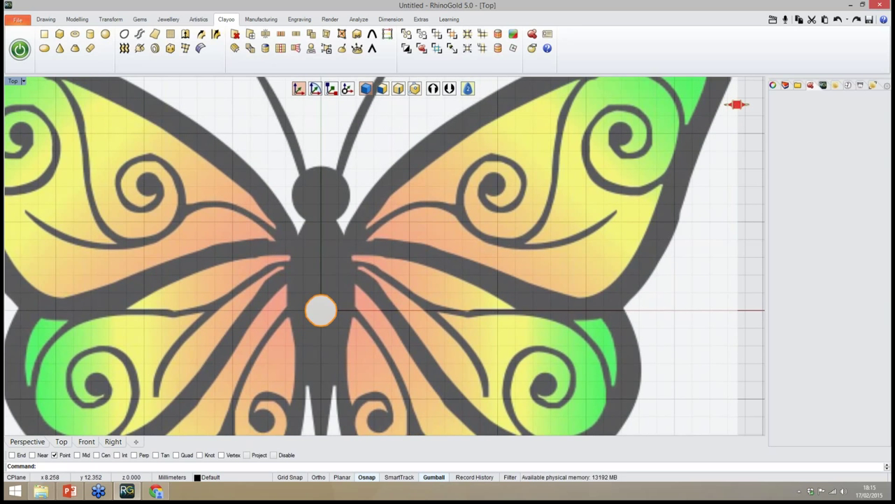
pyautogui.click(469, 89)
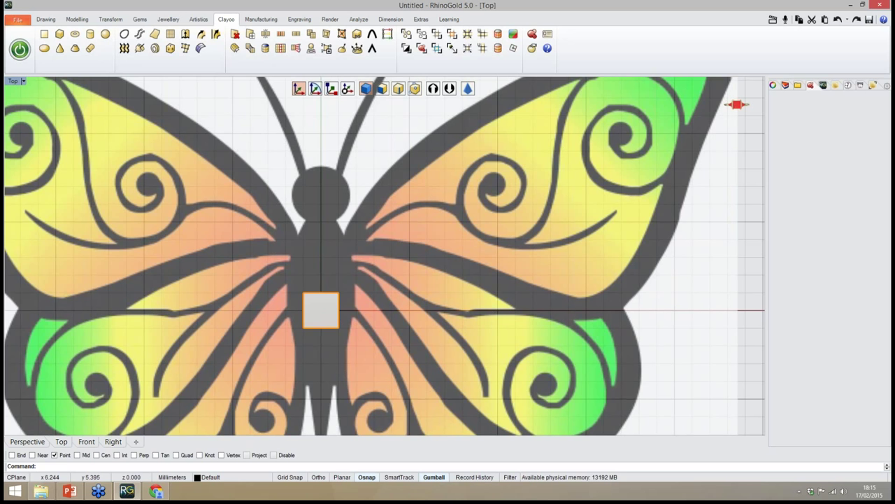
# Select the square plane and move it onto the base of the right upper wing, beside the butterfly's head
pyautogui.moveTo(423, 219); pyautogui.dragTo(387, 223, button='right')
pyautogui.scroll(-4, 387, 223)
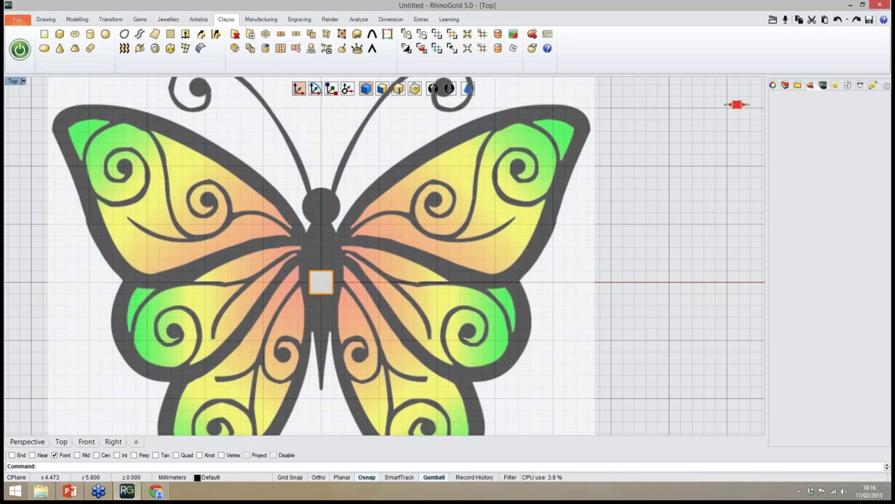
pyautogui.click(320, 281)
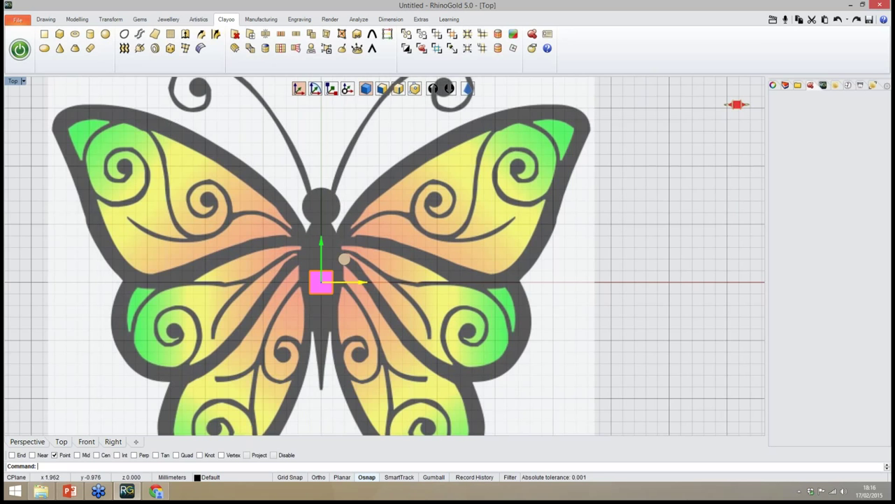
pyautogui.moveTo(347, 263); pyautogui.dragTo(340, 270, button='right')
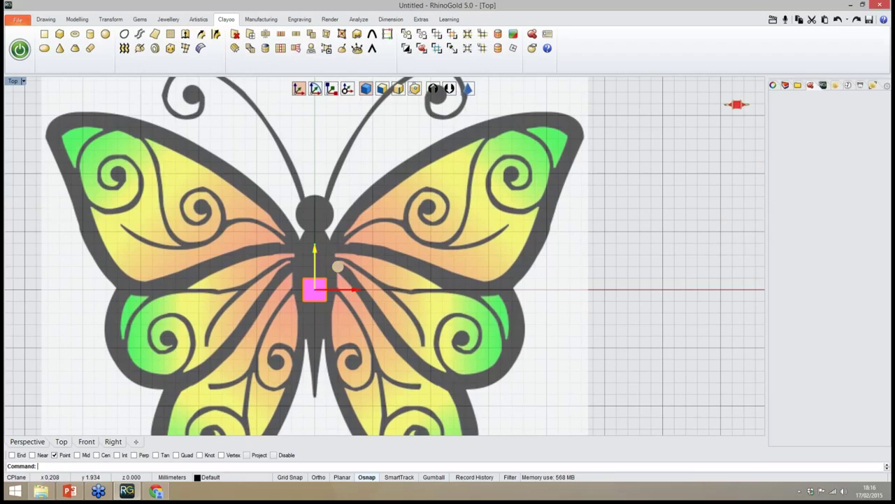
pyautogui.moveTo(312, 268); pyautogui.dragTo(366, 211)
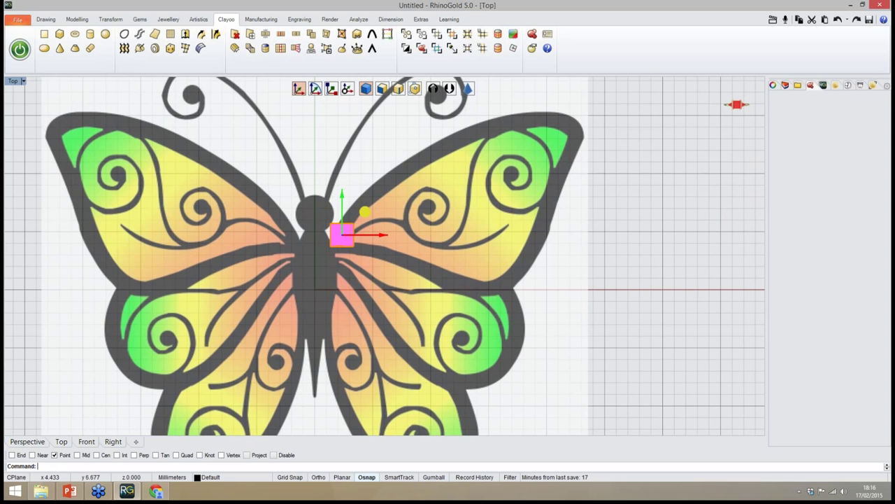
pyautogui.scroll(6, 368, 203)
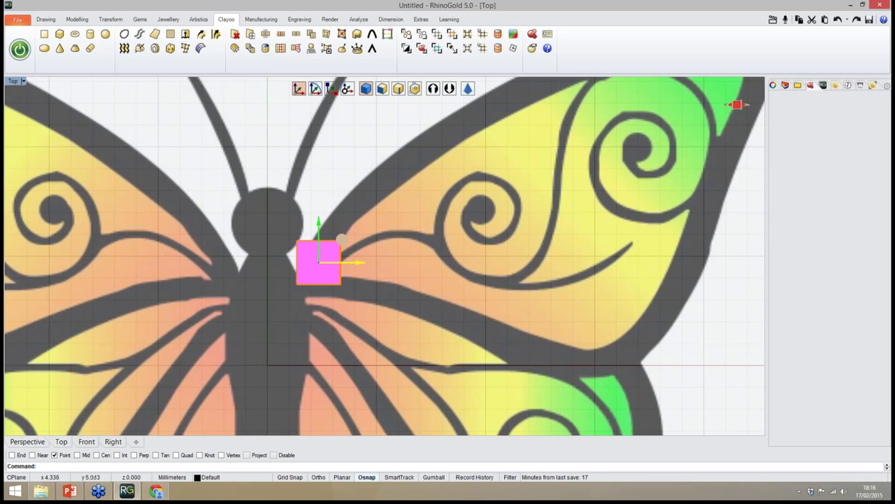
pyautogui.moveTo(342, 239)
pyautogui.mouseDown()
pyautogui.moveTo(330, 249)
pyautogui.moveTo(336, 242)
pyautogui.mouseUp()
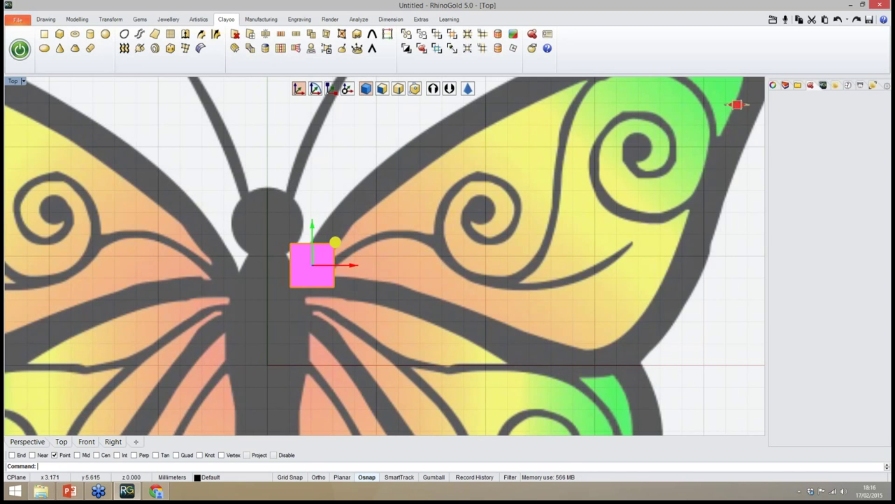
# Rotate the plane clockwise in the Top view so its sides follow the slope of the right upper wing's dark border
pyautogui.scroll(2, 354, 233)
pyautogui.moveTo(358, 244); pyautogui.dragTo(334, 266, button='right')
pyautogui.scroll(-2, 343, 247)
pyautogui.scroll(2, 332, 265)
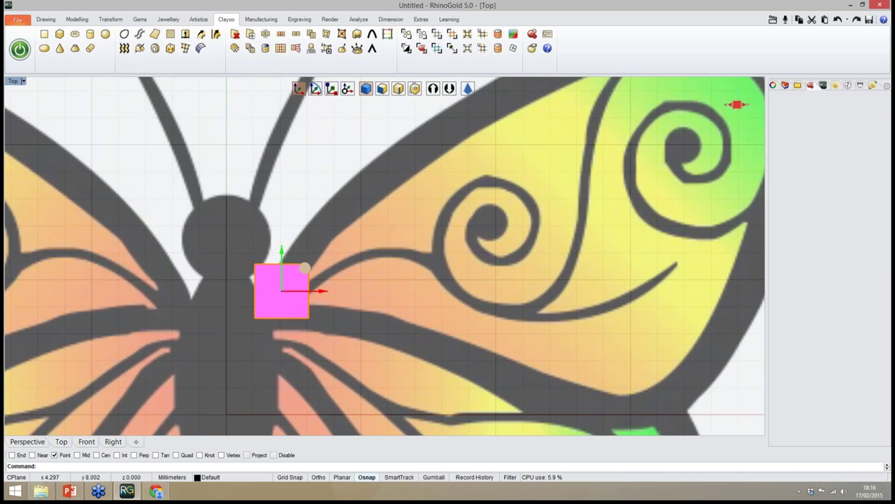
pyautogui.scroll(-6, 322, 212)
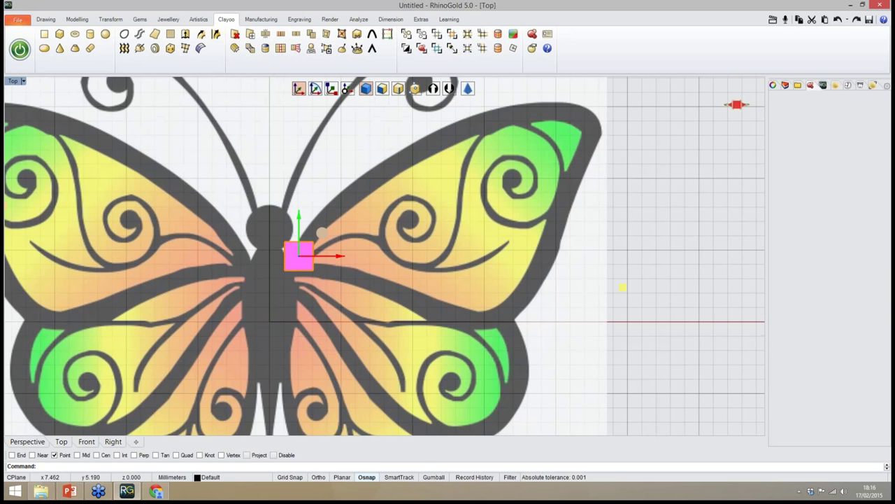
pyautogui.scroll(3, 321, 233)
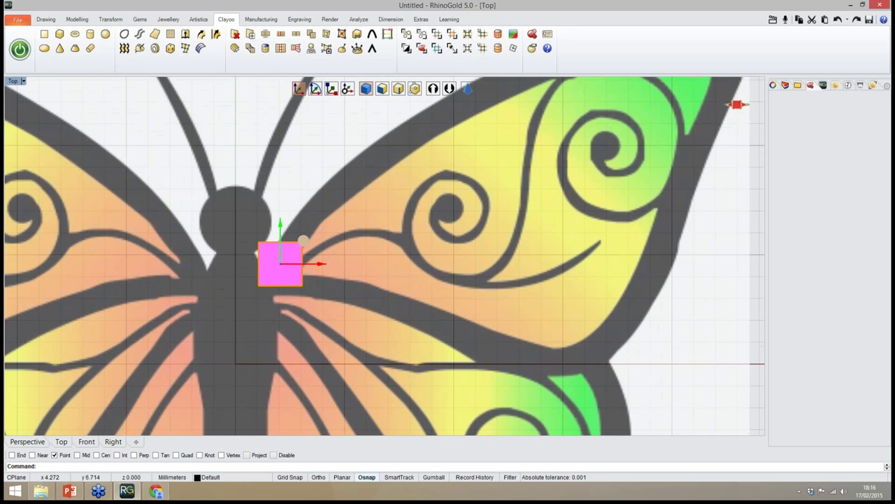
pyautogui.scroll(-2, 329, 219)
pyautogui.moveTo(329, 218); pyautogui.dragTo(344, 231, button='right')
pyautogui.scroll(2, 345, 231)
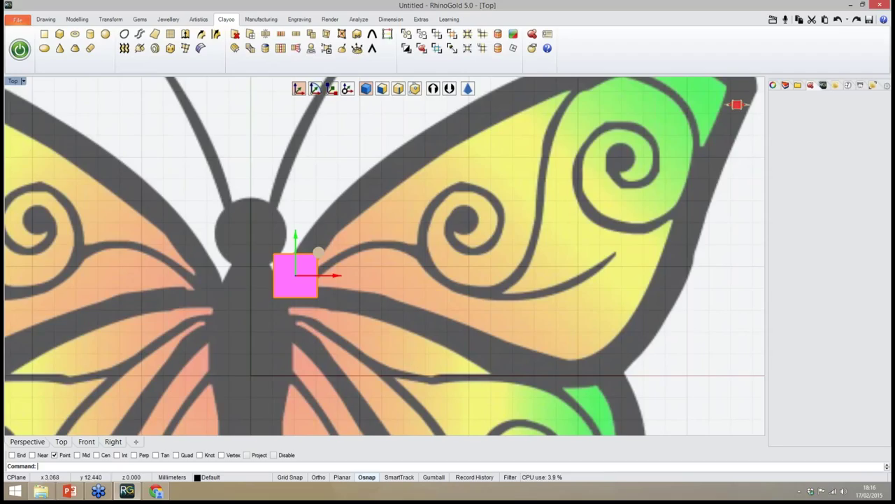
pyautogui.click(316, 89)
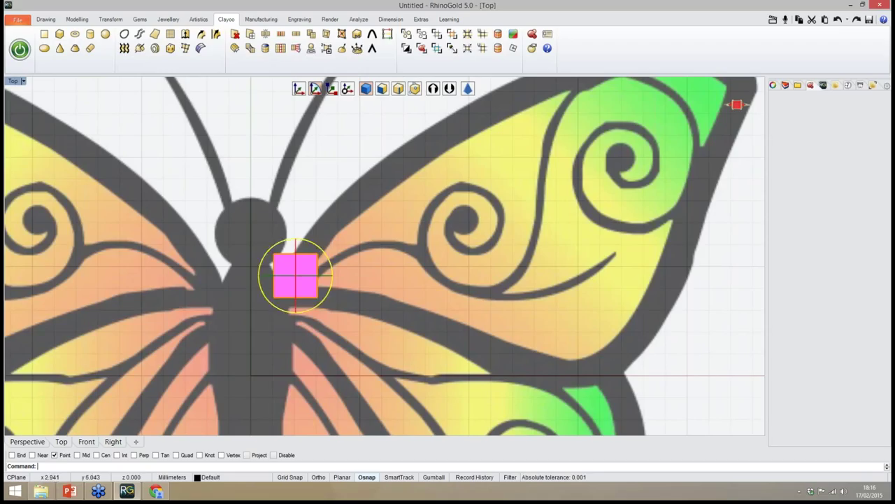
pyautogui.moveTo(314, 244); pyautogui.dragTo(323, 264)
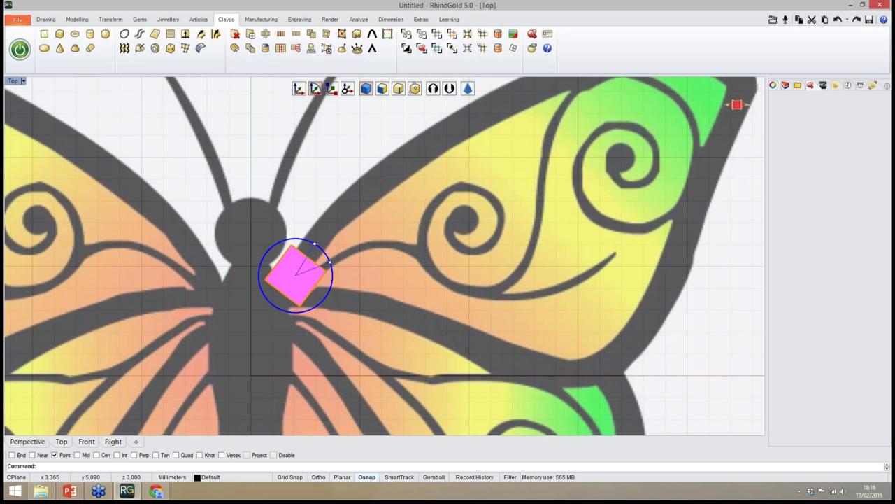
pyautogui.moveTo(323, 265); pyautogui.dragTo(324, 265)
# Scale the rotated plane down uniformly to fit the start of the right upper wing's dark border
pyautogui.moveTo(344, 114); pyautogui.dragTo(333, 92, button='right')
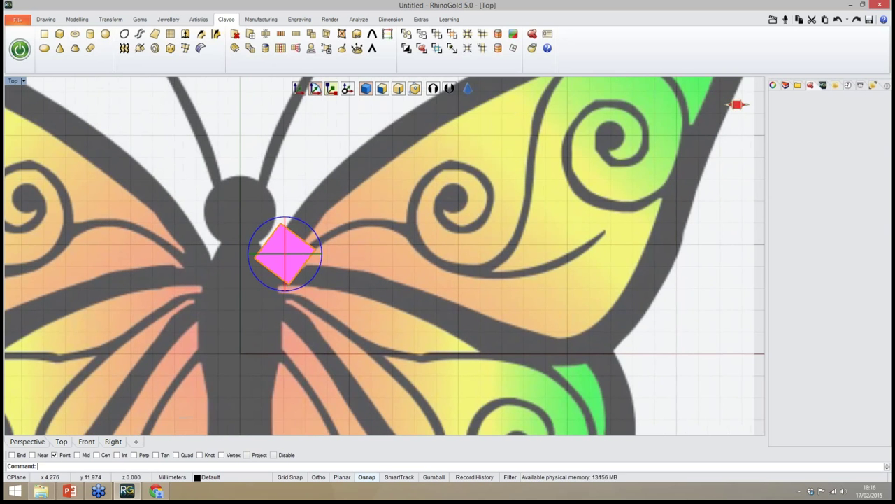
pyautogui.click(333, 90)
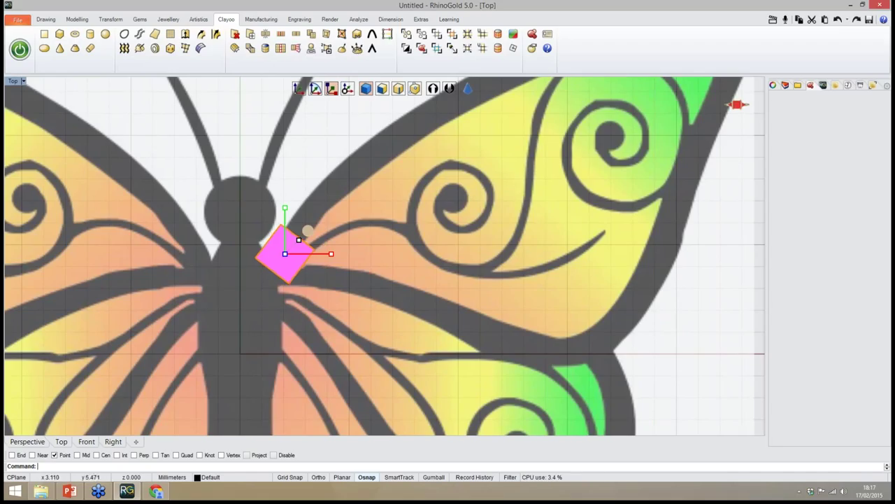
pyautogui.moveTo(308, 234)
pyautogui.mouseDown()
pyautogui.moveTo(327, 194)
pyautogui.moveTo(306, 239)
pyautogui.mouseUp()
pyautogui.moveTo(323, 224); pyautogui.dragTo(312, 238, button='right')
pyautogui.click(296, 251)
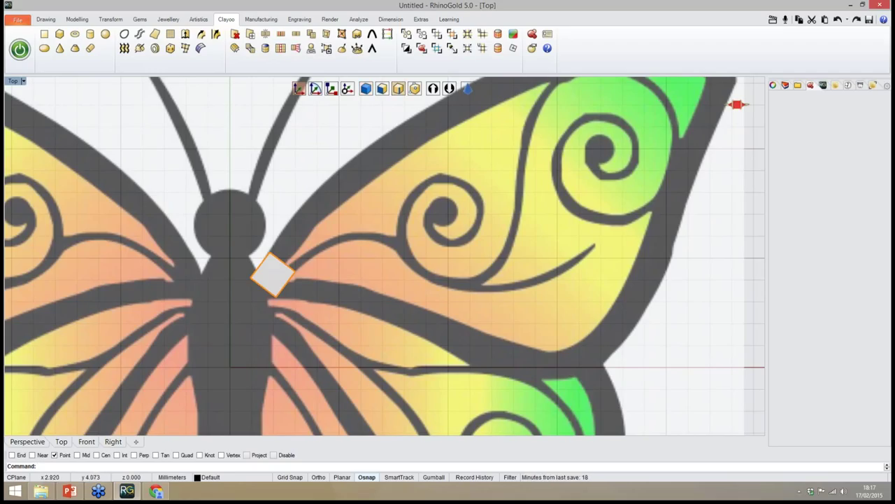
# Move the plane's lower-right edge inward to match the wing border's width, and select the edge facing up along the wing
pyautogui.click(287, 280)
pyautogui.moveTo(308, 261); pyautogui.dragTo(301, 255)
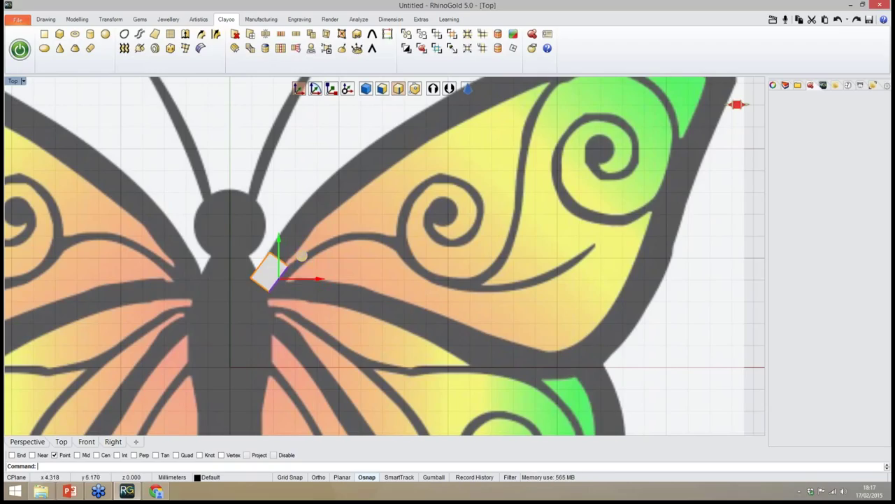
pyautogui.click(314, 246)
pyautogui.click(280, 258)
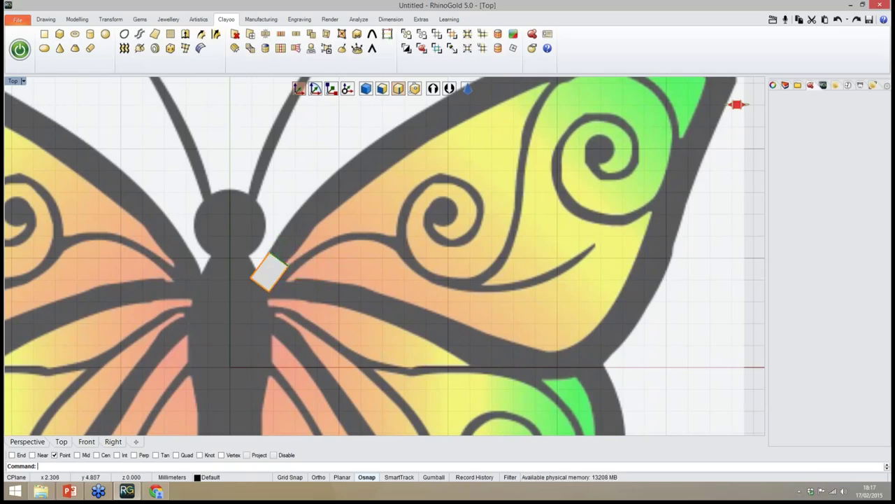
pyautogui.moveTo(311, 194); pyautogui.dragTo(284, 212, button='right')
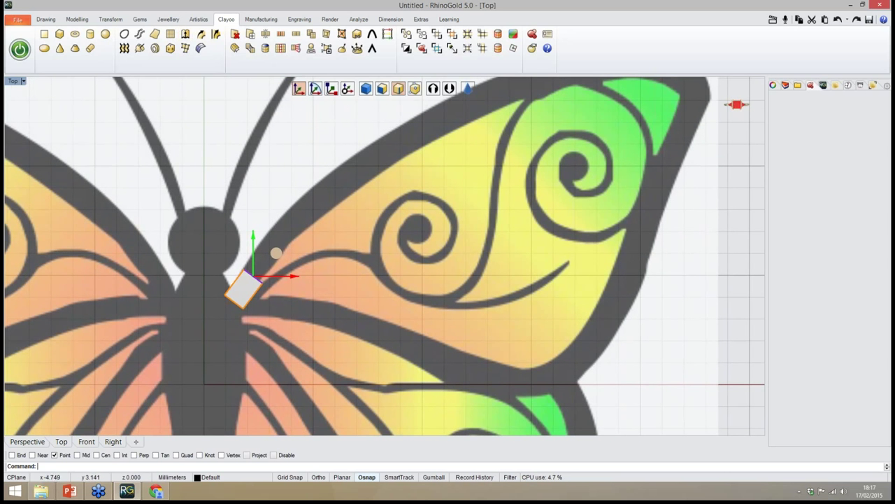
# Switch to the Perspective view and set its display mode to Shaded
pyautogui.click(28, 441)
pyautogui.moveTo(306, 341); pyautogui.dragTo(232, 301, button='right')
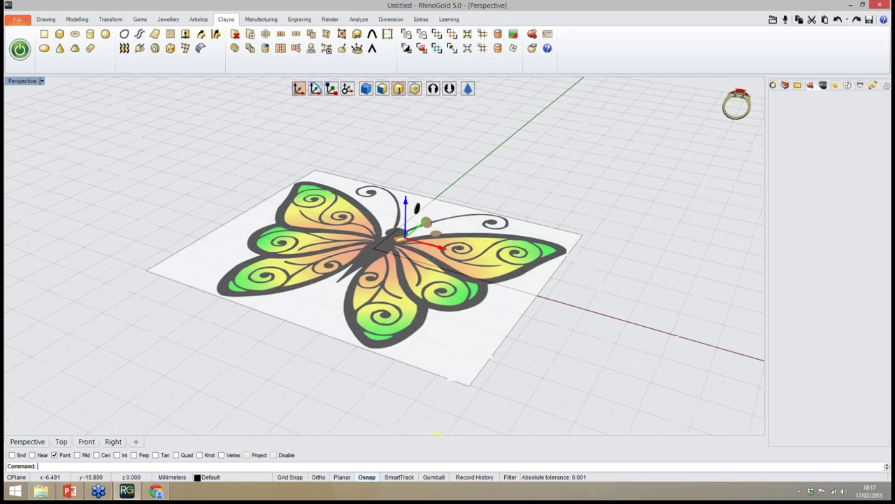
pyautogui.moveTo(692, 102)
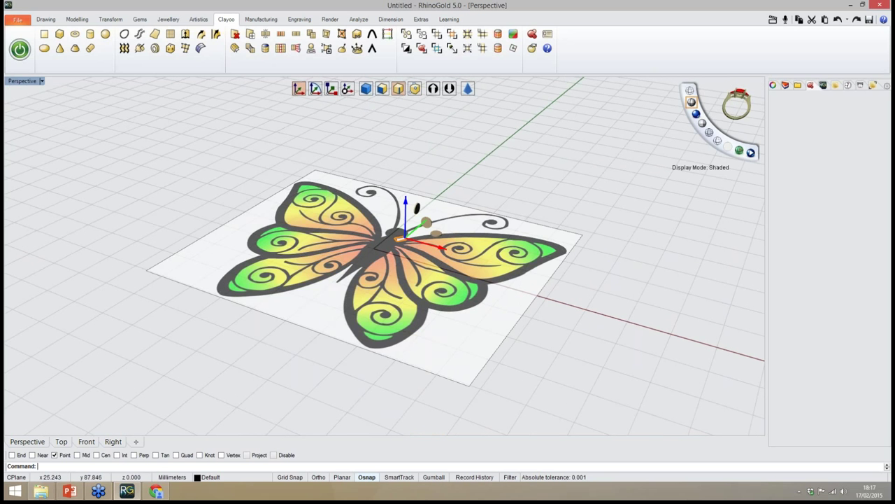
pyautogui.click(692, 102)
# Examine the plane's placement on the wing border from several angles in the Perspective view
pyautogui.moveTo(629, 157); pyautogui.dragTo(656, 183, button='right')
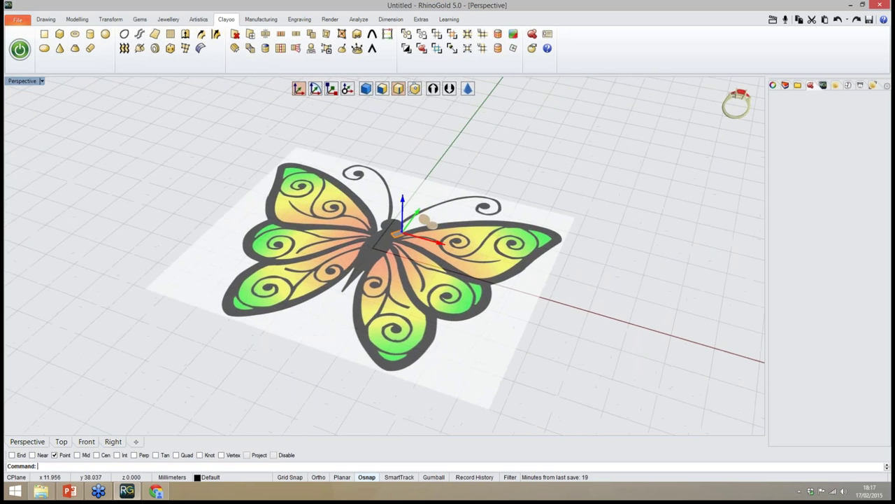
pyautogui.scroll(9, 424, 216)
pyautogui.scroll(3, 351, 257)
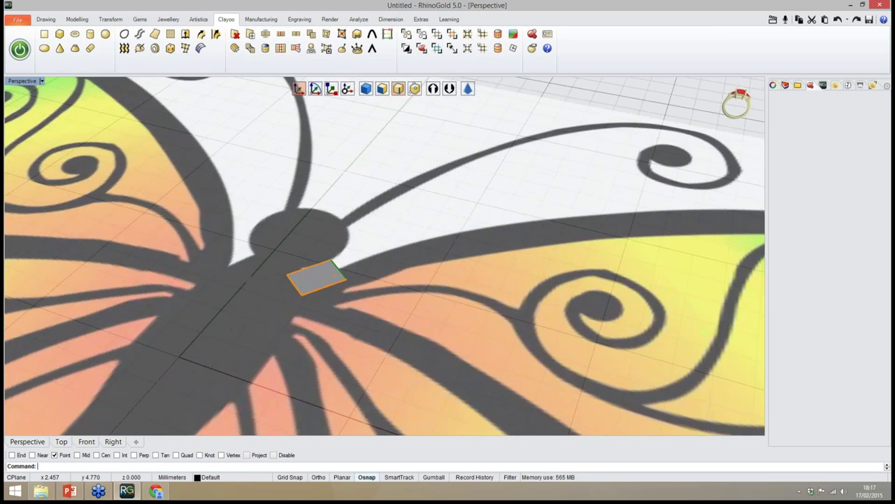
pyautogui.moveTo(351, 257); pyautogui.dragTo(475, 256, button='right')
pyautogui.scroll(-5, 367, 241)
pyautogui.scroll(3, 445, 286)
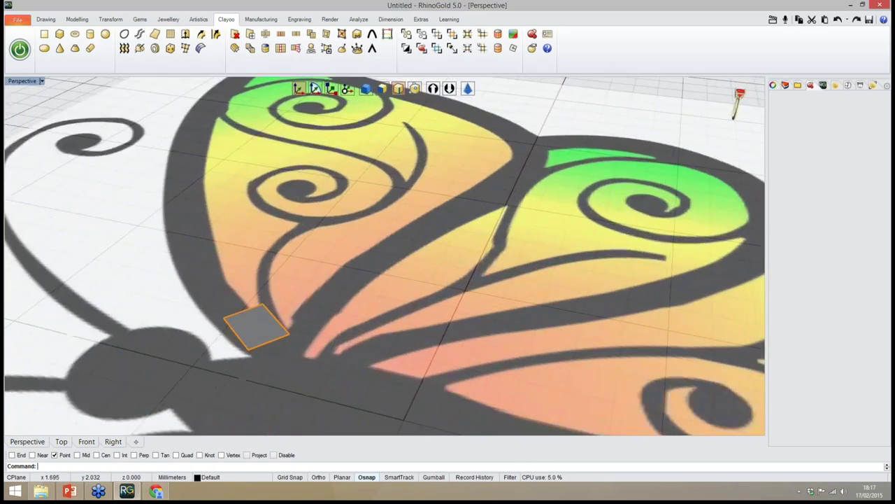
pyautogui.moveTo(444, 286)
pyautogui.mouseDown(button='right')
pyautogui.moveTo(443, 206)
pyautogui.moveTo(438, 276)
pyautogui.mouseUp(button='right')
pyautogui.scroll(-4, 420, 273)
pyautogui.moveTo(459, 175); pyautogui.dragTo(346, 273, button='right')
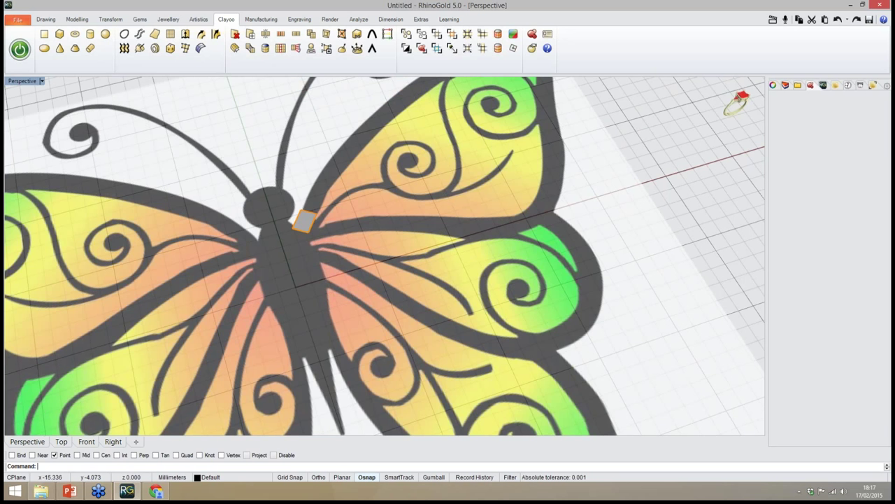
# Return to the Top view and extrude the plane's upper edge up along the right upper wing's dark border as a second face
pyautogui.click(61, 441)
pyautogui.moveTo(297, 246); pyautogui.dragTo(305, 246, button='right')
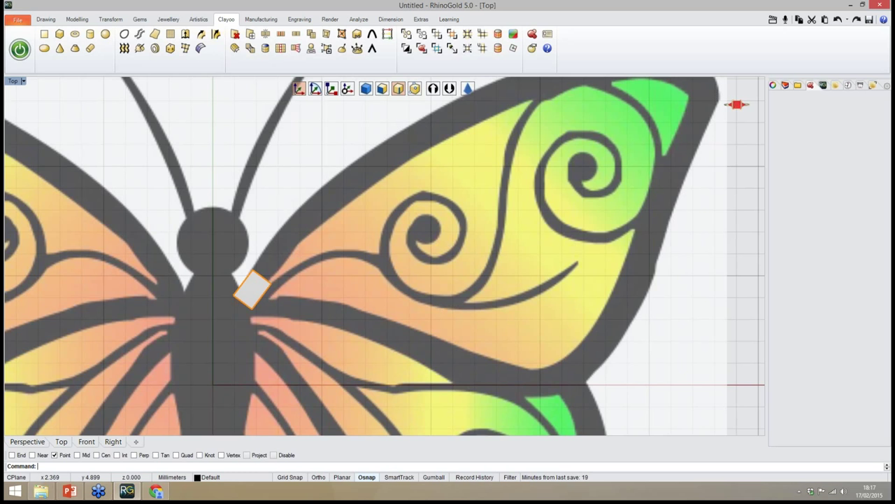
pyautogui.moveTo(264, 277); pyautogui.dragTo(286, 281, button='right')
pyautogui.scroll(6, 286, 281)
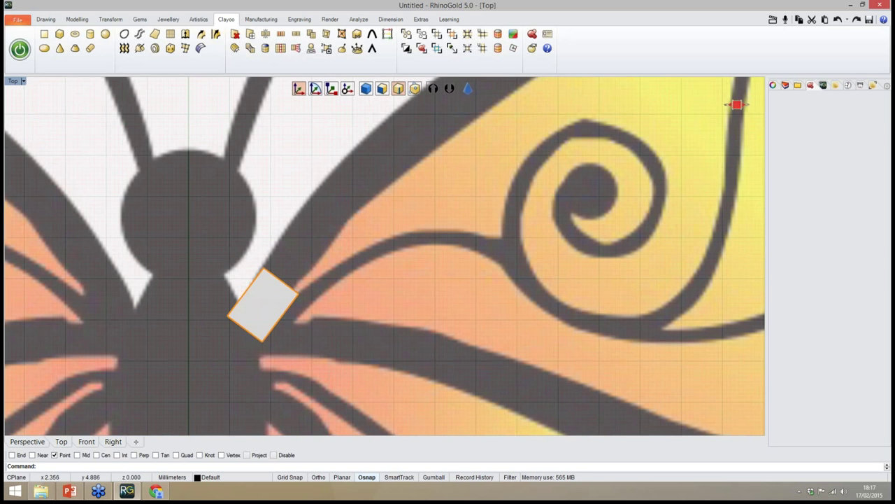
pyautogui.click(282, 281)
pyautogui.moveTo(309, 221); pyautogui.dragTo(283, 240, button='right')
pyautogui.scroll(-4, 283, 239)
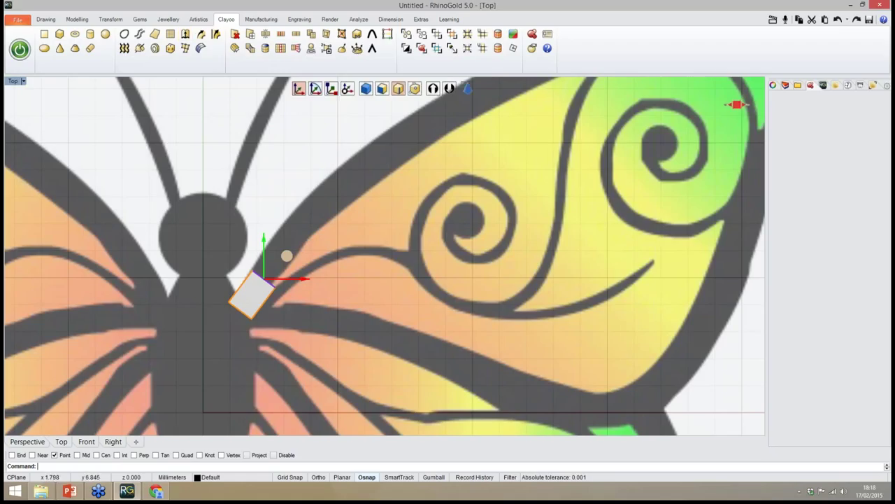
pyautogui.moveTo(288, 256); pyautogui.dragTo(319, 210)
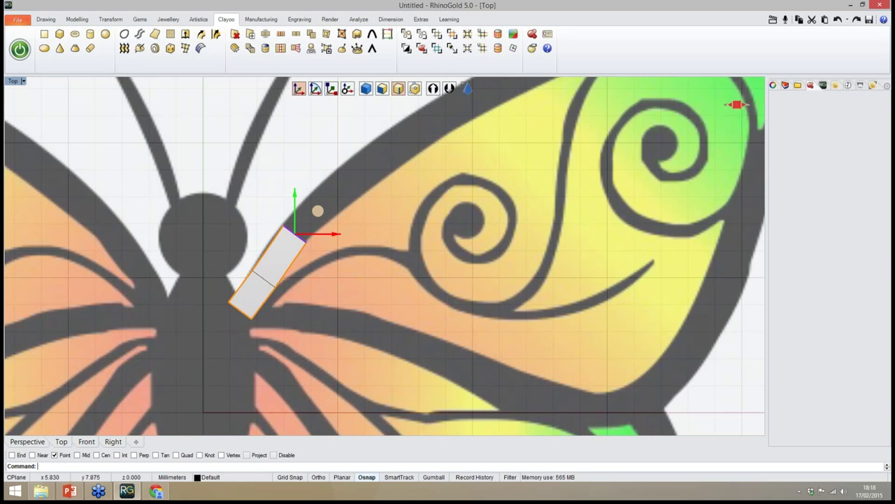
pyautogui.moveTo(363, 202); pyautogui.dragTo(335, 257, button='right')
pyautogui.scroll(-4, 313, 242)
pyautogui.scroll(2, 338, 258)
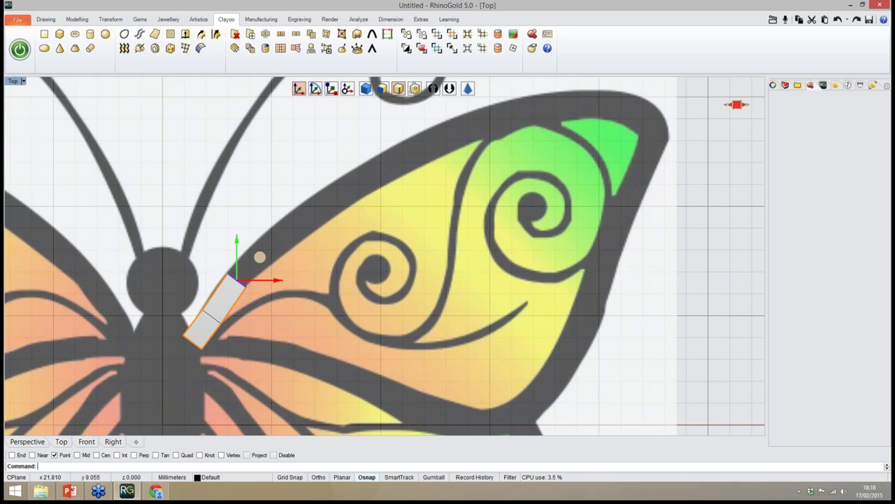
pyautogui.moveTo(401, 319); pyautogui.dragTo(419, 311, button='right')
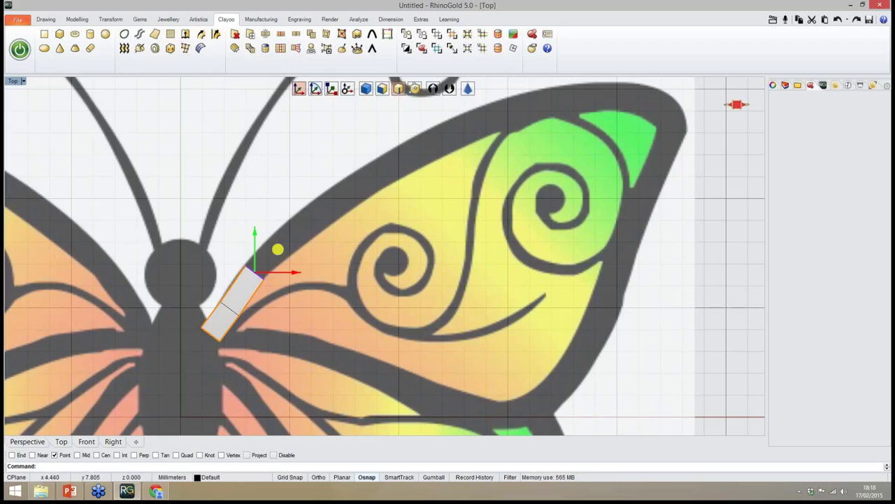
# Extrude a third face along the right upper wing's border, and rotate and widen its end edge to fit the border
pyautogui.moveTo(278, 249); pyautogui.dragTo(318, 211)
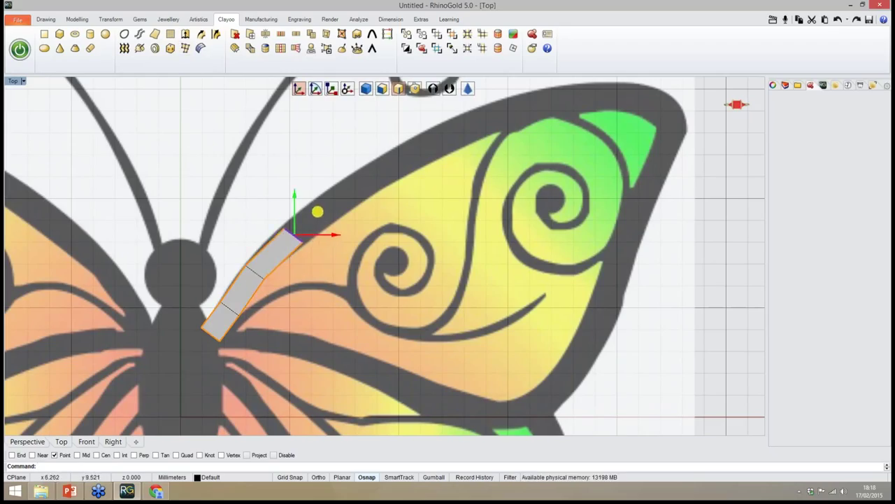
pyautogui.scroll(2, 315, 194)
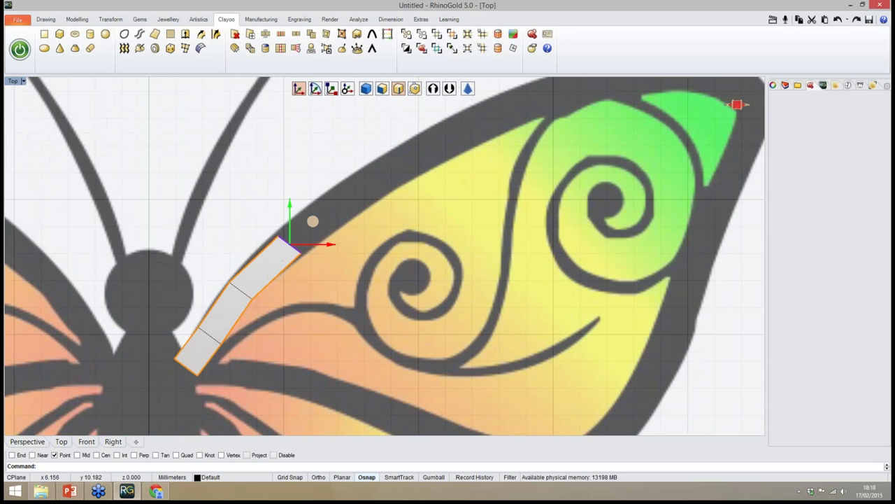
pyautogui.click(316, 91)
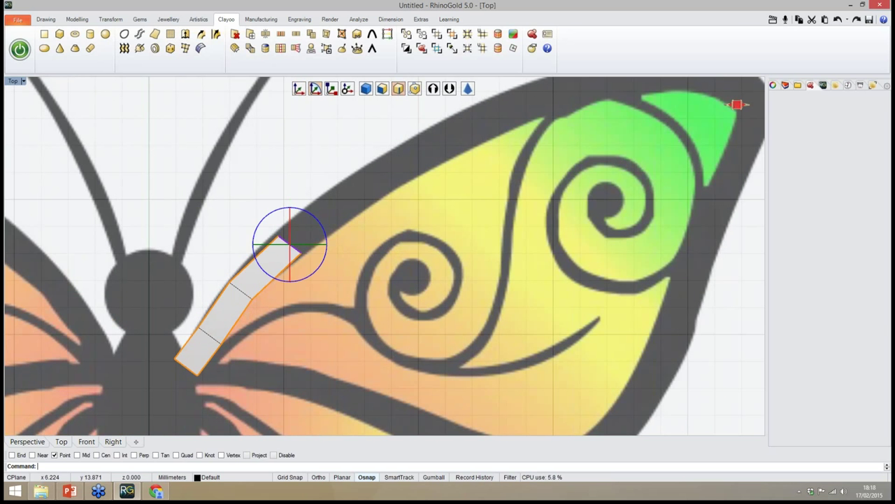
pyautogui.moveTo(313, 214); pyautogui.dragTo(316, 217)
pyautogui.click(332, 89)
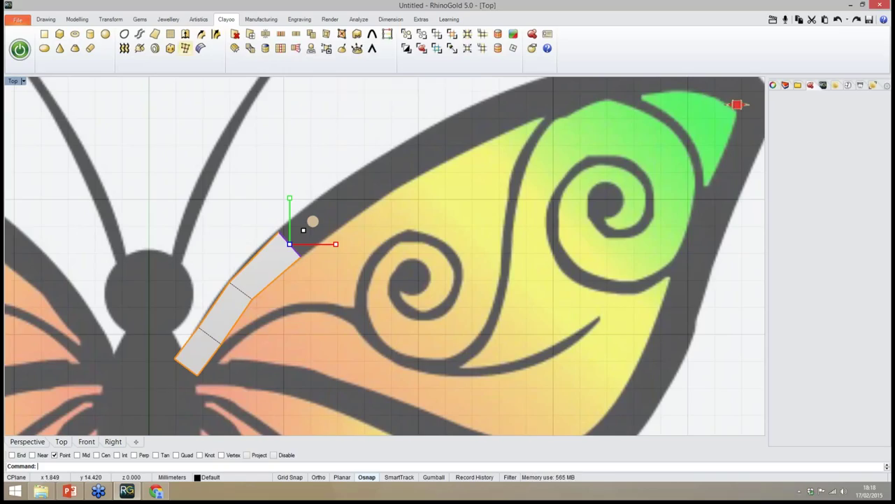
pyautogui.press('w')
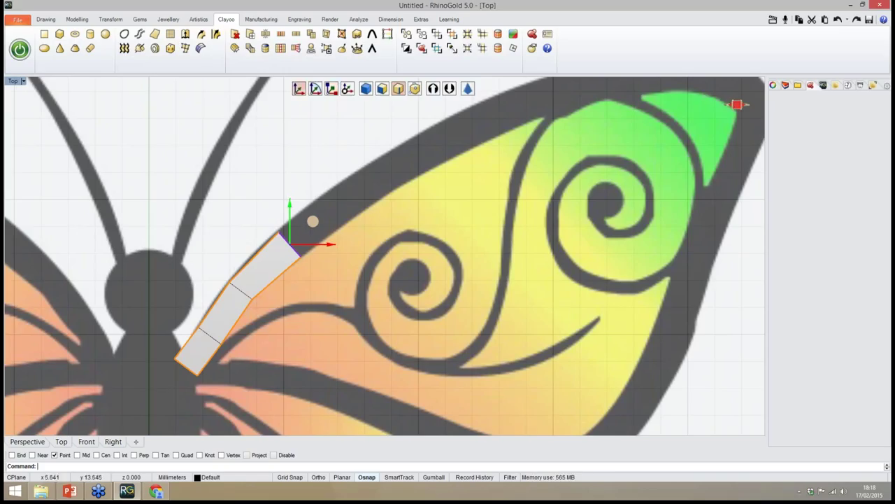
# Extrude two more faces from the strip's end edge up along the wing's upper border
pyautogui.keyDown('alt'); pyautogui.moveTo(312, 221); pyautogui.dragTo(360, 184); pyautogui.keyUp('alt')
pyautogui.moveTo(376, 162); pyautogui.dragTo(331, 196, button='right')
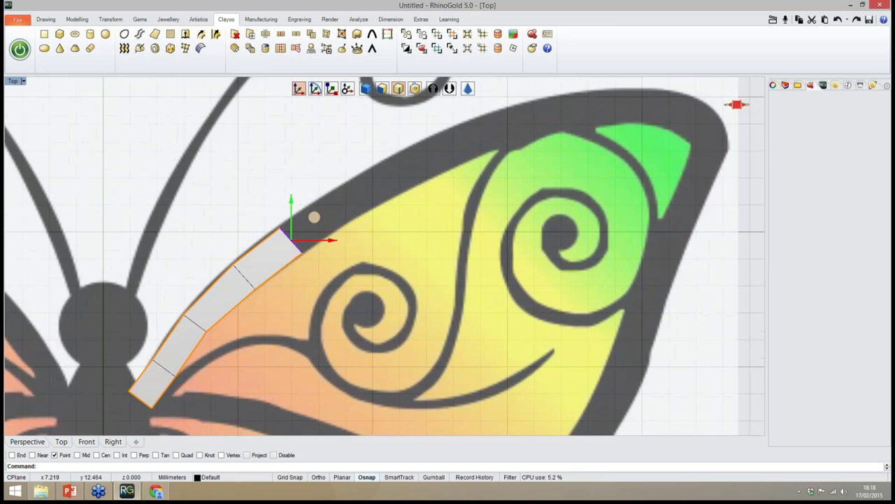
pyautogui.moveTo(277, 153); pyautogui.dragTo(261, 190, button='right')
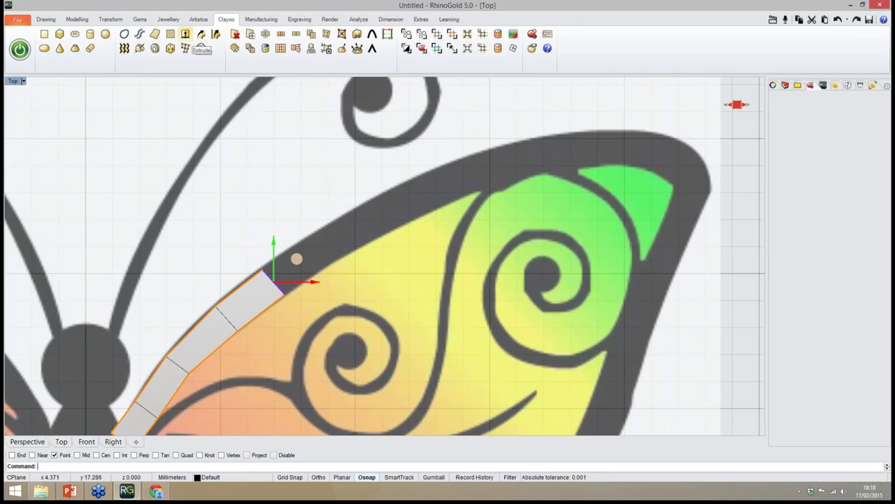
pyautogui.click(186, 35)
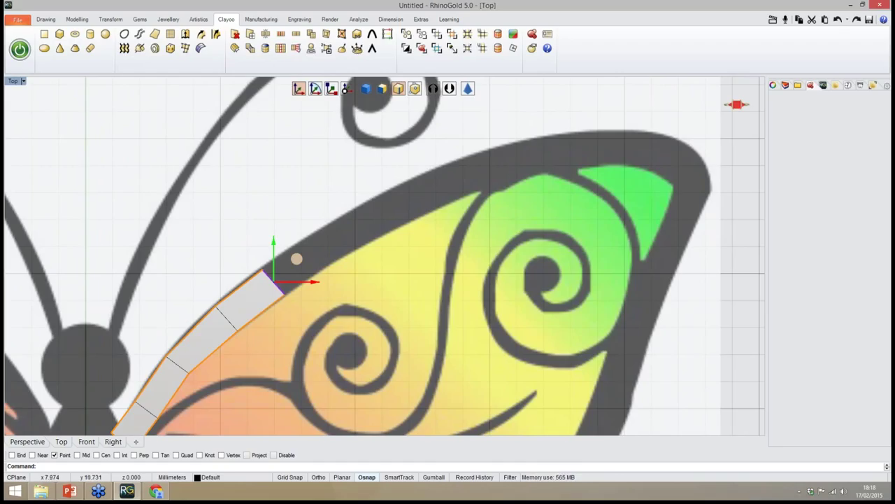
pyautogui.moveTo(296, 259); pyautogui.dragTo(343, 227)
# Extrude a face to just below the antenna's spiral and rotate its end edge perpendicular to the border
pyautogui.moveTo(376, 209); pyautogui.dragTo(322, 234, button='right')
pyautogui.press('Escape')
pyautogui.click(267, 274)
pyautogui.moveTo(291, 252); pyautogui.dragTo(348, 218)
pyautogui.moveTo(377, 194); pyautogui.dragTo(352, 207, button='right')
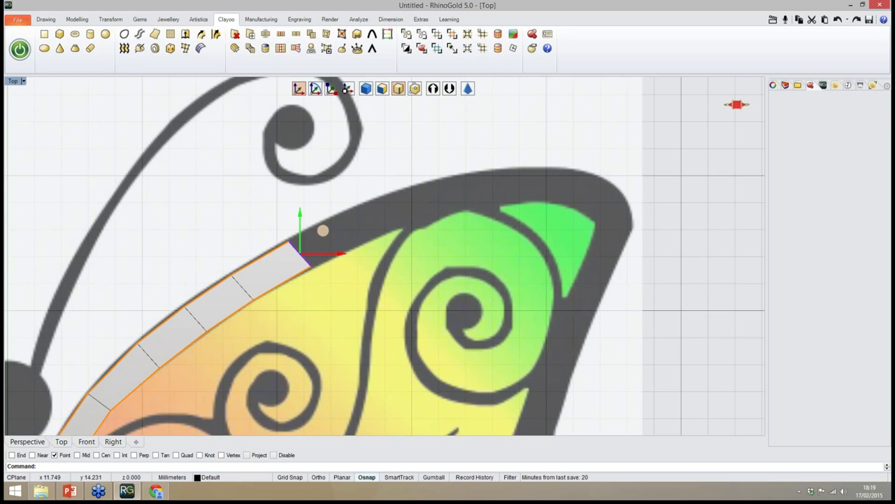
pyautogui.press('e')
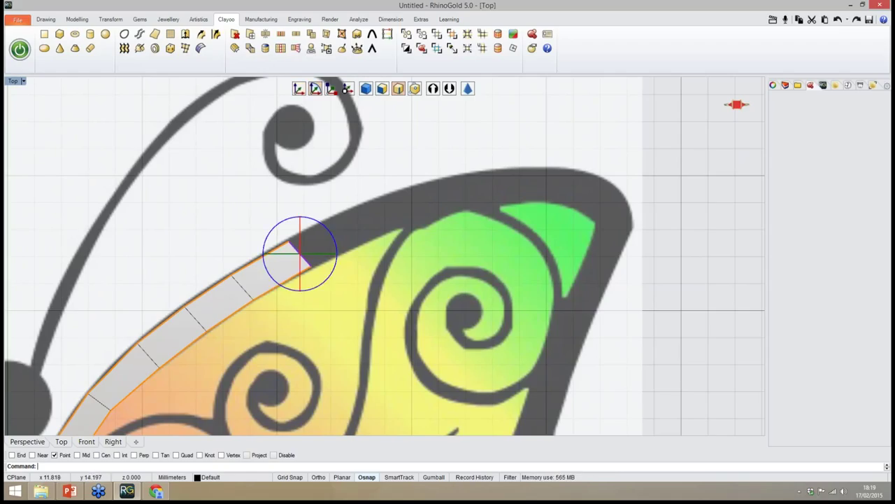
pyautogui.moveTo(316, 220); pyautogui.dragTo(323, 225)
pyautogui.moveTo(327, 178); pyautogui.dragTo(321, 191, button='right')
pyautogui.scroll(-4, 322, 194)
pyautogui.scroll(2, 310, 193)
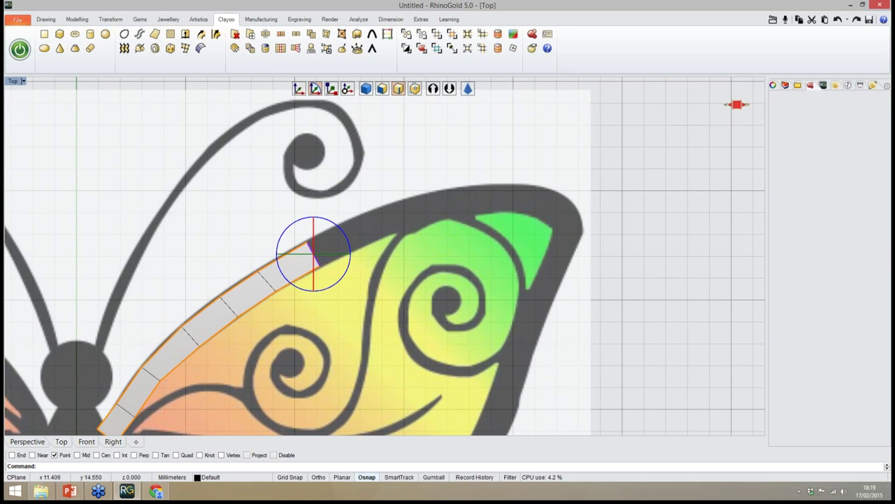
# Extrude a face up to where the inner vein meets the upper border, and rotate its end edge square to the outline
pyautogui.moveTo(356, 202); pyautogui.dragTo(328, 208, button='right')
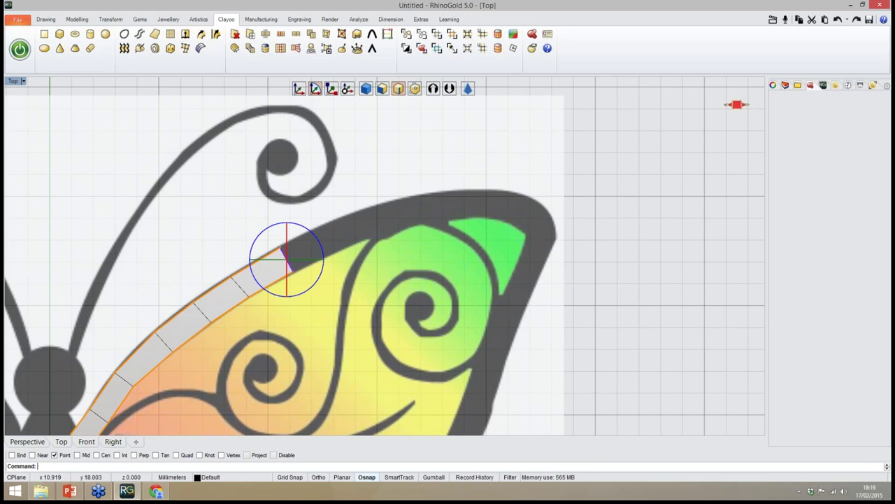
pyautogui.click(300, 89)
pyautogui.keyDown('alt'); pyautogui.moveTo(310, 235); pyautogui.dragTo(360, 210); pyautogui.keyUp('alt')
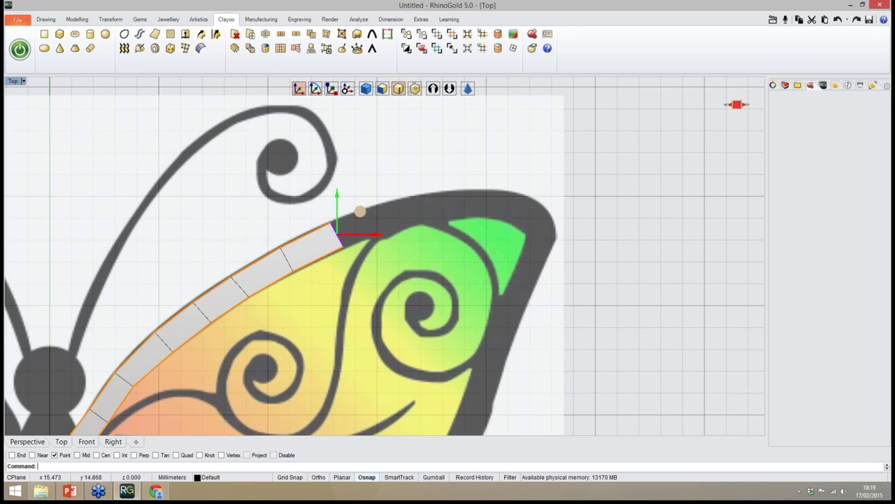
pyautogui.moveTo(387, 199); pyautogui.dragTo(382, 222, button='right')
pyautogui.scroll(2, 380, 204)
pyautogui.click(316, 89)
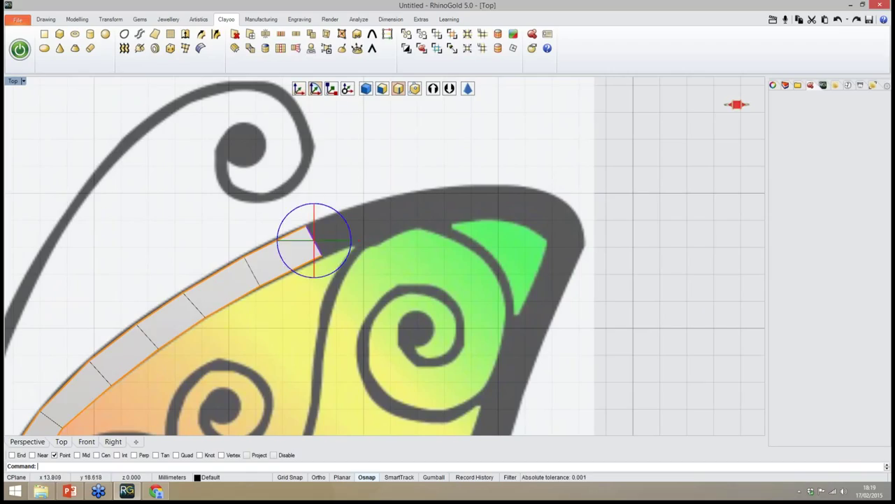
pyautogui.moveTo(338, 212); pyautogui.dragTo(341, 217)
pyautogui.click(299, 90)
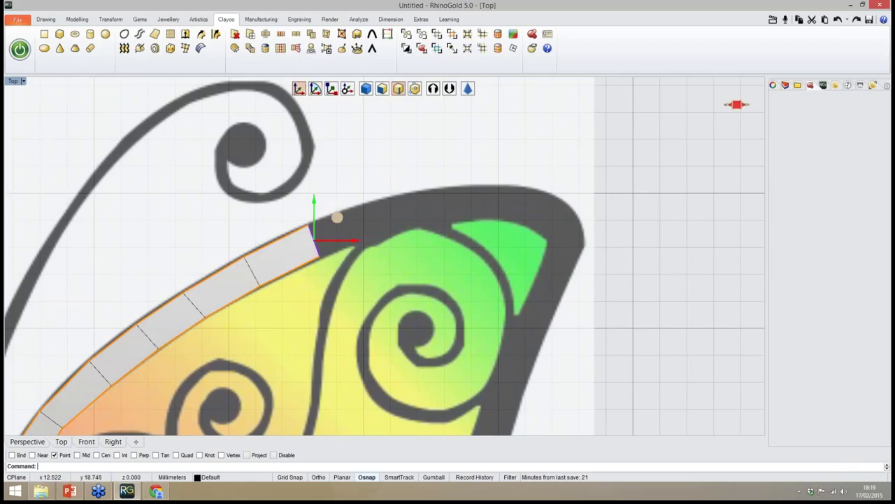
# Extrude the strip over the start of the wing's green area and turn the new end edge to follow the border's curve
pyautogui.click(185, 35)
pyautogui.moveTo(337, 218); pyautogui.dragTo(414, 189)
pyautogui.moveTo(414, 189); pyautogui.dragTo(335, 205, button='right')
pyautogui.moveTo(334, 205)
pyautogui.mouseDown()
pyautogui.moveTo(286, 151)
pyautogui.moveTo(331, 247)
pyautogui.moveTo(333, 207)
pyautogui.mouseUp()
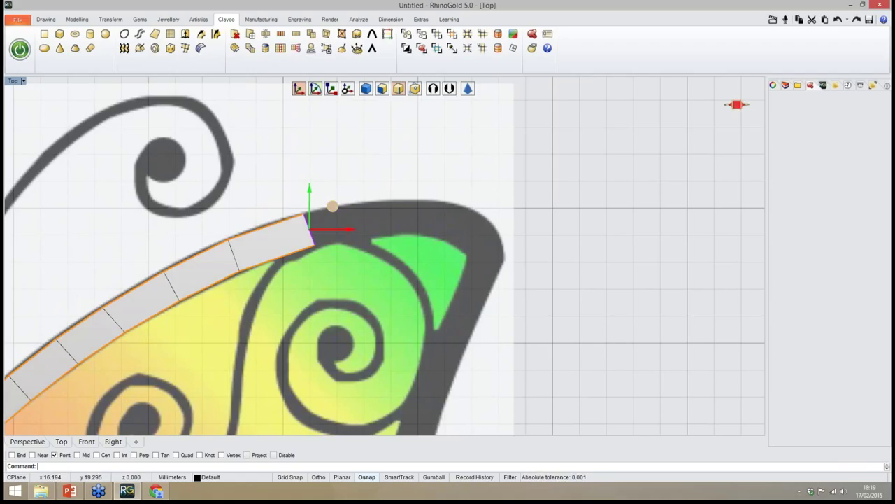
pyautogui.click(315, 91)
pyautogui.moveTo(325, 196); pyautogui.dragTo(329, 198)
pyautogui.click(299, 90)
# Extrude a face to the highest part of the wing's border and rotate its end edge to vertical
pyautogui.click(185, 35)
pyautogui.moveTo(333, 207); pyautogui.dragTo(408, 194)
pyautogui.moveTo(465, 137); pyautogui.dragTo(436, 151, button='right')
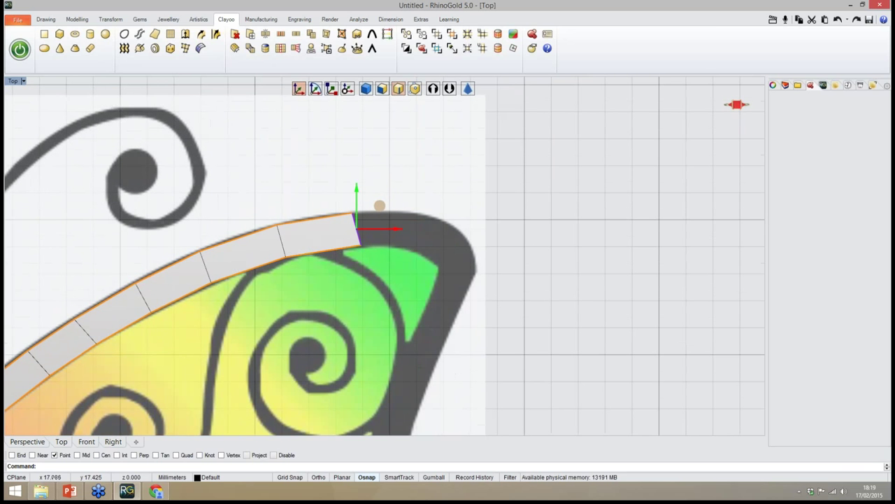
pyautogui.moveTo(379, 205); pyautogui.dragTo(378, 217, button='right')
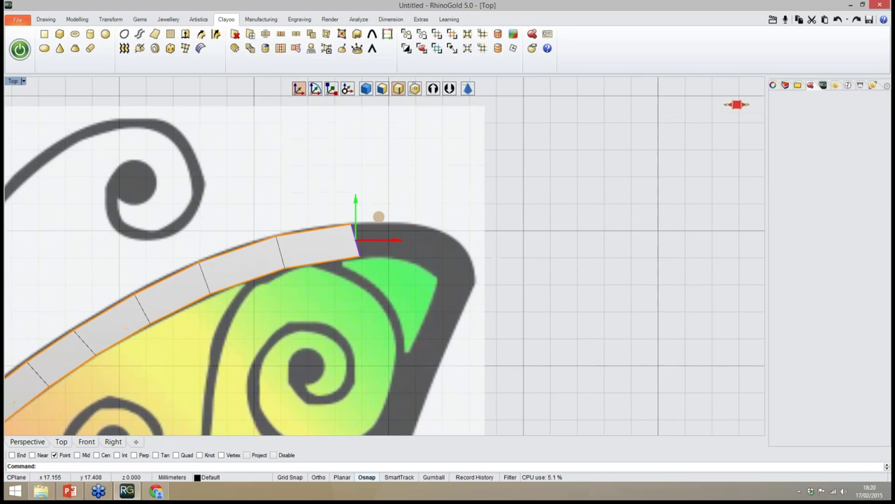
pyautogui.click(315, 88)
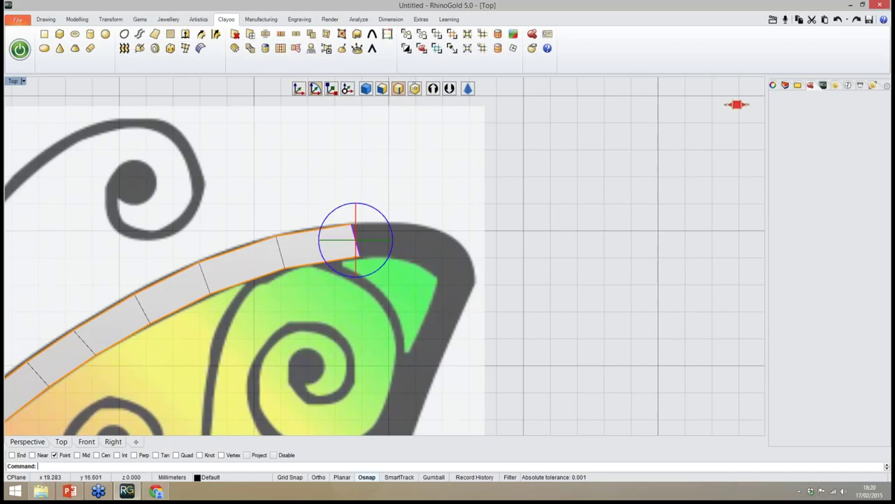
pyautogui.moveTo(370, 204); pyautogui.dragTo(377, 210)
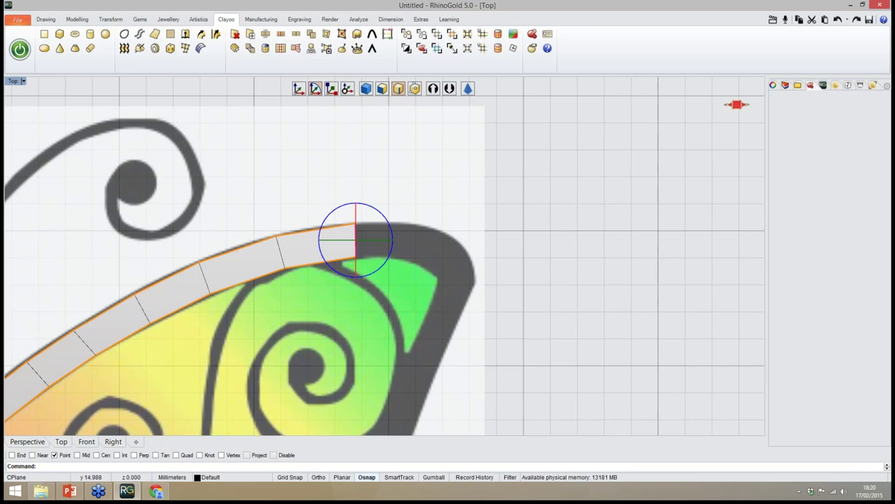
pyautogui.moveTo(435, 226)
pyautogui.mouseDown(button='right')
pyautogui.moveTo(442, 231)
pyautogui.moveTo(426, 225)
pyautogui.mouseUp(button='right')
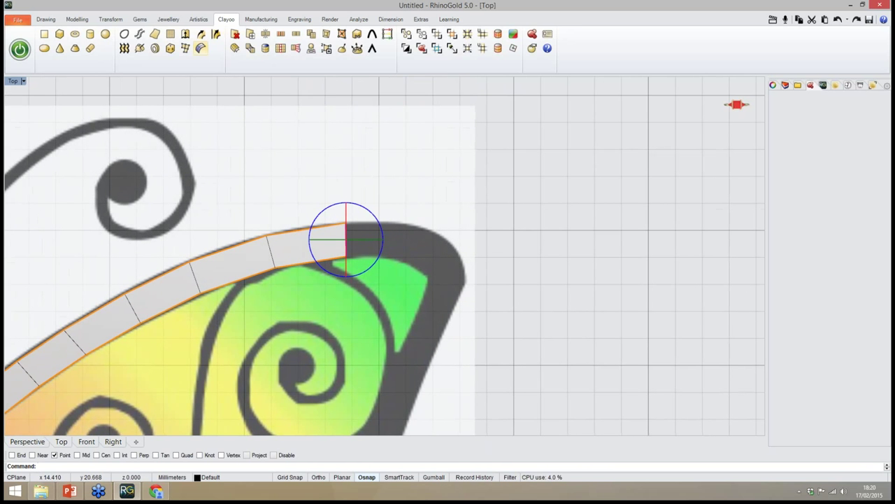
# Extrude a face to the start of the wing tip's bend and tilt its end edge toward the corner
pyautogui.click(299, 89)
pyautogui.click(186, 34)
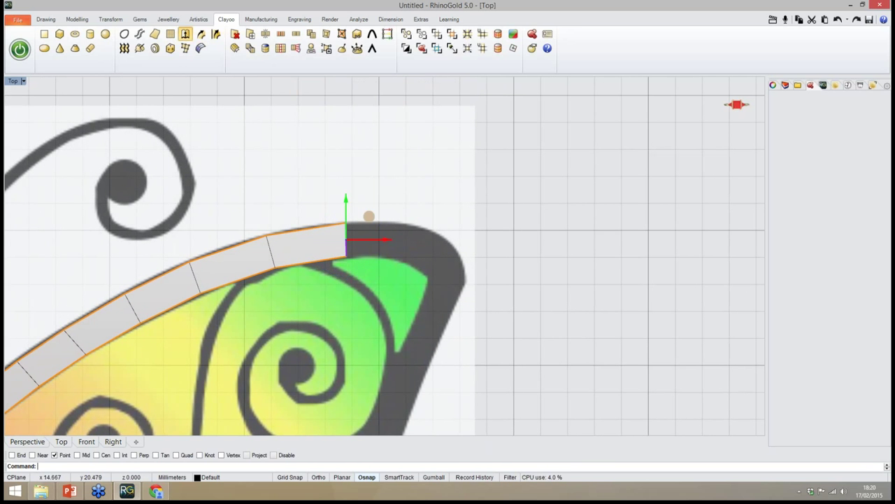
pyautogui.moveTo(370, 216); pyautogui.dragTo(443, 224)
pyautogui.click(316, 89)
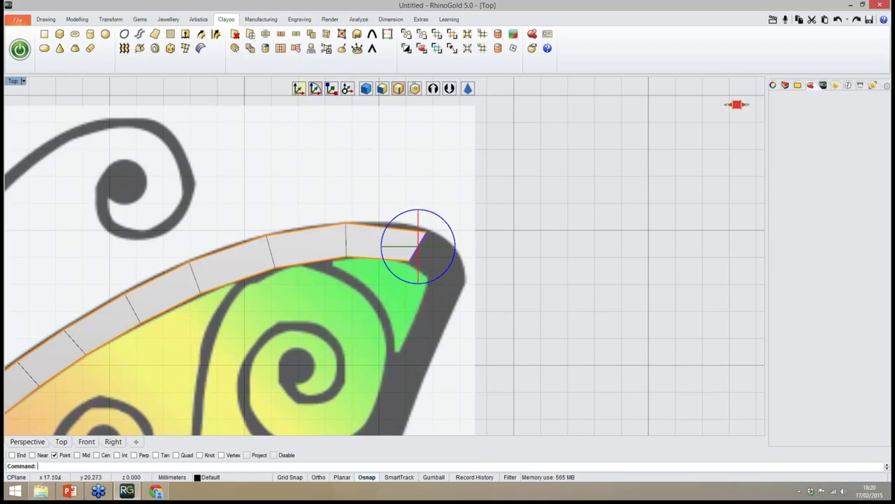
pyautogui.press('w')
# Extrude a face around the wing tip's corner, and rotate and scale its end edge to span the outer border
pyautogui.click(201, 49)
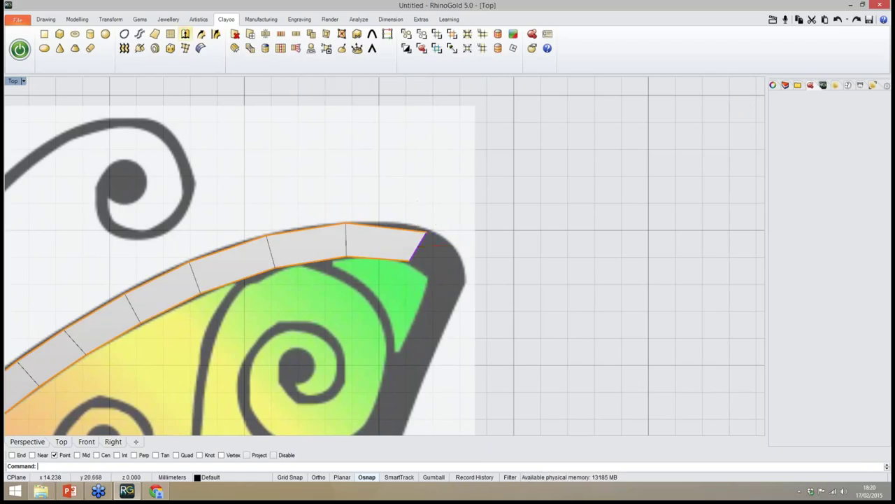
pyautogui.moveTo(442, 223); pyautogui.dragTo(479, 248)
pyautogui.click(316, 89)
pyautogui.click(332, 91)
pyautogui.moveTo(520, 255); pyautogui.dragTo(547, 184, button='right')
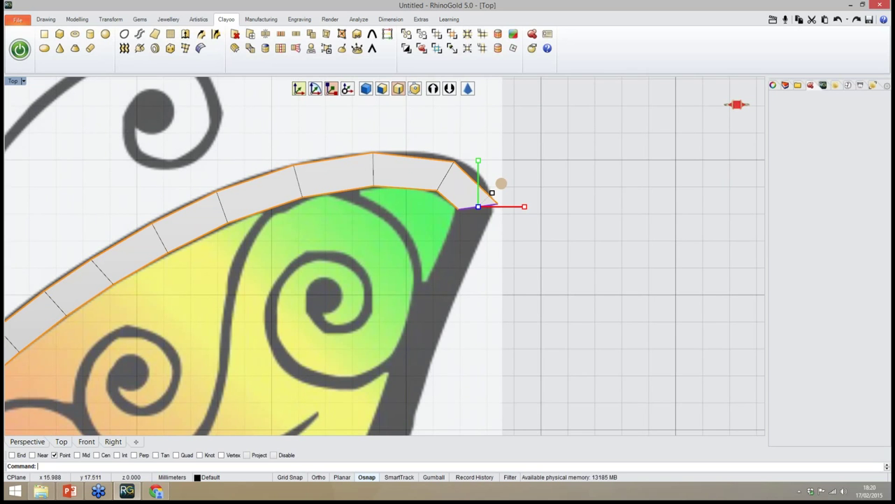
pyautogui.press('w')
# Extrude a face from the wing tip down along the wing's outer border
pyautogui.moveTo(502, 184); pyautogui.dragTo(509, 166, button='right')
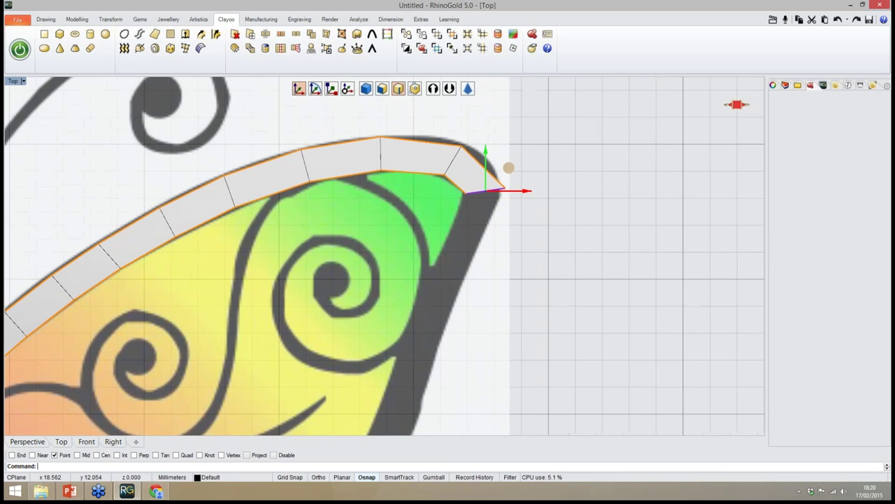
pyautogui.keyDown('alt'); pyautogui.moveTo(509, 166); pyautogui.dragTo(483, 226); pyautogui.keyUp('alt')
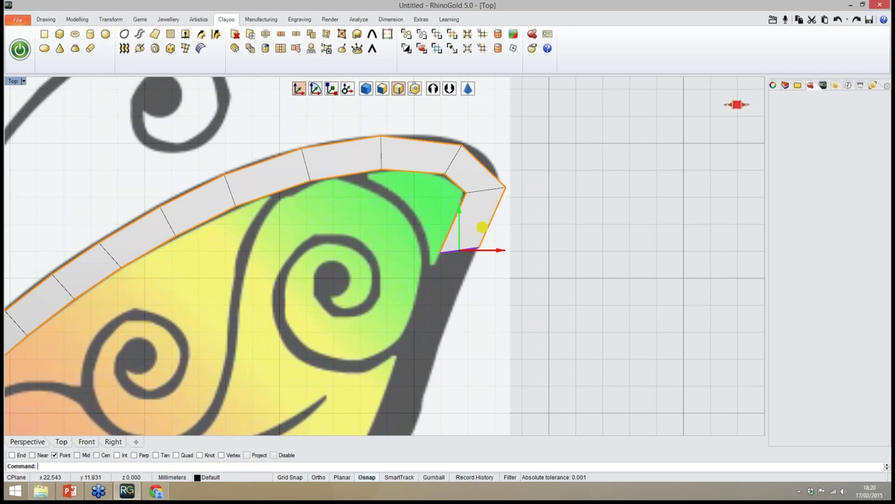
pyautogui.moveTo(418, 191); pyautogui.dragTo(444, 222, button='right')
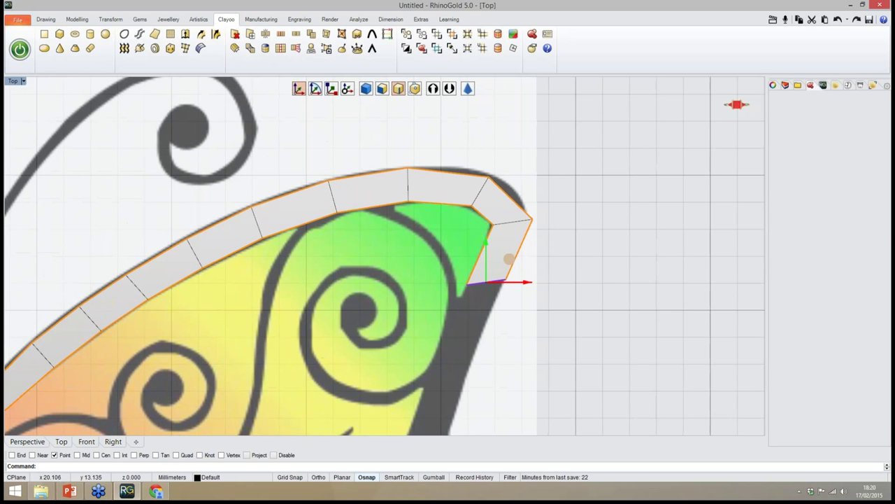
# Preview the strip as a smooth surface against the reference image, and return to the faceted display
pyautogui.scroll(-4, 444, 223)
pyautogui.moveTo(253, 308); pyautogui.dragTo(270, 290, button='right')
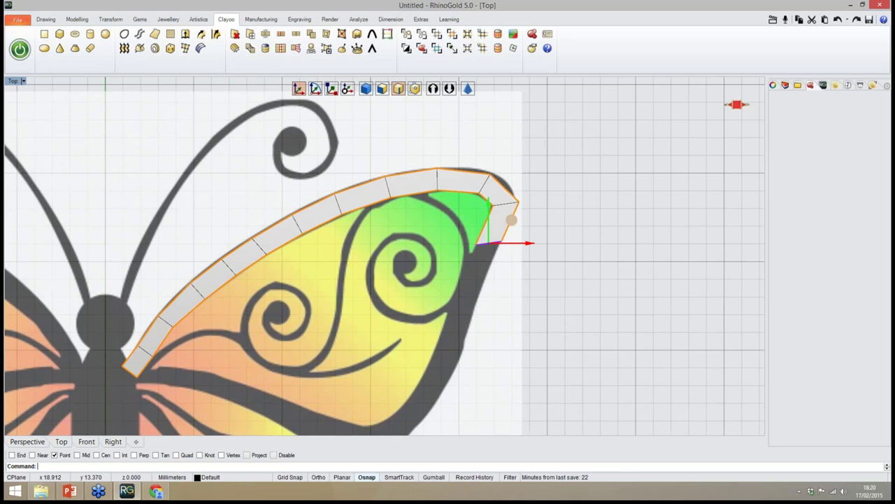
pyautogui.moveTo(447, 202); pyautogui.dragTo(425, 215, button='right')
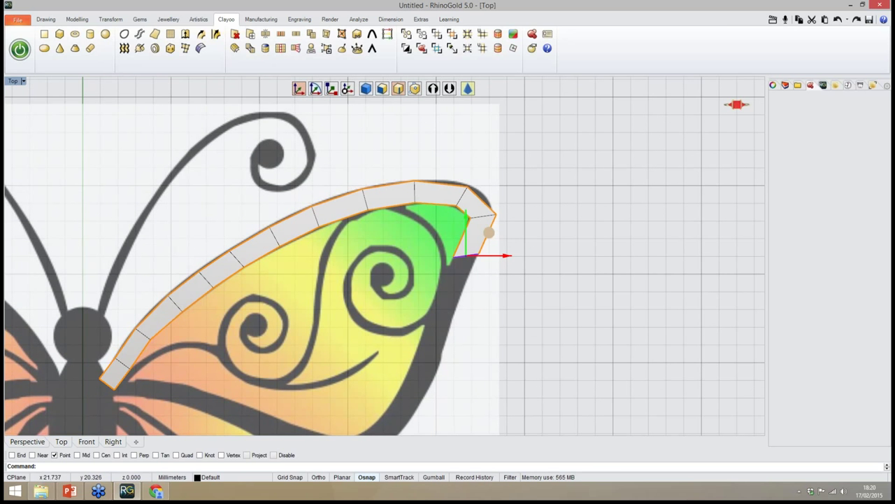
pyautogui.click(468, 88)
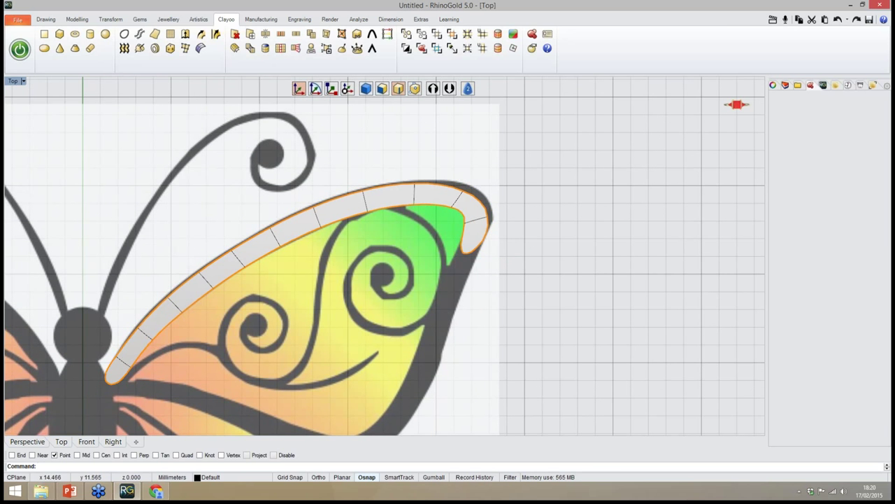
pyautogui.moveTo(339, 247); pyautogui.dragTo(374, 222, button='right')
pyautogui.moveTo(455, 211); pyautogui.dragTo(445, 227, button='right')
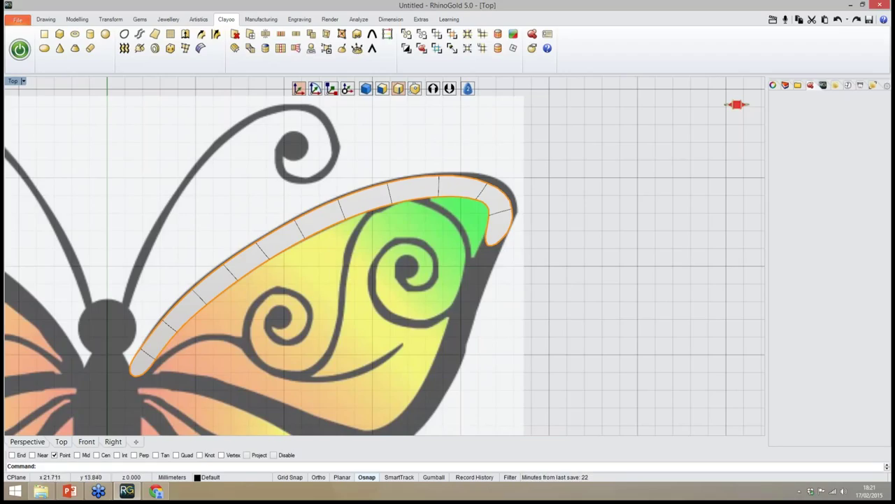
pyautogui.moveTo(529, 188)
pyautogui.mouseDown(button='right')
pyautogui.moveTo(506, 194)
pyautogui.moveTo(519, 176)
pyautogui.mouseUp(button='right')
pyautogui.click(469, 89)
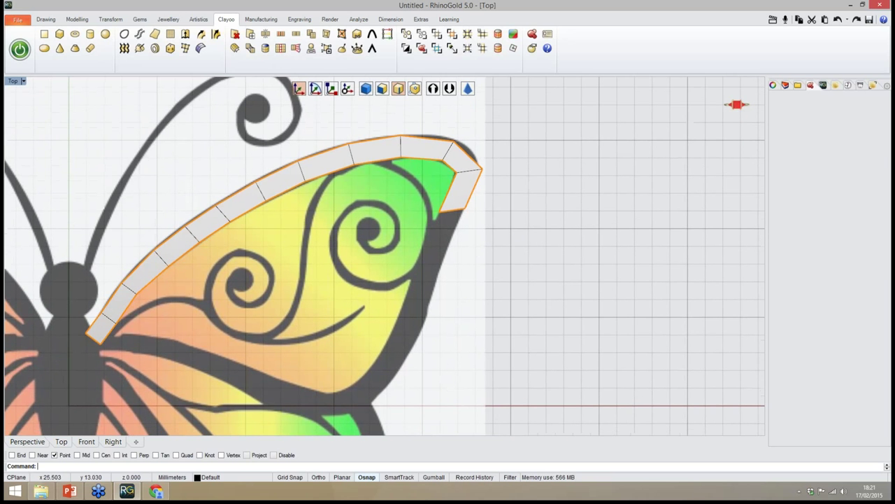
# Rotate the strip's end edge below the wing tip so it lies square across the outer border
pyautogui.click(452, 212)
pyautogui.moveTo(477, 229); pyautogui.dragTo(475, 241, button='right')
pyautogui.scroll(4, 474, 241)
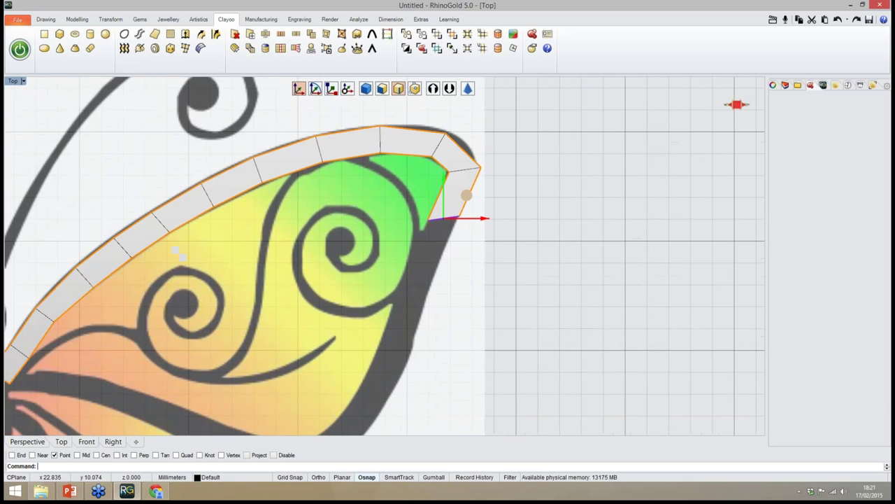
pyautogui.click(316, 89)
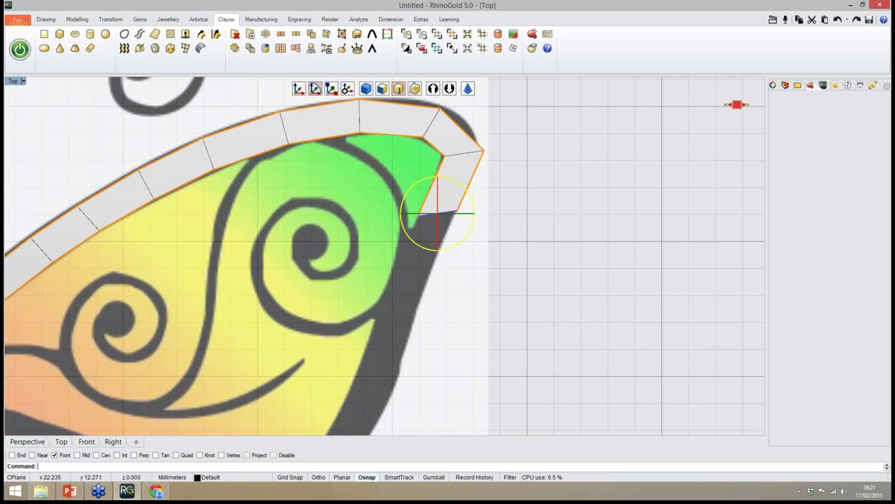
pyautogui.moveTo(453, 180); pyautogui.dragTo(464, 192)
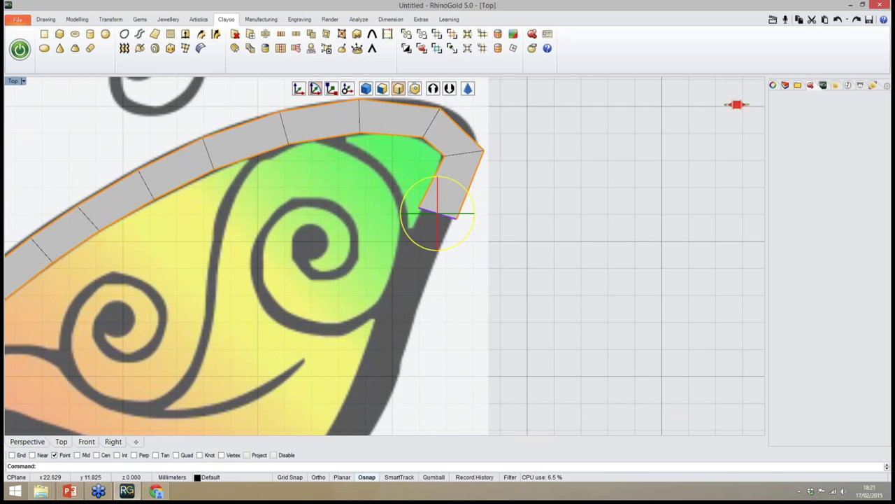
# Extrude three faces down the wing's outer border, following its curve toward the lower corner
pyautogui.scroll(-6, 461, 197)
pyautogui.moveTo(459, 210); pyautogui.dragTo(466, 230, button='right')
pyautogui.scroll(2, 450, 211)
pyautogui.scroll(-4, 492, 218)
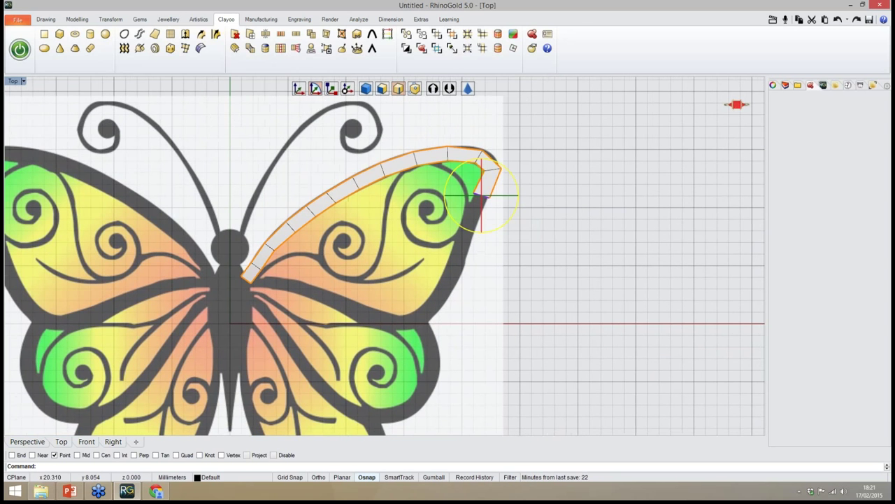
pyautogui.click(300, 88)
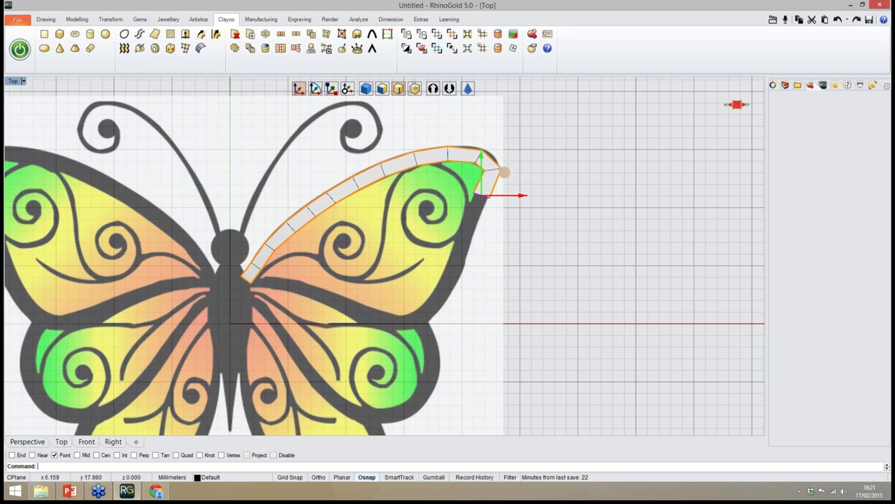
pyautogui.click(186, 34)
pyautogui.moveTo(504, 172); pyautogui.dragTo(497, 193)
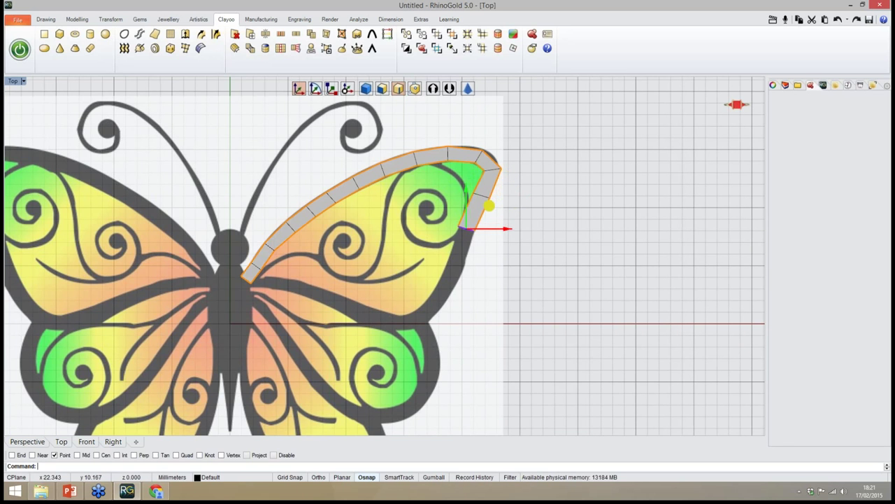
pyautogui.scroll(3, 483, 191)
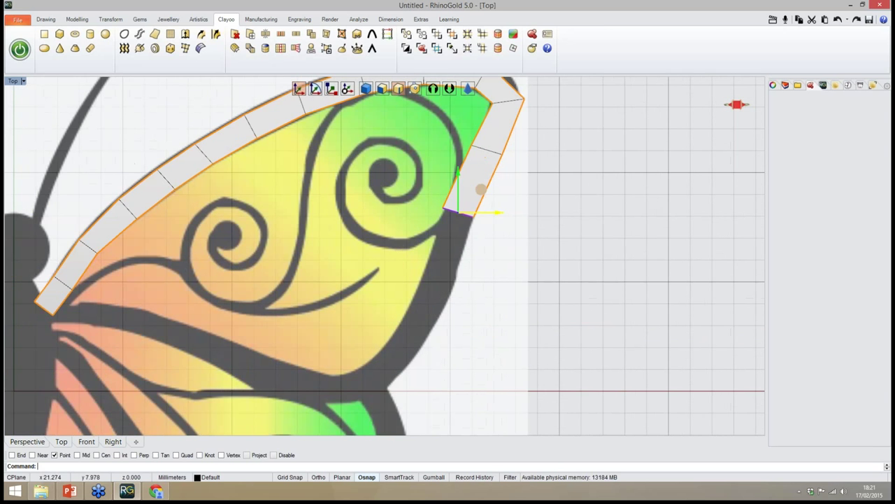
pyautogui.keyDown('alt'); pyautogui.moveTo(481, 189); pyautogui.dragTo(434, 310); pyautogui.keyUp('alt')
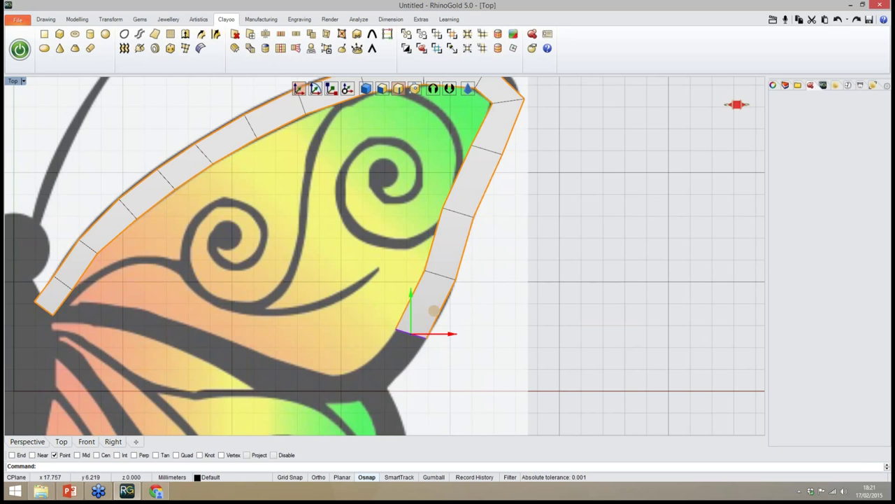
# Rotate the strip's end edge to cross the outer border squarely where it curves inward
pyautogui.moveTo(514, 304); pyautogui.dragTo(525, 226, button='right')
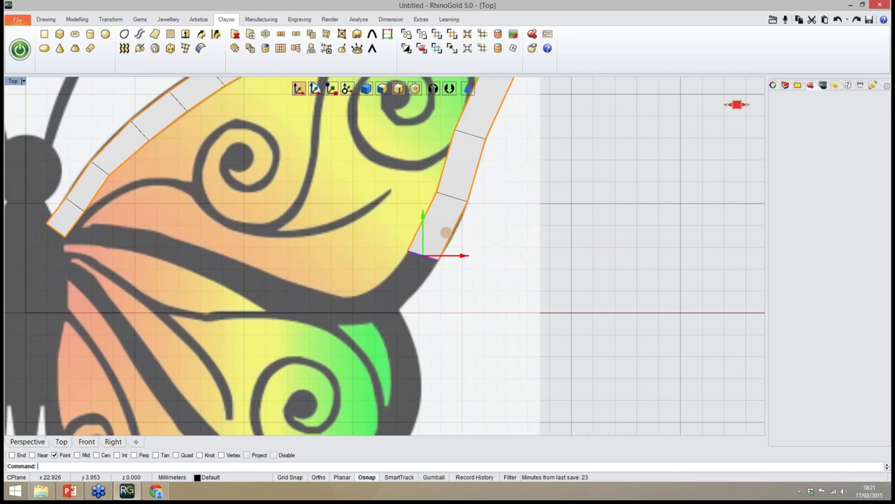
pyautogui.scroll(4, 524, 226)
pyautogui.click(315, 88)
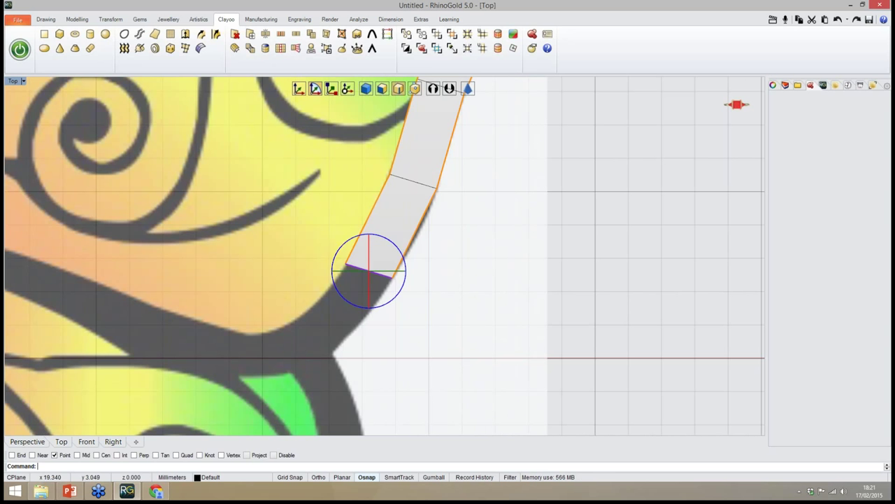
pyautogui.moveTo(395, 245); pyautogui.dragTo(399, 258)
pyautogui.moveTo(447, 265); pyautogui.dragTo(520, 264, button='right')
# Extrude a face to the notch between the upper and lower wings and rotate its end edge toward the corner
pyautogui.click(300, 91)
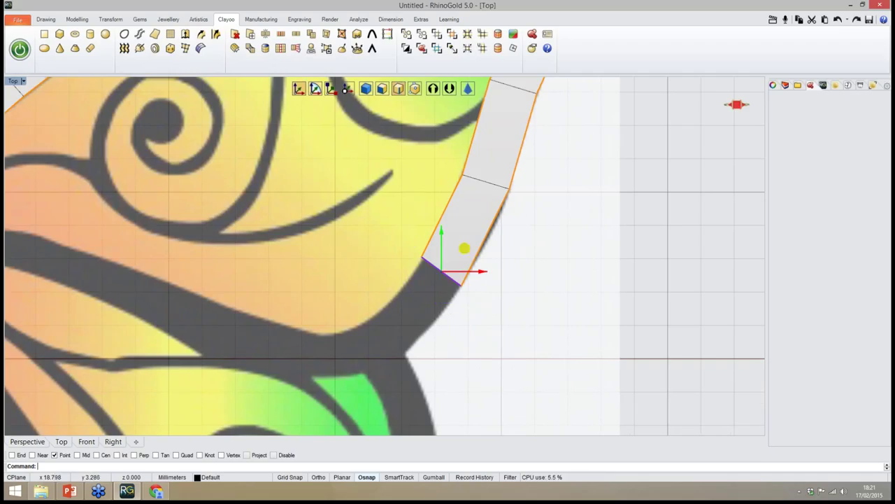
pyautogui.keyDown('alt'); pyautogui.moveTo(464, 248); pyautogui.dragTo(410, 314); pyautogui.keyUp('alt')
pyautogui.click(316, 92)
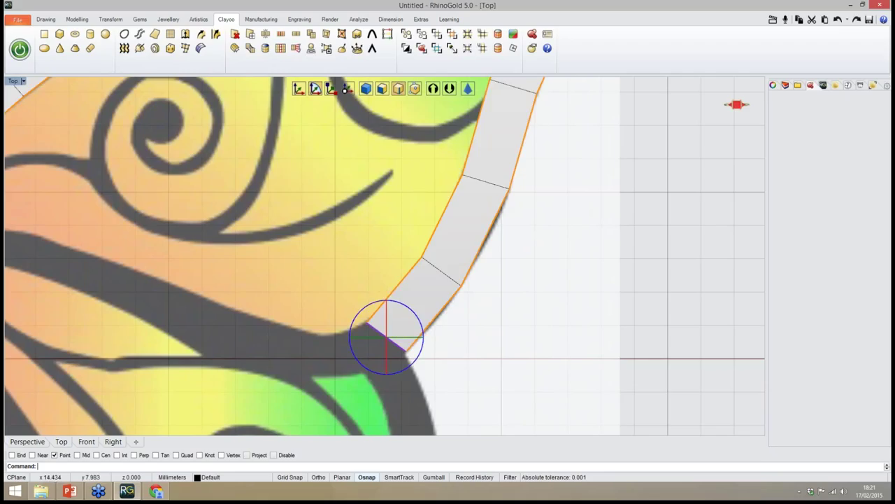
pyautogui.moveTo(409, 308)
pyautogui.mouseDown()
pyautogui.moveTo(419, 319)
pyautogui.moveTo(414, 310)
pyautogui.mouseUp()
# Extrude a short face around the upper wing's lower corner and rotate its end edge nearly vertical
pyautogui.click(299, 89)
pyautogui.moveTo(415, 310); pyautogui.dragTo(483, 233, button='right')
pyautogui.scroll(-2, 482, 234)
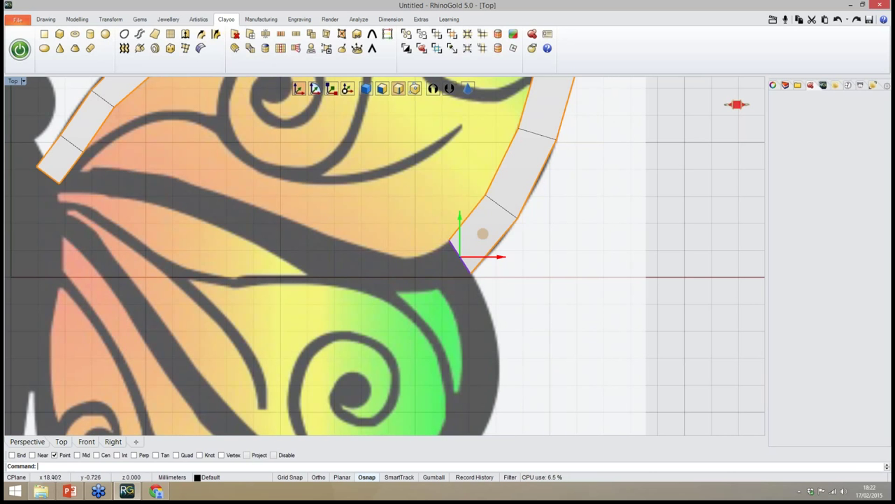
pyautogui.moveTo(483, 285); pyautogui.dragTo(469, 317, button='right')
pyautogui.scroll(6, 469, 316)
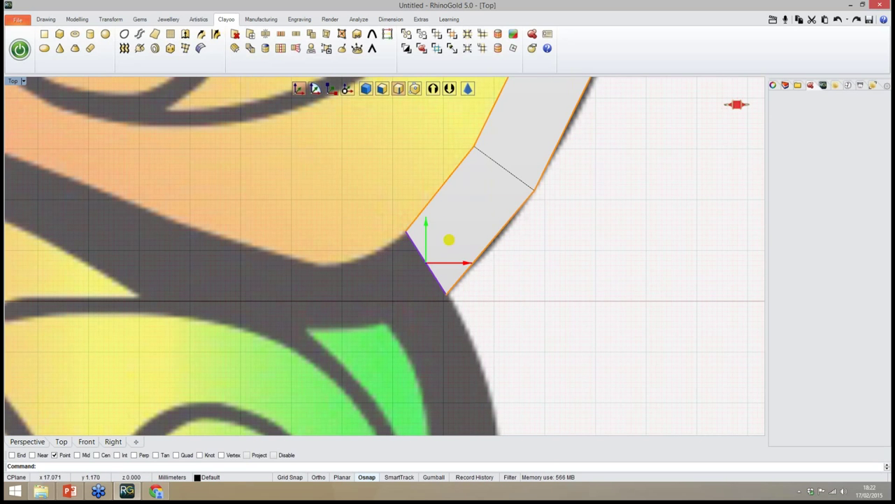
pyautogui.keyDown('alt'); pyautogui.moveTo(449, 240); pyautogui.dragTo(400, 284); pyautogui.keyUp('alt')
pyautogui.click(316, 90)
pyautogui.moveTo(336, 266); pyautogui.dragTo(425, 277, button='right')
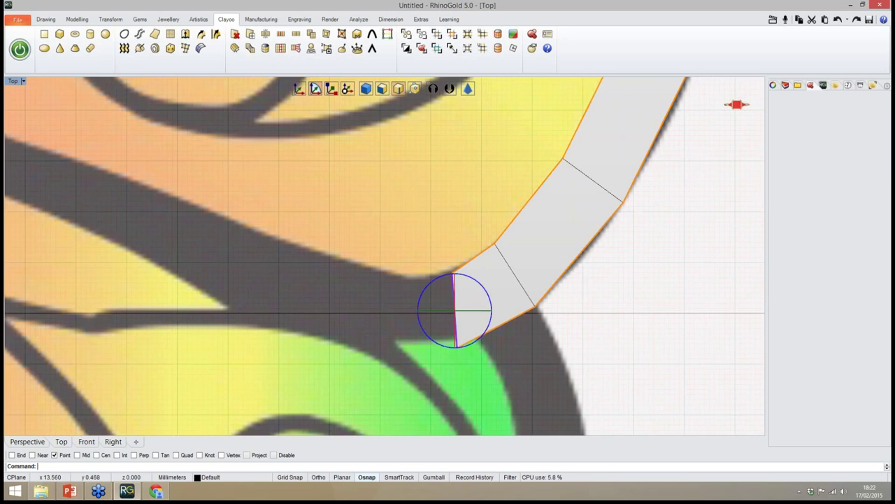
# Extrude a face from the lower corner along the wing's lower border and tilt its end edge across the border
pyautogui.scroll(-7, 374, 283)
pyautogui.moveTo(297, 125); pyautogui.dragTo(344, 122, button='right')
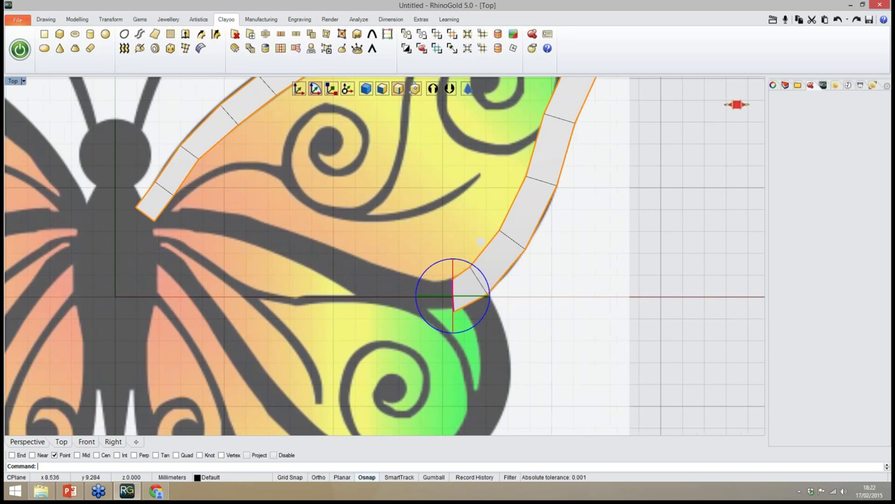
pyautogui.click(299, 91)
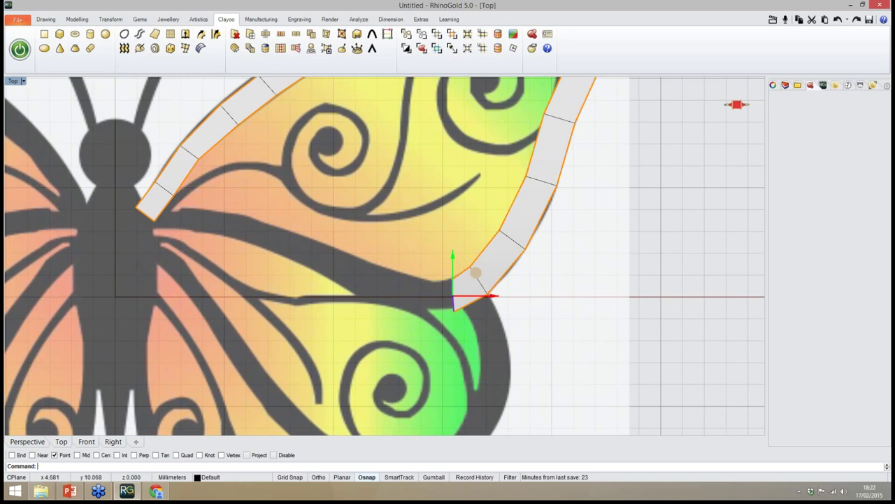
pyautogui.keyDown('alt'); pyautogui.moveTo(476, 273); pyautogui.dragTo(423, 272); pyautogui.keyUp('alt')
pyautogui.click(316, 91)
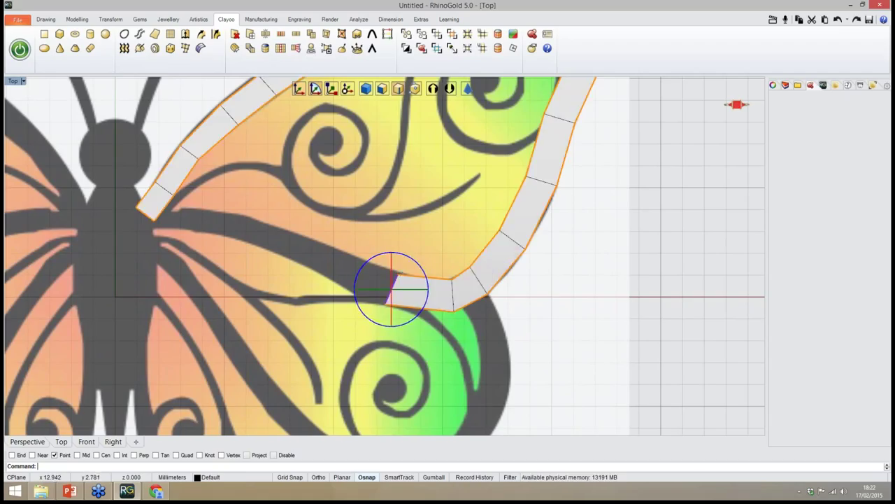
# Extrude two more faces along the lower border toward the body and scale down the end edge to the border's width
pyautogui.click(301, 90)
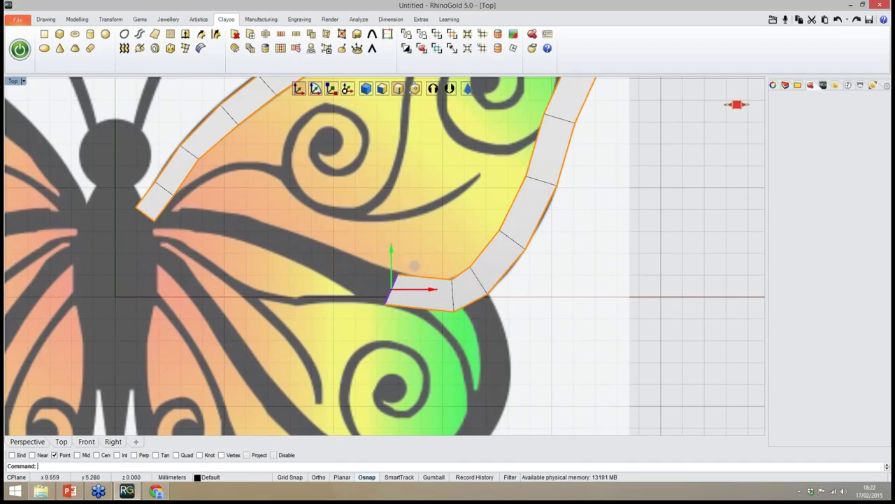
pyautogui.moveTo(414, 266)
pyautogui.mouseDown()
pyautogui.moveTo(334, 228)
pyautogui.moveTo(296, 215)
pyautogui.moveTo(291, 223)
pyautogui.mouseUp()
pyautogui.click(332, 89)
pyautogui.moveTo(308, 201); pyautogui.dragTo(410, 227, button='right')
pyautogui.scroll(2, 397, 224)
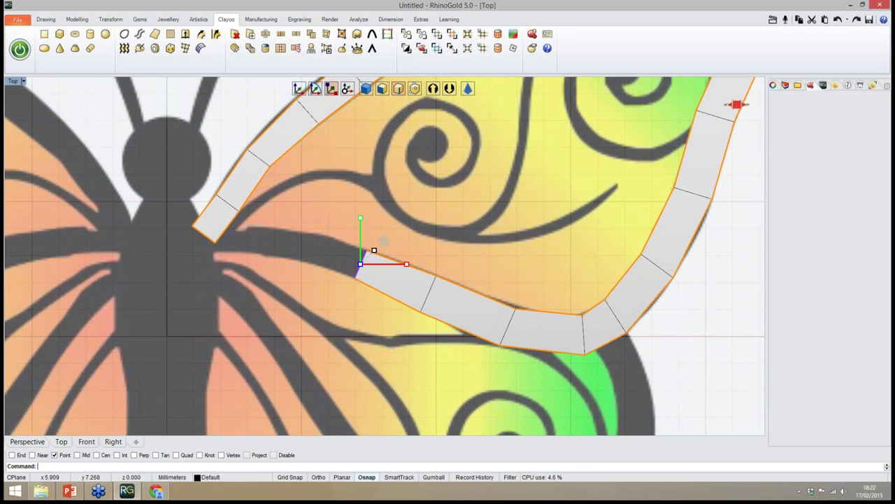
# Extrude two faces along the lower border up to the strip's starting end at the body, and clear the selection
pyautogui.click(296, 89)
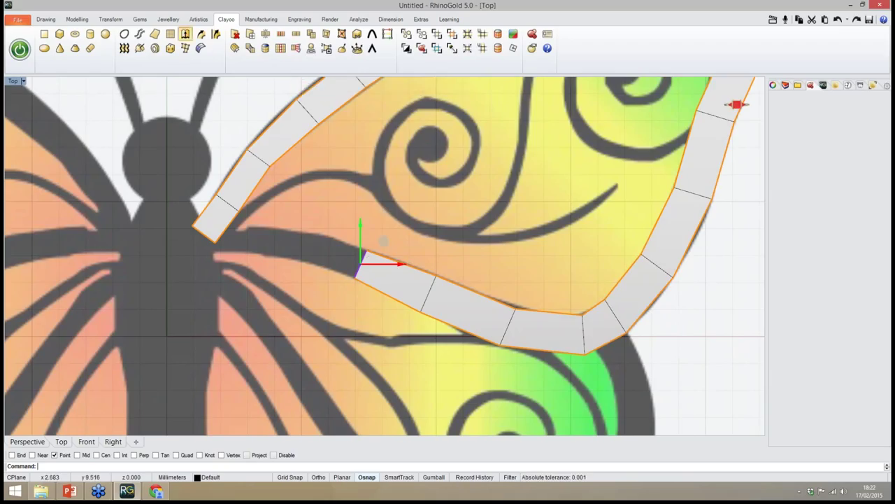
pyautogui.moveTo(383, 240)
pyautogui.mouseDown()
pyautogui.moveTo(307, 217)
pyautogui.moveTo(253, 215)
pyautogui.mouseUp()
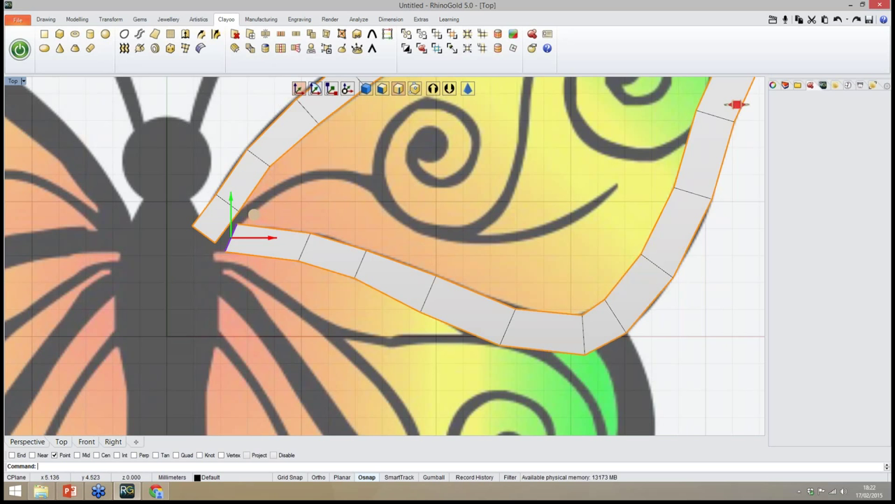
pyautogui.click(312, 209)
# Switch to vertex editing and collapse the two facing inner vertices where the strip's ends meet at the body
pyautogui.scroll(-6, 317, 207)
pyautogui.moveTo(317, 207); pyautogui.dragTo(317, 236, button='right')
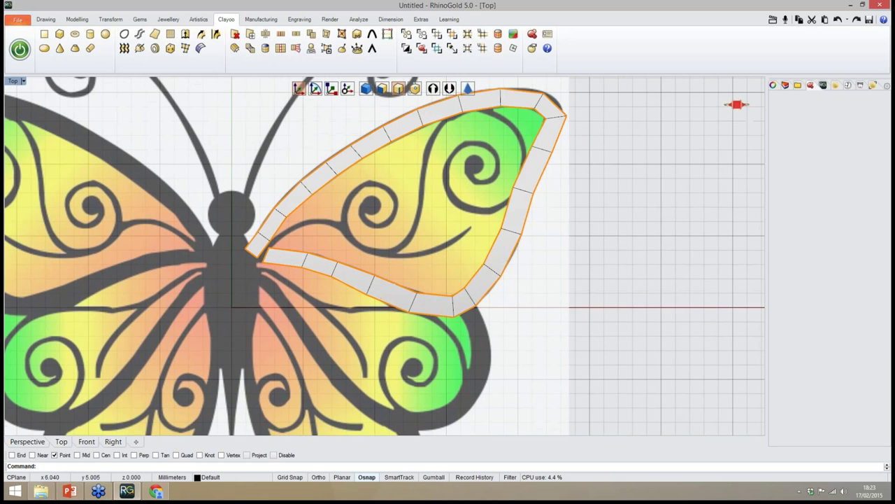
pyautogui.moveTo(362, 208); pyautogui.dragTo(325, 240, button='right')
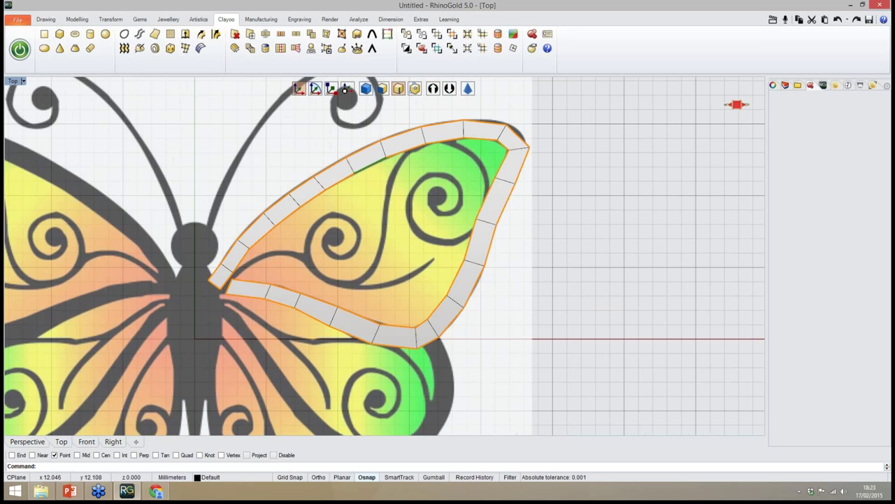
pyautogui.moveTo(366, 127); pyautogui.dragTo(386, 130, button='right')
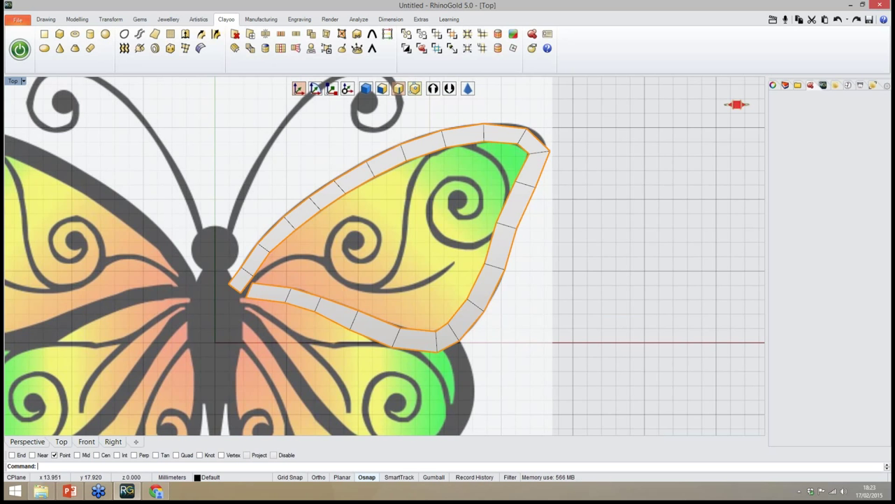
pyautogui.click(415, 87)
pyautogui.moveTo(329, 189); pyautogui.dragTo(362, 185, button='right')
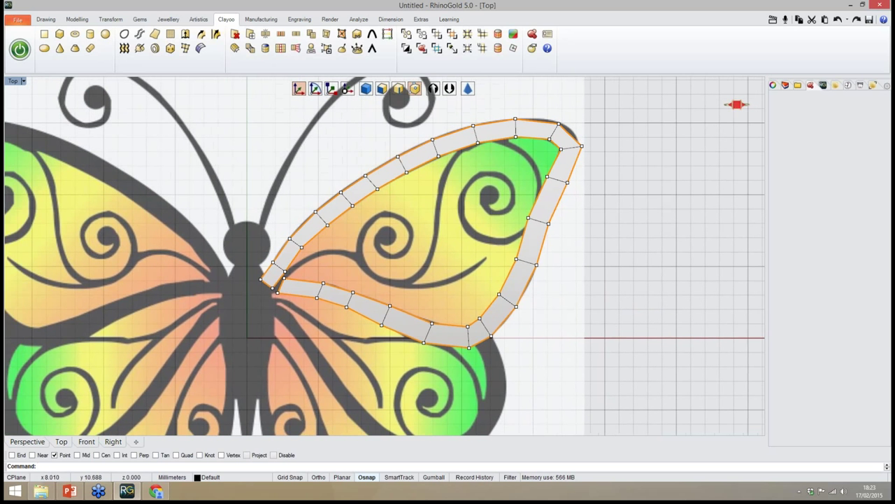
pyautogui.moveTo(455, 228); pyautogui.dragTo(467, 215, button='right')
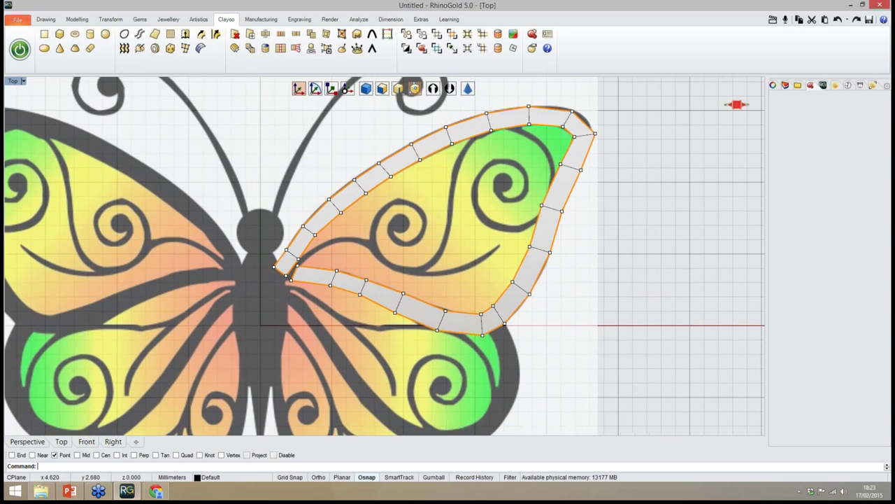
pyautogui.scroll(6, 315, 290)
pyautogui.scroll(2, 314, 288)
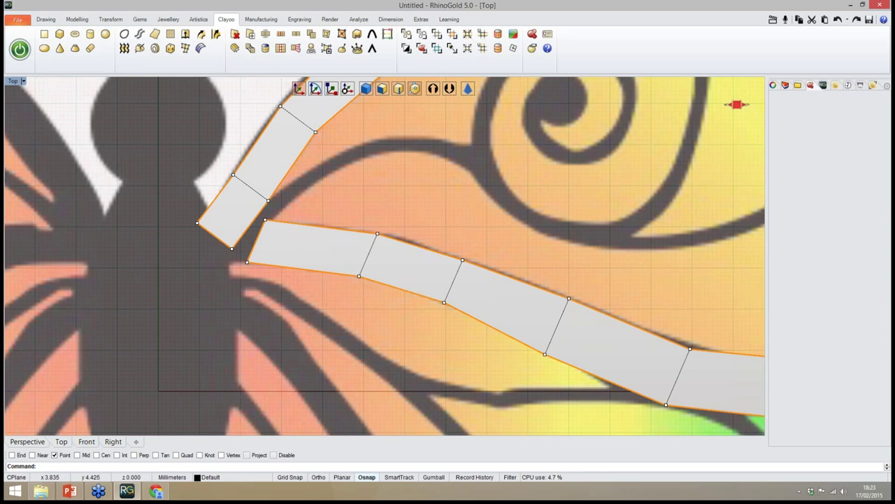
pyautogui.moveTo(317, 209); pyautogui.dragTo(260, 191)
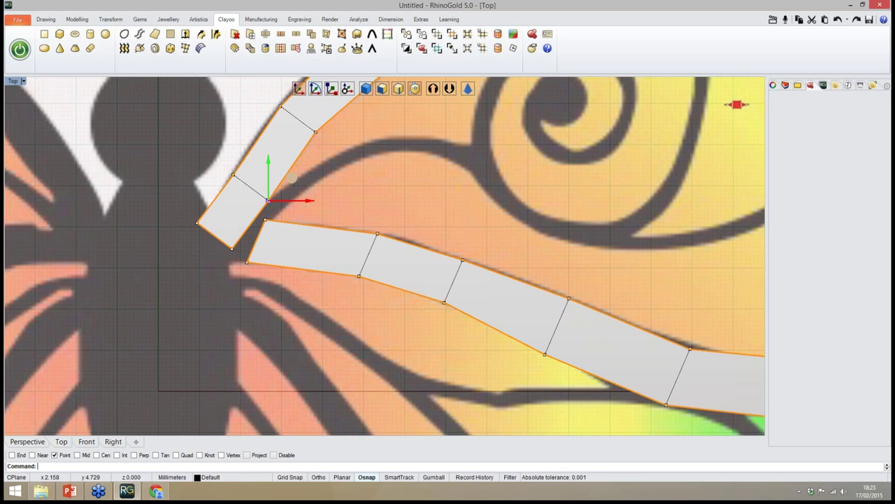
pyautogui.scroll(2, 292, 177)
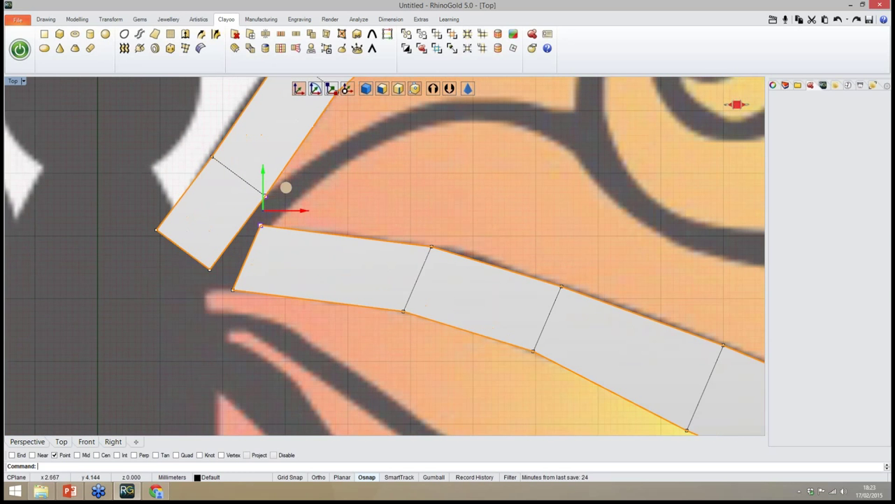
pyautogui.scroll(-1, 288, 187)
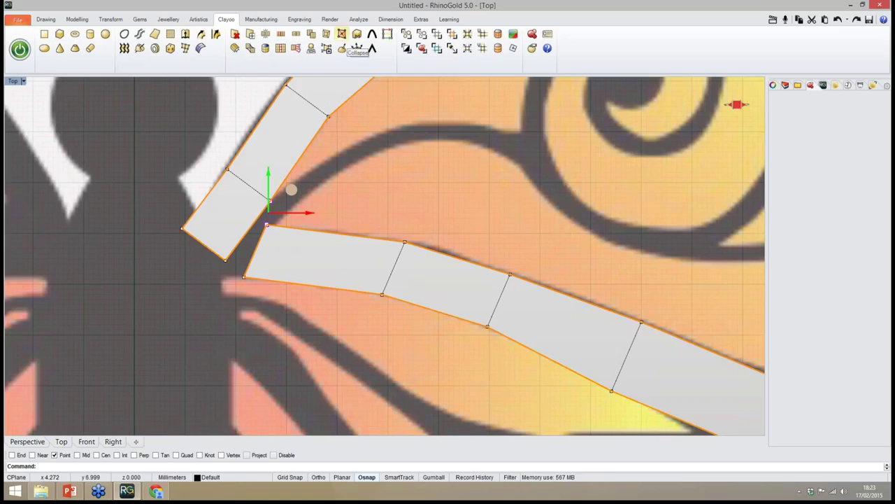
pyautogui.click(357, 48)
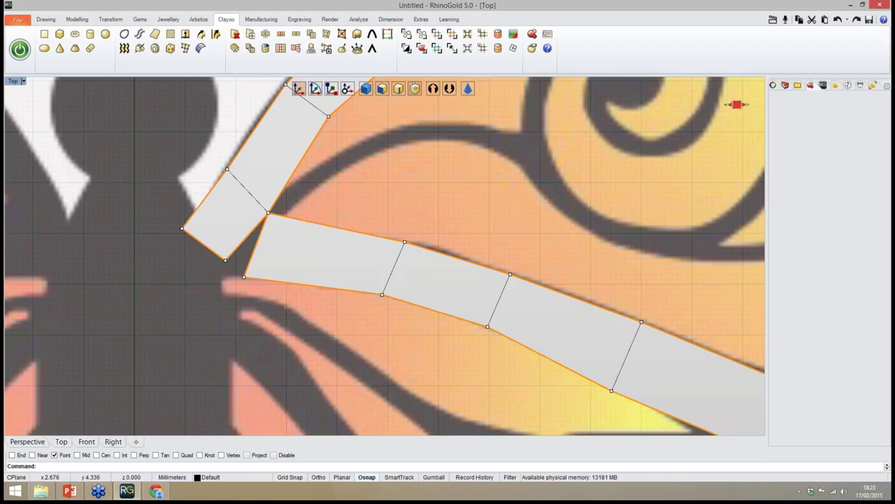
# Collapse the two remaining facing vertices at the body to close the strip into a continuous wing outline
pyautogui.moveTo(266, 311); pyautogui.dragTo(205, 249)
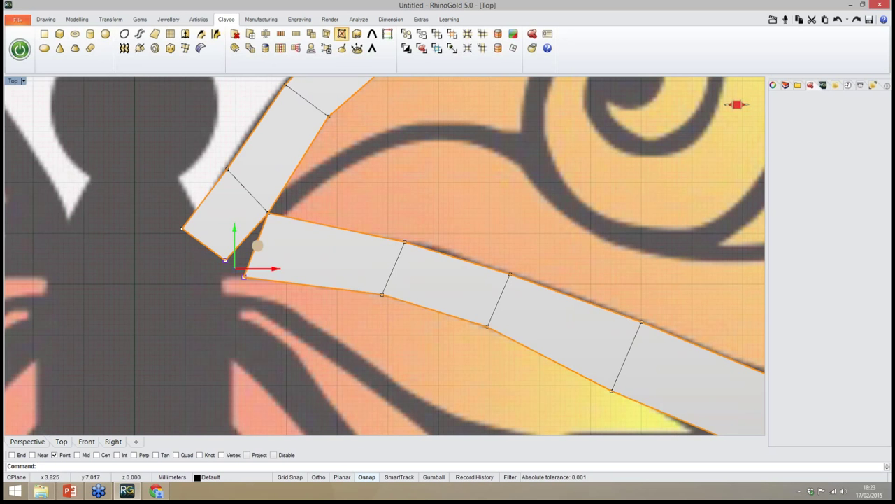
pyautogui.click(342, 35)
pyautogui.moveTo(316, 175); pyautogui.dragTo(275, 211, button='right')
pyautogui.scroll(-12, 234, 225)
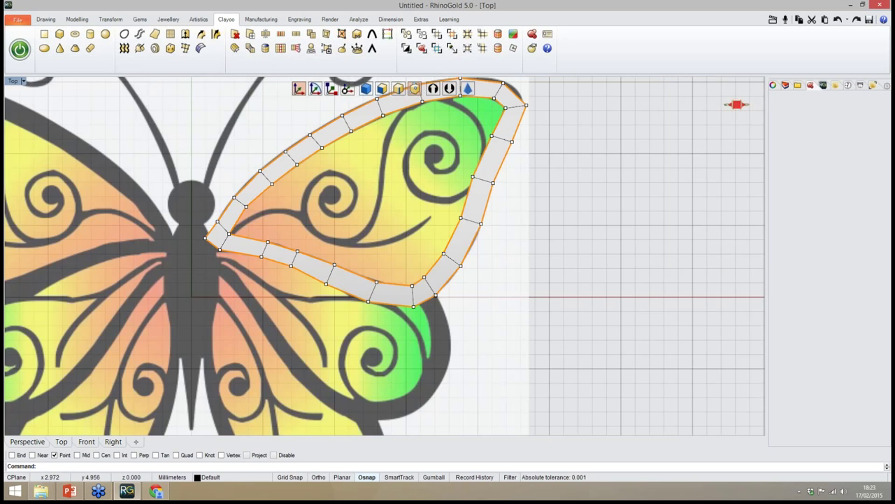
pyautogui.moveTo(343, 195); pyautogui.dragTo(295, 243, button='right')
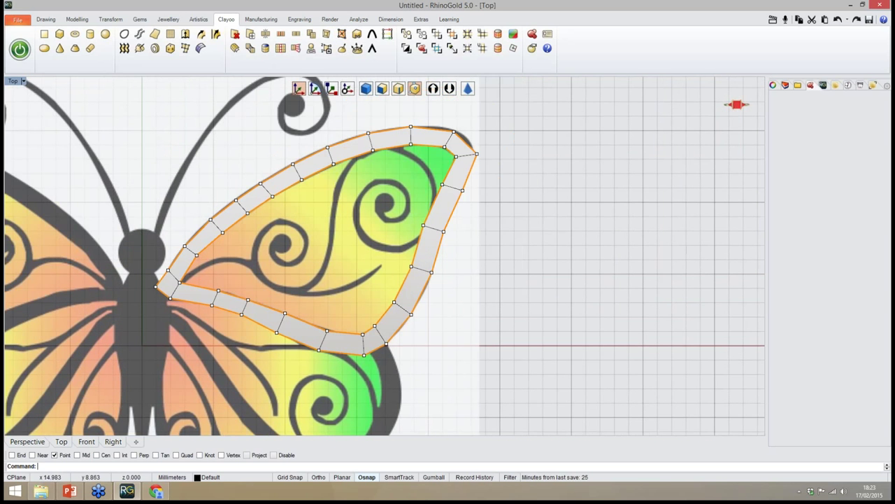
# Show the wing outline smoothed and move the outer vertices around the wing tip out to the reference border
pyautogui.click(468, 88)
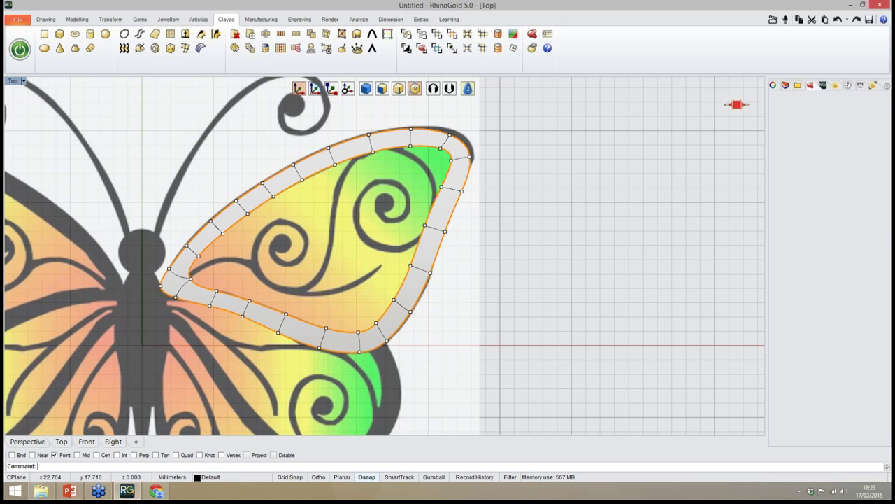
pyautogui.moveTo(499, 149); pyautogui.dragTo(479, 233, button='right')
pyautogui.scroll(2, 480, 181)
pyautogui.scroll(3, 390, 173)
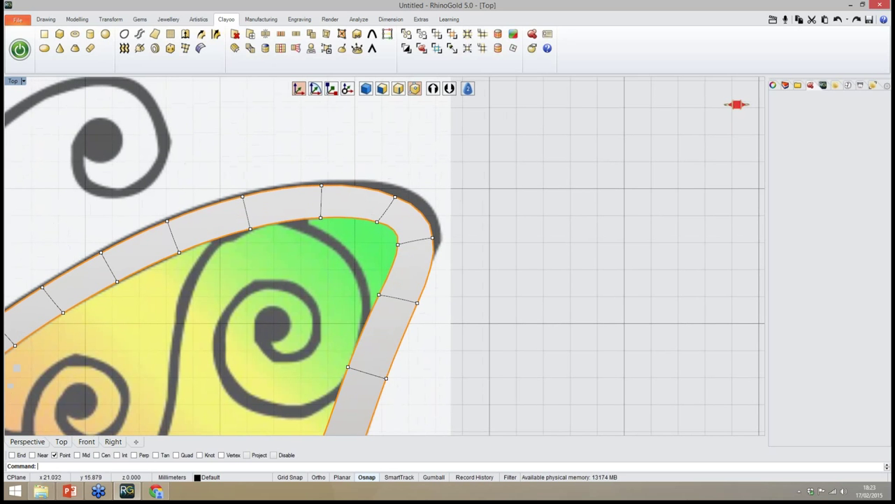
pyautogui.moveTo(404, 191); pyautogui.dragTo(413, 208)
pyautogui.moveTo(425, 167); pyautogui.dragTo(436, 152)
pyautogui.moveTo(426, 225); pyautogui.dragTo(443, 245)
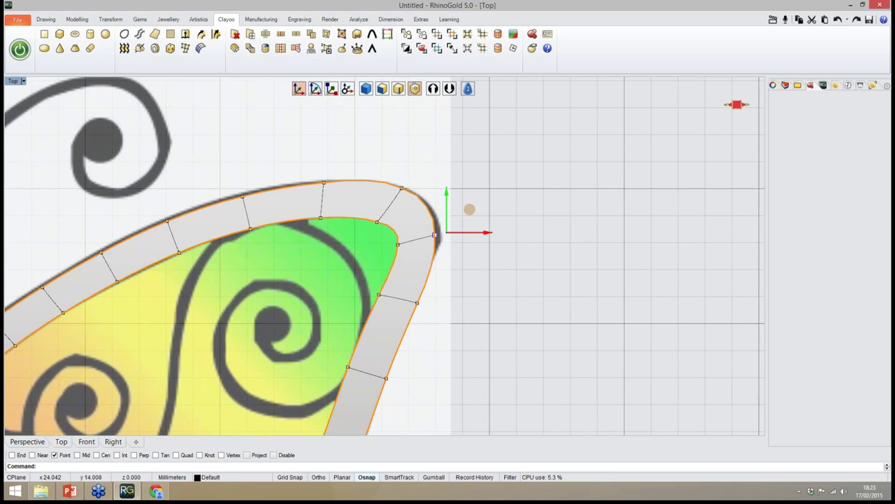
pyautogui.moveTo(470, 209); pyautogui.dragTo(483, 203)
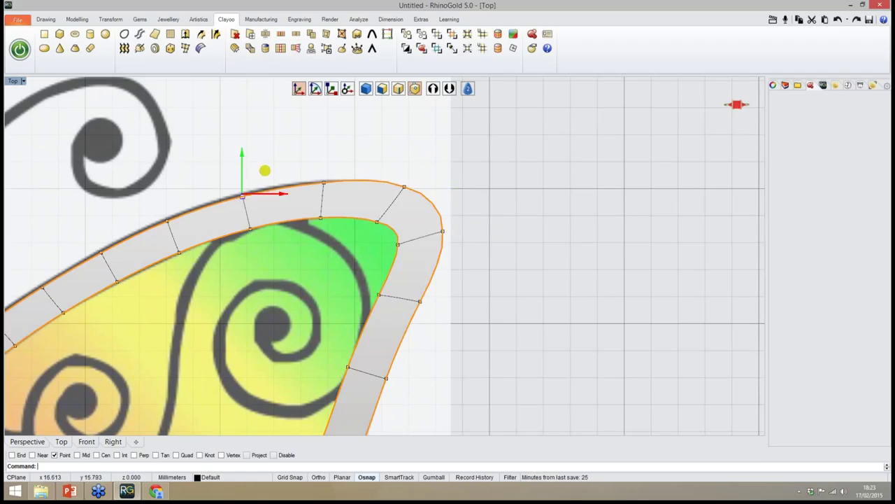
# Move the outer vertices along the upper wing border outward to match the dark outline of the reference image
pyautogui.press('Escape')
pyautogui.moveTo(259, 165); pyautogui.dragTo(260, 166)
pyautogui.moveTo(162, 213); pyautogui.dragTo(374, 197, button='right')
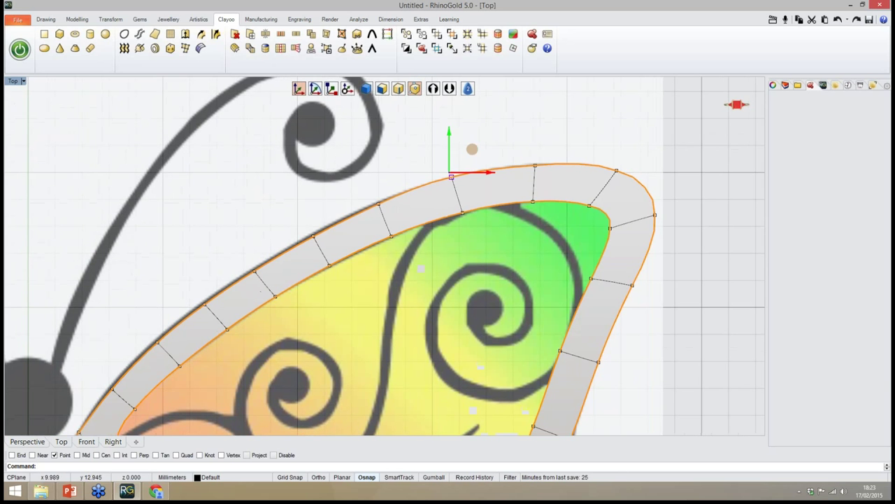
pyautogui.moveTo(296, 222); pyautogui.dragTo(316, 233)
pyautogui.click(313, 236)
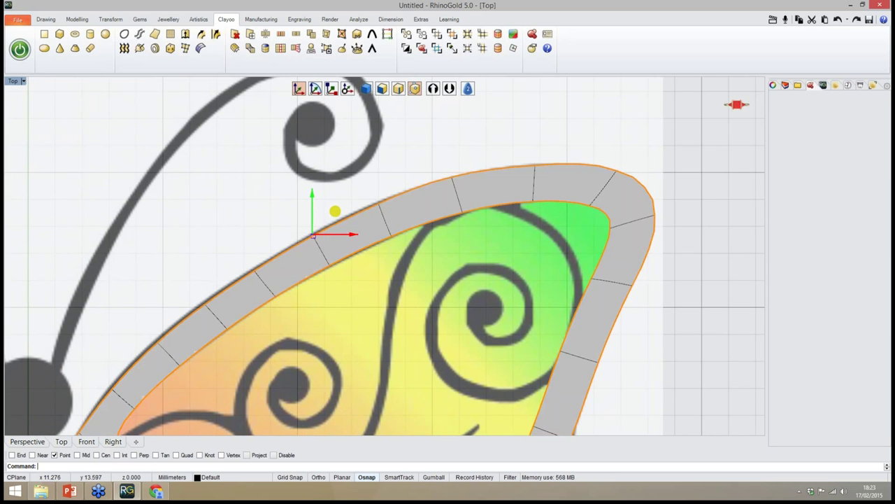
pyautogui.moveTo(298, 247); pyautogui.dragTo(374, 199, button='right')
pyautogui.moveTo(256, 242); pyautogui.dragTo(300, 233)
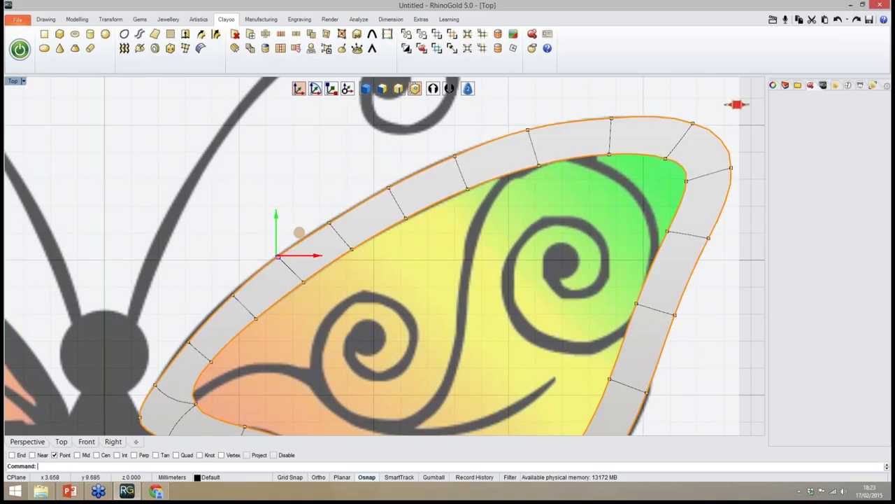
pyautogui.moveTo(203, 270); pyautogui.dragTo(239, 307)
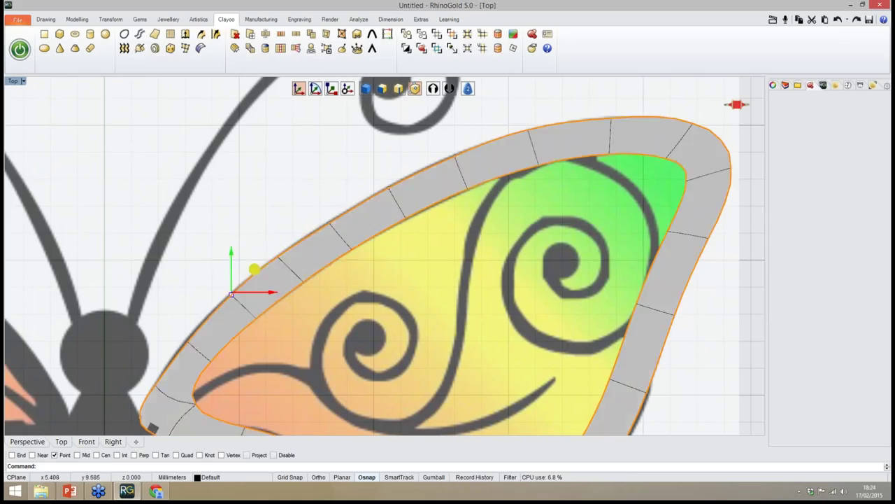
pyautogui.moveTo(158, 326); pyautogui.dragTo(203, 320)
# Move the inner corner vertex near the butterfly's body toward the body to match the reference outline
pyautogui.moveTo(198, 309); pyautogui.dragTo(221, 184, button='right')
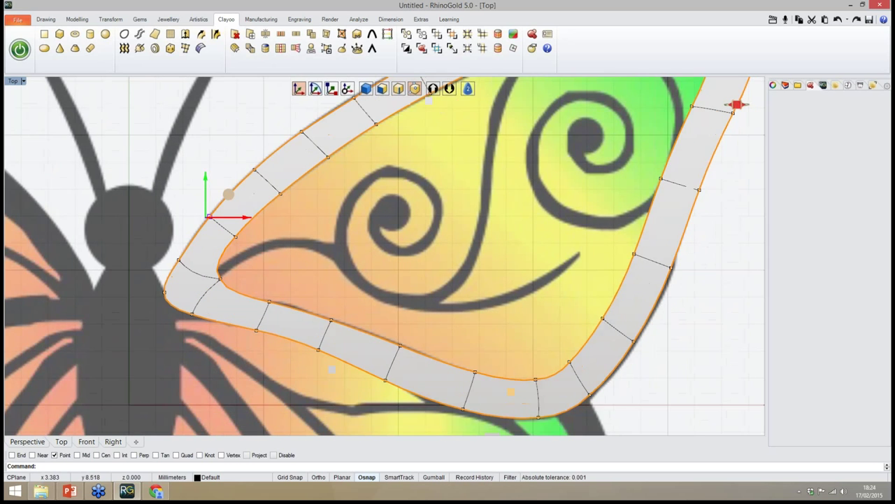
pyautogui.scroll(-4, 218, 181)
pyautogui.scroll(4, 233, 243)
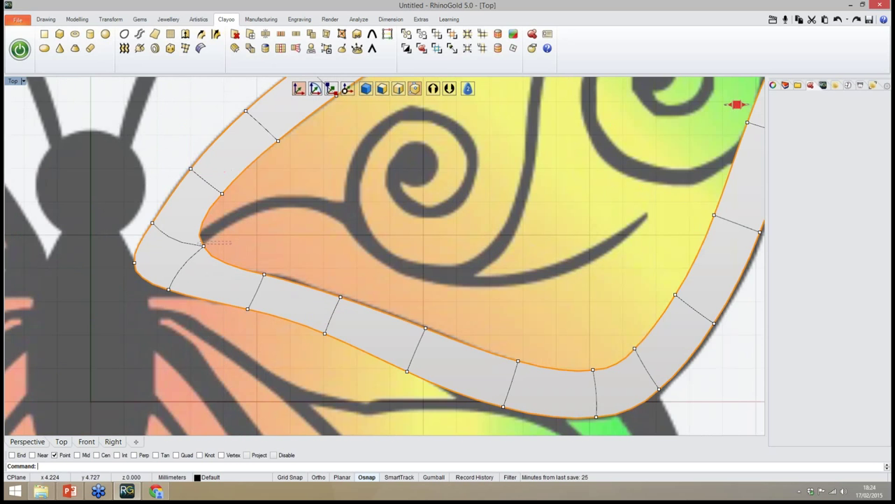
pyautogui.click(203, 246)
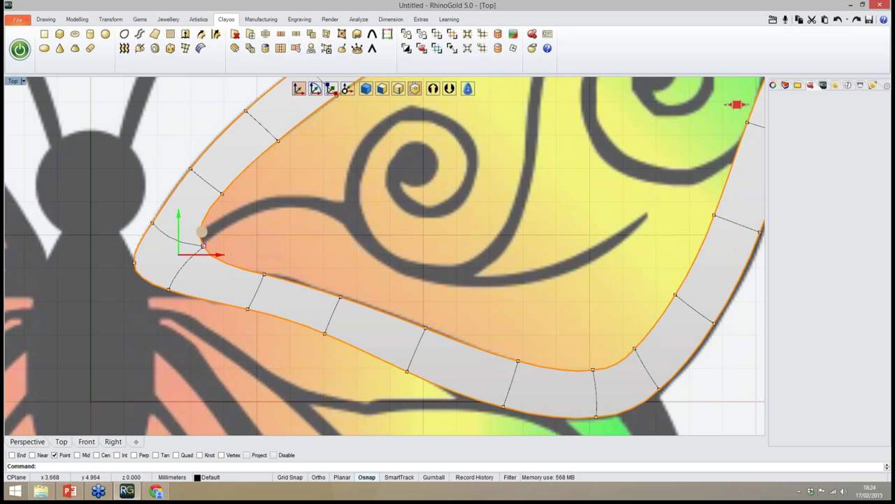
pyautogui.moveTo(201, 232); pyautogui.dragTo(190, 234)
pyautogui.moveTo(316, 272); pyautogui.dragTo(281, 248, button='right')
pyautogui.scroll(-4, 350, 260)
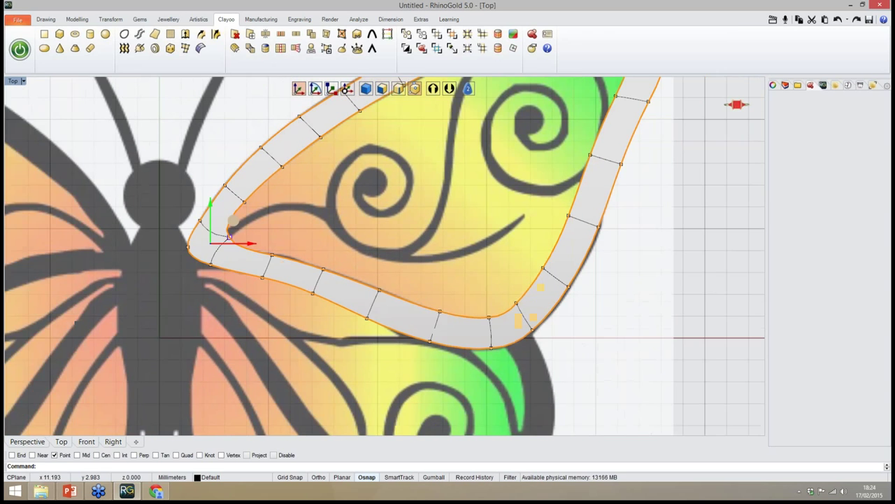
# Move the outer vertices on the wing's lower outer side onto the reference border and clear the selection
pyautogui.moveTo(411, 273); pyautogui.dragTo(341, 273, button='right')
pyautogui.moveTo(513, 314); pyautogui.dragTo(493, 288)
pyautogui.click(497, 289)
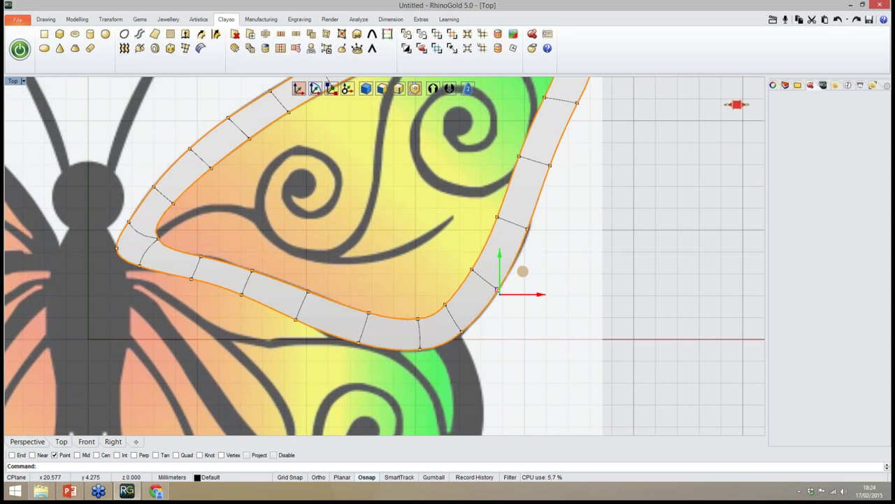
pyautogui.moveTo(540, 255)
pyautogui.mouseDown()
pyautogui.moveTo(519, 217)
pyautogui.moveTo(530, 230)
pyautogui.mouseUp()
pyautogui.moveTo(481, 231)
pyautogui.mouseDown(button='right')
pyautogui.moveTo(486, 240)
pyautogui.moveTo(458, 238)
pyautogui.mouseUp(button='right')
pyautogui.scroll(-8, 485, 239)
pyautogui.click(570, 323)
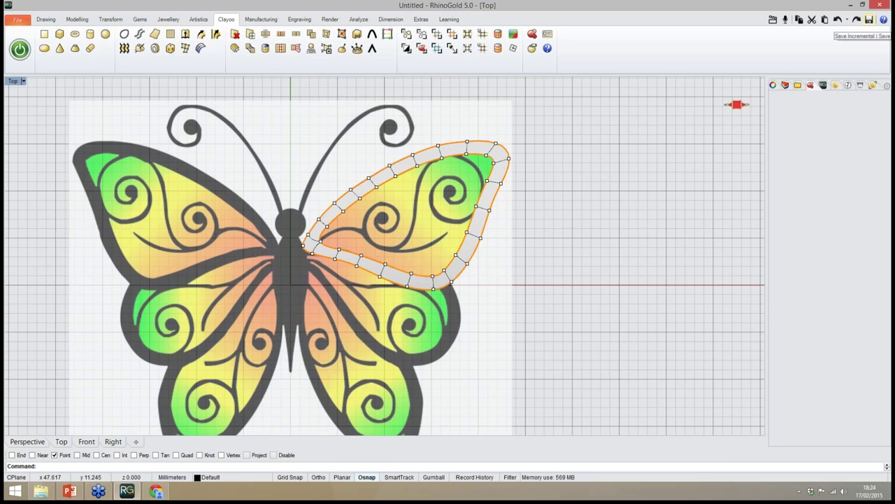
# Save the model on the Desktop as butterfly in Rhino 5 3D Models format
pyautogui.click(869, 20)
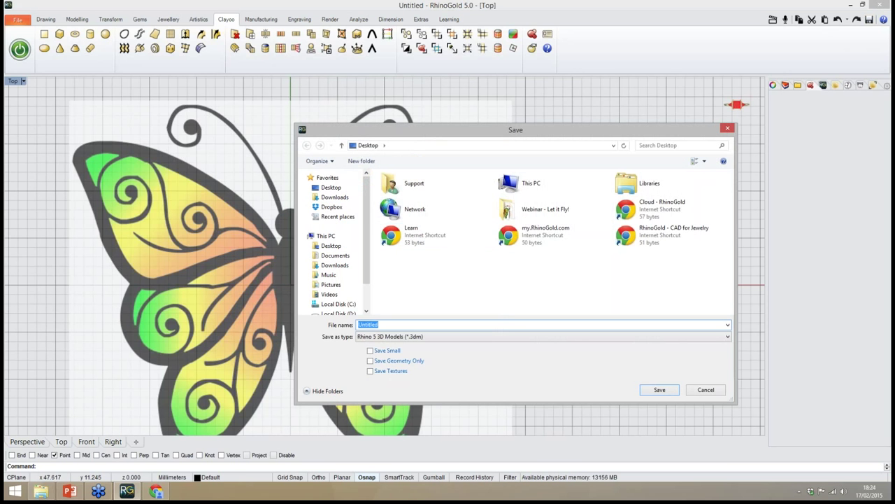
pyautogui.write('butterfly')
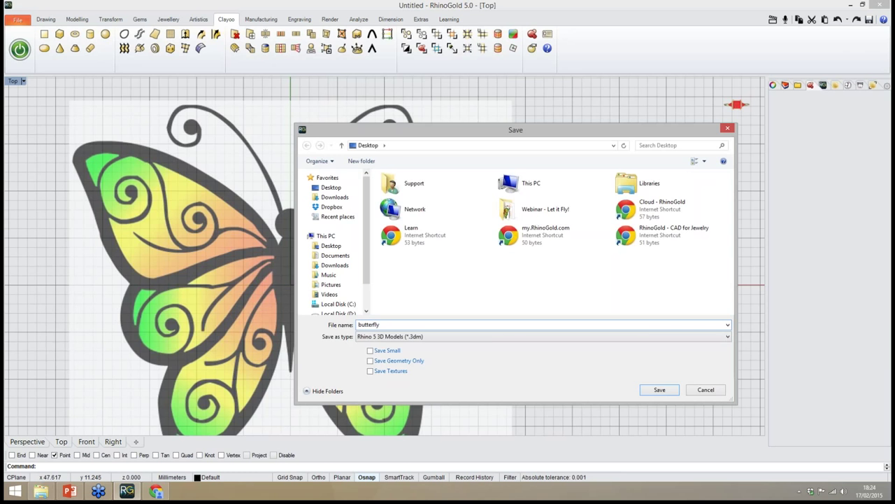
pyautogui.press('Return')
# Reposition the two outer vertices at the upper wing's lower corner along the border and clear the selection
pyautogui.moveTo(514, 344); pyautogui.dragTo(512, 310, button='right')
pyautogui.scroll(10, 458, 253)
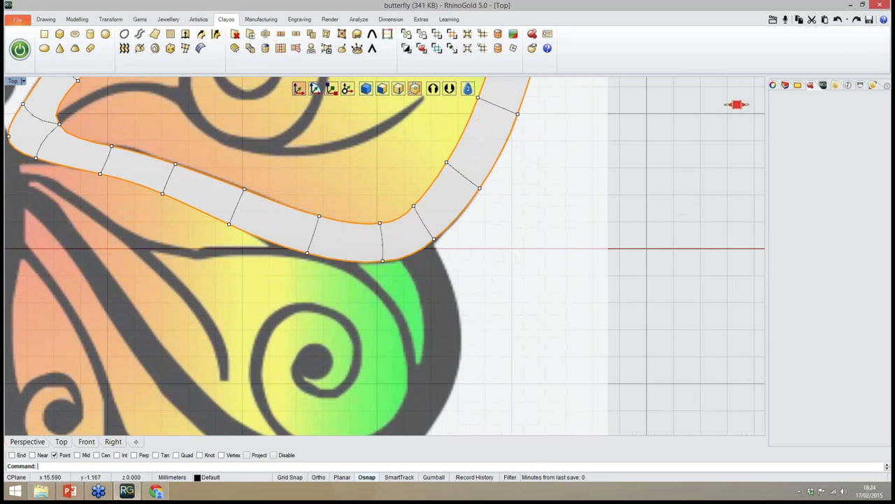
pyautogui.moveTo(392, 280); pyautogui.dragTo(394, 280)
pyautogui.moveTo(413, 247); pyautogui.dragTo(429, 243)
pyautogui.click(607, 244)
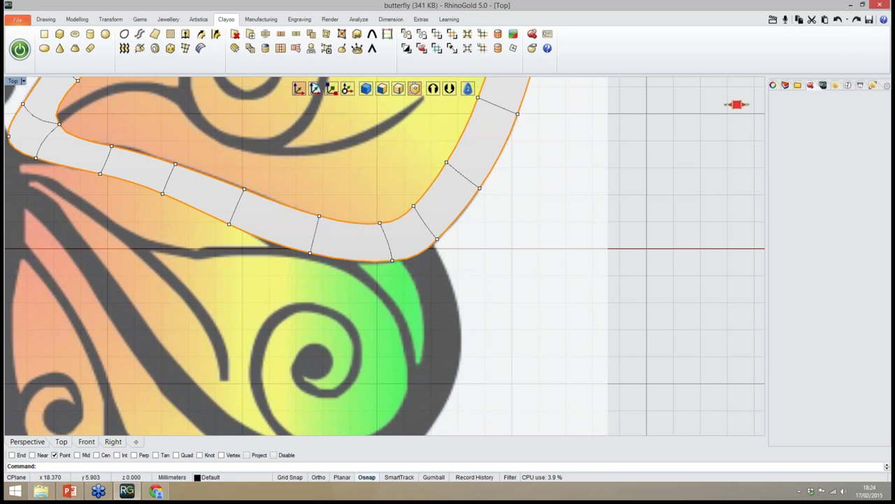
# Return the wing outline to its unsmoothed display and switch to edge editing
pyautogui.click(468, 89)
pyautogui.moveTo(478, 246); pyautogui.dragTo(439, 251, button='right')
pyautogui.scroll(-10, 487, 239)
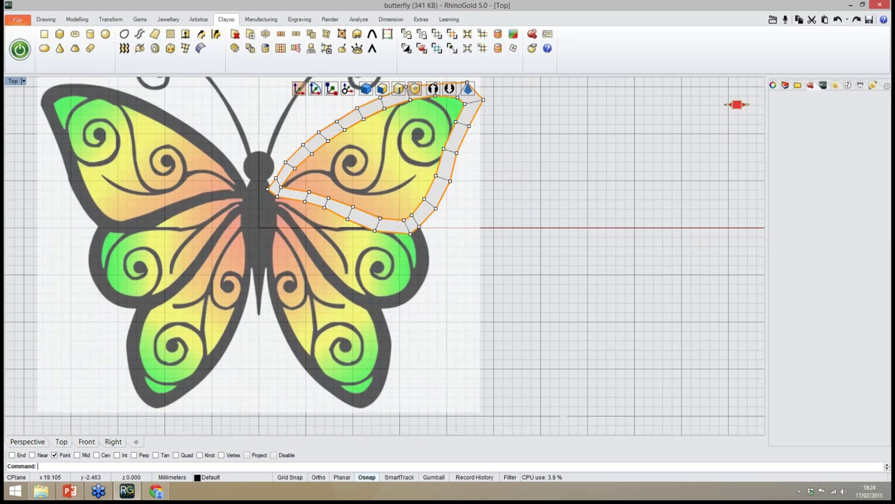
pyautogui.scroll(6, 439, 251)
pyautogui.click(401, 91)
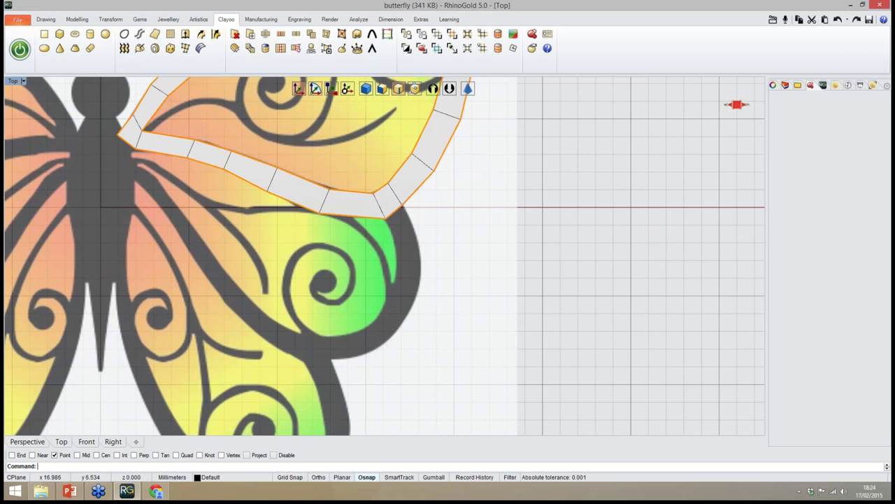
pyautogui.moveTo(392, 114); pyautogui.dragTo(392, 159, button='right')
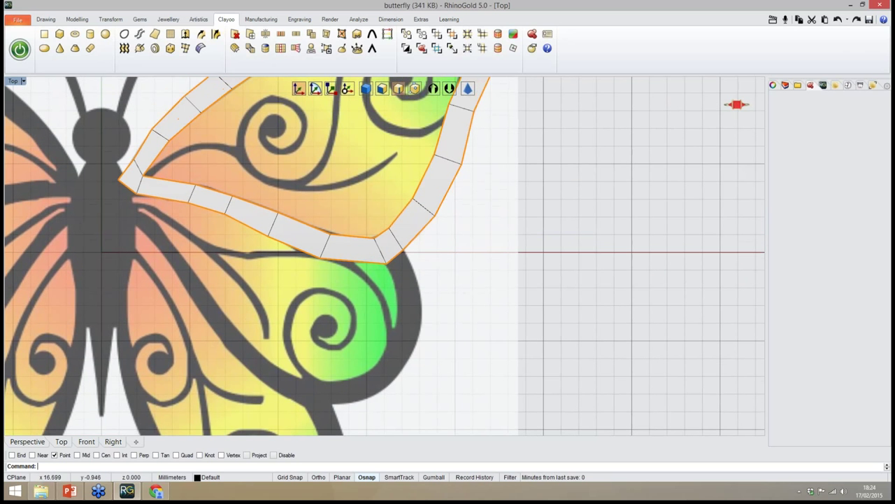
# Extrude the outer edge at the upper wing's lower corner down along the lower wing's border and rotate its end across the border
pyautogui.moveTo(400, 262); pyautogui.dragTo(393, 289, button='right')
pyautogui.scroll(6, 382, 268)
pyautogui.click(389, 259)
pyautogui.scroll(-8, 388, 279)
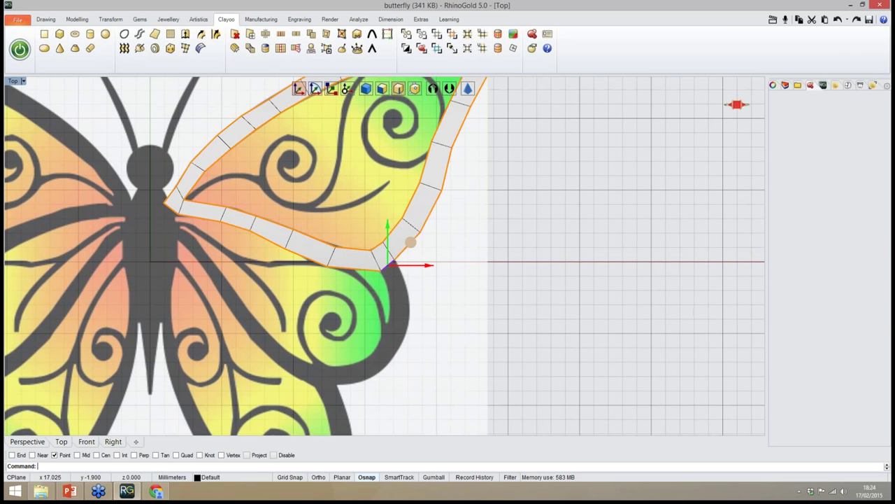
pyautogui.click(185, 35)
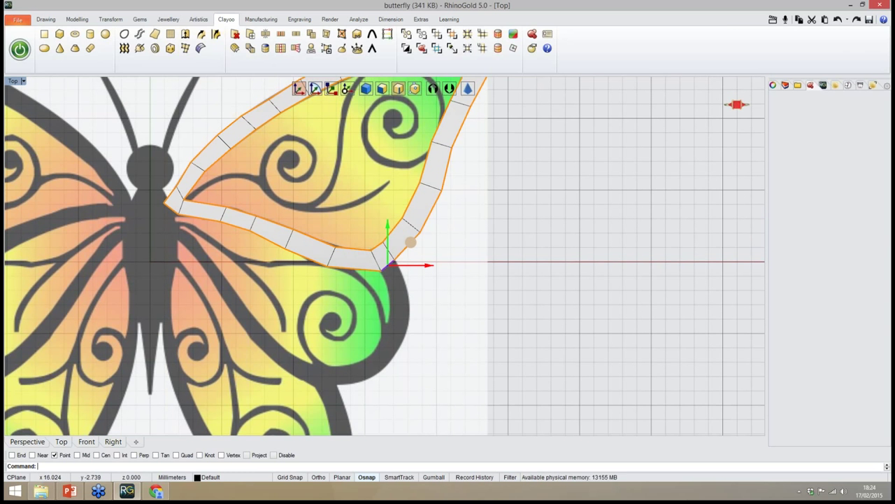
pyautogui.moveTo(411, 241); pyautogui.dragTo(424, 275)
pyautogui.scroll(4, 410, 320)
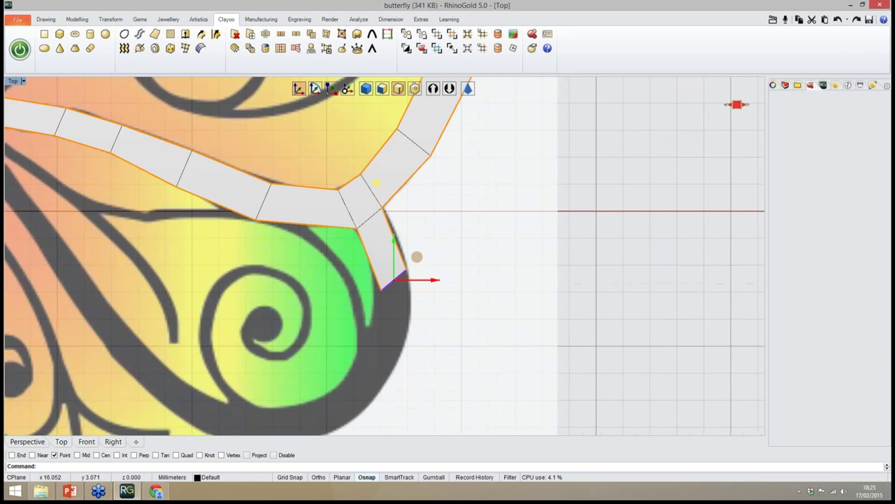
pyautogui.click(316, 89)
pyautogui.moveTo(424, 257); pyautogui.dragTo(430, 273)
pyautogui.moveTo(430, 273); pyautogui.dragTo(445, 256, button='right')
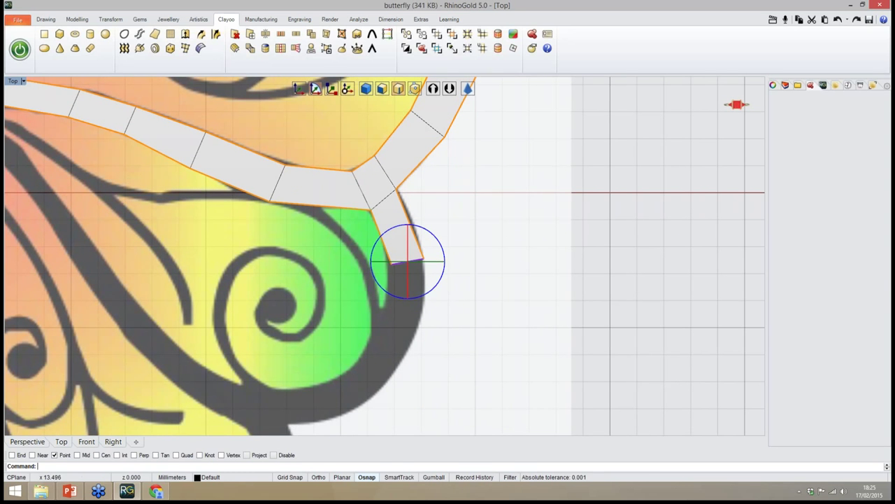
# Extrude a second face down the lower wing's outer border and rotate its end edge to follow the curve
pyautogui.click(300, 93)
pyautogui.moveTo(431, 238)
pyautogui.keyDown('alt'); pyautogui.mouseDown()
pyautogui.moveTo(431, 288)
pyautogui.moveTo(418, 313)
pyautogui.moveTo(433, 350)
pyautogui.mouseUp(); pyautogui.keyUp('alt')
pyautogui.click(317, 89)
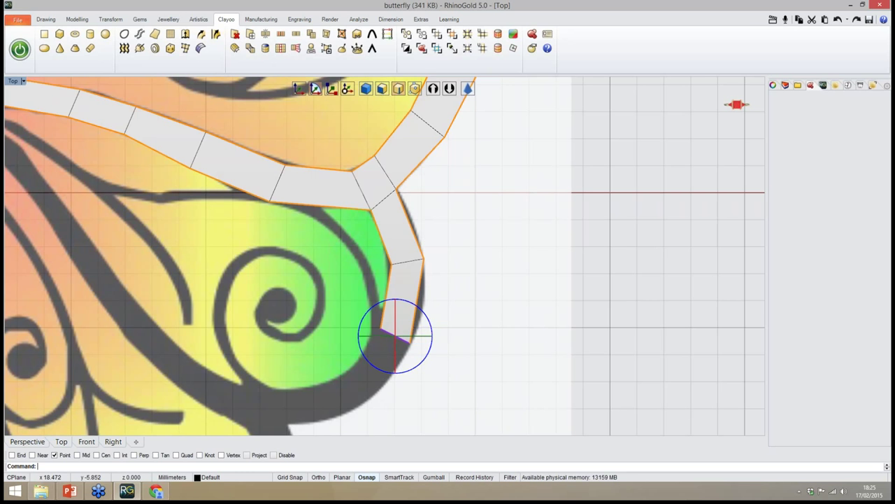
pyautogui.moveTo(458, 380); pyautogui.dragTo(527, 321, button='right')
pyautogui.scroll(-4, 524, 322)
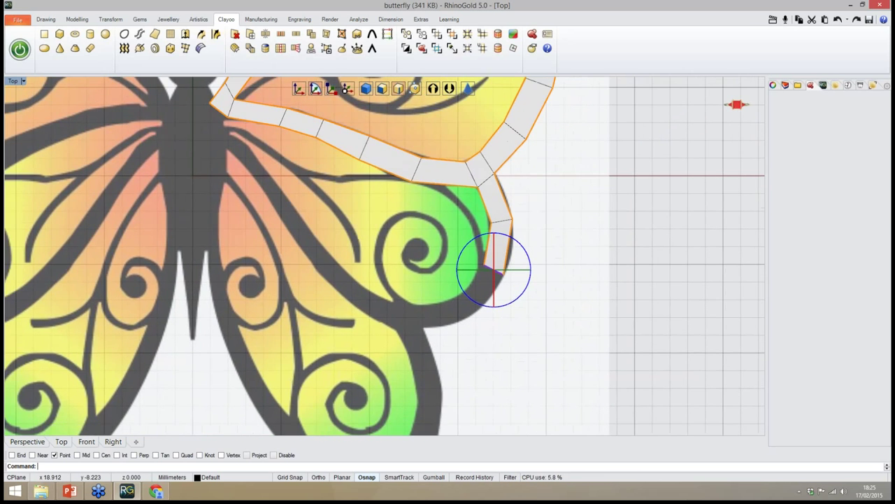
# Extrude a third face around the lower wing's outer curve and rotate its end edge square to the border
pyautogui.click(301, 89)
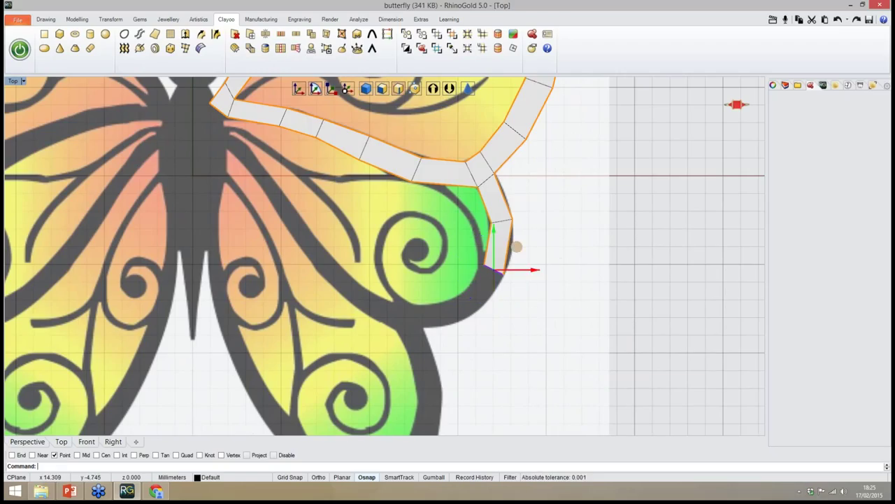
pyautogui.moveTo(517, 247)
pyautogui.mouseDown()
pyautogui.moveTo(504, 272)
pyautogui.moveTo(517, 247)
pyautogui.mouseUp()
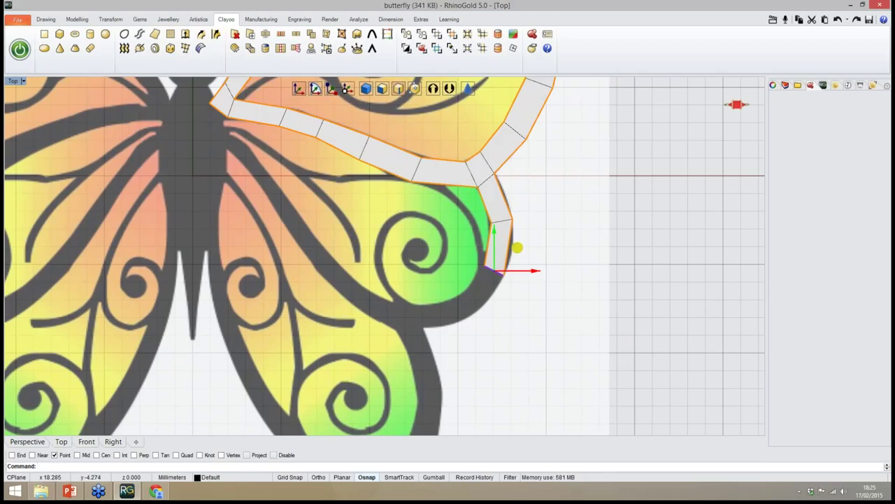
pyautogui.moveTo(517, 247); pyautogui.dragTo(488, 281)
pyautogui.scroll(5, 508, 306)
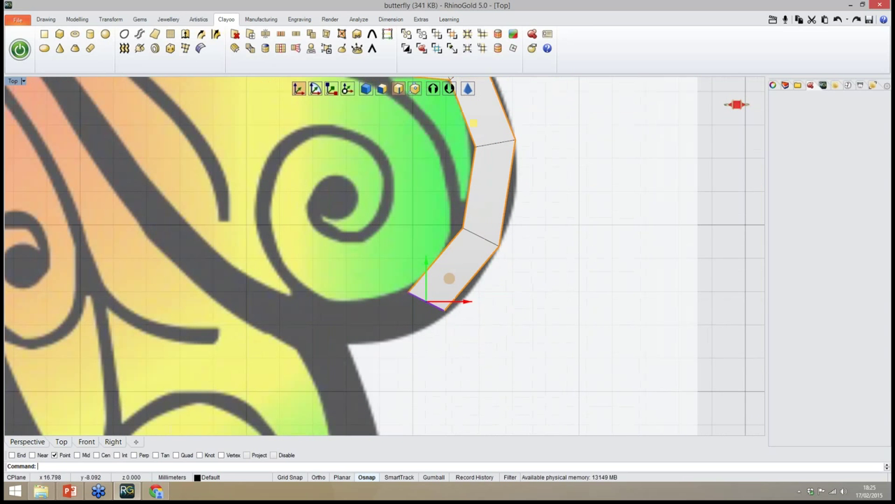
pyautogui.click(317, 88)
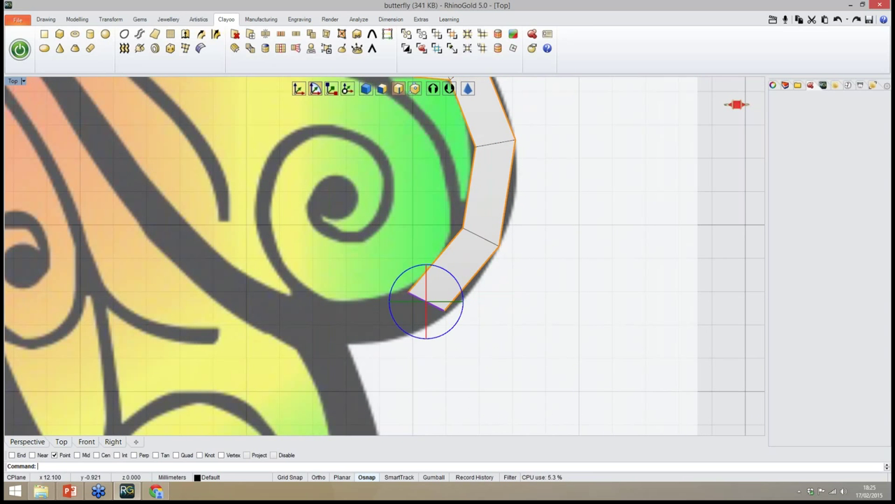
pyautogui.moveTo(454, 325); pyautogui.dragTo(436, 337)
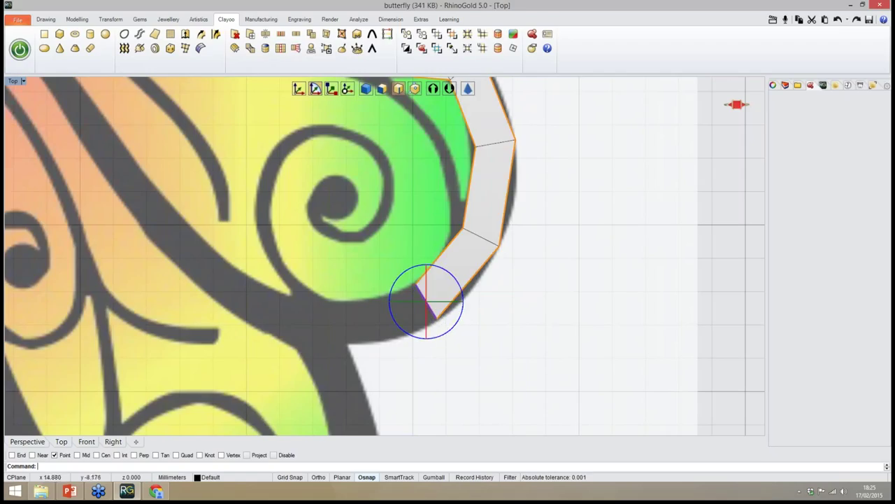
# Extrude a fourth face inward to the notch between the lower wing's two lobes and rotate its end edge nearly upright
pyautogui.press('w')
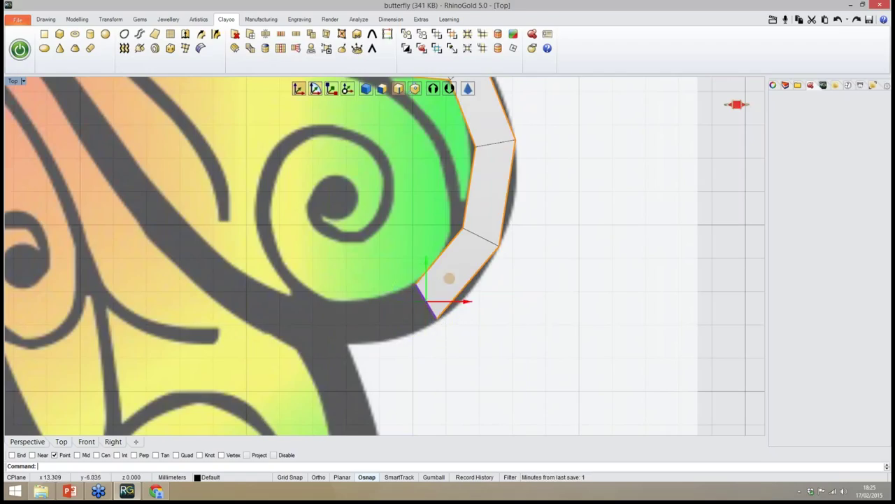
pyautogui.keyDown('alt'); pyautogui.moveTo(447, 279); pyautogui.dragTo(363, 300); pyautogui.keyUp('alt')
pyautogui.press('e')
pyautogui.press('w')
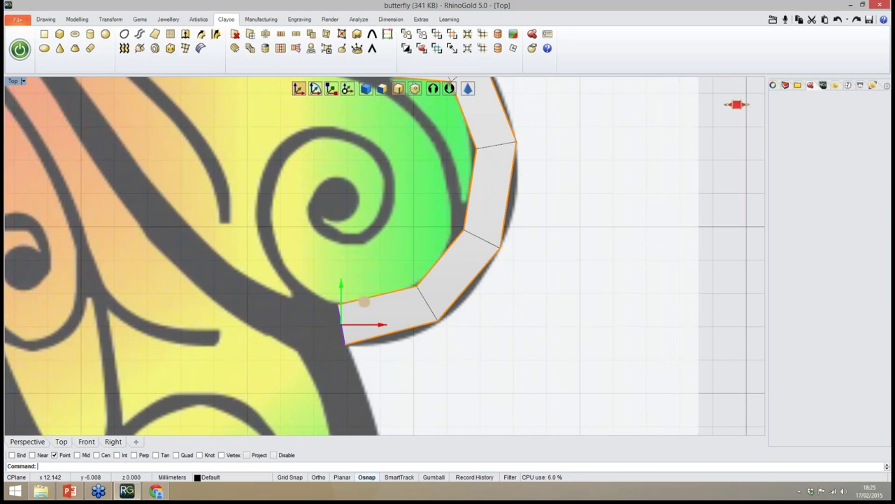
pyautogui.moveTo(318, 258); pyautogui.dragTo(394, 255, button='right')
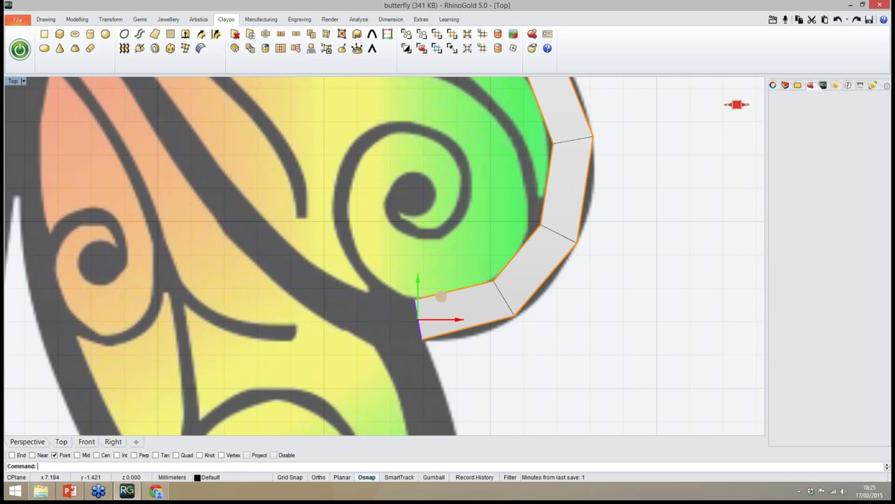
# Extrude a fifth face across the notch between the lower wing's two lobes and rotate its end edge nearly upright
pyautogui.moveTo(441, 296); pyautogui.dragTo(389, 298)
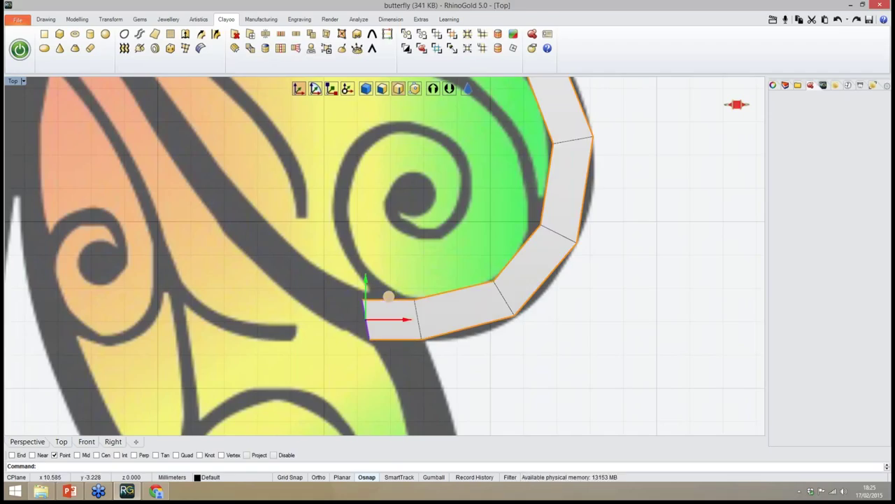
pyautogui.click(316, 91)
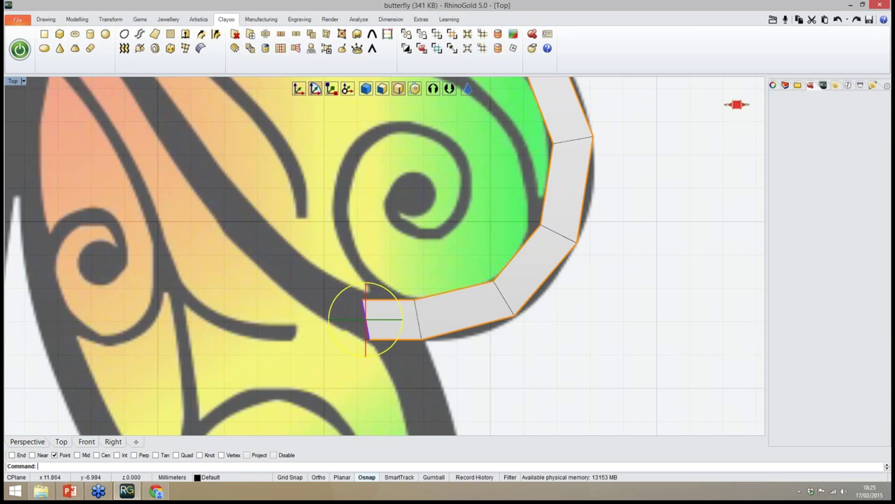
pyautogui.moveTo(387, 289); pyautogui.dragTo(397, 295)
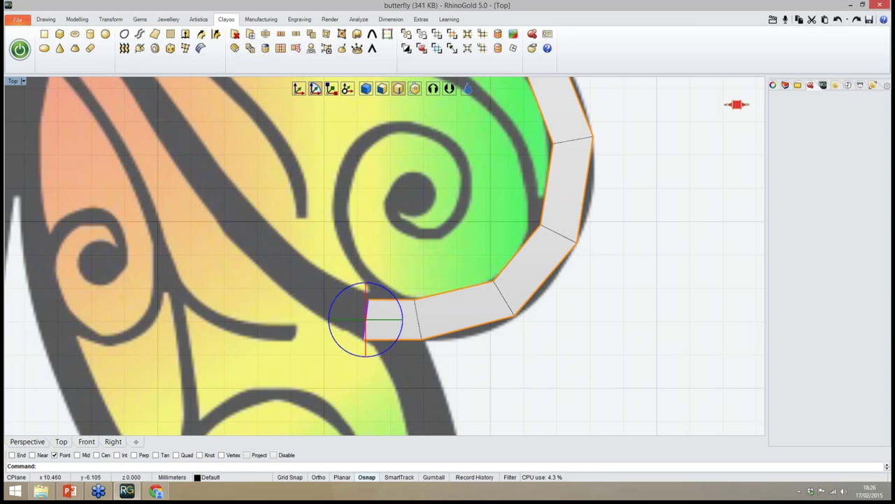
# Extrude another face from the notch up the dark vein toward the body and rotate its end edge square to the vein
pyautogui.moveTo(330, 271); pyautogui.dragTo(430, 297, button='right')
pyautogui.scroll(-4, 411, 288)
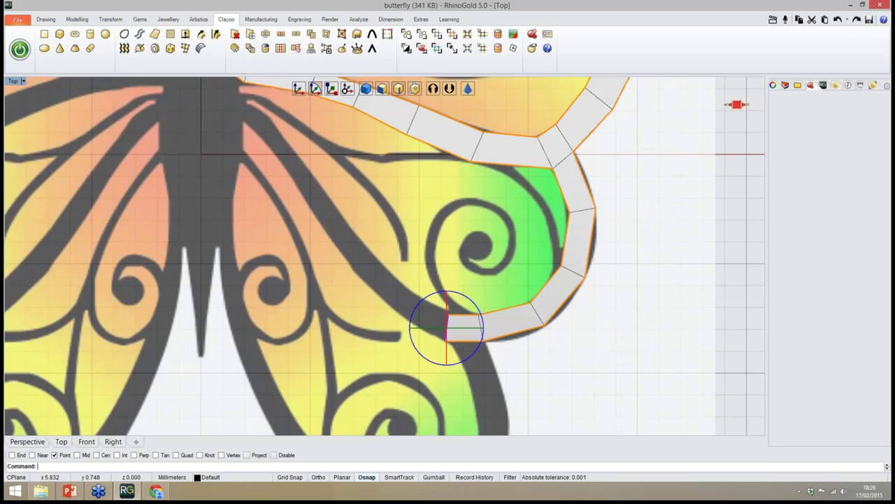
pyautogui.click(299, 88)
pyautogui.click(186, 35)
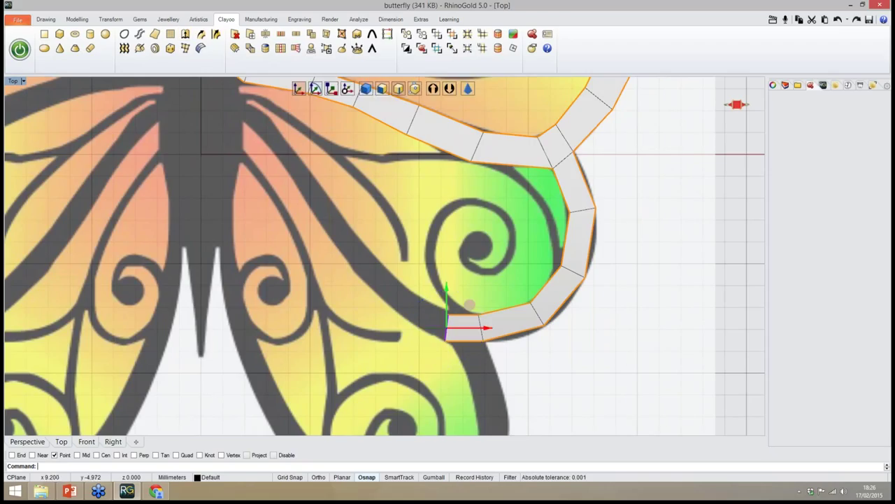
pyautogui.moveTo(469, 305); pyautogui.dragTo(420, 270)
pyautogui.click(317, 89)
pyautogui.moveTo(350, 221); pyautogui.dragTo(398, 258, button='right')
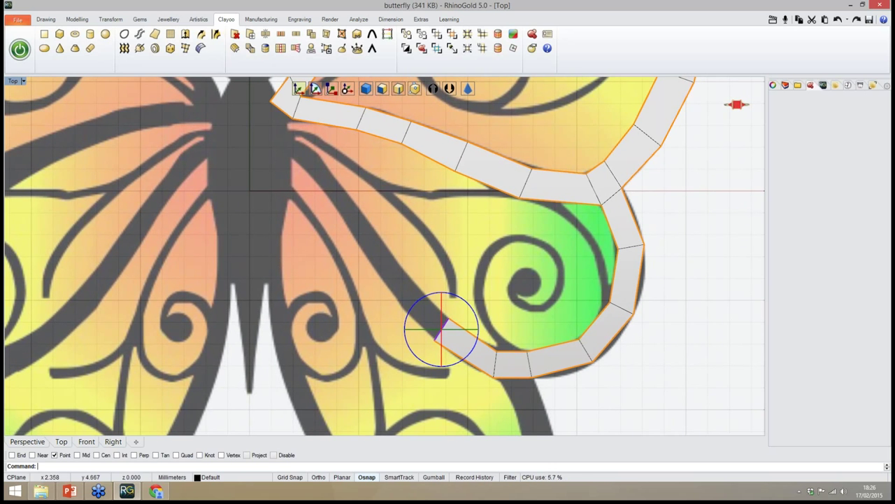
# Extrude a second face up the vein toward the body and rotate its end edge to follow the vein's direction
pyautogui.click(301, 88)
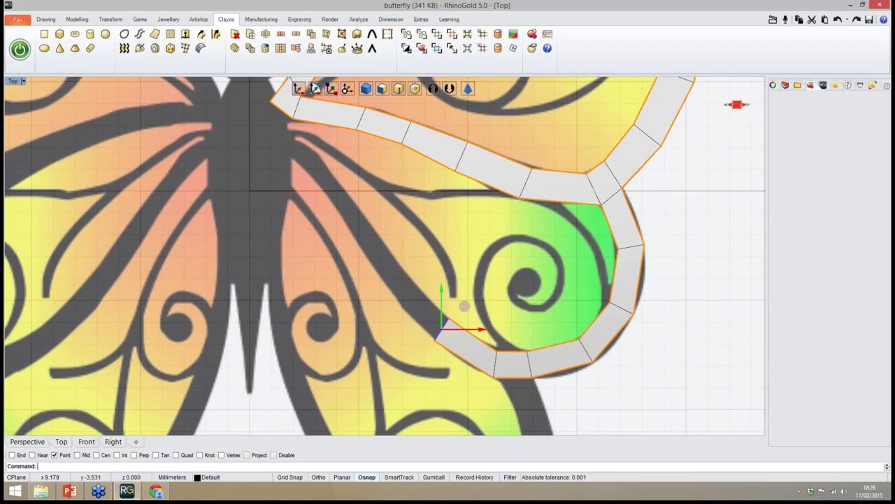
pyautogui.keyDown('alt'); pyautogui.moveTo(465, 307); pyautogui.dragTo(431, 261); pyautogui.keyUp('alt')
pyautogui.click(314, 88)
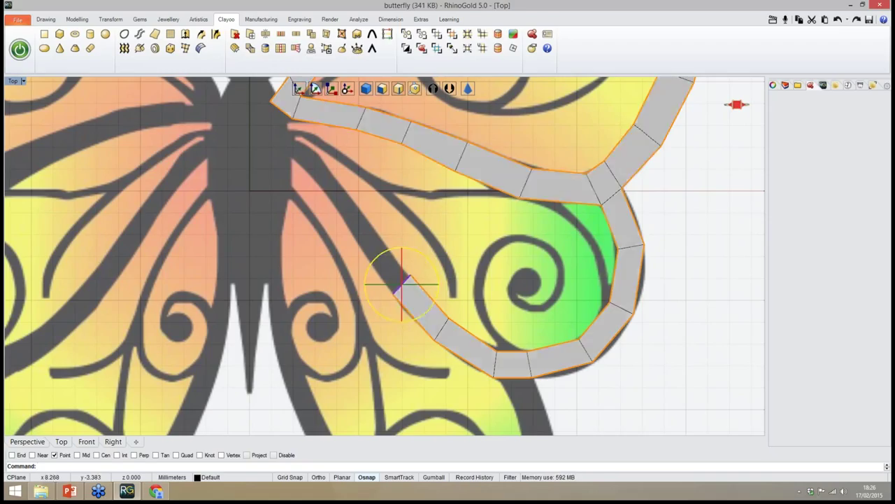
# Extrude a third face farther up the vein and scale its end edge down slightly to the vein's width
pyautogui.click(299, 89)
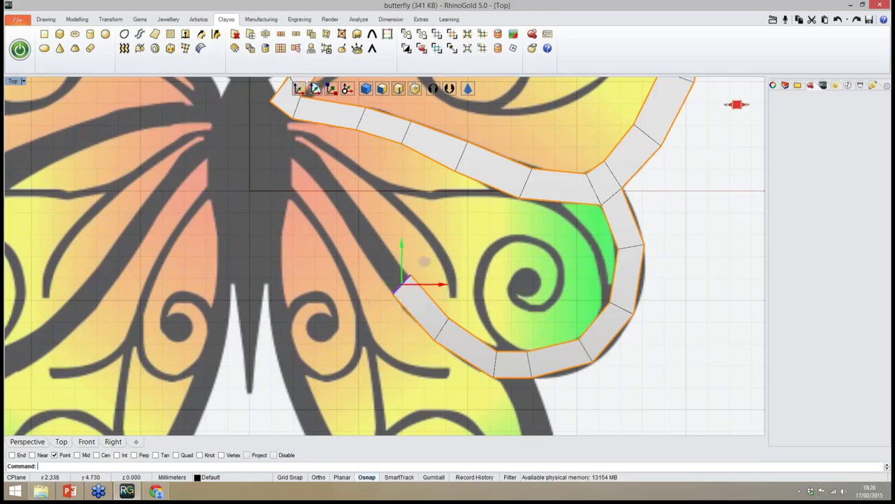
pyautogui.moveTo(425, 261); pyautogui.dragTo(385, 208)
pyautogui.click(332, 89)
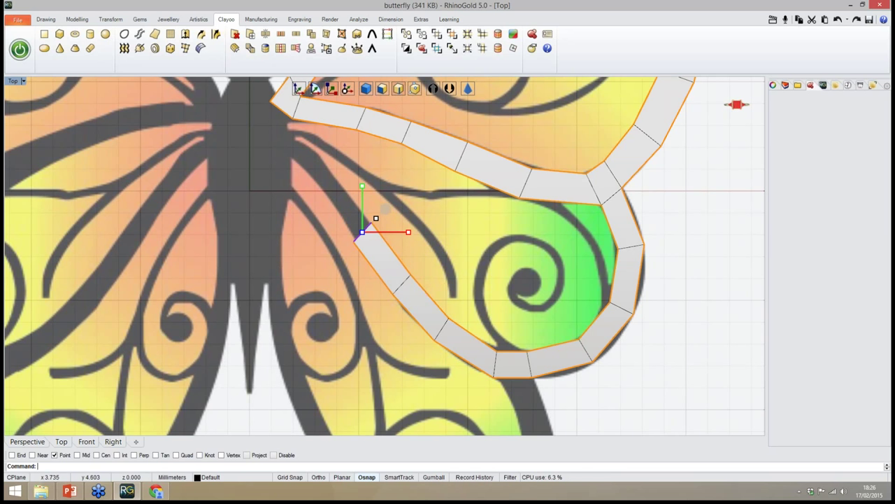
pyautogui.moveTo(386, 208); pyautogui.dragTo(384, 210)
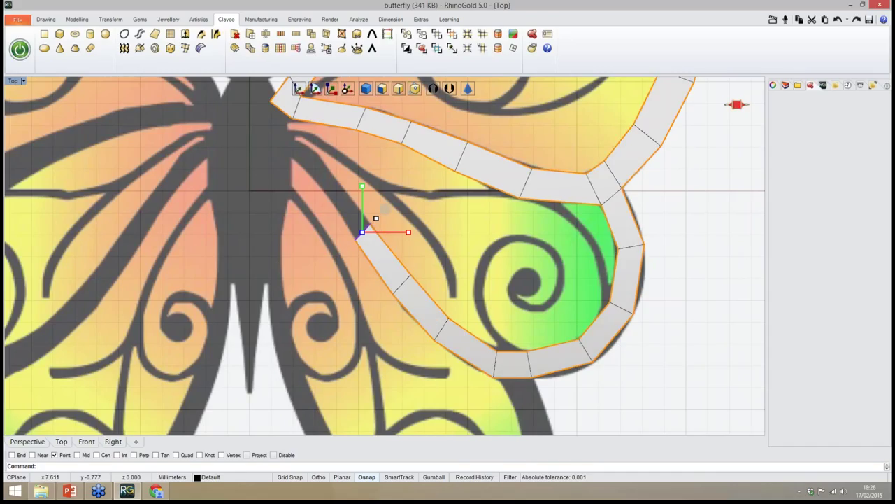
# Extrude a fourth face up the narrowing vein near the body and scale its end edge down to fit
pyautogui.click(300, 89)
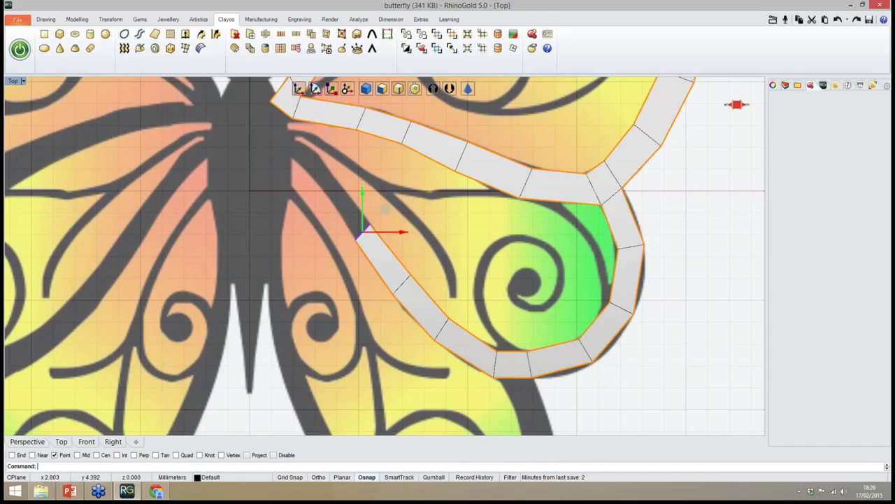
pyautogui.moveTo(385, 208); pyautogui.dragTo(349, 160)
pyautogui.moveTo(349, 160); pyautogui.dragTo(378, 217, button='right')
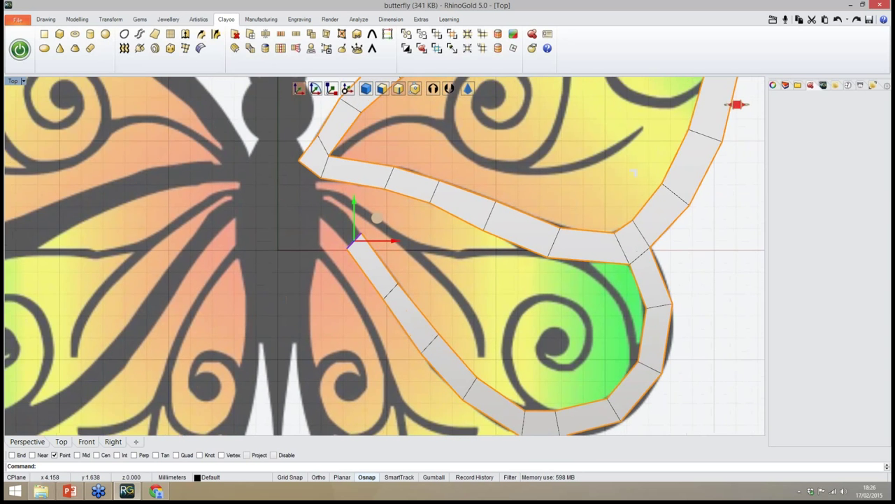
pyautogui.scroll(8, 374, 217)
pyautogui.click(331, 91)
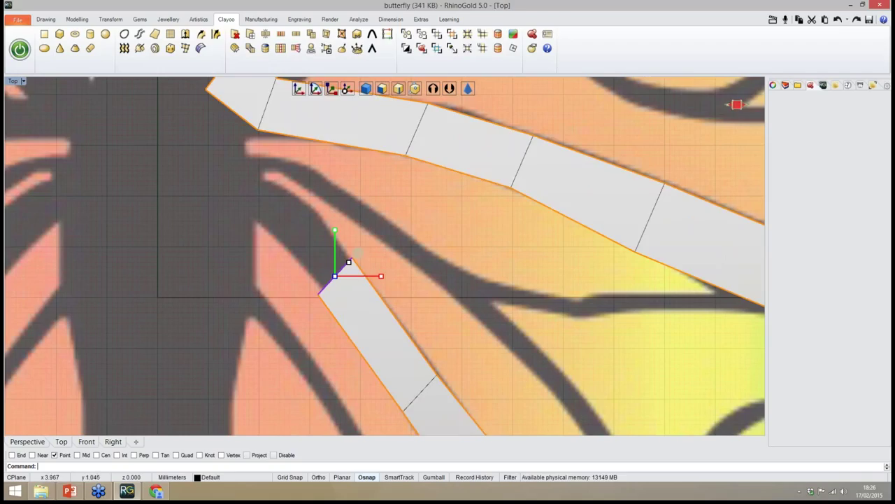
pyautogui.moveTo(359, 252); pyautogui.dragTo(353, 257)
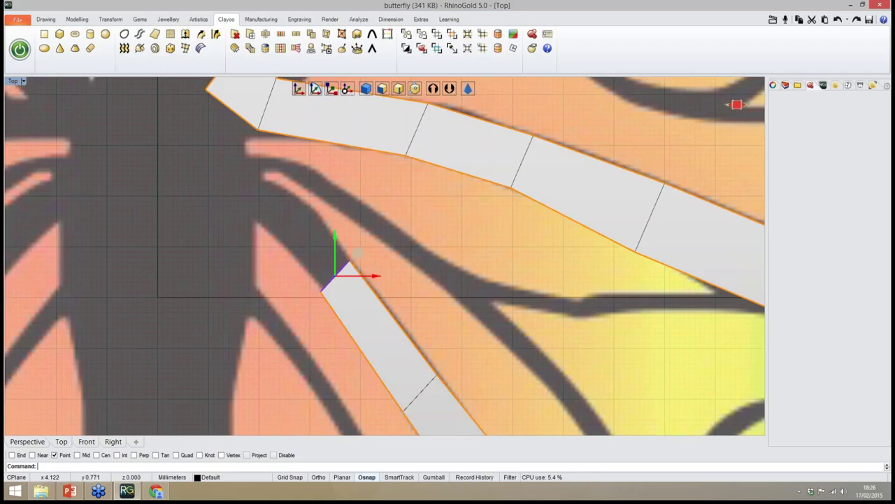
# Extrude the strip's last faces up to the body, ending just below the upper wing's inner corner
pyautogui.moveTo(358, 253); pyautogui.dragTo(261, 136)
pyautogui.scroll(-6, 399, 272)
pyautogui.moveTo(400, 260); pyautogui.dragTo(412, 291, button='right')
pyautogui.scroll(2, 266, 209)
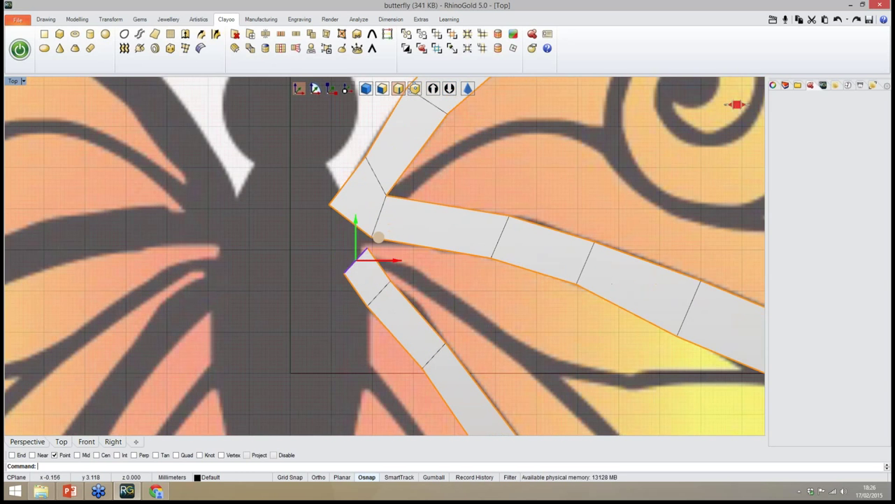
pyautogui.moveTo(292, 199); pyautogui.dragTo(295, 206, button='right')
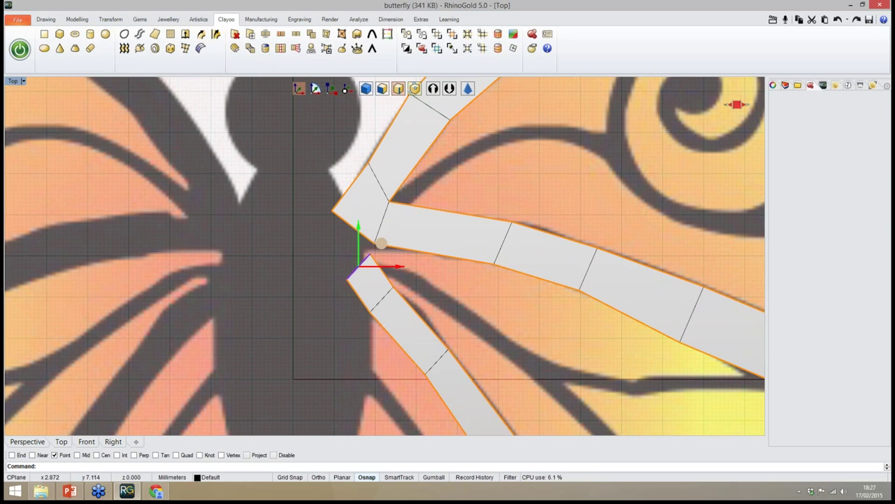
# Merge the strip's two end vertices with the matching vertices of the upper wing's corner to close the lower wing loop
pyautogui.click(414, 89)
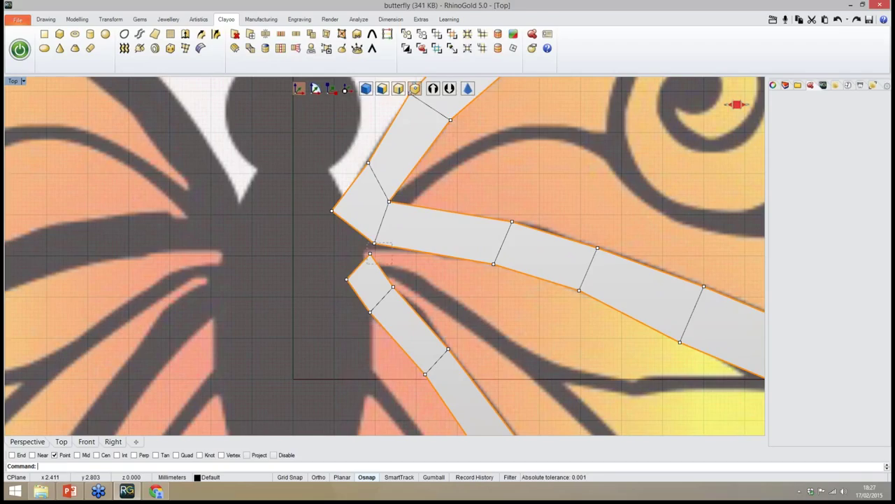
pyautogui.moveTo(361, 236); pyautogui.dragTo(382, 262)
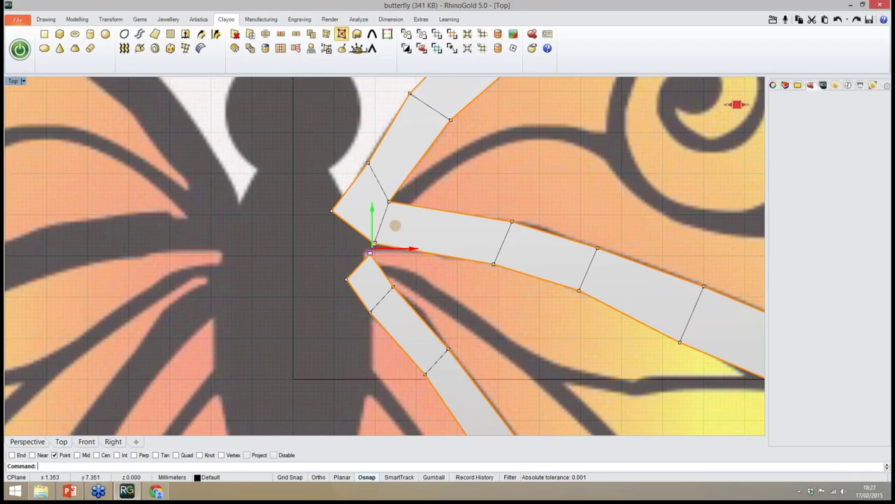
pyautogui.click(341, 34)
pyautogui.moveTo(306, 186); pyautogui.dragTo(357, 303)
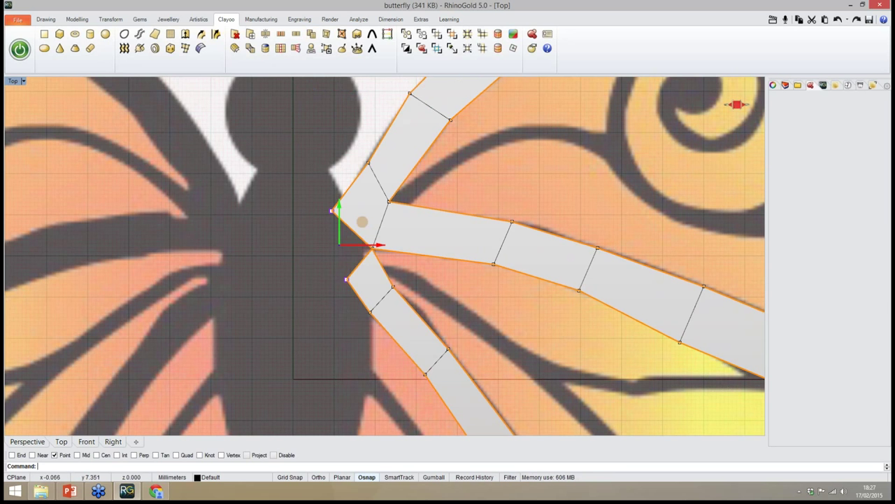
pyautogui.click(341, 34)
# Display the wing frame as a smoothed surface
pyautogui.moveTo(311, 205); pyautogui.dragTo(263, 187, button='right')
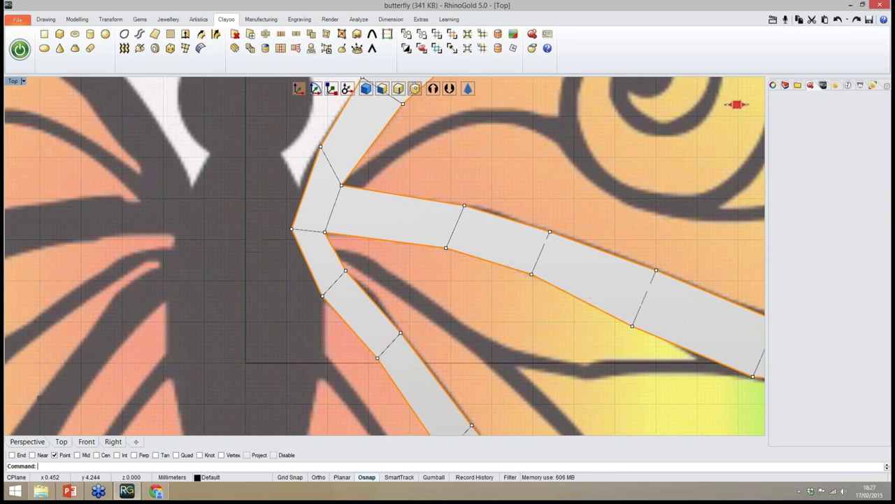
pyautogui.scroll(-8, 264, 188)
pyautogui.moveTo(375, 186); pyautogui.dragTo(329, 261, button='right')
pyautogui.click(469, 89)
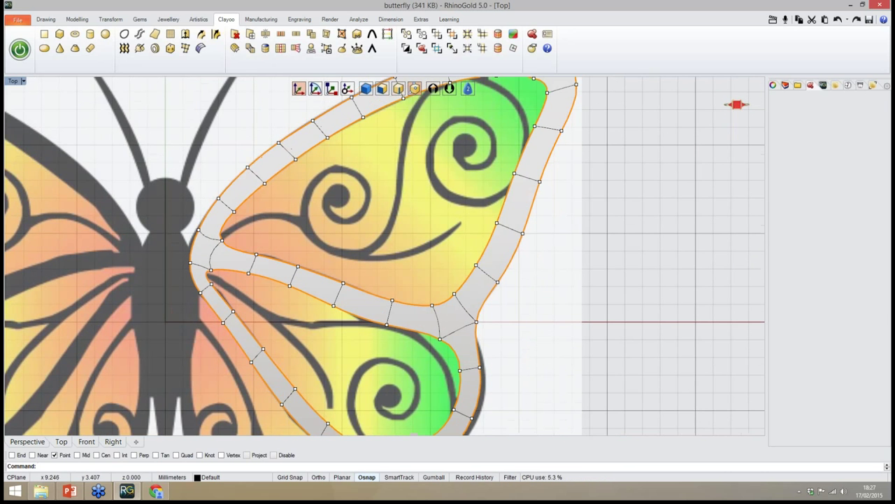
# Shift the inner vertex just below the body junction slightly so the smoothed strip follows the dark vein
pyautogui.moveTo(312, 419); pyautogui.dragTo(301, 310, button='right')
pyautogui.scroll(3, 317, 213)
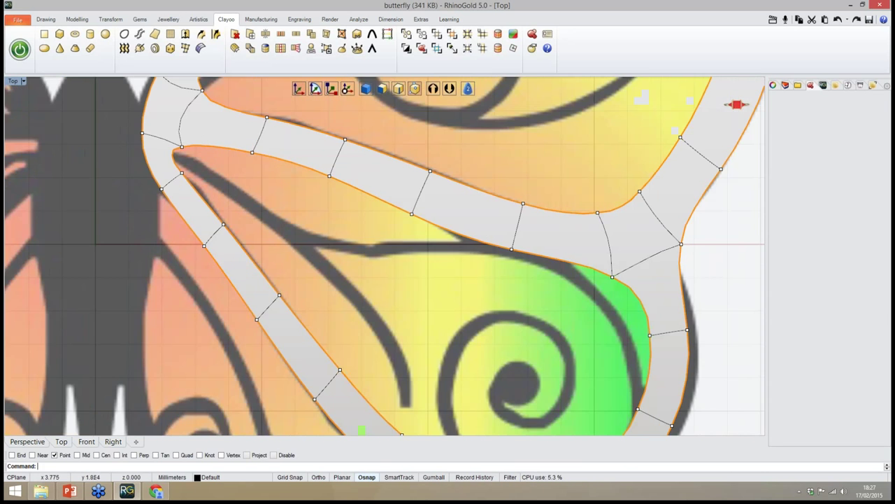
pyautogui.moveTo(174, 166); pyautogui.dragTo(221, 175)
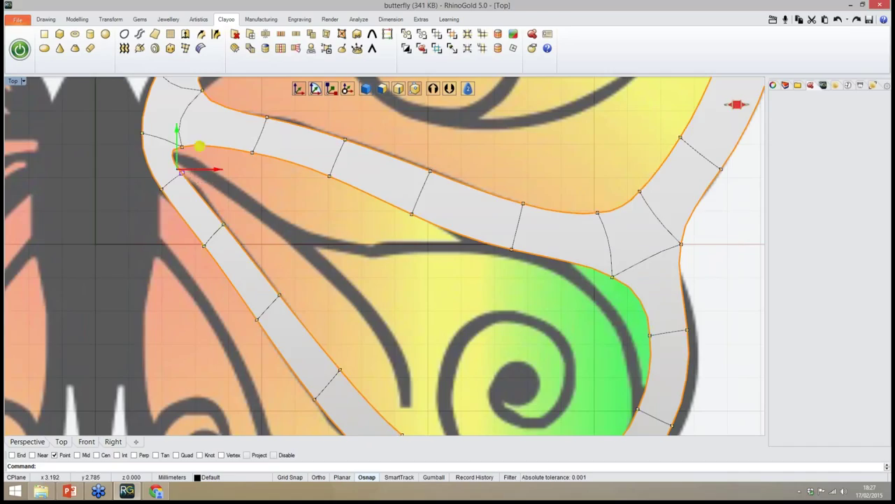
pyautogui.moveTo(201, 146); pyautogui.dragTo(207, 145)
pyautogui.moveTo(162, 226); pyautogui.dragTo(175, 167)
# Move the outer vertices around the lower wing's rounded lobe outward to cover the reference image's dark border
pyautogui.scroll(-2, 271, 226)
pyautogui.scroll(-6, 272, 223)
pyautogui.moveTo(420, 353); pyautogui.dragTo(361, 335, button='right')
pyautogui.scroll(8, 362, 335)
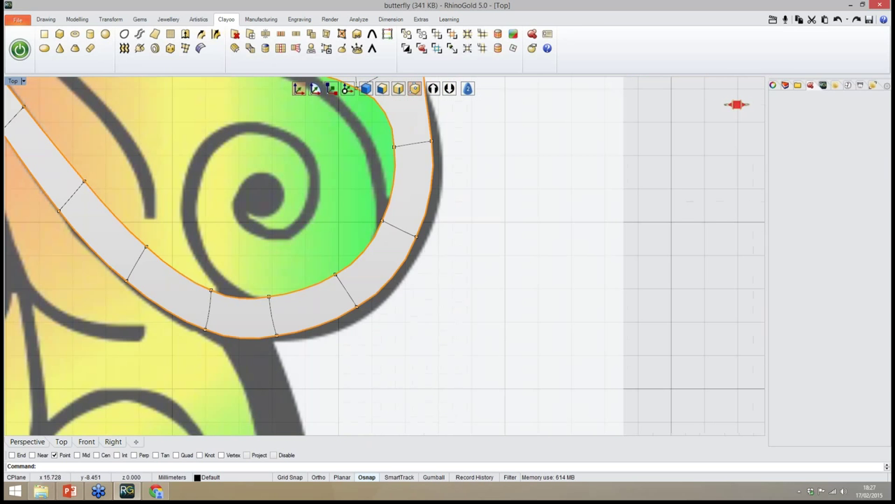
pyautogui.click(357, 306)
pyautogui.moveTo(385, 294); pyautogui.dragTo(400, 308)
pyautogui.moveTo(434, 277); pyautogui.dragTo(385, 336, button='right')
pyautogui.moveTo(400, 324); pyautogui.dragTo(415, 281)
pyautogui.moveTo(415, 221); pyautogui.dragTo(415, 257, button='right')
pyautogui.moveTo(416, 256); pyautogui.dragTo(378, 217)
pyautogui.moveTo(423, 208); pyautogui.dragTo(432, 206)
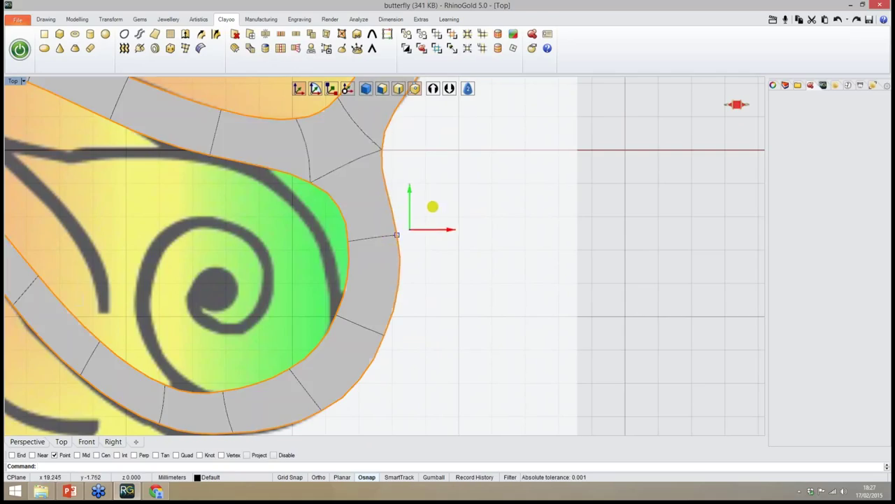
pyautogui.click(433, 219)
# Adjust the inner vertices along the lower part of the rounded lobe to match the border's inner outline
pyautogui.moveTo(322, 291); pyautogui.dragTo(367, 307)
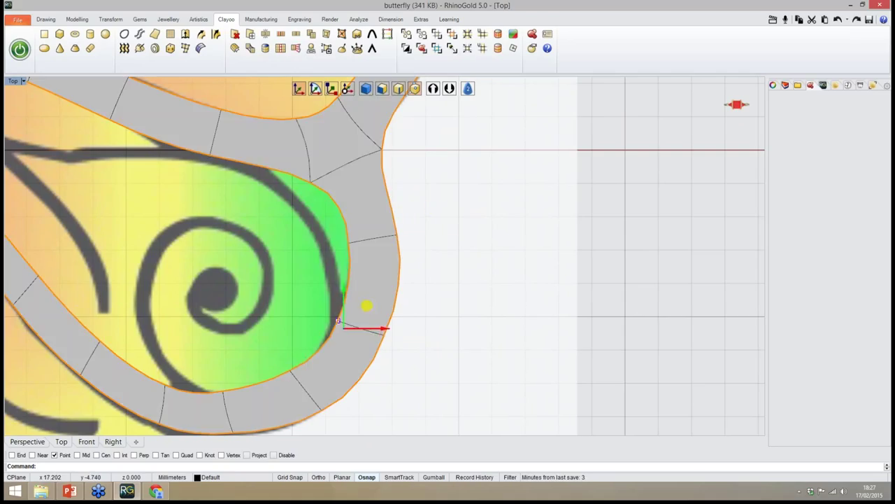
pyautogui.moveTo(366, 303); pyautogui.dragTo(458, 252, button='right')
pyautogui.moveTo(357, 297); pyautogui.dragTo(400, 330)
pyautogui.moveTo(414, 298); pyautogui.dragTo(413, 302)
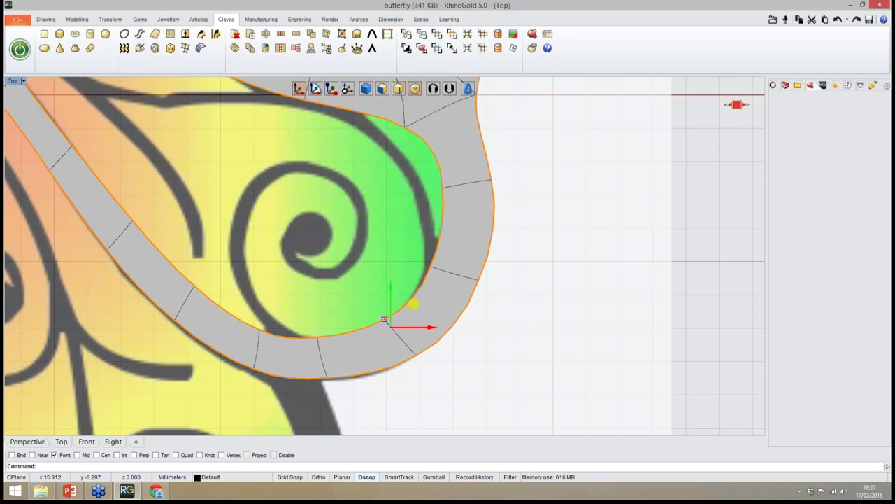
# Move the outer vertices at the notch and the start of the vein outward to fit the border's curve
pyautogui.moveTo(252, 365); pyautogui.dragTo(282, 399)
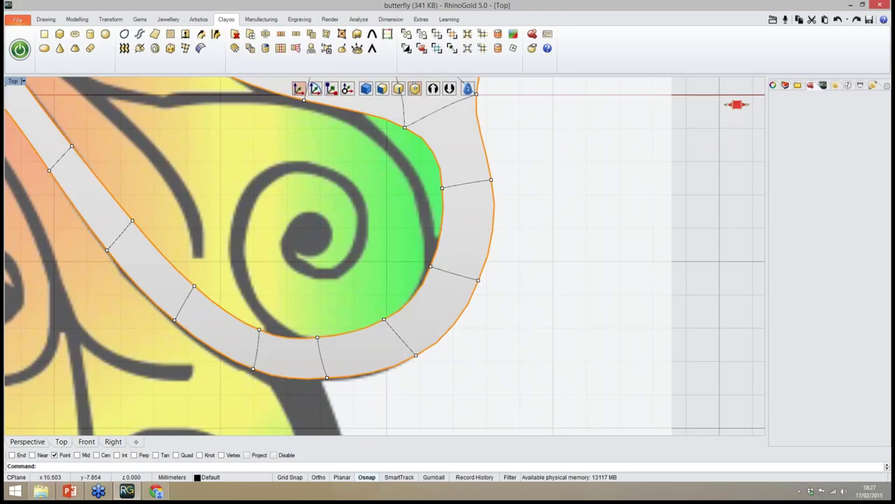
pyautogui.moveTo(282, 357); pyautogui.dragTo(278, 366)
pyautogui.moveTo(192, 351); pyautogui.dragTo(189, 302)
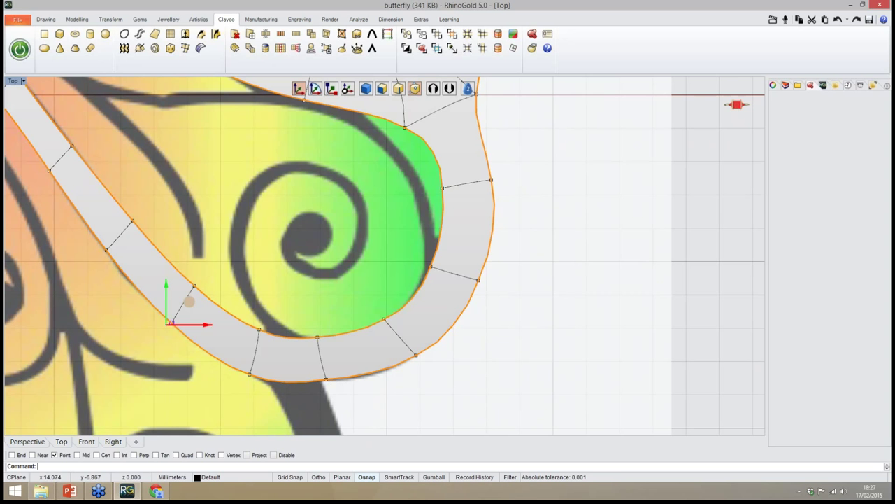
# Switch to edge selection and return the wing frame to its unsmoothed display
pyautogui.scroll(-10, 360, 322)
pyautogui.click(451, 332)
pyautogui.moveTo(451, 332); pyautogui.dragTo(490, 278, button='right')
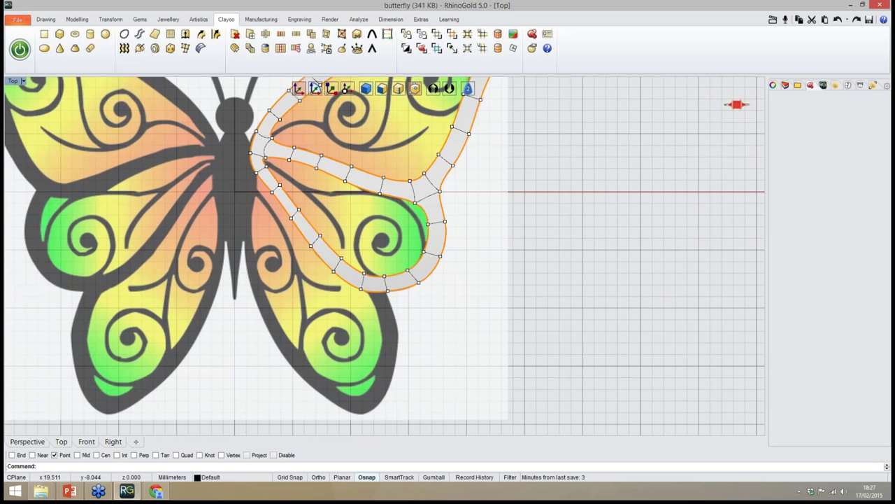
pyautogui.scroll(4, 427, 309)
pyautogui.click(399, 89)
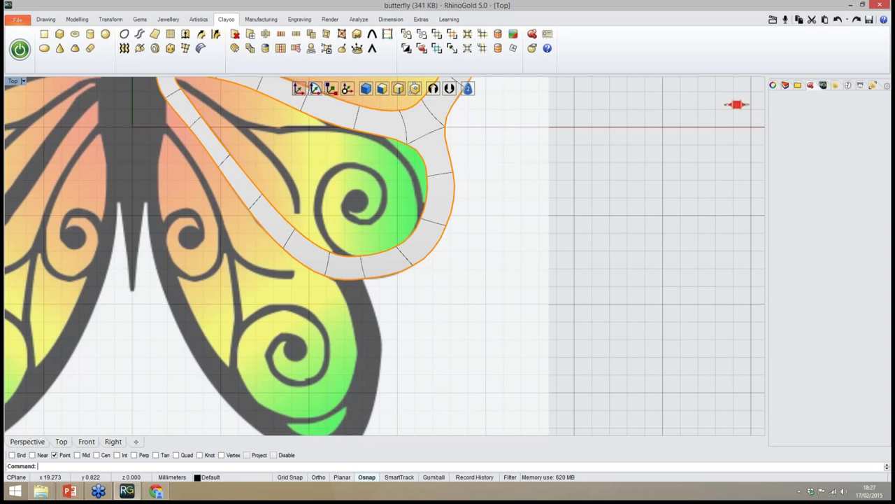
pyautogui.click(468, 89)
# Extrude the frame's outer edge at the notch down along the outer border of the wing's lowest lobe
pyautogui.moveTo(340, 286); pyautogui.dragTo(371, 269, button='right')
pyautogui.scroll(2, 371, 269)
pyautogui.click(398, 239)
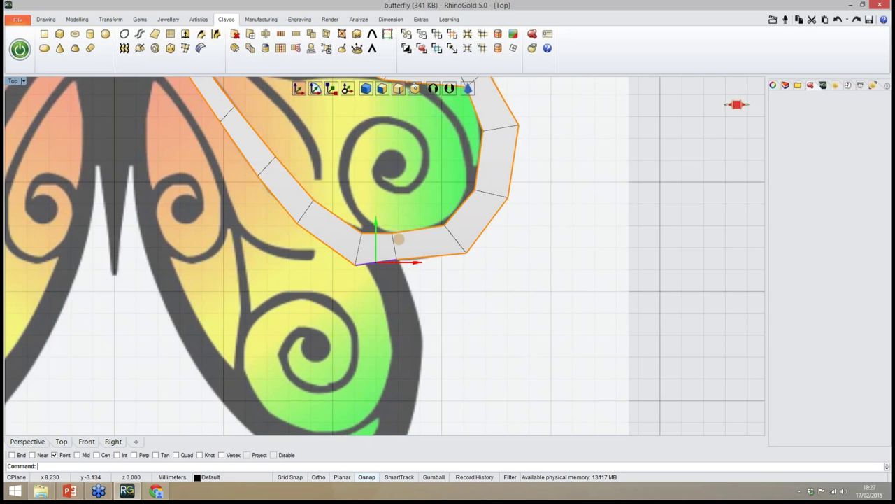
pyautogui.click(186, 34)
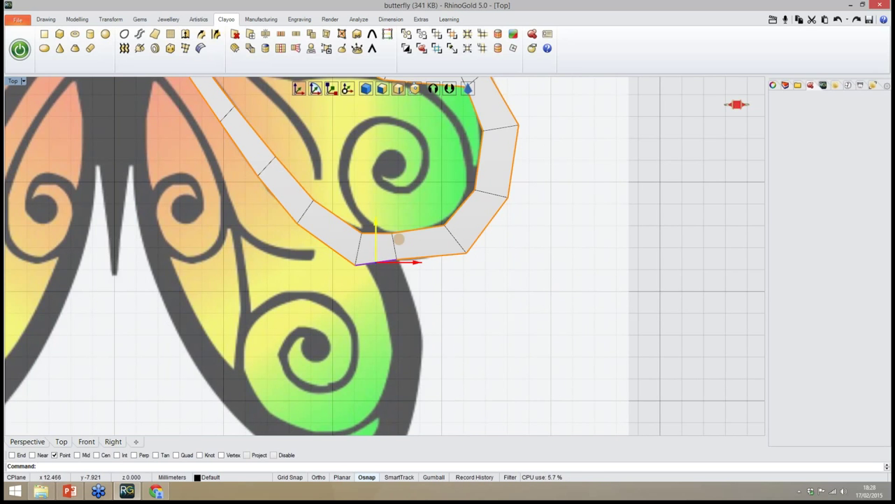
pyautogui.moveTo(399, 240); pyautogui.dragTo(424, 299)
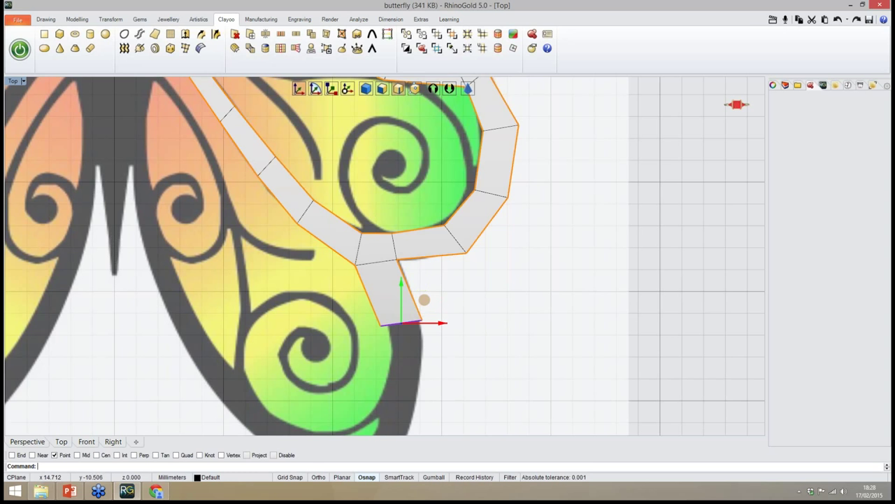
# Scale down the frame's end edge in the lowest lobe to match the width of the outer border
pyautogui.moveTo(467, 315); pyautogui.dragTo(475, 266, button='right')
pyautogui.scroll(4, 475, 267)
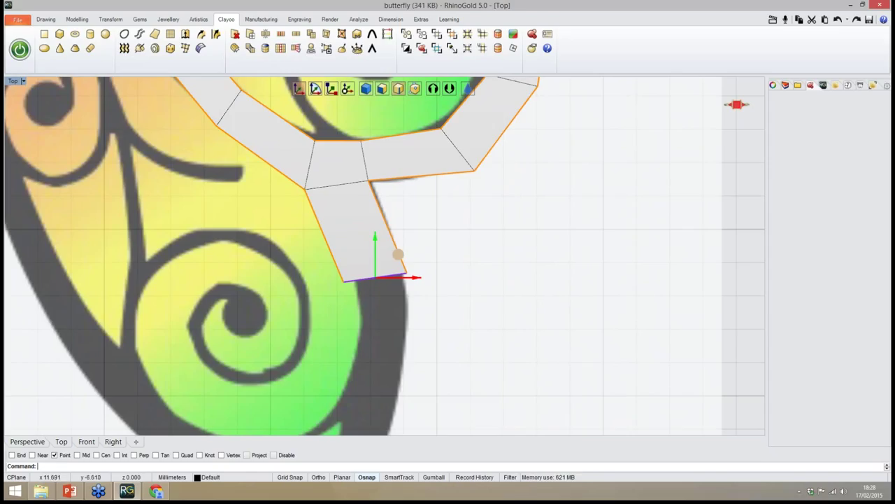
pyautogui.click(332, 89)
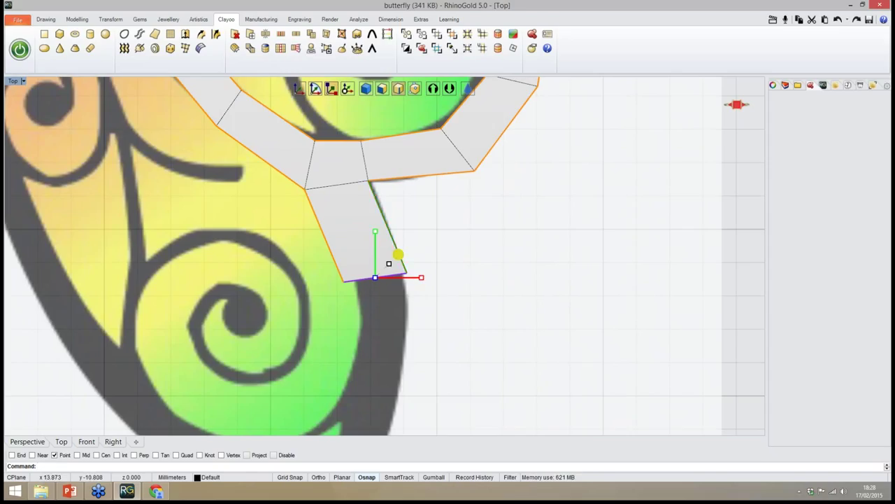
pyautogui.moveTo(399, 255)
pyautogui.mouseDown()
pyautogui.moveTo(392, 260)
pyautogui.moveTo(402, 255)
pyautogui.mouseUp()
# Extrude the end edge by two segments down the lowest lobe's outer border and rotate it to follow the curve
pyautogui.click(300, 89)
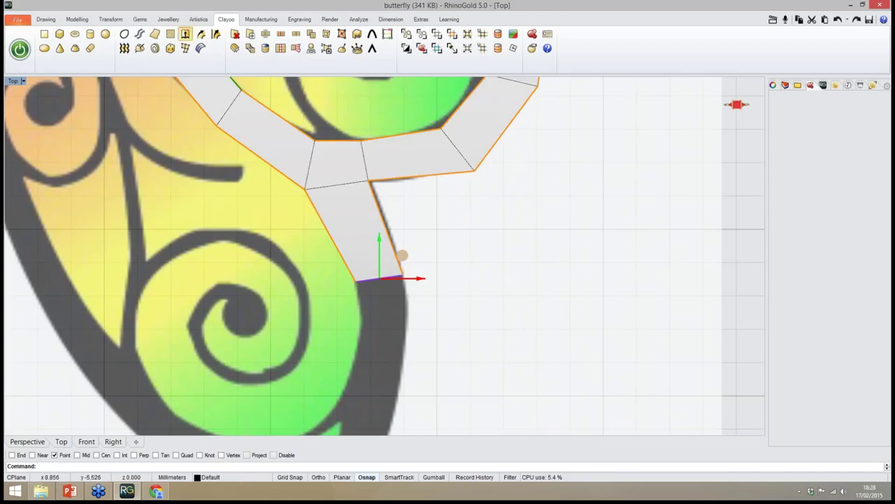
pyautogui.moveTo(402, 255); pyautogui.dragTo(404, 333)
pyautogui.moveTo(396, 427); pyautogui.dragTo(436, 308, button='right')
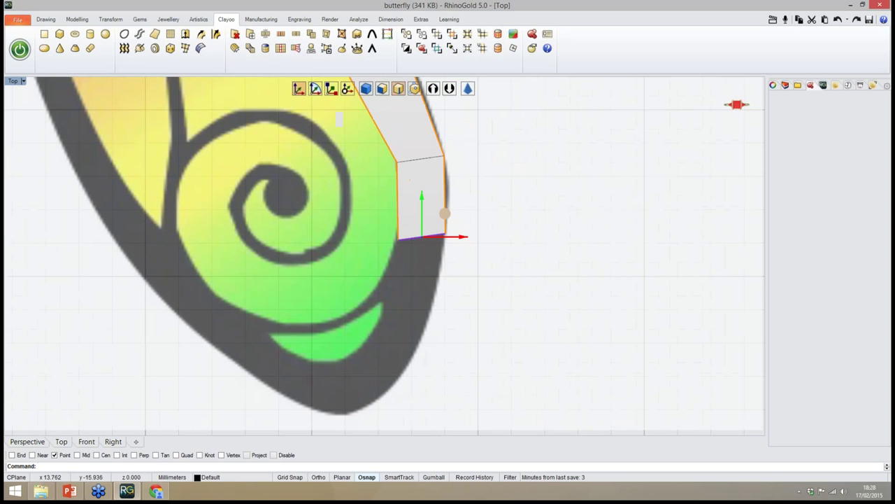
pyautogui.moveTo(445, 214); pyautogui.dragTo(429, 285)
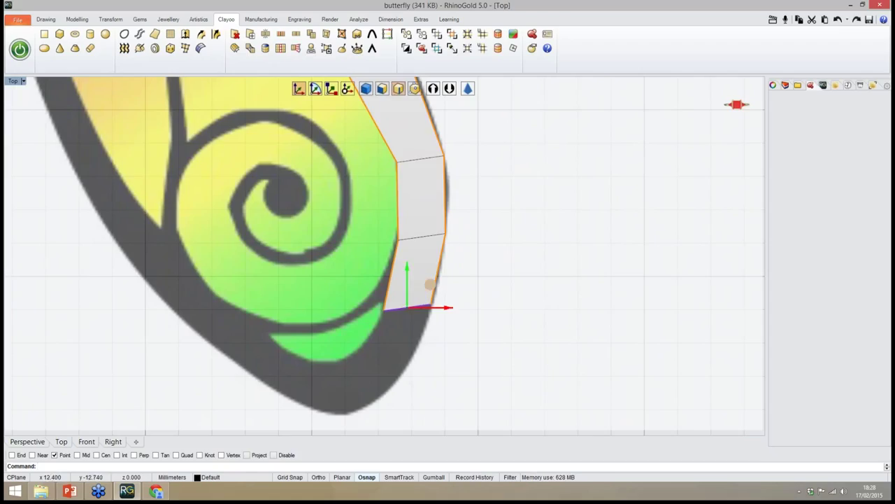
pyautogui.click(315, 88)
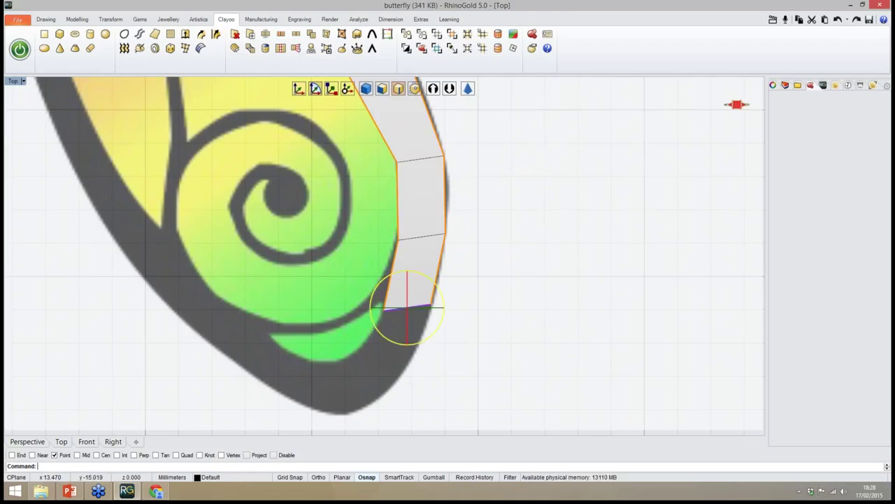
pyautogui.moveTo(428, 276); pyautogui.dragTo(434, 296)
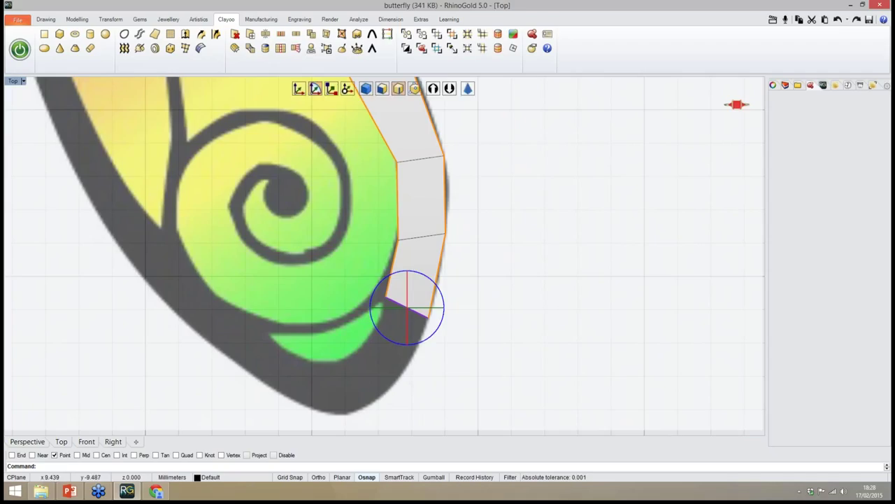
# Extrude another segment toward the lowest lobe's tip and rotate its end edge square to the border
pyautogui.click(299, 89)
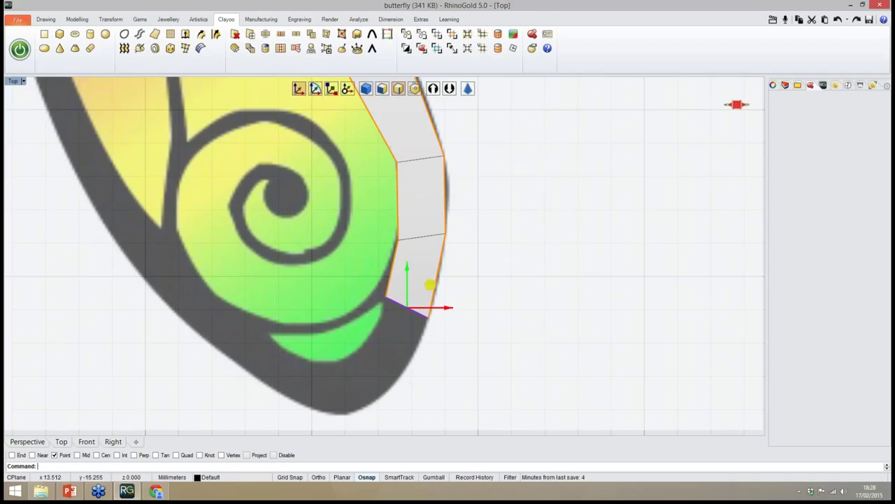
pyautogui.keyDown('alt'); pyautogui.moveTo(430, 285); pyautogui.dragTo(393, 352); pyautogui.keyUp('alt')
pyautogui.click(315, 88)
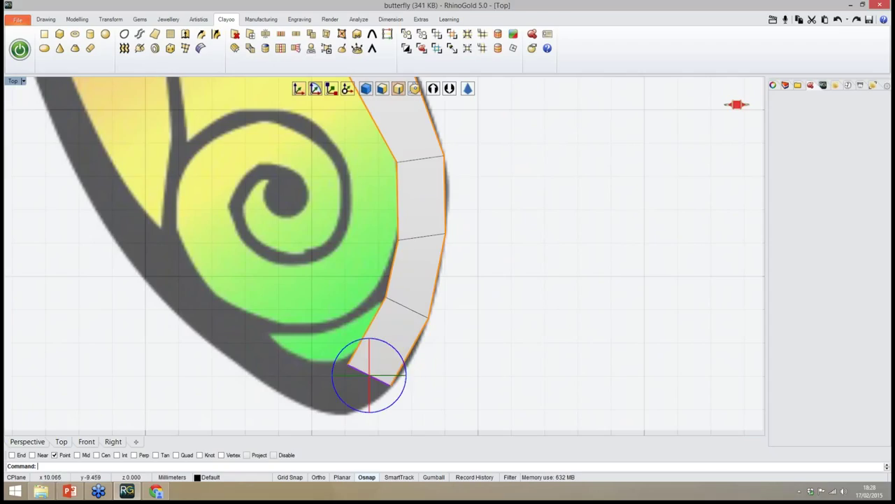
pyautogui.moveTo(391, 346); pyautogui.dragTo(401, 359)
# Extrude the frame around the lowest lobe's tip, rotating and repositioning the new end edge across the dark border
pyautogui.moveTo(348, 301); pyautogui.dragTo(394, 261, button='right')
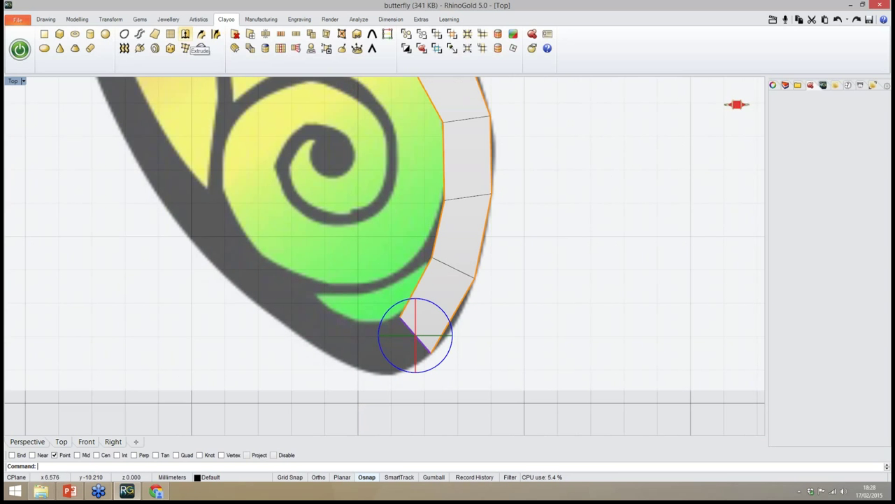
pyautogui.click(299, 89)
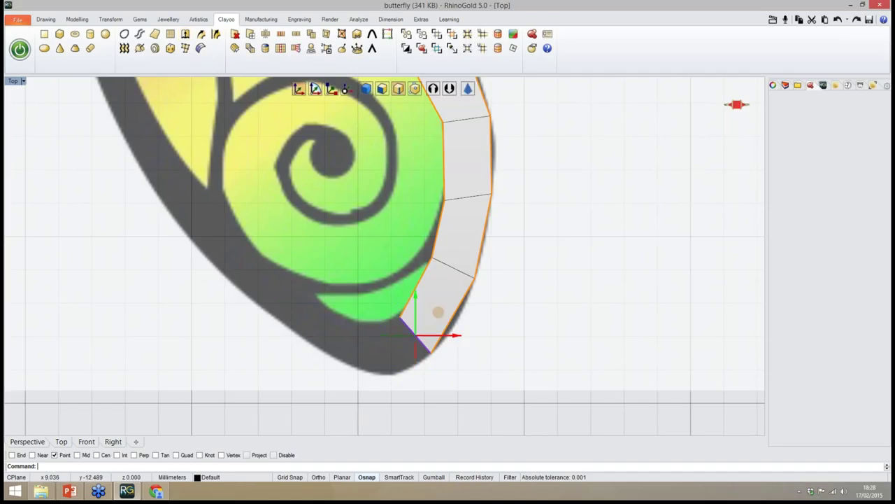
pyautogui.keyDown('alt'); pyautogui.moveTo(438, 313); pyautogui.dragTo(387, 345); pyautogui.keyUp('alt')
pyautogui.click(315, 88)
pyautogui.click(297, 93)
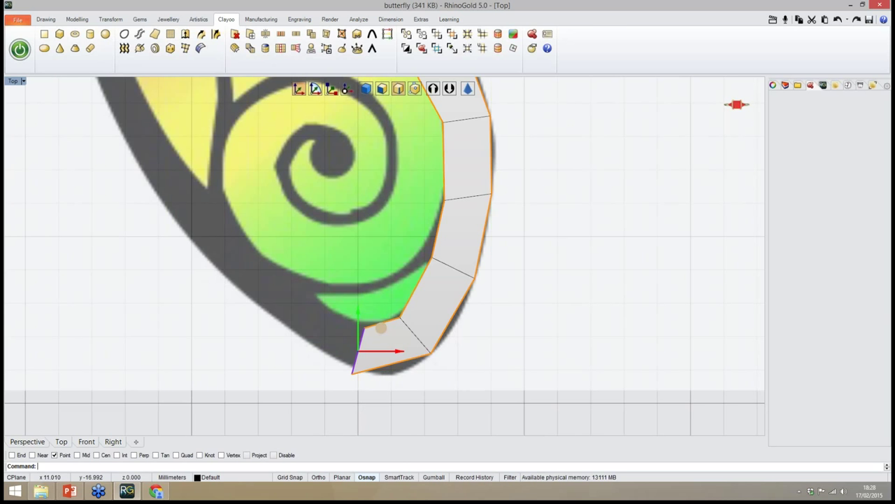
pyautogui.moveTo(383, 328); pyautogui.dragTo(382, 322)
# Extrude a segment from the tip up the lowest lobe's inner-side border and rotate its end edge across the border
pyautogui.moveTo(306, 244); pyautogui.dragTo(308, 249, button='right')
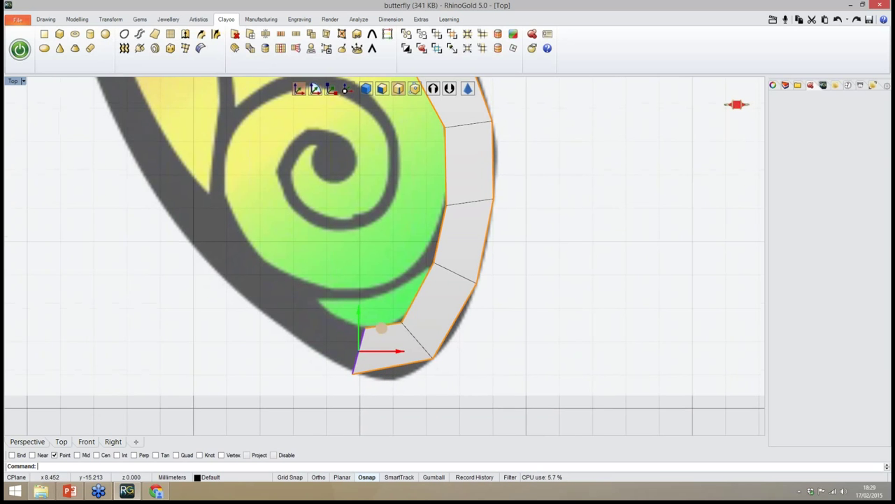
pyautogui.moveTo(381, 328); pyautogui.dragTo(414, 351, button='right')
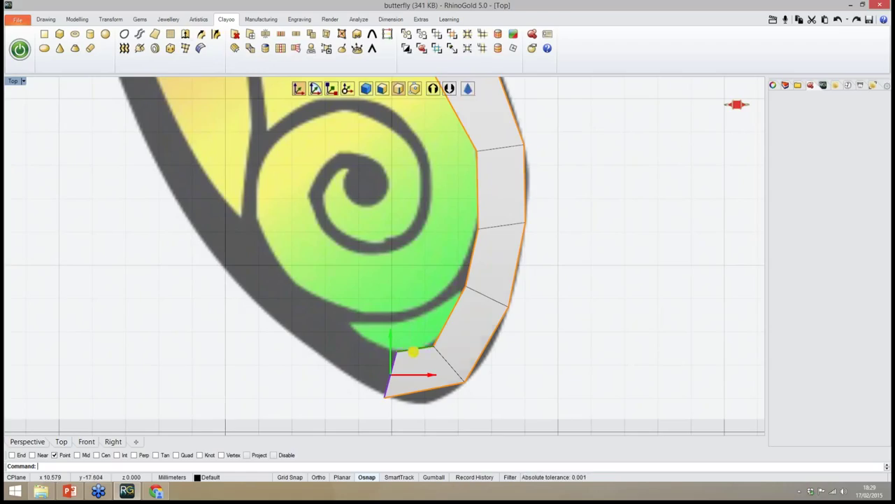
pyautogui.keyDown('alt'); pyautogui.moveTo(414, 352); pyautogui.dragTo(347, 310); pyautogui.keyUp('alt')
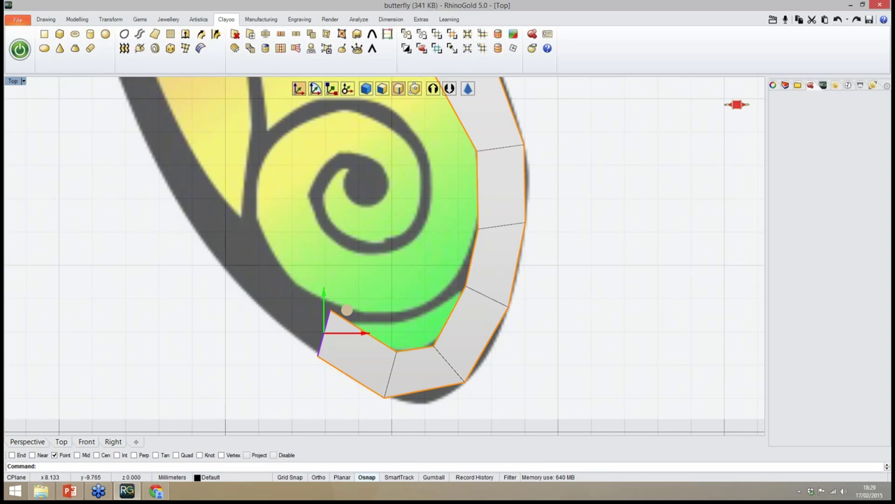
pyautogui.click(315, 89)
pyautogui.moveTo(345, 301); pyautogui.dragTo(350, 312)
# Extend the frame by three extruded segments up the wing's inner-side border toward the small body-side lobe
pyautogui.moveTo(350, 312); pyautogui.dragTo(396, 332, button='right')
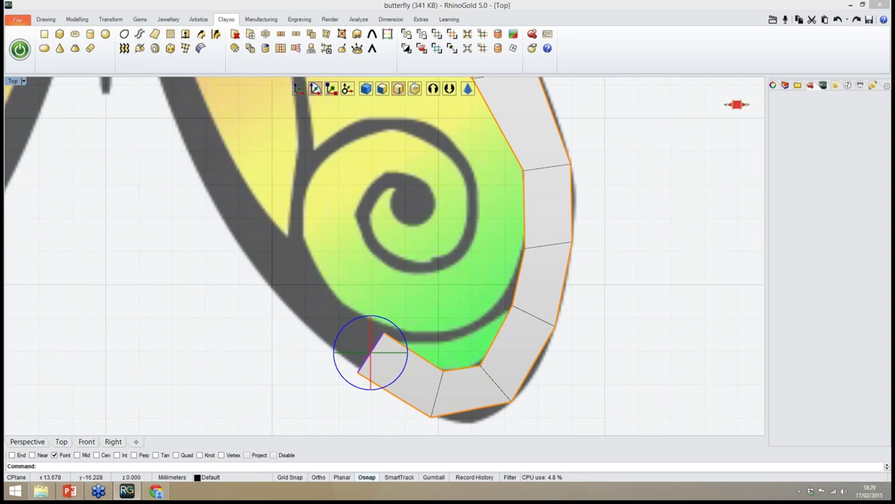
pyautogui.moveTo(561, 325)
pyautogui.mouseDown(button='right')
pyautogui.moveTo(552, 307)
pyautogui.moveTo(559, 331)
pyautogui.mouseUp(button='right')
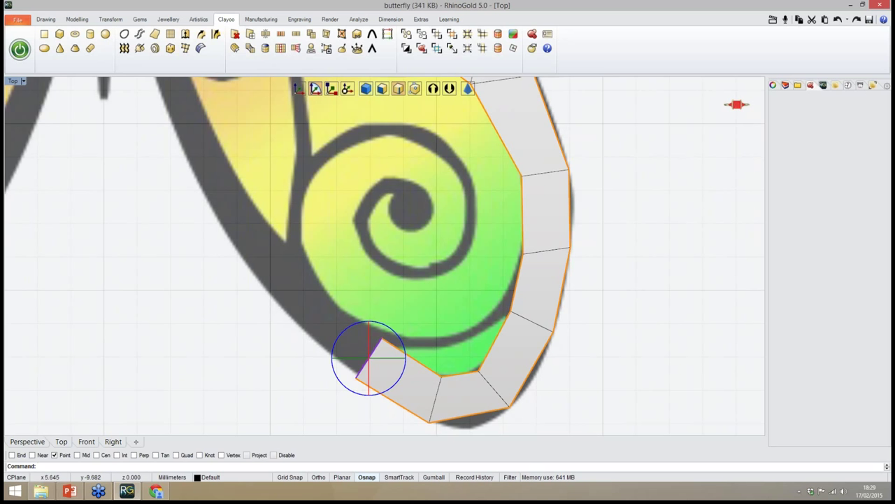
pyautogui.click(299, 88)
pyautogui.keyDown('alt'); pyautogui.moveTo(389, 333); pyautogui.dragTo(329, 278); pyautogui.keyUp('alt')
pyautogui.moveTo(343, 251); pyautogui.dragTo(392, 287, button='right')
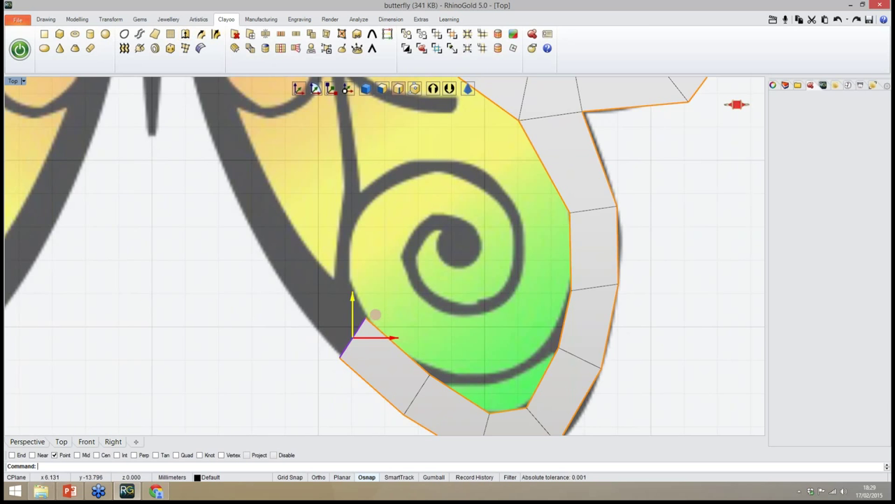
pyautogui.moveTo(376, 317); pyautogui.dragTo(271, 160)
# Rotate and scale down the end edge below the small curled lobe to fit the narrowing border
pyautogui.moveTo(367, 160); pyautogui.dragTo(383, 275, button='right')
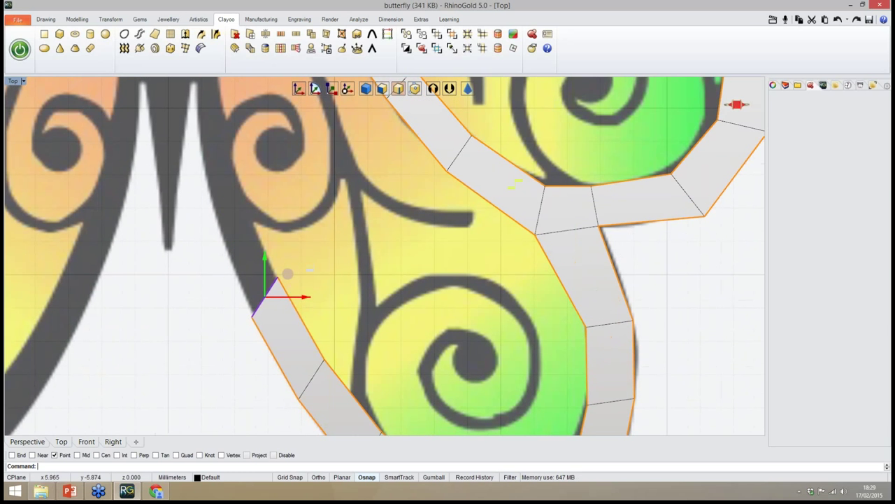
pyautogui.press('e')
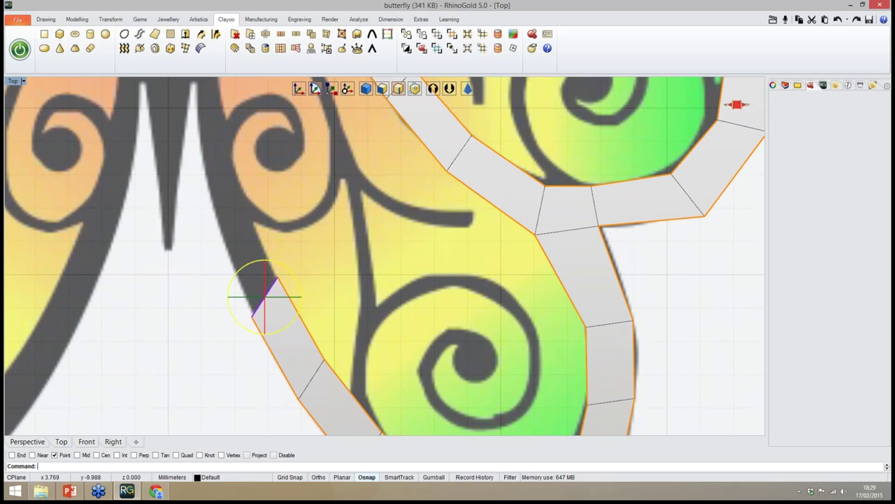
pyautogui.moveTo(293, 275)
pyautogui.mouseDown()
pyautogui.moveTo(296, 286)
pyautogui.moveTo(284, 279)
pyautogui.mouseUp()
pyautogui.click(332, 91)
pyautogui.moveTo(306, 247); pyautogui.dragTo(333, 282, button='right')
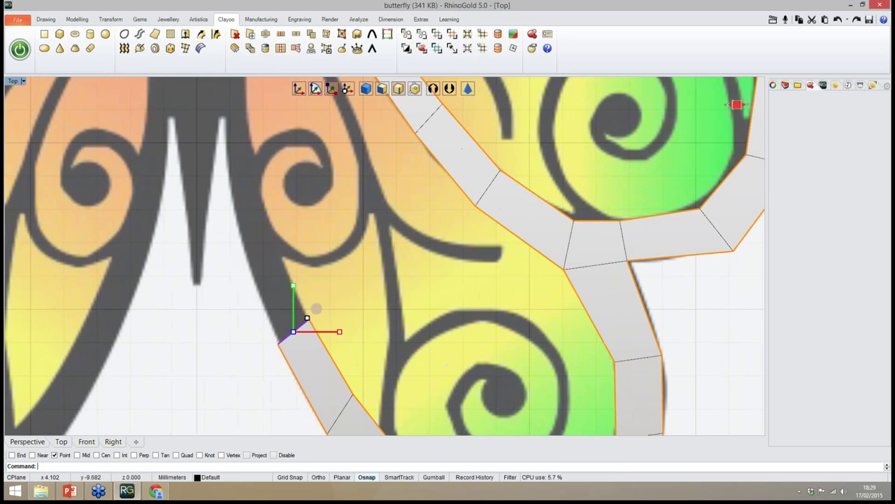
pyautogui.scroll(-2, 334, 283)
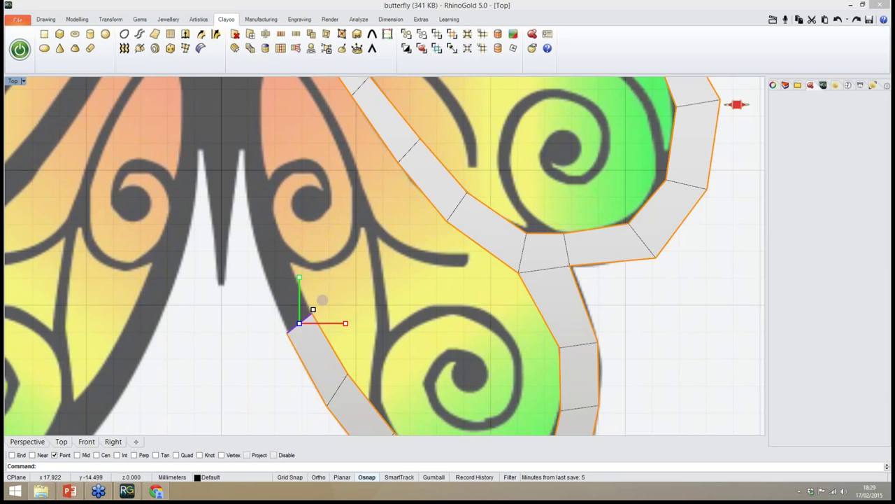
pyautogui.moveTo(421, 308); pyautogui.dragTo(449, 330, button='right')
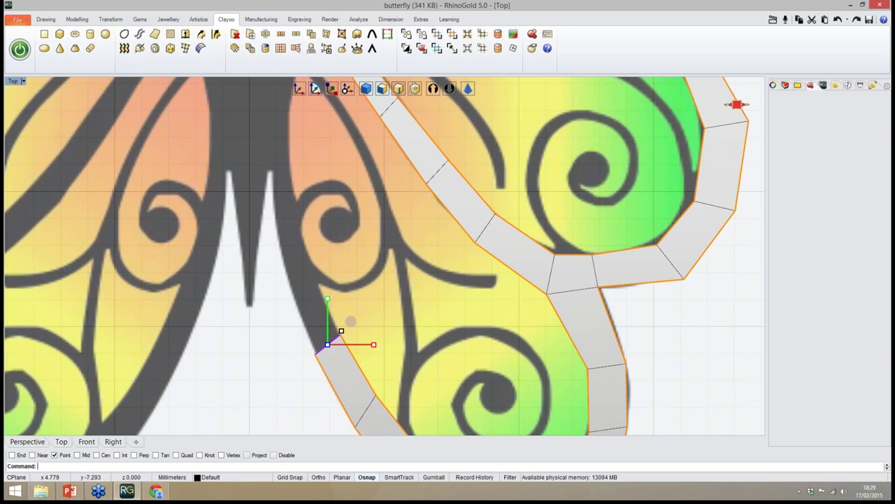
pyautogui.moveTo(358, 387); pyautogui.dragTo(339, 377, button='right')
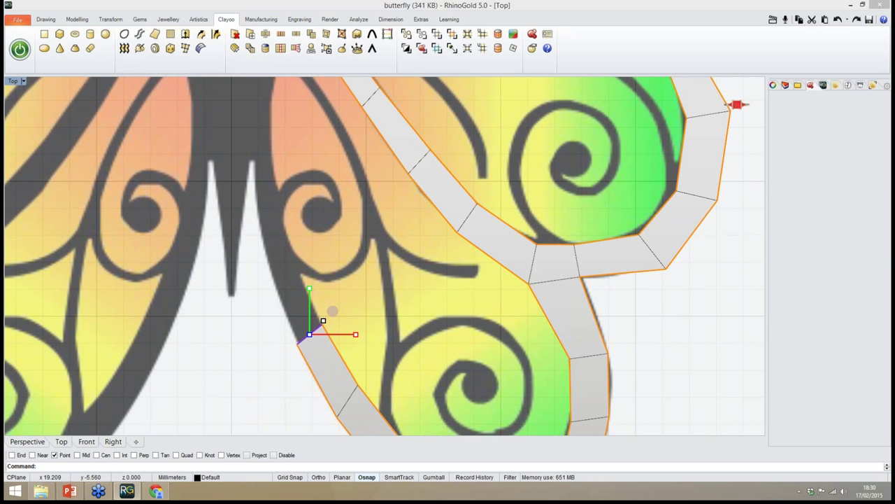
pyautogui.moveTo(456, 328); pyautogui.dragTo(471, 330, button='right')
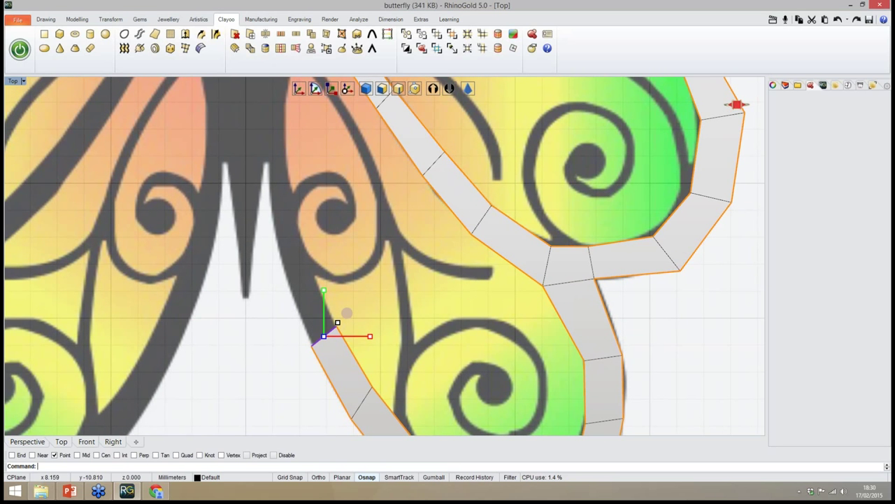
pyautogui.moveTo(422, 342); pyautogui.dragTo(434, 342, button='right')
pyautogui.scroll(2, 414, 340)
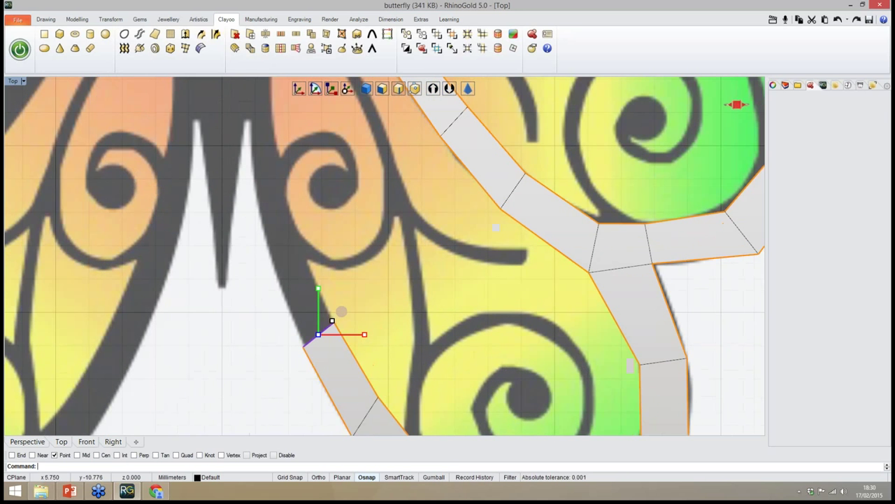
pyautogui.moveTo(489, 339); pyautogui.dragTo(510, 327, button='right')
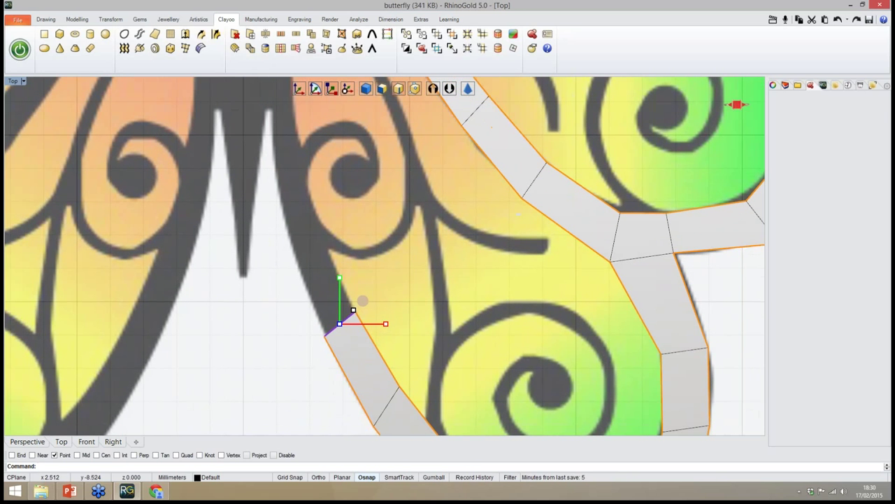
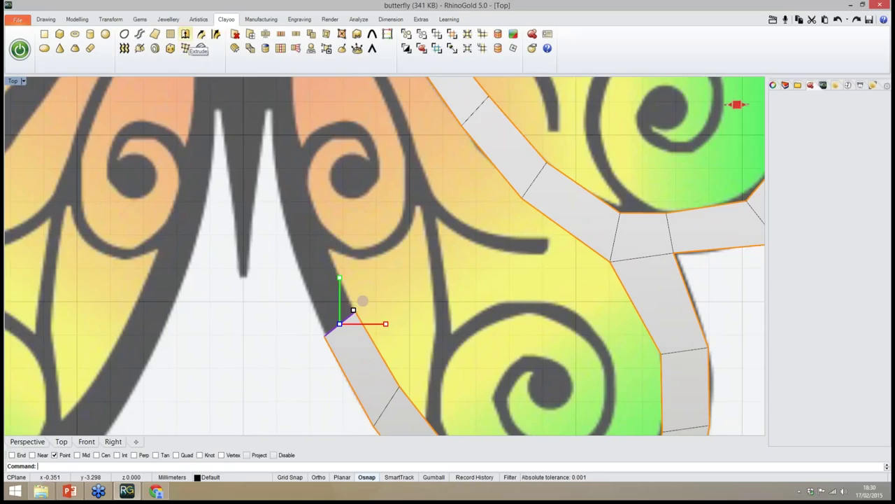
# Extrude a segment up to the base of the small curled lobe and scale its end edge to the border's width
pyautogui.click(186, 35)
pyautogui.click(300, 89)
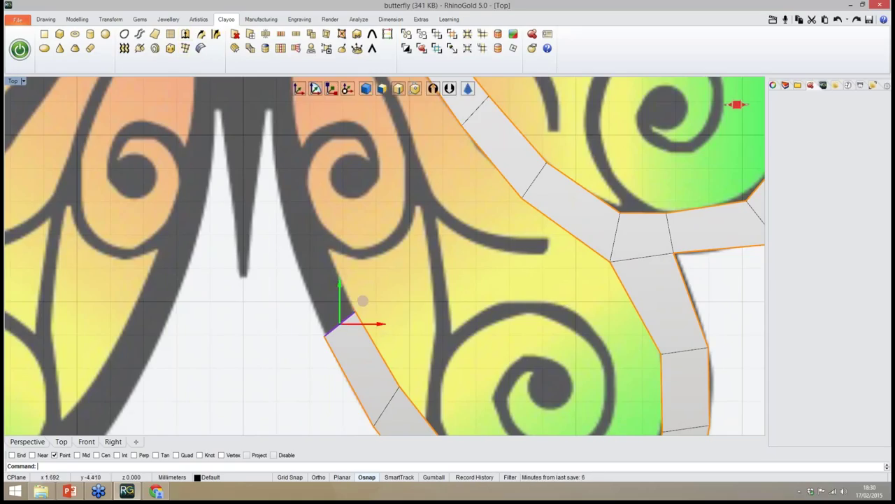
pyautogui.moveTo(363, 301); pyautogui.dragTo(336, 239)
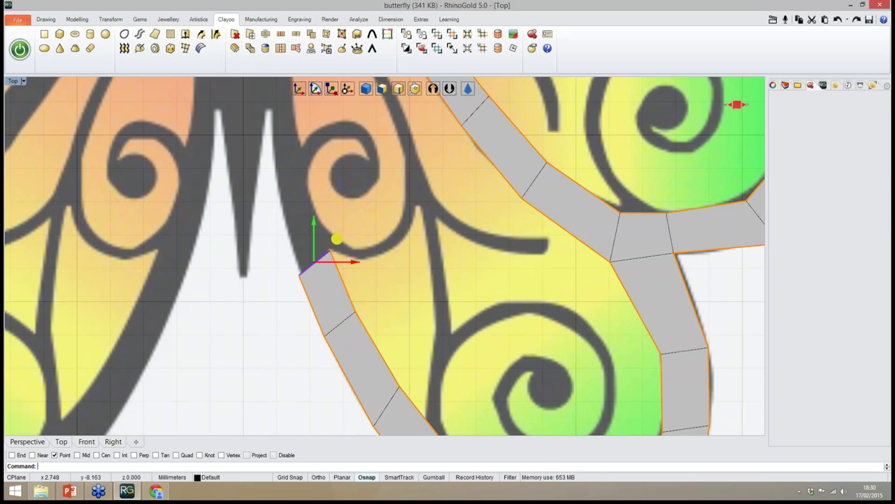
pyautogui.moveTo(368, 224); pyautogui.dragTo(370, 283, button='right')
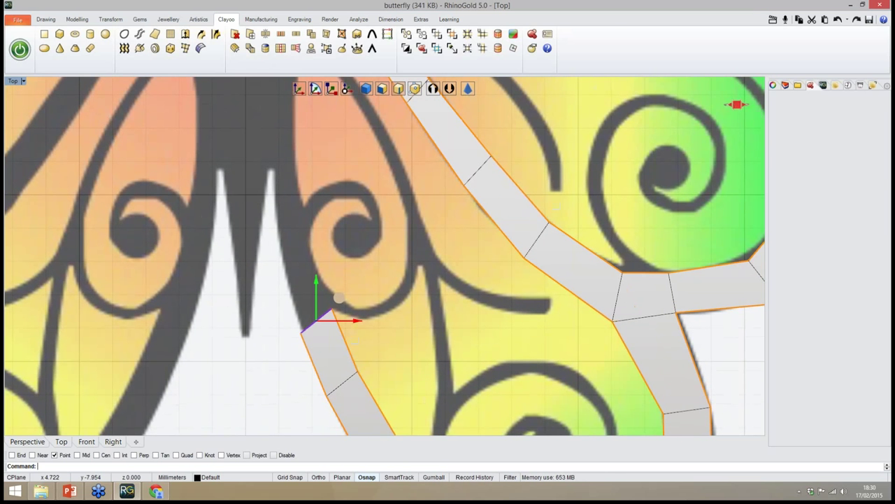
pyautogui.click(331, 89)
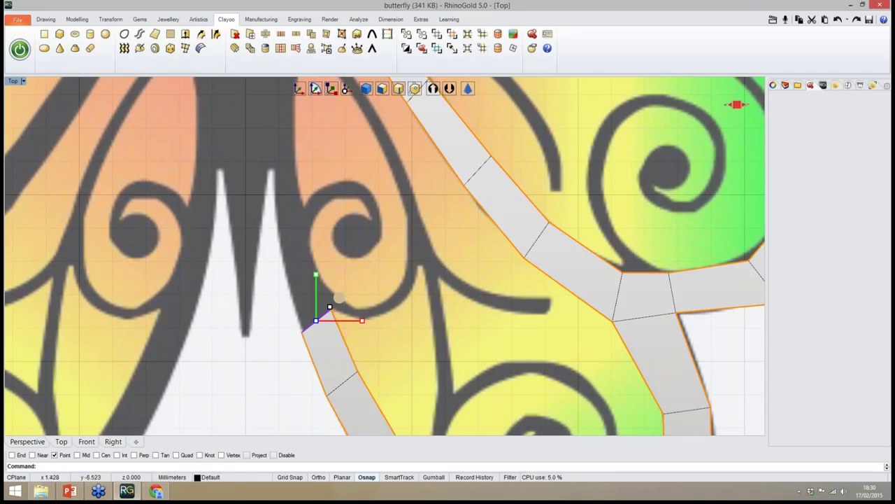
pyautogui.moveTo(339, 298); pyautogui.dragTo(337, 343, button='right')
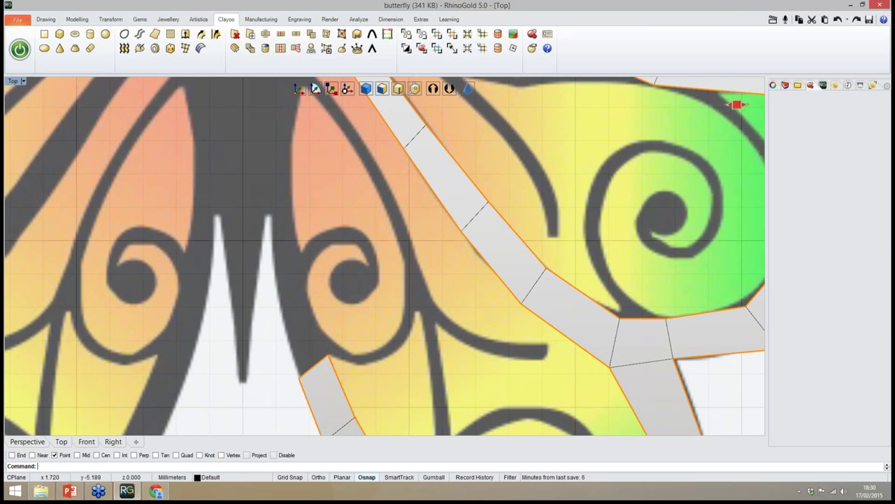
# Extrude the next segment up along the small curled lobe toward the body and rotate its end edge across the border
pyautogui.click(299, 89)
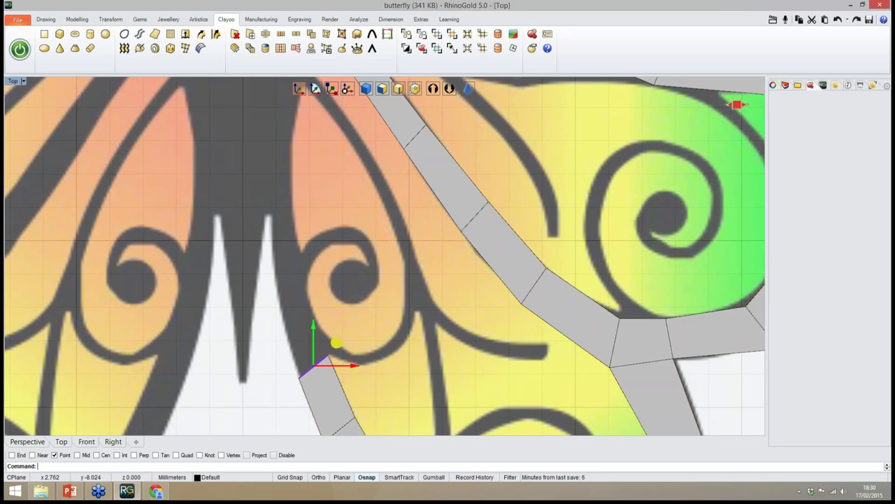
pyautogui.moveTo(337, 343)
pyautogui.mouseDown()
pyautogui.moveTo(327, 280)
pyautogui.moveTo(313, 262)
pyautogui.moveTo(317, 273)
pyautogui.mouseUp()
pyautogui.click(315, 89)
pyautogui.moveTo(313, 218); pyautogui.dragTo(266, 273, button='right')
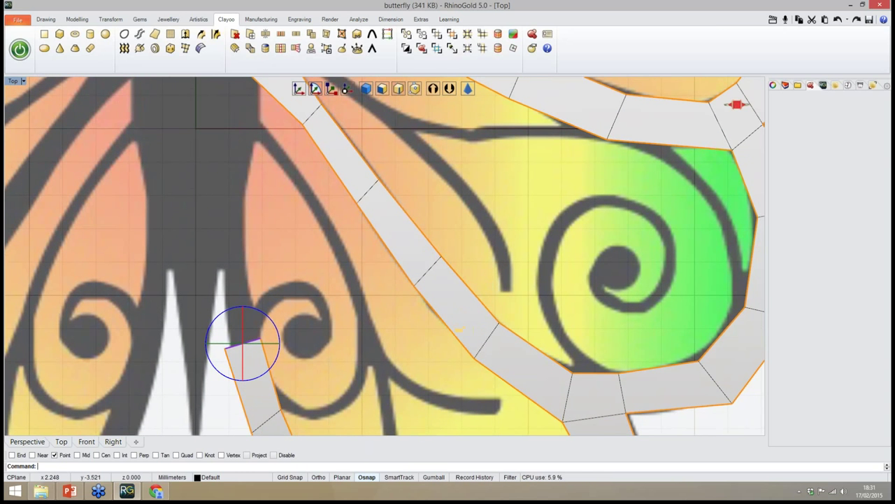
# Extrude the next segment up past the small curled lobe along the body and rotate its end edge to horizontal
pyautogui.click(297, 88)
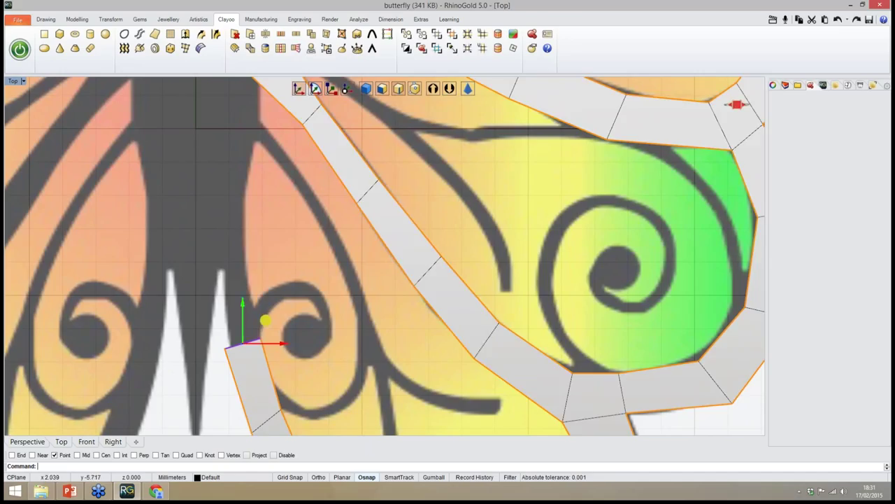
pyautogui.keyDown('alt'); pyautogui.moveTo(266, 320); pyautogui.dragTo(257, 219); pyautogui.keyUp('alt')
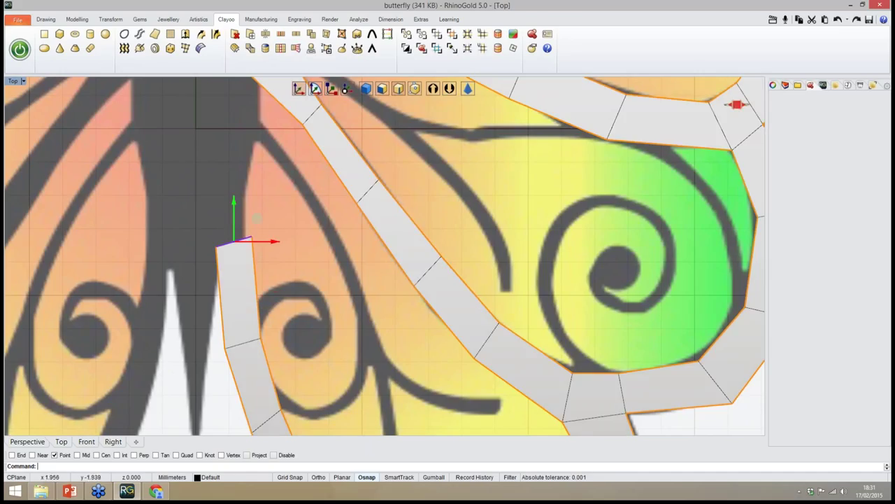
pyautogui.click(315, 89)
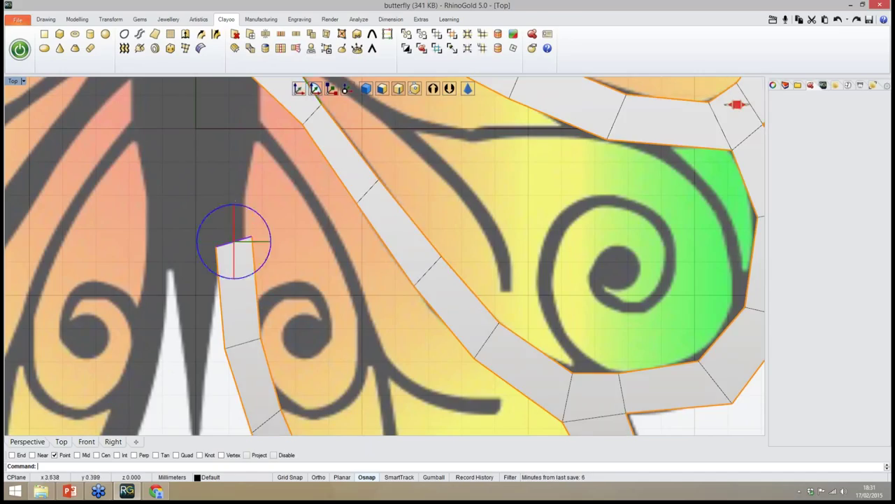
pyautogui.moveTo(263, 219); pyautogui.dragTo(269, 229)
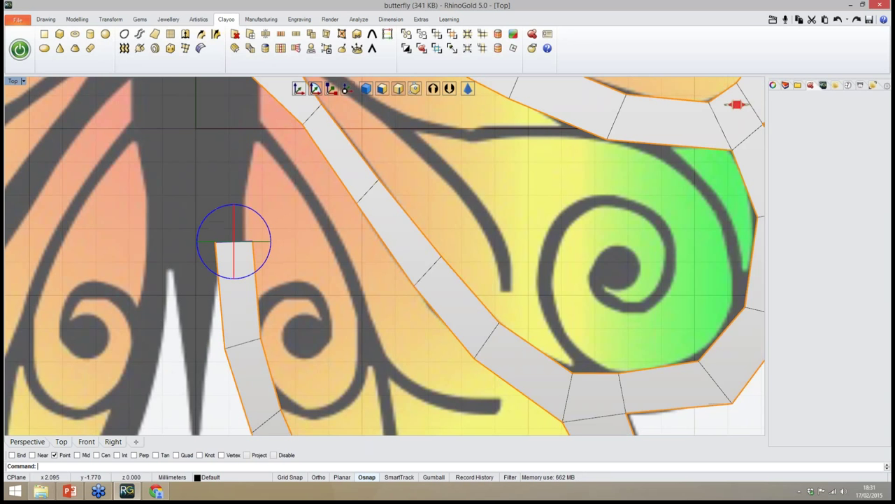
# Extrude another segment from the horizontal end edge upward along the side of the body
pyautogui.moveTo(261, 179); pyautogui.dragTo(261, 222, button='right')
pyautogui.moveTo(234, 283); pyautogui.dragTo(232, 313, button='right')
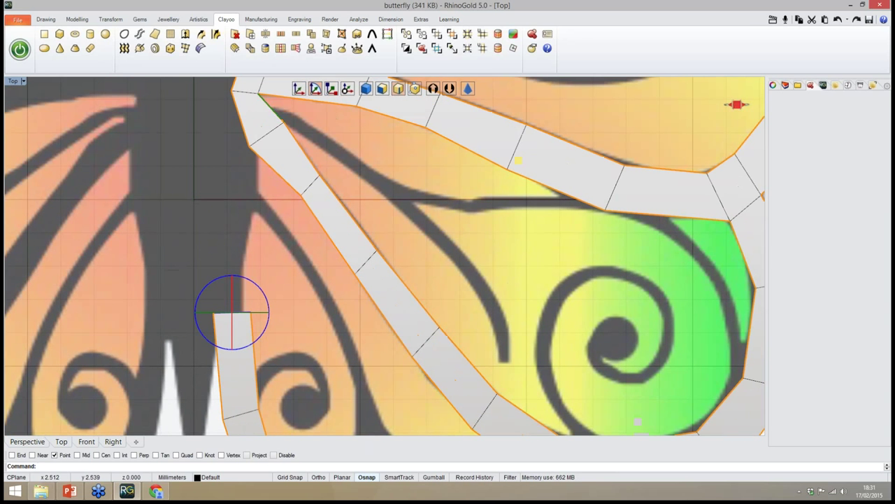
pyautogui.click(299, 89)
pyautogui.keyDown('ctrl'); pyautogui.moveTo(254, 289); pyautogui.dragTo(248, 213); pyautogui.keyUp('ctrl')
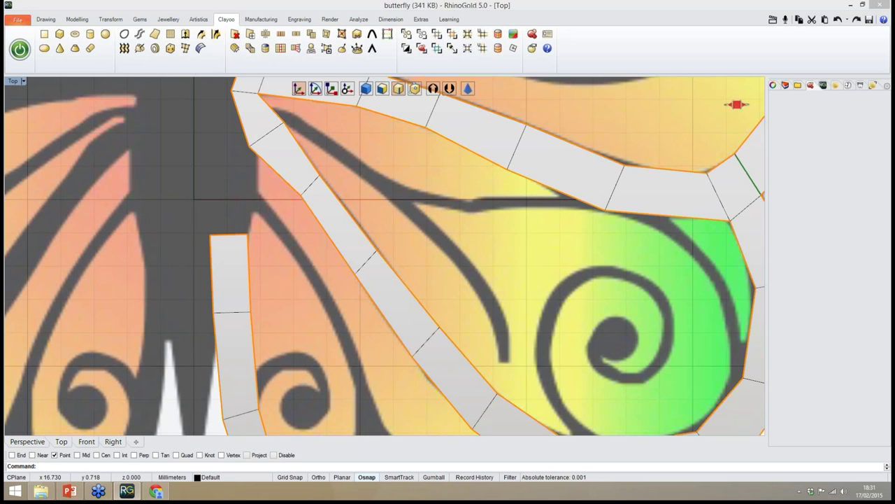
# Reselect the open end edge beside the body and extrude a segment straight up to just below the wing junction
pyautogui.click(838, 19)
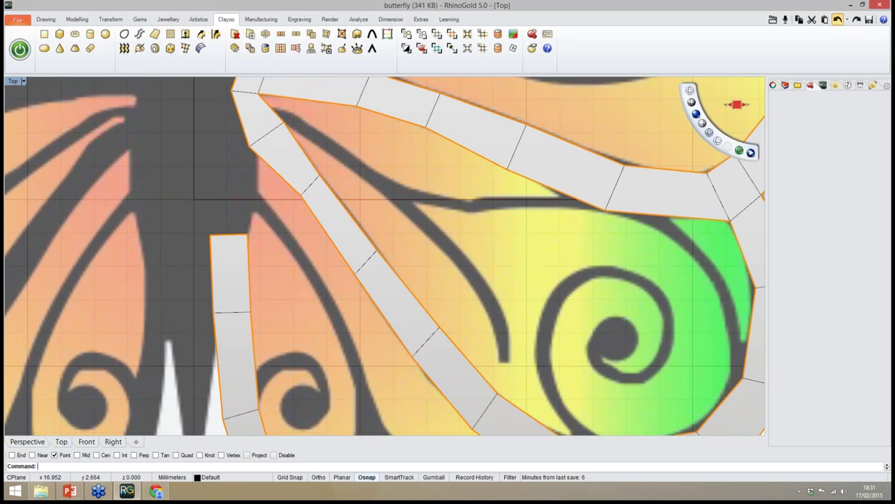
pyautogui.click(236, 235)
pyautogui.click(236, 235)
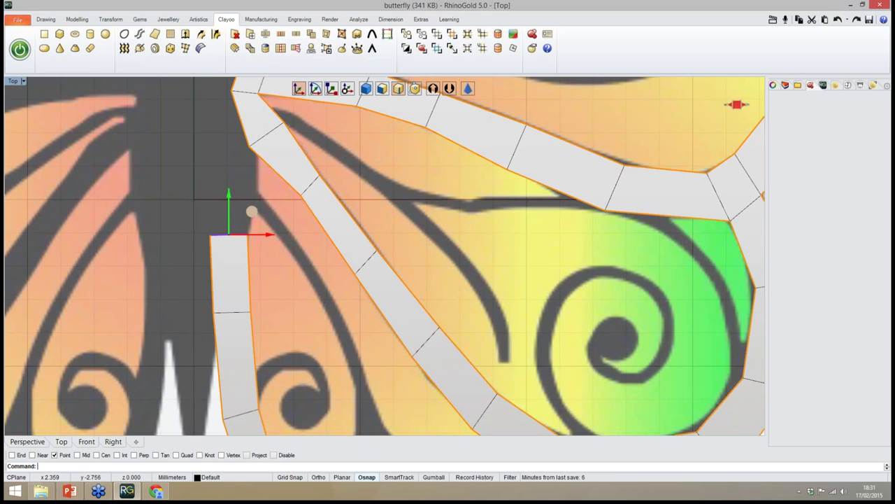
pyautogui.moveTo(276, 296); pyautogui.dragTo(279, 341, button='right')
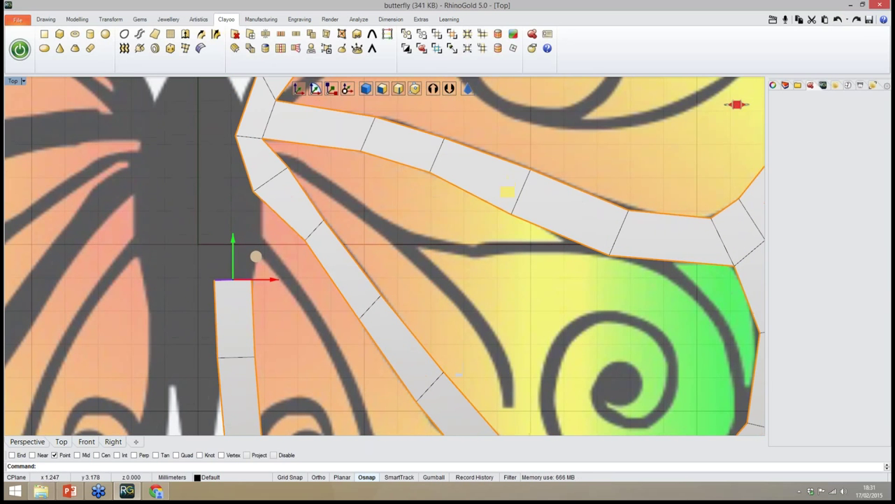
pyautogui.keyDown('alt'); pyautogui.moveTo(256, 256); pyautogui.dragTo(258, 174); pyautogui.keyUp('alt')
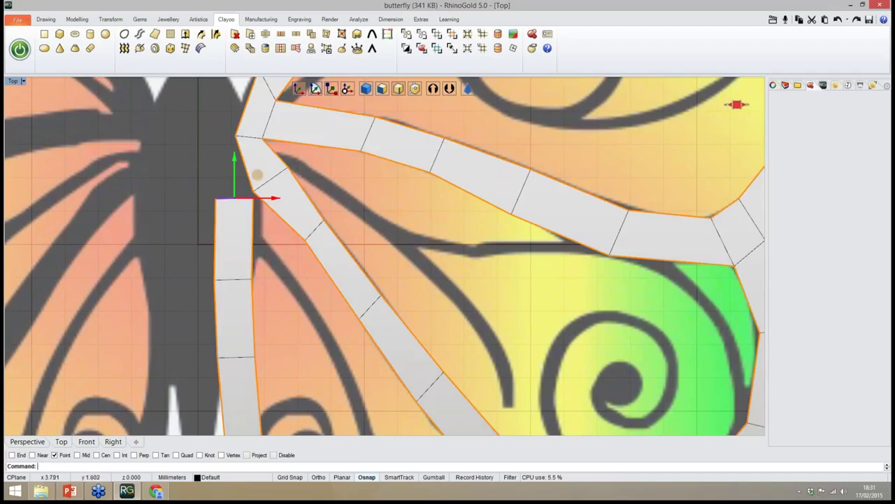
# Weld the open end's inner and outer corner vertices to the neighbouring frame vertices at the wing junction, closing the lower wing's loop
pyautogui.press('Escape')
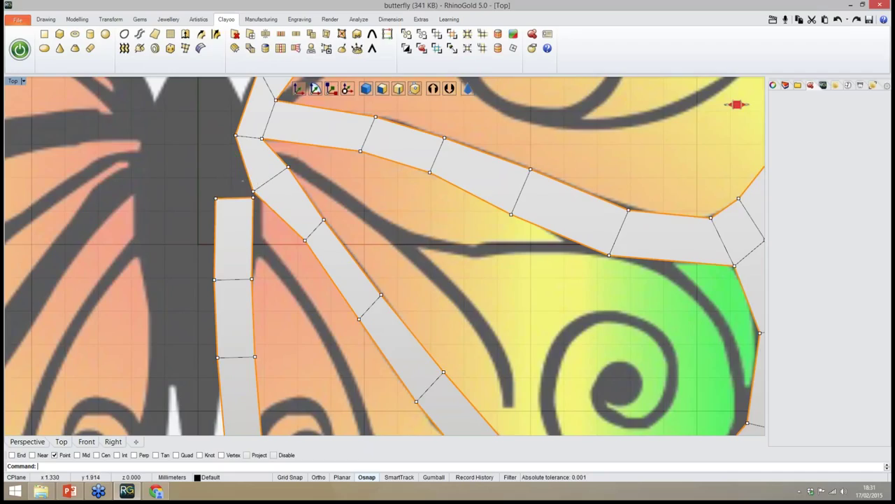
pyautogui.moveTo(243, 182); pyautogui.dragTo(258, 201)
pyautogui.click(341, 33)
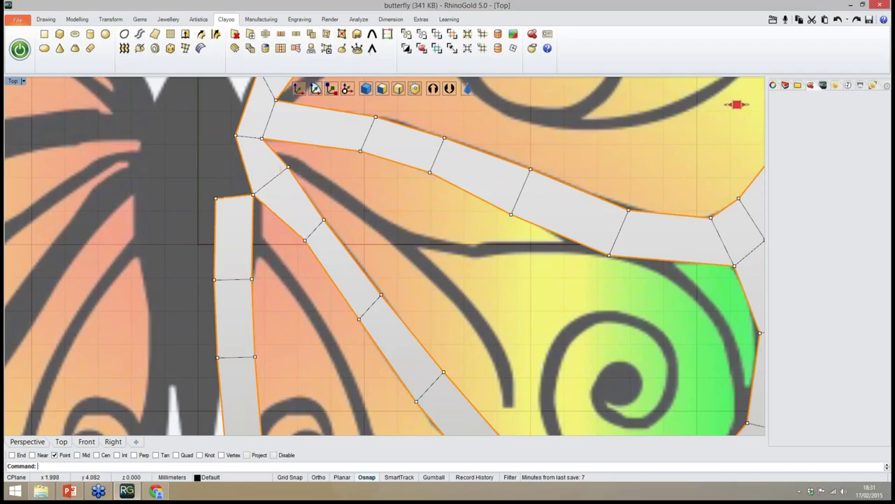
pyautogui.moveTo(189, 110); pyautogui.dragTo(242, 211)
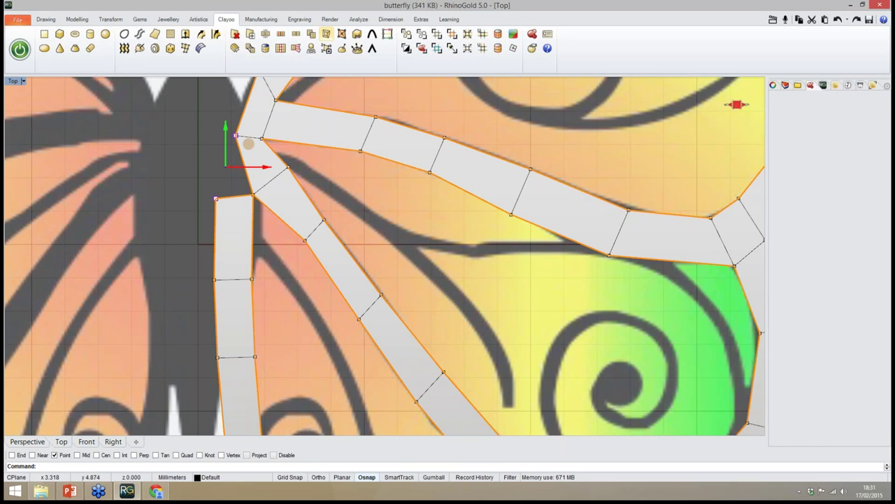
pyautogui.click(342, 33)
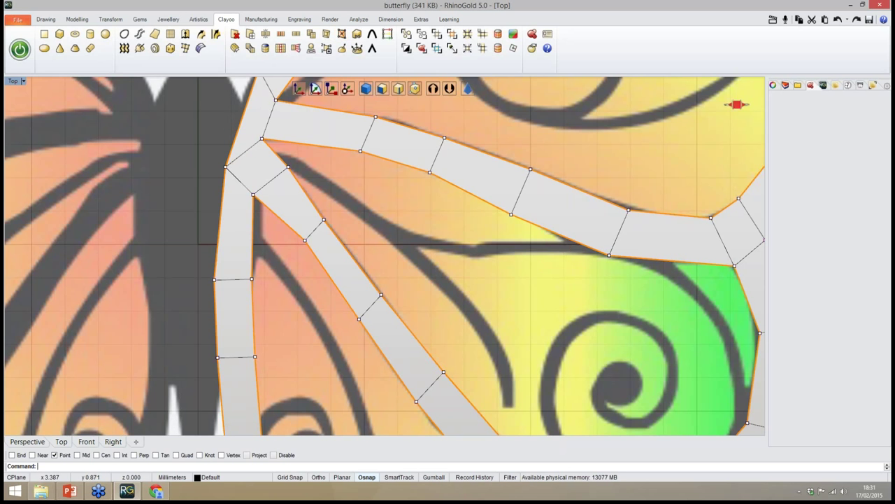
# Display the wing frame smoothed and select the outer corner vertex near the lowest lobe's tip
pyautogui.moveTo(308, 188); pyautogui.dragTo(312, 217, button='right')
pyautogui.scroll(-10, 262, 196)
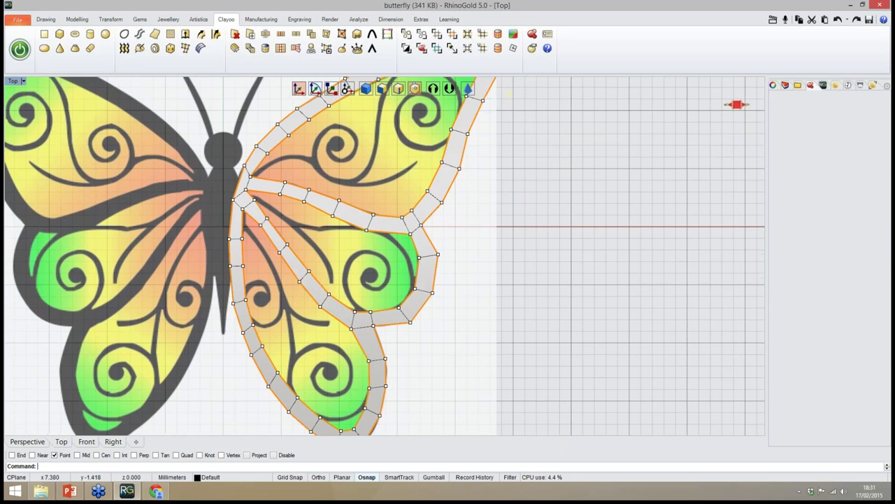
pyautogui.scroll(-2, 312, 218)
pyautogui.scroll(-2, 312, 227)
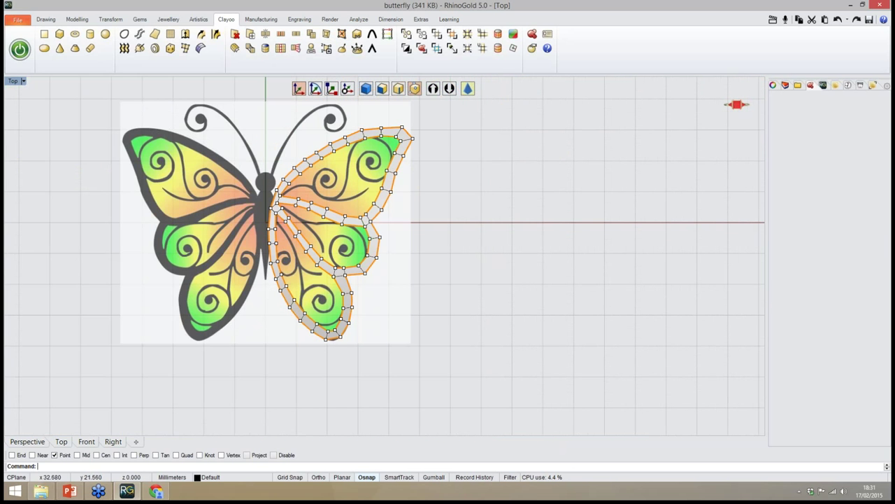
pyautogui.scroll(4, 344, 345)
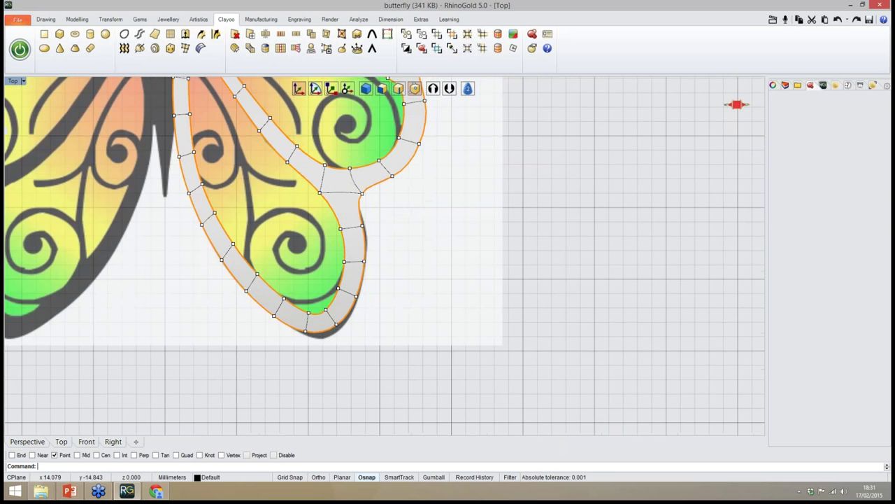
pyautogui.scroll(3, 298, 350)
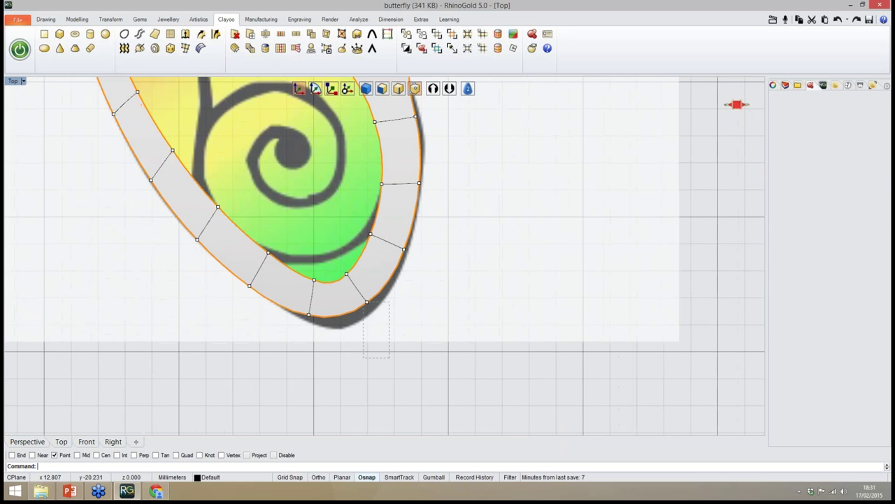
# Move the frame vertices around the lower wing's rounded tip outward to match the dark outline in the reference image
pyautogui.click(367, 301)
pyautogui.moveTo(397, 289); pyautogui.dragTo(403, 306)
pyautogui.moveTo(333, 361)
pyautogui.mouseDown()
pyautogui.moveTo(299, 309)
pyautogui.moveTo(331, 313)
pyautogui.mouseUp()
pyautogui.moveTo(419, 261); pyautogui.dragTo(396, 241)
pyautogui.moveTo(436, 226); pyautogui.dragTo(434, 345, button='right')
pyautogui.moveTo(434, 245); pyautogui.dragTo(449, 214)
pyautogui.scroll(-8, 442, 329)
pyautogui.moveTo(359, 264); pyautogui.dragTo(362, 289, button='right')
pyautogui.moveTo(341, 238); pyautogui.dragTo(342, 285, button='right')
pyautogui.scroll(-4, 341, 284)
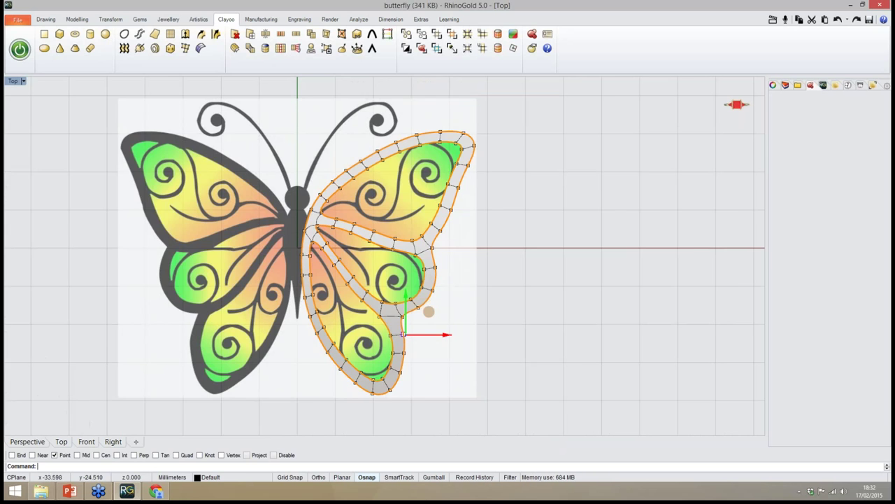
# Examine the flat wing frame in the perspective view and return to the top view
pyautogui.click(27, 442)
pyautogui.moveTo(284, 342); pyautogui.dragTo(323, 285, button='right')
pyautogui.scroll(-10, 273, 250)
pyautogui.scroll(3, 328, 246)
pyautogui.scroll(-3, 343, 259)
pyautogui.scroll(-3, 329, 252)
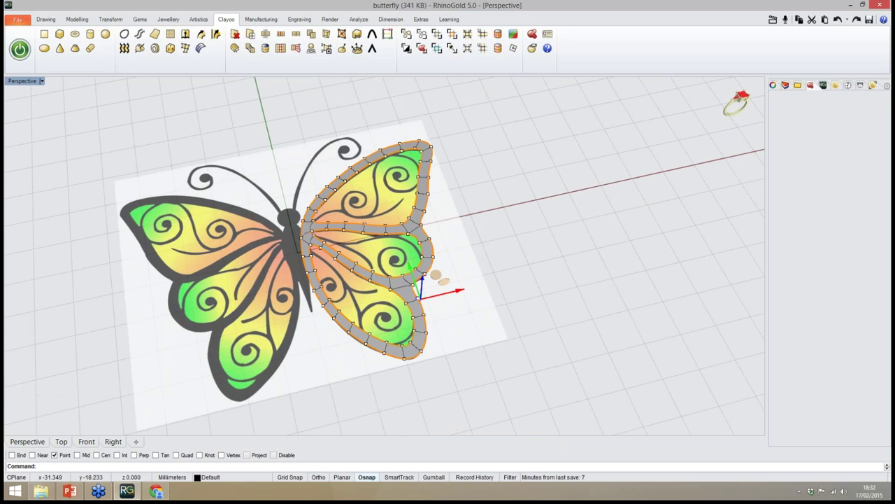
pyautogui.click(61, 442)
pyautogui.moveTo(236, 296); pyautogui.dragTo(319, 319, button='right')
pyautogui.scroll(4, 424, 249)
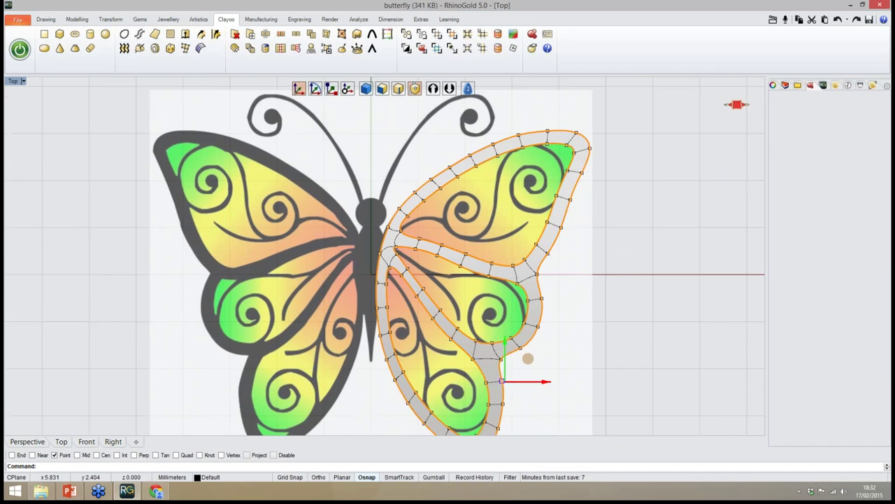
# Move the upper wing's outer vertex beside the butterfly's head toward the body to smooth the frame's outer edge
pyautogui.moveTo(496, 262); pyautogui.dragTo(484, 250, button='right')
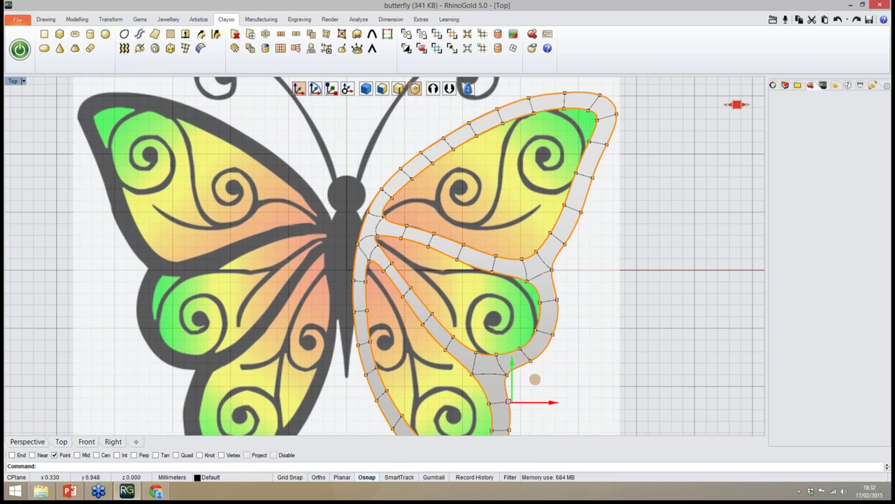
pyautogui.scroll(6, 352, 189)
pyautogui.moveTo(371, 220); pyautogui.dragTo(385, 236)
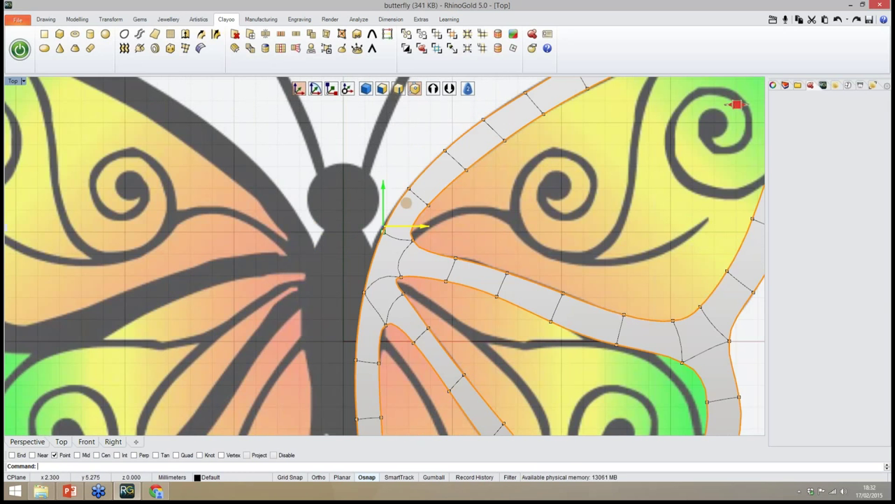
pyautogui.moveTo(406, 203); pyautogui.dragTo(399, 205)
pyautogui.press('F10')
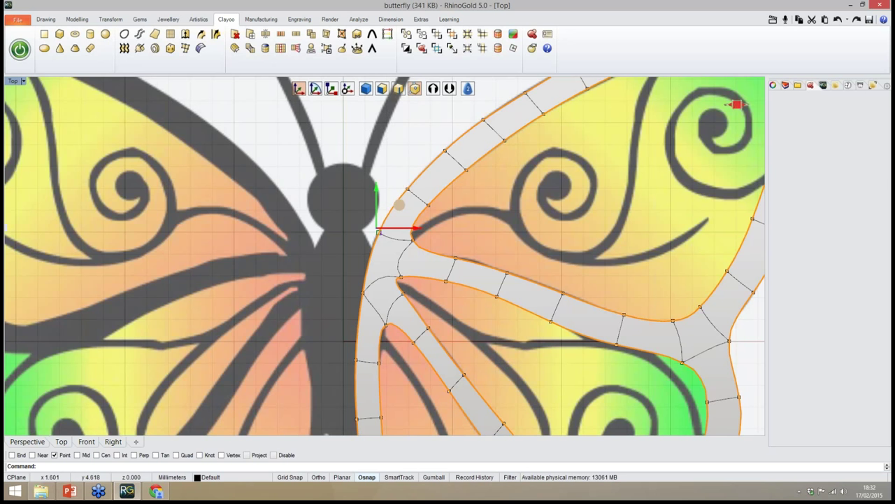
pyautogui.scroll(-6, 379, 241)
pyautogui.moveTo(386, 269); pyautogui.dragTo(319, 227, button='right')
pyautogui.scroll(-4, 315, 239)
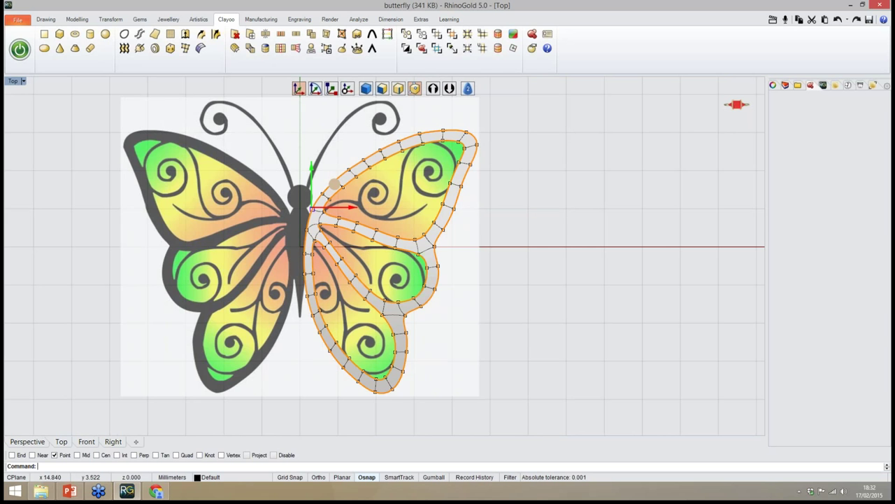
# Start a Smart Curve on the centre line at the top of the butterfly's head, at 0, 8.2, using grid snap
pyautogui.moveTo(412, 220); pyautogui.dragTo(448, 247, button='right')
pyautogui.scroll(2, 342, 194)
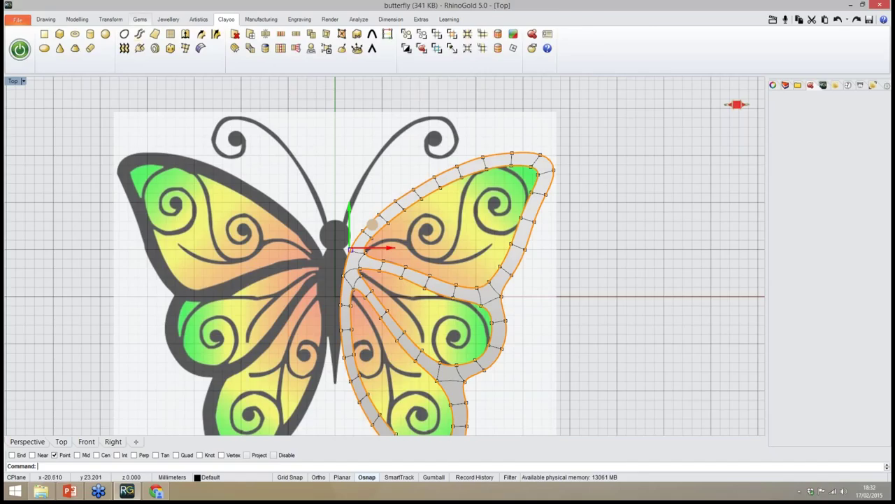
pyautogui.click(47, 20)
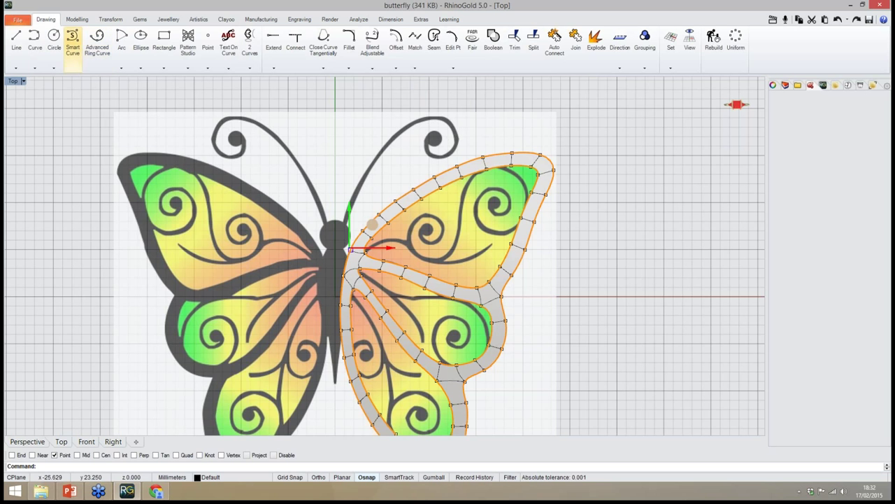
pyautogui.click(73, 46)
pyautogui.moveTo(243, 277); pyautogui.dragTo(172, 216, button='right')
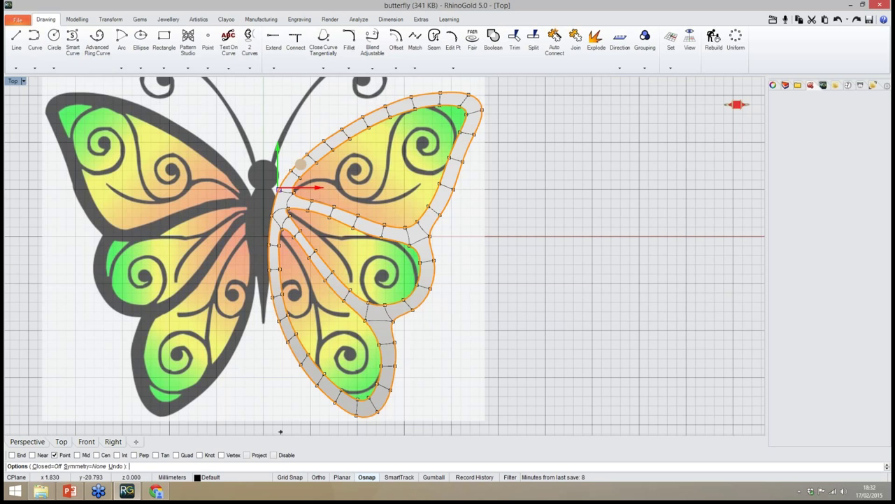
pyautogui.click(289, 477)
pyautogui.moveTo(263, 170); pyautogui.dragTo(266, 204, button='right')
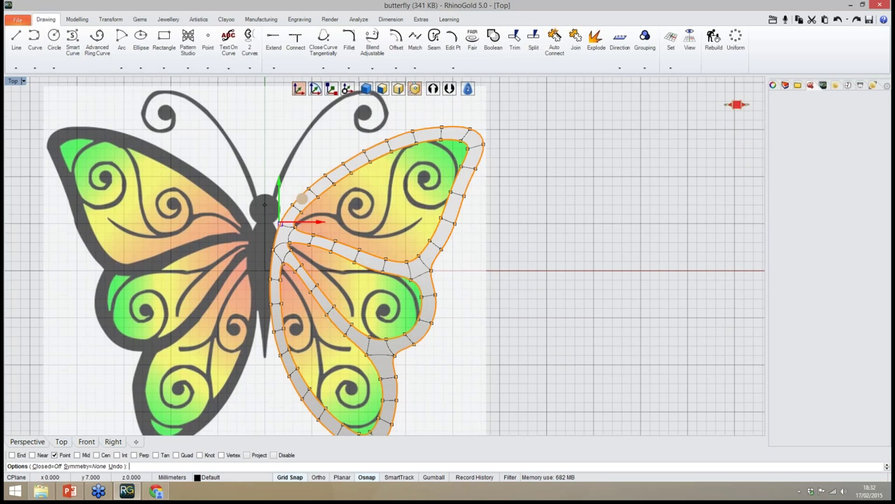
pyautogui.scroll(15, 265, 200)
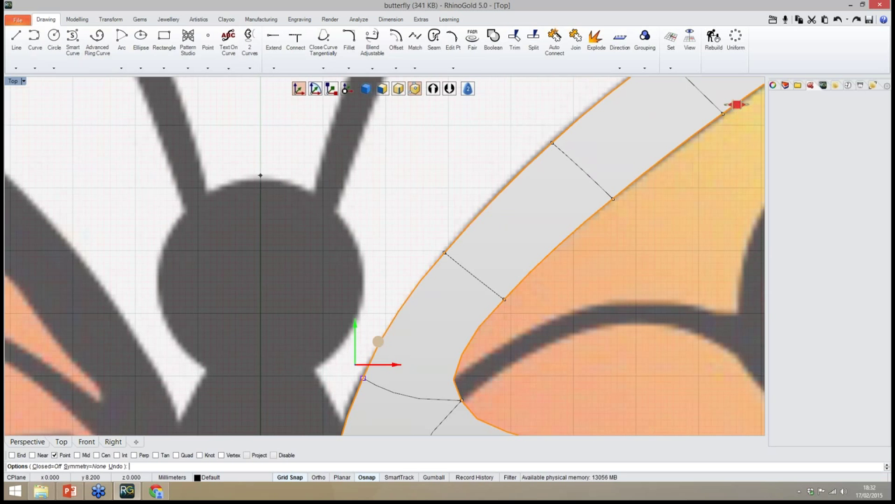
pyautogui.click(289, 477)
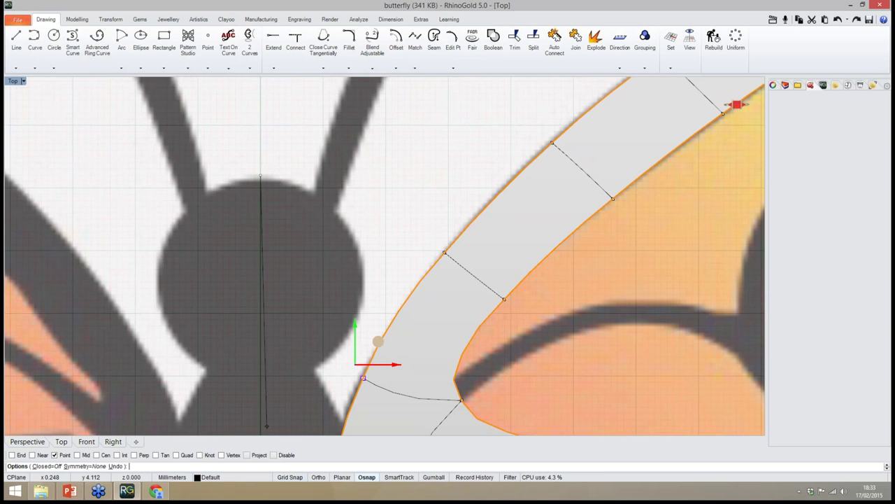
# Trace the left side of the butterfly's head and body down to the tail tip with grid snap off
pyautogui.scroll(-8, 263, 179)
pyautogui.moveTo(264, 235); pyautogui.dragTo(277, 172, button='right')
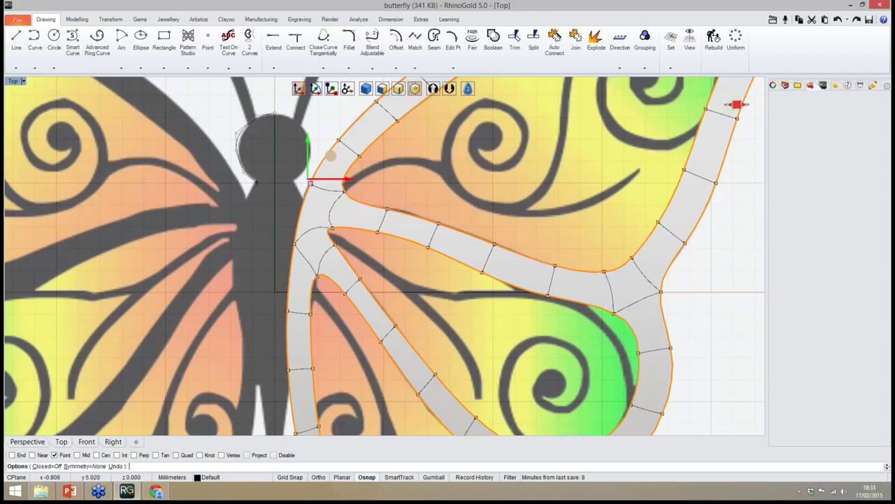
pyautogui.click(257, 183)
pyautogui.click(229, 252)
pyautogui.moveTo(241, 312); pyautogui.dragTo(250, 202, button='right')
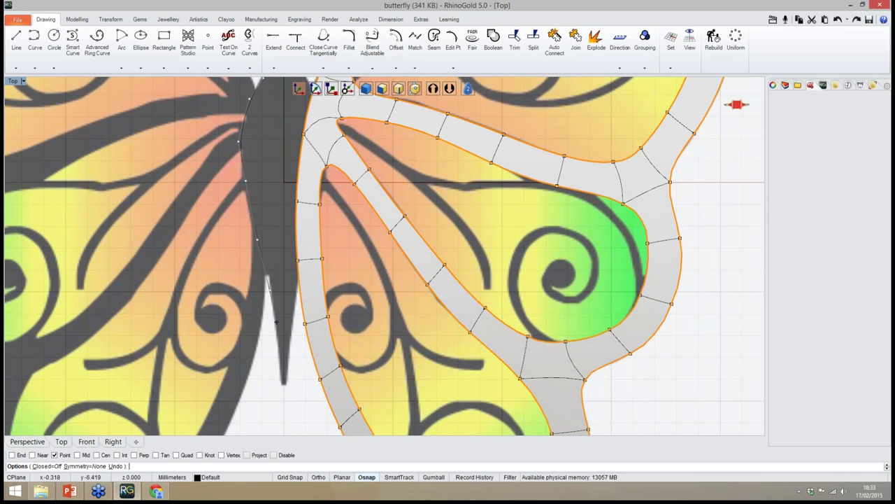
pyautogui.click(279, 346)
pyautogui.moveTo(281, 384); pyautogui.dragTo(270, 303, button='right')
pyautogui.scroll(2, 269, 302)
pyautogui.scroll(2, 269, 301)
pyautogui.click(269, 303)
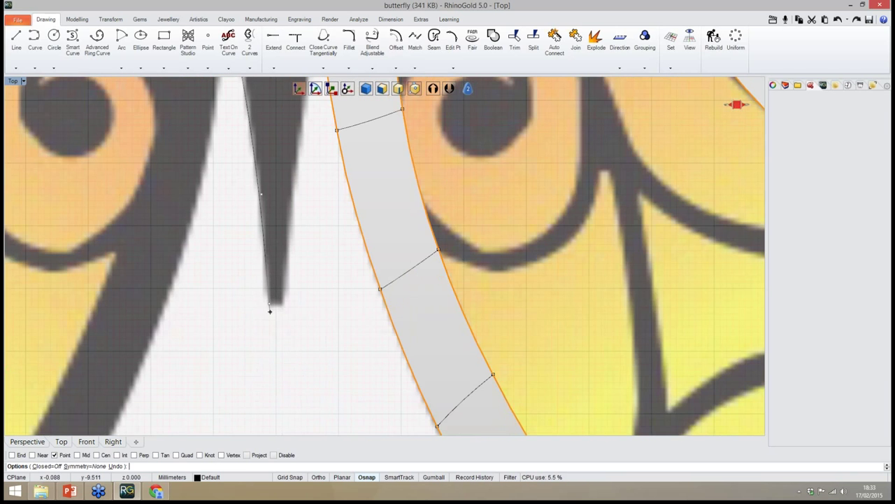
# Finish the body curve on the centre line just below the tail tip with grid snap on
pyautogui.click(290, 477)
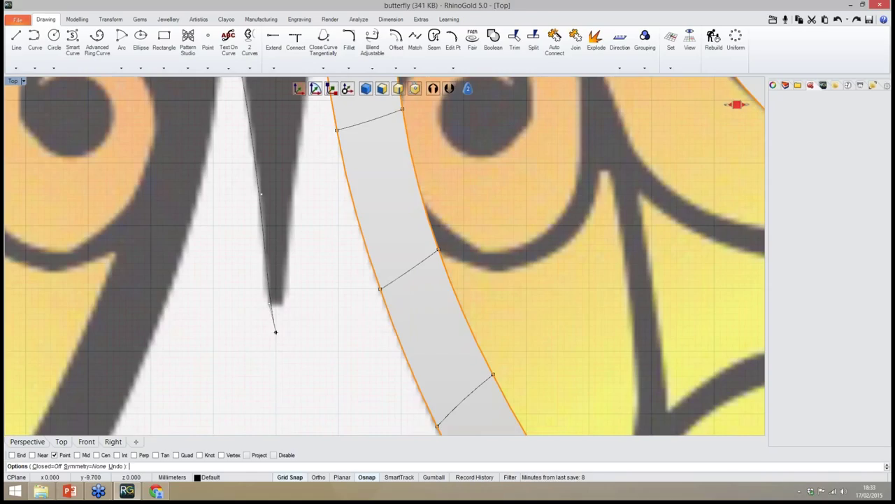
pyautogui.click(276, 325)
pyautogui.rightClick(287, 351)
pyautogui.scroll(-14, 276, 338)
pyautogui.scroll(-3, 277, 350)
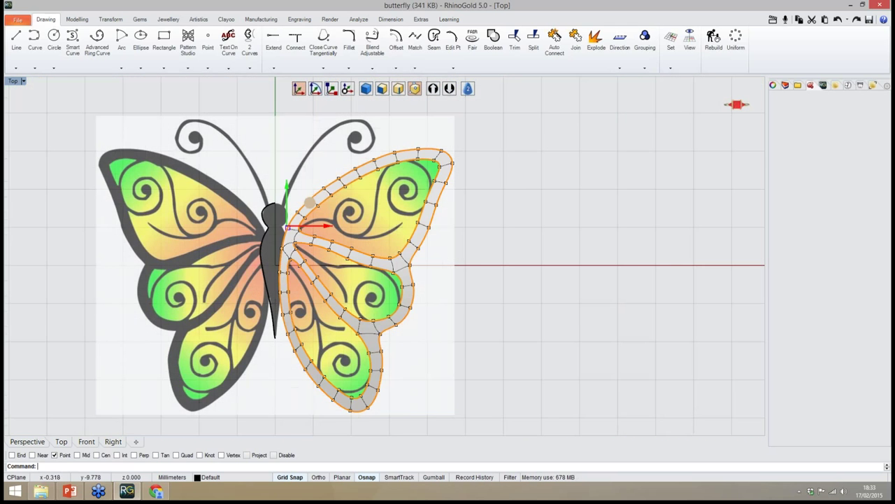
# Unlock the locked butterfly reference picture in the perspective view
pyautogui.click(28, 442)
pyautogui.moveTo(216, 374); pyautogui.dragTo(257, 315, button='right')
pyautogui.press('Escape')
pyautogui.scroll(-4, 259, 315)
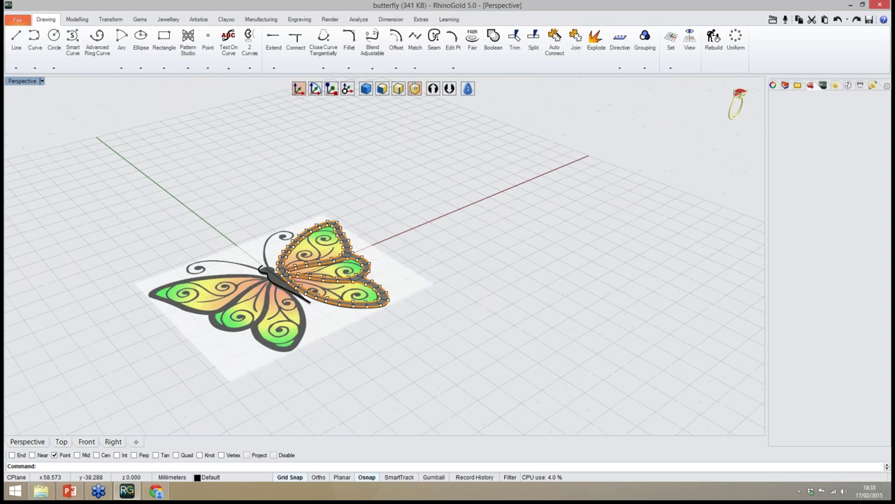
pyautogui.moveTo(727, 133)
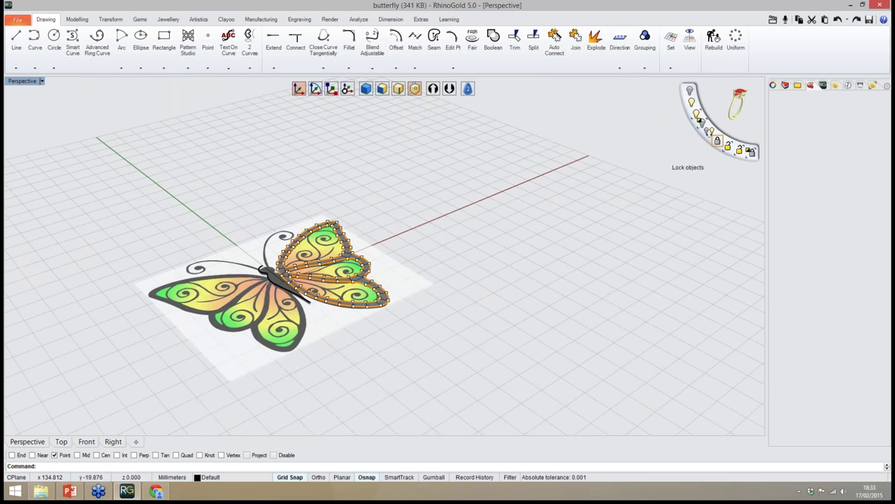
pyautogui.click(727, 147)
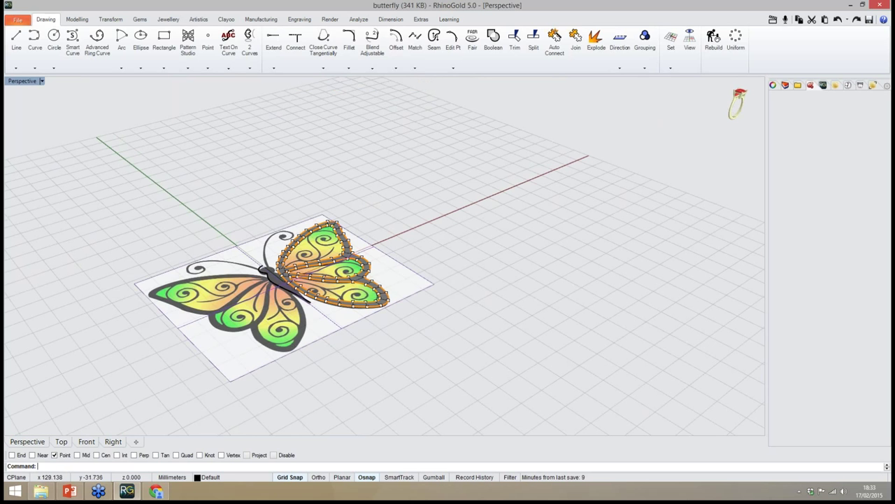
# Move the butterfly reference picture to a new layer and hide that layer
pyautogui.click(785, 86)
pyautogui.click(774, 95)
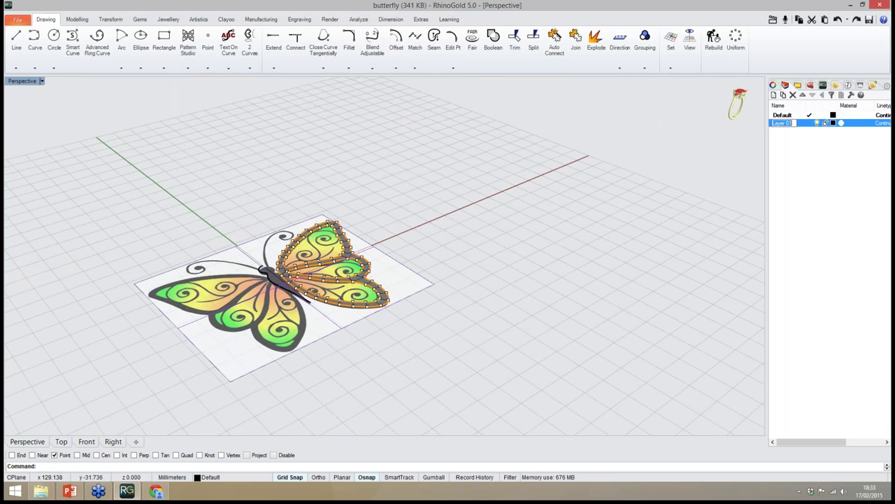
pyautogui.rightClick(783, 124)
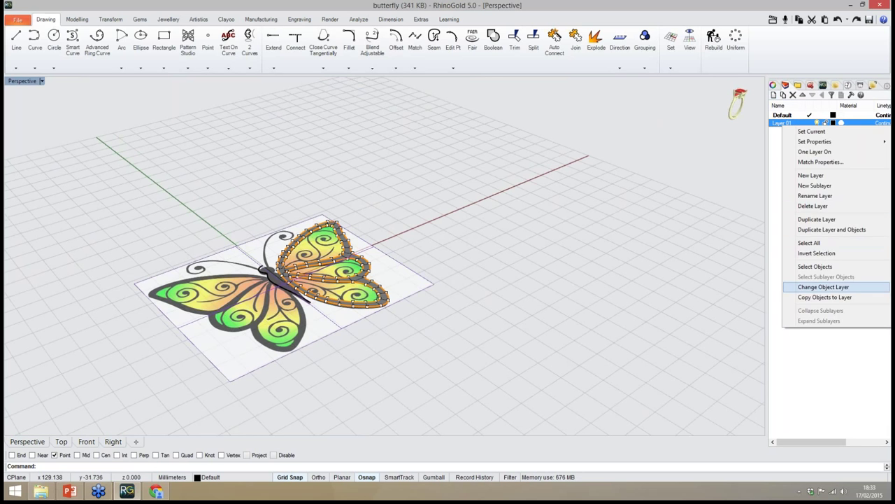
pyautogui.click(824, 286)
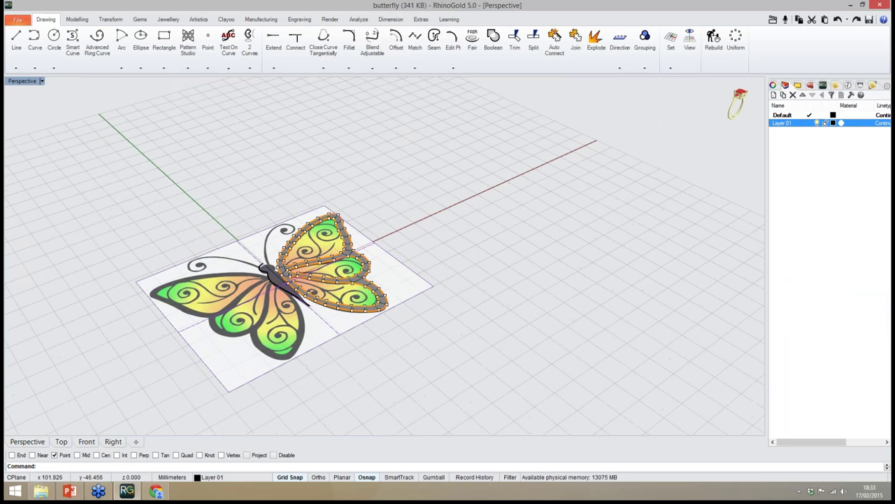
pyautogui.click(817, 123)
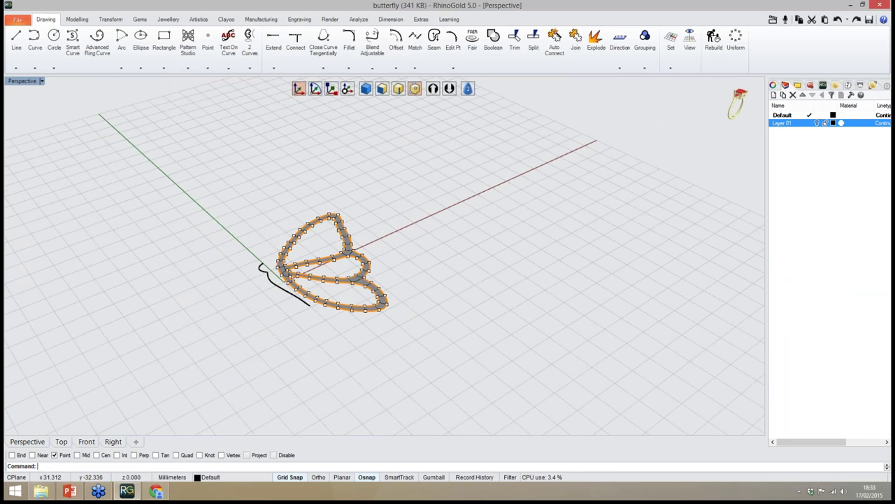
# Leave vertex editing on the wing frame so that whole objects can be selected
pyautogui.moveTo(298, 264)
pyautogui.mouseDown(button='right')
pyautogui.moveTo(280, 281)
pyautogui.moveTo(287, 250)
pyautogui.mouseUp(button='right')
pyautogui.scroll(7, 278, 280)
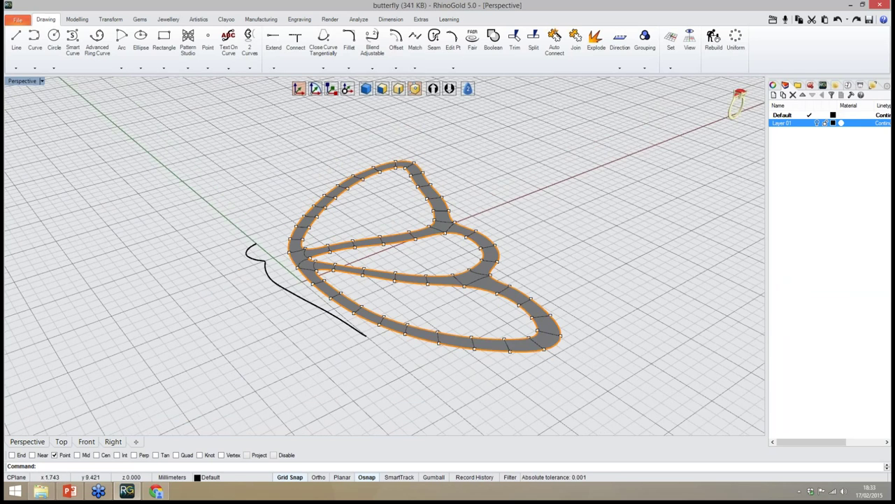
pyautogui.moveTo(287, 251); pyautogui.dragTo(268, 266, button='right')
pyautogui.moveTo(381, 308); pyautogui.dragTo(448, 334, button='right')
pyautogui.scroll(7, 392, 270)
pyautogui.scroll(-2, 424, 315)
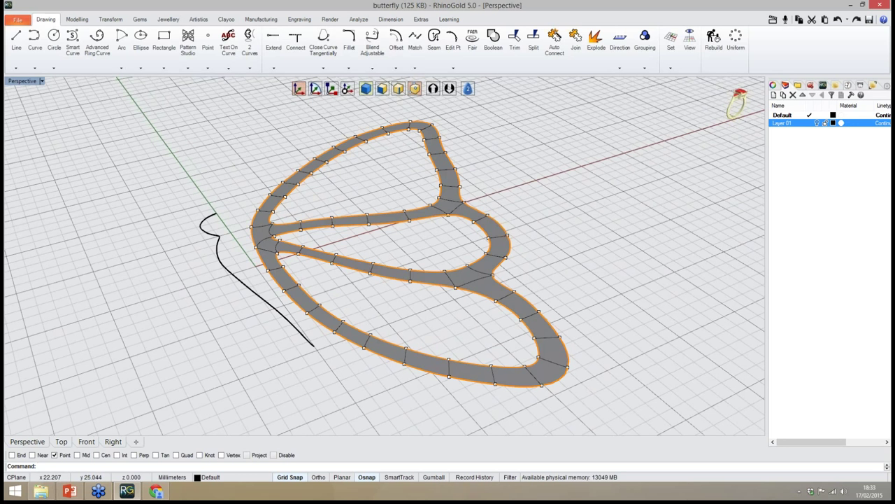
pyautogui.press('Escape')
pyautogui.press('Escape')
pyautogui.moveTo(416, 225); pyautogui.dragTo(437, 223, button='right')
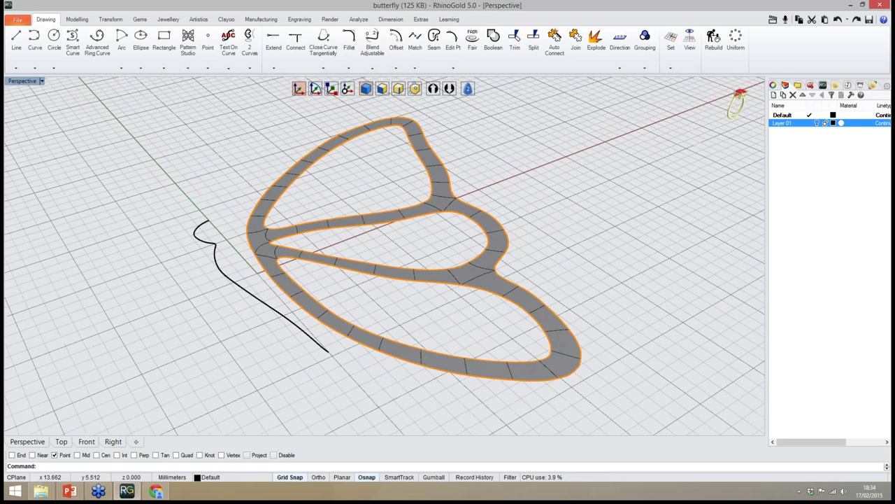
# Shell the whole flat wing frame into a solid with a distance of 1.6
pyautogui.click(296, 170)
pyautogui.moveTo(342, 256); pyautogui.dragTo(202, 224, button='right')
pyautogui.scroll(-6, 399, 269)
pyautogui.scroll(6, 308, 270)
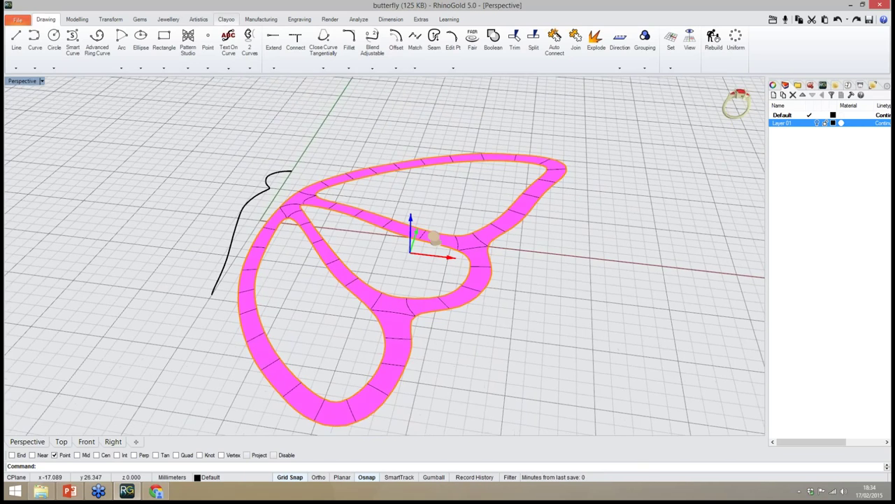
pyautogui.click(226, 20)
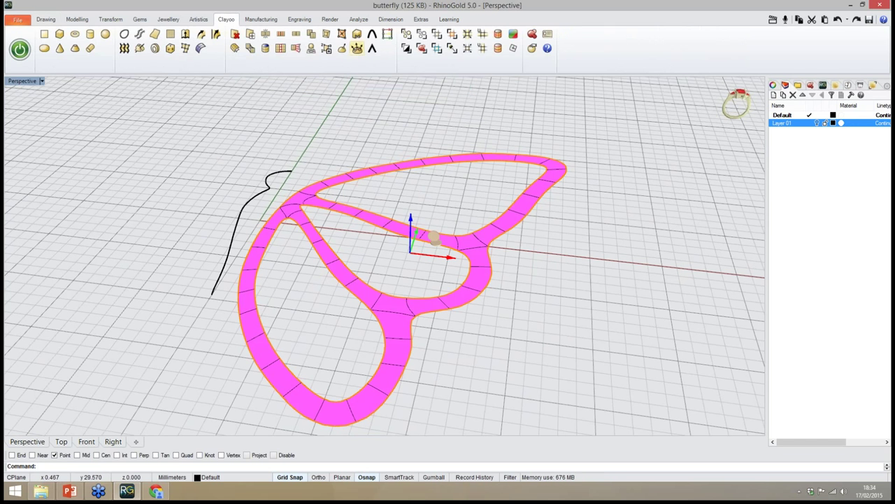
pyautogui.click(357, 35)
pyautogui.moveTo(385, 247); pyautogui.dragTo(455, 241, button='right')
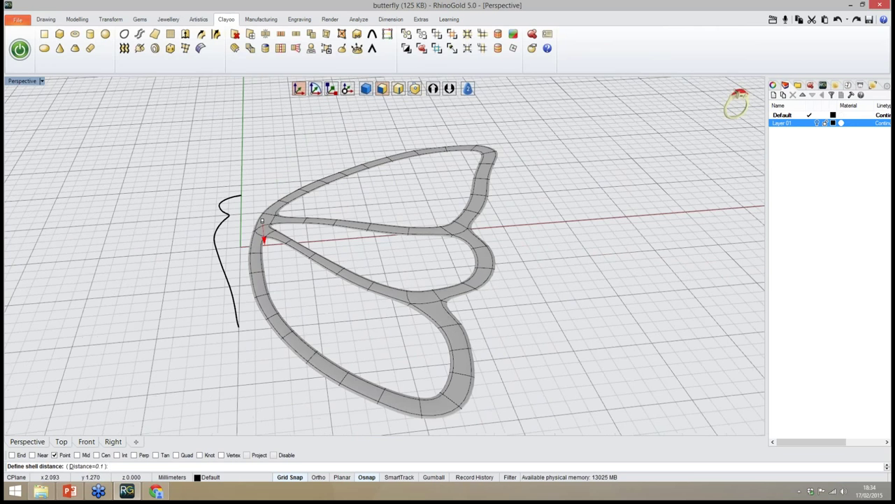
pyautogui.moveTo(264, 239); pyautogui.dragTo(266, 254)
pyautogui.moveTo(305, 280); pyautogui.dragTo(374, 202, button='right')
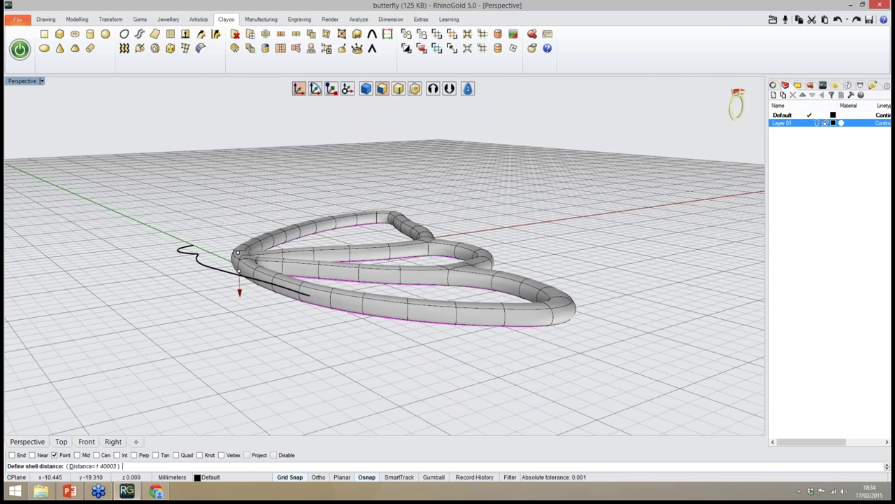
pyautogui.write('.6')
pyautogui.press('Return')
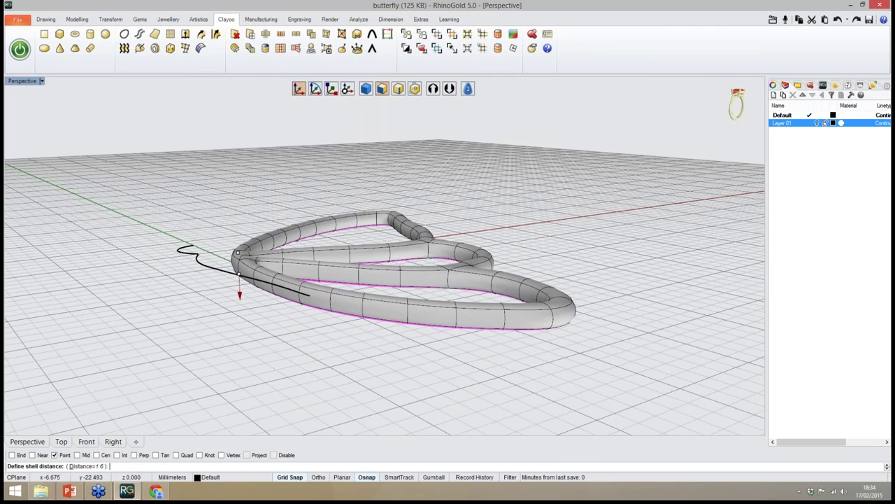
pyautogui.press('Return')
# Examine the thickened wing frame from several angles and close up around its junctions
pyautogui.moveTo(357, 301); pyautogui.dragTo(351, 353, button='right')
pyautogui.scroll(-4, 351, 353)
pyautogui.moveTo(428, 297); pyautogui.dragTo(314, 347, button='right')
pyautogui.scroll(4, 403, 357)
pyautogui.scroll(-2, 392, 350)
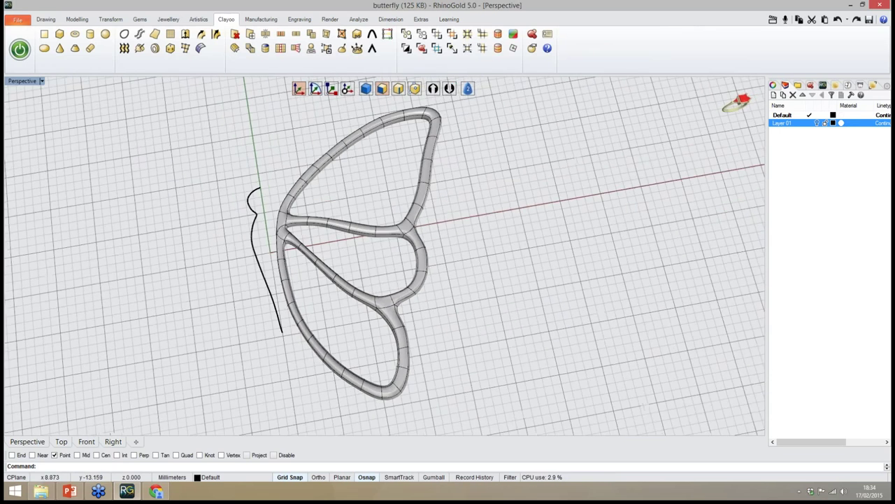
pyautogui.moveTo(385, 343); pyautogui.dragTo(329, 287, button='right')
pyautogui.scroll(2, 378, 241)
pyautogui.scroll(3, 389, 249)
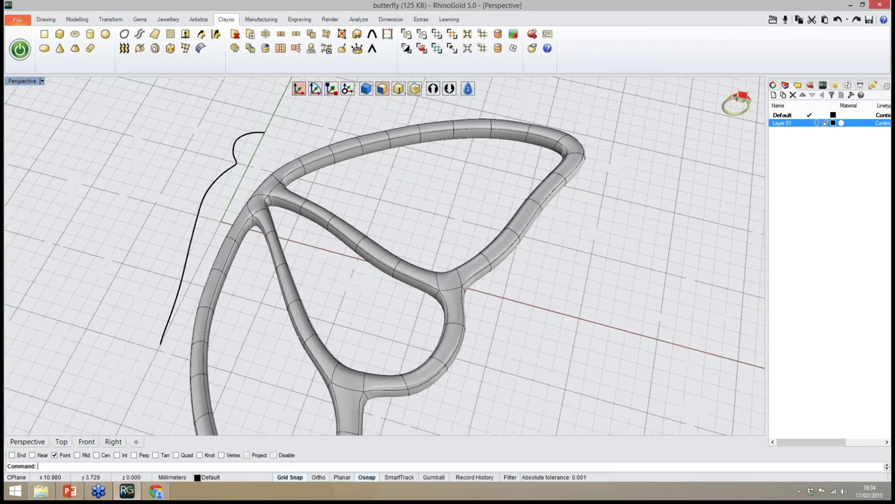
# Inspect the inner walls of the wing frame's openings, orbiting around and zooming in on the upper wing section
pyautogui.moveTo(389, 249); pyautogui.dragTo(315, 243, button='right')
pyautogui.scroll(-3, 343, 230)
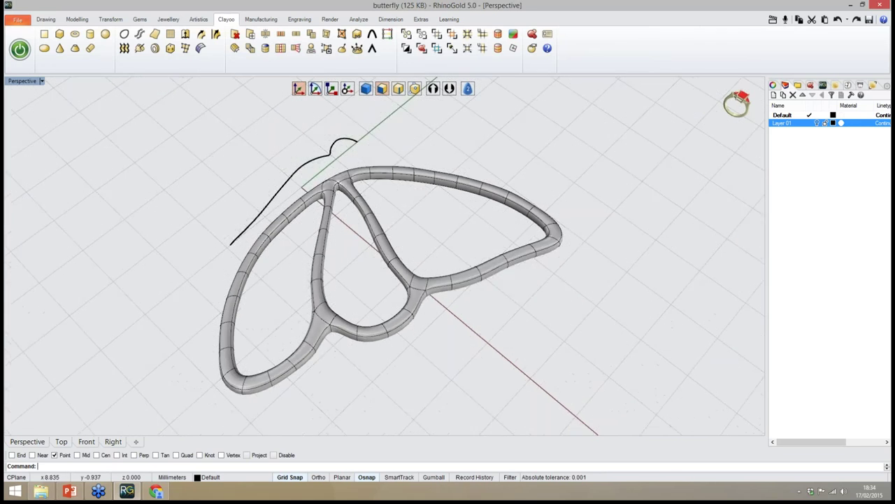
pyautogui.moveTo(493, 235); pyautogui.dragTo(452, 245, button='right')
pyautogui.scroll(5, 430, 210)
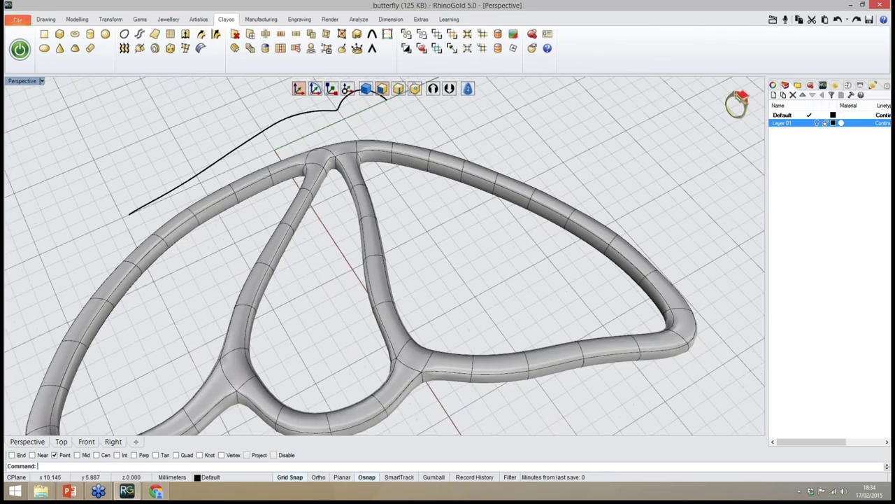
pyautogui.moveTo(375, 329)
pyautogui.mouseDown(button='right')
pyautogui.moveTo(360, 283)
pyautogui.moveTo(379, 343)
pyautogui.mouseUp(button='right')
pyautogui.scroll(-7, 360, 284)
pyautogui.scroll(5, 364, 353)
pyautogui.moveTo(242, 319); pyautogui.dragTo(349, 293, button='right')
pyautogui.scroll(-3, 315, 308)
pyautogui.scroll(8, 309, 160)
pyautogui.moveTo(381, 266); pyautogui.dragTo(303, 291, button='right')
pyautogui.scroll(-5, 303, 290)
pyautogui.scroll(-2, 332, 307)
pyautogui.moveTo(350, 312); pyautogui.dragTo(334, 317, button='right')
pyautogui.scroll(7, 334, 316)
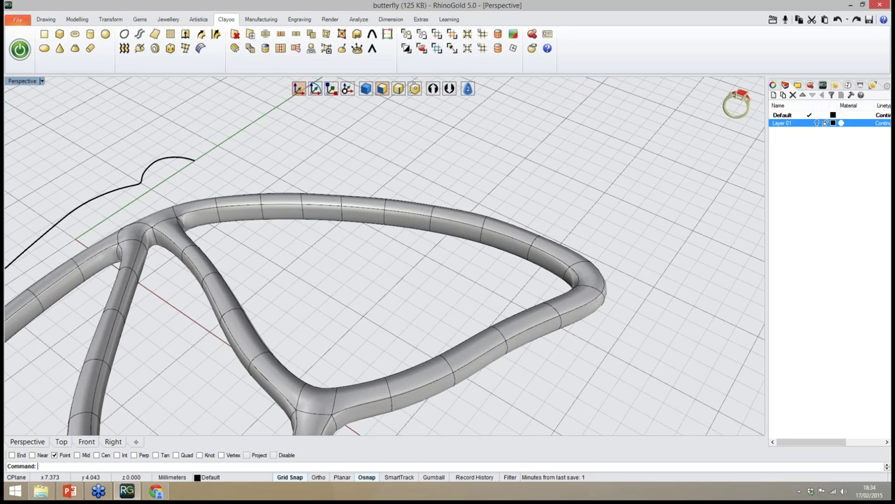
pyautogui.moveTo(399, 293); pyautogui.dragTo(396, 271, button='right')
pyautogui.scroll(-2, 424, 301)
# Divide the complete loop of faces lining the inside of the upper wing opening
pyautogui.click(350, 221)
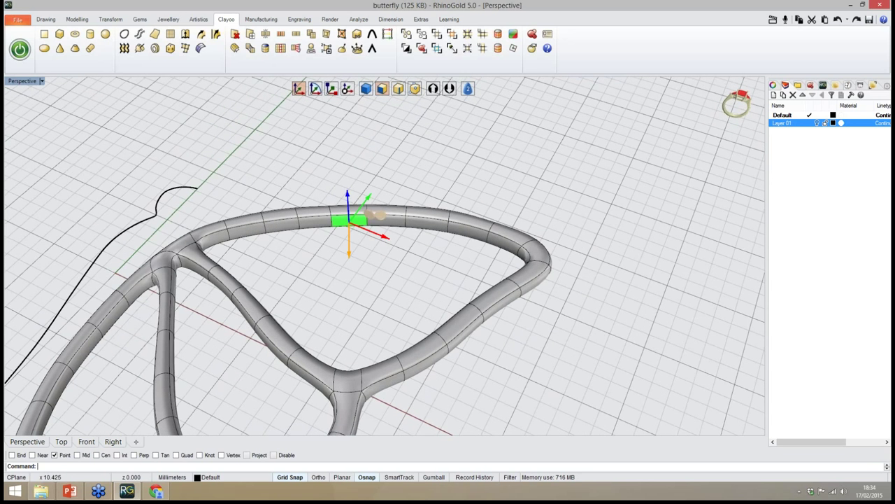
pyautogui.moveTo(348, 245); pyautogui.dragTo(395, 269, button='right')
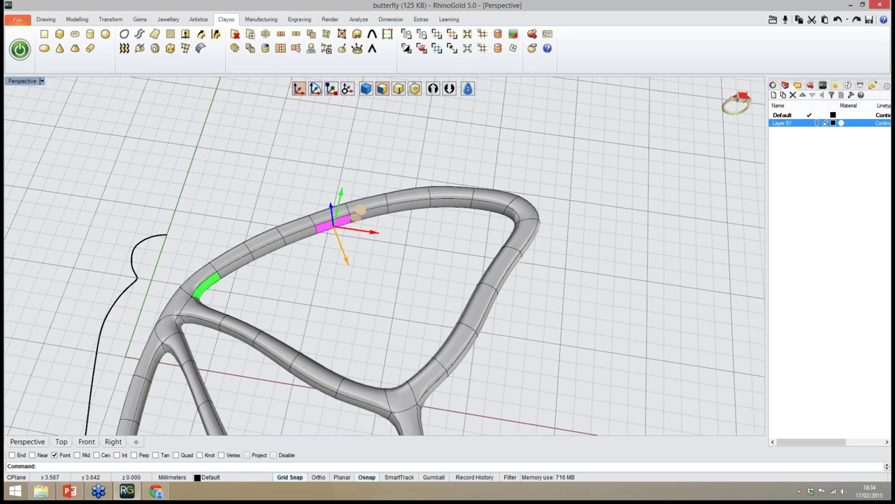
pyautogui.moveTo(348, 306); pyautogui.dragTo(340, 290, button='right')
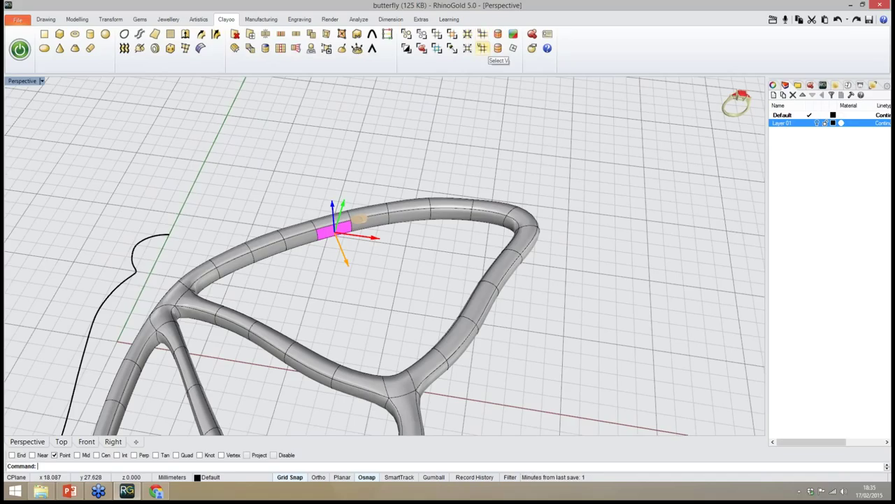
pyautogui.click(483, 49)
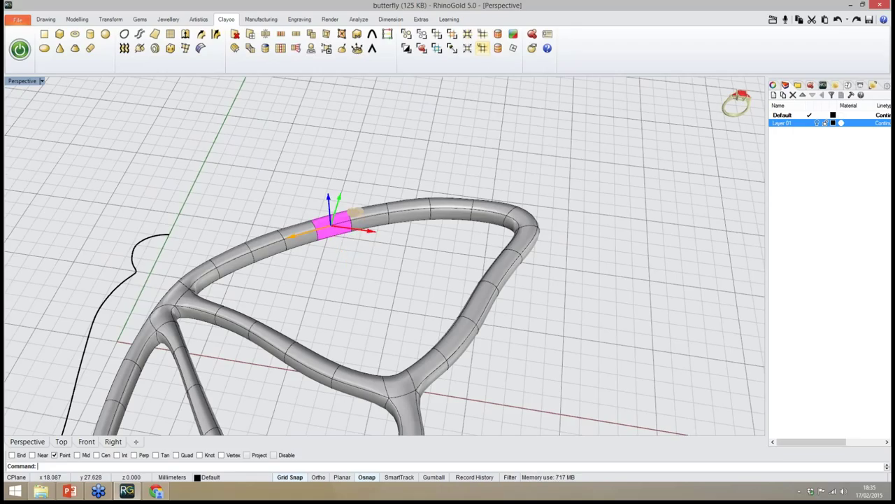
pyautogui.click(482, 48)
pyautogui.moveTo(279, 184)
pyautogui.mouseDown(button='right')
pyautogui.moveTo(427, 228)
pyautogui.moveTo(580, 168)
pyautogui.moveTo(441, 231)
pyautogui.moveTo(364, 171)
pyautogui.moveTo(304, 152)
pyautogui.moveTo(286, 182)
pyautogui.mouseUp(button='right')
pyautogui.scroll(-4, 304, 152)
pyautogui.scroll(2, 285, 182)
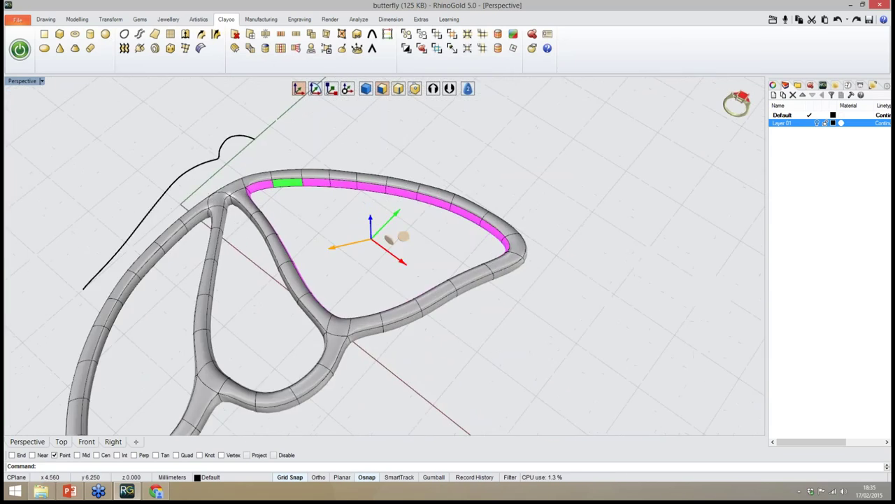
pyautogui.scroll(5, 287, 183)
pyautogui.moveTo(378, 224); pyautogui.dragTo(433, 218, button='right')
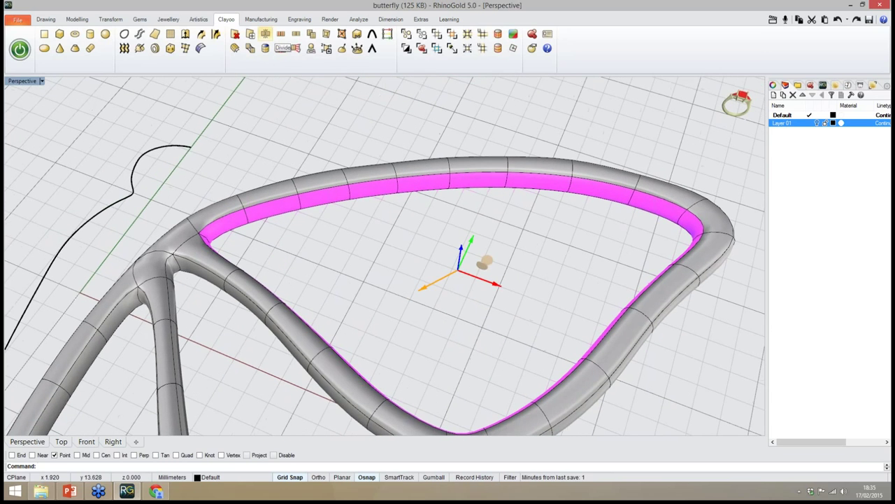
pyautogui.click(267, 36)
# Delete the lower loop of divided faces running around the inside of the upper wing opening
pyautogui.moveTo(400, 301); pyautogui.dragTo(567, 301, button='right')
pyautogui.moveTo(308, 235); pyautogui.dragTo(418, 179, button='right')
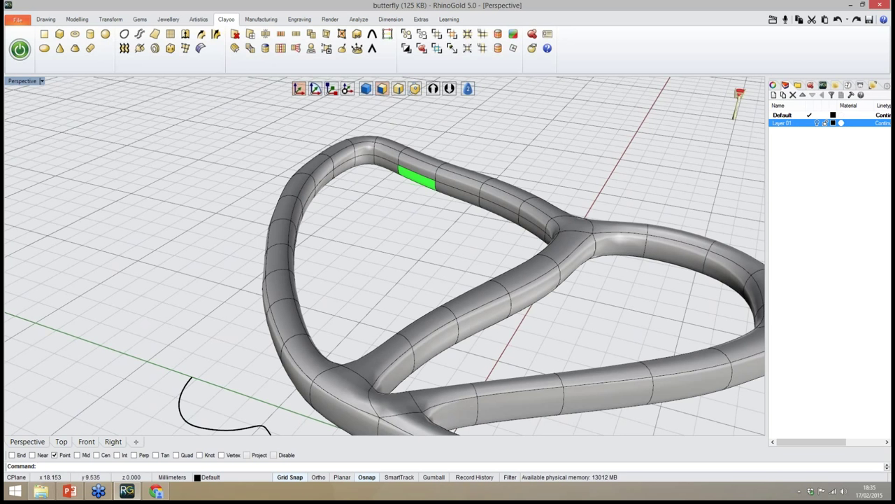
pyautogui.click(416, 179)
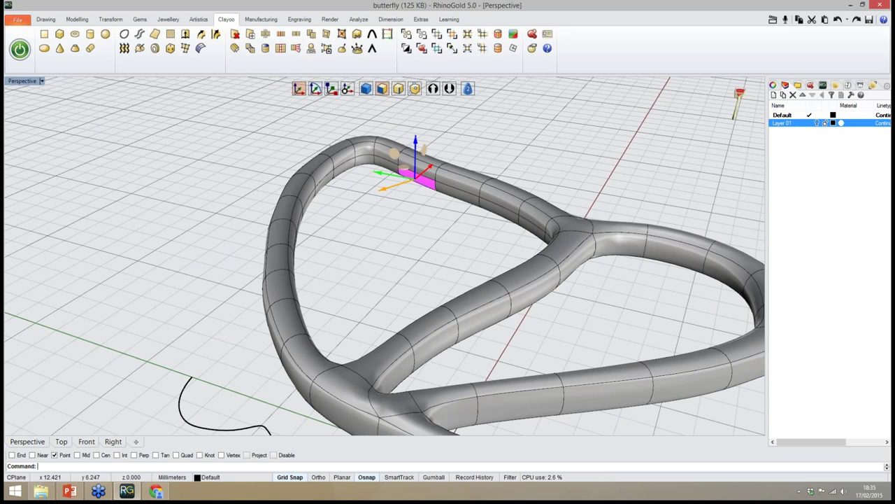
pyautogui.moveTo(476, 223); pyautogui.dragTo(402, 221, button='right')
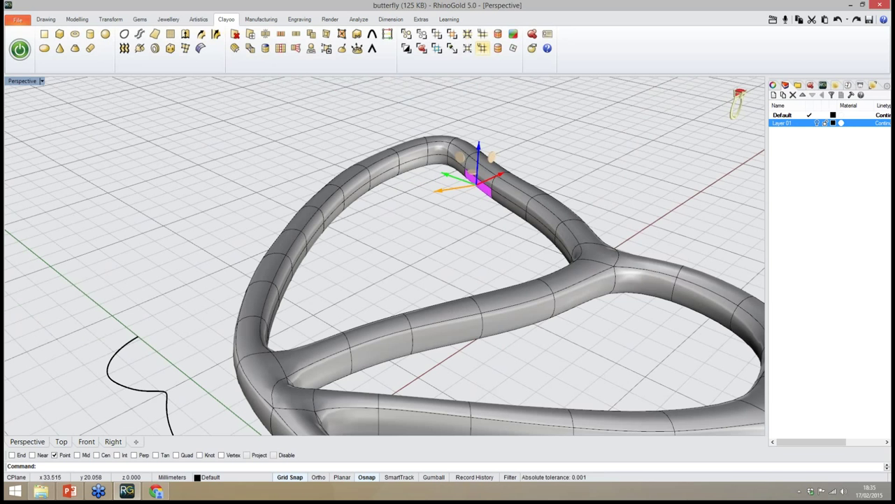
pyautogui.click(482, 34)
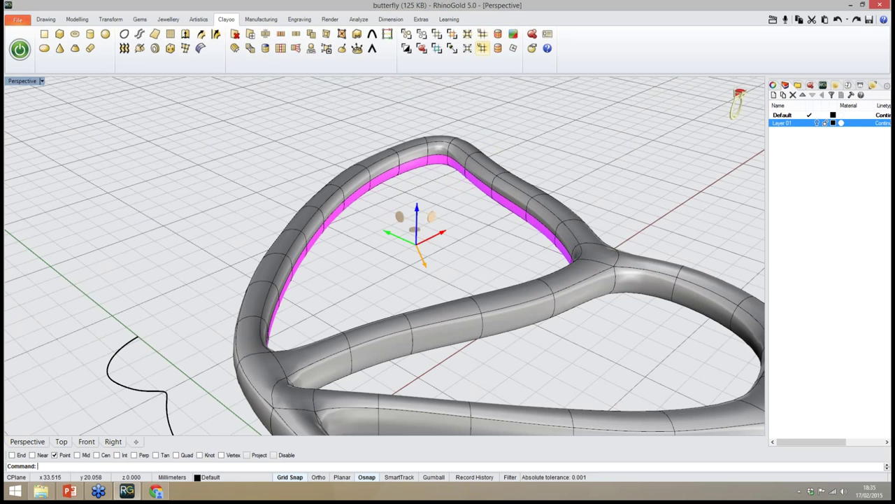
pyautogui.moveTo(456, 270); pyautogui.dragTo(552, 296, button='right')
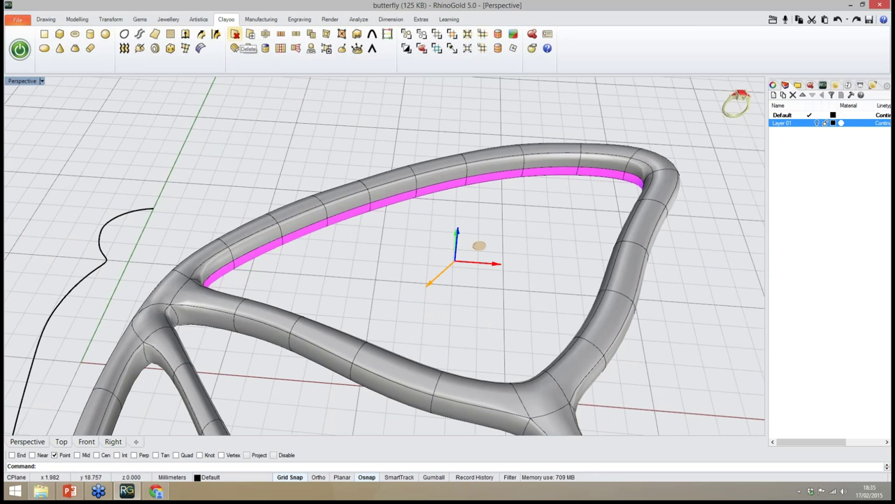
pyautogui.click(235, 35)
pyautogui.moveTo(350, 225); pyautogui.dragTo(283, 232, button='right')
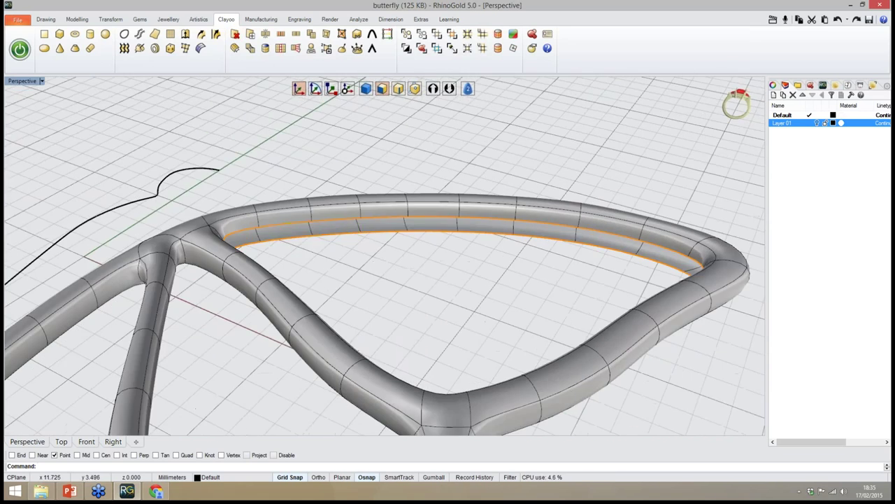
# Extrude the naked edges around the gap on the inside of the upper wing opening
pyautogui.moveTo(448, 231); pyautogui.dragTo(350, 208, button='right')
pyautogui.scroll(3, 340, 199)
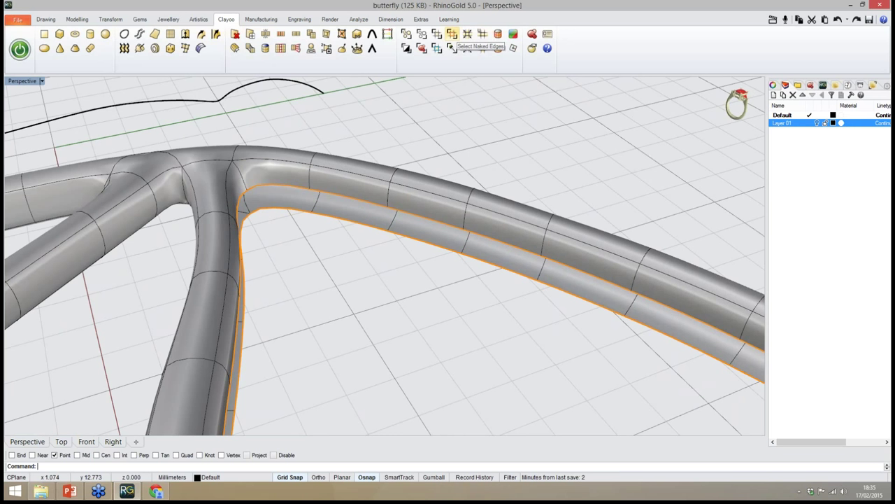
pyautogui.click(452, 34)
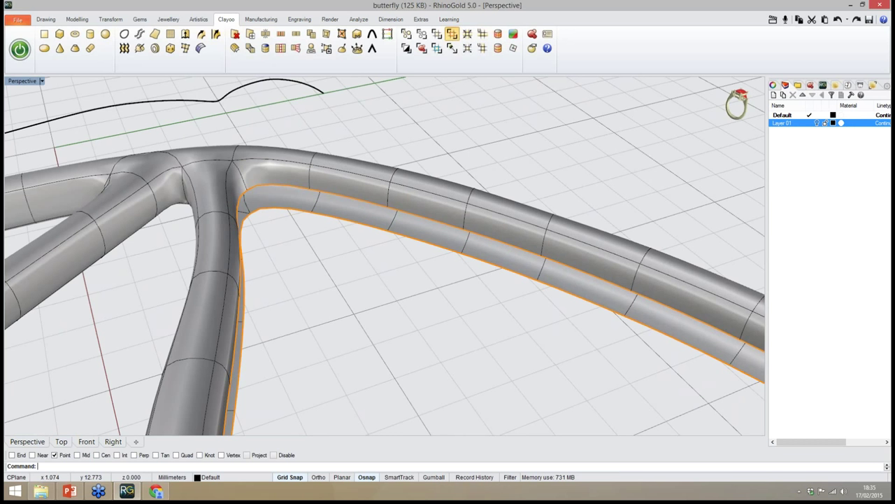
pyautogui.moveTo(518, 266); pyautogui.dragTo(588, 363, button='right')
pyautogui.scroll(-7, 324, 211)
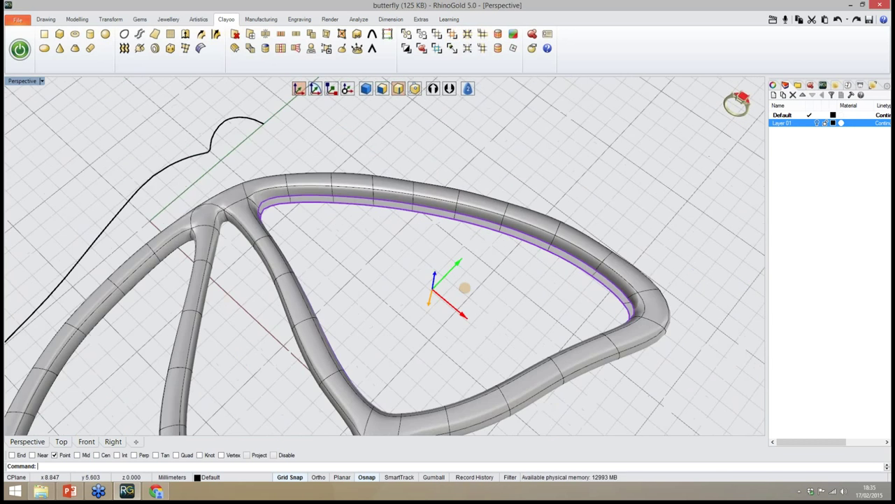
pyautogui.moveTo(336, 217); pyautogui.dragTo(519, 303, button='right')
pyautogui.scroll(2, 486, 298)
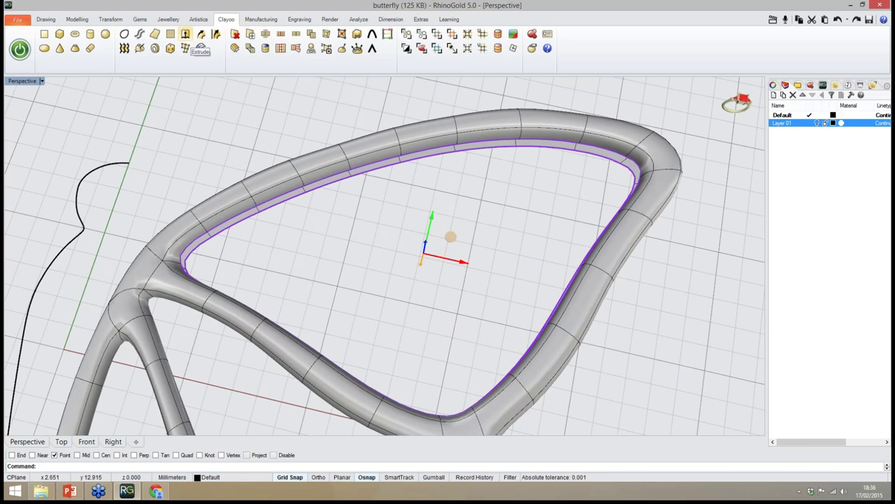
pyautogui.click(186, 33)
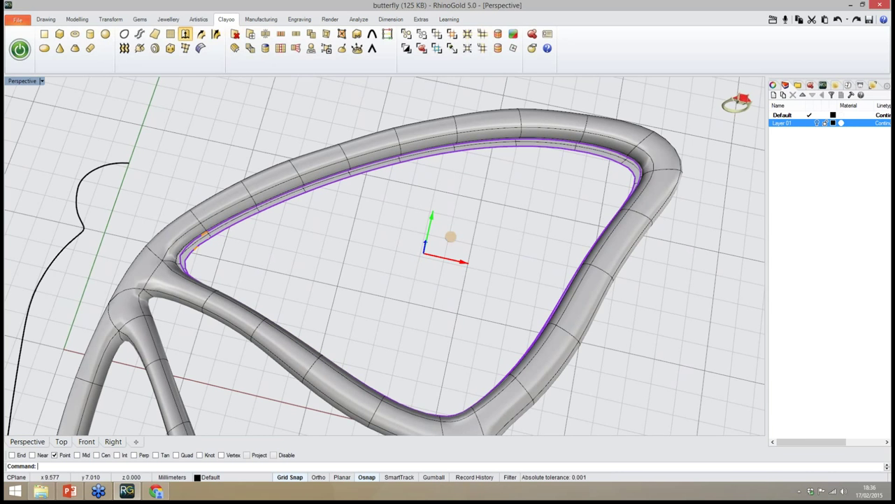
pyautogui.moveTo(336, 237); pyautogui.dragTo(361, 277, button='right')
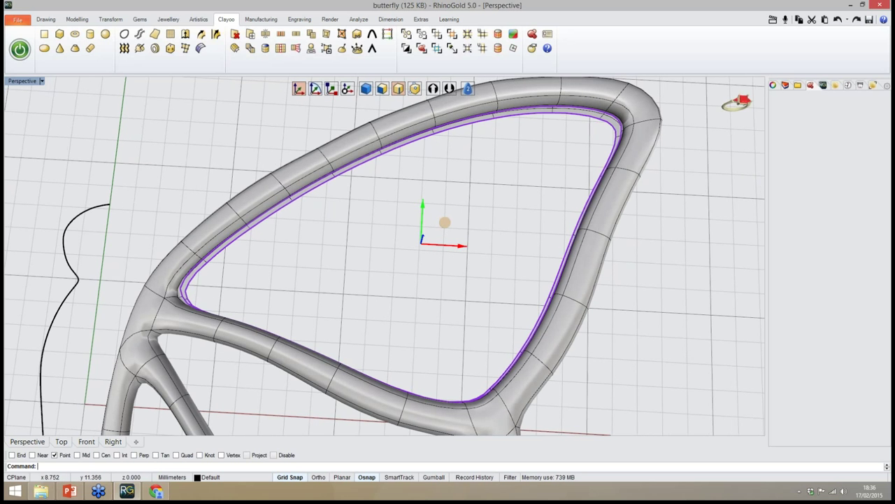
# Scale the extruded edges uniformly inward in the top view, forming a band inside the upper wing opening
pyautogui.click(331, 89)
pyautogui.moveTo(357, 256); pyautogui.dragTo(349, 252, button='right')
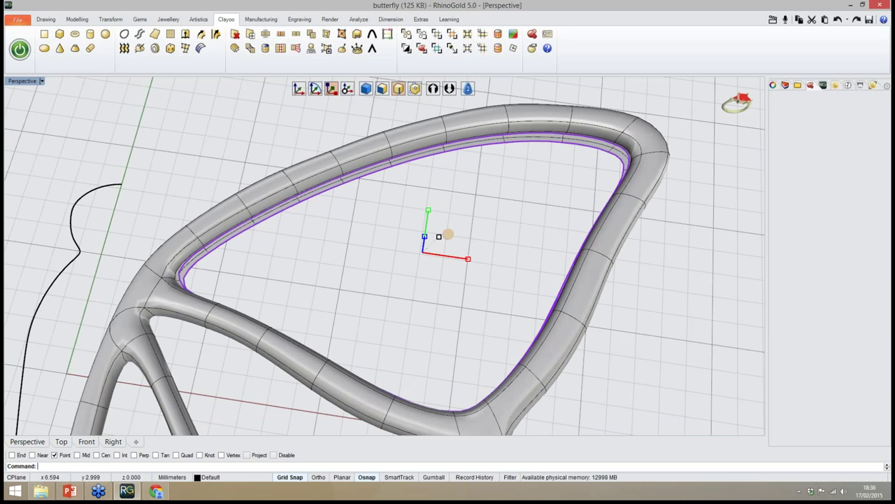
pyautogui.click(62, 442)
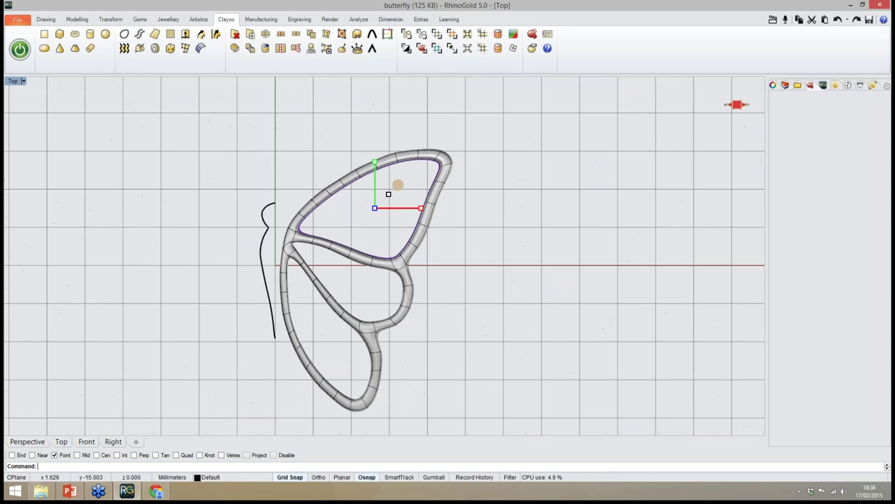
pyautogui.moveTo(359, 238); pyautogui.dragTo(339, 304, button='right')
pyautogui.scroll(6, 340, 305)
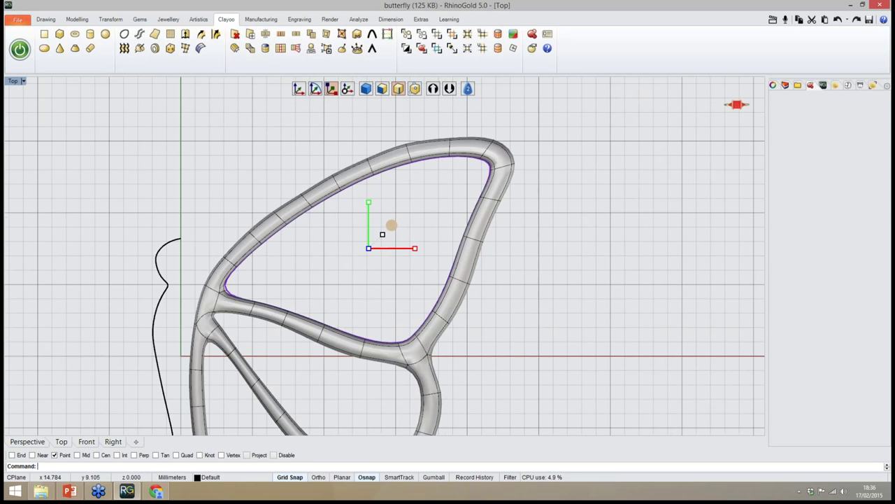
pyautogui.keyDown('alt'); pyautogui.moveTo(392, 225); pyautogui.dragTo(388, 231); pyautogui.keyUp('alt')
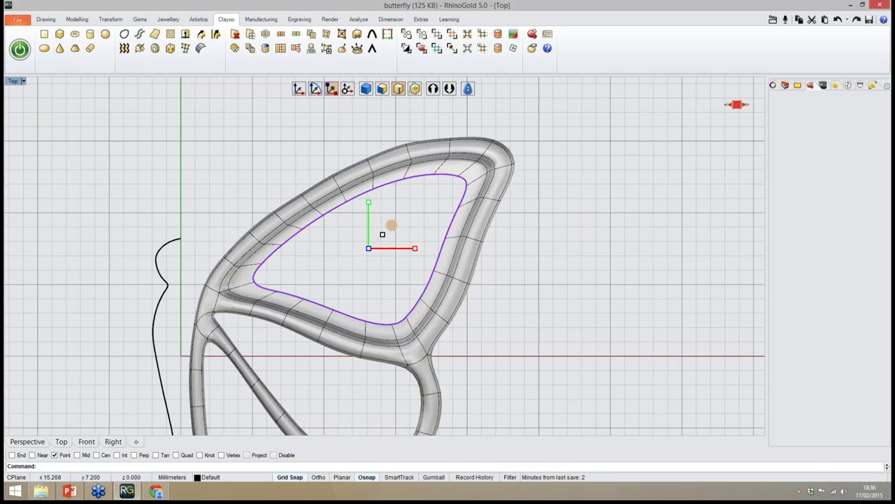
# Extrude the open edges twice more, scaling each extrusion toward the wing section's centre until only a small hole remains
pyautogui.click(185, 34)
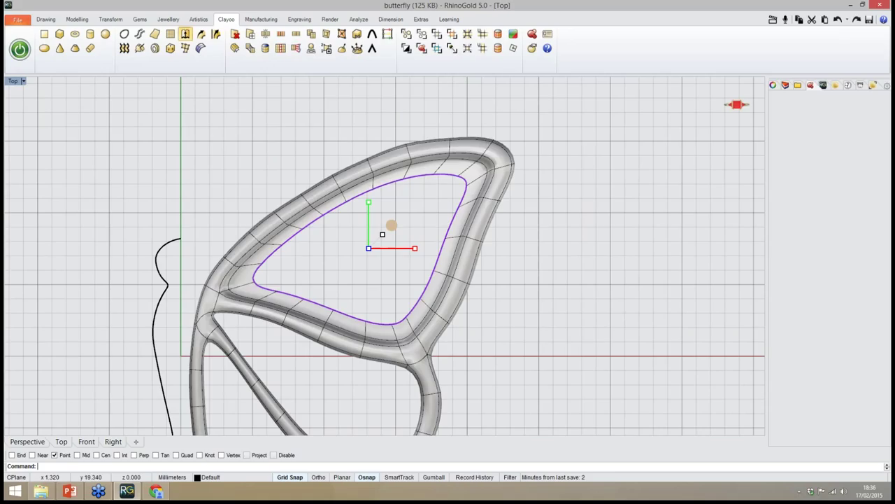
pyautogui.click(186, 33)
pyautogui.moveTo(392, 225); pyautogui.dragTo(379, 240)
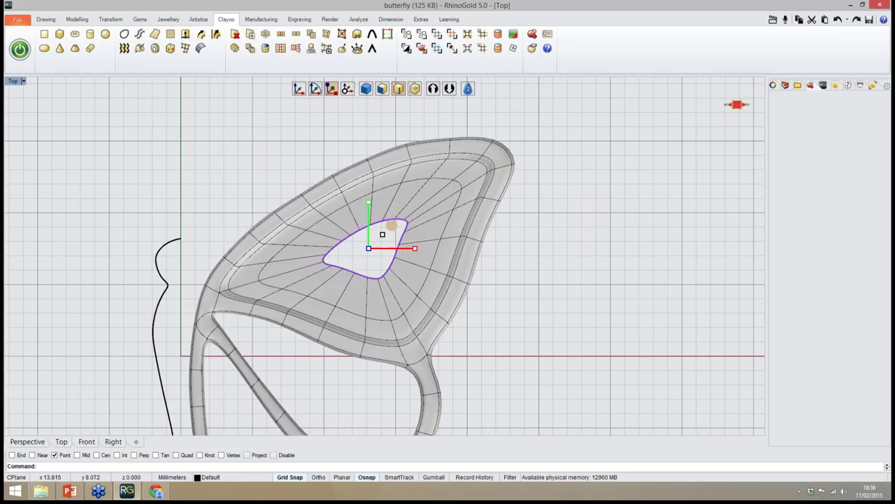
pyautogui.scroll(8, 392, 224)
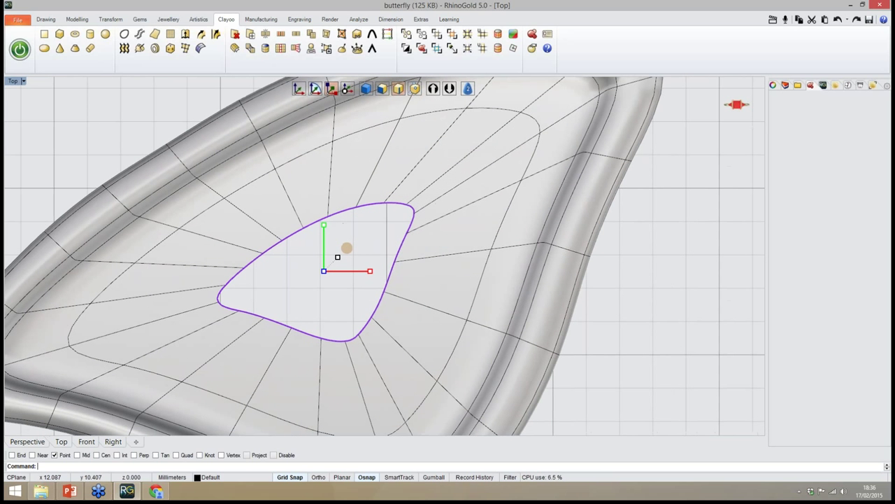
pyautogui.click(185, 34)
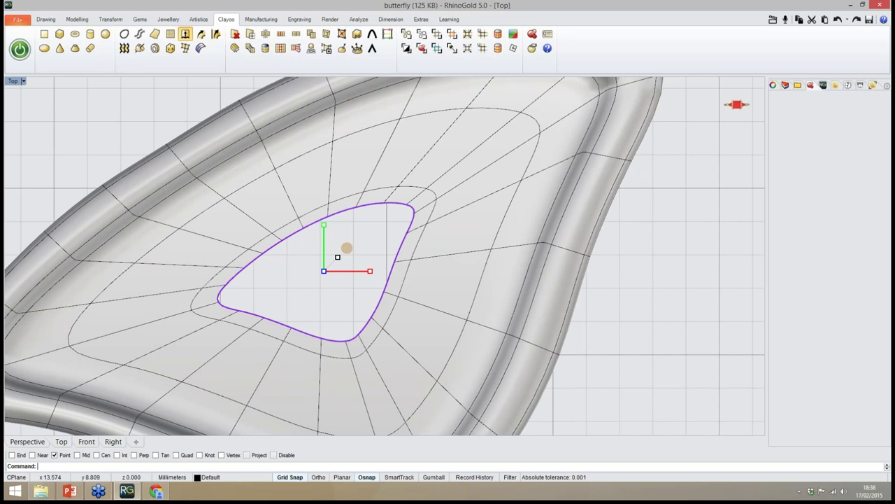
pyautogui.moveTo(347, 247); pyautogui.dragTo(329, 266)
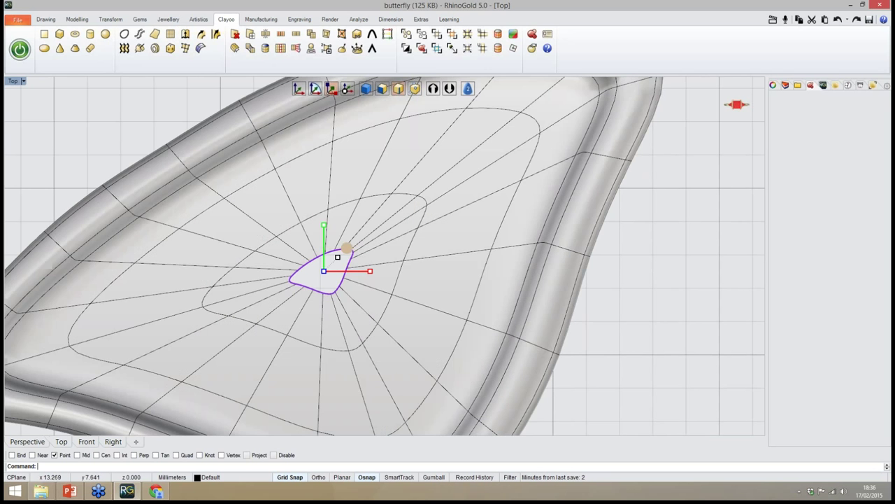
# Collapse the open edge loop of the small hole on the upper wing membrane's top side to a single point
pyautogui.click(27, 441)
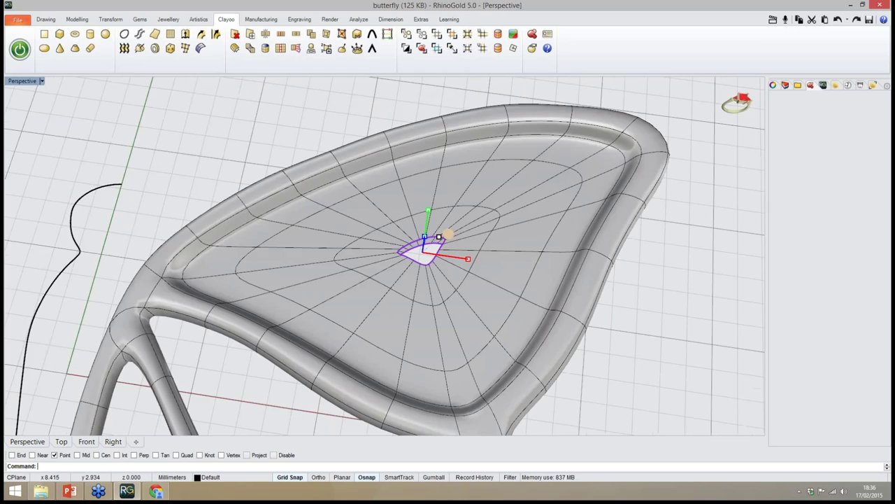
pyautogui.moveTo(370, 294); pyautogui.dragTo(336, 228, button='right')
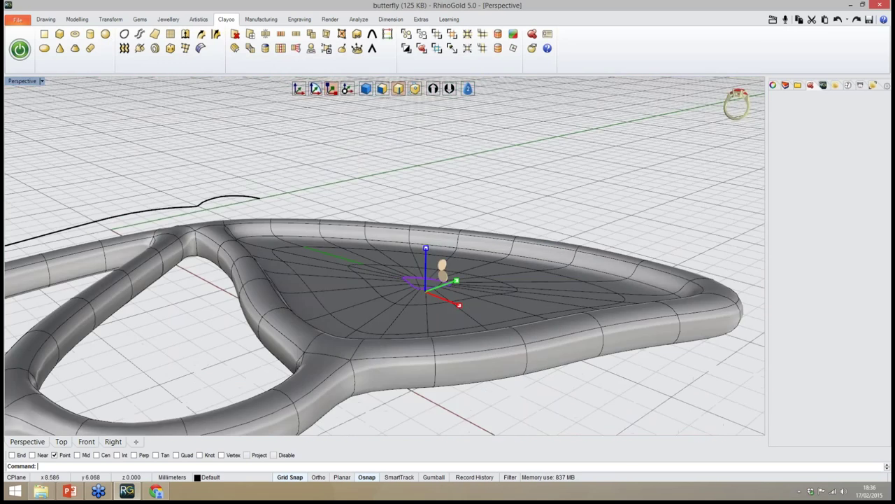
pyautogui.click(483, 412)
pyautogui.moveTo(483, 413); pyautogui.dragTo(437, 371, button='right')
pyautogui.scroll(8, 428, 273)
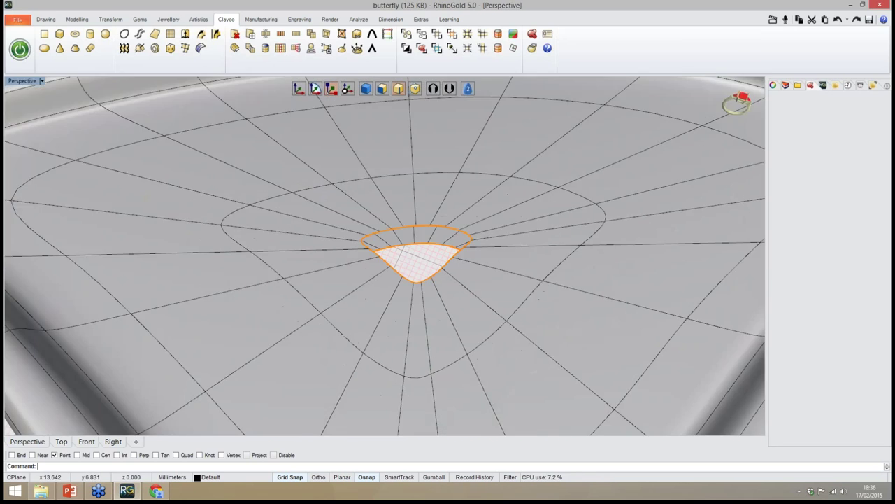
pyautogui.moveTo(428, 273); pyautogui.dragTo(385, 271, button='right')
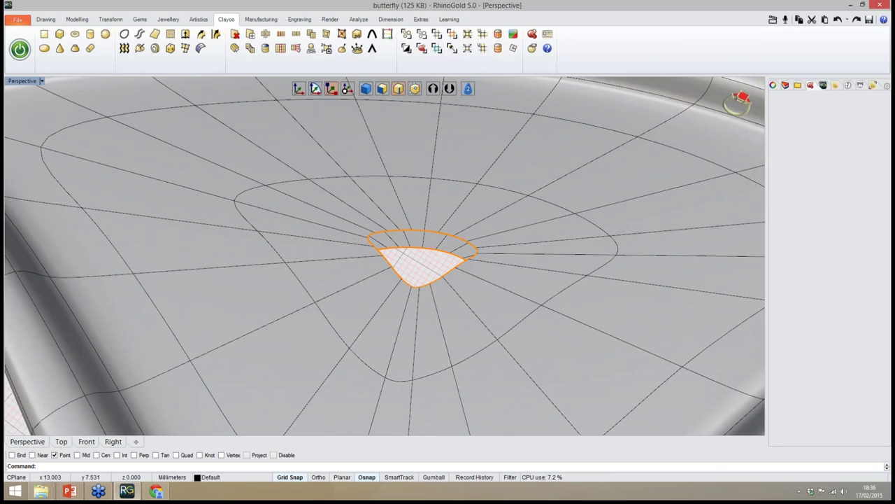
pyautogui.moveTo(418, 231); pyautogui.dragTo(401, 222, button='right')
pyautogui.scroll(6, 416, 238)
pyautogui.click(415, 222)
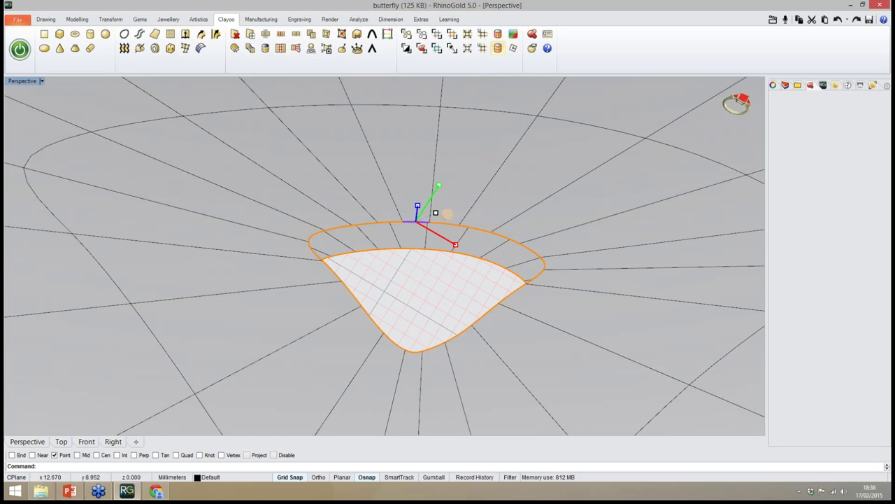
pyautogui.click(498, 48)
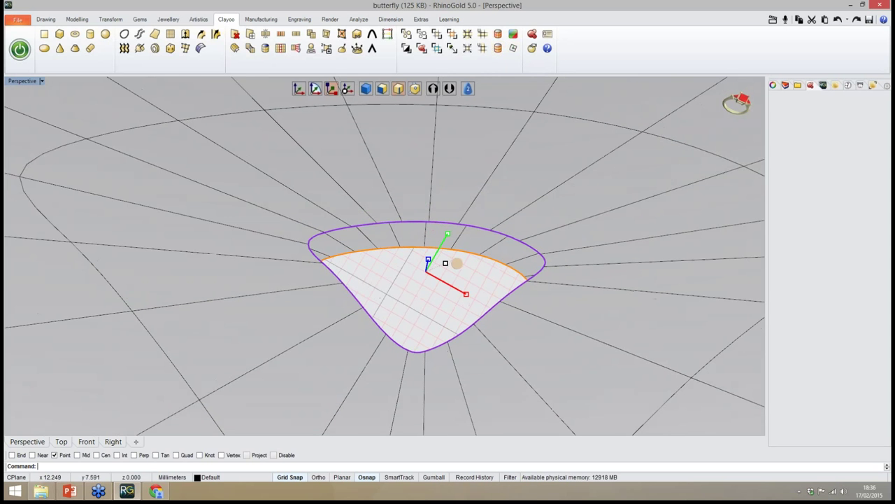
pyautogui.moveTo(435, 175); pyautogui.dragTo(468, 170, button='right')
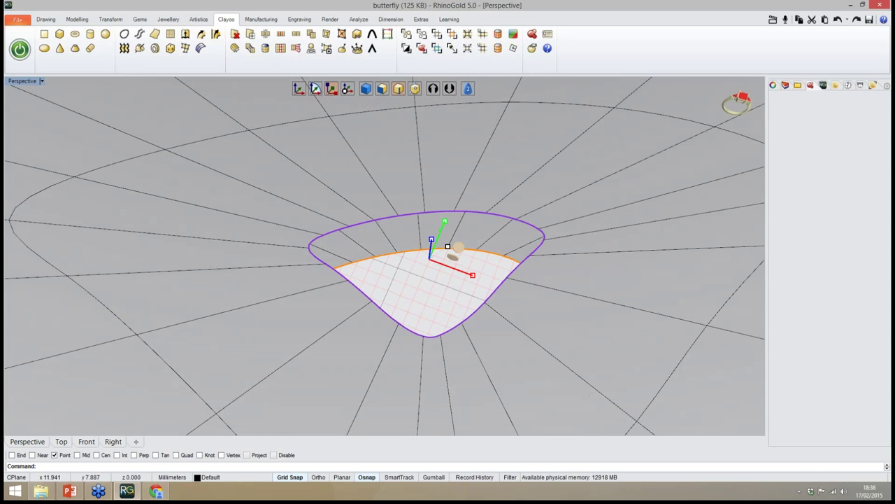
pyautogui.click(342, 35)
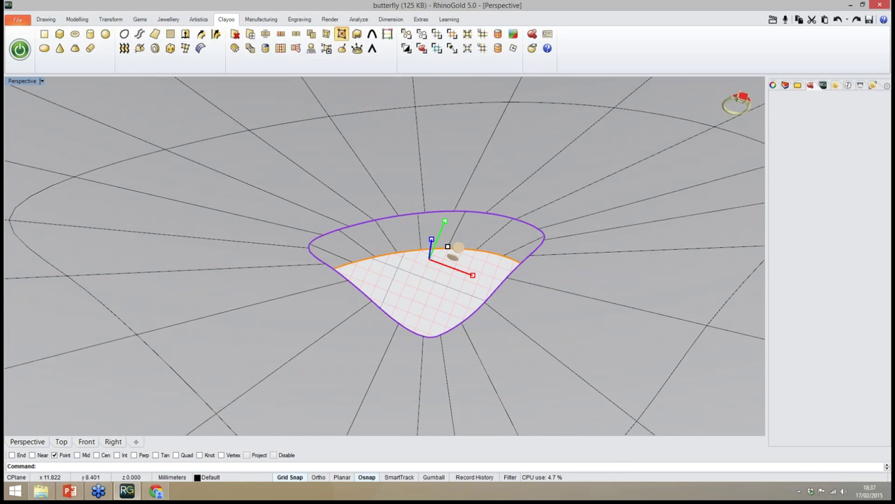
# Collapse the open edge loop of the matching hole on the underside of the upper wing membrane to a point
pyautogui.moveTo(297, 182); pyautogui.dragTo(330, 240, button='right')
pyautogui.scroll(-10, 329, 240)
pyautogui.scroll(-6, 327, 240)
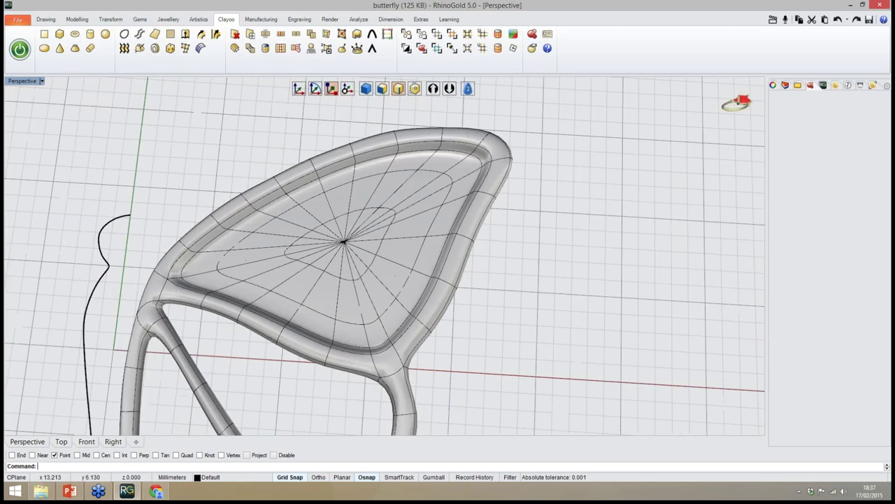
pyautogui.moveTo(574, 312); pyautogui.dragTo(364, 206, button='right')
pyautogui.moveTo(381, 392); pyautogui.dragTo(367, 301, button='right')
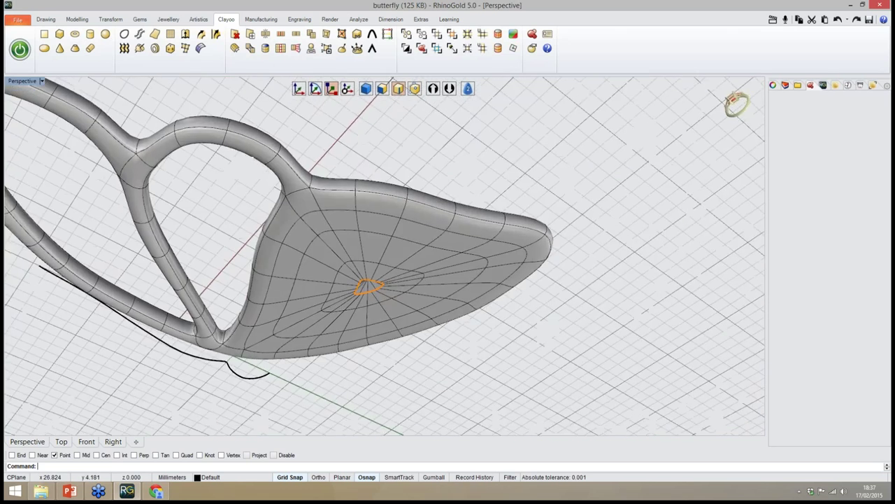
pyautogui.scroll(12, 366, 301)
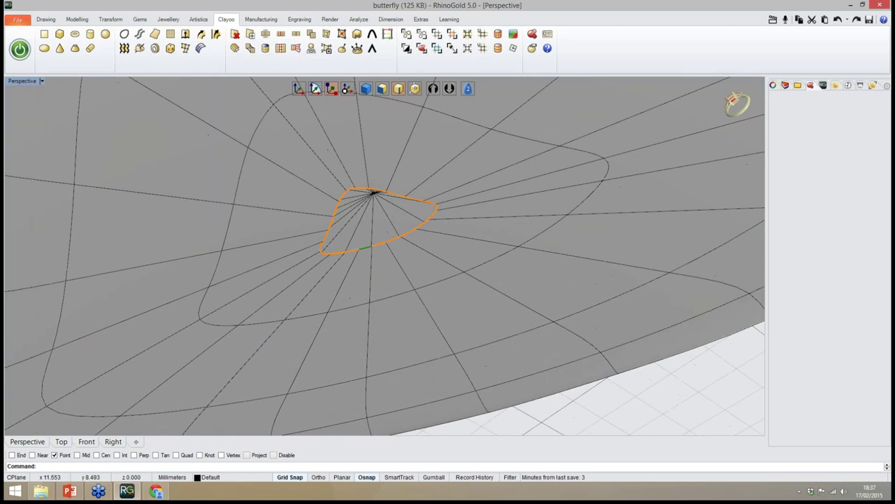
pyautogui.click(365, 247)
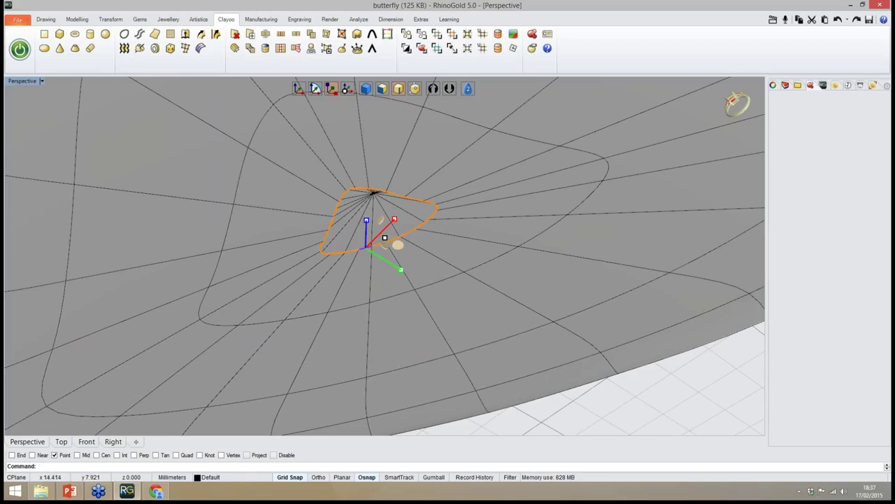
pyautogui.click(498, 49)
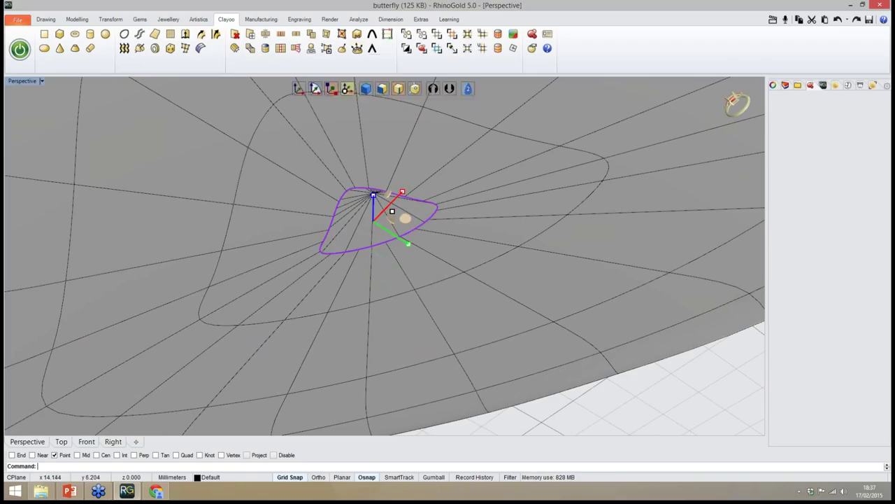
pyautogui.click(341, 33)
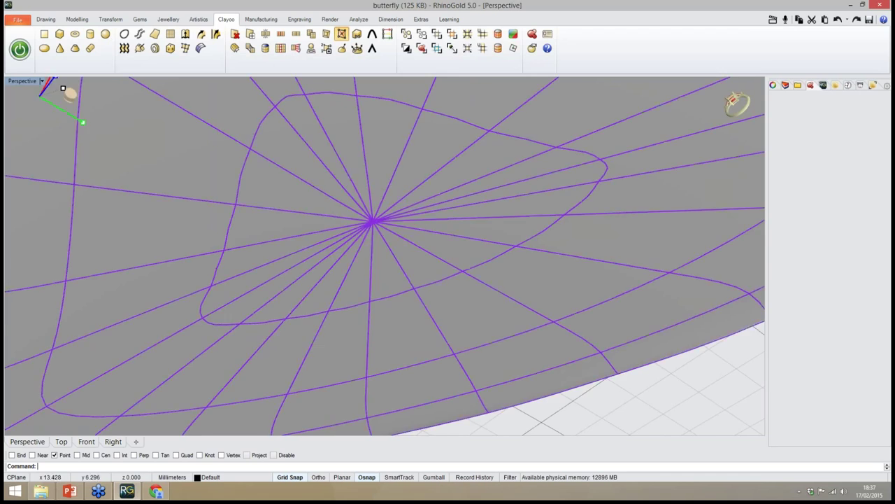
# Review the filled upper wing section from several angles and save the butterfly model
pyautogui.moveTo(341, 167); pyautogui.dragTo(389, 321, button='right')
pyautogui.scroll(-9, 340, 216)
pyautogui.scroll(-8, 385, 231)
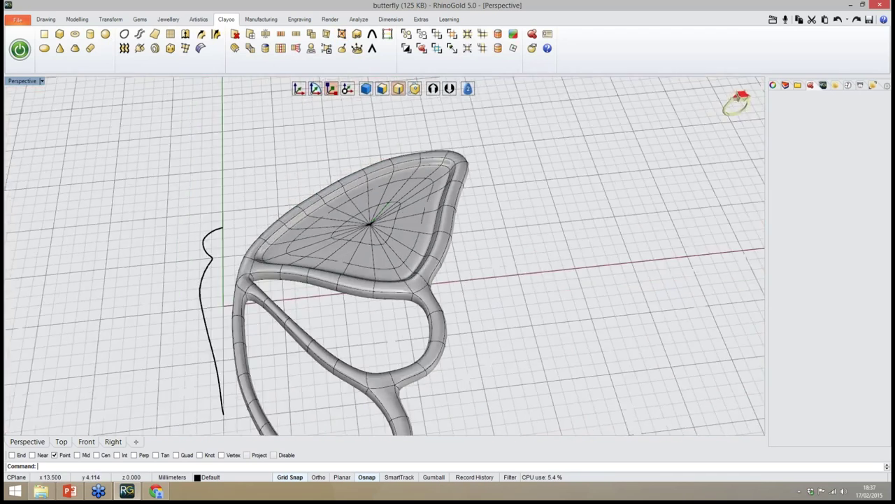
pyautogui.moveTo(384, 231); pyautogui.dragTo(420, 230, button='right')
pyautogui.scroll(2, 475, 235)
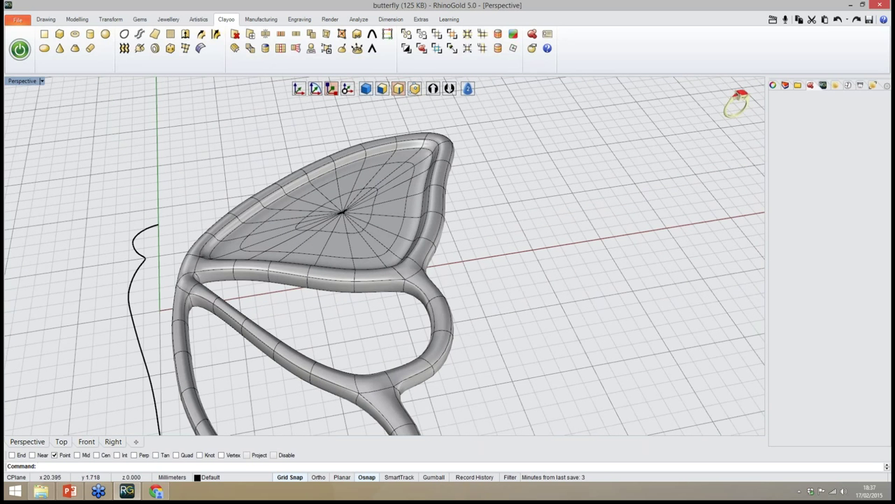
pyautogui.moveTo(308, 248); pyautogui.dragTo(399, 245, button='right')
pyautogui.scroll(-7, 347, 249)
pyautogui.scroll(7, 393, 296)
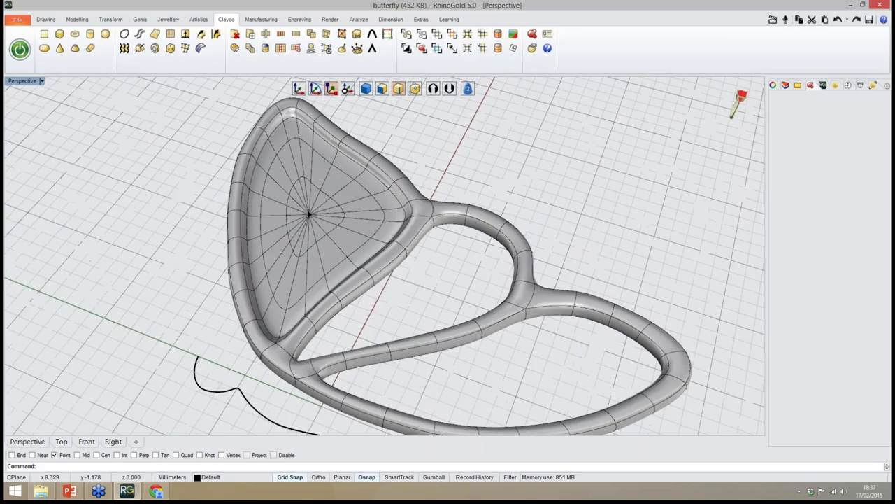
# Divide the loop of faces lining the inside of the middle wing opening
pyautogui.moveTo(394, 298); pyautogui.dragTo(346, 273, button='right')
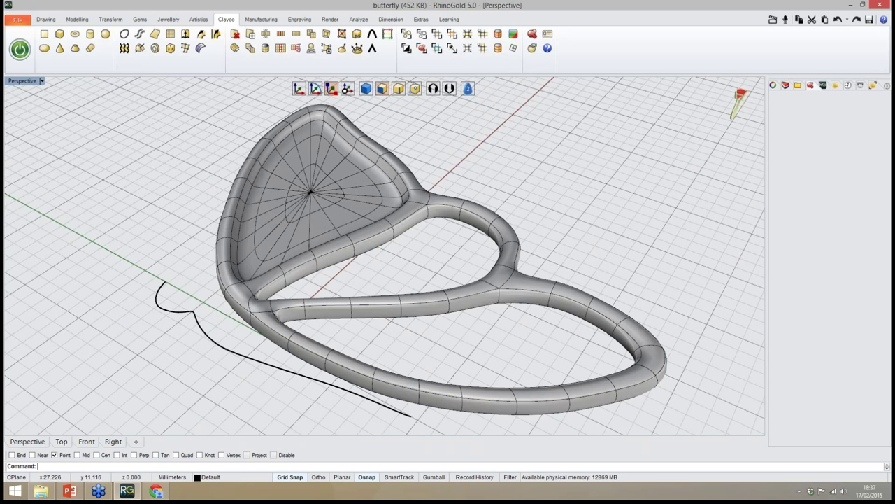
pyautogui.click(375, 247)
pyautogui.moveTo(376, 247); pyautogui.dragTo(378, 265, button='right')
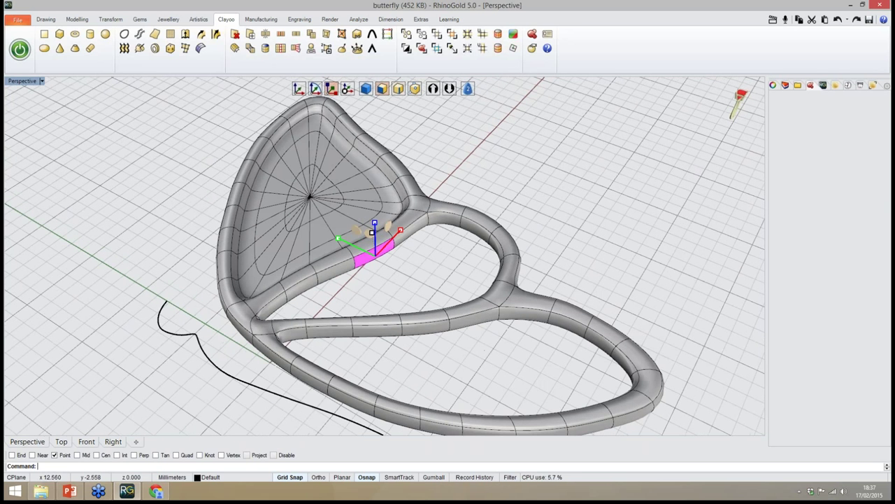
pyautogui.moveTo(451, 201); pyautogui.dragTo(457, 202, button='right')
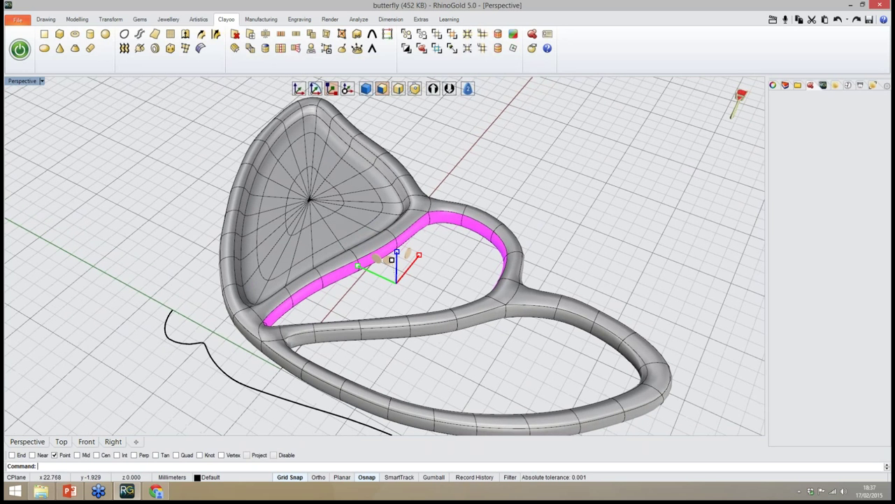
pyautogui.click(265, 33)
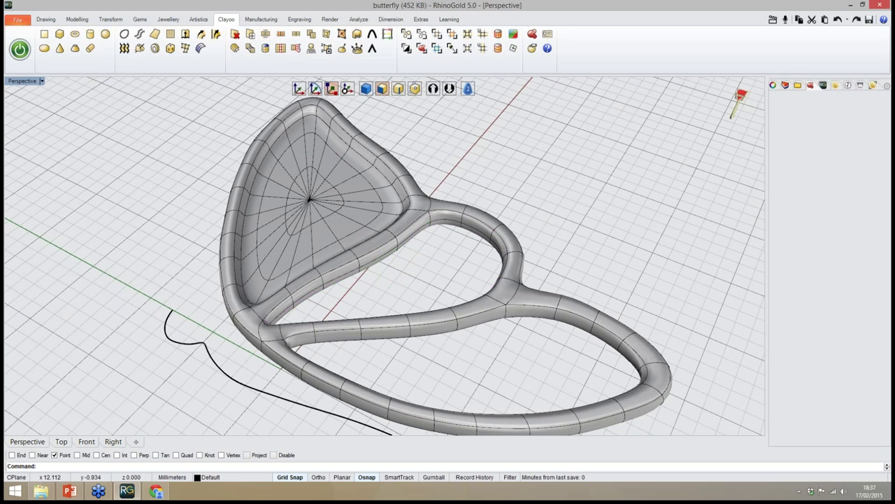
# Delete the lower loop of divided faces running around the inside of the middle wing opening
pyautogui.click(415, 236)
pyautogui.click(483, 48)
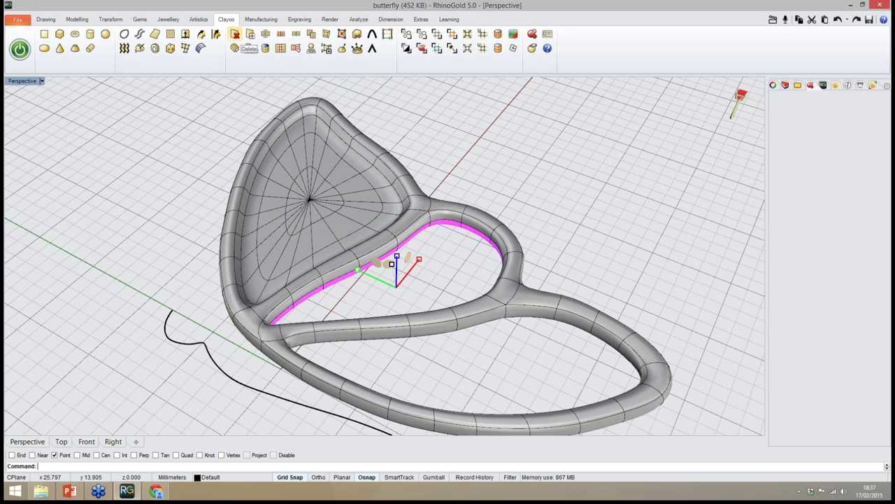
pyautogui.click(235, 35)
pyautogui.moveTo(433, 301); pyautogui.dragTo(336, 299, button='right')
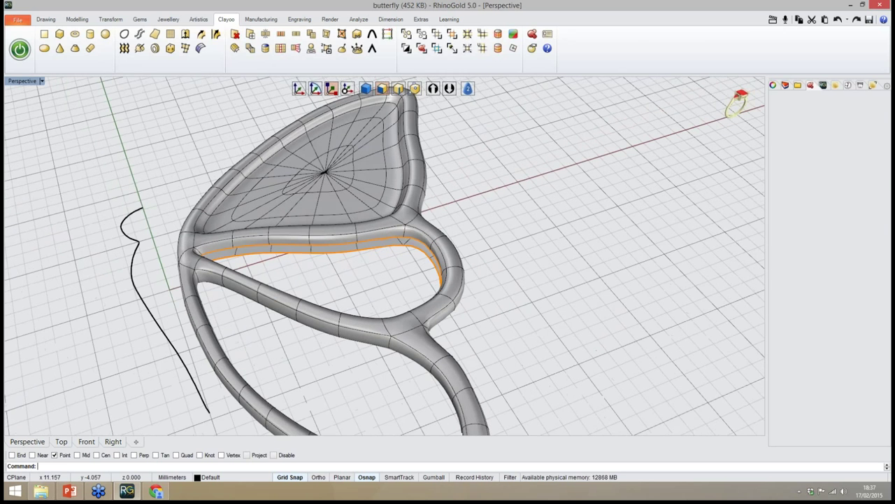
# Extrude the naked edges around the gap on the inside of the middle wing opening
pyautogui.click(452, 34)
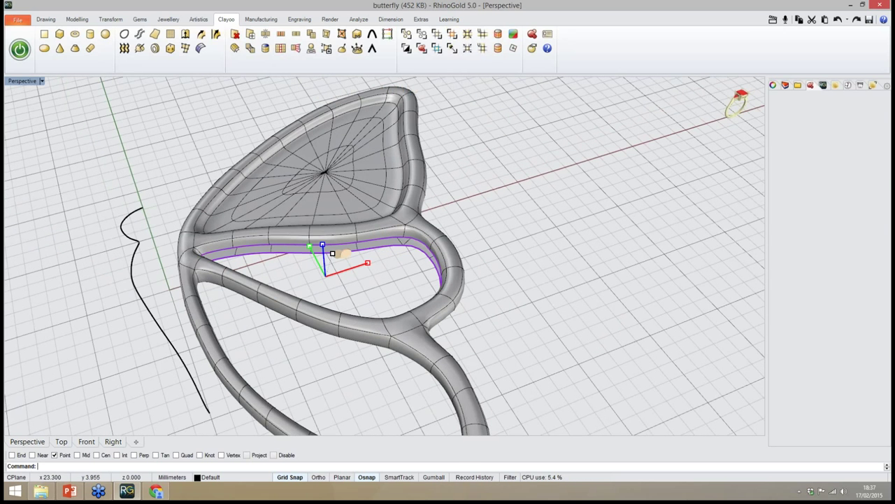
pyautogui.moveTo(395, 133); pyautogui.dragTo(383, 195, button='right')
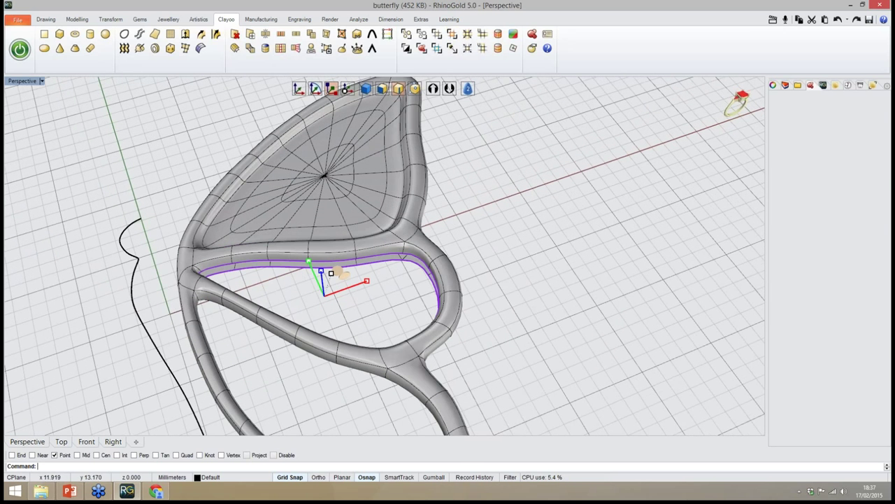
pyautogui.click(185, 35)
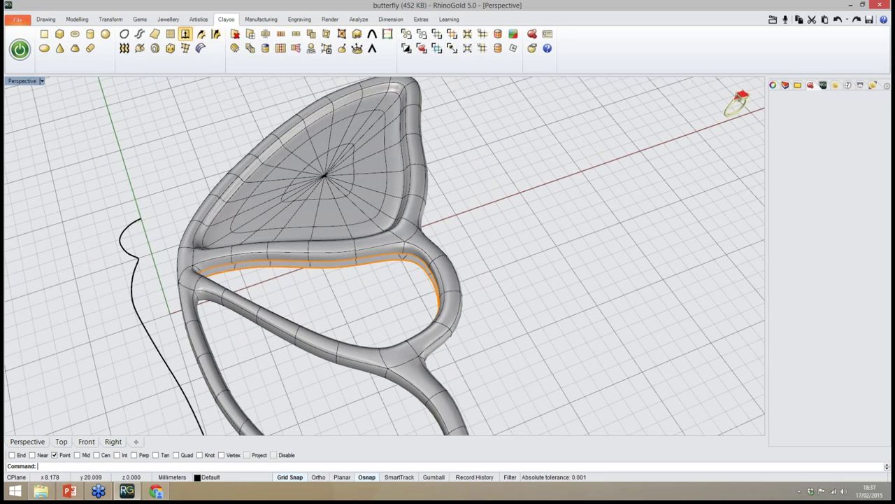
# Scale the extruded edges uniformly inward in the top view, and extrude and scale them twice more until only a small hole remains
pyautogui.click(61, 441)
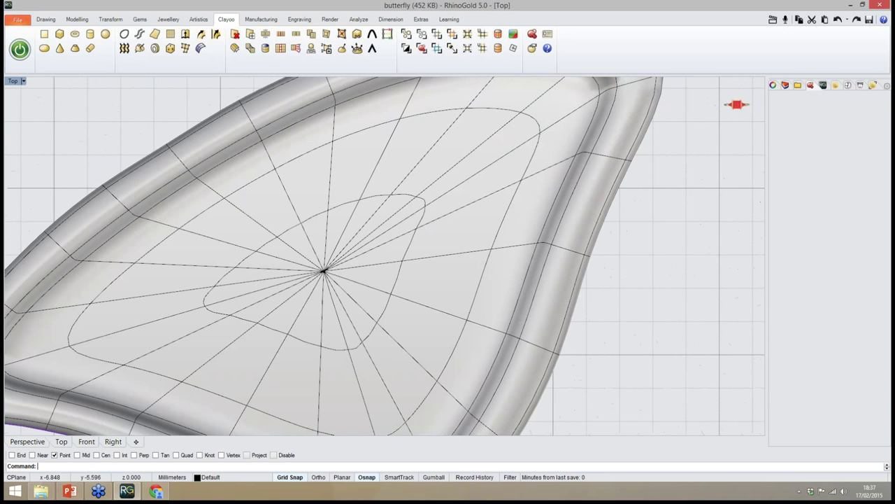
pyautogui.moveTo(377, 191); pyautogui.dragTo(387, 171, button='right')
pyautogui.scroll(-10, 387, 171)
pyautogui.scroll(4, 349, 285)
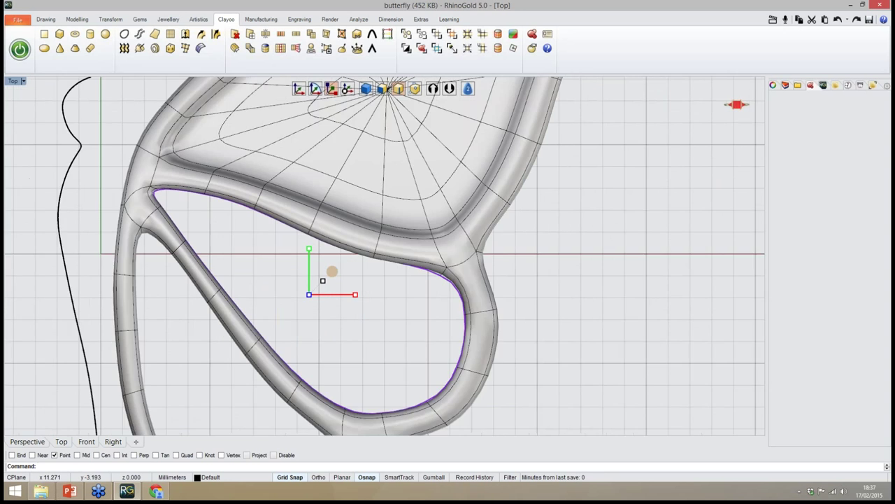
pyautogui.moveTo(321, 268); pyautogui.dragTo(318, 274)
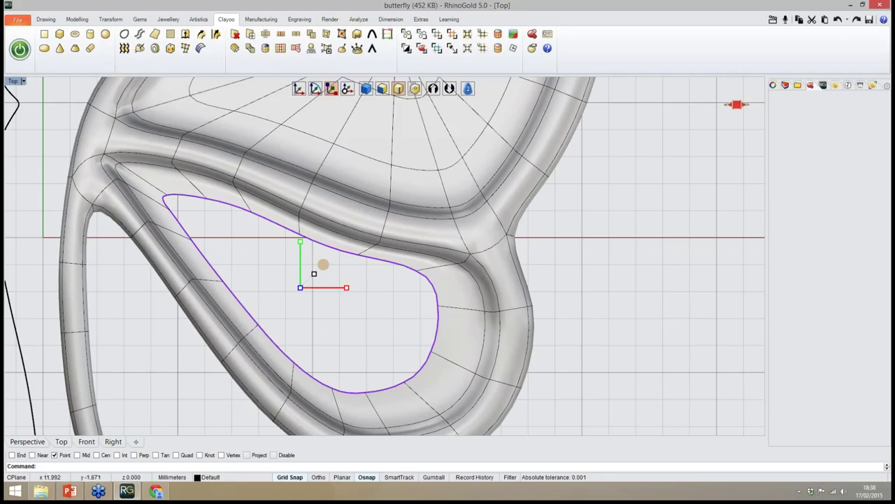
pyautogui.click(186, 35)
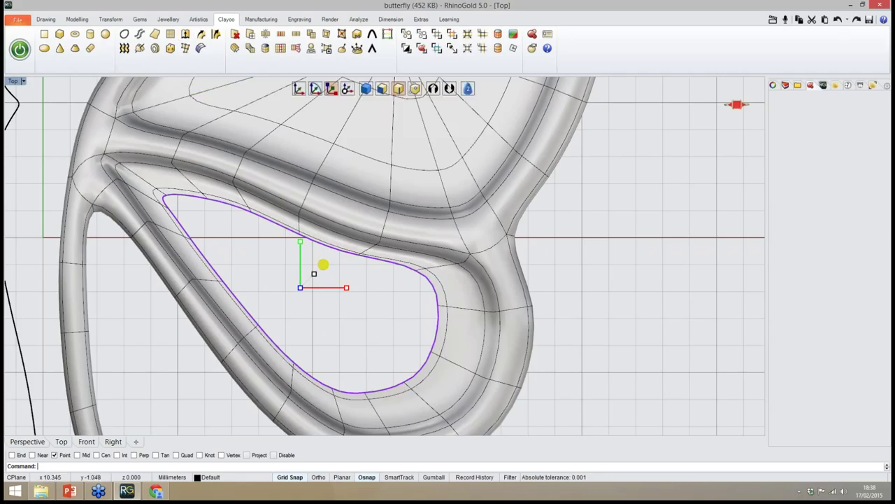
pyautogui.moveTo(321, 267)
pyautogui.mouseDown()
pyautogui.moveTo(312, 280)
pyautogui.moveTo(324, 264)
pyautogui.mouseUp()
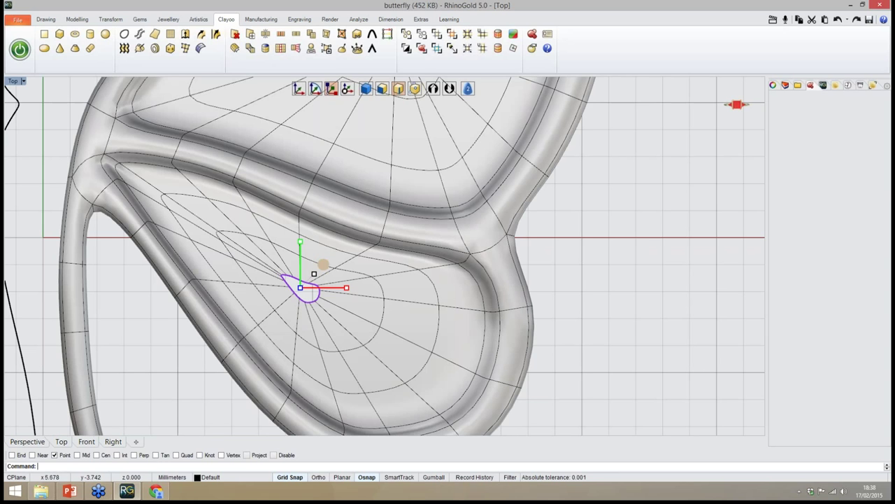
# Collapse the small edge loops at the centre of the middle wing membrane on its upper side and underside, and save the file
pyautogui.click(27, 442)
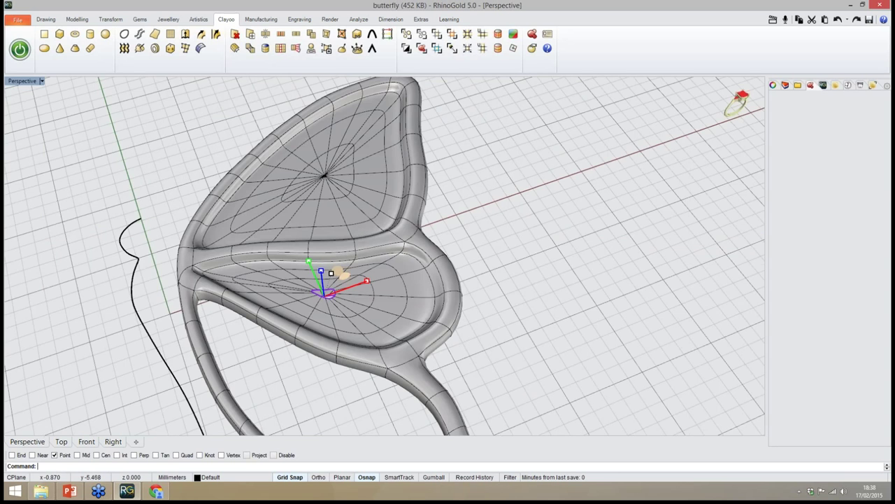
pyautogui.moveTo(210, 340); pyautogui.dragTo(378, 301, button='right')
pyautogui.press('Escape')
pyautogui.scroll(12, 400, 279)
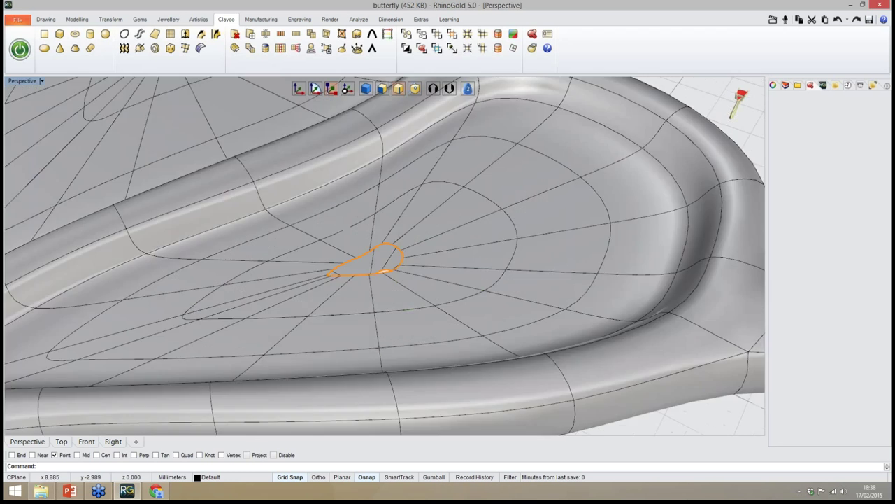
pyautogui.click(320, 219)
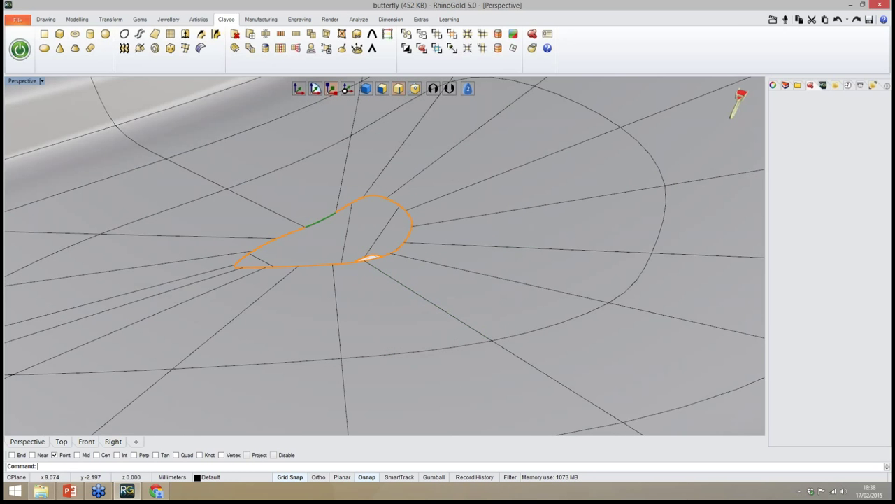
pyautogui.moveTo(336, 237); pyautogui.dragTo(258, 273, button='right')
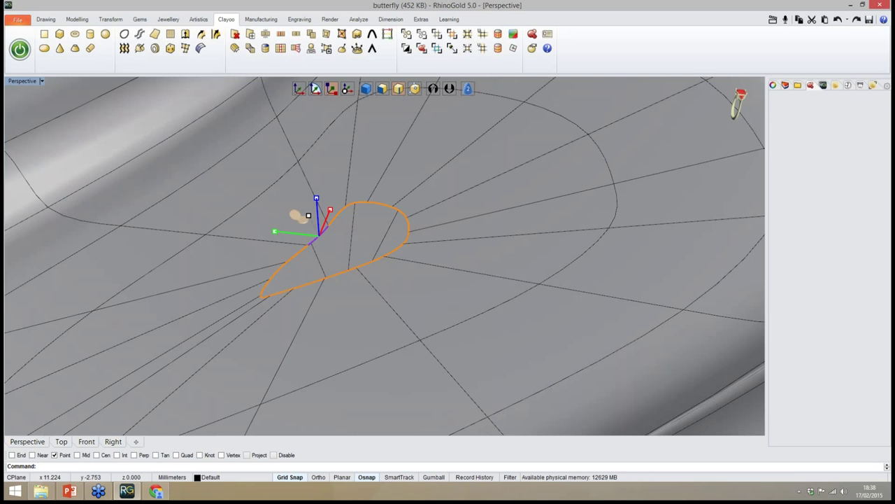
pyautogui.click(498, 48)
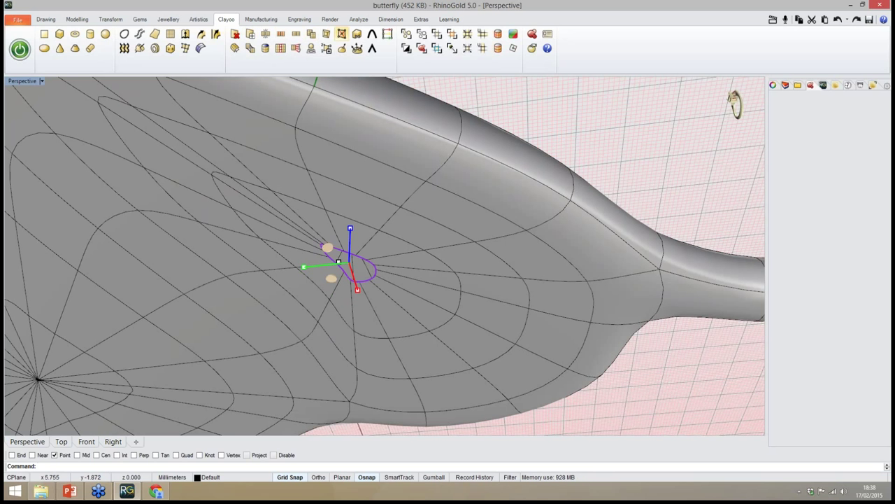
pyautogui.click(342, 34)
pyautogui.moveTo(392, 231); pyautogui.dragTo(413, 315, button='right')
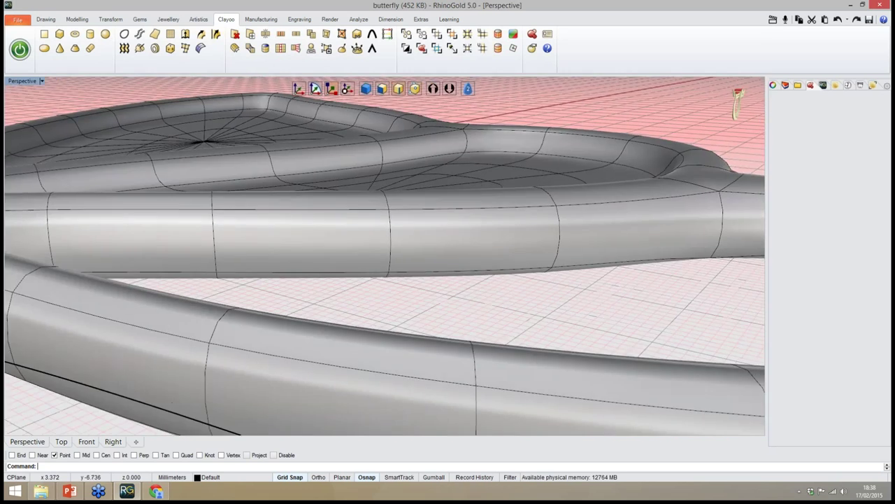
pyautogui.scroll(-8, 392, 280)
pyautogui.moveTo(392, 280); pyautogui.dragTo(448, 336, button='right')
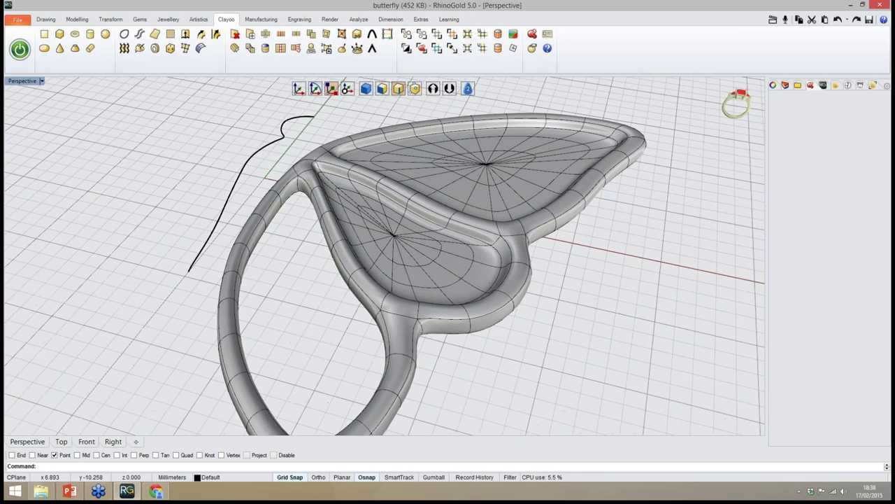
pyautogui.hotkey('ctrl', 's')
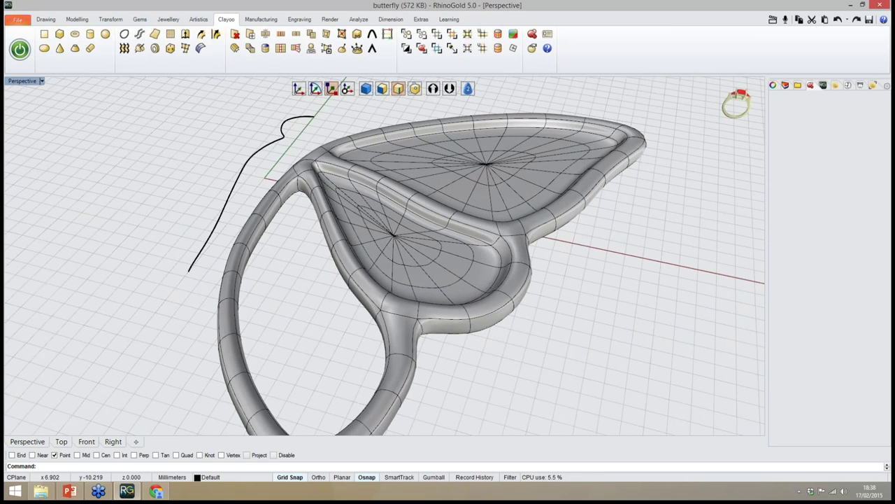
# Divide the loop of faces lining the inside of the lower wing opening
pyautogui.moveTo(280, 322); pyautogui.dragTo(364, 276, button='right')
pyautogui.scroll(-6, 360, 274)
pyautogui.scroll(6, 377, 283)
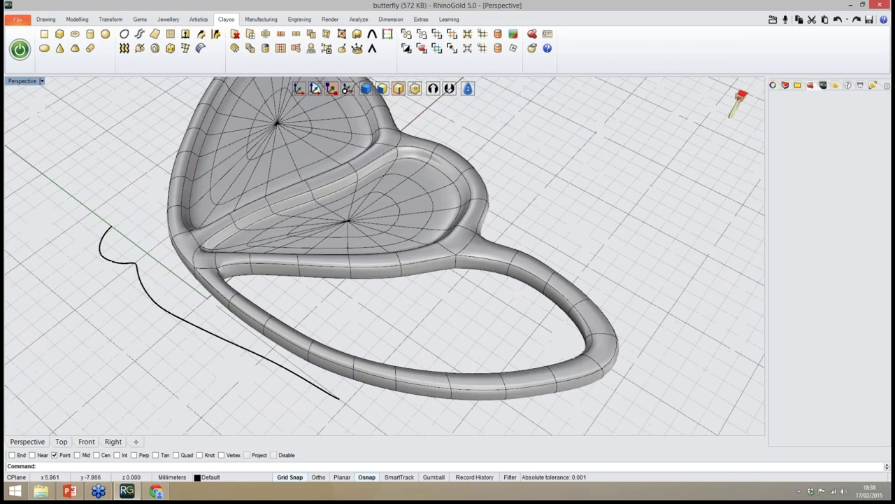
pyautogui.scroll(2, 383, 291)
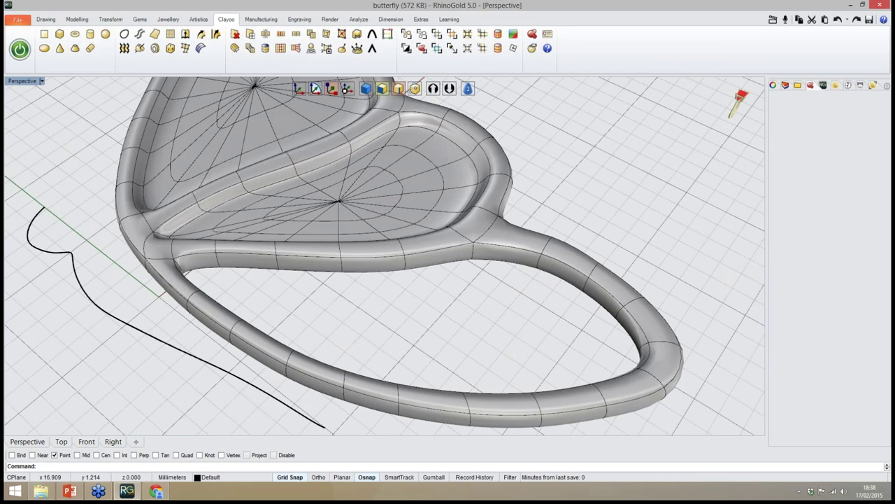
pyautogui.click(382, 88)
pyautogui.click(373, 264)
pyautogui.moveTo(381, 287); pyautogui.dragTo(414, 271, button='right')
pyautogui.click(483, 35)
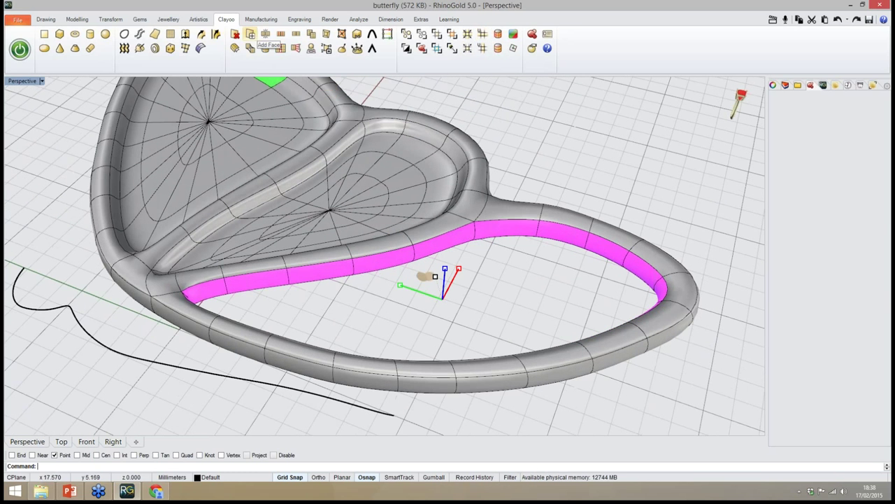
pyautogui.click(265, 34)
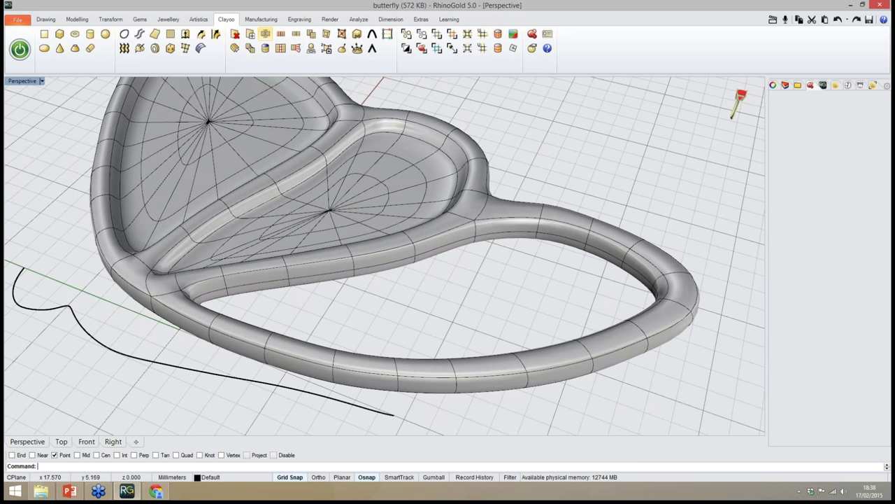
# Delete the lower loop of divided faces running around the inside of the lower wing opening
pyautogui.click(322, 277)
pyautogui.moveTo(428, 287); pyautogui.dragTo(437, 276, button='right')
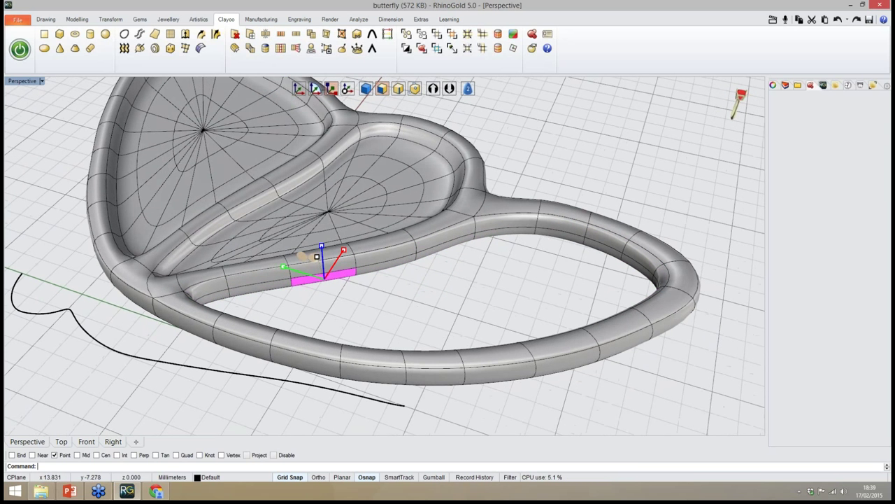
pyautogui.click(483, 34)
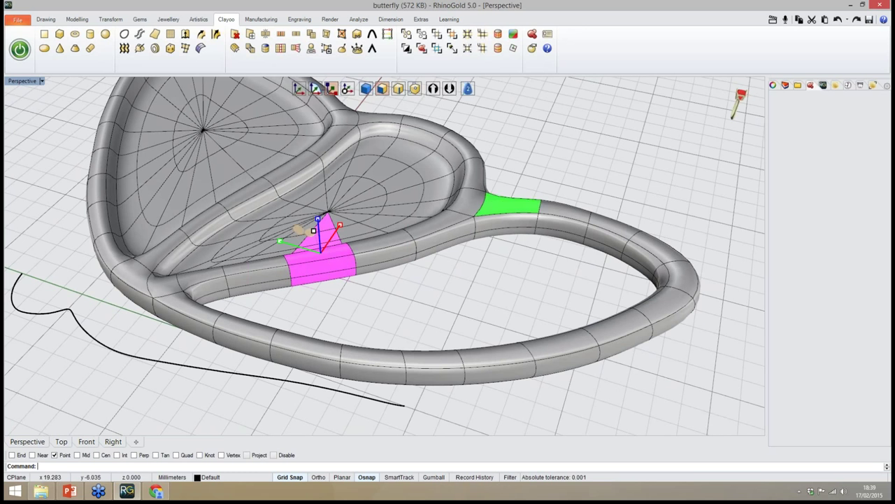
pyautogui.click(483, 48)
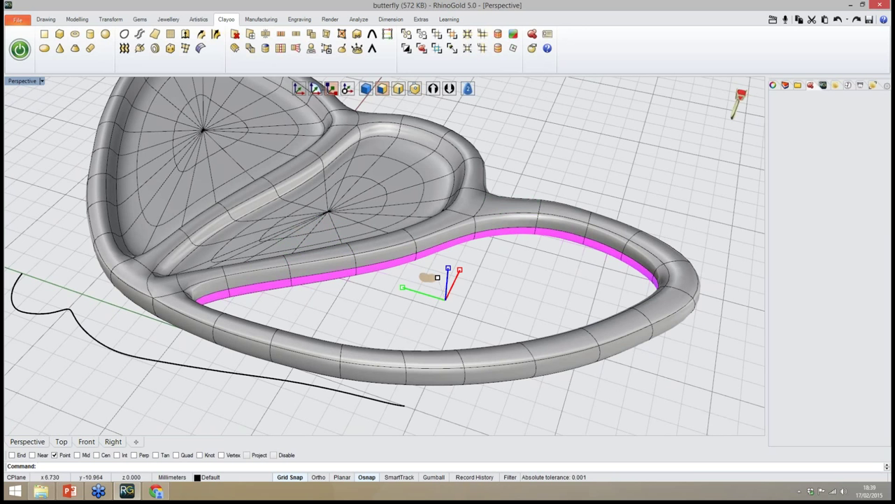
pyautogui.moveTo(458, 308); pyautogui.dragTo(460, 292, button='right')
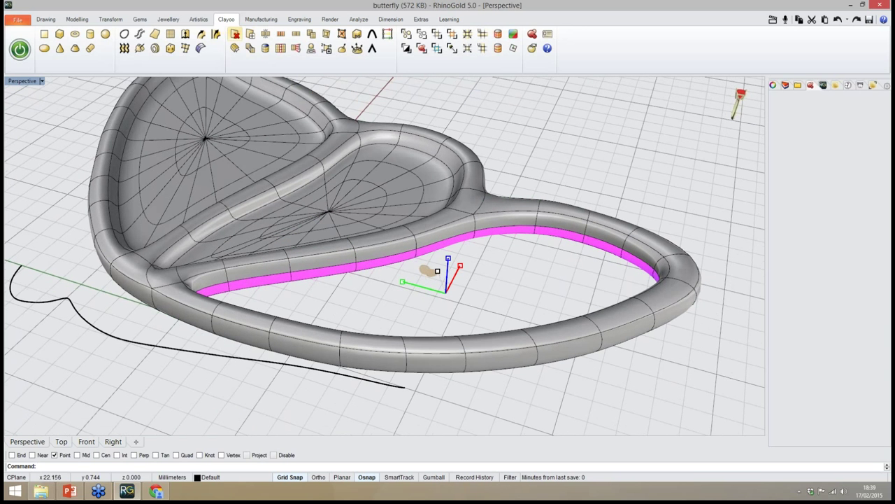
pyautogui.click(235, 35)
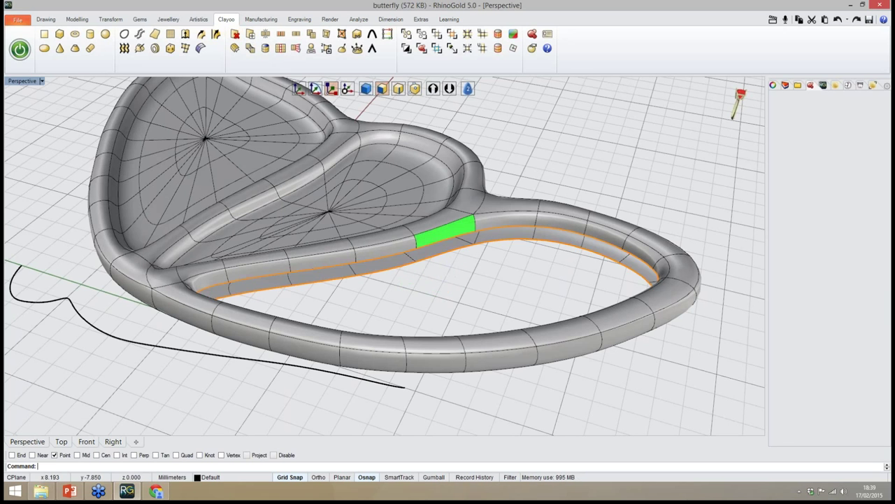
# Extrude the naked edges around the gap inside the lower wing opening and scale them uniformly inward in the top view
pyautogui.moveTo(446, 269); pyautogui.dragTo(375, 285, button='right')
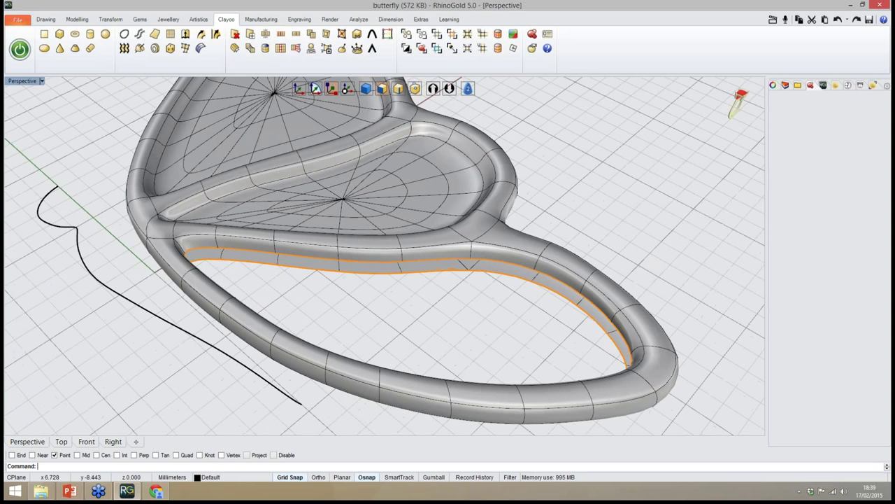
pyautogui.scroll(4, 396, 286)
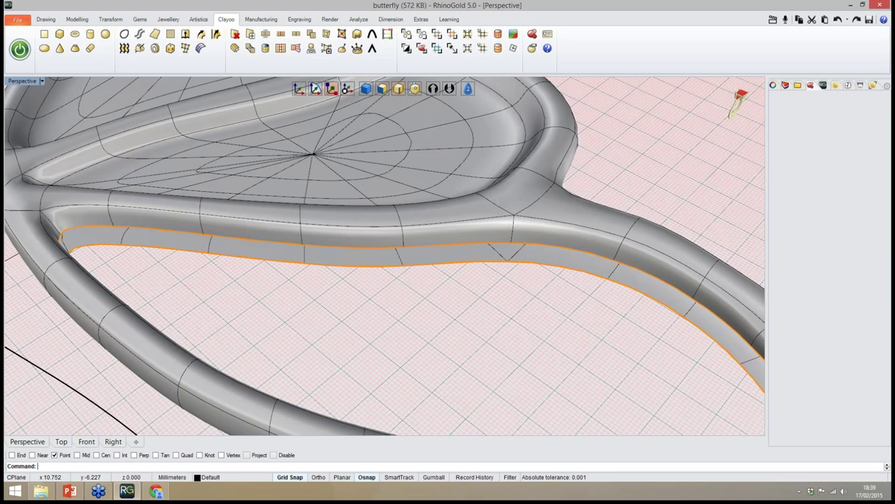
pyautogui.click(452, 34)
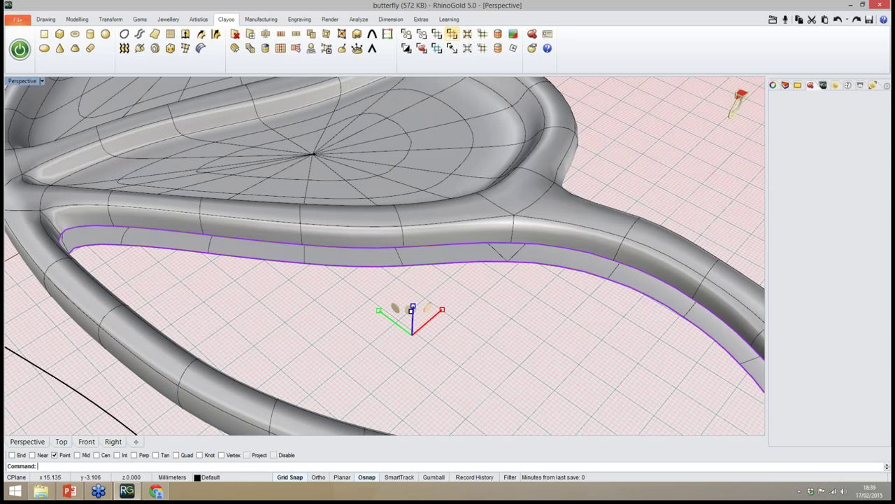
pyautogui.moveTo(440, 246); pyautogui.dragTo(350, 255, button='right')
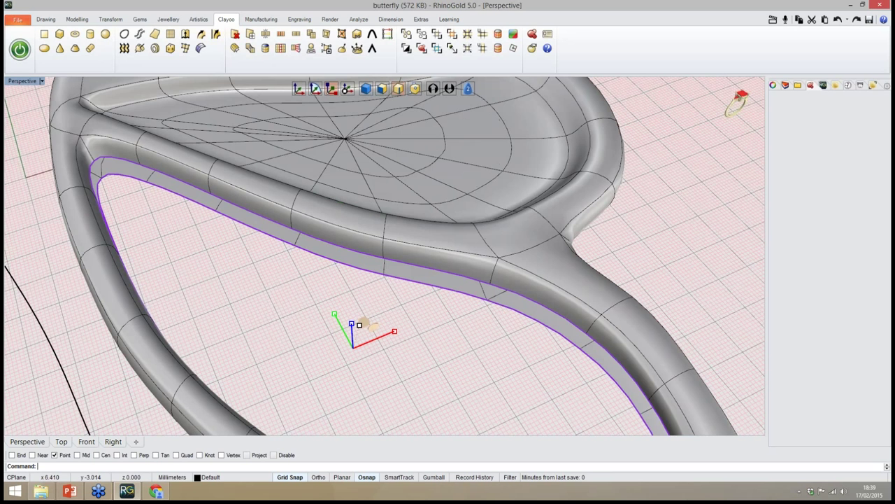
pyautogui.click(62, 442)
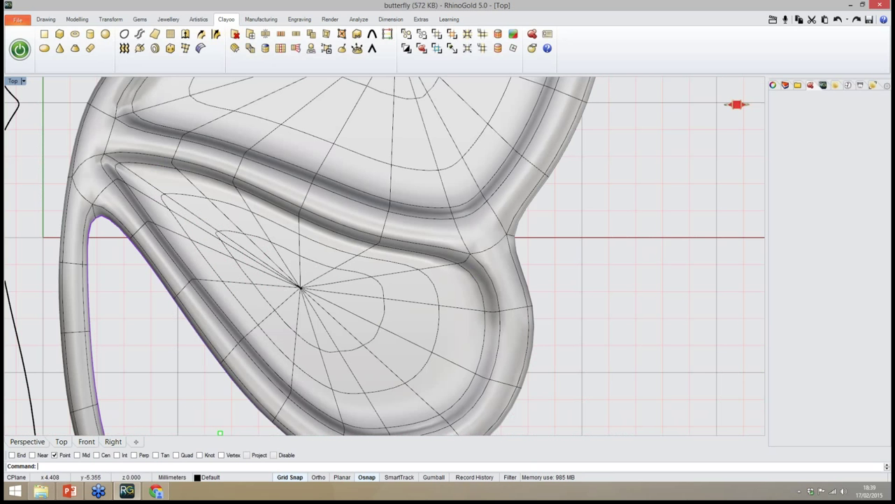
pyautogui.moveTo(161, 382); pyautogui.dragTo(281, 228, button='right')
pyautogui.scroll(-6, 281, 227)
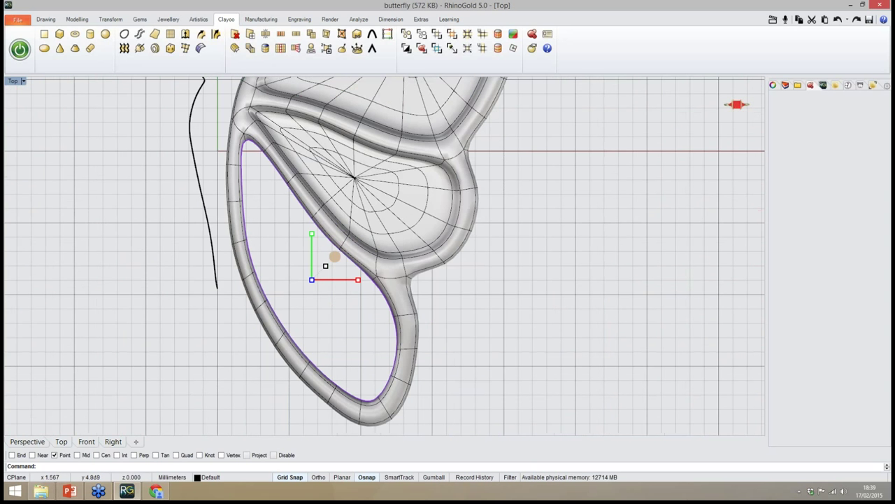
pyautogui.moveTo(295, 223); pyautogui.dragTo(269, 205, button='right')
pyautogui.scroll(2, 269, 205)
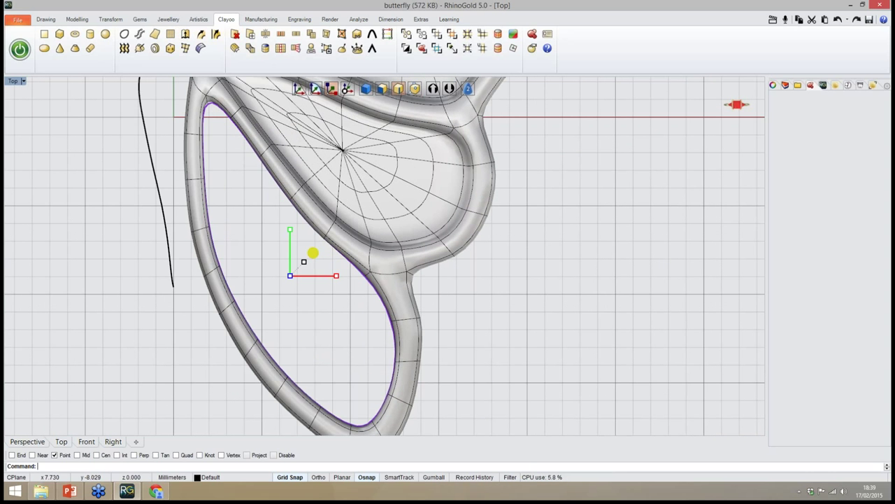
pyautogui.moveTo(304, 261); pyautogui.dragTo(300, 265)
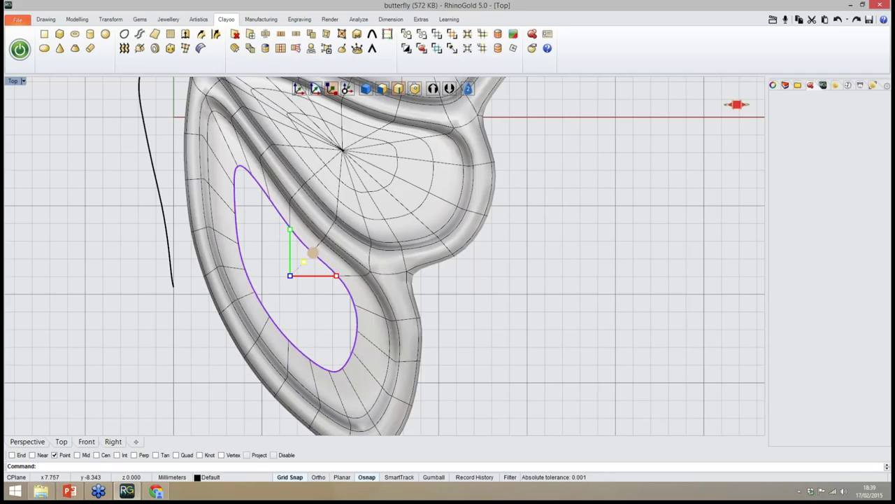
# Extrude the lower membrane's inner edges and scale them inward twice more until only a small hole remains
pyautogui.click(313, 252)
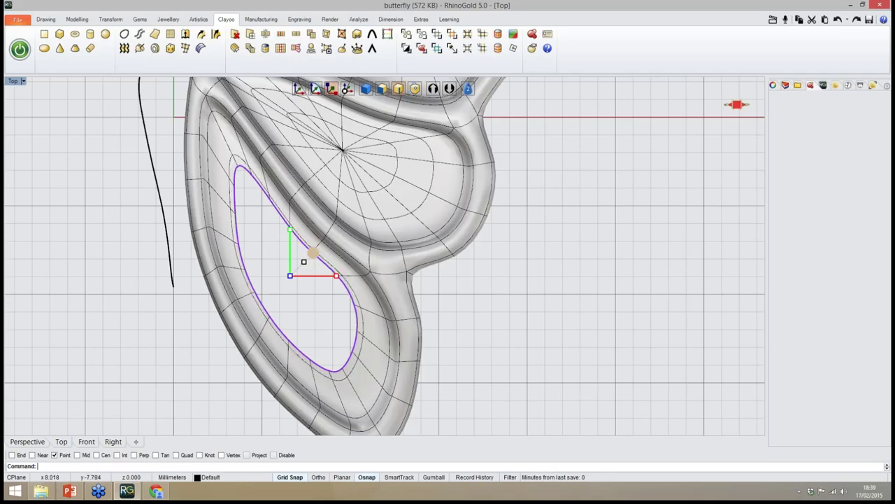
pyautogui.moveTo(314, 253); pyautogui.dragTo(306, 268)
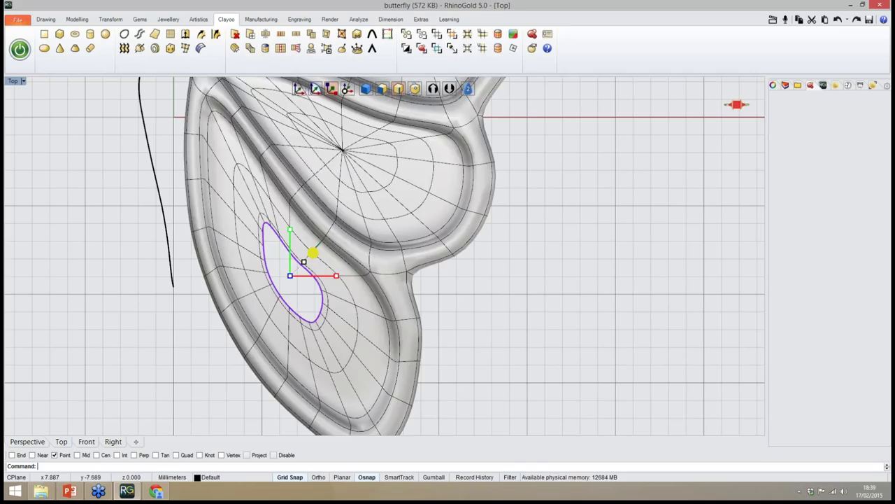
pyautogui.moveTo(313, 253); pyautogui.dragTo(301, 285)
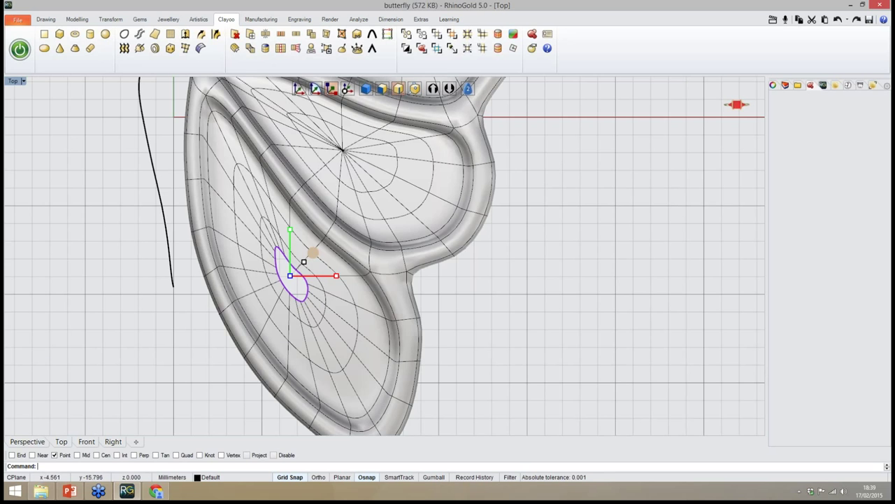
# Select the edge loop around the small hole on the upper side of the lower wing membrane and collapse it to a point
pyautogui.click(28, 441)
pyautogui.moveTo(301, 367); pyautogui.dragTo(353, 335, button='right')
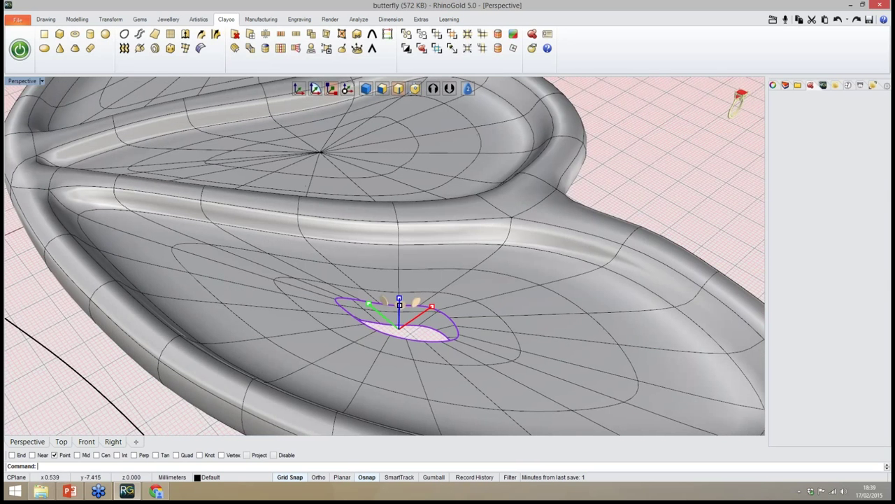
pyautogui.press('Escape')
pyautogui.scroll(5, 433, 357)
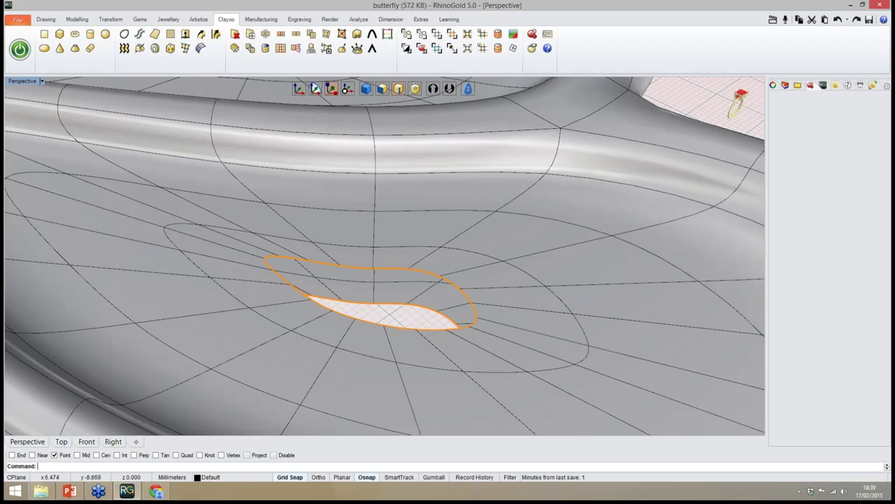
pyautogui.click(357, 267)
pyautogui.click(498, 49)
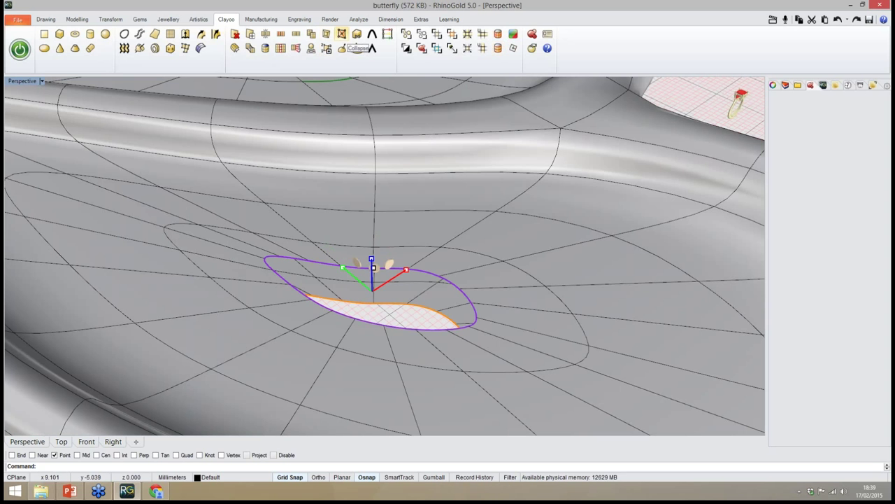
pyautogui.click(342, 34)
# Select the edge loop around the small hole on the underside of the lower wing membrane and collapse it to a point
pyautogui.scroll(-10, 378, 262)
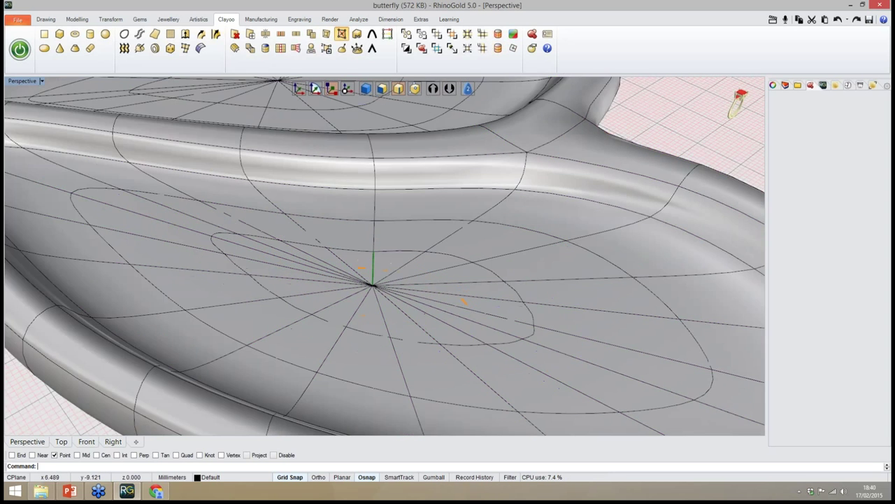
pyautogui.moveTo(378, 336); pyautogui.dragTo(389, 234, button='right')
pyautogui.scroll(9, 389, 234)
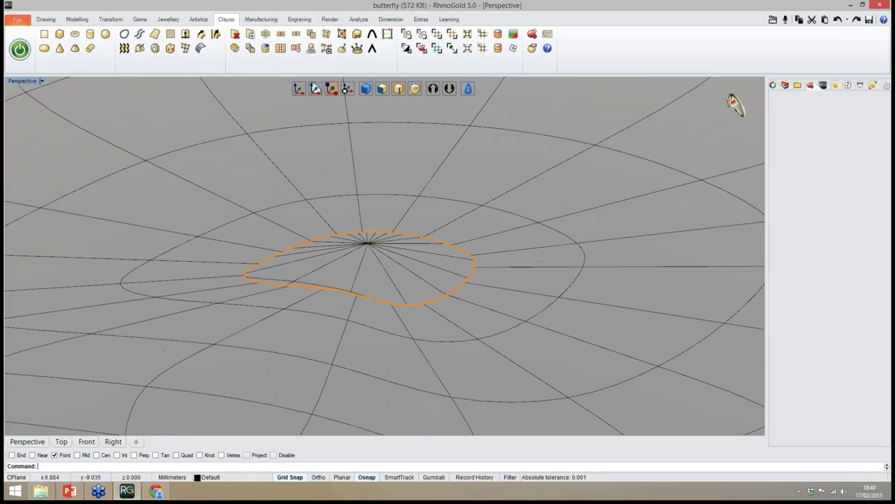
pyautogui.click(373, 300)
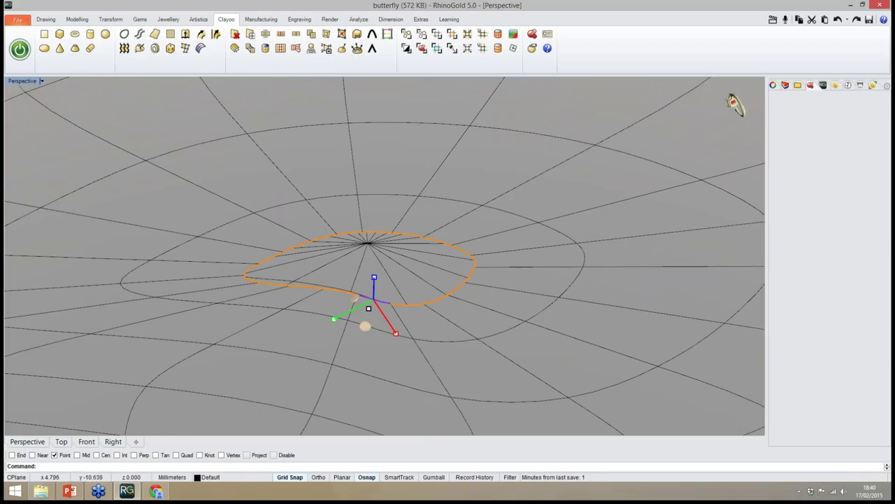
pyautogui.click(498, 48)
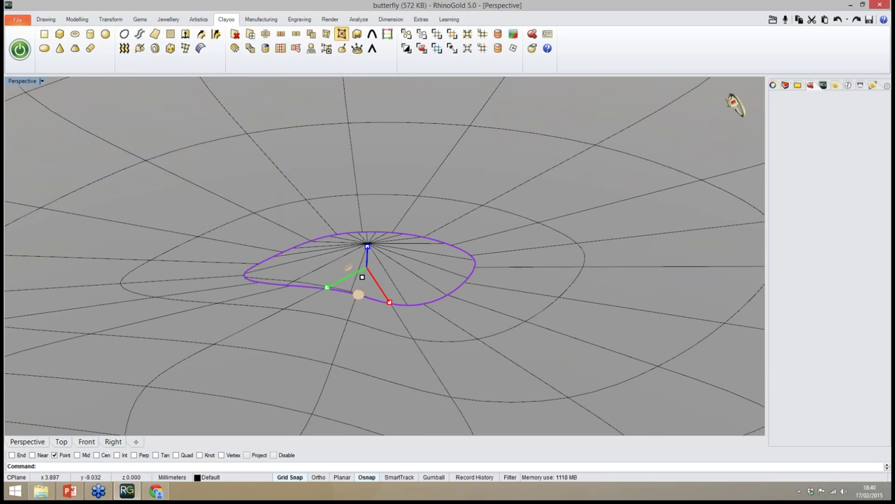
pyautogui.click(342, 34)
# Inspect the closed wing membranes from several angles in the Rendered display mode, and return to the shaded display with mesh lines
pyautogui.moveTo(370, 280); pyautogui.dragTo(308, 361, button='right')
pyautogui.scroll(-8, 373, 260)
pyautogui.scroll(-3, 308, 361)
pyautogui.scroll(4, 399, 262)
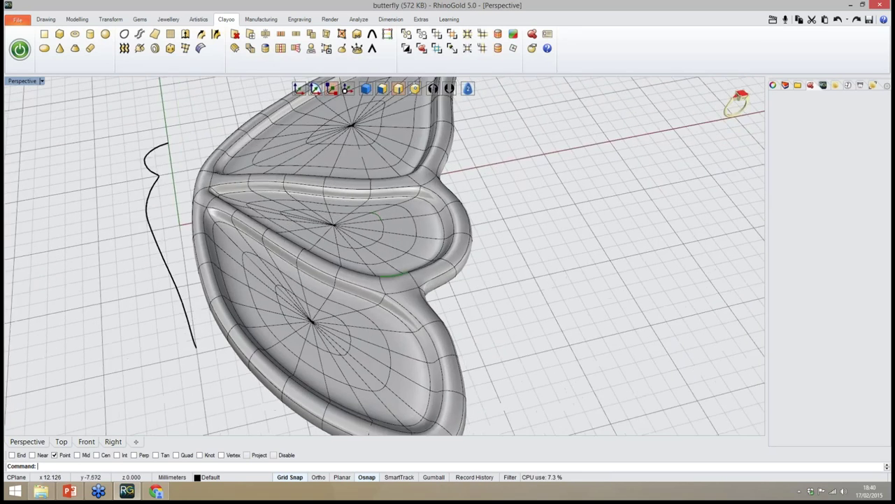
pyautogui.moveTo(406, 301); pyautogui.dragTo(479, 304, button='right')
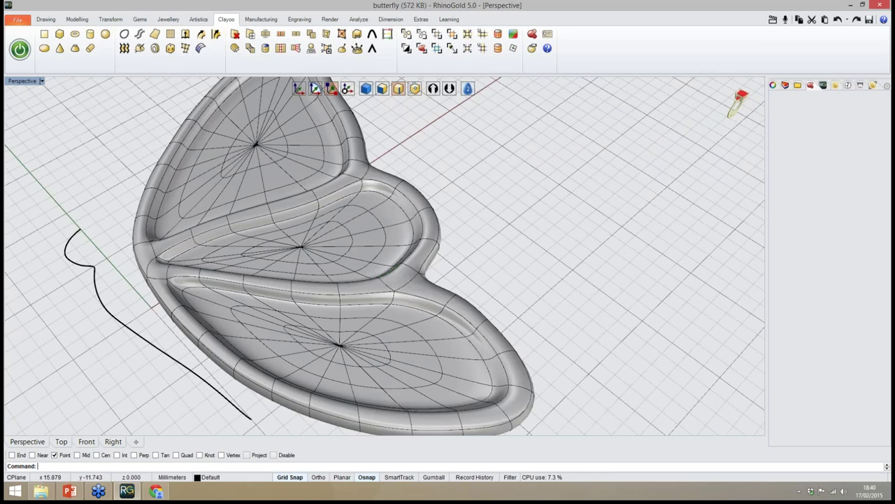
pyautogui.moveTo(493, 281); pyautogui.dragTo(413, 294, button='right')
pyautogui.scroll(-5, 449, 277)
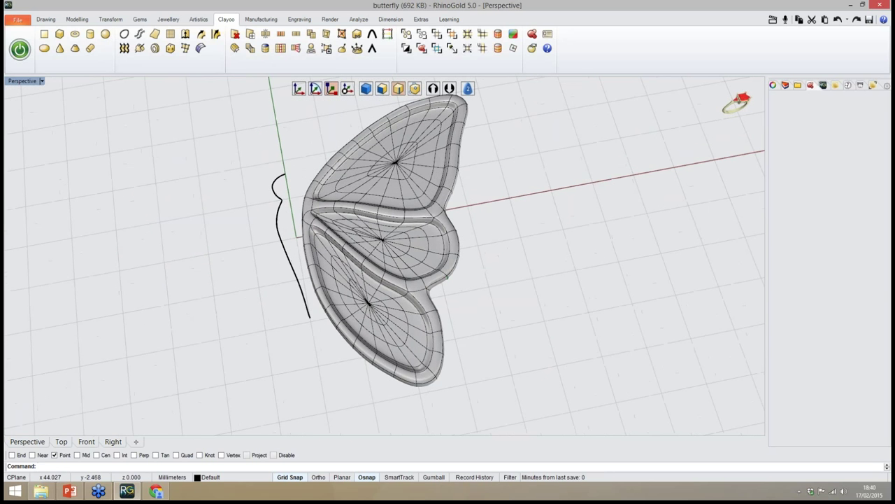
pyautogui.moveTo(731, 102)
pyautogui.click(696, 114)
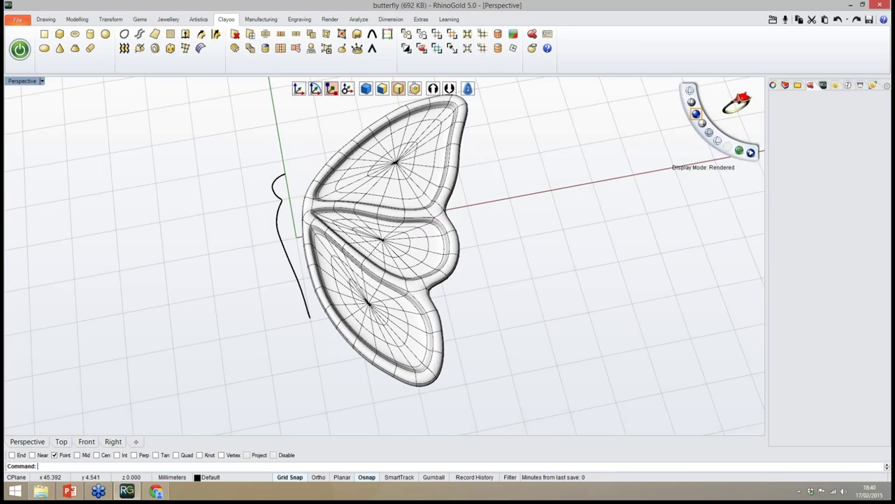
pyautogui.moveTo(553, 322)
pyautogui.mouseDown(button='right')
pyautogui.moveTo(469, 270)
pyautogui.moveTo(538, 300)
pyautogui.moveTo(424, 245)
pyautogui.moveTo(560, 297)
pyautogui.moveTo(571, 248)
pyautogui.moveTo(553, 150)
pyautogui.moveTo(504, 241)
pyautogui.moveTo(465, 227)
pyautogui.moveTo(461, 168)
pyautogui.moveTo(473, 280)
pyautogui.moveTo(493, 311)
pyautogui.moveTo(560, 332)
pyautogui.mouseUp(button='right')
pyautogui.scroll(4, 538, 301)
pyautogui.scroll(4, 336, 220)
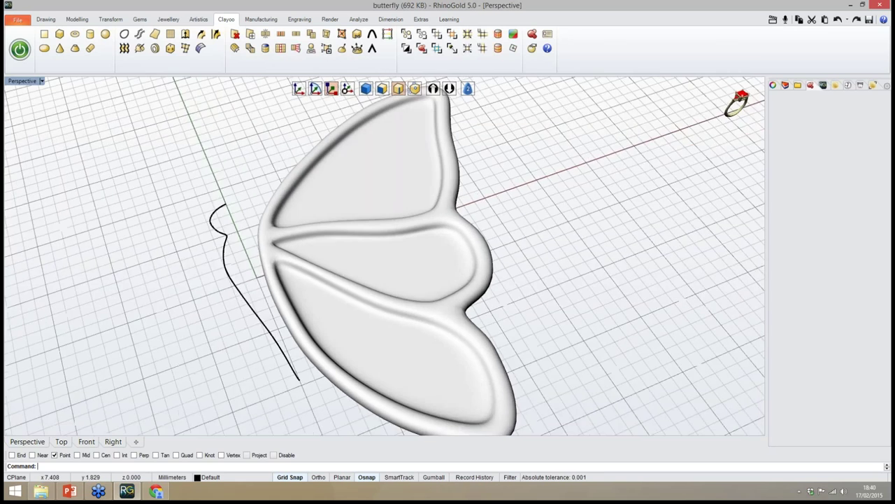
pyautogui.moveTo(336, 220); pyautogui.dragTo(378, 225, button='right')
pyautogui.moveTo(738, 103)
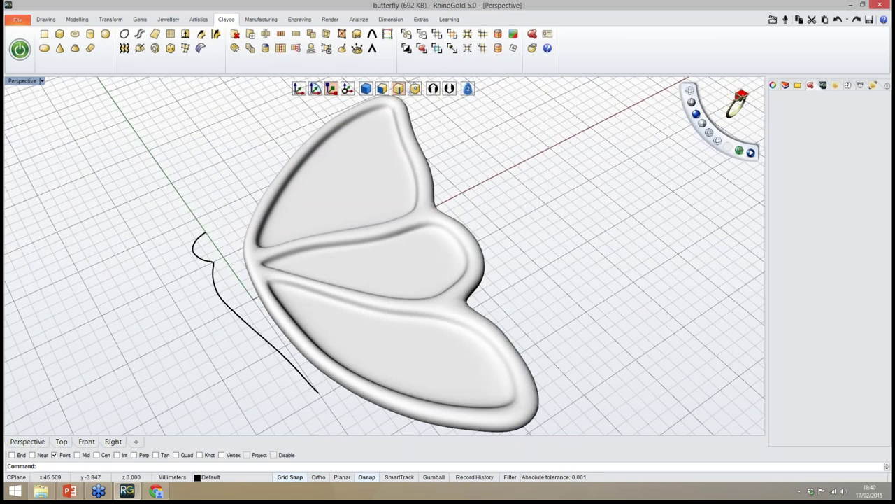
pyautogui.click(699, 127)
pyautogui.moveTo(560, 266); pyautogui.dragTo(490, 262, button='right')
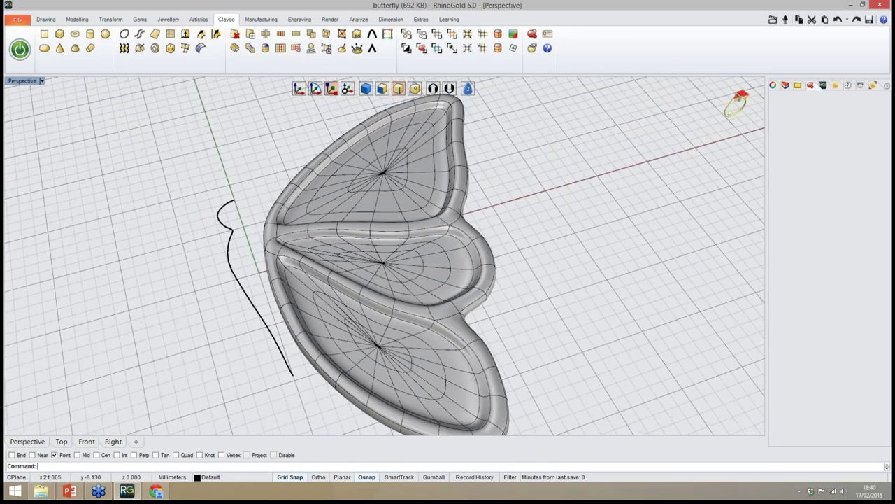
# Select the whole wing object and move it slightly outward, away from the body profile curve
pyautogui.scroll(-2, 387, 240)
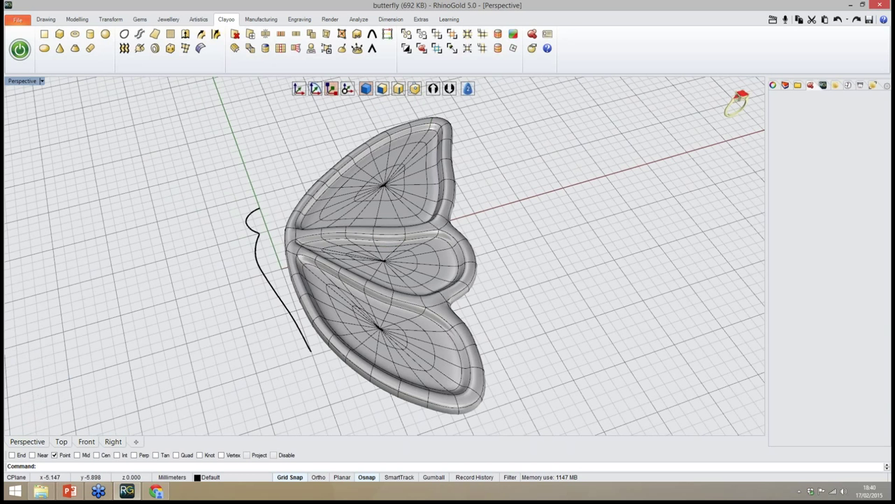
pyautogui.moveTo(322, 297); pyautogui.dragTo(284, 291, button='right')
pyautogui.click(370, 280)
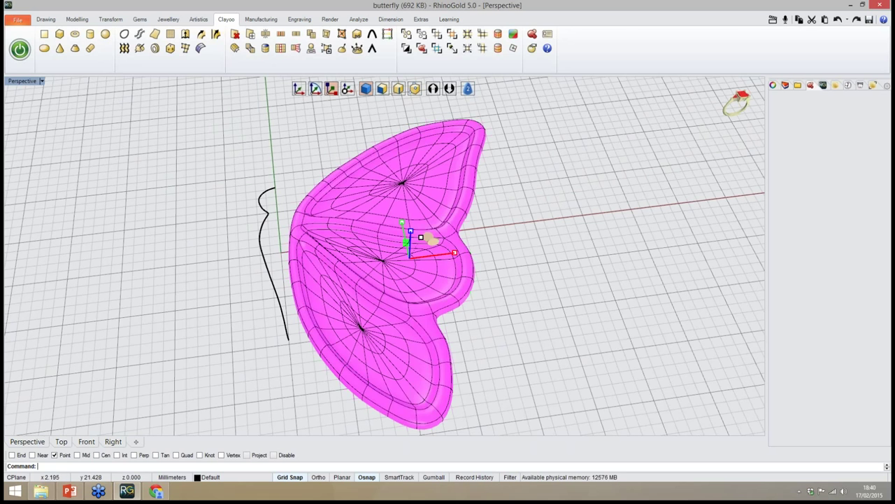
pyautogui.click(299, 88)
pyautogui.moveTo(420, 176); pyautogui.dragTo(378, 196, button='right')
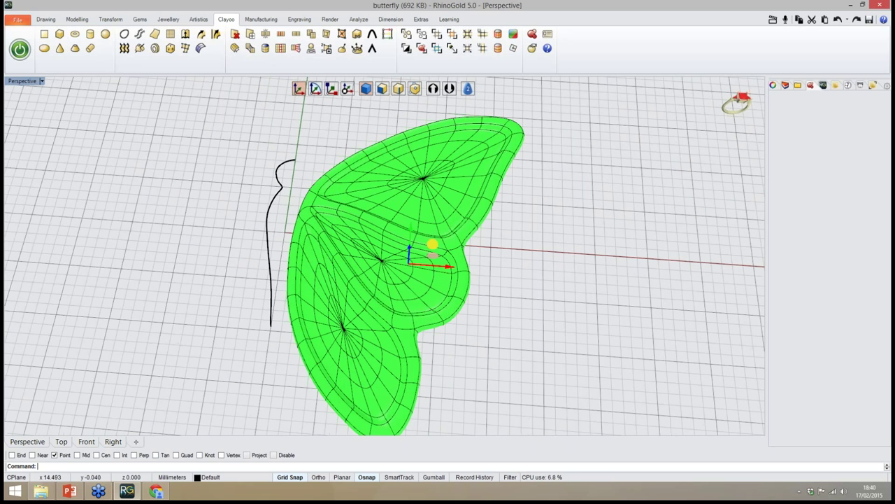
pyautogui.moveTo(432, 245); pyautogui.dragTo(447, 243)
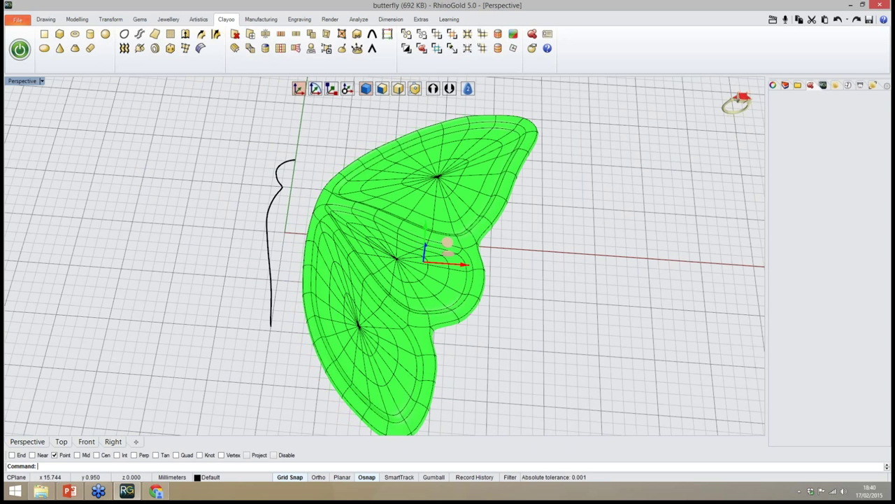
# Rotate the whole wing slightly counterclockwise in the ground plane and deselect it
pyautogui.click(316, 89)
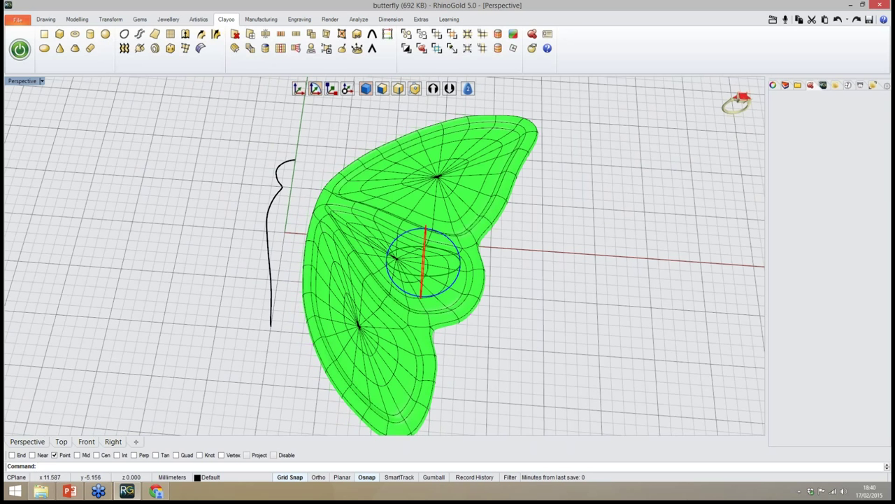
pyautogui.moveTo(402, 289); pyautogui.dragTo(410, 292)
pyautogui.moveTo(415, 293); pyautogui.dragTo(408, 292)
pyautogui.click(302, 358)
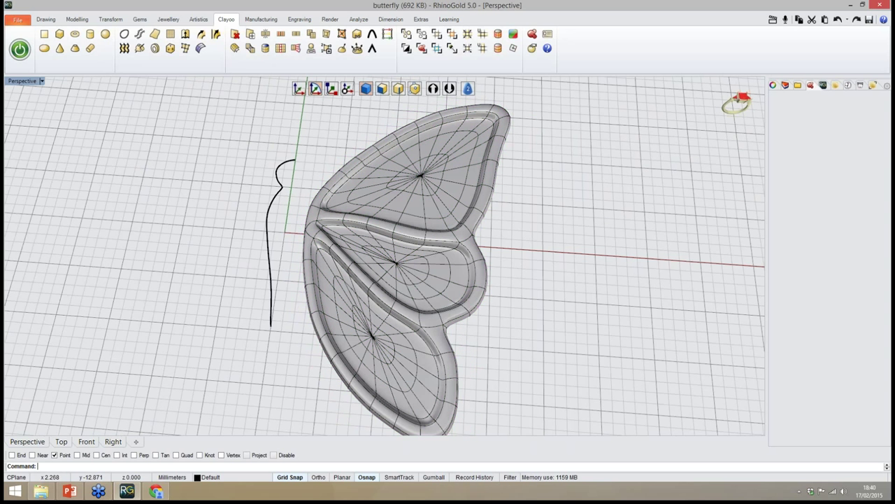
# Revolve the butterfly's body profile curve around the Y axis and turn on the smooth preview
pyautogui.moveTo(249, 344); pyautogui.dragTo(277, 346, button='right')
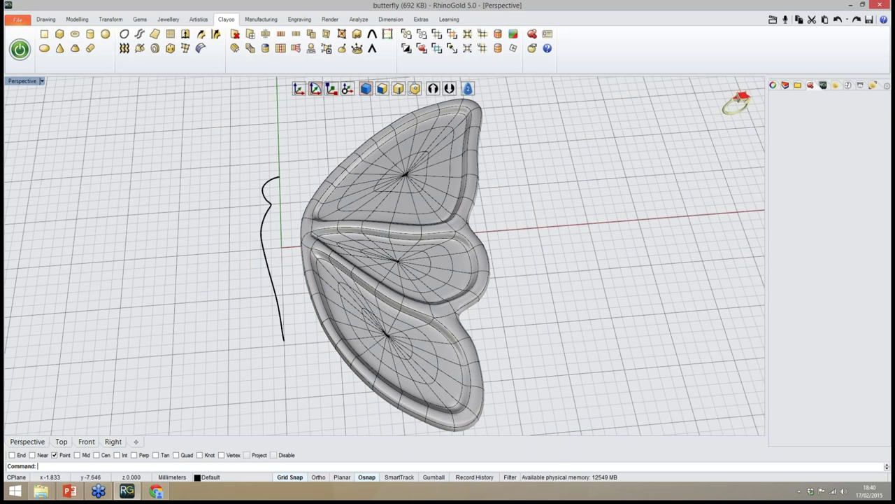
pyautogui.click(275, 292)
pyautogui.moveTo(263, 331); pyautogui.dragTo(277, 314, button='right')
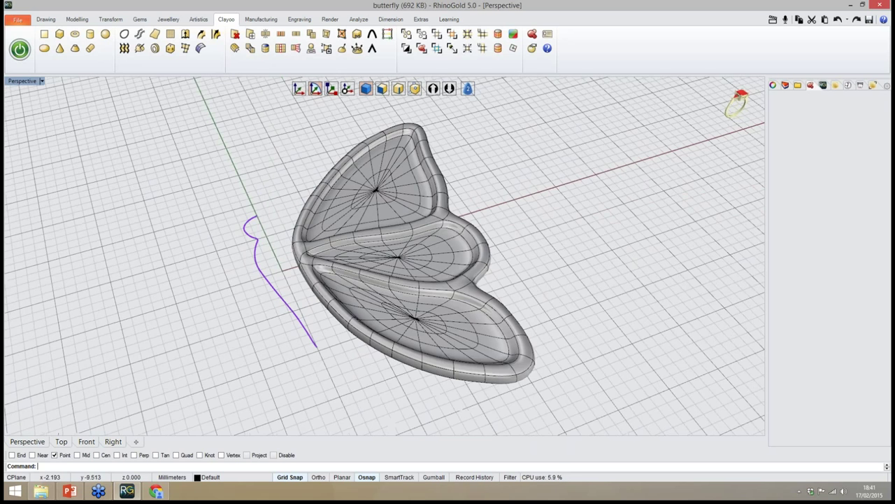
pyautogui.scroll(4, 276, 315)
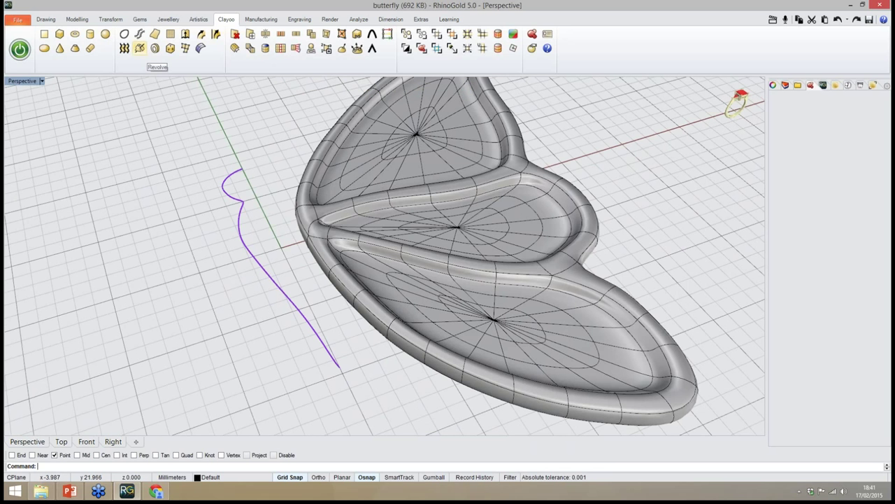
pyautogui.click(139, 48)
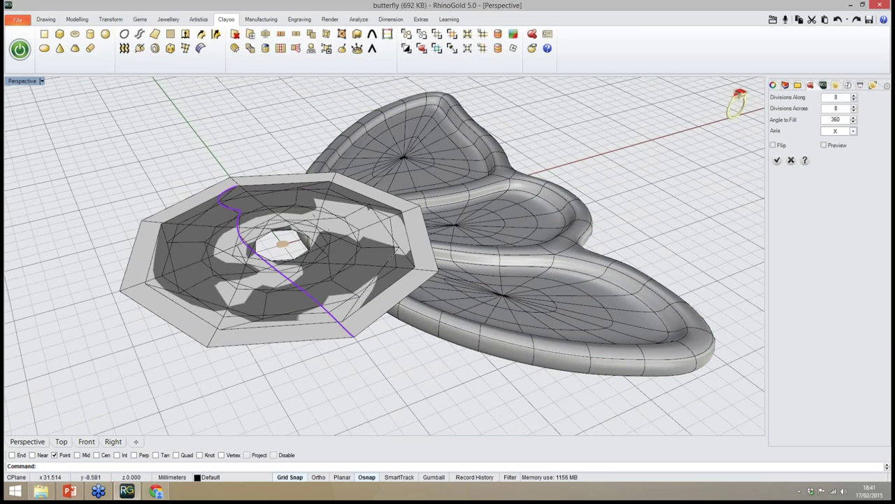
pyautogui.click(853, 131)
pyautogui.click(836, 146)
pyautogui.moveTo(420, 270); pyautogui.dragTo(462, 329, button='right')
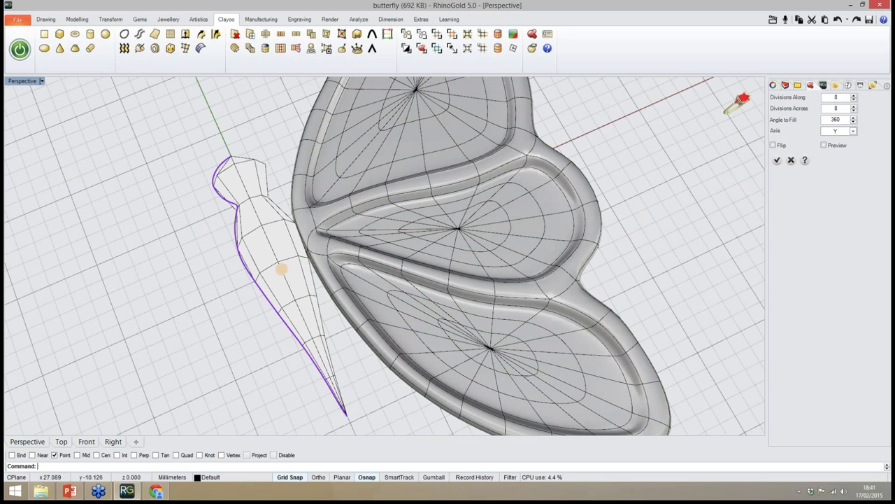
pyautogui.click(824, 146)
pyautogui.moveTo(602, 265); pyautogui.dragTo(577, 279, button='right')
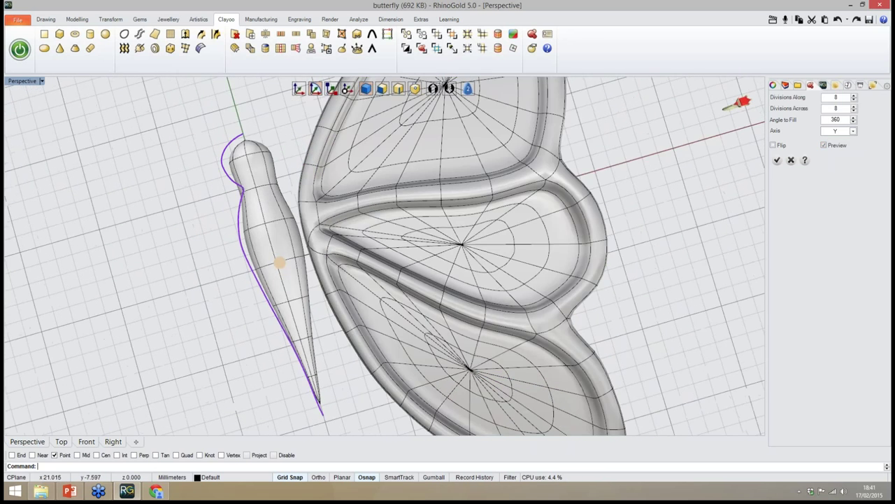
pyautogui.moveTo(308, 203); pyautogui.dragTo(287, 121, button='right')
pyautogui.scroll(2, 264, 180)
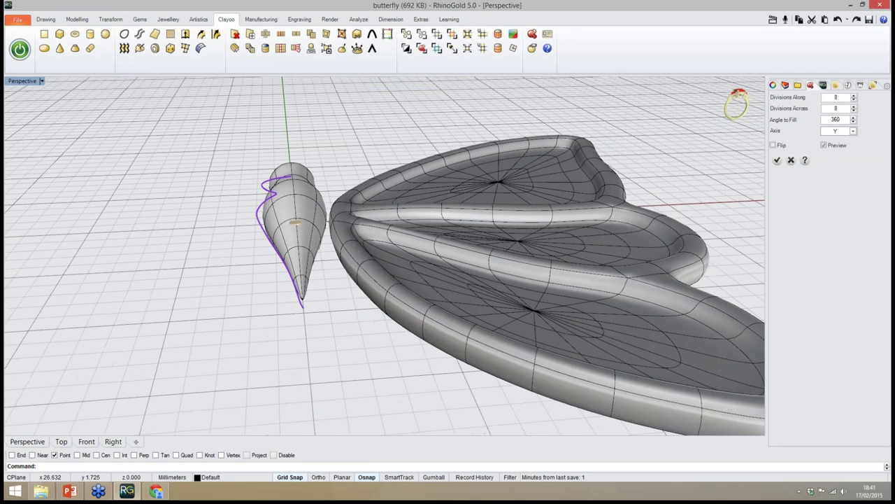
# Set the revolved body to 9 divisions along and 10 divisions across
pyautogui.click(854, 96)
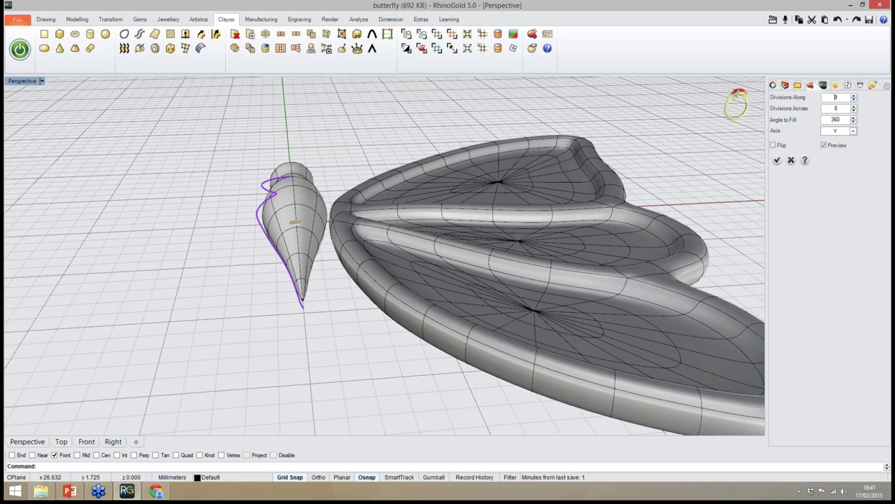
pyautogui.press('Tab')
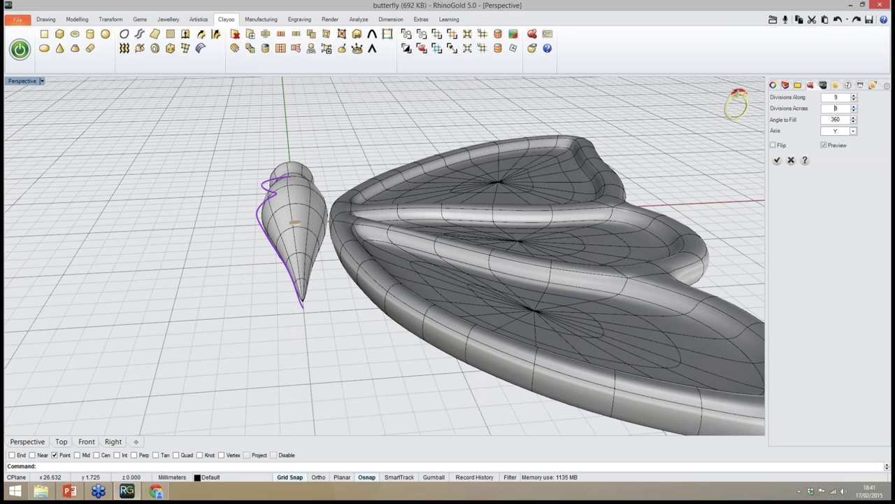
pyautogui.click(855, 107)
pyautogui.click(473, 210)
pyautogui.moveTo(474, 210); pyautogui.dragTo(483, 294, button='right')
pyautogui.moveTo(212, 299); pyautogui.dragTo(218, 312, button='right')
pyautogui.click(225, 311)
pyautogui.scroll(-2, 228, 309)
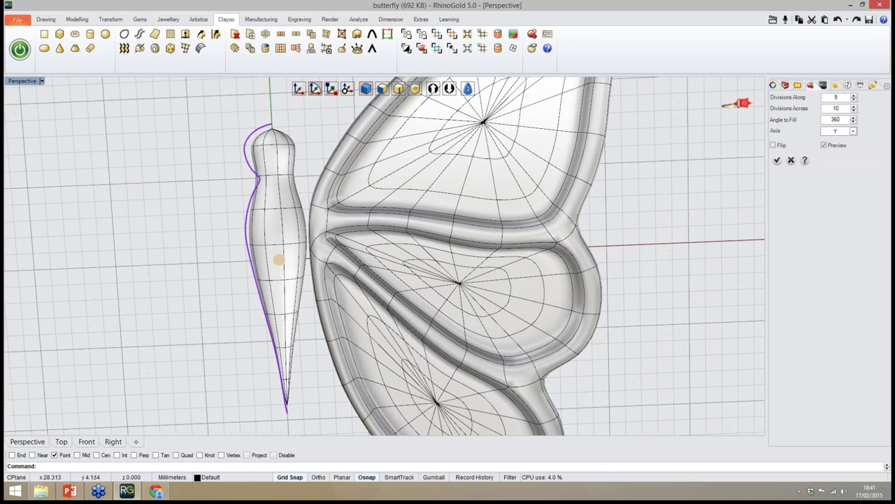
# Raise the revolved body's divisions along to 15
pyautogui.click(855, 95)
pyautogui.click(854, 95)
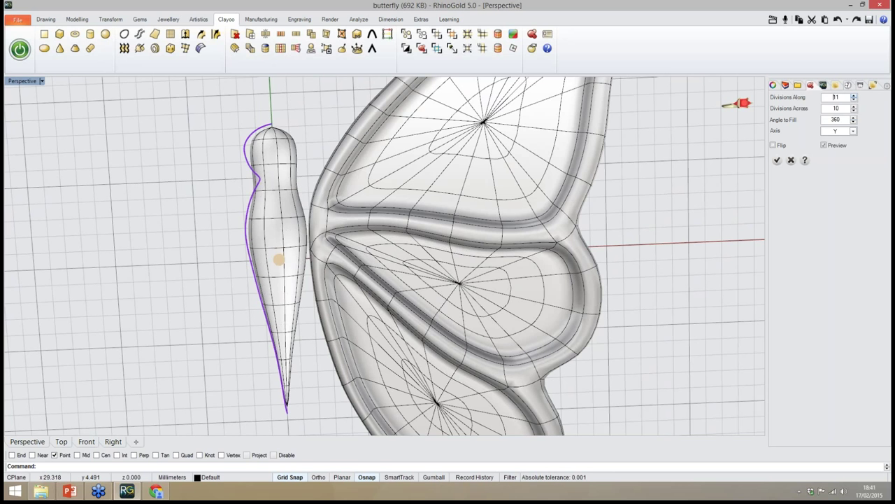
pyautogui.click(855, 95)
pyautogui.press('Up')
pyautogui.press('Up')
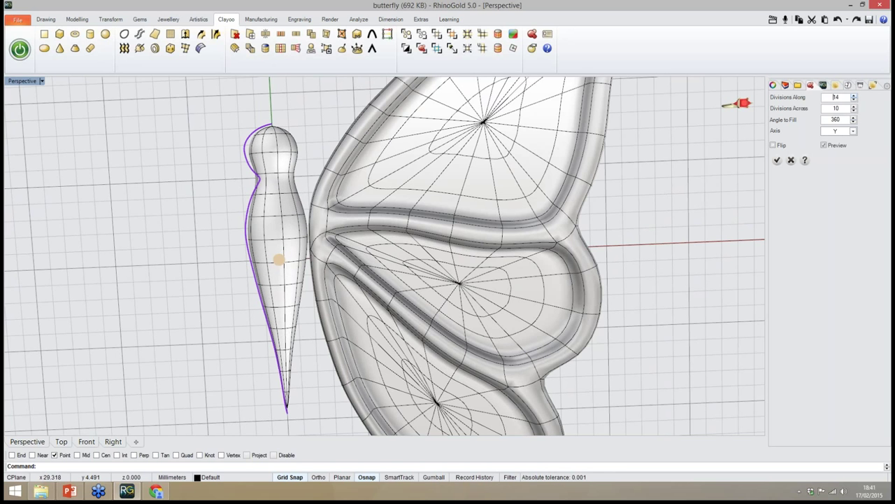
pyautogui.press('Up')
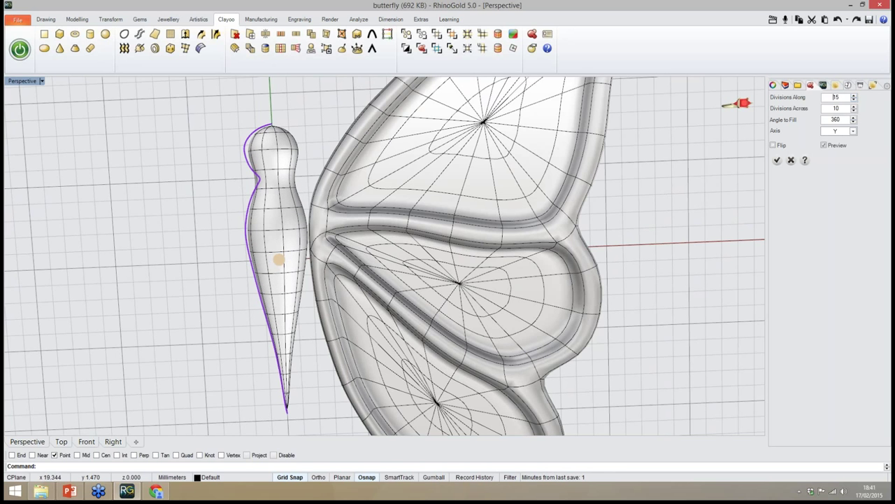
# Set the revolved body's divisions along to 12 and create the revolve
pyautogui.moveTo(279, 259); pyautogui.dragTo(354, 340, button='right')
pyautogui.scroll(4, 281, 267)
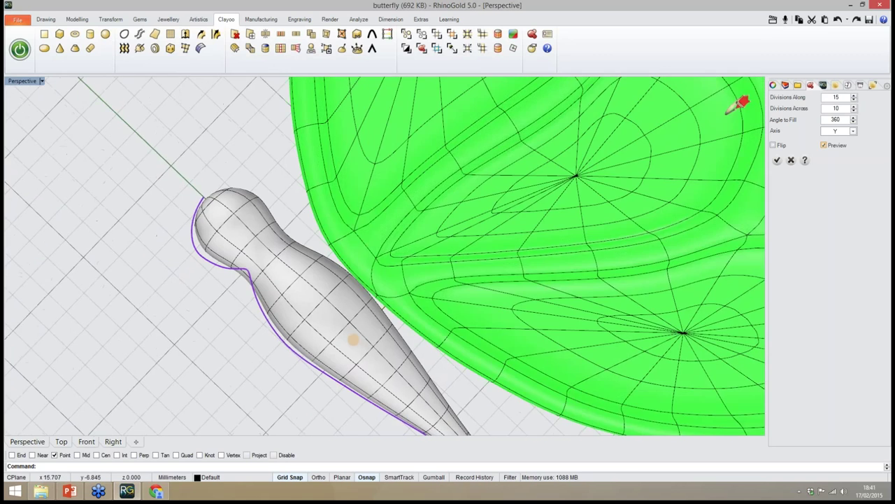
pyautogui.click(854, 99)
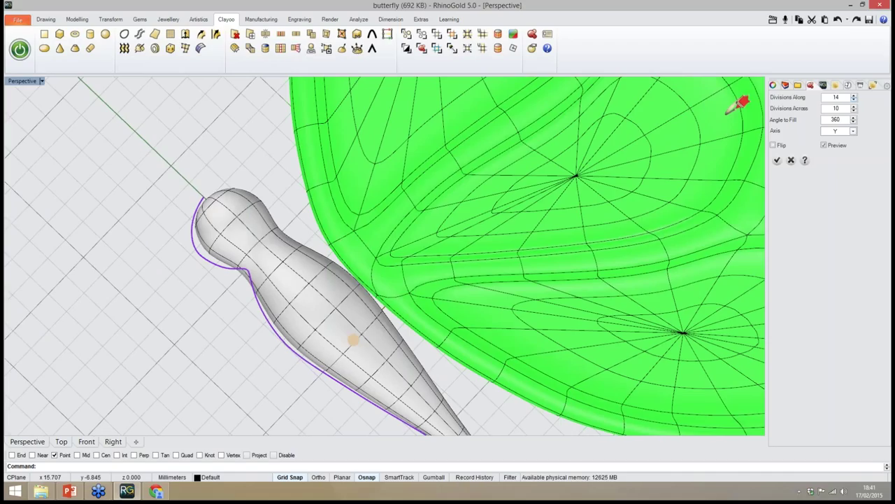
pyautogui.press('Down')
pyautogui.press('Down')
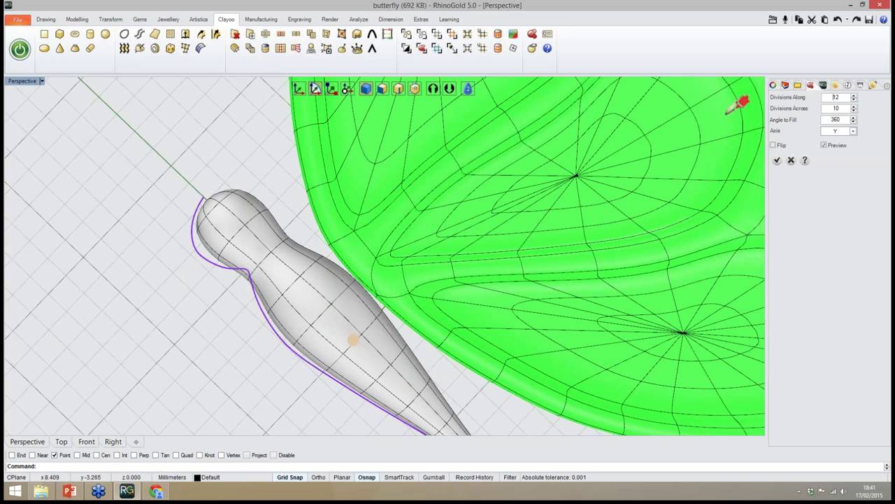
pyautogui.moveTo(354, 340); pyautogui.dragTo(274, 275, button='right')
pyautogui.scroll(-4, 281, 300)
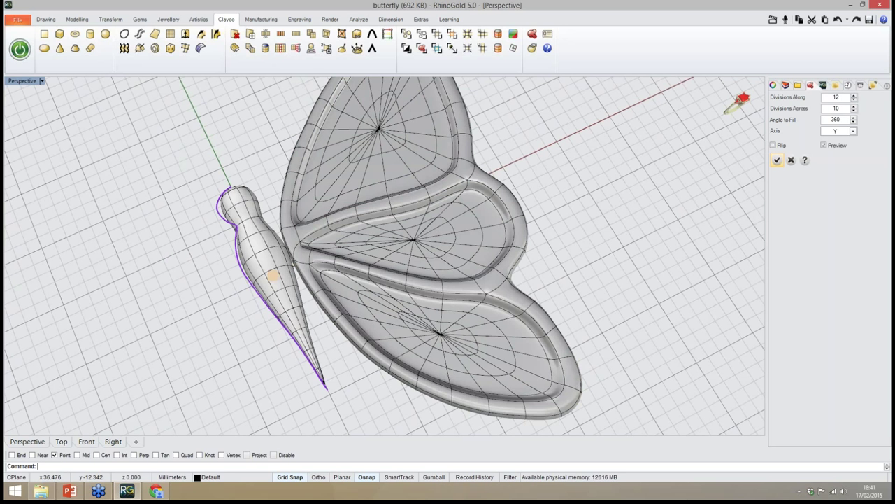
pyautogui.click(776, 161)
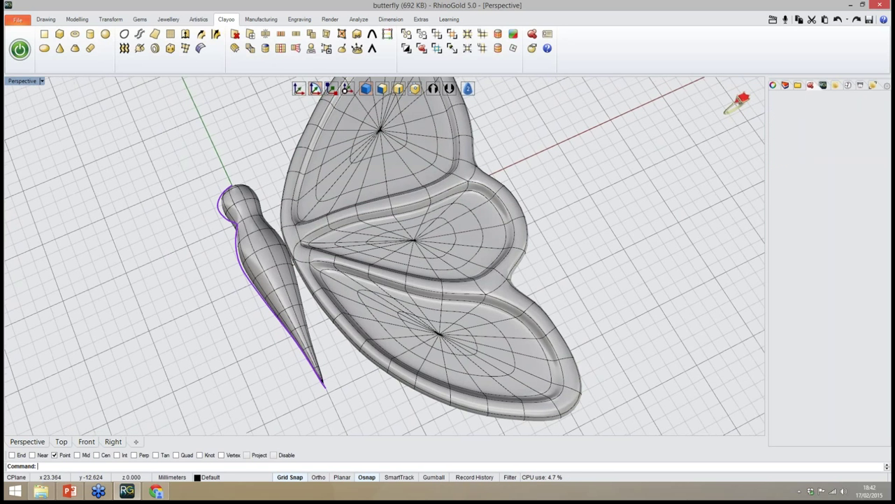
# Move the butterfly body's profile curve onto the hidden layer Layer 01
pyautogui.moveTo(622, 283); pyautogui.dragTo(623, 276, button='right')
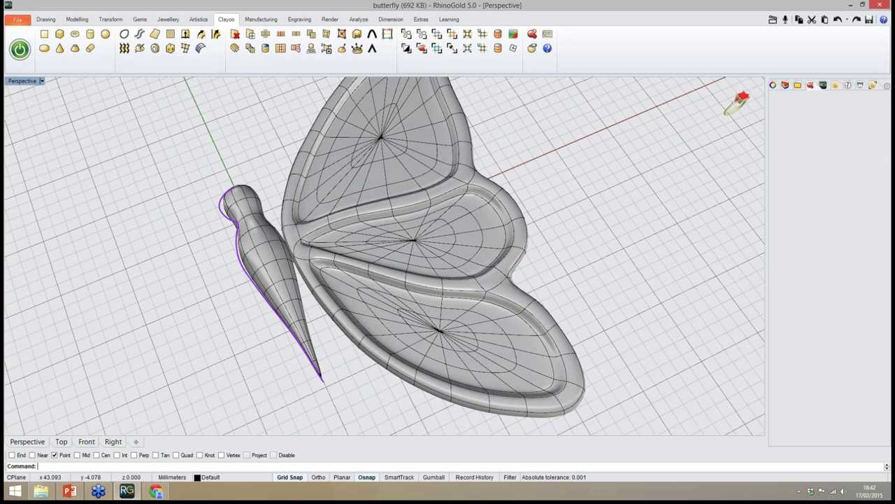
pyautogui.rightClick(783, 123)
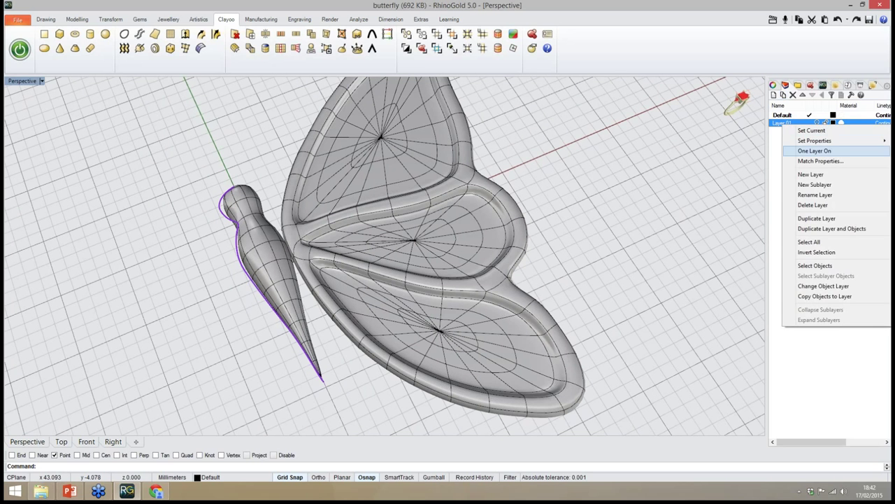
pyautogui.click(823, 286)
pyautogui.moveTo(607, 298); pyautogui.dragTo(584, 308, button='right')
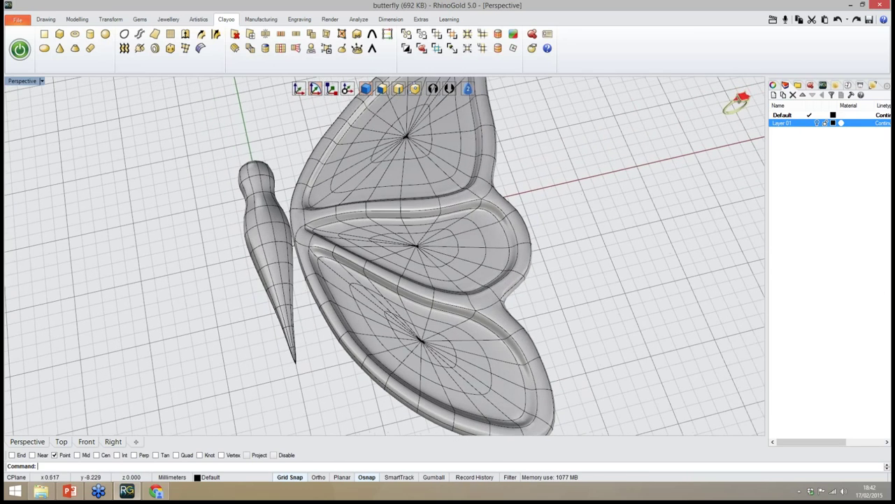
# Examine the revolved body and the wing from several angles to judge how they sit next to each other
pyautogui.moveTo(33, 411)
pyautogui.moveTo(231, 365); pyautogui.dragTo(240, 333, button='right')
pyautogui.scroll(2, 415, 263)
pyautogui.click(420, 259)
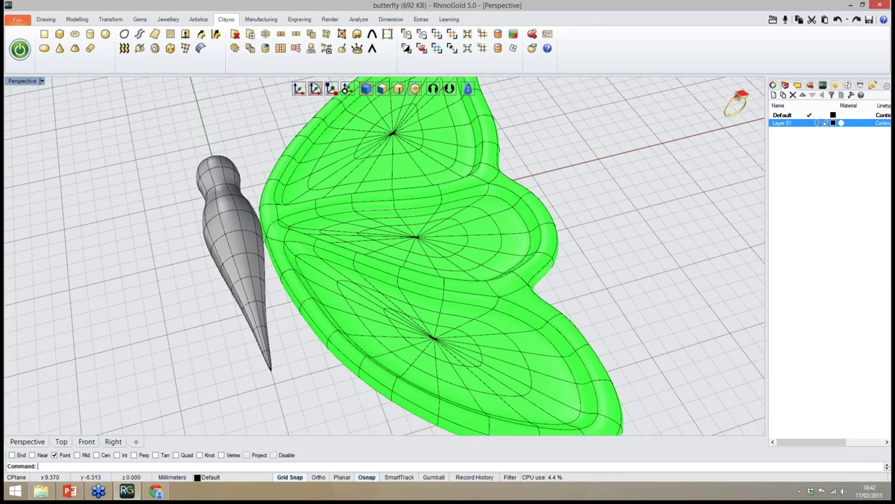
pyautogui.moveTo(444, 300); pyautogui.dragTo(352, 267, button='right')
pyautogui.scroll(-4, 351, 268)
pyautogui.click(308, 343)
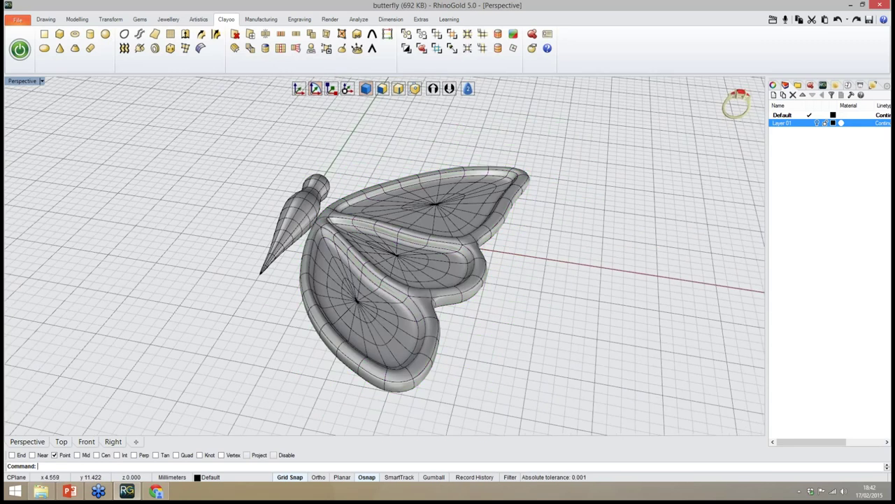
pyautogui.click(410, 301)
pyautogui.moveTo(410, 300); pyautogui.dragTo(494, 343, button='right')
pyautogui.press('Escape')
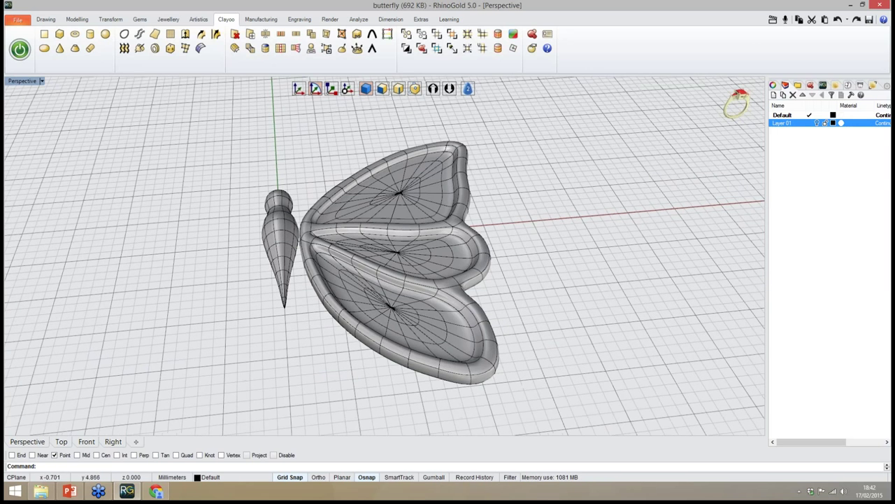
pyautogui.click(273, 200)
pyautogui.click(302, 143)
pyautogui.moveTo(302, 143); pyautogui.dragTo(305, 199, button='right')
pyautogui.click(331, 283)
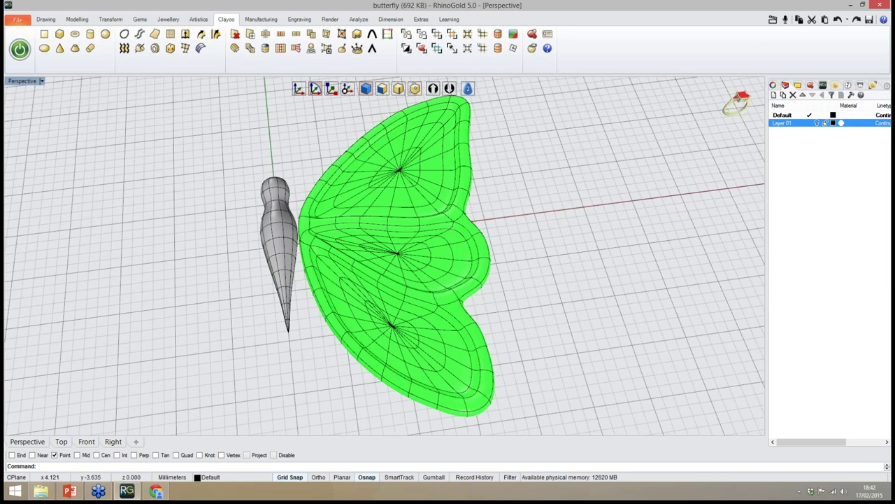
pyautogui.click(307, 364)
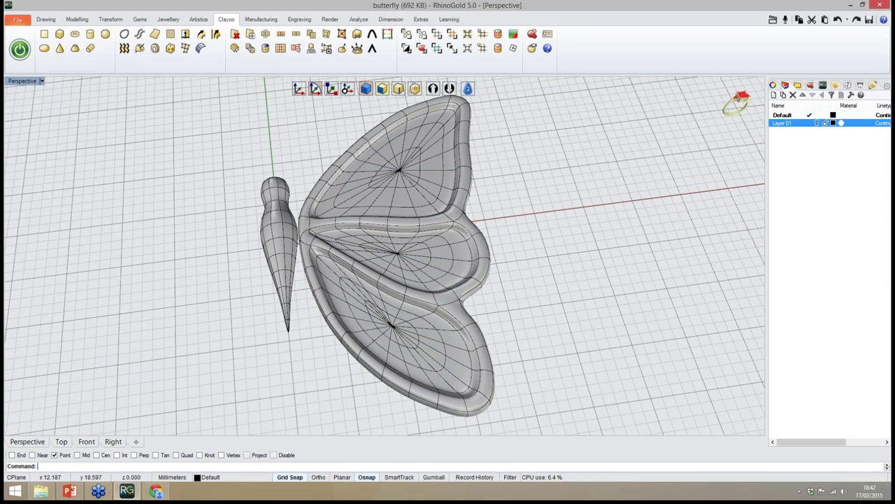
# Raise the whole wing vertically in the Front view until its underside rests on the horizontal axis
pyautogui.click(361, 189)
pyautogui.press('Escape')
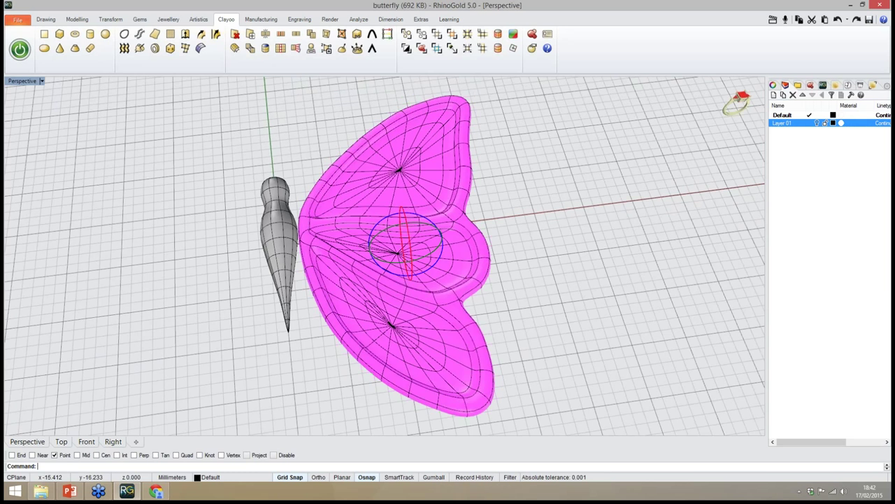
pyautogui.click(87, 441)
pyautogui.moveTo(335, 340); pyautogui.dragTo(196, 388, button='right')
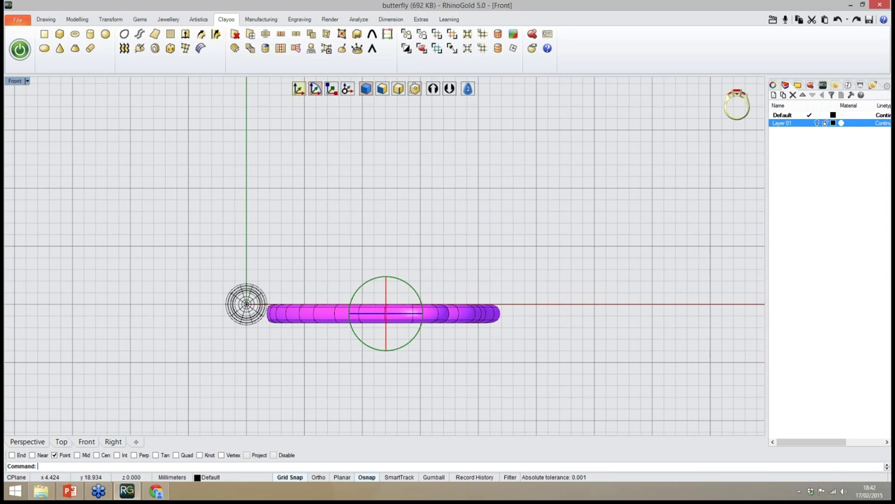
pyautogui.click(298, 86)
pyautogui.moveTo(387, 274); pyautogui.dragTo(386, 257)
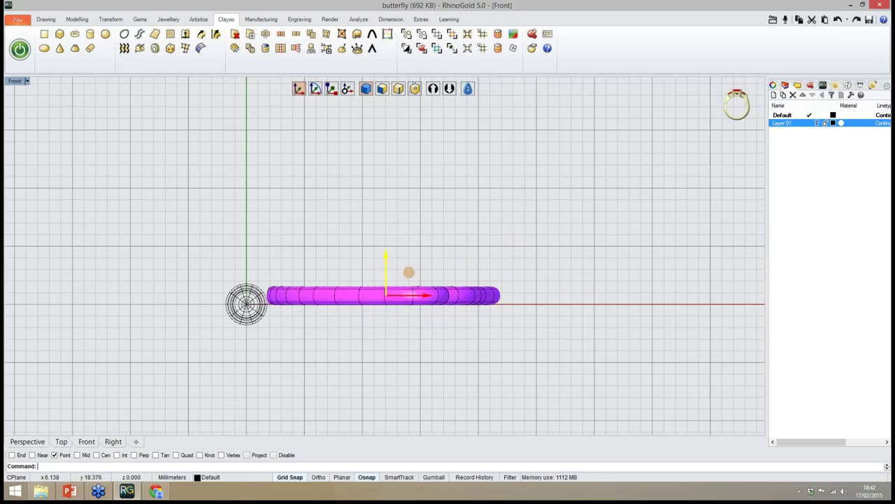
# Rotate the wing in the Front view so its outer side tilts upward, and raise it so its inner end meets the horizontal axis
pyautogui.click(315, 88)
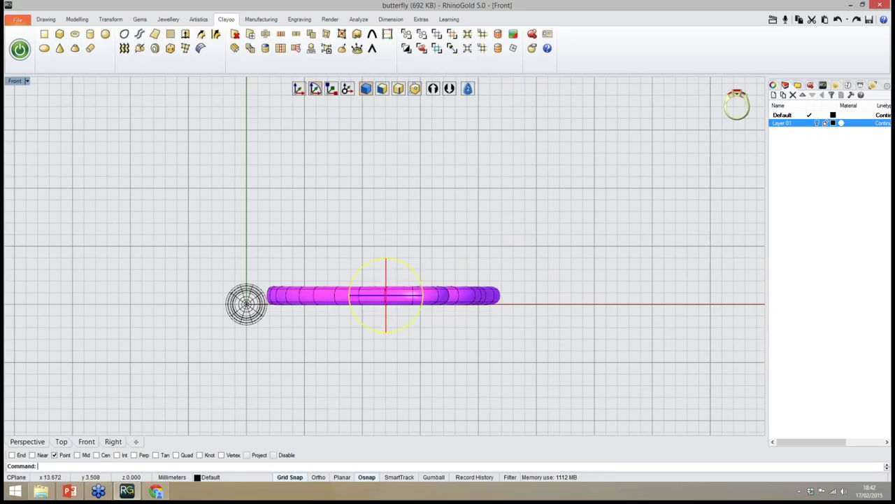
pyautogui.moveTo(405, 263); pyautogui.dragTo(399, 260)
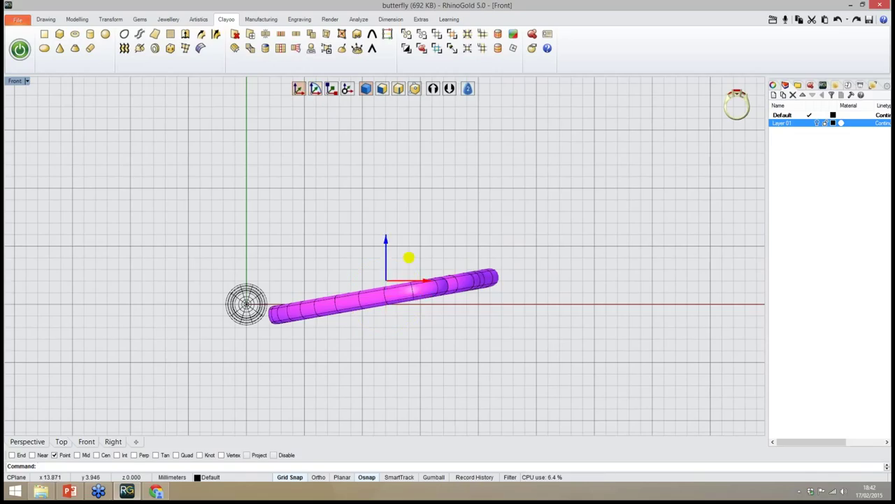
pyautogui.moveTo(408, 273); pyautogui.dragTo(407, 254)
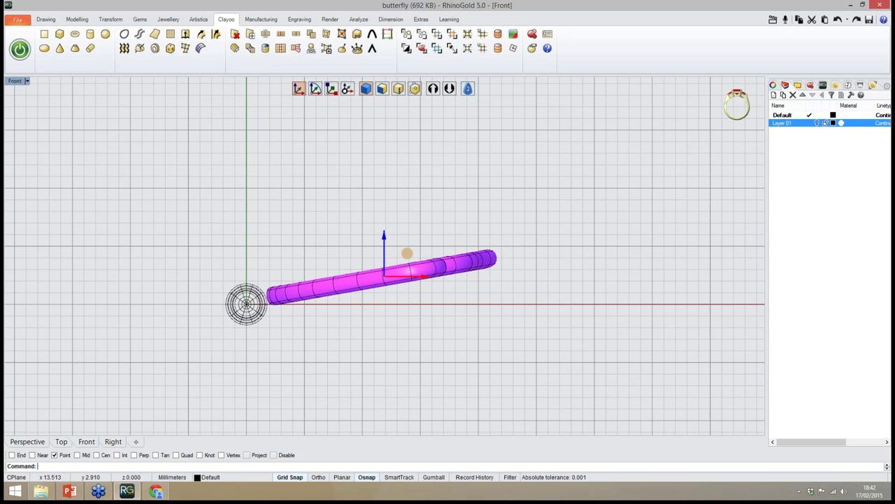
pyautogui.scroll(8, 282, 295)
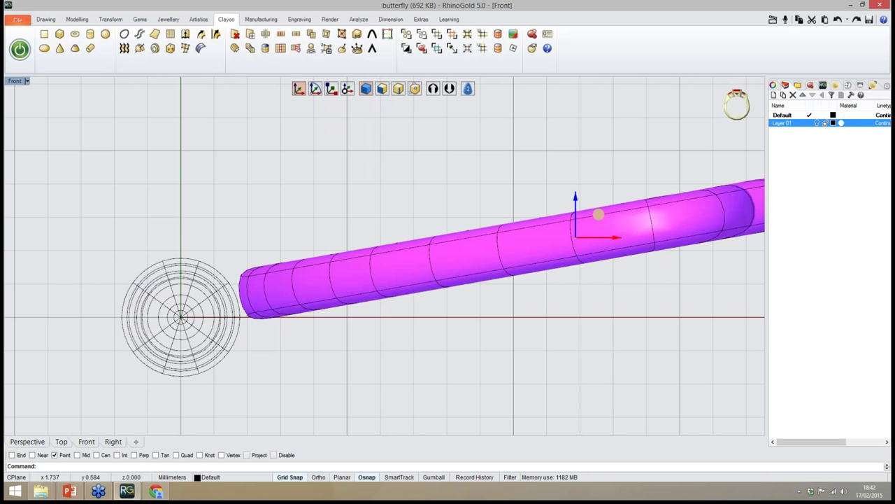
pyautogui.press('Escape')
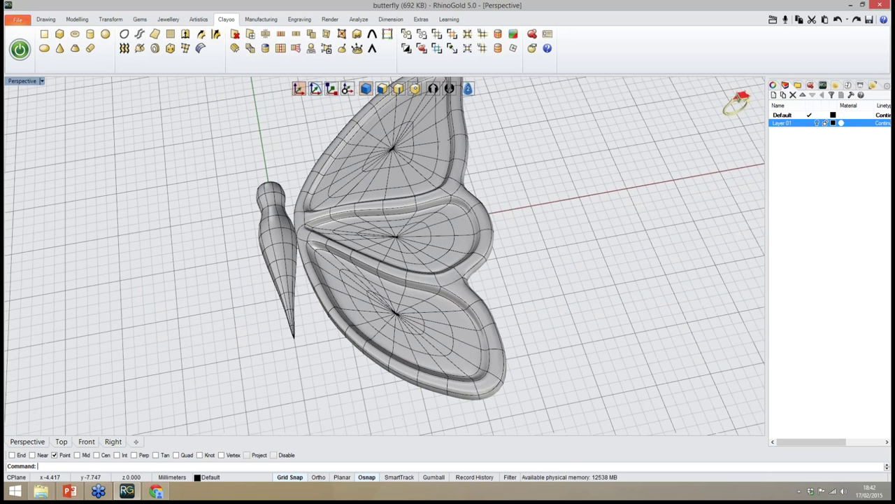
# Shift the tilted wing slightly along the Y axis toward the head end of the body
pyautogui.click(434, 259)
pyautogui.moveTo(434, 259); pyautogui.dragTo(490, 245, button='right')
pyautogui.press('Escape')
pyautogui.scroll(4, 254, 235)
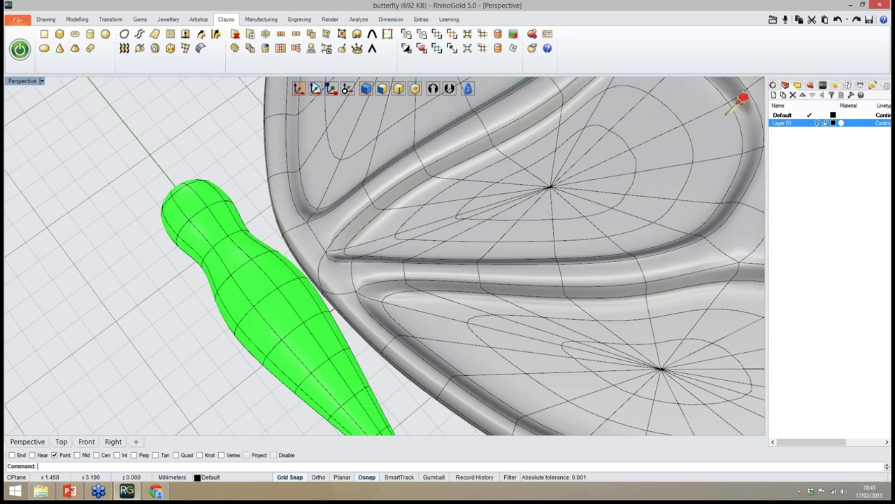
pyautogui.click(315, 217)
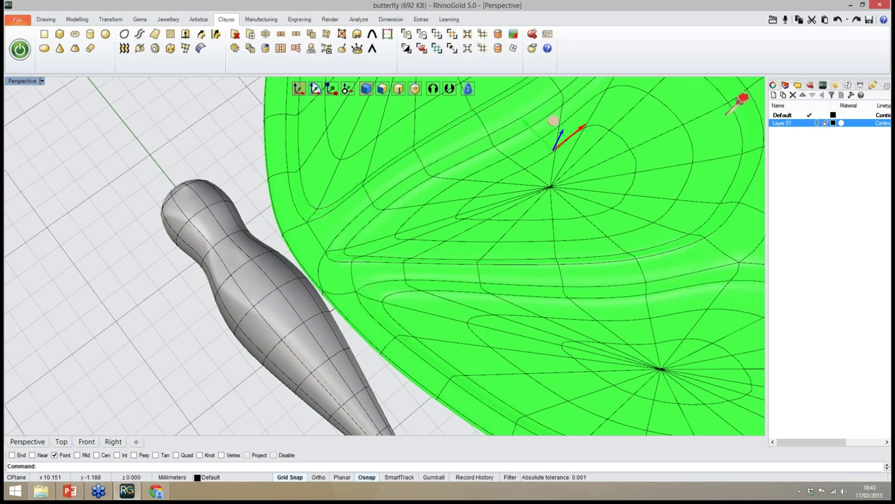
pyautogui.moveTo(525, 122); pyautogui.dragTo(509, 105)
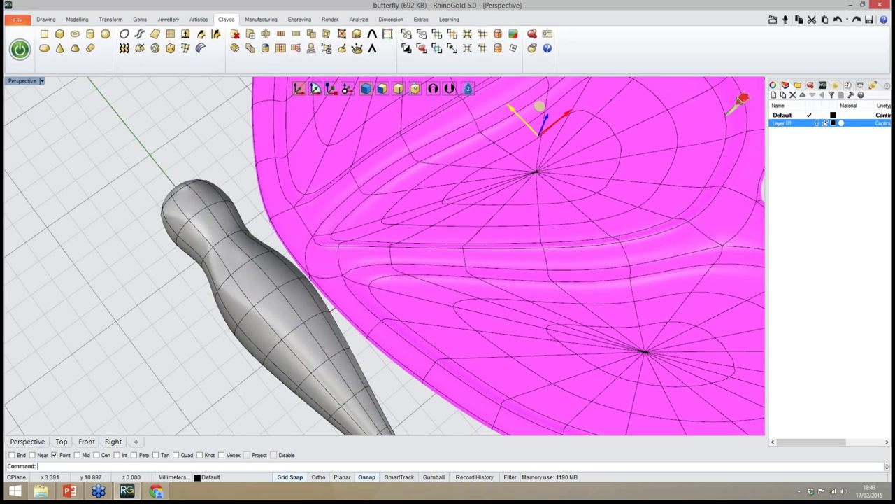
pyautogui.click(173, 165)
# Move the wing slightly outward in the Front view to leave a small gap beside the body
pyautogui.scroll(-11, 176, 168)
pyautogui.moveTo(308, 343); pyautogui.dragTo(271, 341, button='right')
pyautogui.scroll(-6, 270, 340)
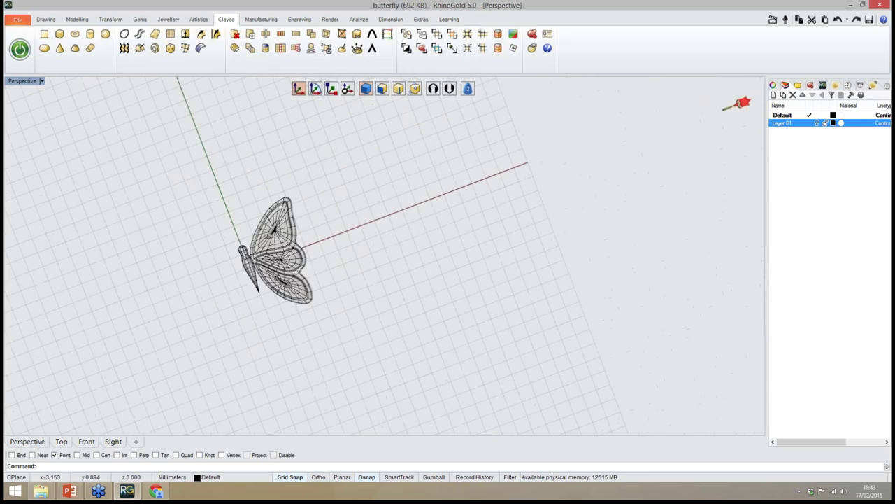
pyautogui.scroll(10, 237, 261)
pyautogui.moveTo(241, 276); pyautogui.dragTo(275, 266, button='right')
pyautogui.scroll(9, 282, 262)
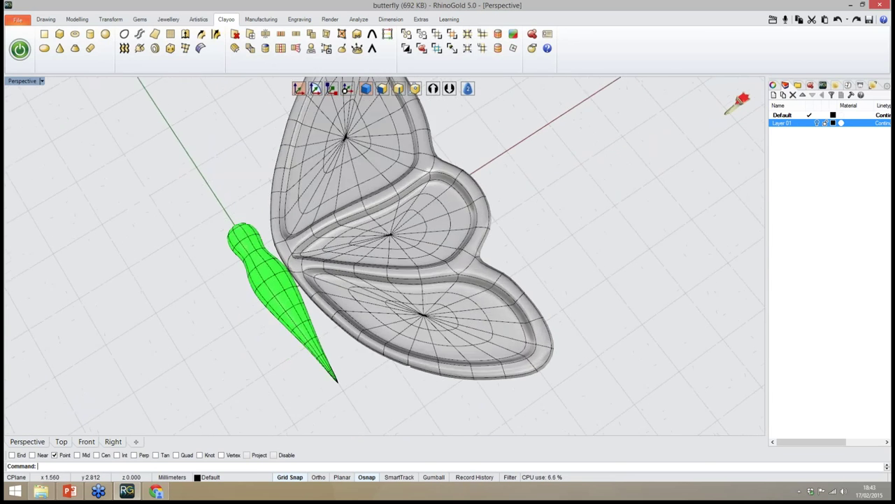
pyautogui.click(353, 245)
pyautogui.click(86, 442)
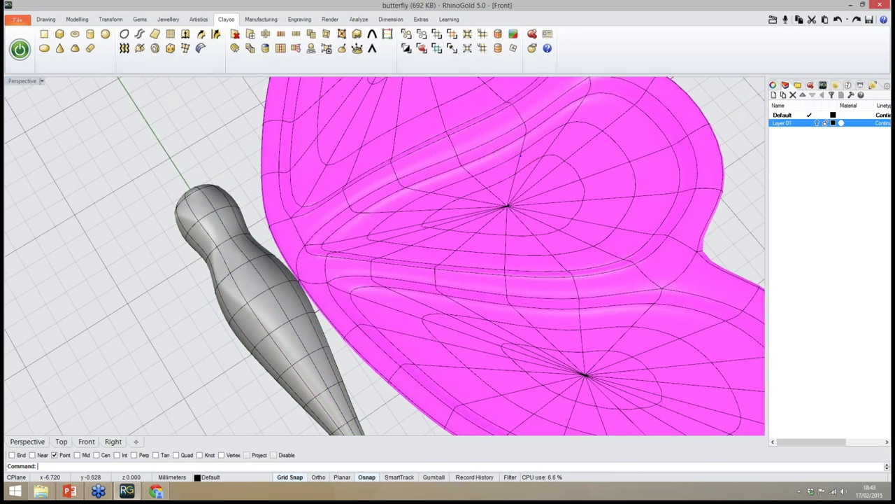
pyautogui.moveTo(433, 307); pyautogui.dragTo(360, 310, button='right')
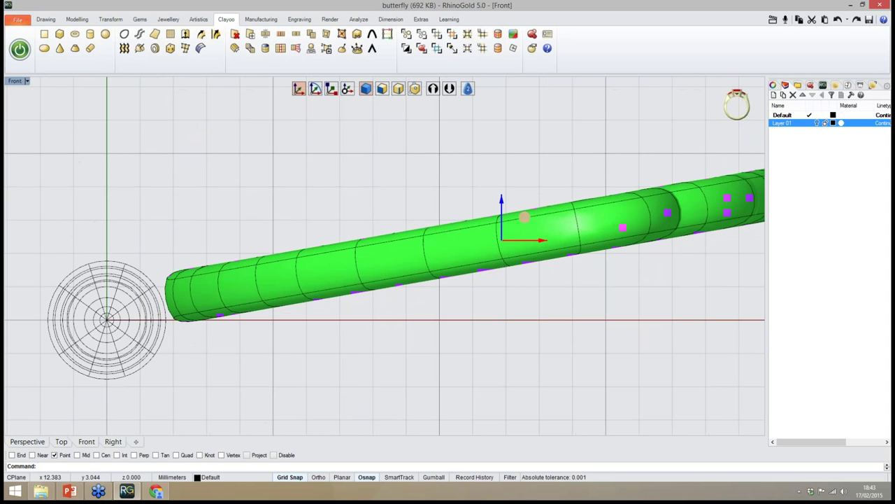
pyautogui.moveTo(523, 217); pyautogui.dragTo(527, 215)
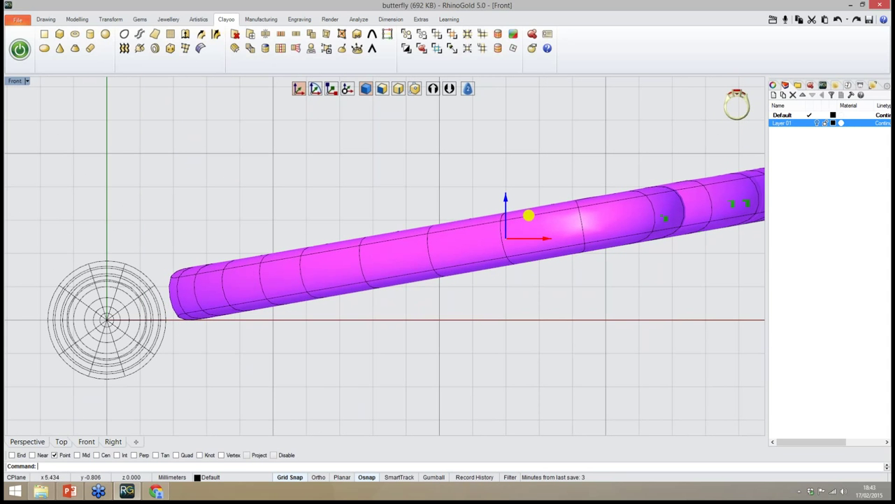
pyautogui.hotkey('ctrl', 'F4')
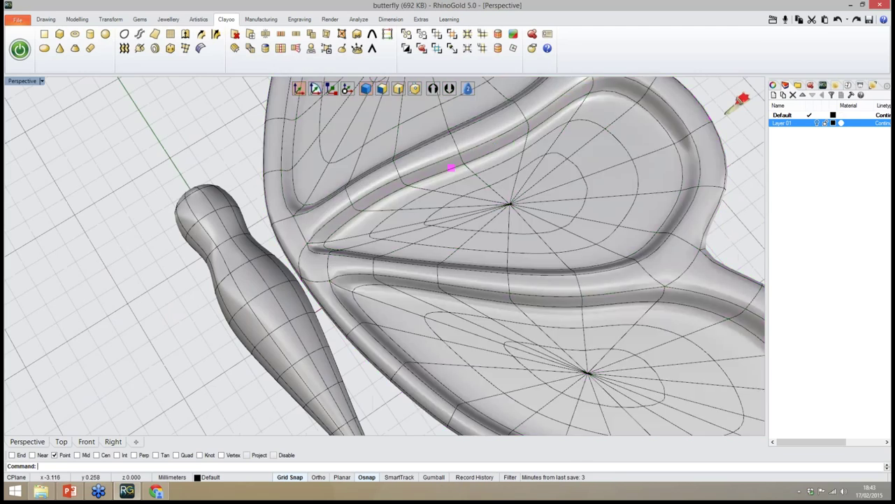
pyautogui.press('Escape')
# Examine the repositioned wing and the body in the Perspective view
pyautogui.scroll(4, 257, 184)
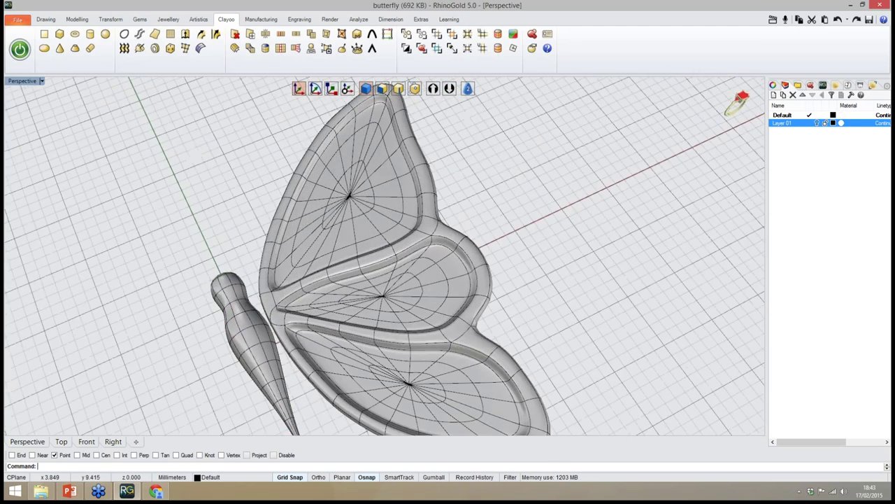
pyautogui.moveTo(257, 203)
pyautogui.mouseDown(button='right')
pyautogui.moveTo(260, 176)
pyautogui.moveTo(258, 217)
pyautogui.mouseUp(button='right')
pyautogui.scroll(-4, 259, 200)
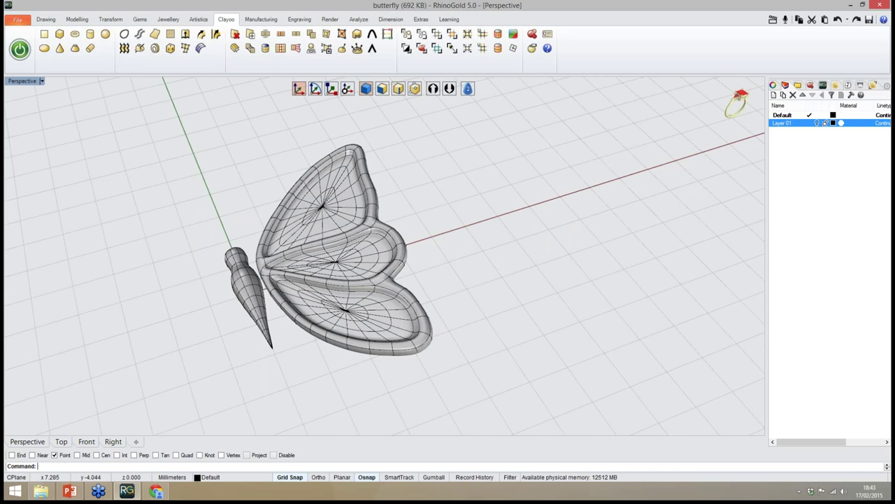
pyautogui.scroll(4, 306, 296)
pyautogui.moveTo(306, 295); pyautogui.dragTo(368, 283, button='right')
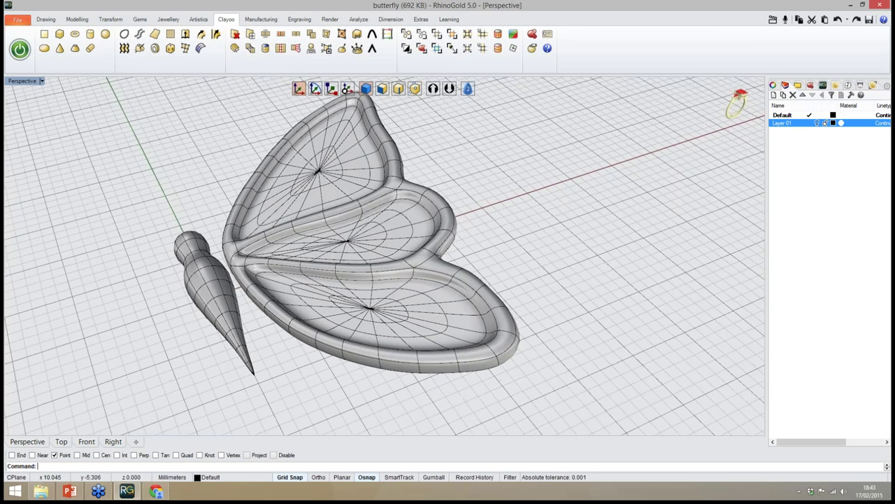
pyautogui.scroll(-2, 369, 283)
pyautogui.scroll(4, 353, 214)
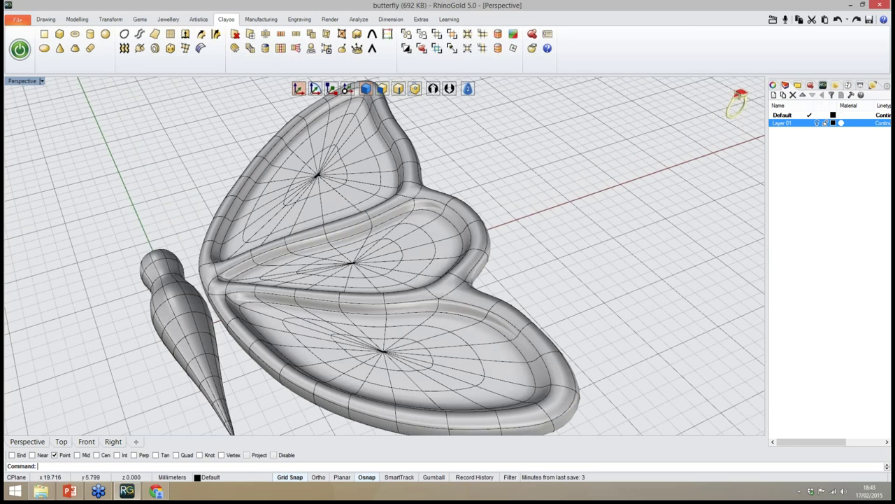
# Crease the edge loop where the membrane meets the rim in the wing's middle cell
pyautogui.click(399, 89)
pyautogui.moveTo(435, 260); pyautogui.dragTo(486, 217, button='right')
pyautogui.scroll(5, 455, 196)
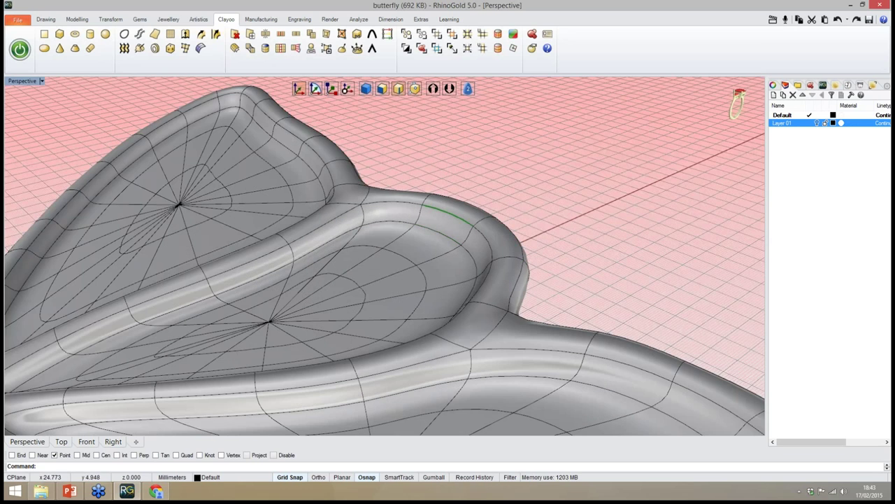
pyautogui.moveTo(455, 195); pyautogui.dragTo(425, 242, button='right')
pyautogui.scroll(-5, 413, 218)
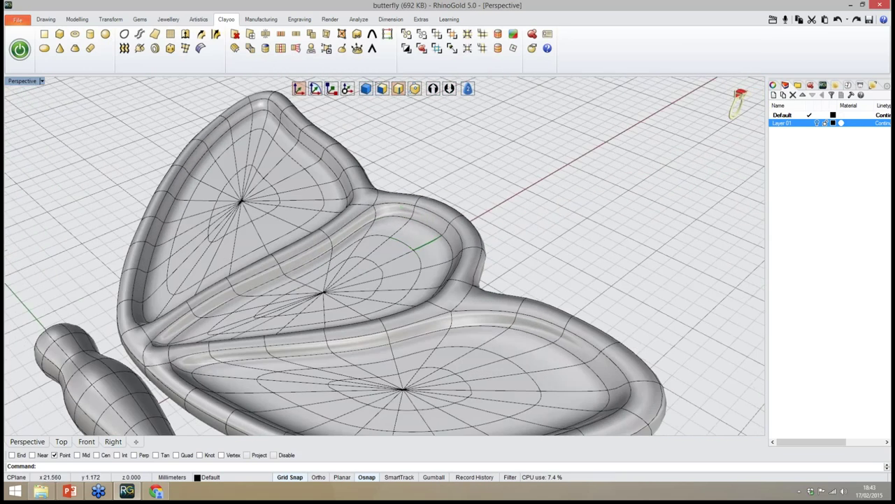
pyautogui.click(430, 225)
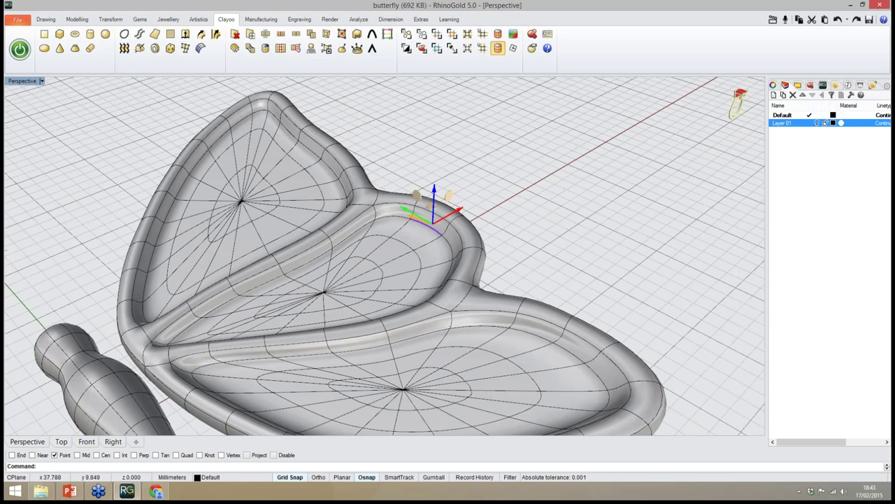
pyautogui.click(497, 48)
pyautogui.moveTo(435, 183); pyautogui.dragTo(413, 196, button='right')
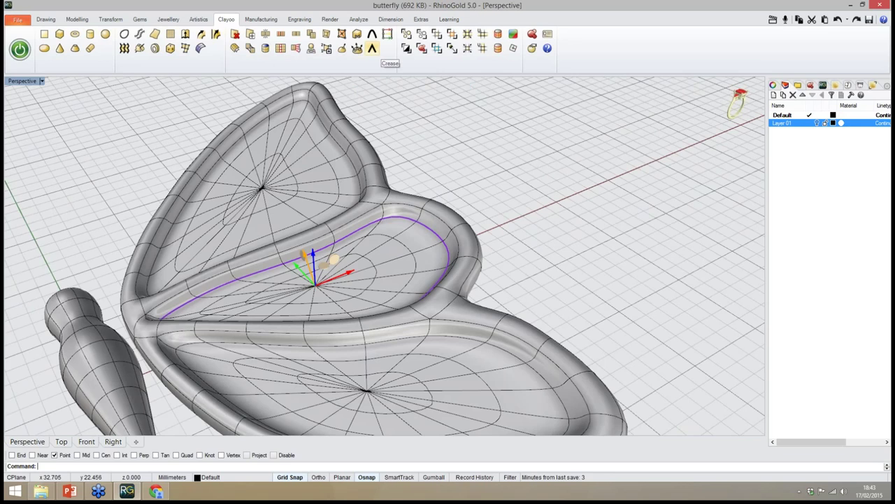
pyautogui.click(372, 47)
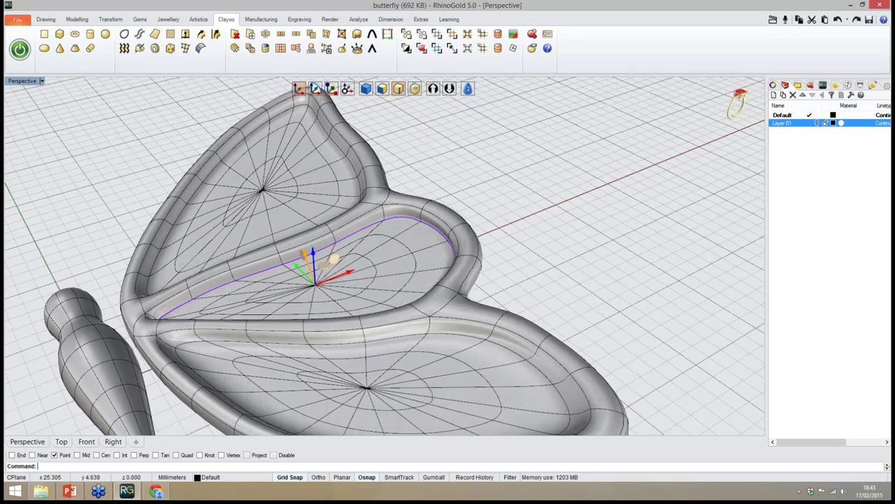
pyautogui.moveTo(434, 203); pyautogui.dragTo(486, 175, button='right')
pyautogui.press('Escape')
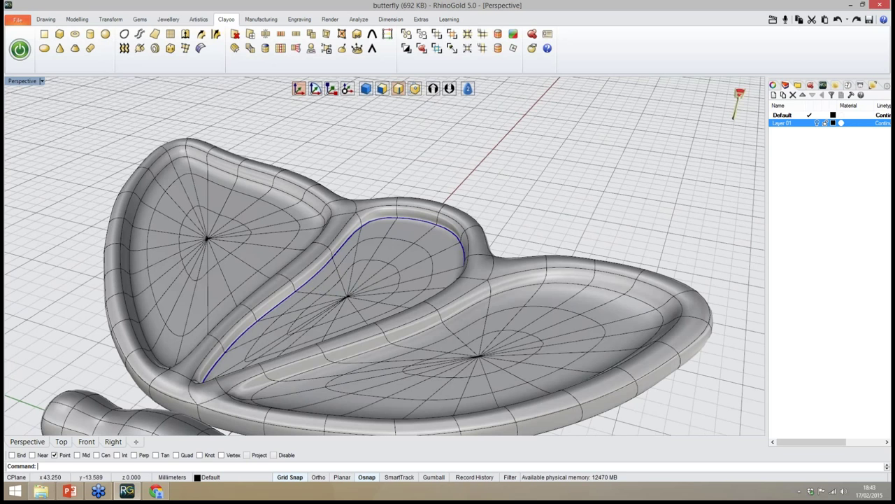
# Switch to the smooth display without mesh edges and examine the creased middle cell against the uncreased outer cells
pyautogui.click(697, 114)
pyautogui.click(696, 114)
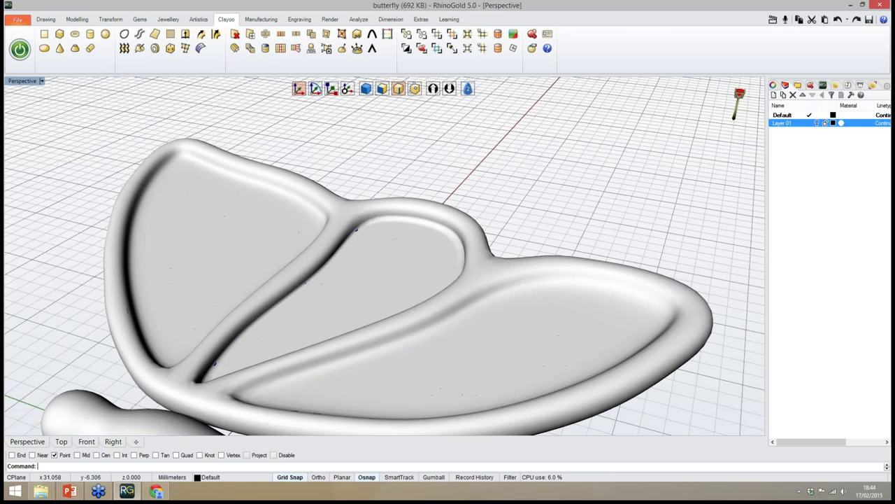
pyautogui.moveTo(448, 231); pyautogui.dragTo(511, 210, button='right')
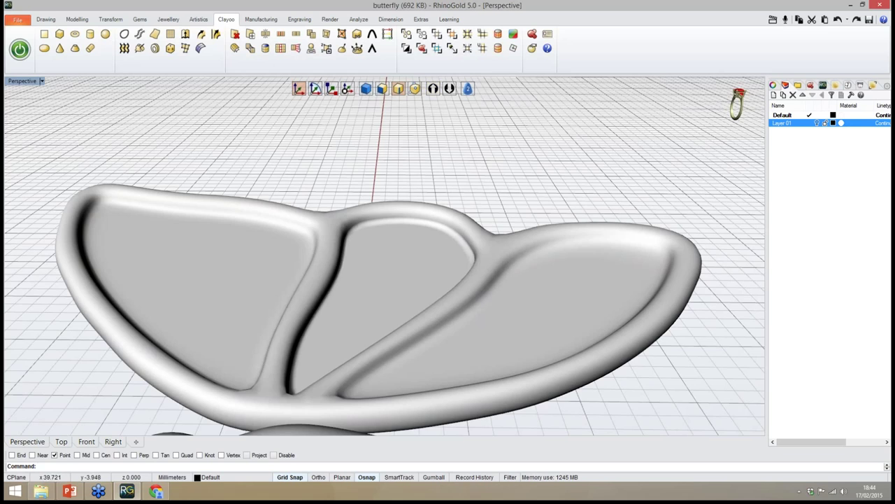
pyautogui.moveTo(483, 210); pyautogui.dragTo(370, 266, button='right')
pyautogui.scroll(4, 360, 220)
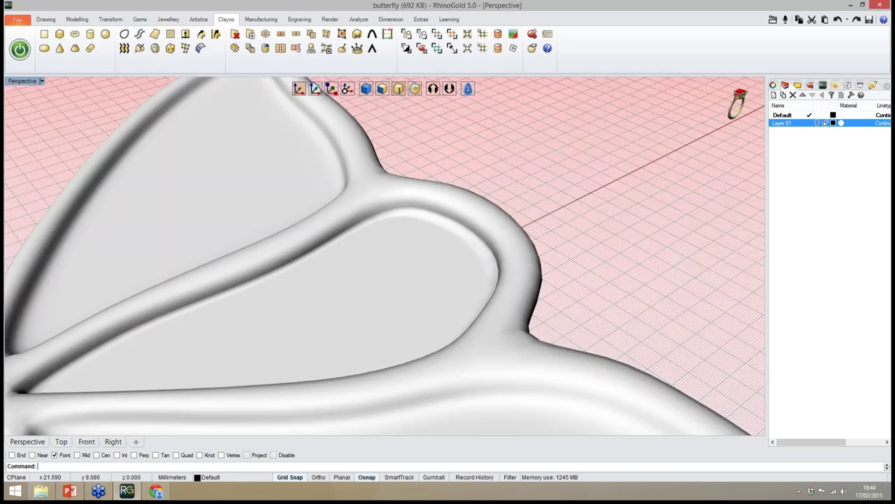
pyautogui.scroll(-8, 380, 217)
pyautogui.moveTo(483, 157); pyautogui.dragTo(489, 178, button='right')
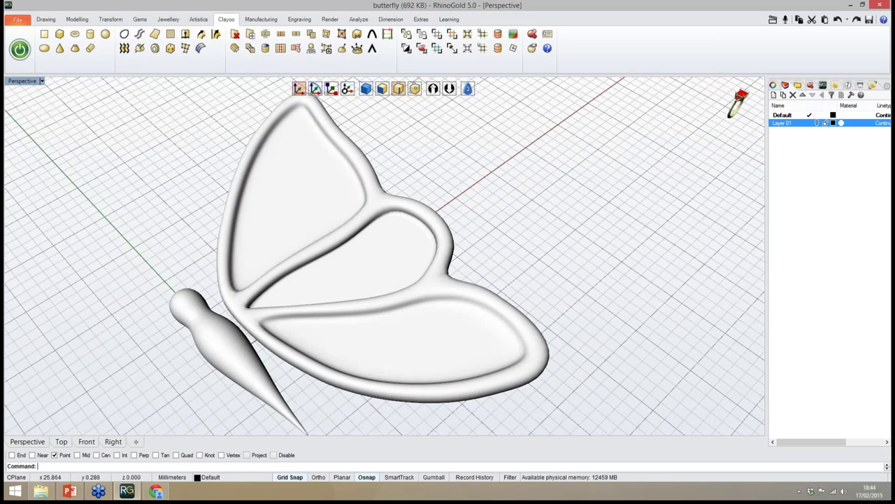
# Restore the display with mesh edges and crease the edge loop where the membrane meets the rim in the head-end wing cell
pyautogui.moveTo(736, 106)
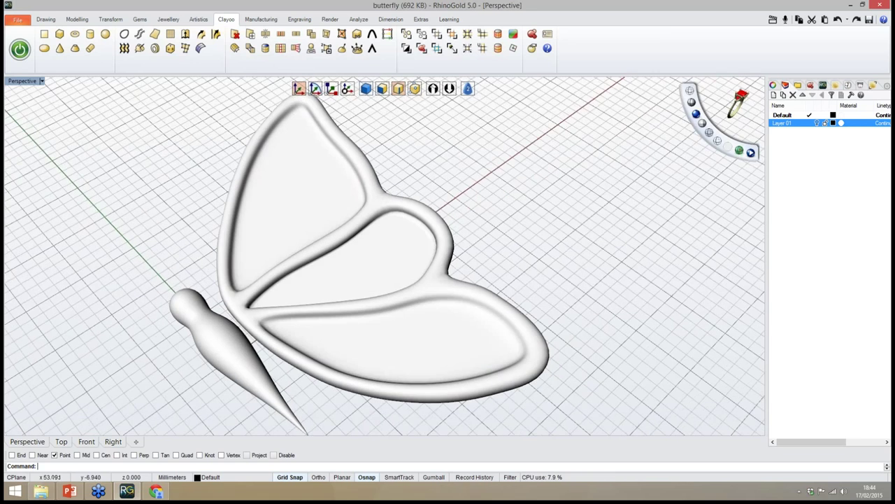
pyautogui.click(692, 102)
pyautogui.moveTo(501, 206); pyautogui.dragTo(455, 181, button='right')
pyautogui.scroll(7, 350, 168)
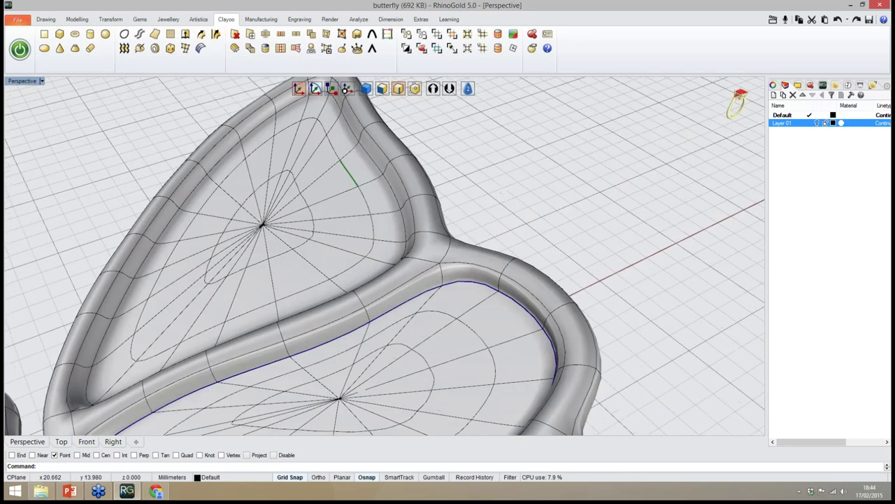
pyautogui.click(376, 163)
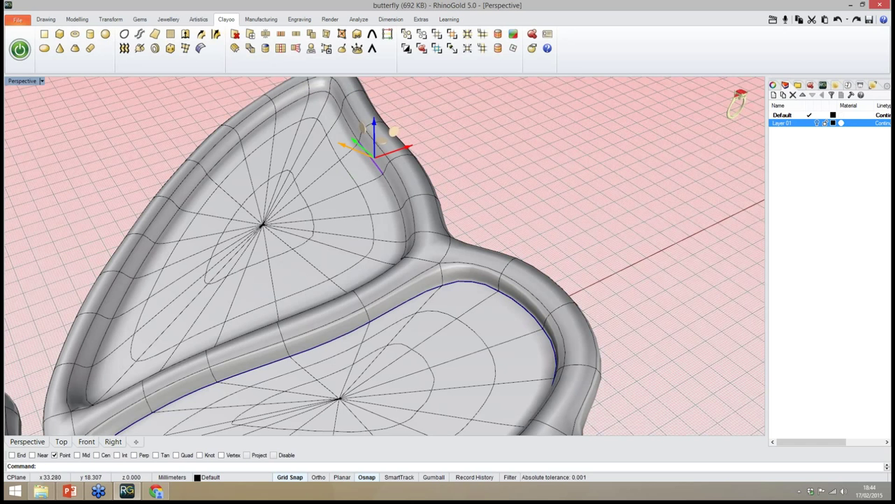
pyautogui.click(498, 48)
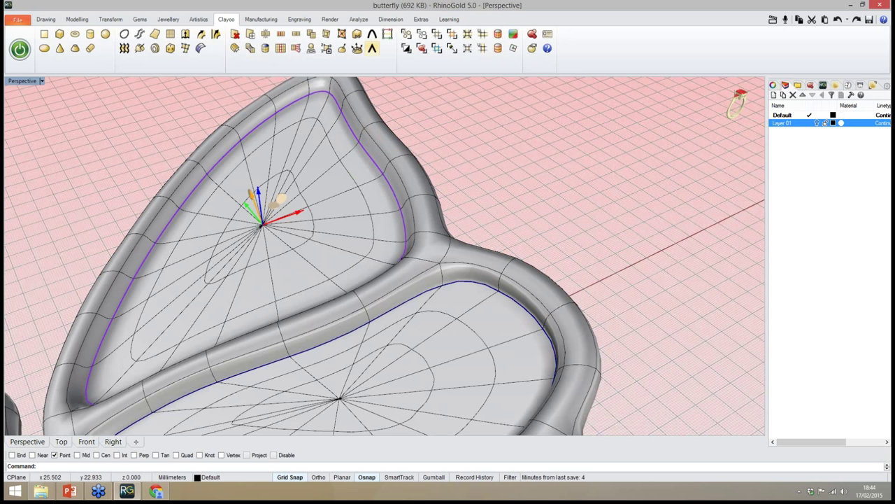
pyautogui.click(372, 48)
pyautogui.press('Escape')
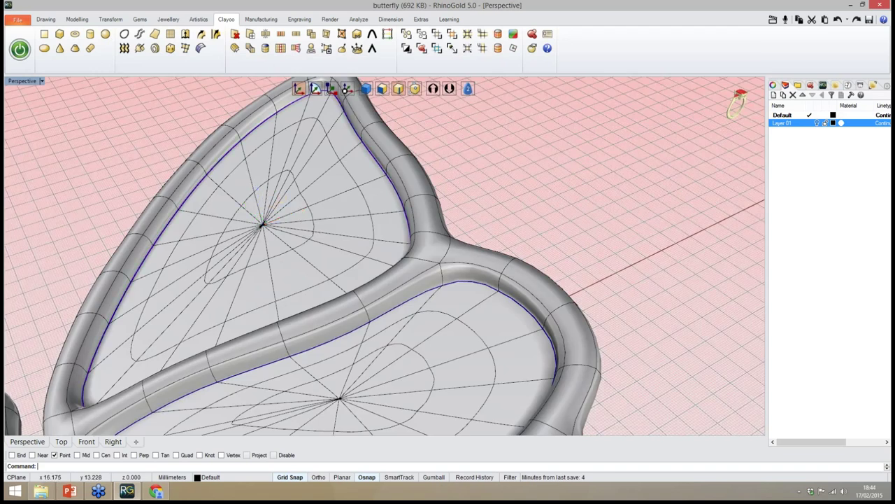
# Crease the edge loop where the membrane meets the rim in the tail-end wing cell
pyautogui.scroll(-8, 294, 217)
pyautogui.moveTo(301, 231); pyautogui.dragTo(448, 286, button='right')
pyautogui.scroll(8, 451, 295)
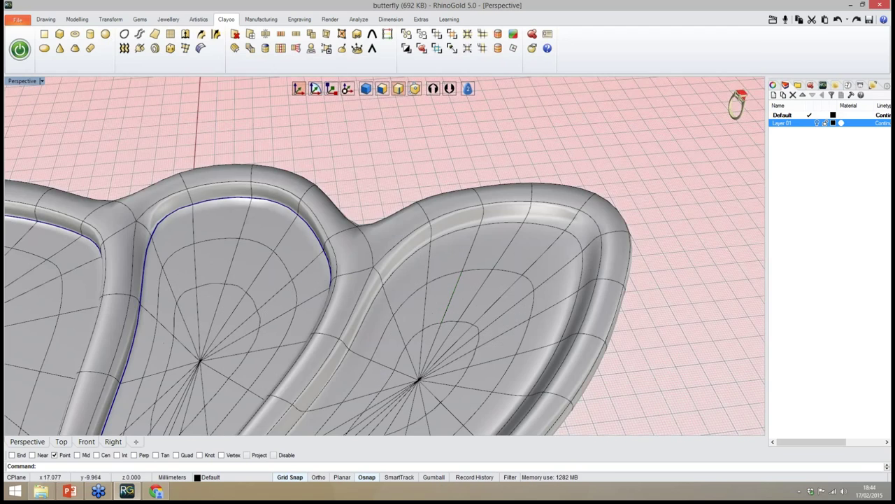
pyautogui.click(406, 259)
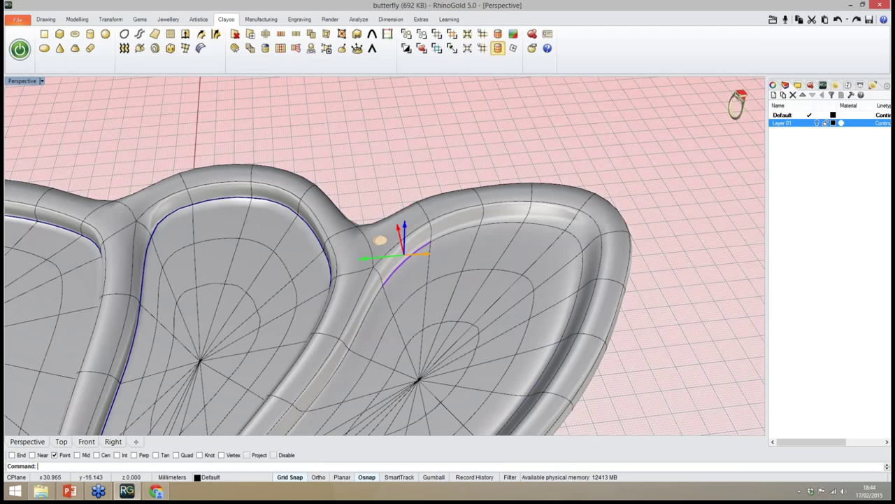
pyautogui.click(498, 49)
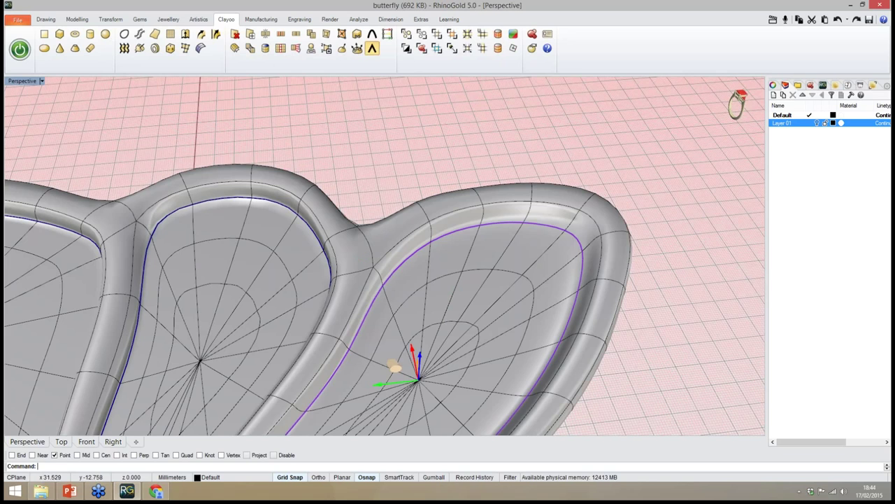
pyautogui.click(372, 49)
pyautogui.press('Escape')
# Examine the creased membrane edges of all three wing cells together with the body
pyautogui.scroll(-9, 420, 193)
pyautogui.moveTo(437, 250); pyautogui.dragTo(308, 246, button='right')
pyautogui.scroll(4, 315, 186)
pyautogui.moveTo(317, 214); pyautogui.dragTo(358, 208, button='right')
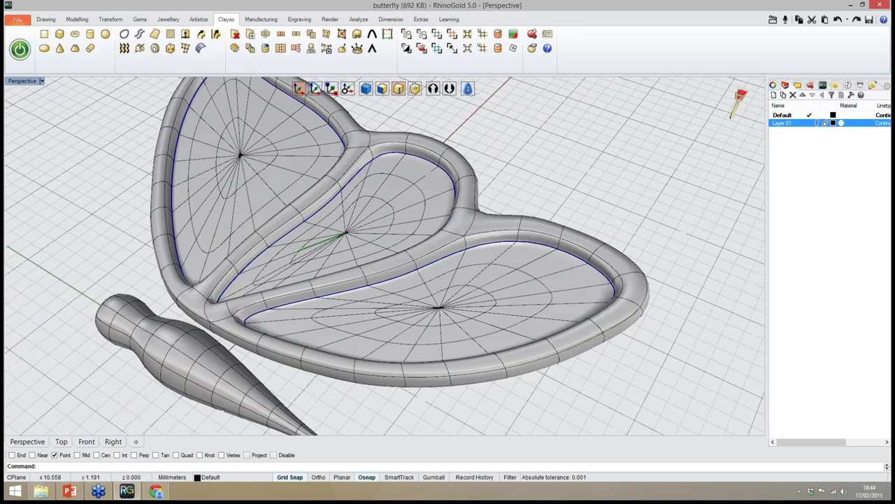
pyautogui.scroll(-4, 358, 261)
pyautogui.moveTo(358, 261); pyautogui.dragTo(380, 247, button='right')
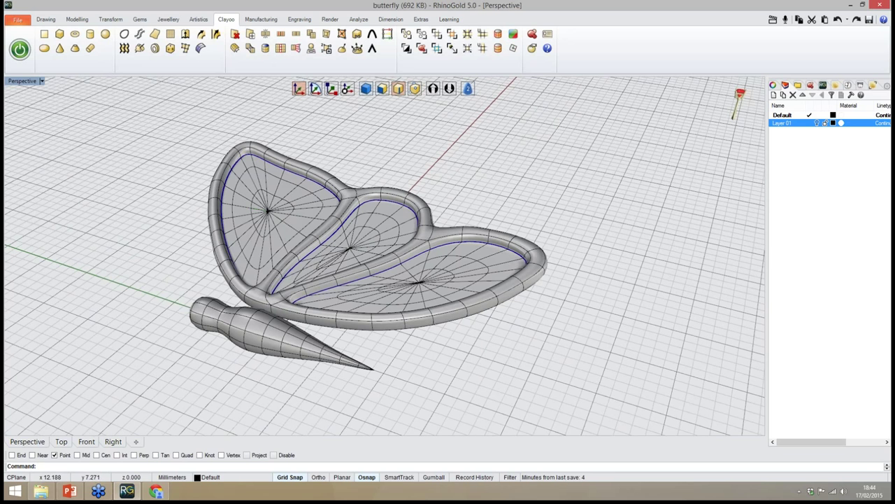
pyautogui.moveTo(397, 141); pyautogui.dragTo(398, 133, button='right')
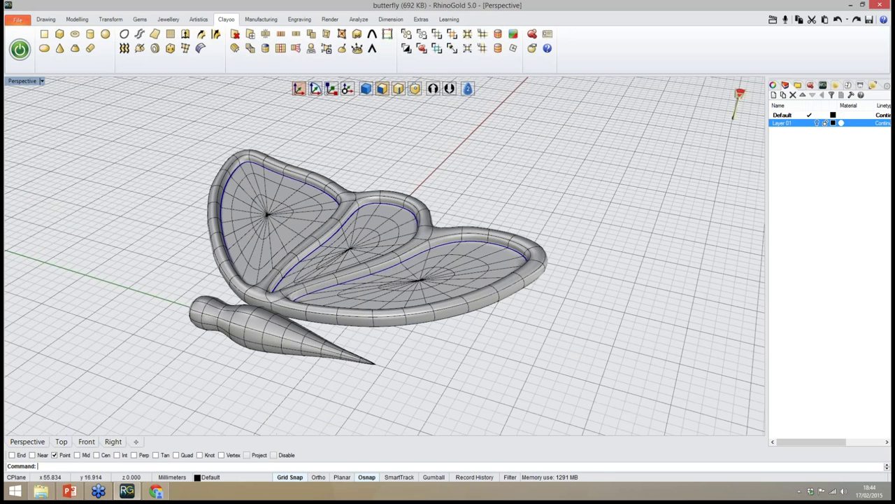
# Select the full ring of triangular faces around the centre point of the head-end cell's membrane, with the transform manipulator hidden
pyautogui.scroll(7, 264, 208)
pyautogui.moveTo(304, 196); pyautogui.dragTo(280, 237, button='right')
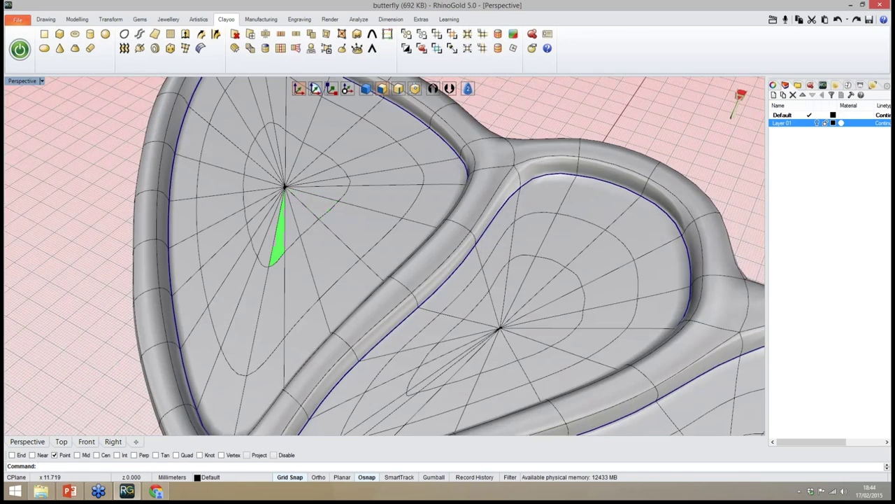
pyautogui.scroll(-6, 289, 259)
pyautogui.scroll(8, 285, 223)
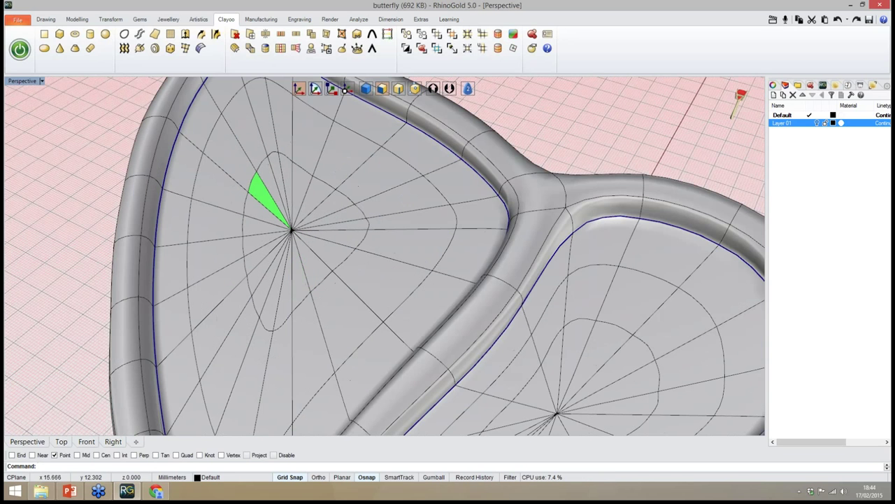
pyautogui.click(263, 195)
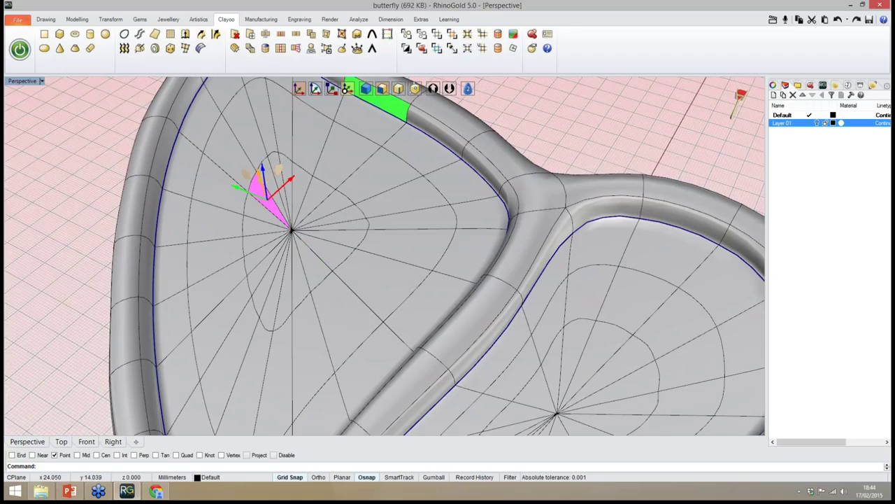
pyautogui.click(299, 89)
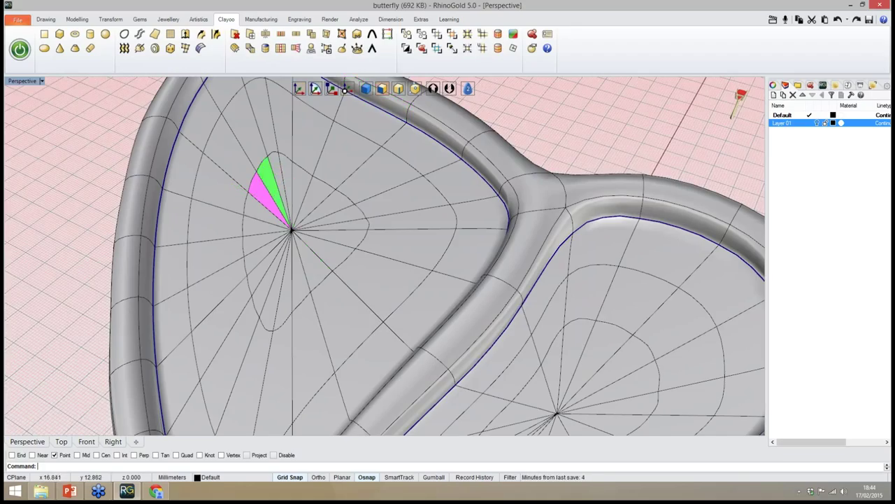
pyautogui.keyDown('shift'); pyautogui.click(267, 175); pyautogui.keyUp('shift')
pyautogui.keyDown('shift'); pyautogui.click(277, 172); pyautogui.keyUp('shift')
pyautogui.keyDown('shift'); pyautogui.click(286, 178); pyautogui.keyUp('shift')
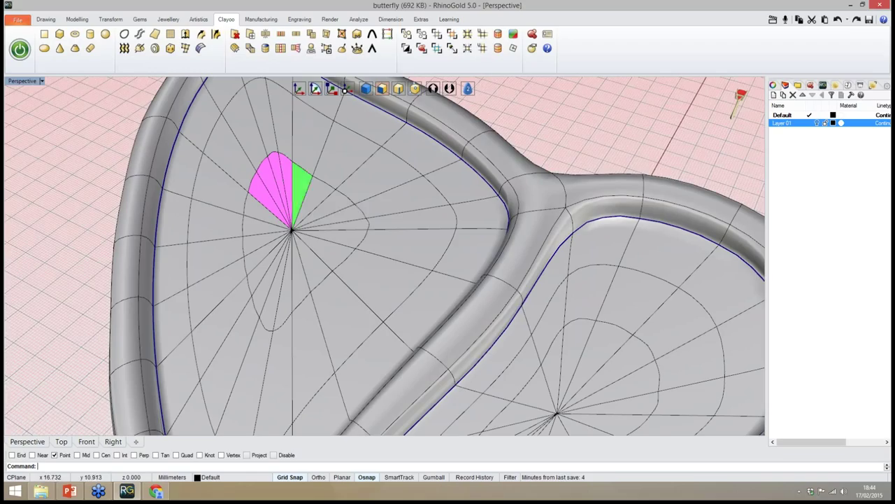
pyautogui.keyDown('shift'); pyautogui.click(301, 184); pyautogui.keyUp('shift')
pyautogui.keyDown('shift'); pyautogui.click(317, 192); pyautogui.keyUp('shift')
pyautogui.keyDown('shift'); pyautogui.click(333, 204); pyautogui.keyUp('shift')
pyautogui.keyDown('shift'); pyautogui.click(345, 215); pyautogui.keyUp('shift')
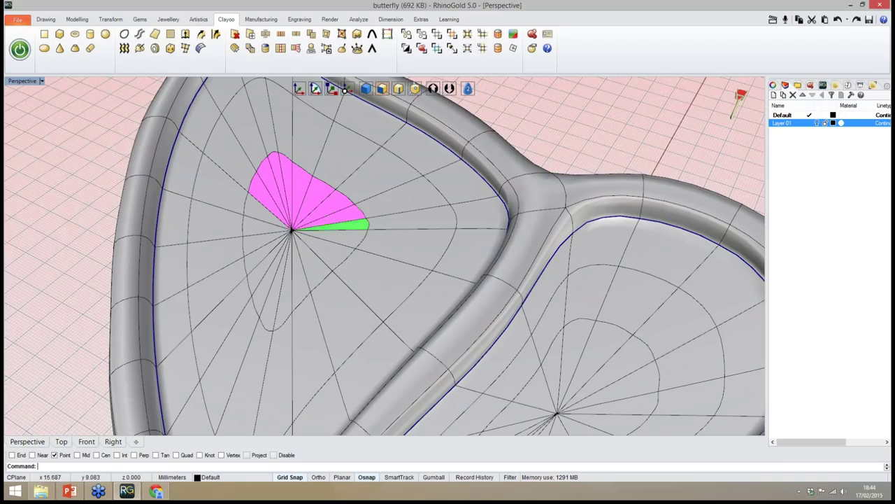
pyautogui.keyDown('shift'); pyautogui.click(351, 224); pyautogui.keyUp('shift')
pyautogui.keyDown('shift'); pyautogui.click(347, 237); pyautogui.keyUp('shift')
pyautogui.keyDown('shift'); pyautogui.click(335, 253); pyautogui.keyUp('shift')
pyautogui.keyDown('shift'); pyautogui.click(316, 272); pyautogui.keyUp('shift')
pyautogui.keyDown('shift'); pyautogui.click(300, 288); pyautogui.keyUp('shift')
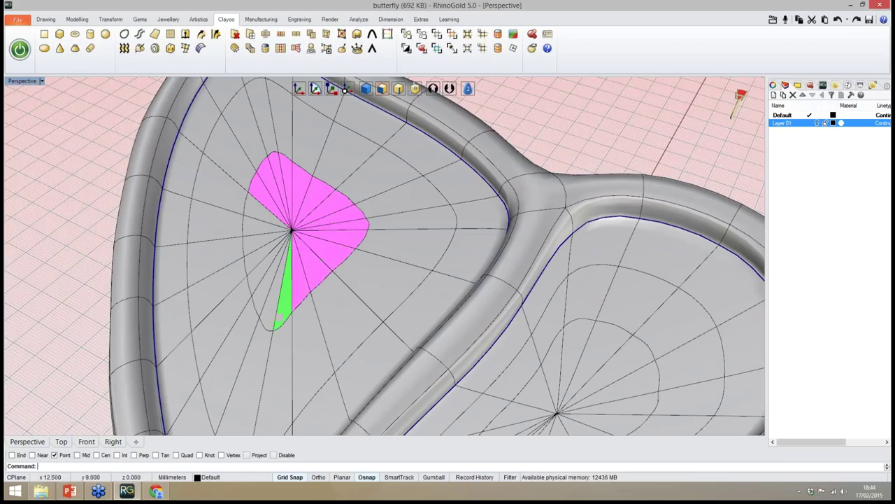
pyautogui.click(281, 312)
pyautogui.keyDown('shift'); pyautogui.click(266, 317); pyautogui.keyUp('shift')
pyautogui.keyDown('shift'); pyautogui.click(261, 297); pyautogui.keyUp('shift')
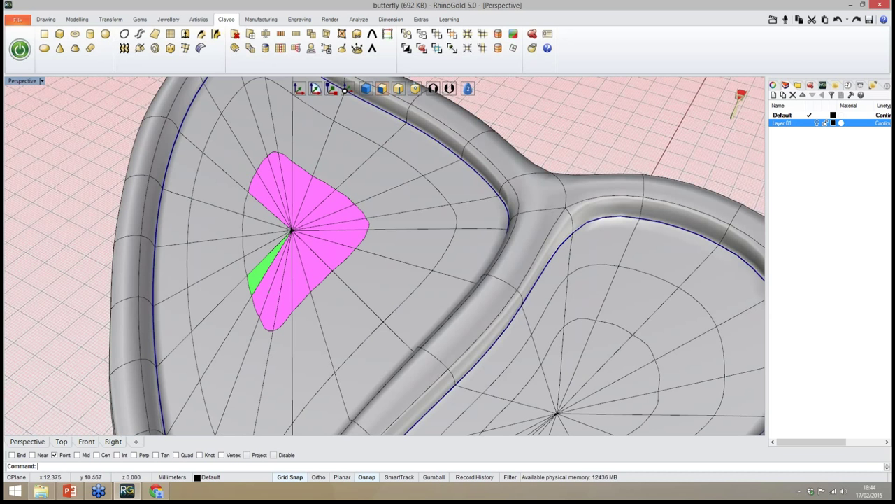
pyautogui.keyDown('shift'); pyautogui.click(257, 277); pyautogui.keyUp('shift')
pyautogui.keyDown('shift'); pyautogui.click(257, 258); pyautogui.keyUp('shift')
pyautogui.keyDown('shift'); pyautogui.click(255, 244); pyautogui.keyUp('shift')
pyautogui.keyDown('shift'); pyautogui.click(256, 226); pyautogui.keyUp('shift')
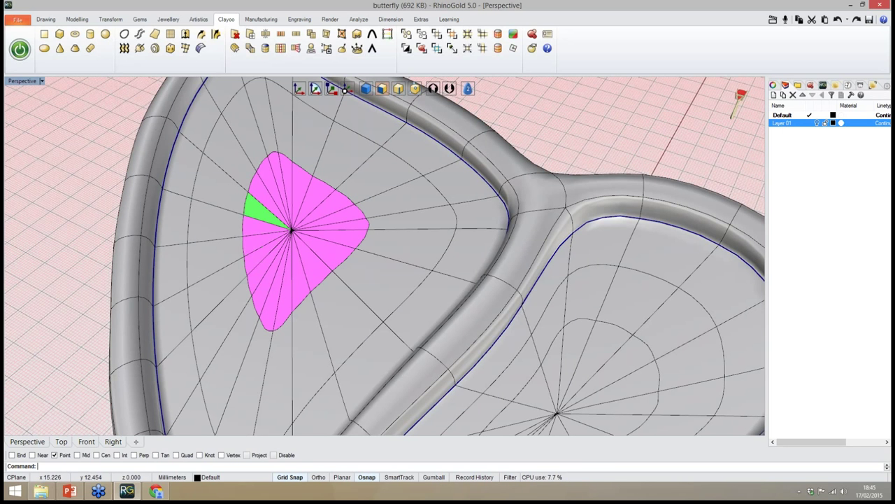
pyautogui.keyDown('shift'); pyautogui.click(257, 211); pyautogui.keyUp('shift')
# Grow the face selection twice to fill the head-end cell's membrane up to the crease, and extract it as a separate object
pyautogui.moveTo(419, 248); pyautogui.dragTo(406, 223, button='right')
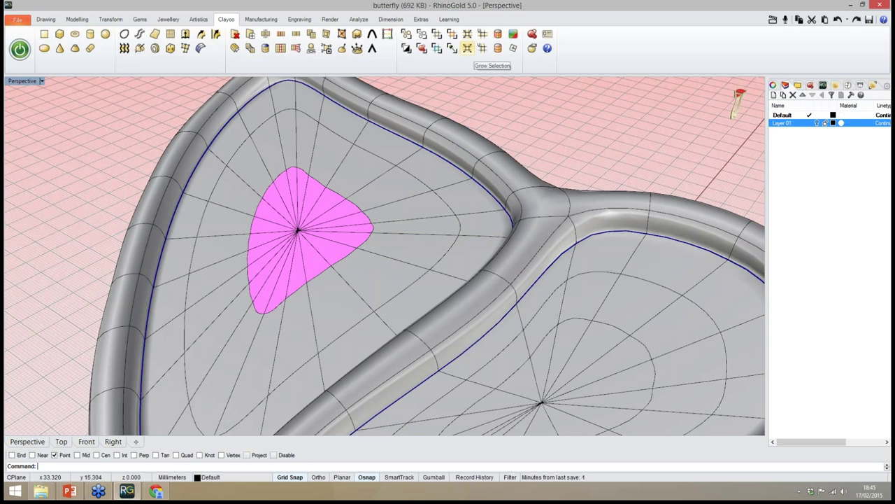
pyautogui.click(467, 48)
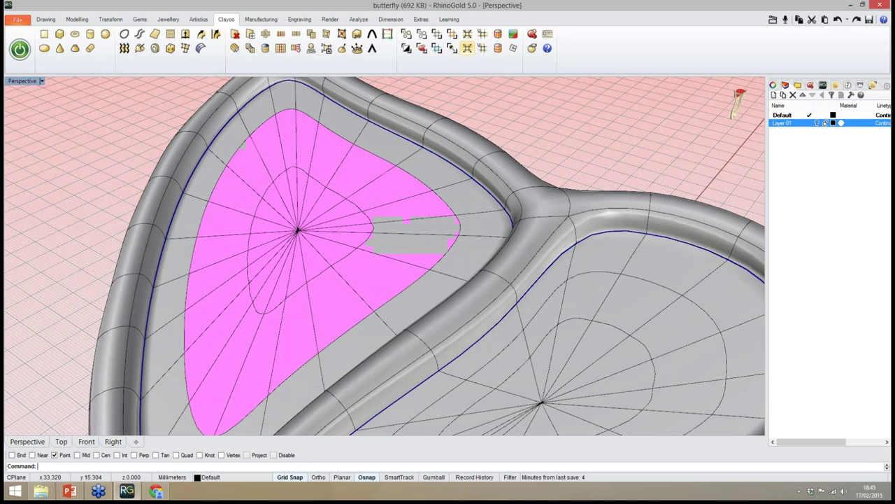
pyautogui.click(467, 48)
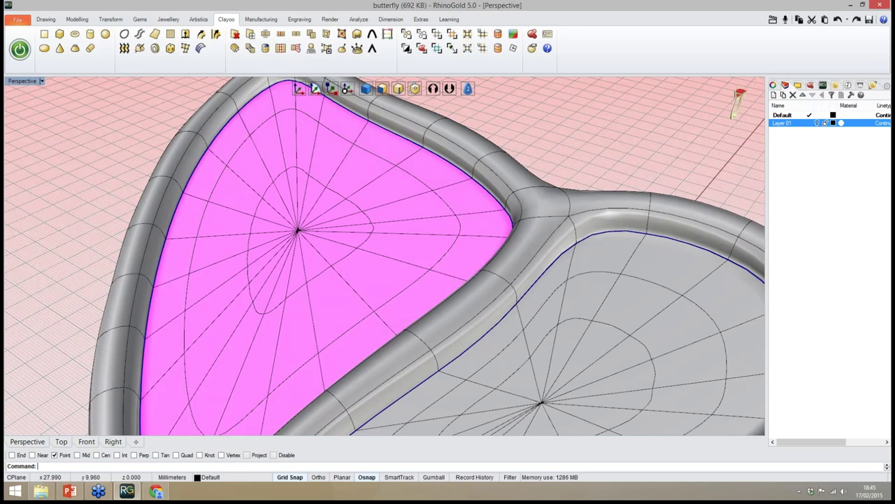
pyautogui.moveTo(455, 231); pyautogui.dragTo(375, 242, button='right')
pyautogui.scroll(-5, 375, 246)
pyautogui.moveTo(504, 252); pyautogui.dragTo(504, 242, button='right')
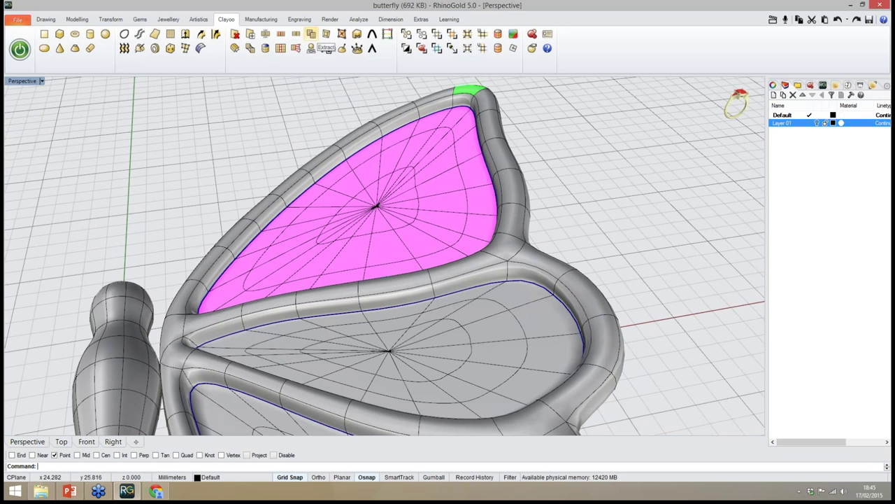
pyautogui.click(311, 47)
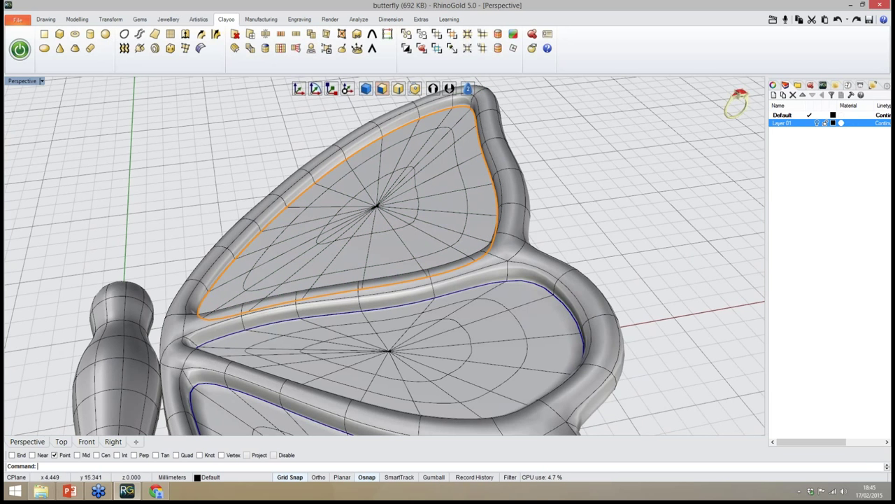
pyautogui.press('Escape')
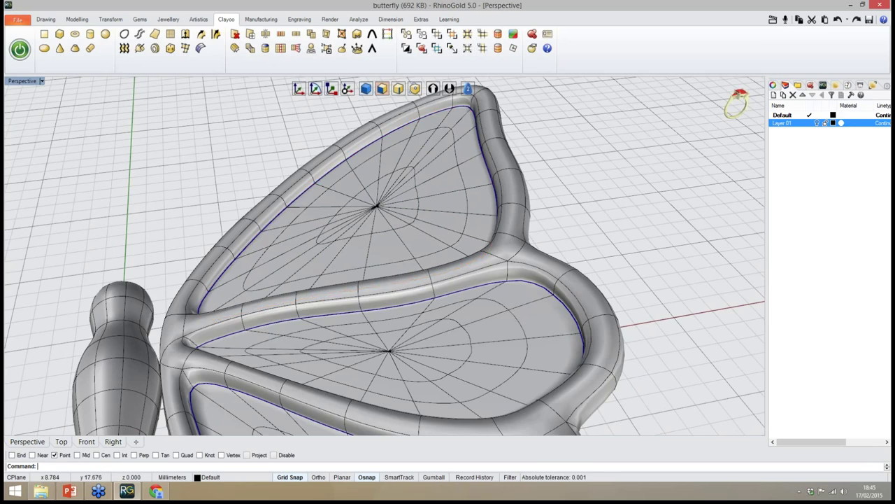
# Select the full ring of triangular faces around the centre point of the middle wing cell's membrane
pyautogui.scroll(-6, 266, 148)
pyautogui.moveTo(263, 189); pyautogui.dragTo(405, 166, button='right')
pyautogui.scroll(-4, 327, 176)
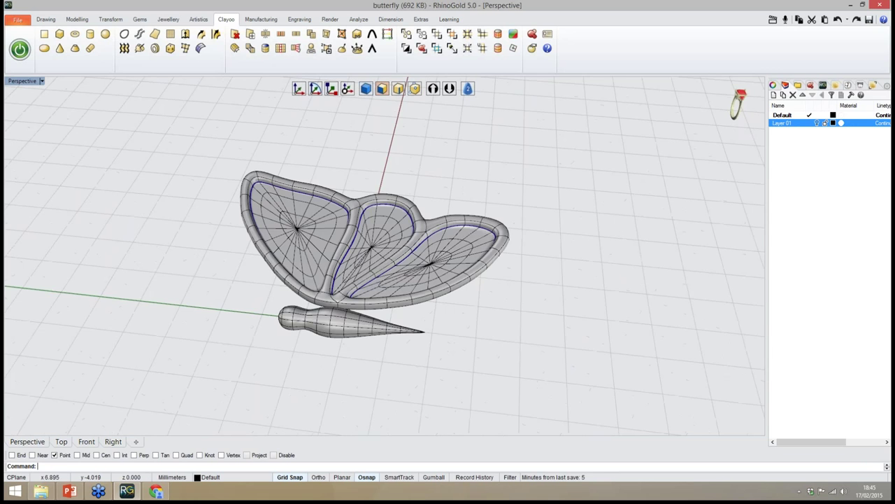
pyautogui.scroll(2, 390, 277)
pyautogui.moveTo(392, 277); pyautogui.dragTo(370, 266, button='right')
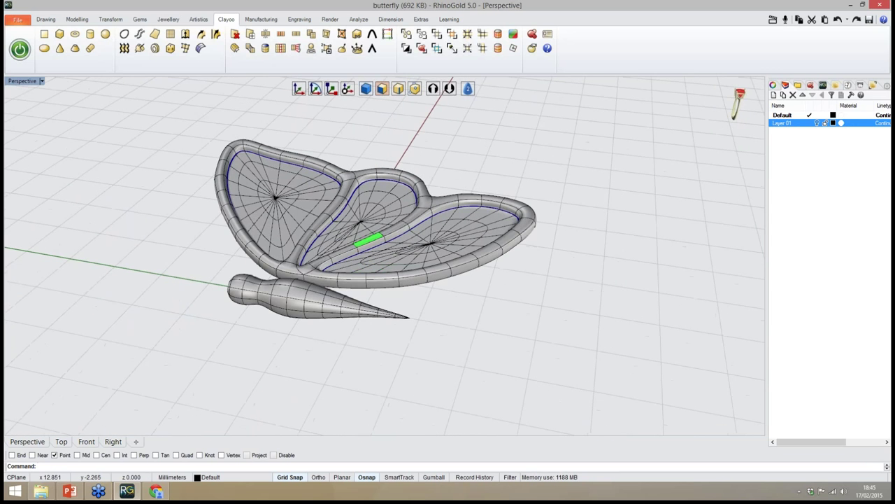
pyautogui.moveTo(373, 212); pyautogui.dragTo(360, 261, button='right')
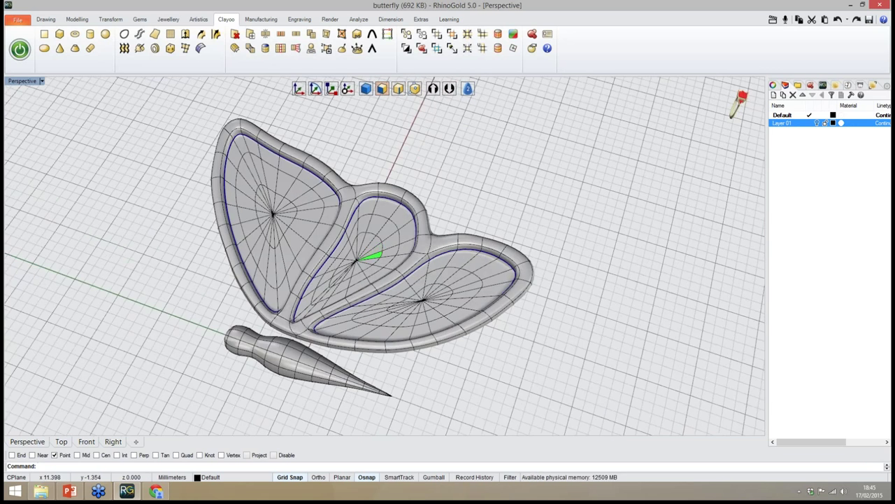
pyautogui.scroll(8, 360, 261)
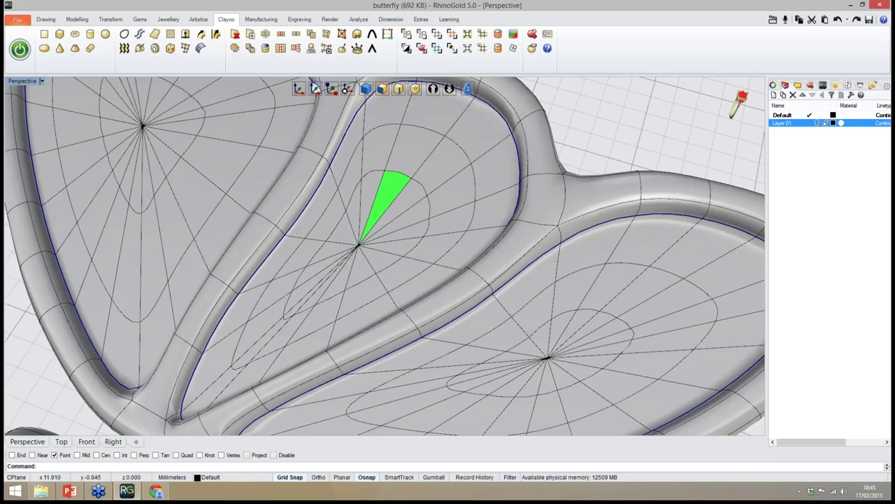
pyautogui.click(341, 281)
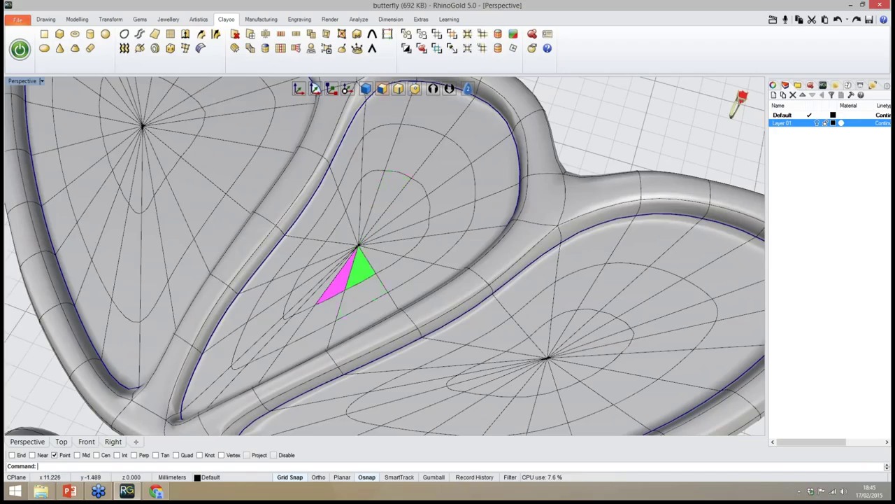
pyautogui.keyDown('shift'); pyautogui.click(361, 272); pyautogui.keyUp('shift')
pyautogui.keyDown('shift'); pyautogui.click(382, 261); pyautogui.keyUp('shift')
pyautogui.keyDown('shift'); pyautogui.click(401, 247); pyautogui.keyUp('shift')
pyautogui.keyDown('shift'); pyautogui.click(409, 234); pyautogui.keyUp('shift')
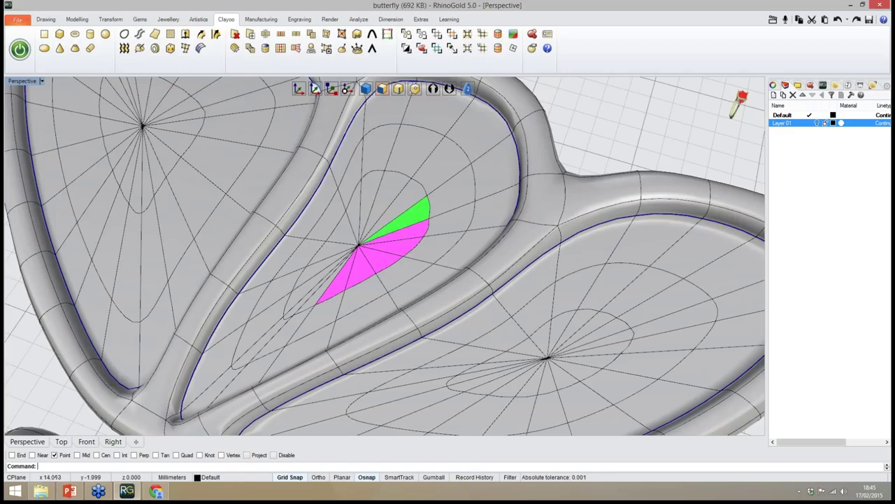
pyautogui.keyDown('shift'); pyautogui.click(412, 216); pyautogui.keyUp('shift')
pyautogui.keyDown('shift'); pyautogui.click(404, 201); pyautogui.keyUp('shift')
pyautogui.keyDown('shift'); pyautogui.click(387, 192); pyautogui.keyUp('shift')
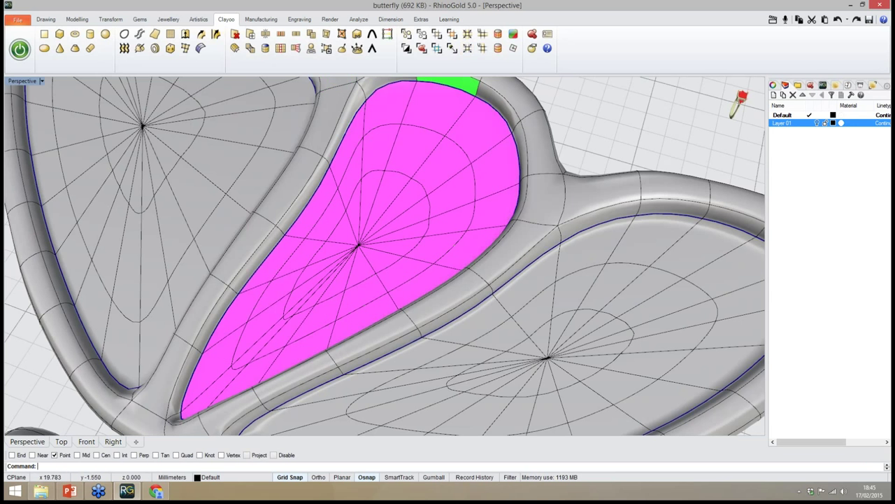
# Extract the middle cell's membrane as a separate object, with the face selection grown out to the crease, and clear the selection
pyautogui.click(311, 34)
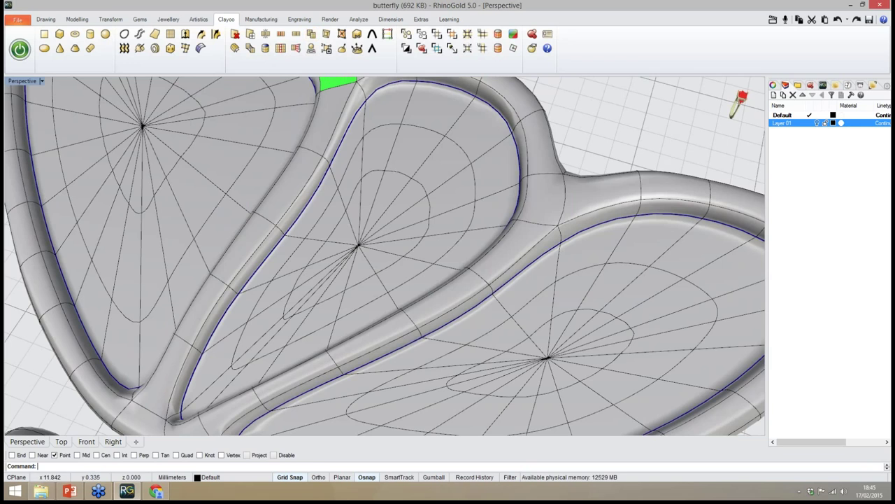
pyautogui.doubleClick(350, 124)
pyautogui.moveTo(400, 273); pyautogui.dragTo(288, 245, button='right')
pyautogui.scroll(-8, 288, 245)
pyautogui.press('Escape')
# Select the full ring of triangular faces around the centre point of the tail-end cell's membrane
pyautogui.moveTo(410, 203); pyautogui.dragTo(442, 225, button='right')
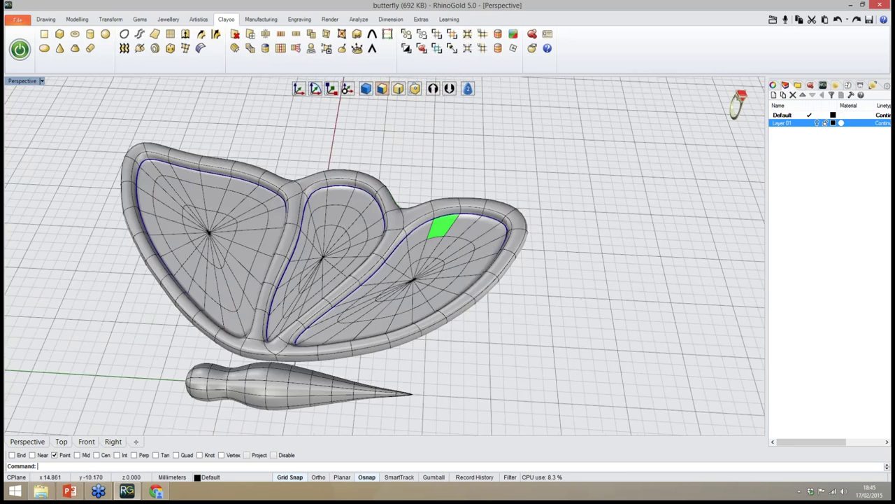
pyautogui.scroll(8, 441, 227)
pyautogui.scroll(6, 411, 296)
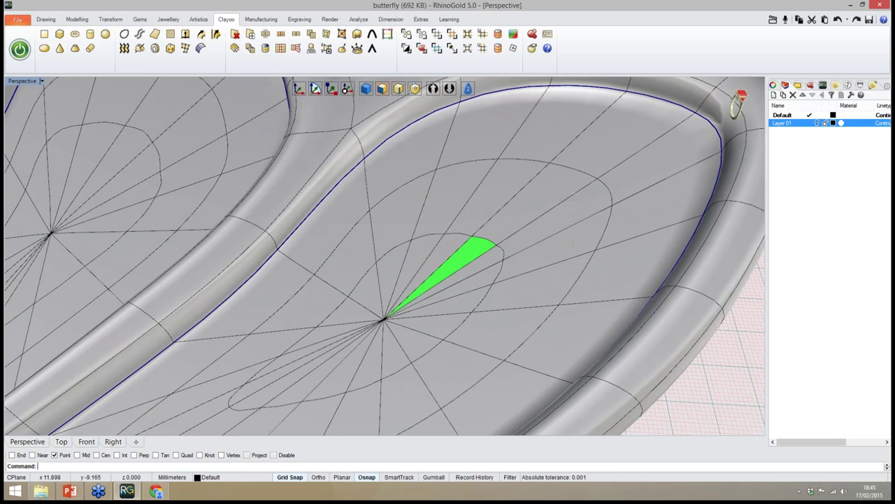
pyautogui.click(422, 253)
pyautogui.keyDown('shift'); pyautogui.click(446, 250); pyautogui.keyUp('shift')
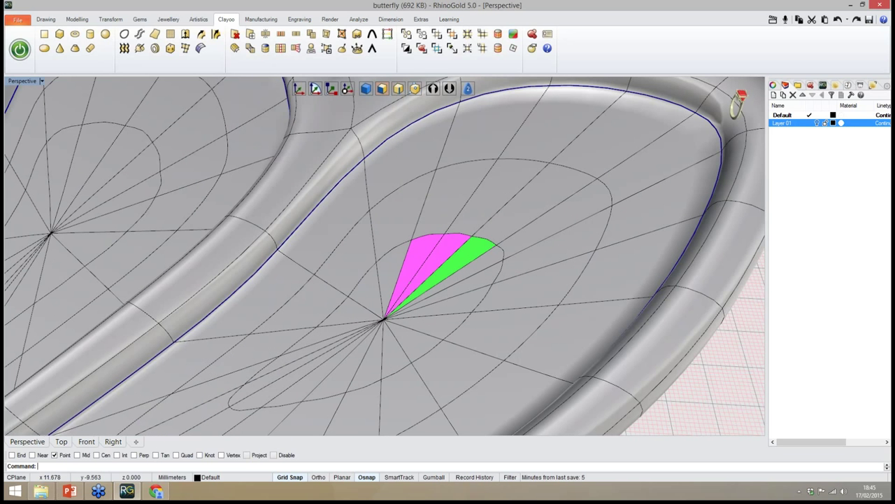
pyautogui.keyDown('shift'); pyautogui.click(468, 252); pyautogui.keyUp('shift')
pyautogui.keyDown('shift'); pyautogui.click(485, 261); pyautogui.keyUp('shift')
pyautogui.keyDown('shift'); pyautogui.click(475, 280); pyautogui.keyUp('shift')
pyautogui.keyDown('shift'); pyautogui.click(456, 303); pyautogui.keyUp('shift')
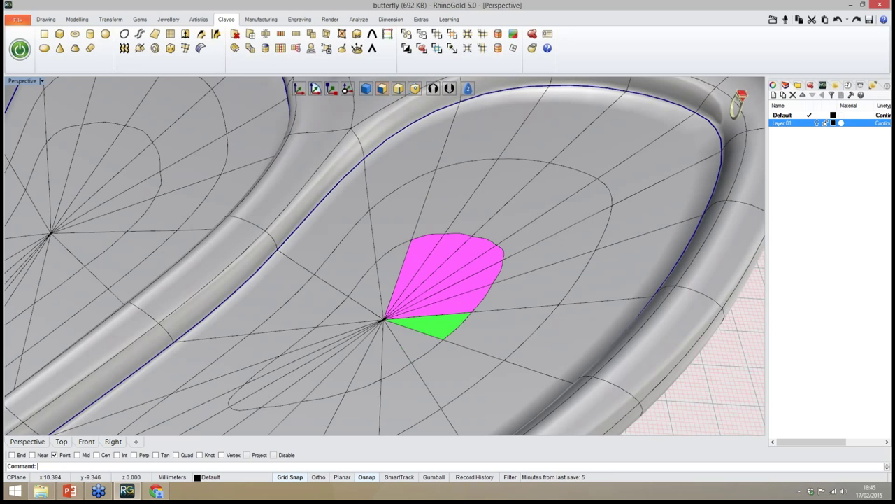
pyautogui.keyDown('shift'); pyautogui.click(434, 325); pyautogui.keyUp('shift')
pyautogui.keyDown('shift'); pyautogui.click(414, 342); pyautogui.keyUp('shift')
pyautogui.keyDown('shift'); pyautogui.click(393, 355); pyautogui.keyUp('shift')
pyautogui.keyDown('shift'); pyautogui.click(370, 364); pyautogui.keyUp('shift')
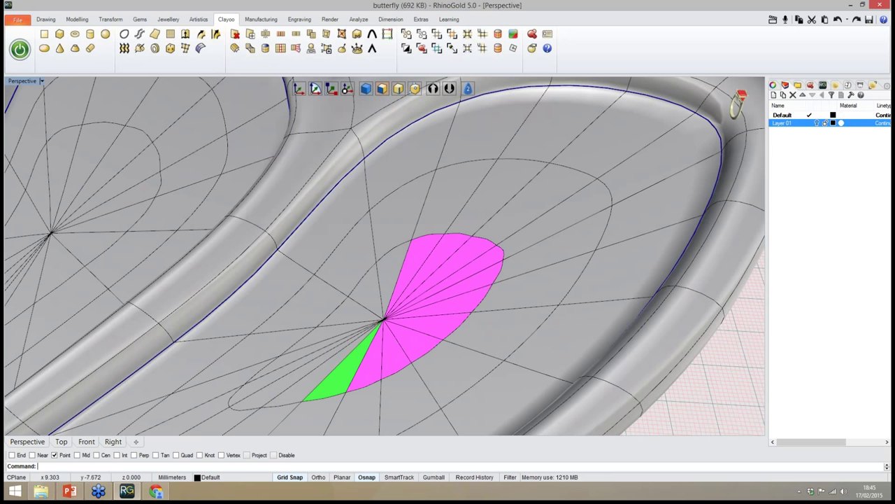
pyautogui.keyDown('shift'); pyautogui.click(341, 372); pyautogui.keyUp('shift')
pyautogui.keyDown('shift'); pyautogui.click(317, 377); pyautogui.keyUp('shift')
pyautogui.keyDown('shift'); pyautogui.click(292, 377); pyautogui.keyUp('shift')
pyautogui.keyDown('shift'); pyautogui.click(283, 371); pyautogui.keyUp('shift')
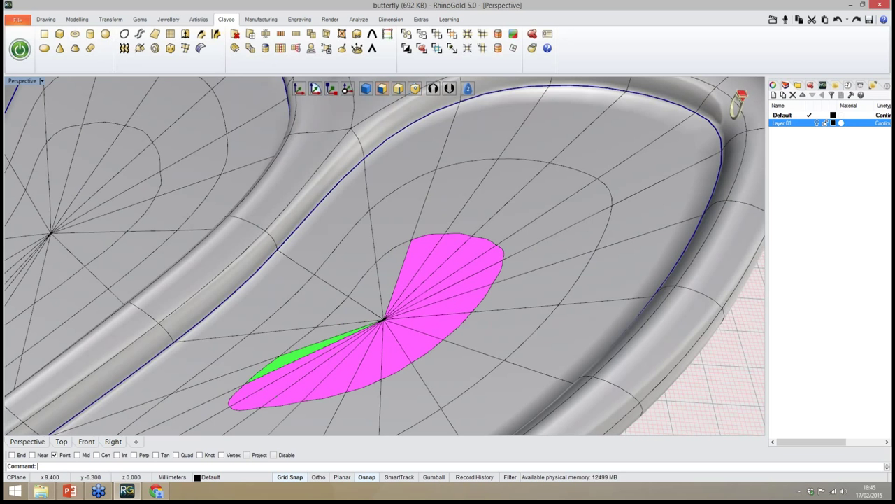
pyautogui.keyDown('shift'); pyautogui.click(291, 358); pyautogui.keyUp('shift')
pyautogui.keyDown('shift'); pyautogui.click(320, 335); pyautogui.keyUp('shift')
pyautogui.keyDown('shift'); pyautogui.click(345, 312); pyautogui.keyUp('shift')
pyautogui.keyDown('shift'); pyautogui.click(366, 289); pyautogui.keyUp('shift')
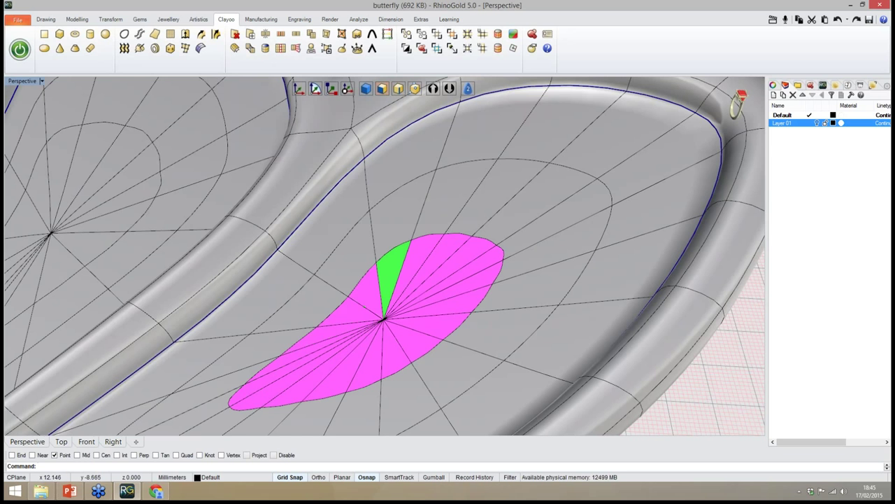
pyautogui.keyDown('shift'); pyautogui.click(389, 271); pyautogui.keyUp('shift')
# Grow the face selection twice to fill the tail-end cell's membrane up to the crease, and extract it as a separate object
pyautogui.scroll(-4, 356, 296)
pyautogui.scroll(-2, 365, 294)
pyautogui.moveTo(412, 295); pyautogui.dragTo(403, 270, button='right')
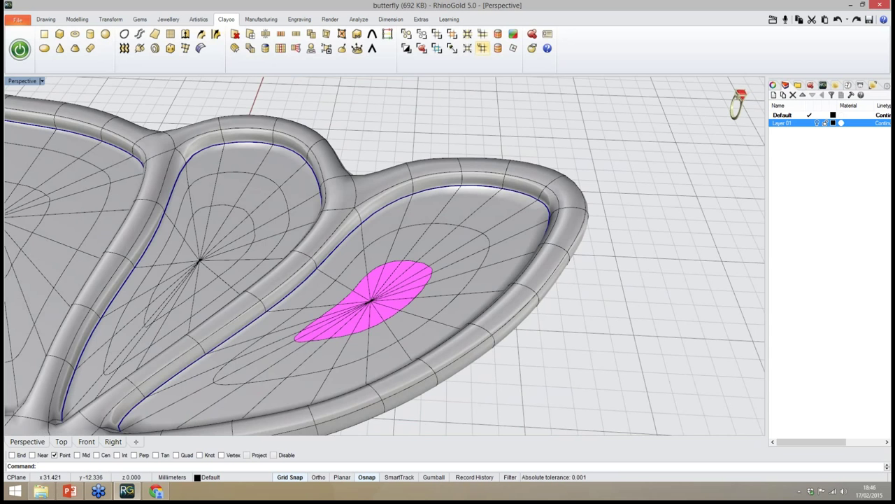
pyautogui.moveTo(420, 175); pyautogui.dragTo(419, 197, button='right')
pyautogui.click(467, 48)
pyautogui.click(467, 48)
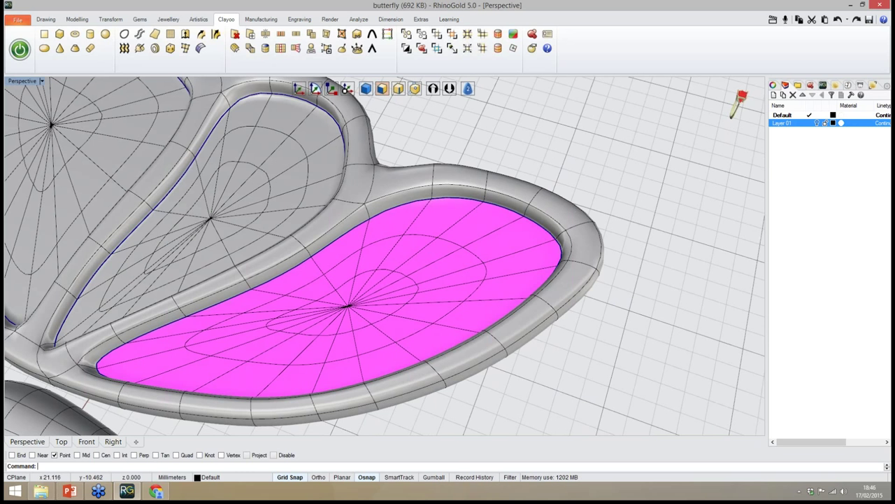
pyautogui.click(311, 35)
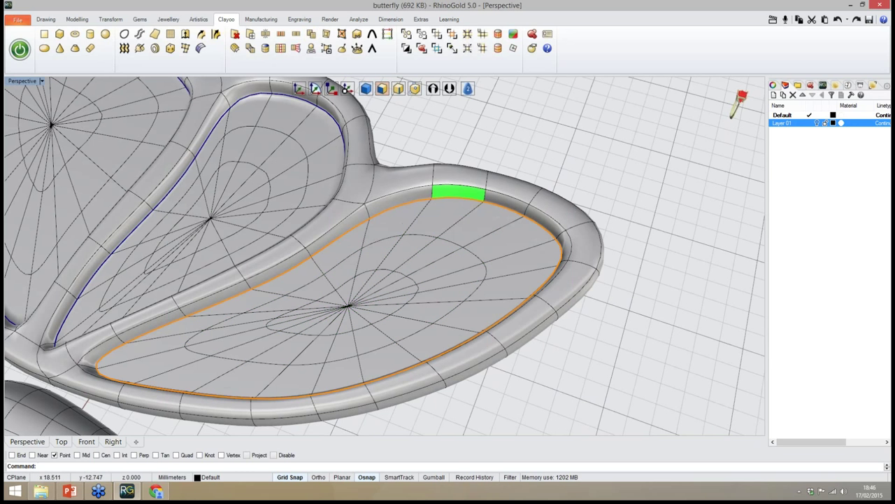
pyautogui.moveTo(560, 158); pyautogui.dragTo(528, 143, button='right')
pyautogui.click(531, 146)
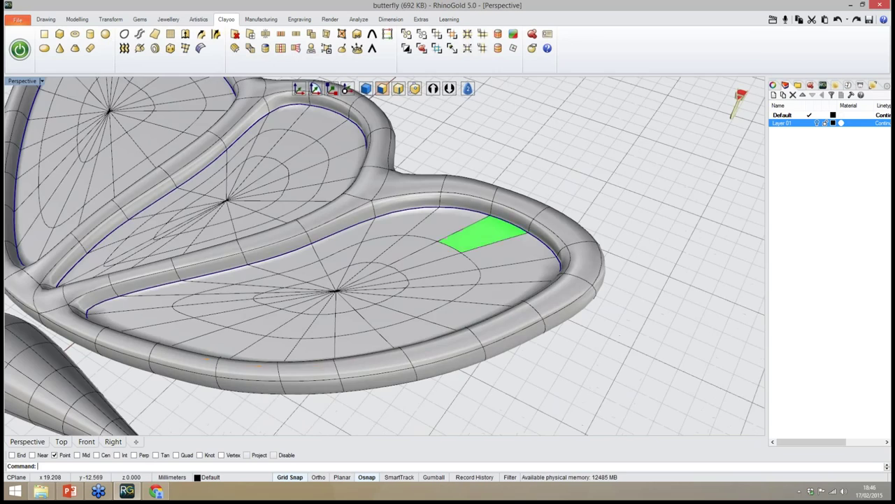
# Examine the whole wing with its three membranes beside the body
pyautogui.moveTo(497, 231); pyautogui.dragTo(475, 220, button='right')
pyautogui.scroll(-7, 486, 229)
pyautogui.moveTo(473, 283); pyautogui.dragTo(425, 273, button='right')
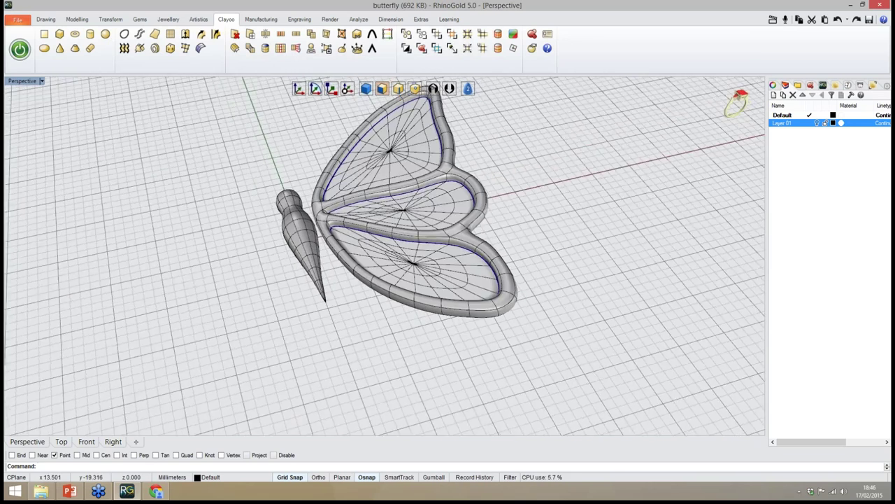
pyautogui.moveTo(481, 309); pyautogui.dragTo(481, 298, button='right')
pyautogui.scroll(-4, 371, 300)
pyautogui.scroll(7, 462, 235)
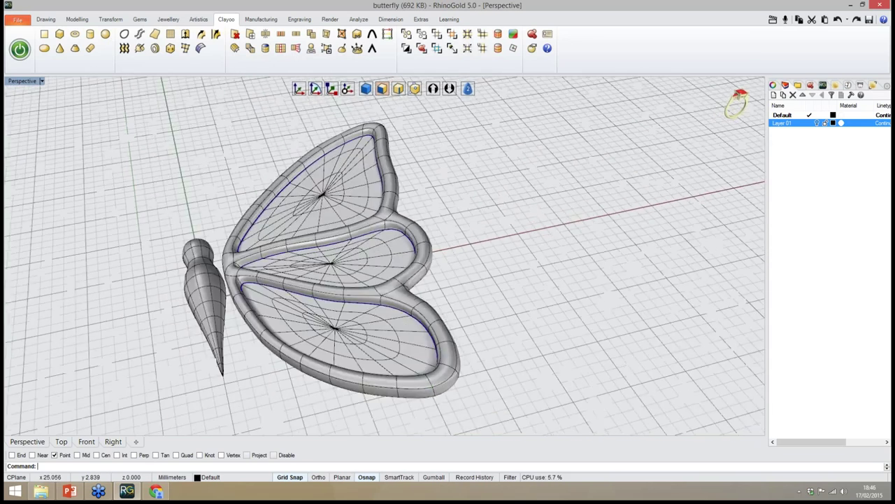
pyautogui.moveTo(463, 236); pyautogui.dragTo(453, 249, button='right')
pyautogui.scroll(-5, 451, 250)
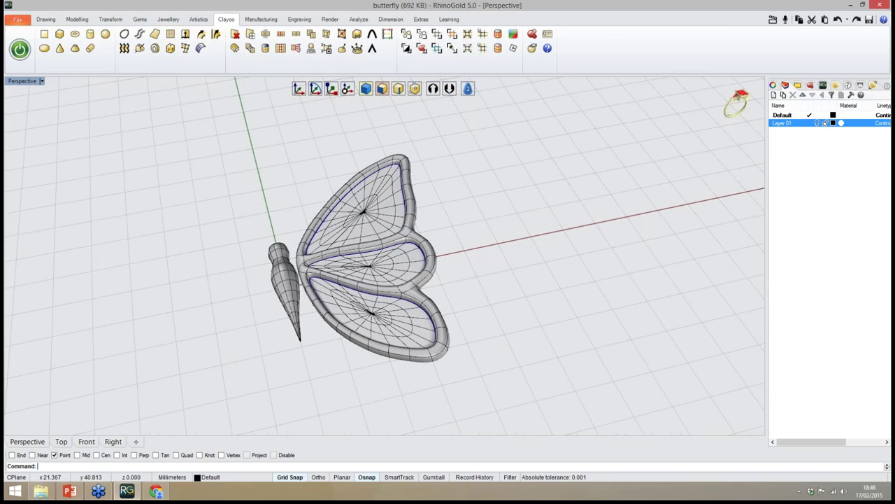
# Select the complete wing with its membranes and mirror it to the other side of the body with Symmetry Horizontal
pyautogui.click(412, 203)
pyautogui.moveTo(441, 235)
pyautogui.mouseDown(button='right')
pyautogui.moveTo(437, 193)
pyautogui.moveTo(430, 238)
pyautogui.mouseUp(button='right')
pyautogui.scroll(2, 450, 272)
pyautogui.moveTo(449, 272); pyautogui.dragTo(449, 258, button='right')
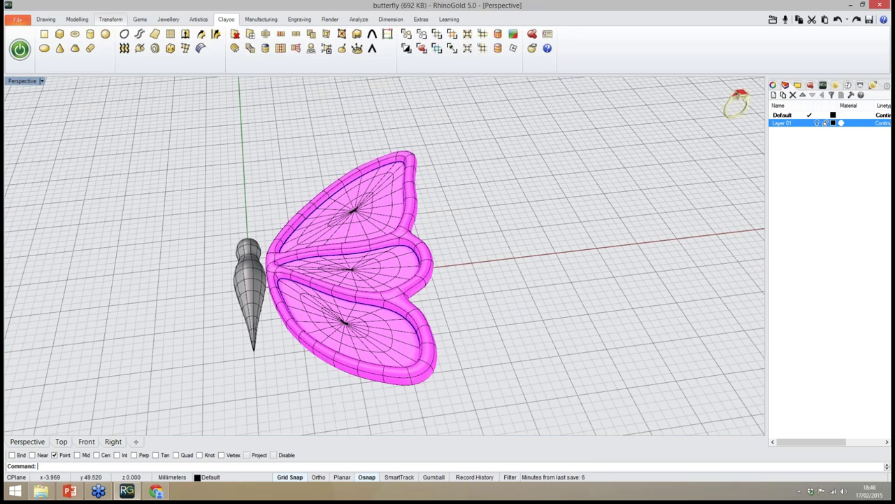
pyautogui.click(110, 19)
pyautogui.click(92, 68)
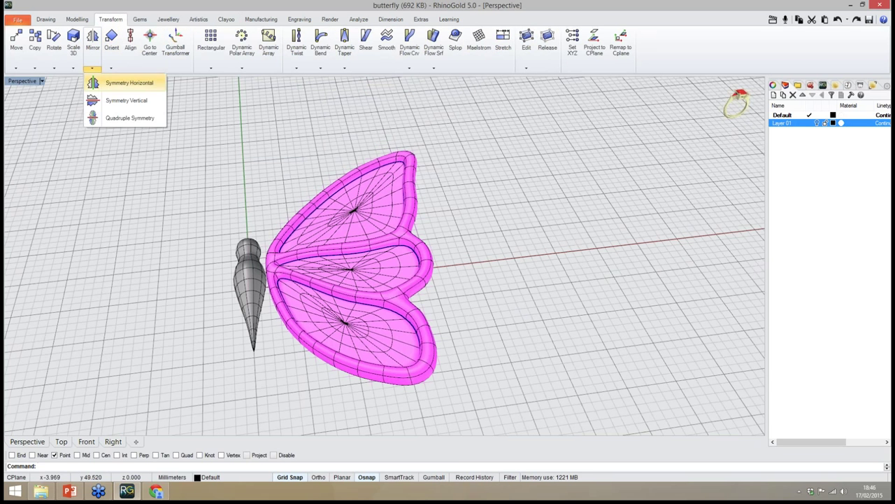
pyautogui.click(130, 83)
pyautogui.moveTo(245, 183); pyautogui.dragTo(218, 223, button='right')
pyautogui.scroll(-8, 248, 202)
pyautogui.scroll(10, 241, 199)
pyautogui.scroll(10, 259, 198)
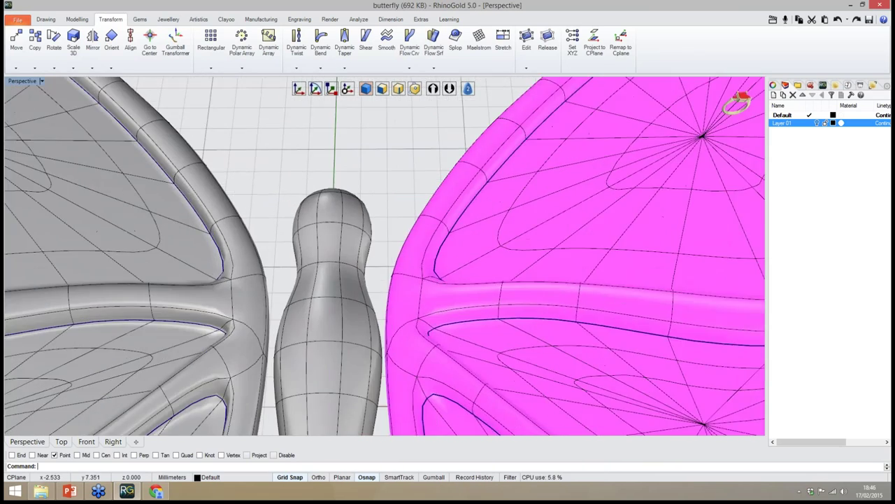
pyautogui.moveTo(263, 198); pyautogui.dragTo(321, 158, button='right')
# Select two adjacent outer faces at the original wing's root and the two facing side faces of the body
pyautogui.click(226, 20)
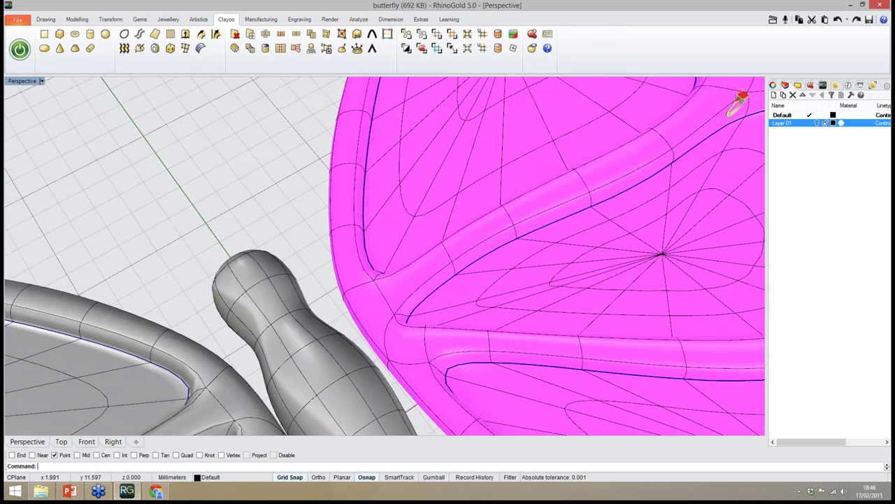
pyautogui.moveTo(185, 120); pyautogui.dragTo(173, 137, button='right')
pyautogui.scroll(-9, 240, 147)
pyautogui.press('Escape')
pyautogui.scroll(8, 333, 171)
pyautogui.moveTo(333, 172); pyautogui.dragTo(378, 174, button='right')
pyautogui.click(391, 124)
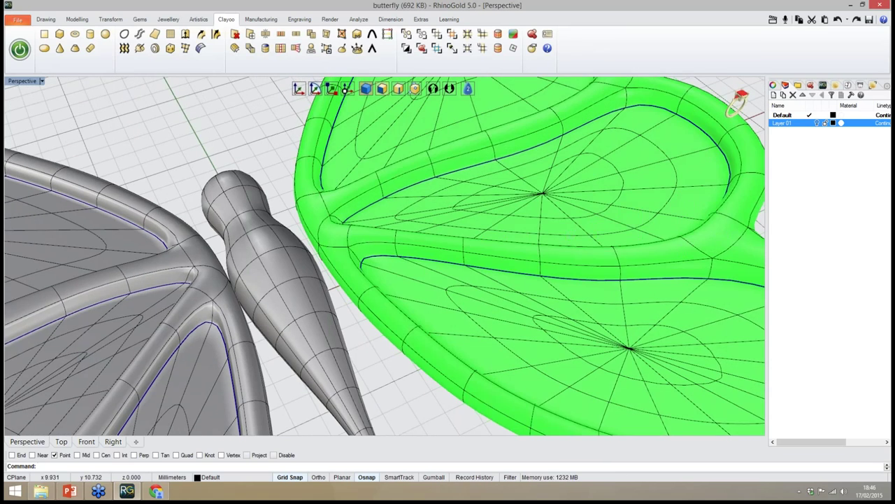
pyautogui.click(277, 114)
pyautogui.moveTo(268, 118); pyautogui.dragTo(367, 151, button='right')
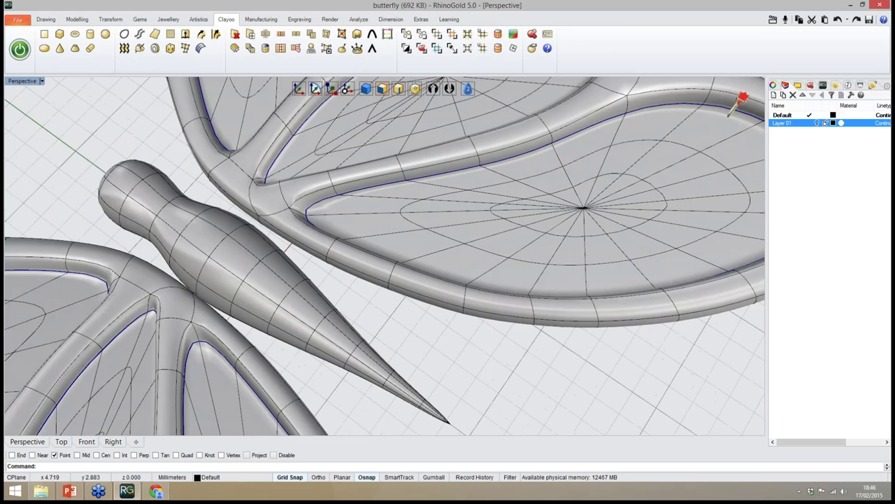
pyautogui.scroll(5, 210, 199)
pyautogui.click(264, 203)
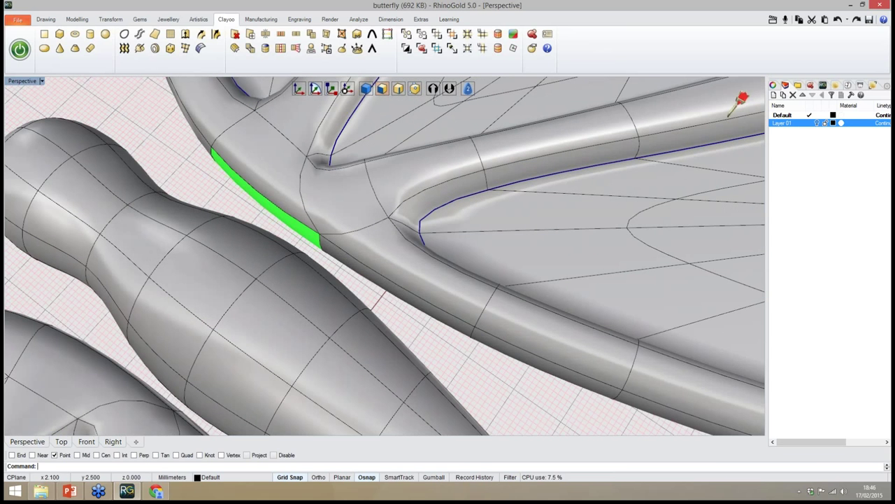
pyautogui.click(271, 207)
pyautogui.click(394, 289)
pyautogui.moveTo(393, 289); pyautogui.dragTo(391, 338, button='right')
pyautogui.click(328, 291)
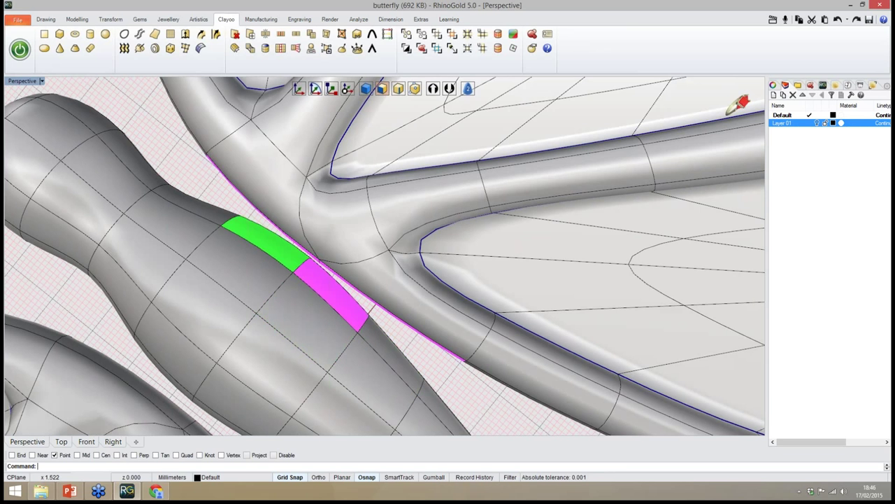
pyautogui.click(267, 243)
pyautogui.moveTo(268, 244); pyautogui.dragTo(279, 200, button='right')
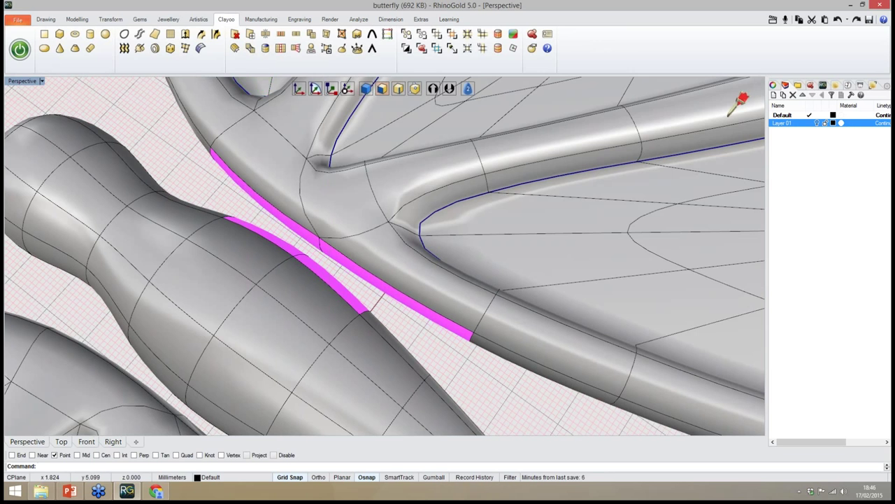
pyautogui.moveTo(381, 210); pyautogui.dragTo(390, 193, button='right')
# Bridge the selected body and wing faces with 1 division
pyautogui.click(250, 48)
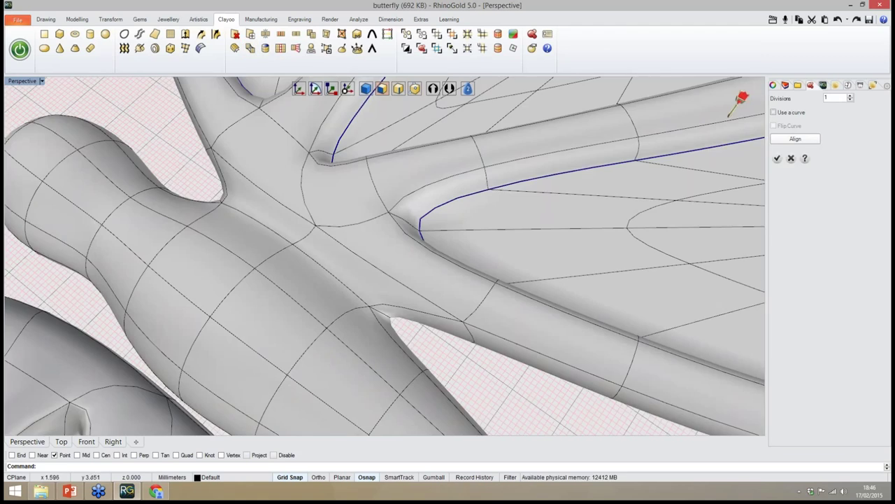
pyautogui.moveTo(301, 217); pyautogui.dragTo(231, 202, button='right')
pyautogui.scroll(-7, 227, 235)
pyautogui.moveTo(296, 301); pyautogui.dragTo(320, 328, button='right')
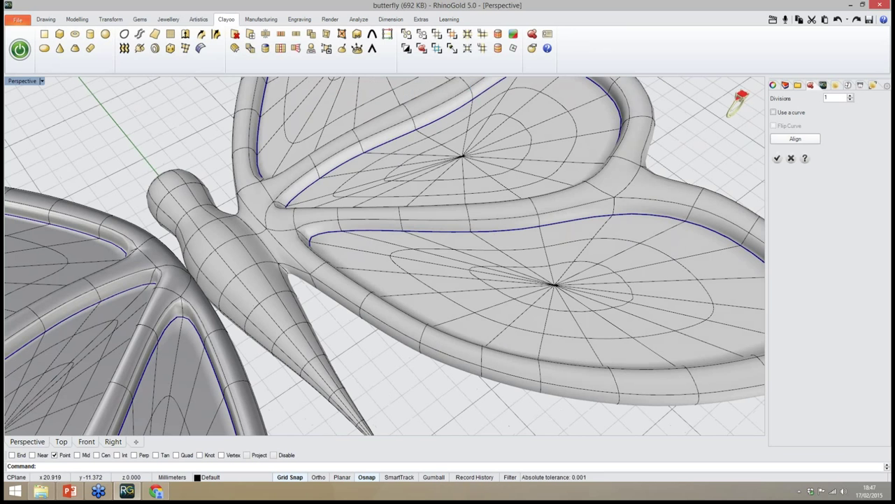
pyautogui.click(777, 158)
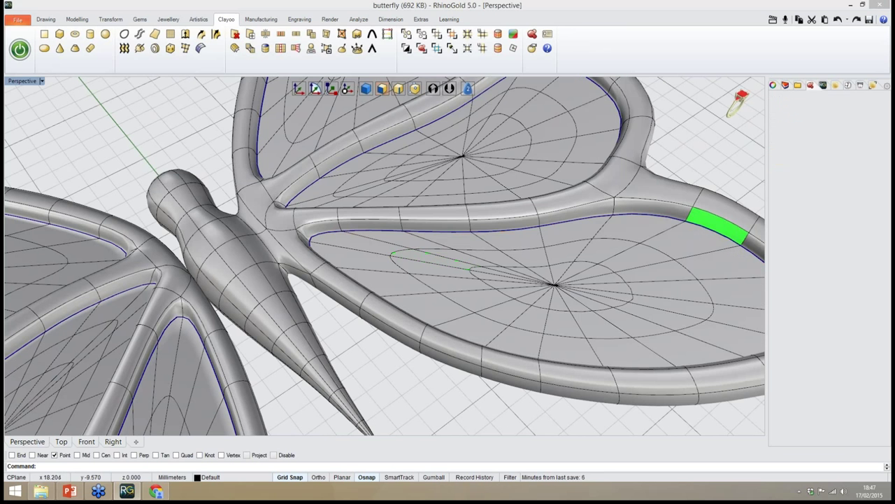
# Select two adjacent outer faces at the mirrored wing's root and the two facing side faces of the body
pyautogui.doubleClick(716, 234)
pyautogui.moveTo(514, 315); pyautogui.dragTo(348, 389, button='right')
pyautogui.scroll(-6, 451, 329)
pyautogui.doubleClick(466, 236)
pyautogui.doubleClick(426, 157)
pyautogui.scroll(10, 347, 238)
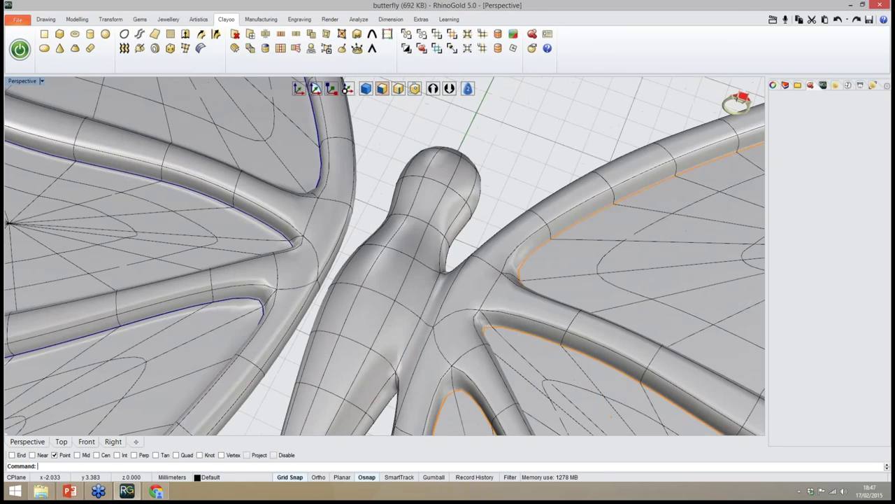
pyautogui.moveTo(343, 228); pyautogui.dragTo(340, 261, button='right')
pyautogui.scroll(2, 331, 284)
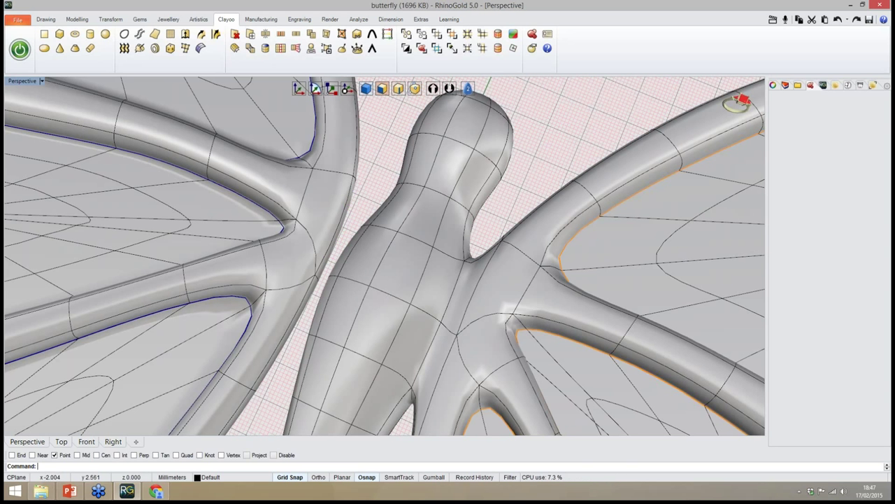
pyautogui.click(340, 231)
pyautogui.click(287, 335)
pyautogui.moveTo(299, 318); pyautogui.dragTo(301, 335, button='right')
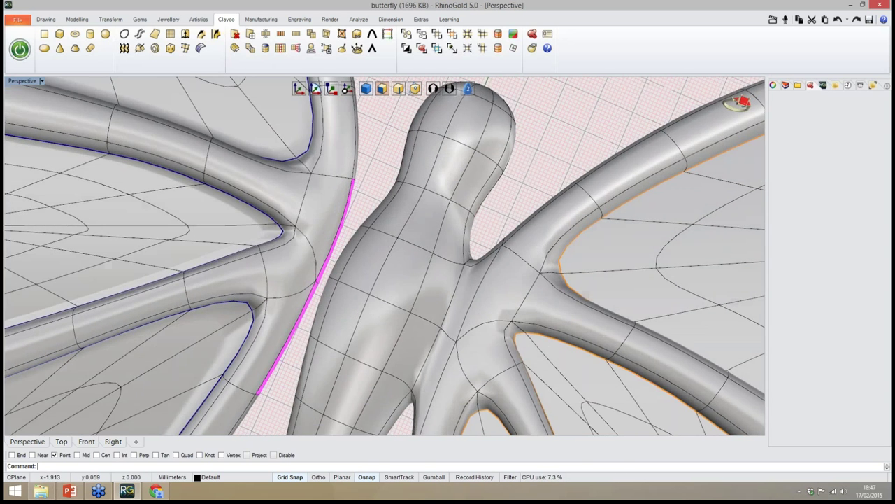
pyautogui.click(324, 308)
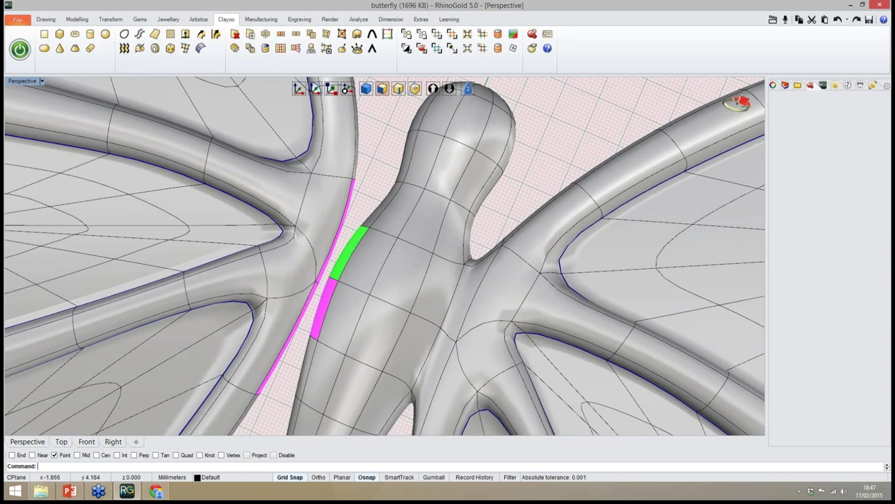
pyautogui.click(349, 252)
pyautogui.moveTo(355, 234); pyautogui.dragTo(354, 219, button='right')
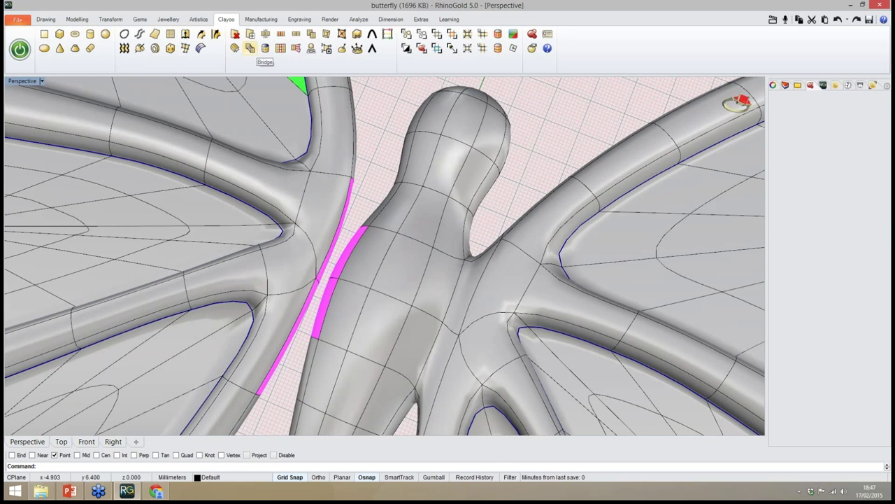
# Bridge the selected mirrored-wing and body faces with 1 division
pyautogui.moveTo(389, 241); pyautogui.dragTo(397, 236, button='right')
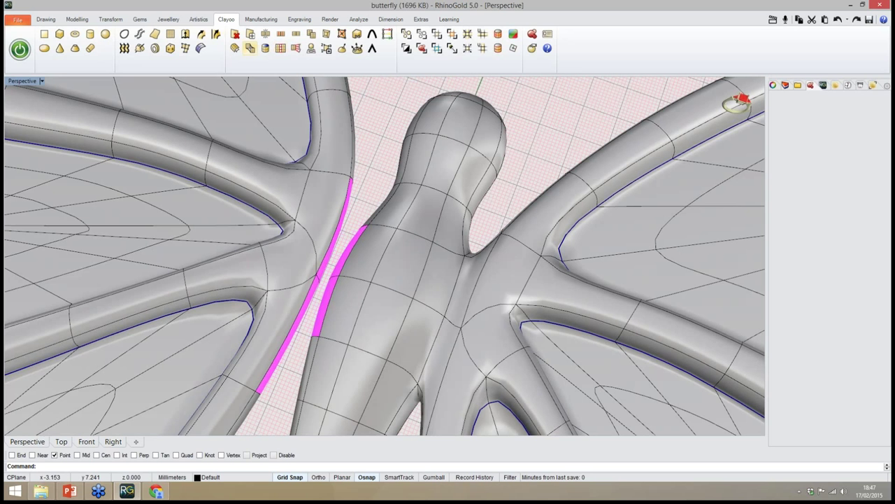
pyautogui.click(250, 48)
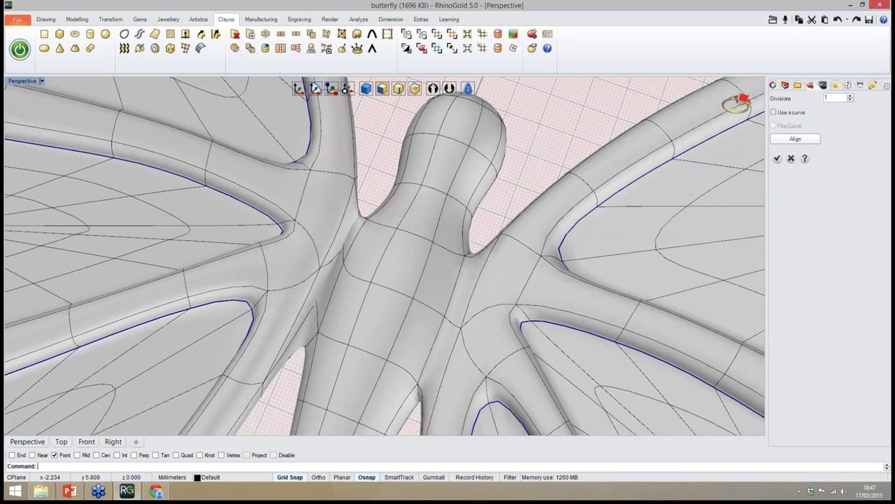
pyautogui.moveTo(396, 242)
pyautogui.mouseDown(button='right')
pyautogui.moveTo(393, 264)
pyautogui.moveTo(403, 246)
pyautogui.mouseUp(button='right')
pyautogui.scroll(4, 350, 212)
pyautogui.moveTo(350, 212); pyautogui.dragTo(345, 252, button='right')
pyautogui.moveTo(392, 252); pyautogui.dragTo(392, 245, button='right')
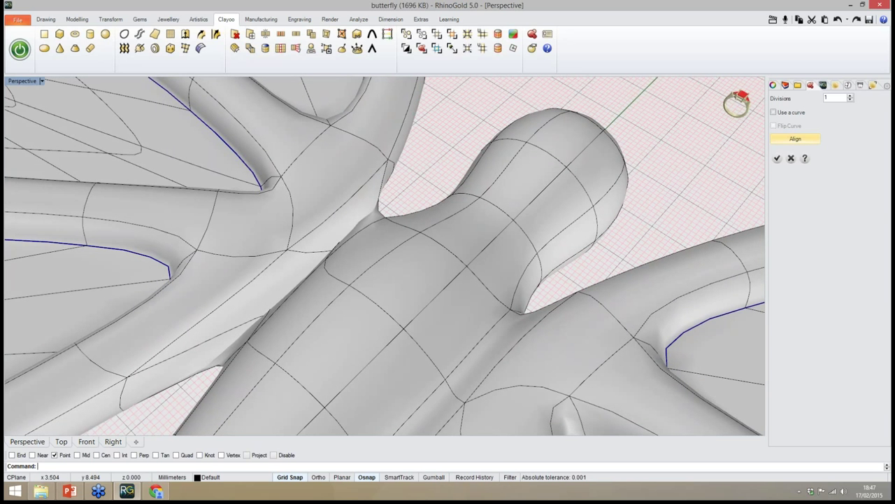
# Align the bridge by matching corner points and directions on the body and the mirrored wing's root, and accept it
pyautogui.click(796, 138)
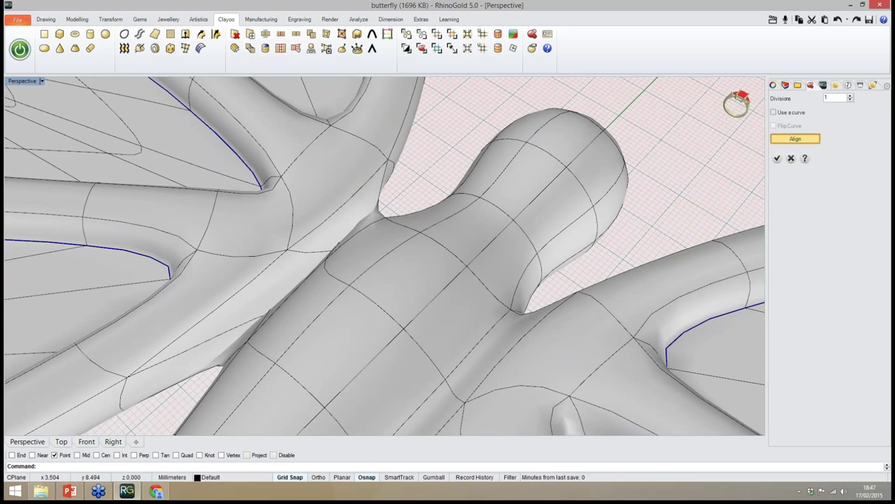
pyautogui.click(796, 139)
pyautogui.moveTo(425, 184); pyautogui.dragTo(444, 146, button='right')
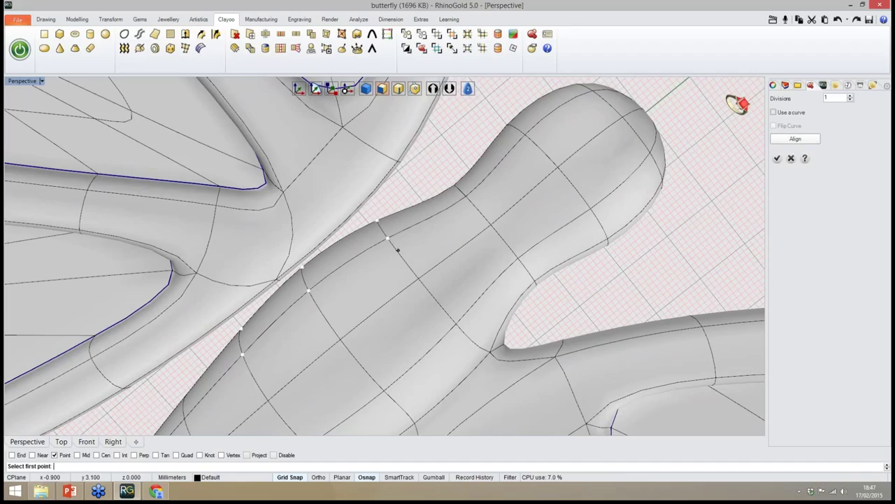
pyautogui.click(387, 238)
pyautogui.click(309, 291)
pyautogui.moveTo(360, 323); pyautogui.dragTo(341, 321, button='right')
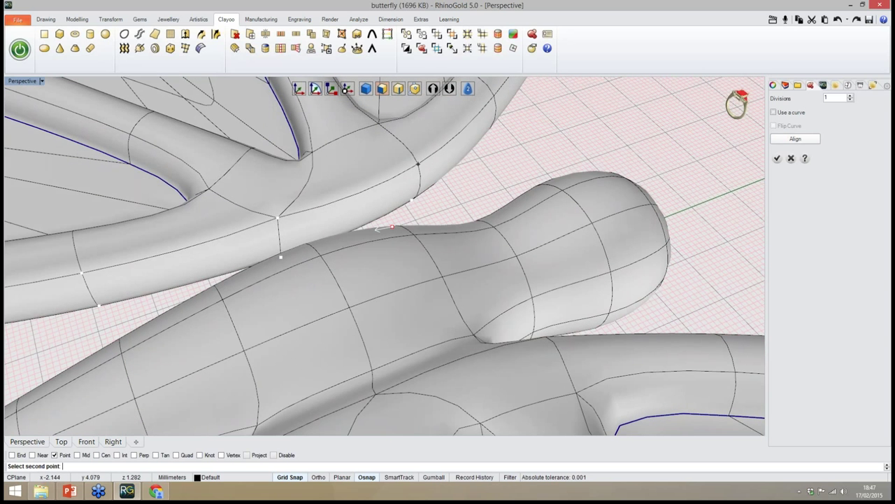
pyautogui.click(419, 166)
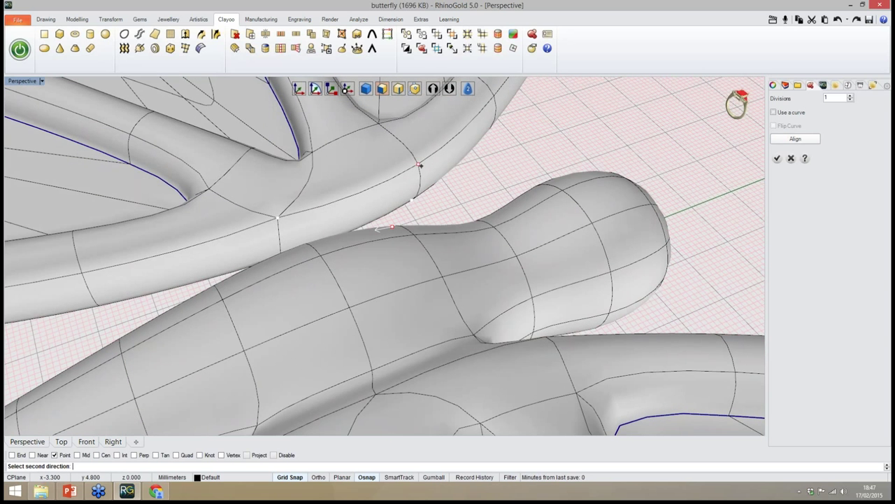
pyautogui.click(278, 217)
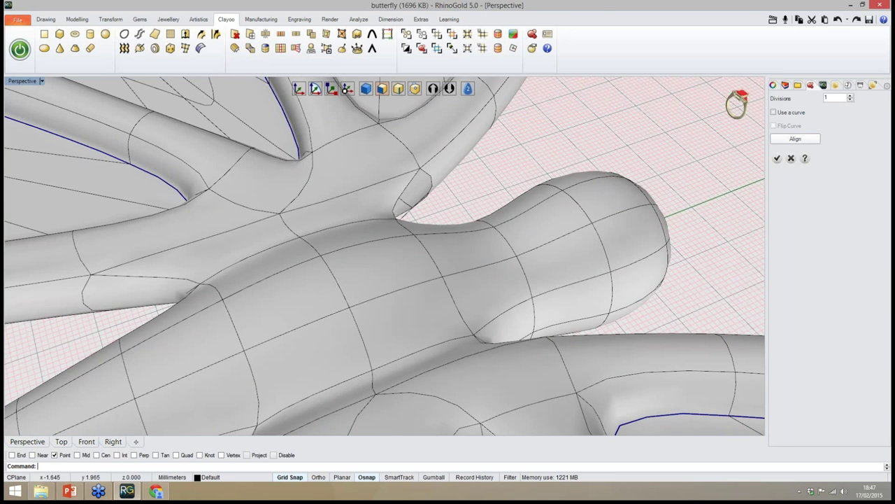
pyautogui.moveTo(293, 227); pyautogui.dragTo(405, 256, button='right')
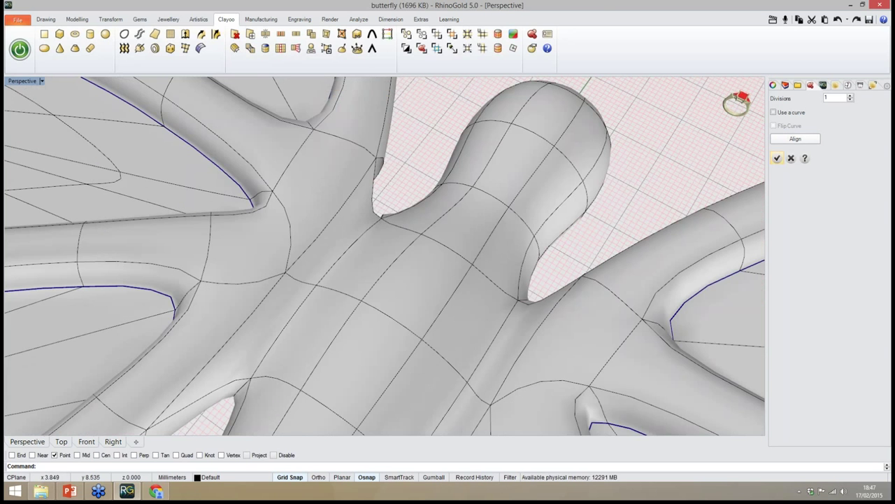
pyautogui.click(777, 158)
# Examine the complete butterfly with both wings joined to the body, with and without its edge lines shown
pyautogui.moveTo(434, 256); pyautogui.dragTo(509, 268, button='right')
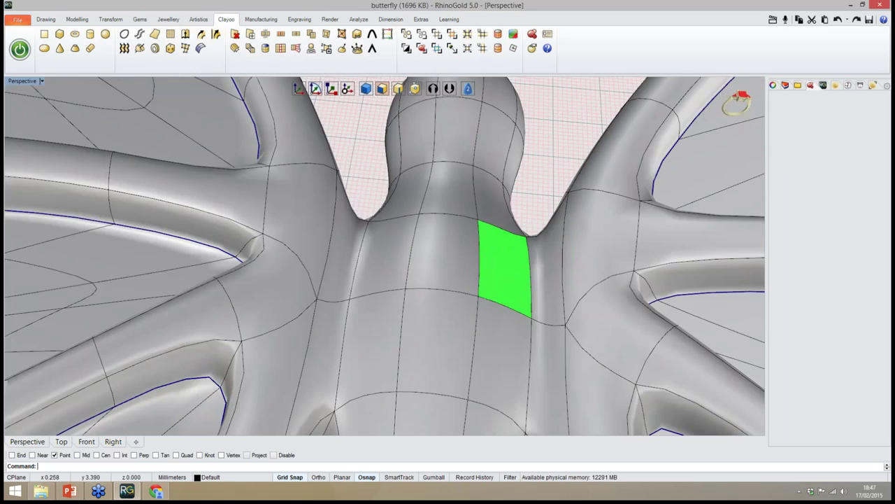
pyautogui.scroll(-14, 370, 254)
pyautogui.moveTo(365, 255); pyautogui.dragTo(378, 315, button='right')
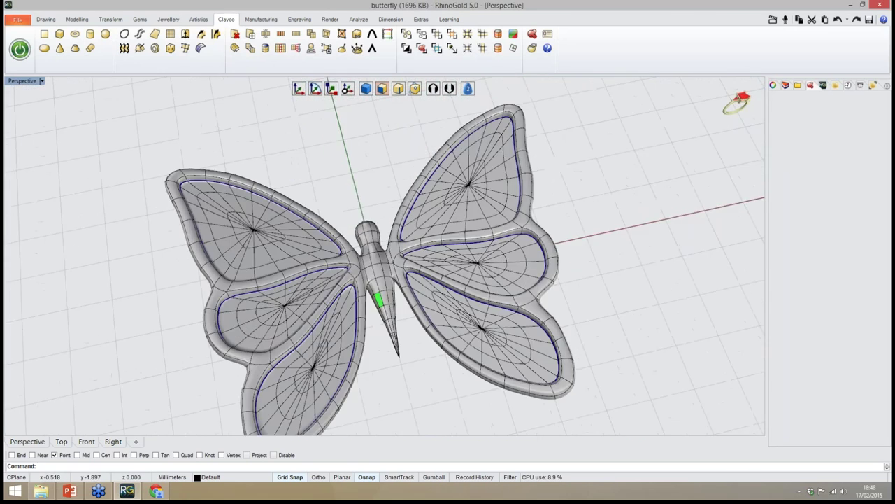
pyautogui.scroll(-6, 365, 227)
pyautogui.scroll(8, 363, 229)
pyautogui.moveTo(363, 228); pyautogui.dragTo(347, 186, button='right')
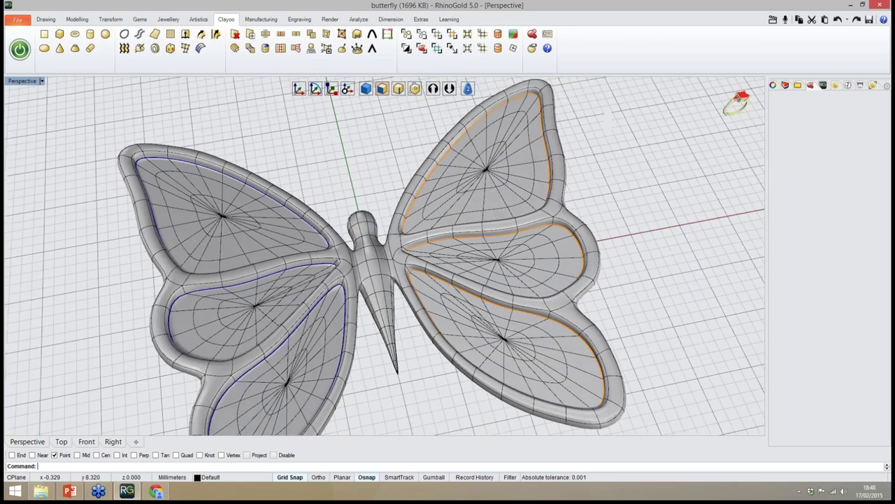
pyautogui.scroll(-4, 347, 185)
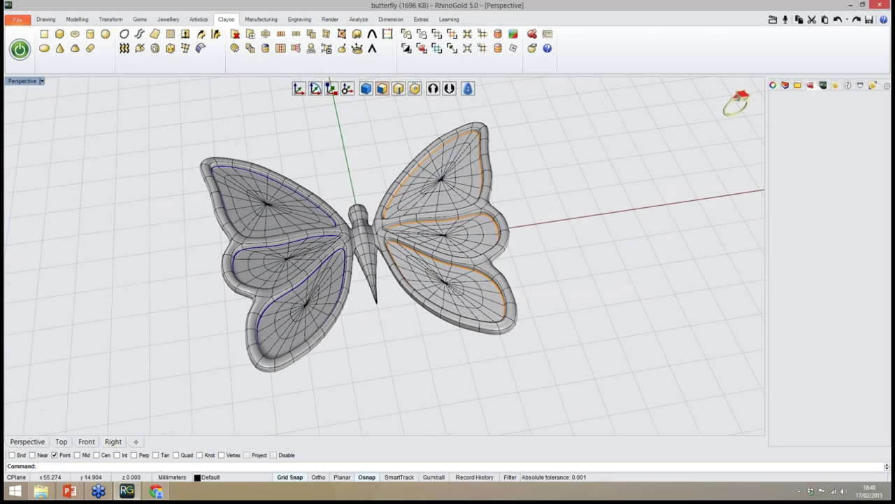
pyautogui.moveTo(736, 105)
pyautogui.click(702, 123)
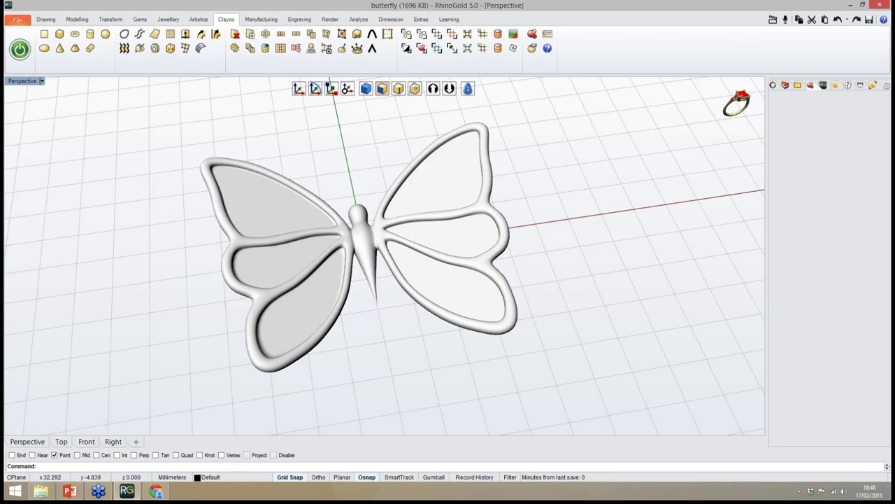
pyautogui.moveTo(595, 245)
pyautogui.mouseDown(button='right')
pyautogui.moveTo(427, 242)
pyautogui.moveTo(644, 174)
pyautogui.moveTo(607, 199)
pyautogui.moveTo(603, 227)
pyautogui.mouseUp(button='right')
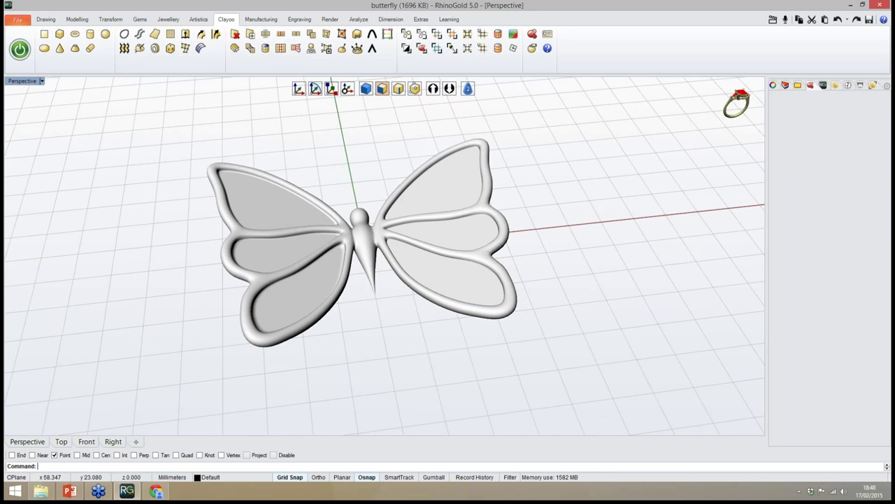
pyautogui.moveTo(736, 105)
pyautogui.click(695, 114)
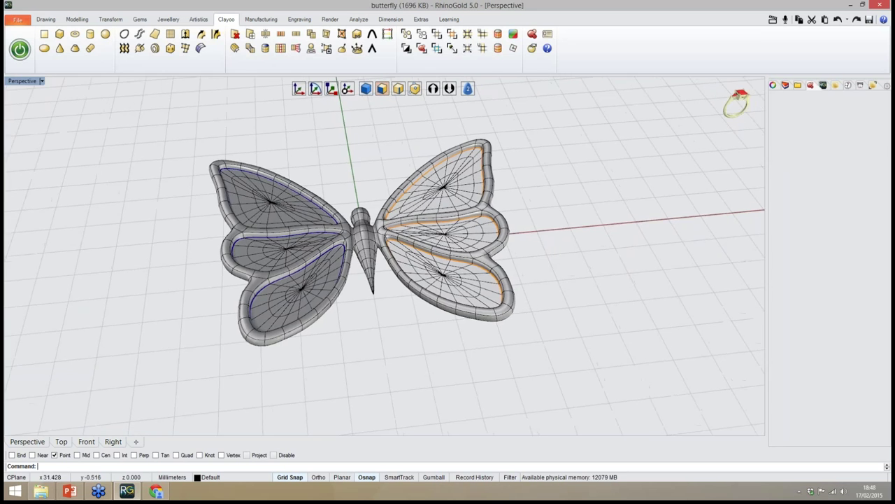
pyautogui.moveTo(608, 225); pyautogui.dragTo(612, 252, button='right')
pyautogui.scroll(2, 556, 134)
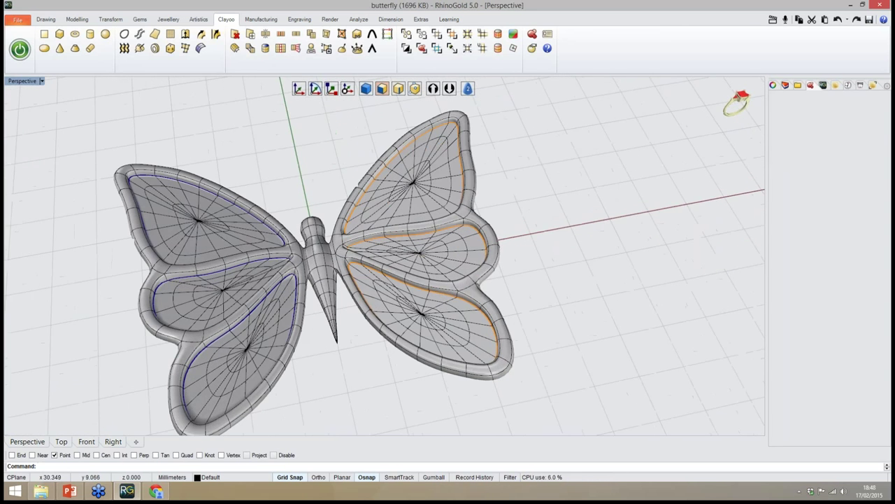
pyautogui.moveTo(557, 192); pyautogui.dragTo(538, 177, button='right')
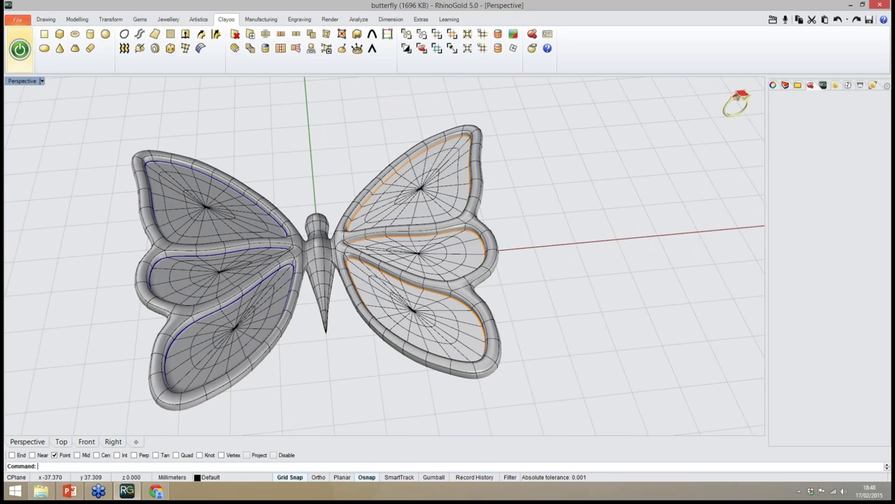
# Leave Clayoo editing to convert the butterfly to meshes, and clear the selection
pyautogui.click(20, 49)
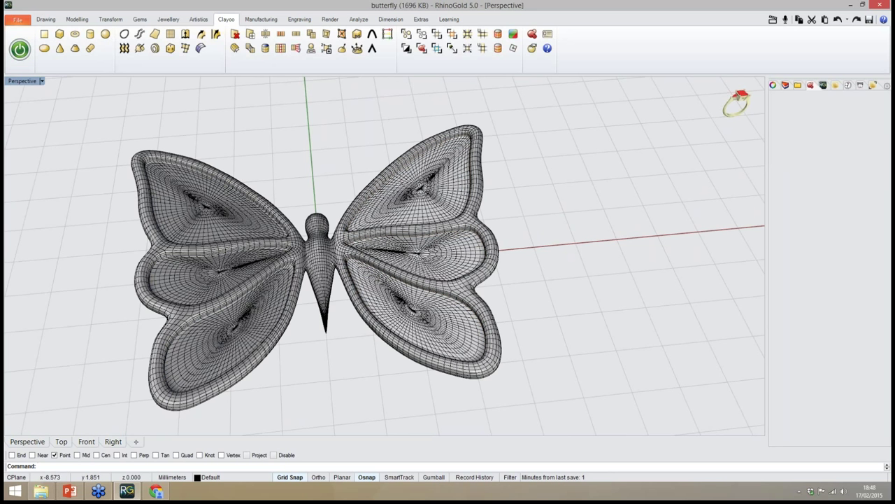
pyautogui.click(369, 305)
pyautogui.click(386, 366)
pyautogui.click(690, 100)
# Inspect the shaded butterfly around the joints between body and wings, and save the file
pyautogui.moveTo(591, 227); pyautogui.dragTo(503, 202, button='right')
pyautogui.scroll(4, 277, 205)
pyautogui.moveTo(328, 203); pyautogui.dragTo(368, 255, button='right')
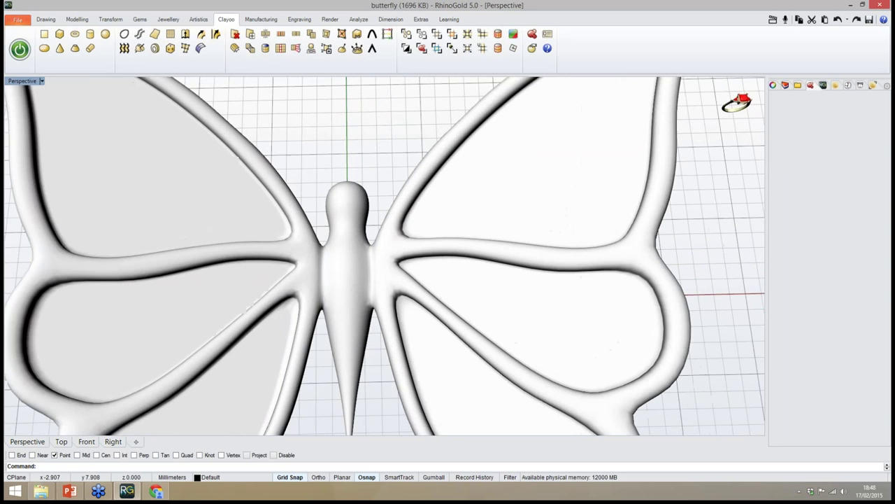
pyautogui.moveTo(327, 233)
pyautogui.mouseDown(button='right')
pyautogui.moveTo(344, 196)
pyautogui.moveTo(321, 190)
pyautogui.moveTo(295, 144)
pyautogui.moveTo(334, 187)
pyautogui.moveTo(328, 195)
pyautogui.mouseUp(button='right')
pyautogui.scroll(-6, 319, 191)
pyautogui.scroll(3, 326, 193)
pyautogui.scroll(-4, 323, 193)
pyautogui.scroll(4, 326, 195)
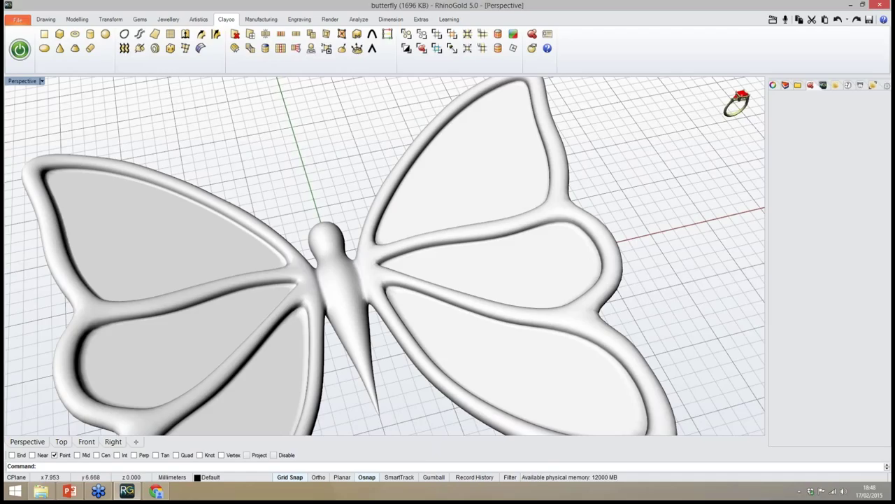
pyautogui.hotkey('ctrl', 's')
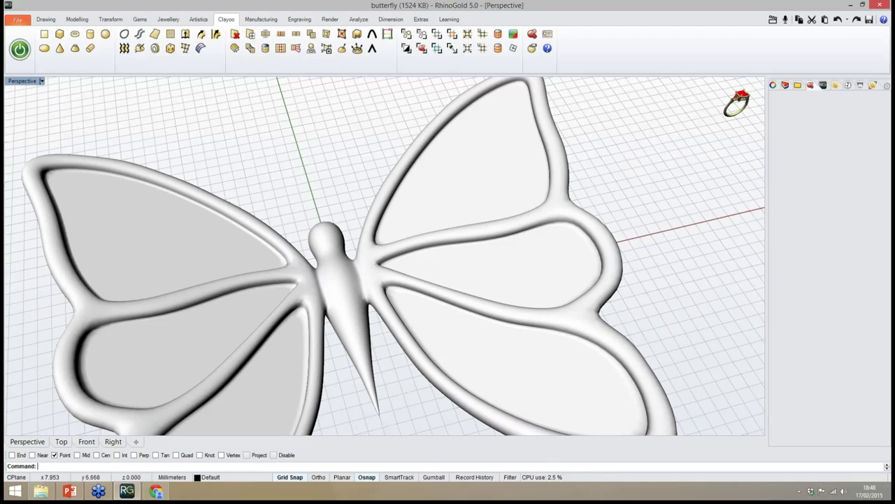
# Select only the upper membrane mesh of the original wing among the overlapping meshes
pyautogui.click(425, 234)
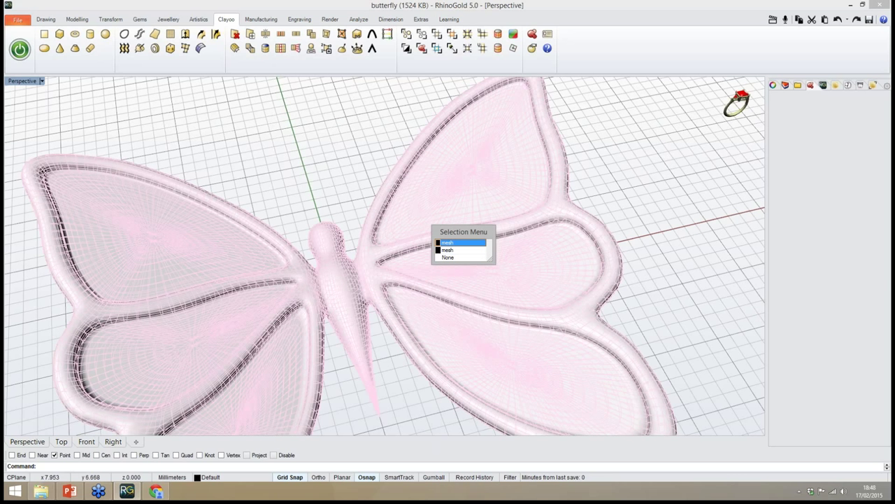
pyautogui.click(460, 250)
pyautogui.moveTo(465, 249); pyautogui.dragTo(409, 258, button='right')
pyautogui.scroll(-5, 388, 291)
pyautogui.moveTo(389, 290); pyautogui.dragTo(451, 260, button='right')
pyautogui.scroll(4, 511, 268)
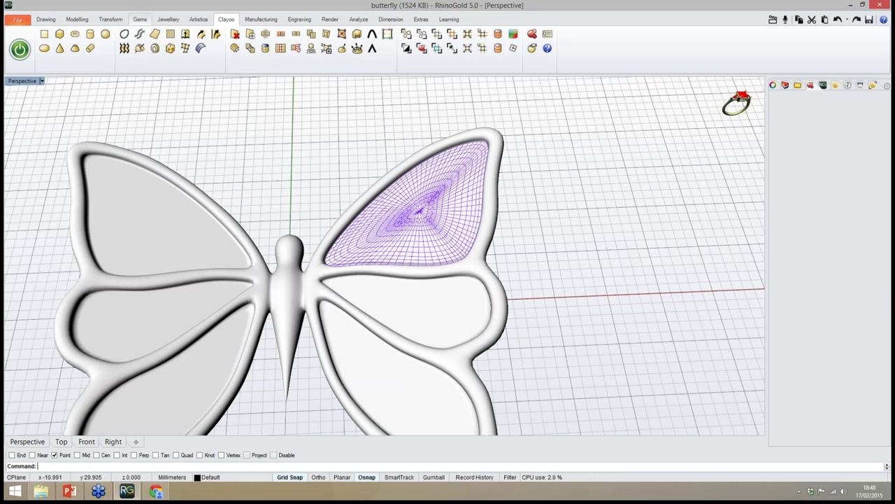
# Start Pave Automatic and load the selected upper membrane as the object for the gems
pyautogui.click(140, 19)
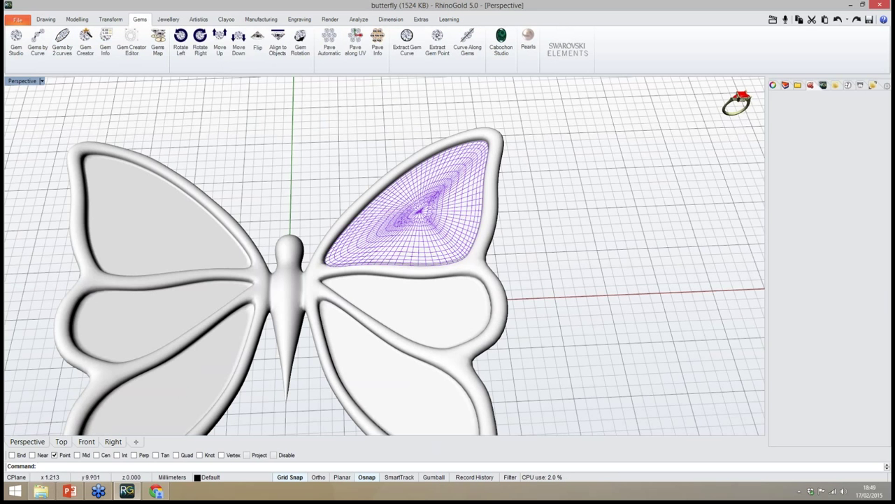
pyautogui.click(330, 43)
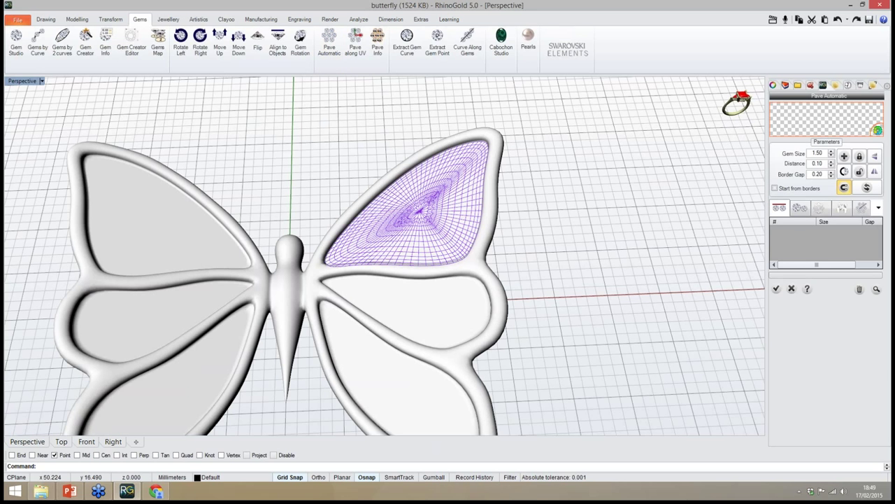
pyautogui.click(827, 120)
pyautogui.moveTo(658, 246); pyautogui.dragTo(581, 225, button='right')
pyautogui.scroll(2, 580, 225)
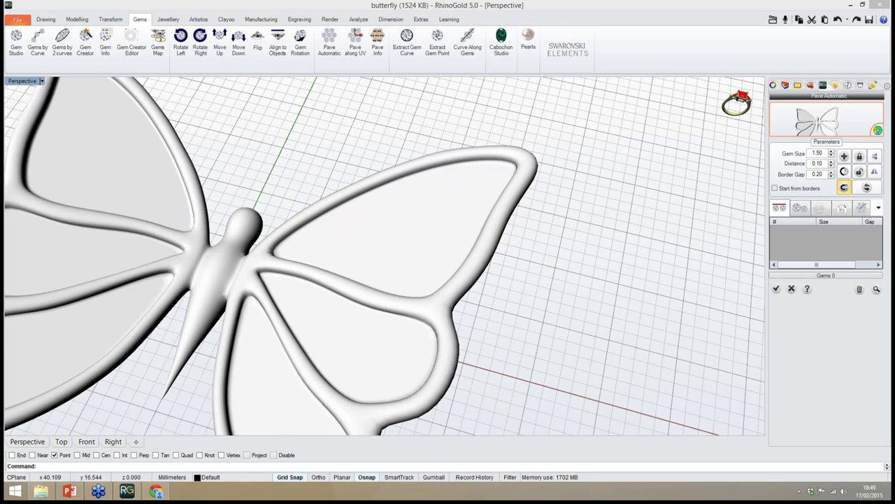
# Set the variable gem sizes to a 1.20 minimum and place the pavé's starting gem near the middle of the upper membrane
pyautogui.click(800, 208)
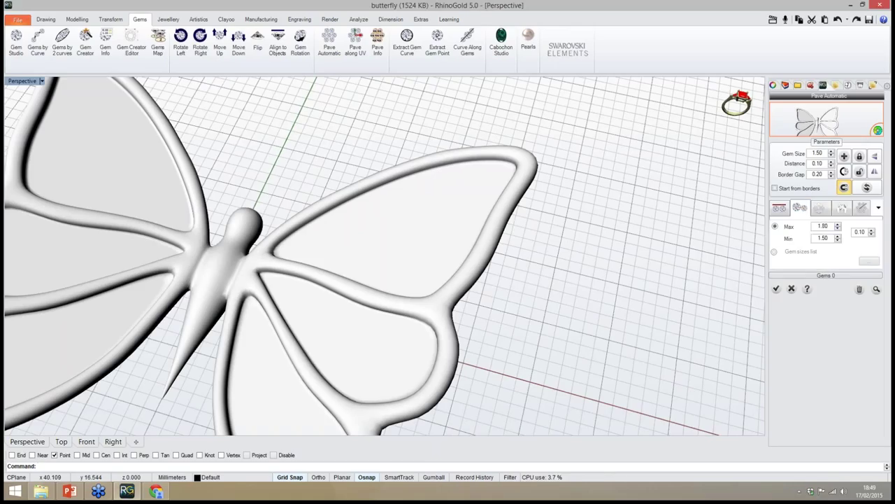
pyautogui.click(838, 240)
pyautogui.click(838, 241)
pyautogui.click(876, 289)
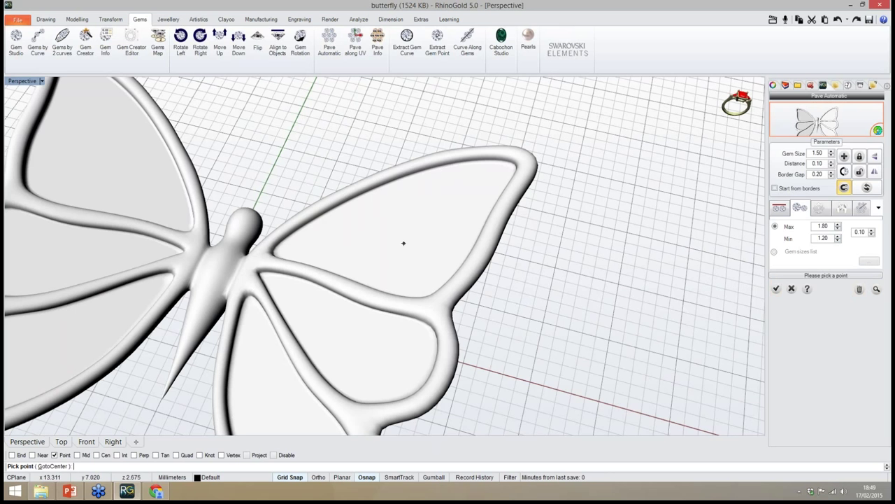
pyautogui.click(402, 225)
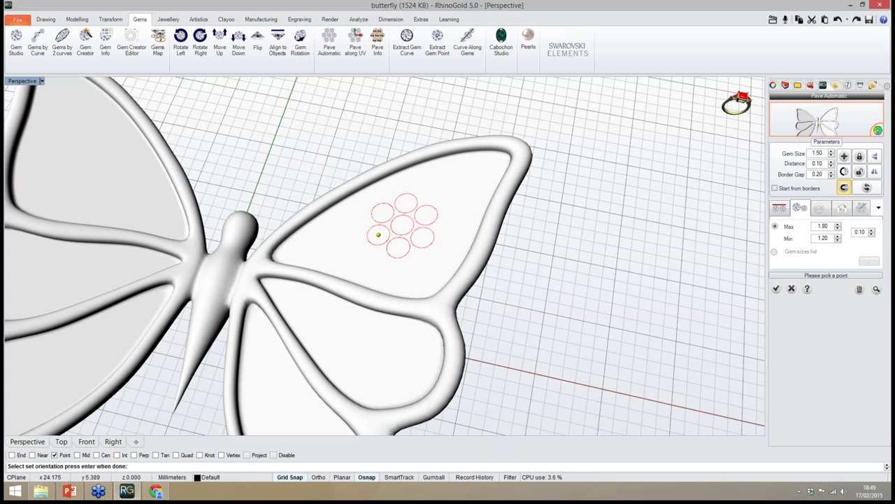
# Accept the pavé orientation to fill the upper right wing panel with gems
pyautogui.press('Return')
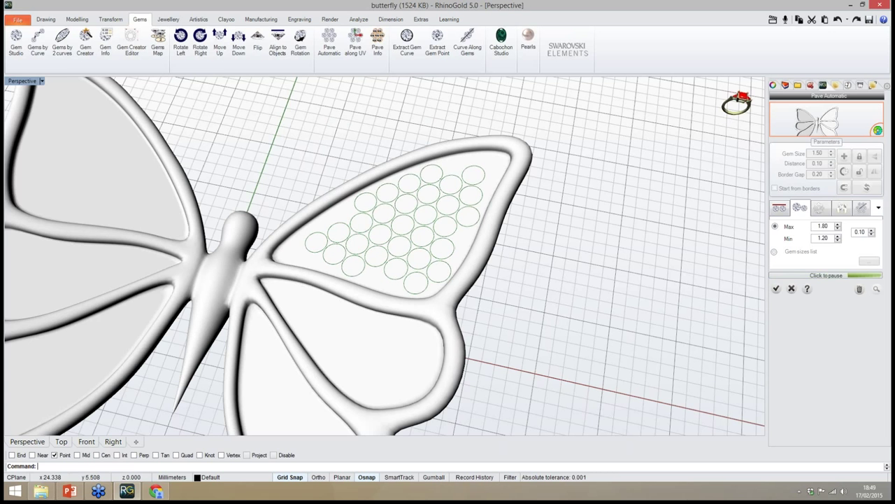
pyautogui.moveTo(493, 222); pyautogui.dragTo(501, 232, button='right')
pyautogui.scroll(4, 461, 168)
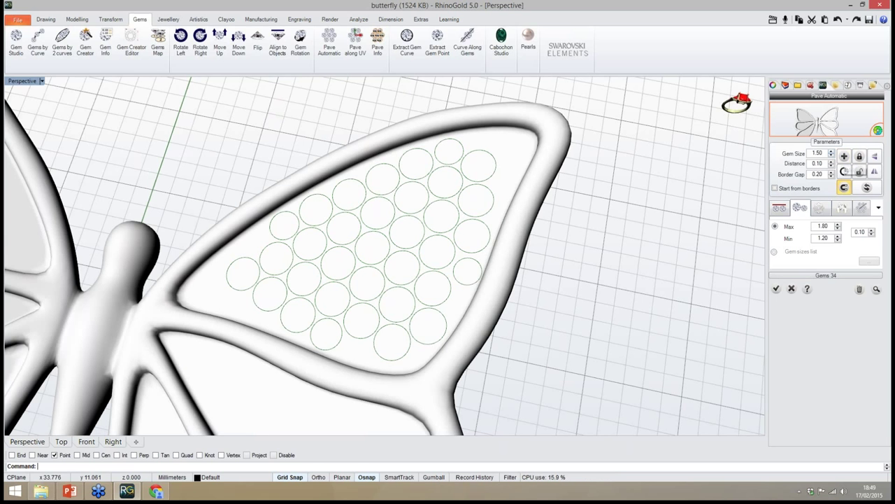
pyautogui.click(845, 156)
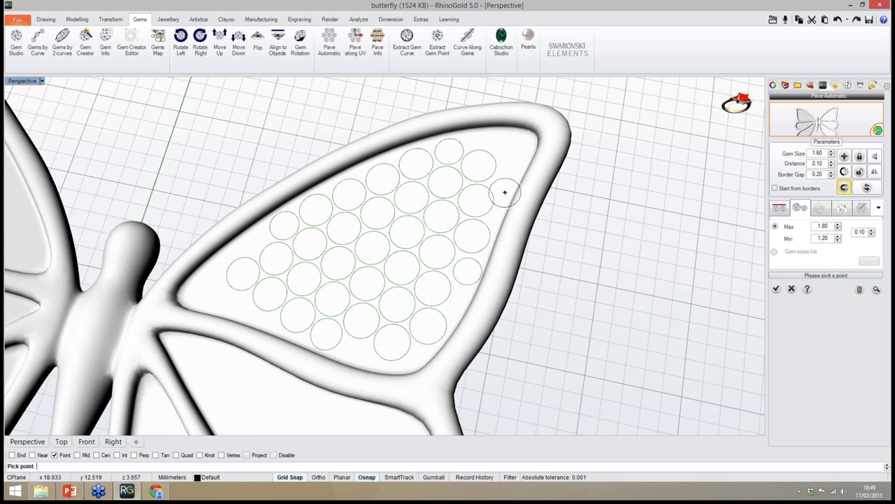
pyautogui.moveTo(506, 193)
pyautogui.mouseDown(button='right')
pyautogui.moveTo(506, 183)
pyautogui.moveTo(510, 195)
pyautogui.mouseUp(button='right')
pyautogui.press('Escape')
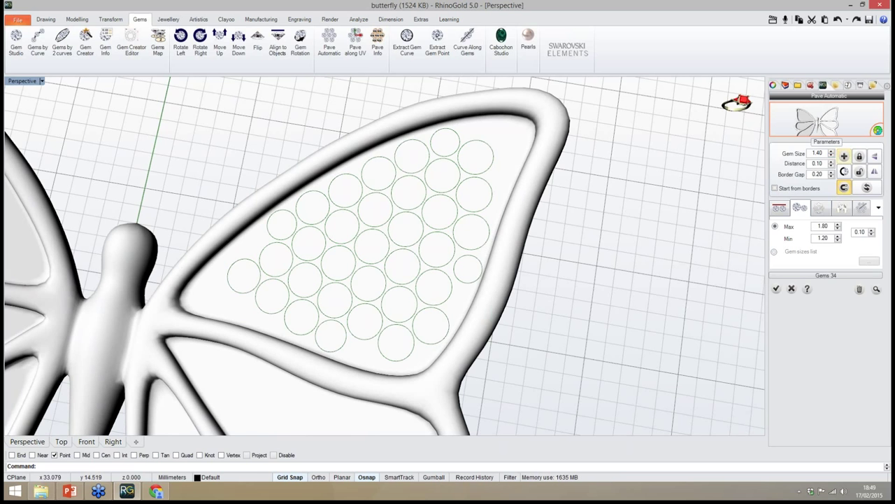
# Manually add a 1.40 gem near the panel's lower inner edge, two gems by the wing tip, and one in the innermost corner
pyautogui.click(844, 156)
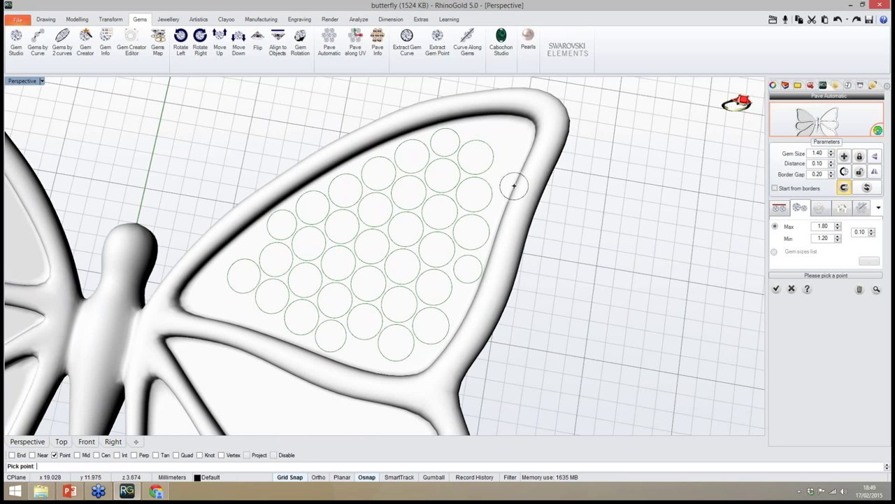
pyautogui.click(242, 309)
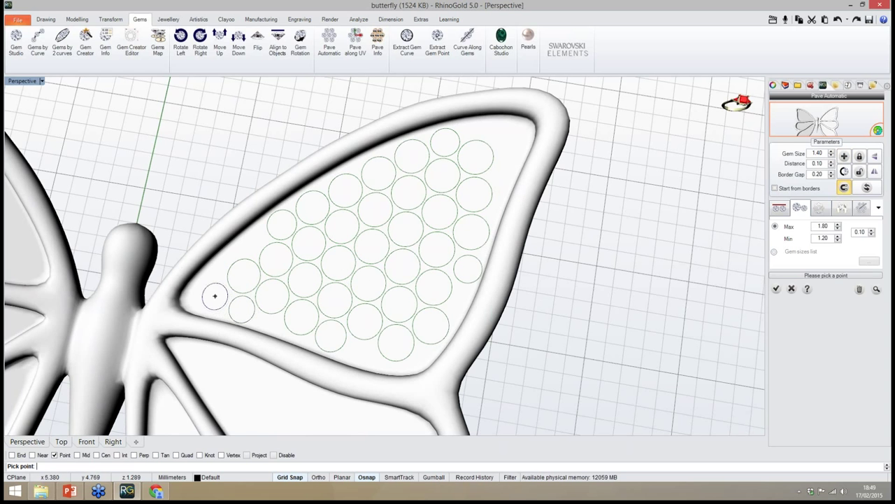
pyautogui.moveTo(453, 284); pyautogui.dragTo(439, 284, button='right')
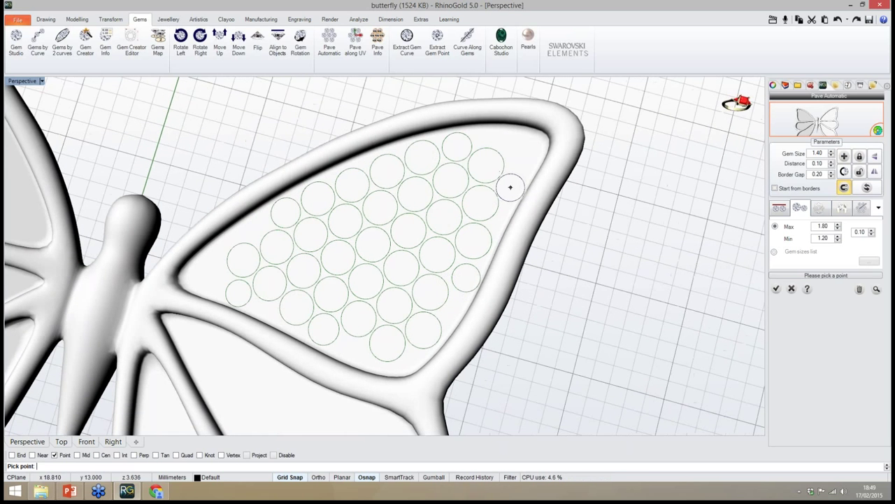
pyautogui.moveTo(515, 168); pyautogui.dragTo(512, 180, button='right')
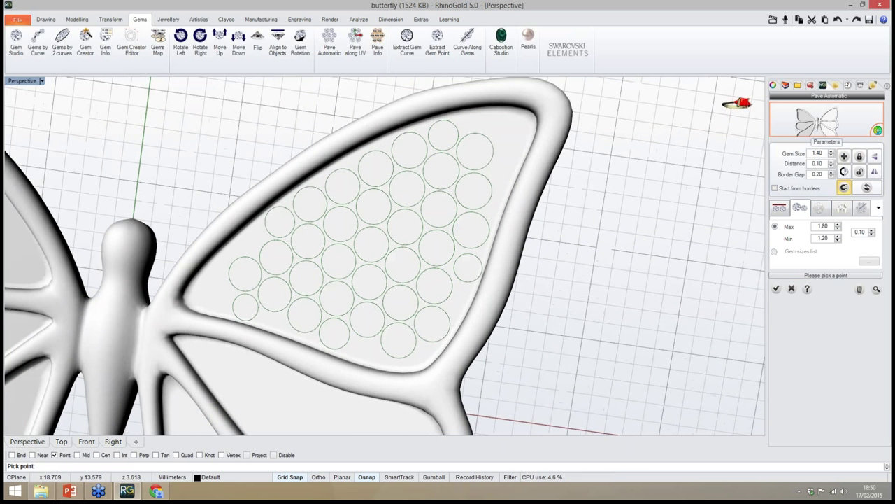
pyautogui.click(501, 171)
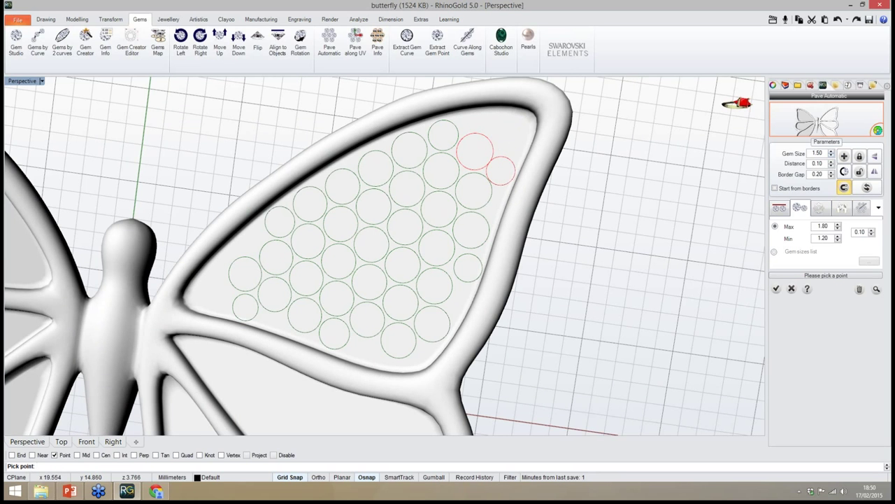
pyautogui.click(509, 138)
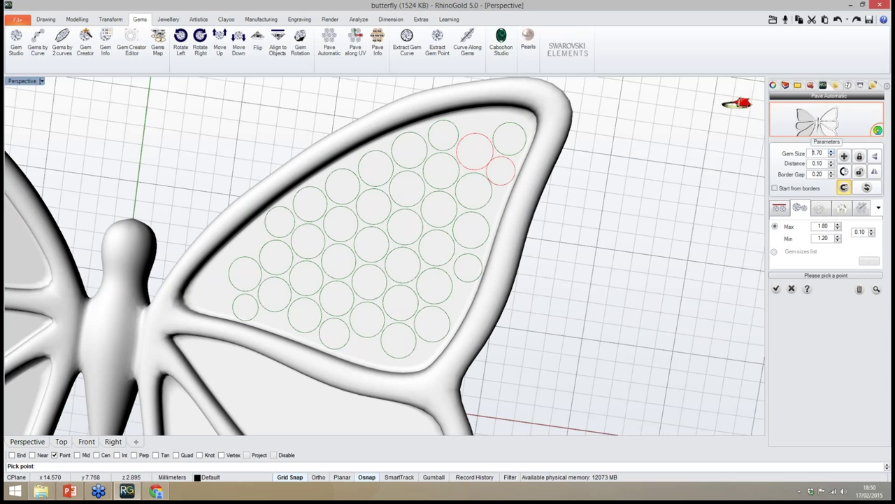
pyautogui.click(216, 296)
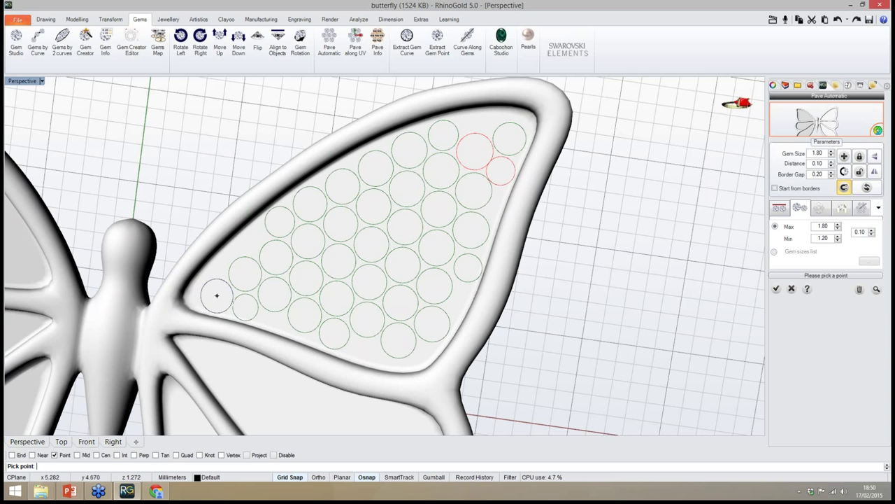
# Set the gem size to 1.20 and add one gem in the gap at the wing tip and one along the panel's lower edge
pyautogui.scroll(-4, 313, 304)
pyautogui.moveTo(334, 316); pyautogui.dragTo(348, 331, button='right')
pyautogui.scroll(4, 348, 331)
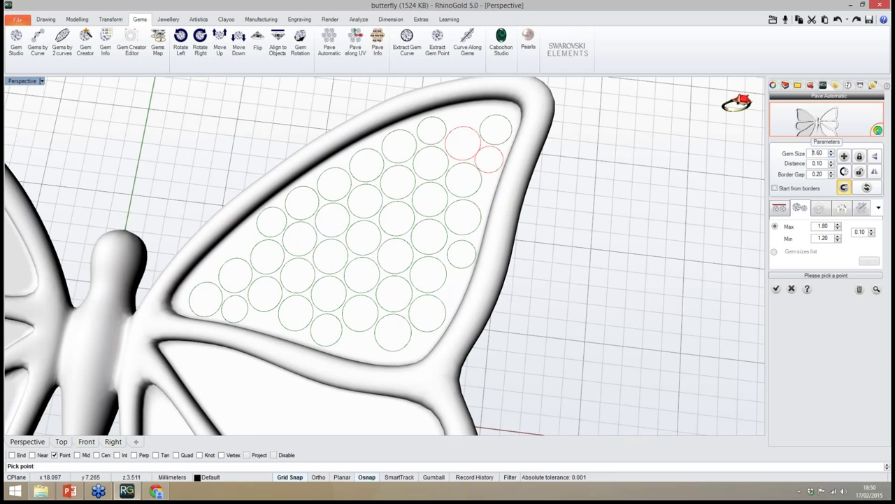
pyautogui.click(831, 155)
pyautogui.moveTo(507, 142); pyautogui.dragTo(488, 120, button='right')
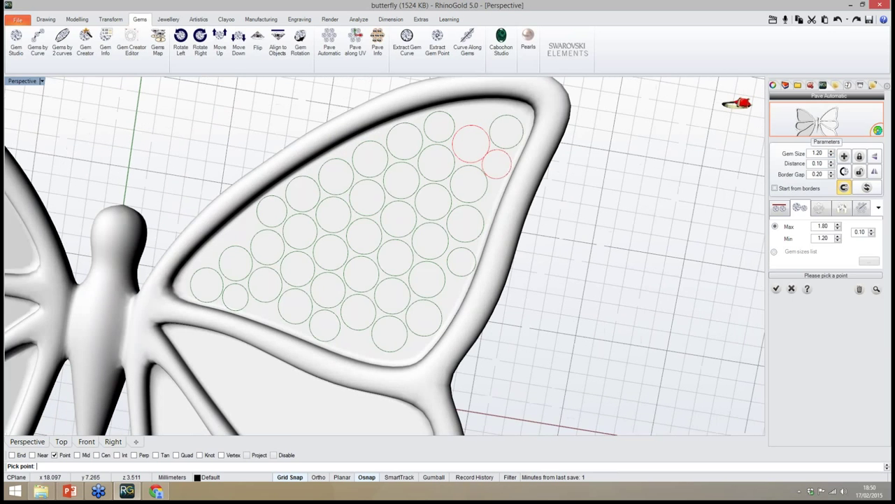
pyautogui.scroll(7, 480, 112)
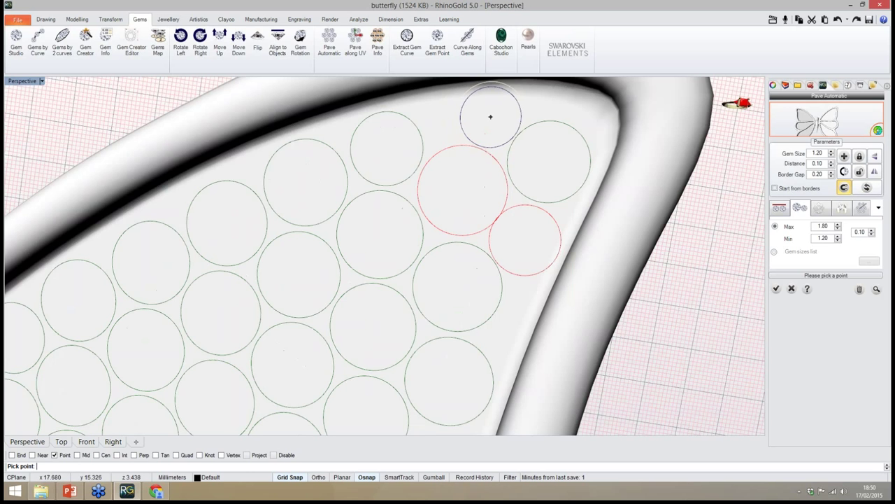
pyautogui.scroll(-8, 490, 140)
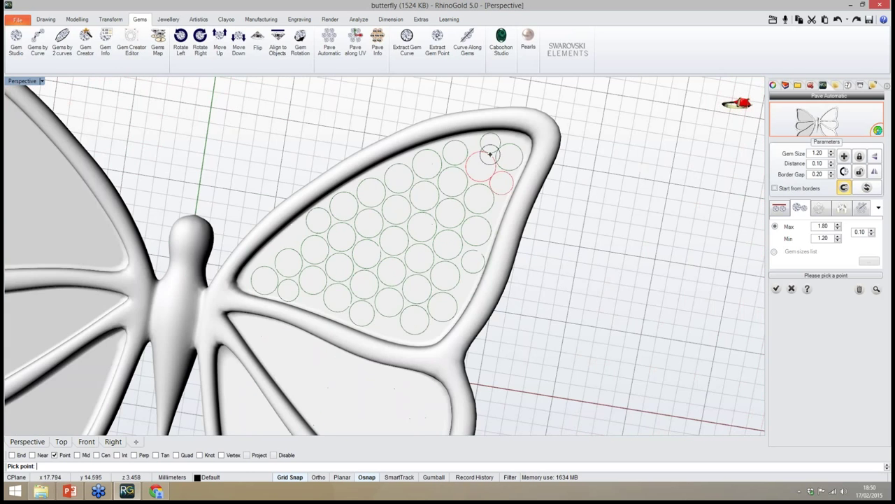
pyautogui.scroll(10, 434, 289)
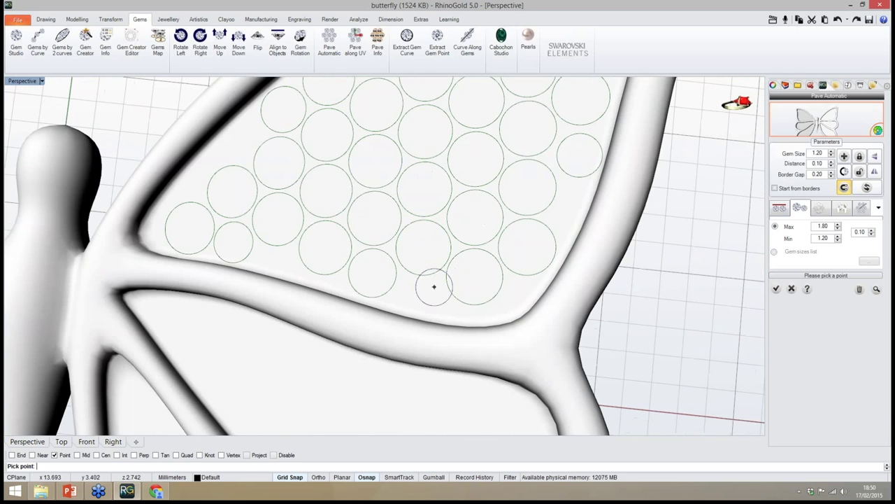
pyautogui.scroll(-7, 396, 251)
pyautogui.moveTo(426, 254); pyautogui.dragTo(390, 266, button='right')
pyautogui.rightClick(390, 266)
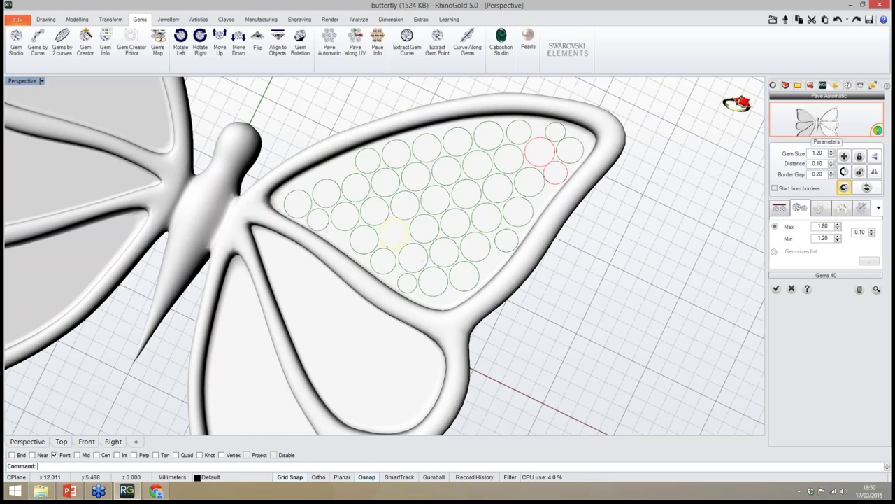
# Refresh the pavé layout to redistribute the overlapping gems near the wing tip
pyautogui.moveTo(396, 235); pyautogui.dragTo(391, 219, button='right')
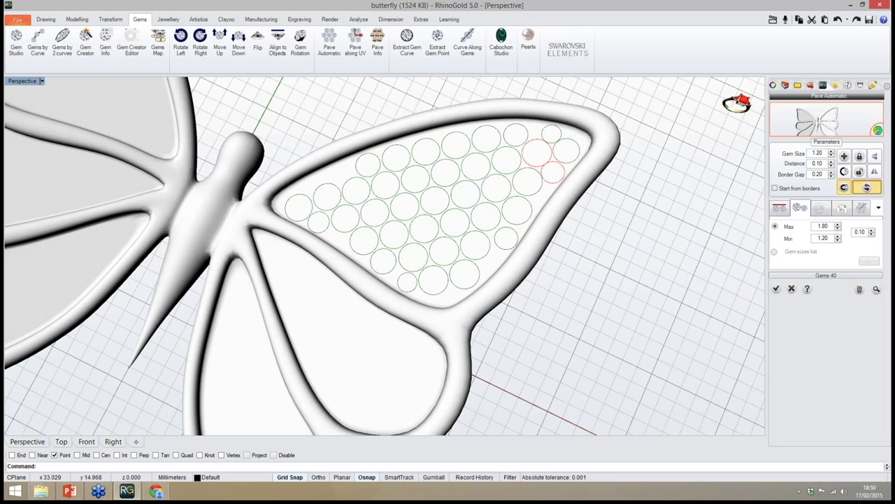
pyautogui.click(867, 188)
pyautogui.moveTo(672, 276)
pyautogui.mouseDown(button='right')
pyautogui.moveTo(667, 250)
pyautogui.moveTo(674, 273)
pyautogui.moveTo(574, 246)
pyautogui.moveTo(668, 263)
pyautogui.mouseUp(button='right')
pyautogui.scroll(-4, 500, 260)
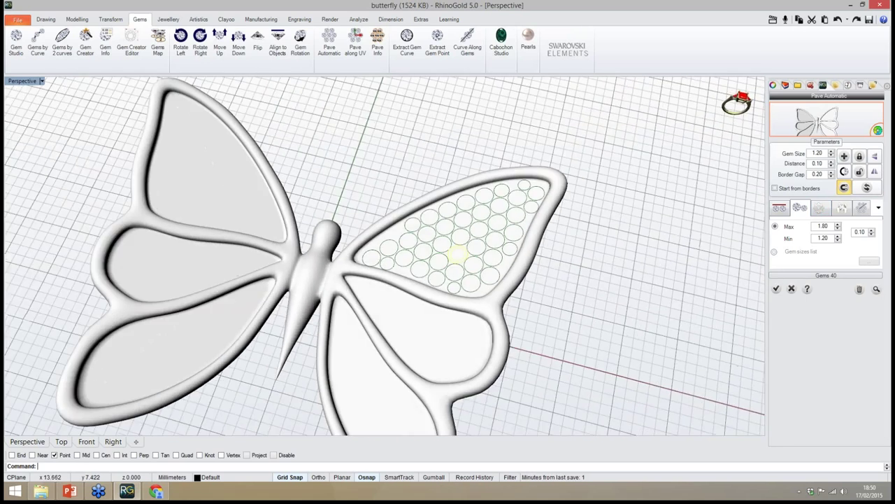
# Shift the 1.80 gem in the lower outer part of the panel slightly toward the outer border and refresh the pavé layout
pyautogui.moveTo(458, 254); pyautogui.dragTo(520, 238, button='right')
pyautogui.moveTo(533, 269); pyautogui.dragTo(502, 240, button='right')
pyautogui.scroll(2, 517, 149)
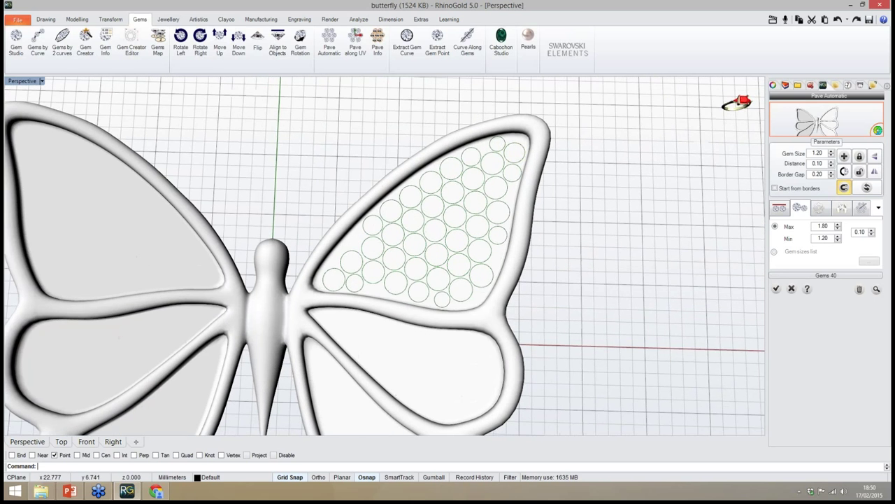
pyautogui.moveTo(570, 271); pyautogui.dragTo(558, 268, button='right')
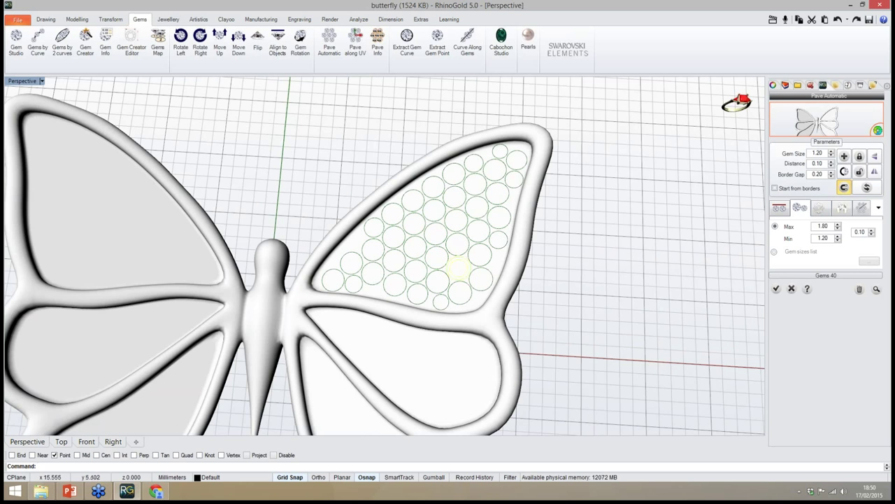
pyautogui.scroll(4, 450, 268)
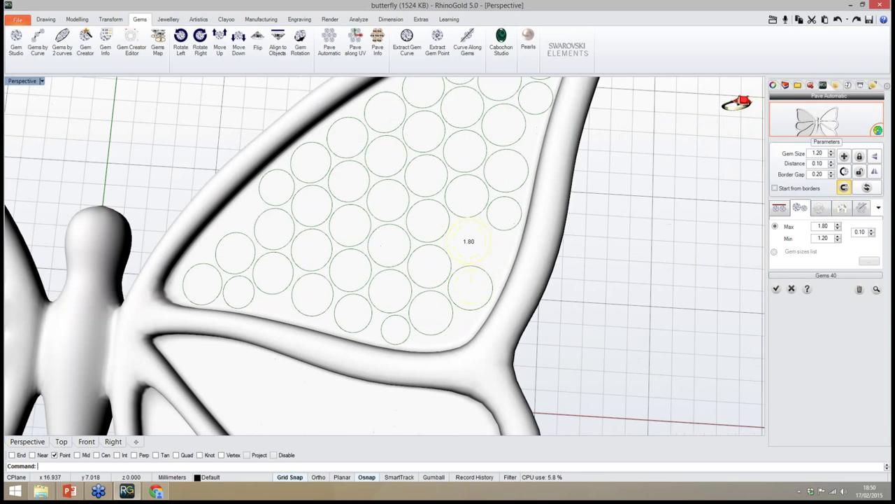
pyautogui.moveTo(469, 241)
pyautogui.mouseDown()
pyautogui.moveTo(480, 249)
pyautogui.moveTo(473, 241)
pyautogui.mouseUp()
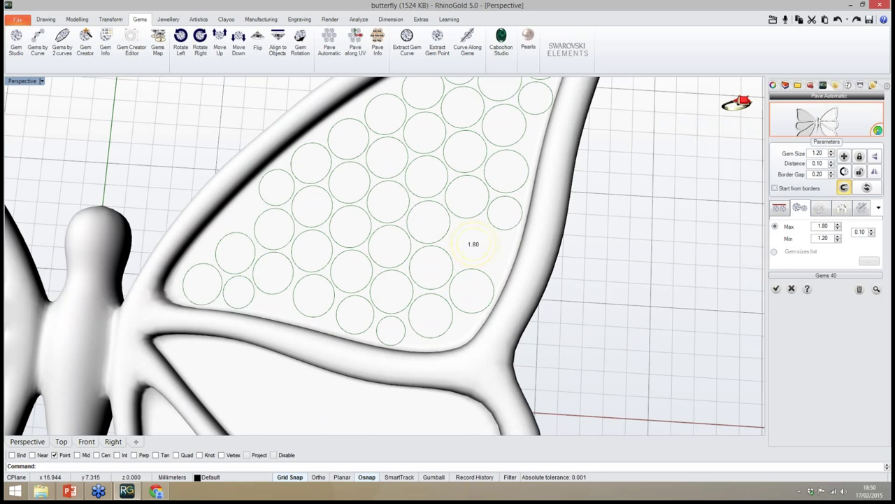
pyautogui.moveTo(474, 244); pyautogui.dragTo(473, 234, button='right')
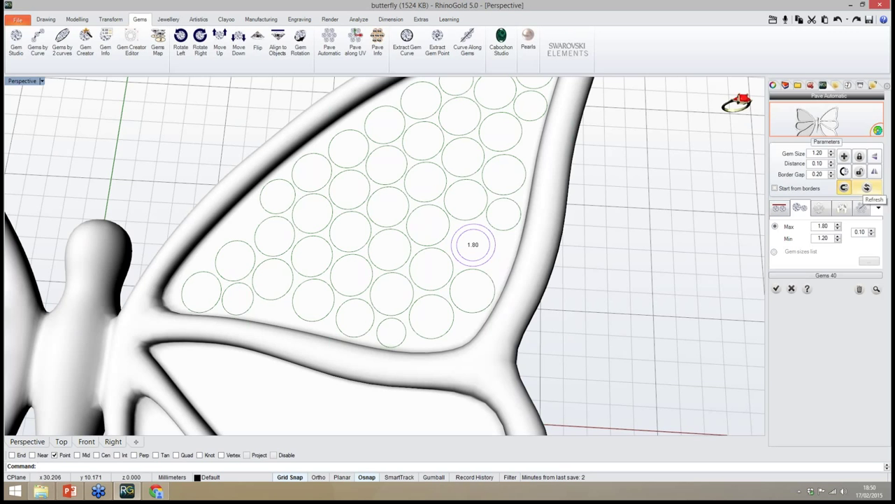
pyautogui.click(868, 187)
pyautogui.scroll(-4, 565, 303)
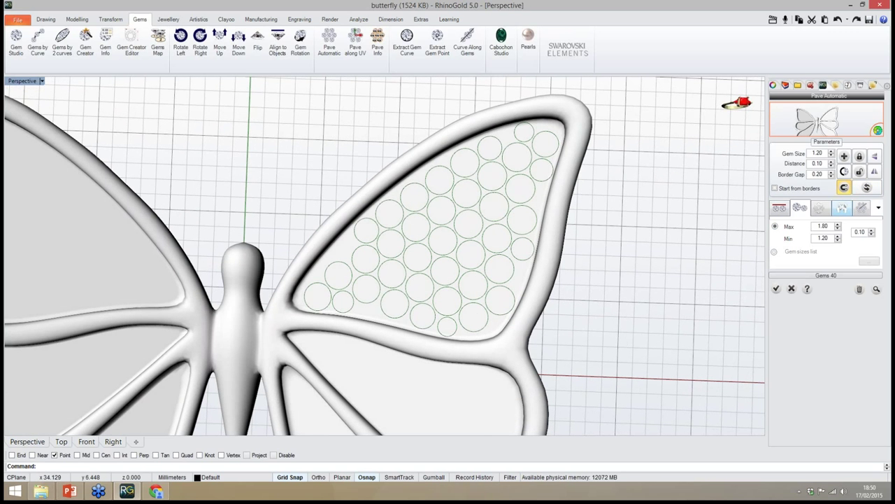
# Preview the pavé prongs between the gems and set their diameter to 0.60
pyautogui.click(842, 208)
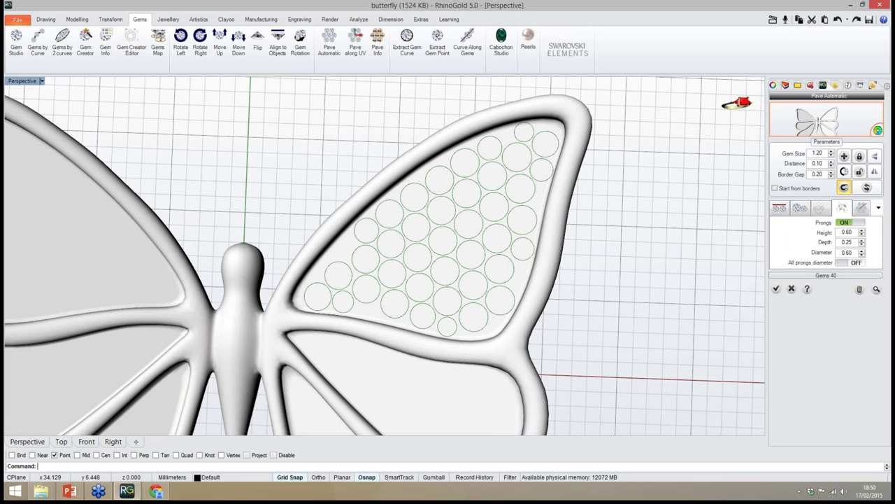
pyautogui.moveTo(637, 301); pyautogui.dragTo(633, 295, button='right')
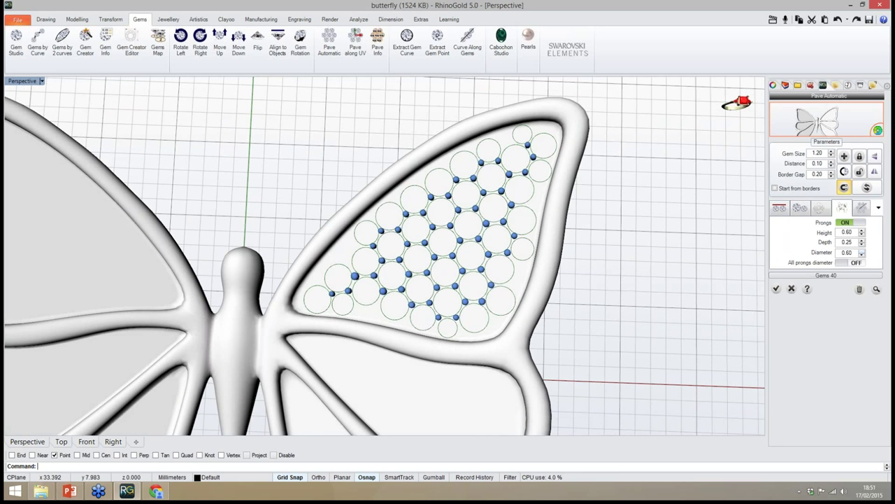
pyautogui.click(862, 250)
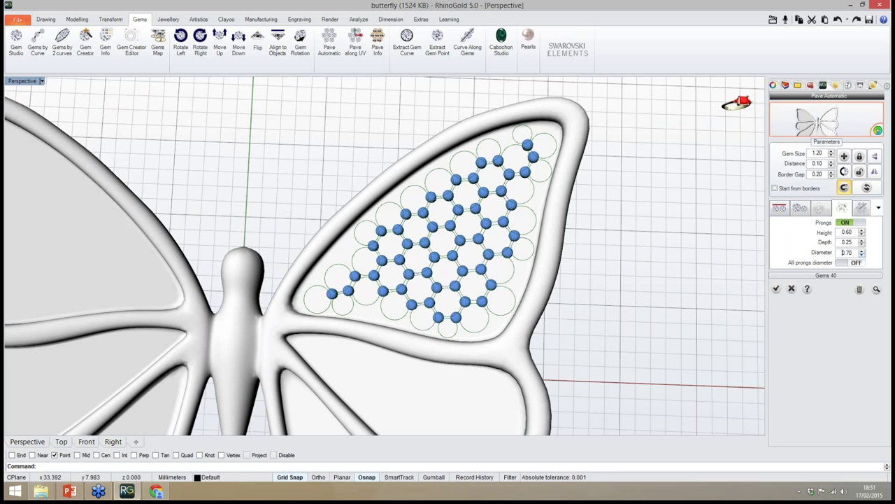
pyautogui.click(862, 255)
pyautogui.moveTo(647, 246); pyautogui.dragTo(641, 239, button='right')
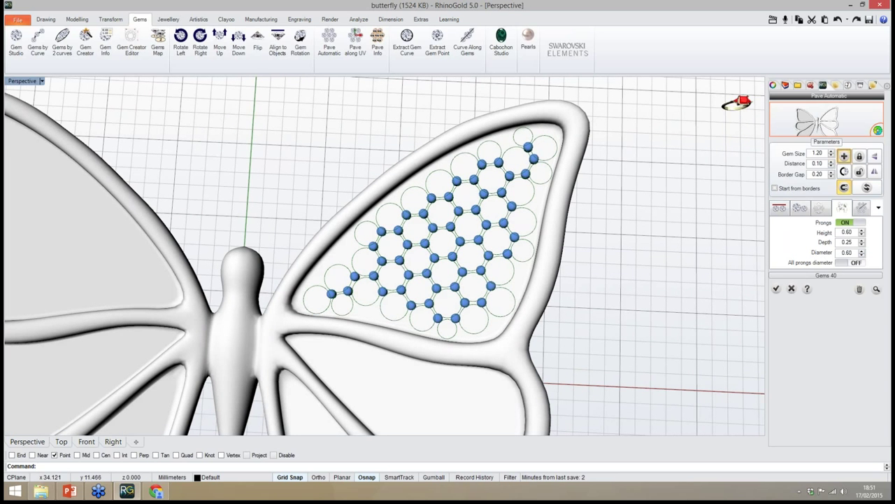
# Manually add four prongs around the outermost gem at the wing tip
pyautogui.click(844, 156)
pyautogui.moveTo(672, 196); pyautogui.dragTo(661, 183, button='right')
pyautogui.scroll(8, 546, 121)
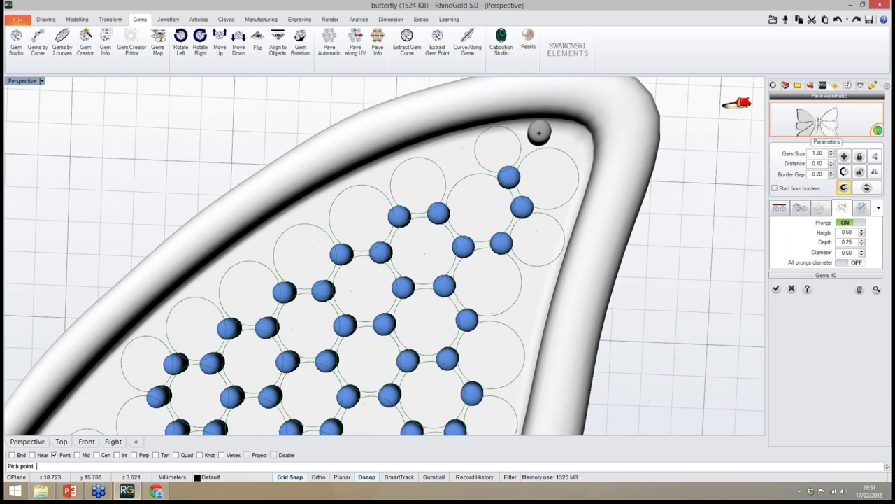
pyautogui.click(528, 139)
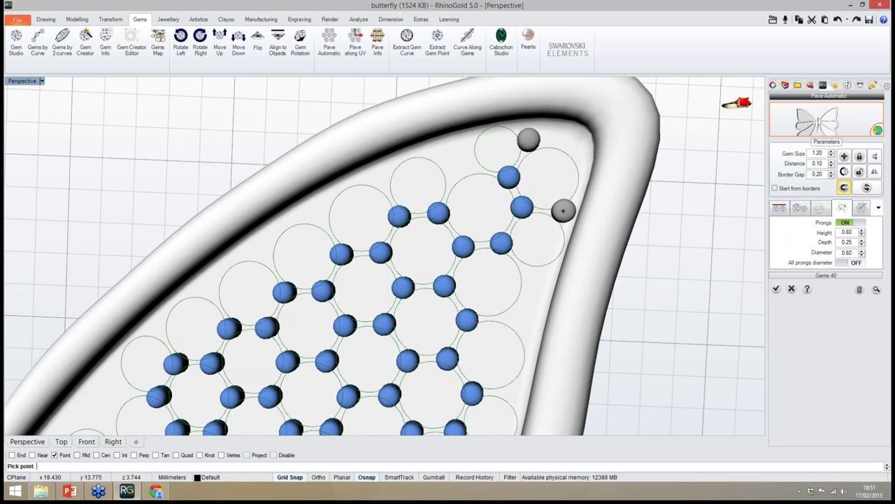
pyautogui.click(563, 211)
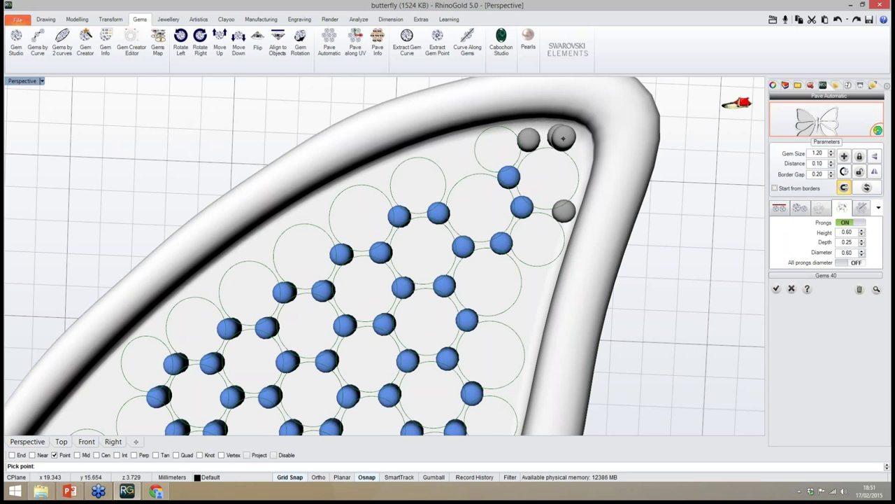
pyautogui.click(558, 136)
pyautogui.click(578, 150)
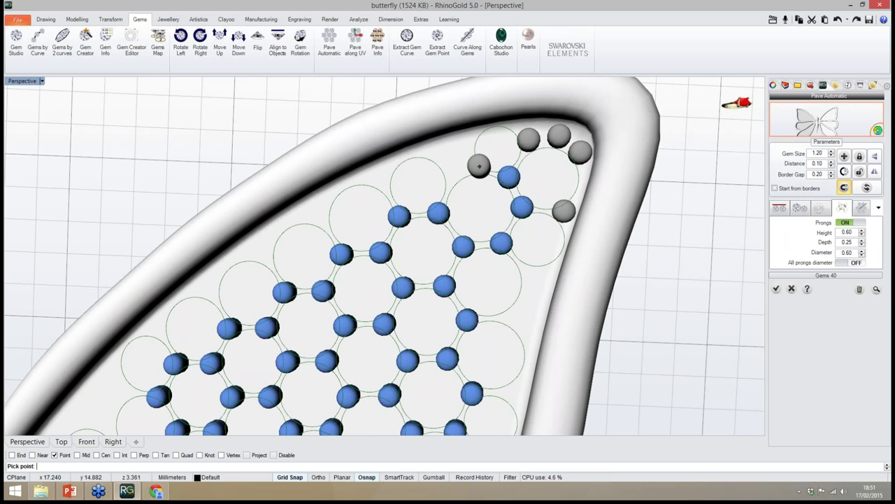
# Add six prongs among the gems along the panel's leading border, working from the wing tip toward the body
pyautogui.click(479, 165)
pyautogui.click(452, 177)
pyautogui.moveTo(452, 178); pyautogui.dragTo(450, 170, button='right')
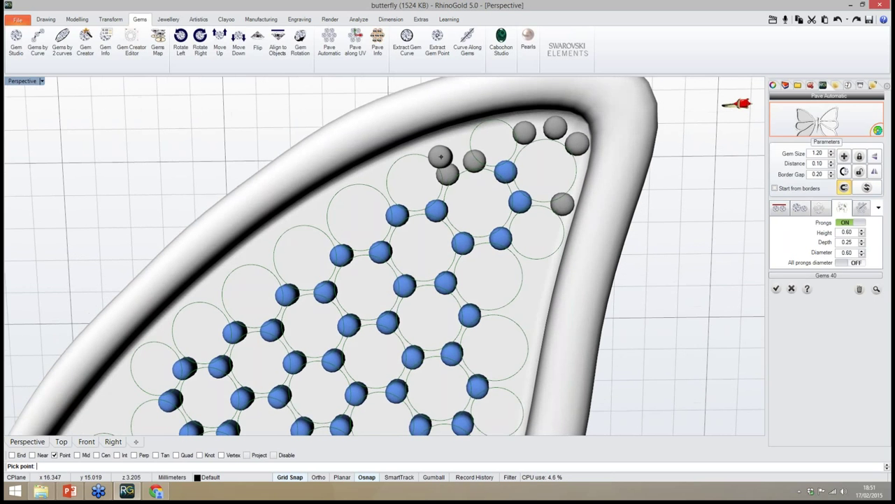
pyautogui.click(433, 152)
pyautogui.click(460, 136)
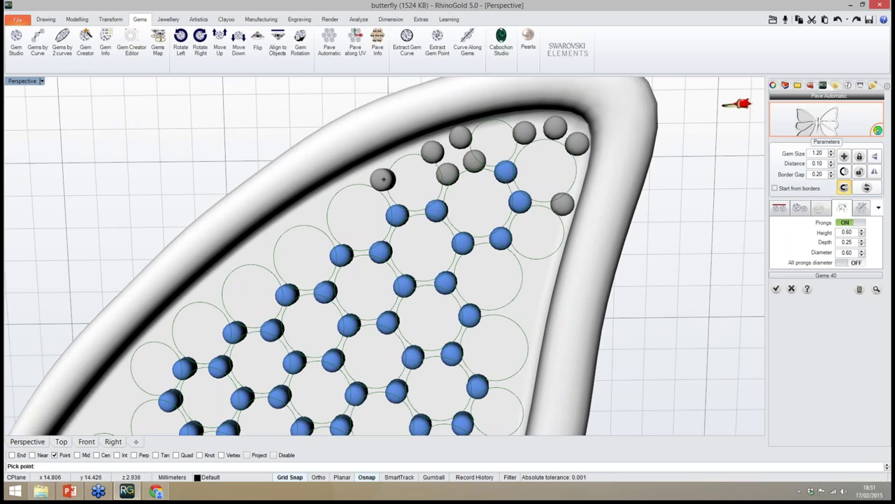
pyautogui.click(375, 183)
pyautogui.moveTo(374, 184); pyautogui.dragTo(330, 216, button='right')
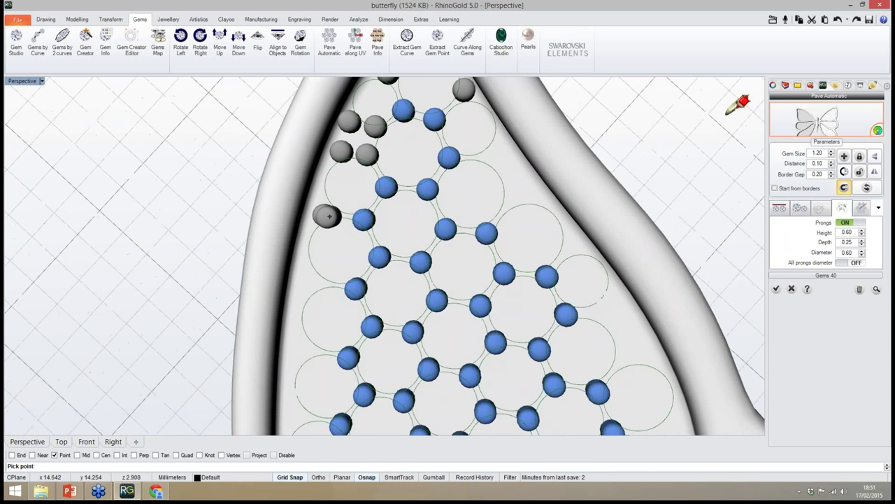
pyautogui.click(313, 285)
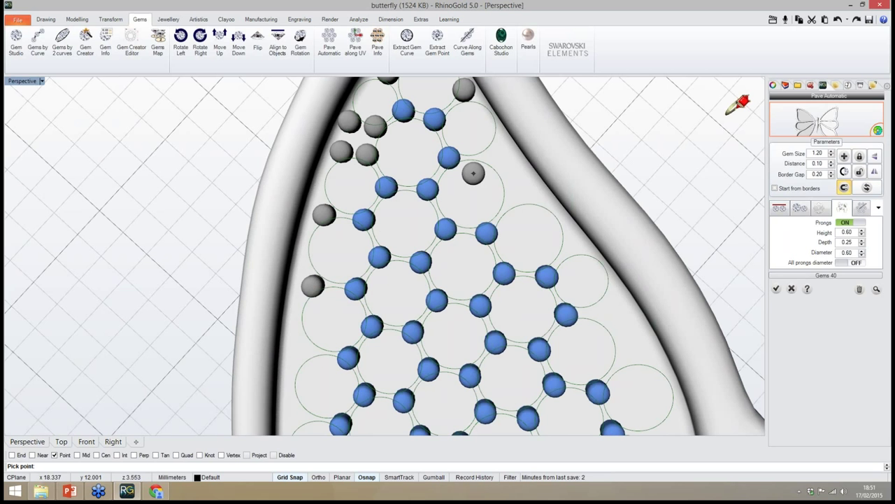
# Add five prongs beside the gems along the upper part of the panel's outer border
pyautogui.click(492, 154)
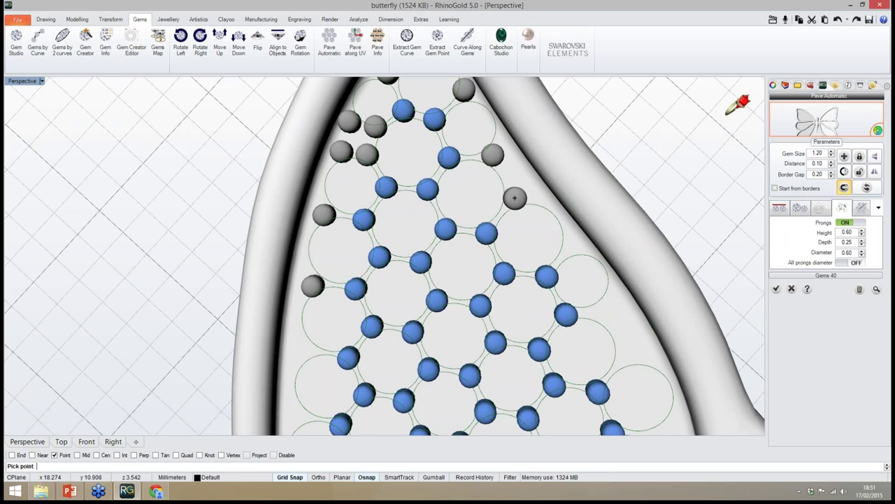
pyautogui.click(515, 198)
pyautogui.click(516, 172)
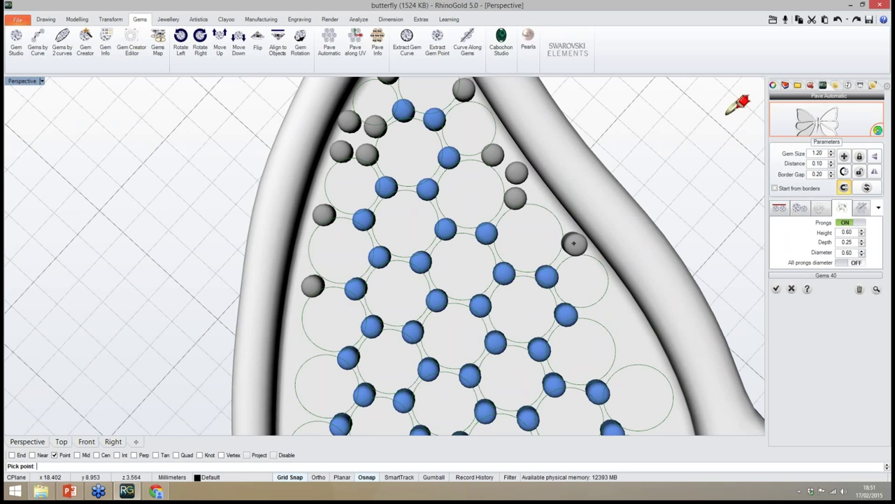
pyautogui.click(575, 245)
pyautogui.click(593, 308)
# Add five more prongs along the lower part of the outer border, filling the gaps between the edge gems
pyautogui.scroll(-5, 591, 336)
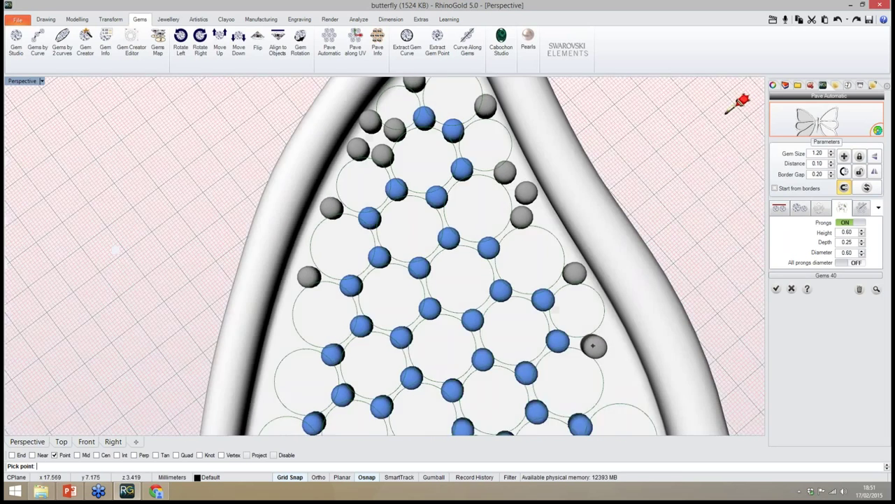
pyautogui.scroll(5, 481, 311)
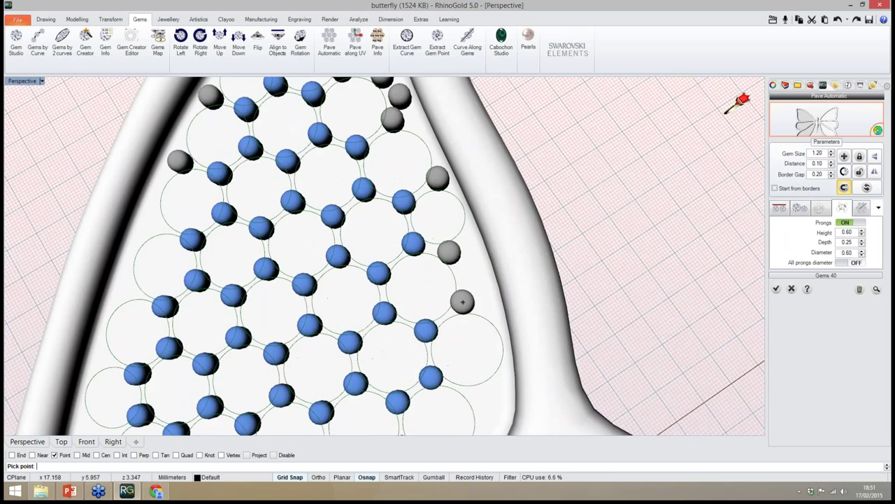
pyautogui.click(463, 299)
pyautogui.click(467, 271)
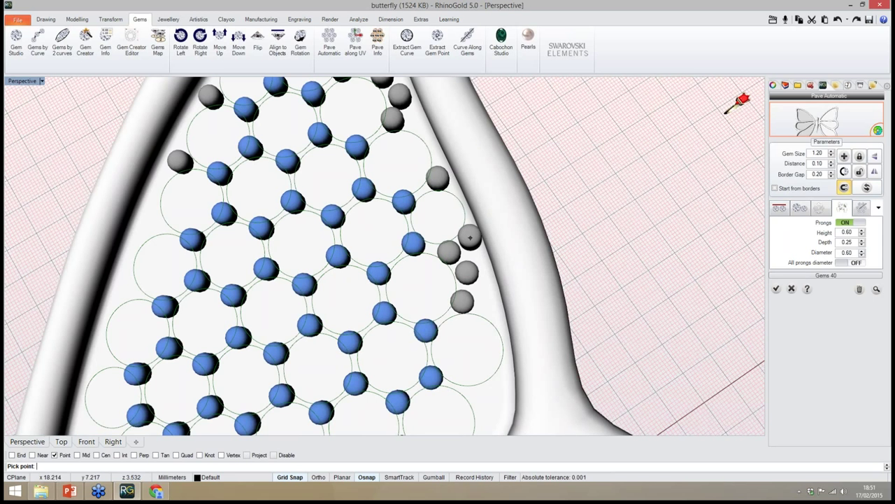
pyautogui.click(468, 236)
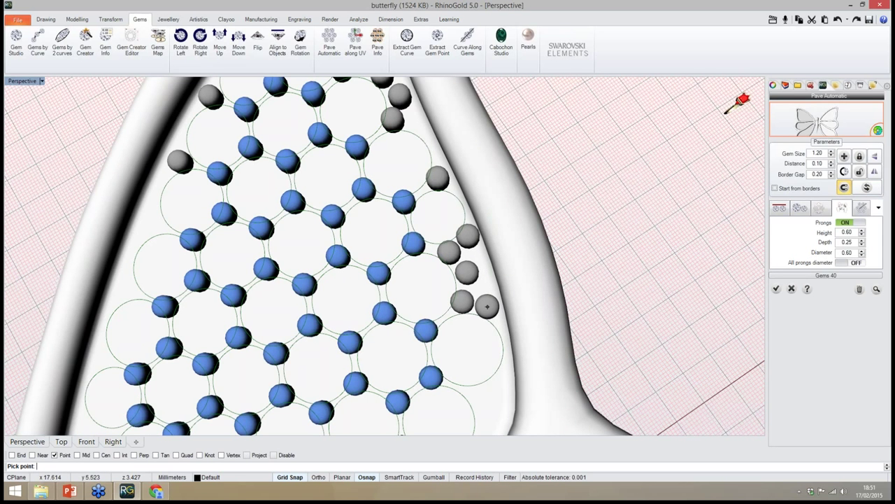
pyautogui.click(487, 306)
pyautogui.click(479, 397)
# Add five prongs around the panel's lower outer corner and beside the first gems along the lower border
pyautogui.scroll(-4, 473, 279)
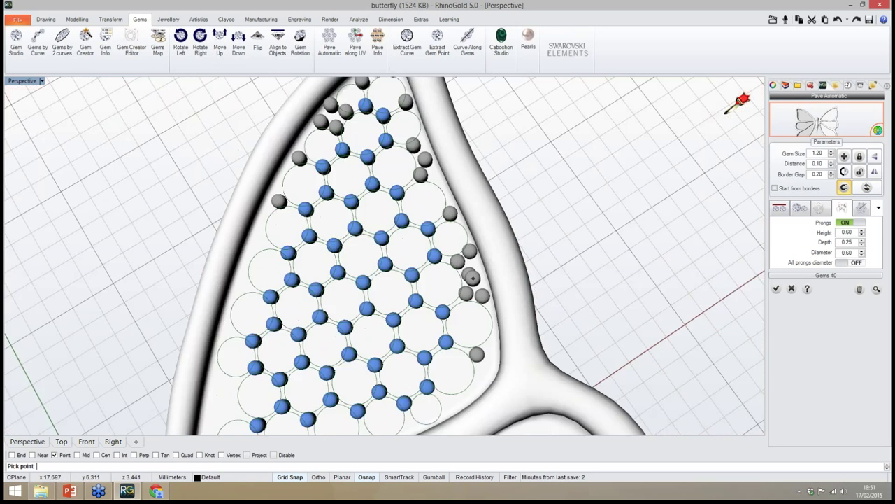
pyautogui.scroll(-4, 473, 278)
pyautogui.scroll(8, 474, 356)
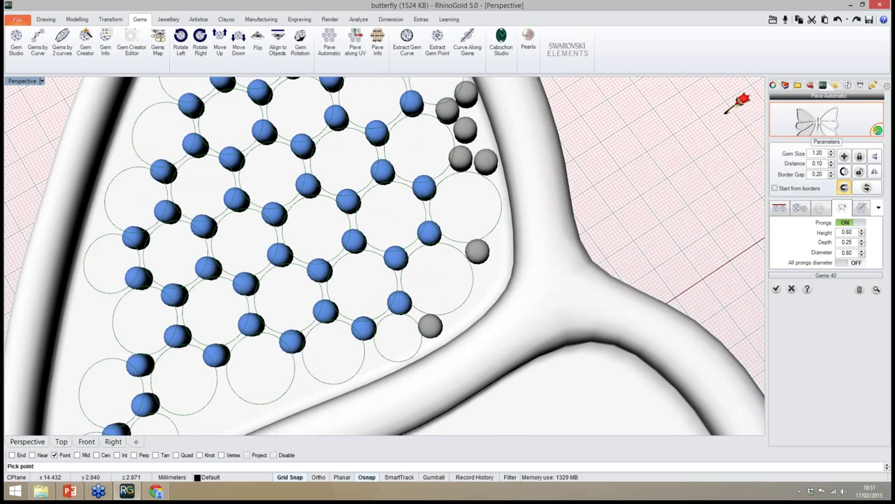
pyautogui.click(430, 326)
pyautogui.click(478, 294)
pyautogui.scroll(-2, 513, 275)
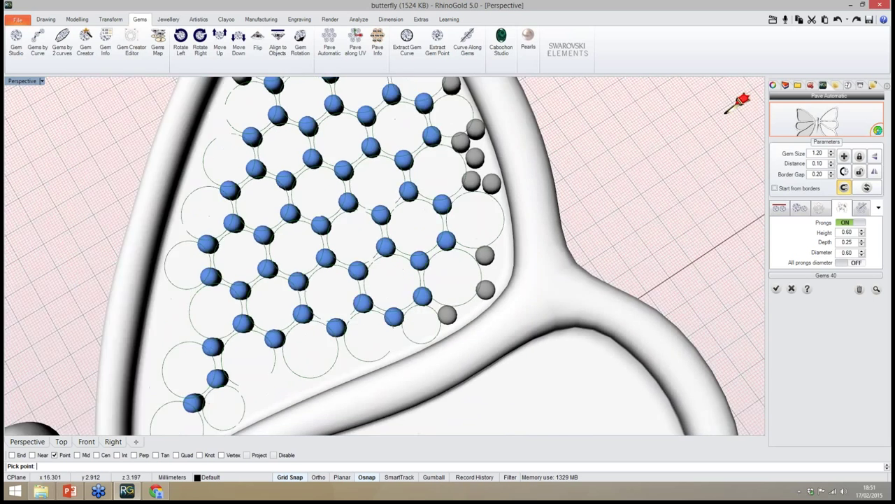
pyautogui.scroll(-6, 511, 270)
pyautogui.scroll(8, 453, 294)
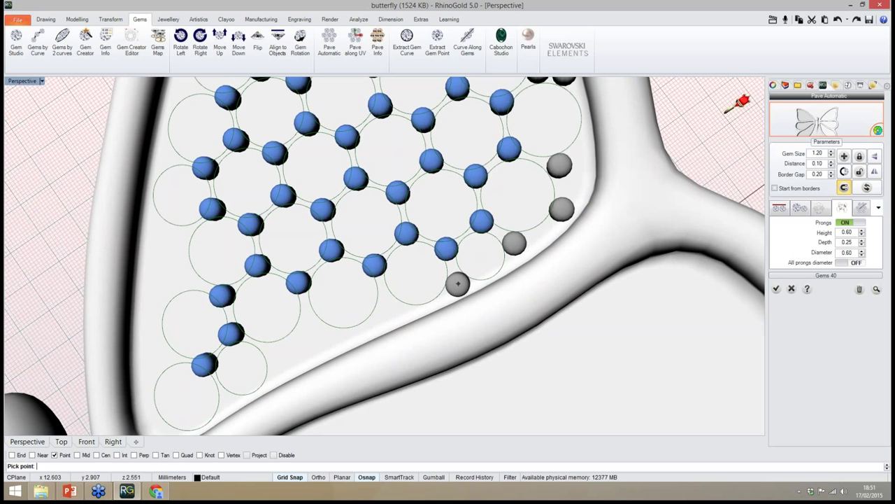
pyautogui.click(459, 283)
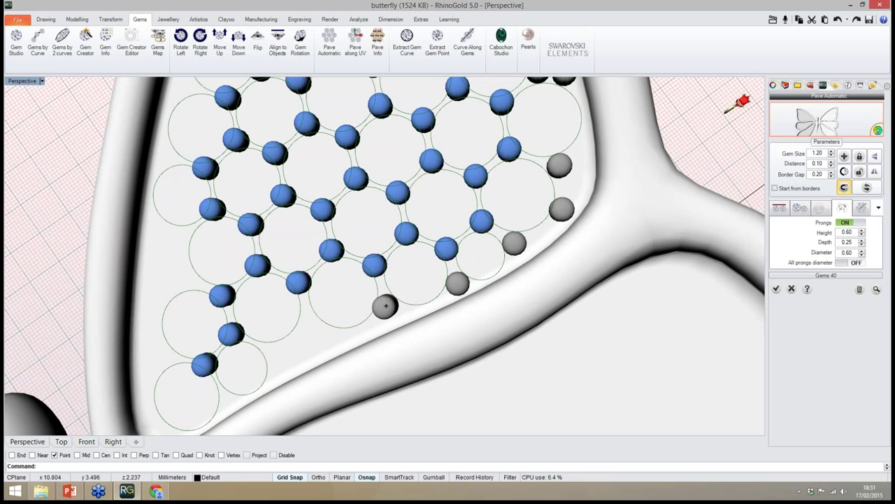
pyautogui.click(386, 306)
pyautogui.click(305, 324)
# Add four prongs in the gap between the gems and the lower border, close to the narrow body-side corner
pyautogui.moveTo(312, 321); pyautogui.dragTo(397, 283, button='right')
pyautogui.scroll(-2, 396, 284)
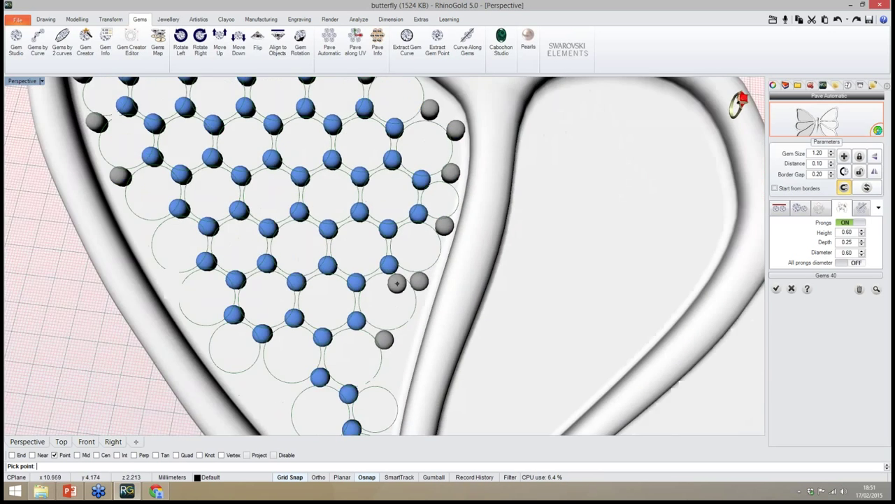
pyautogui.scroll(-6, 395, 287)
pyautogui.scroll(8, 386, 340)
pyautogui.click(392, 324)
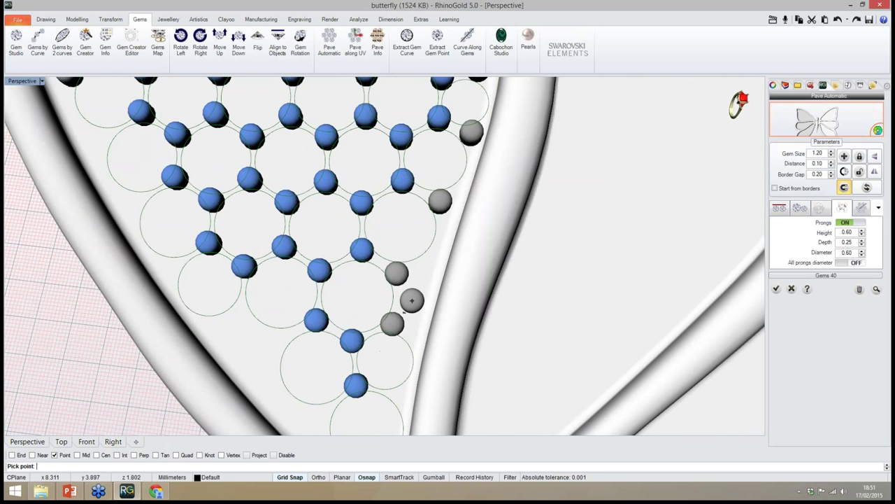
pyautogui.click(412, 300)
pyautogui.click(427, 264)
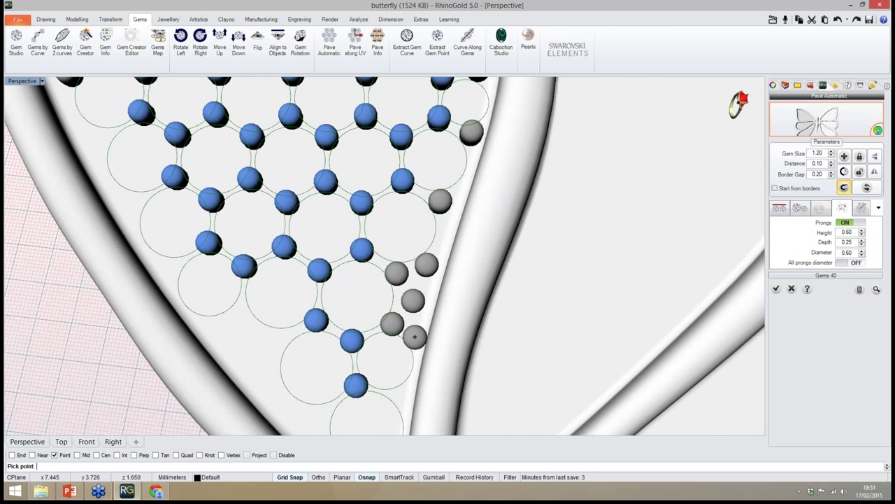
pyautogui.click(415, 336)
# Add three prongs around the last gem in the narrow corner of the panel next to the body
pyautogui.scroll(-4, 395, 259)
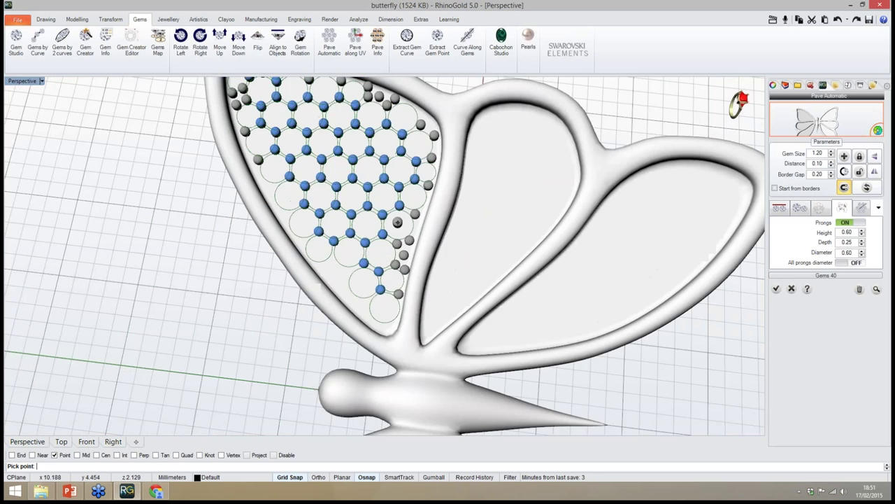
pyautogui.scroll(6, 381, 336)
pyautogui.click(404, 322)
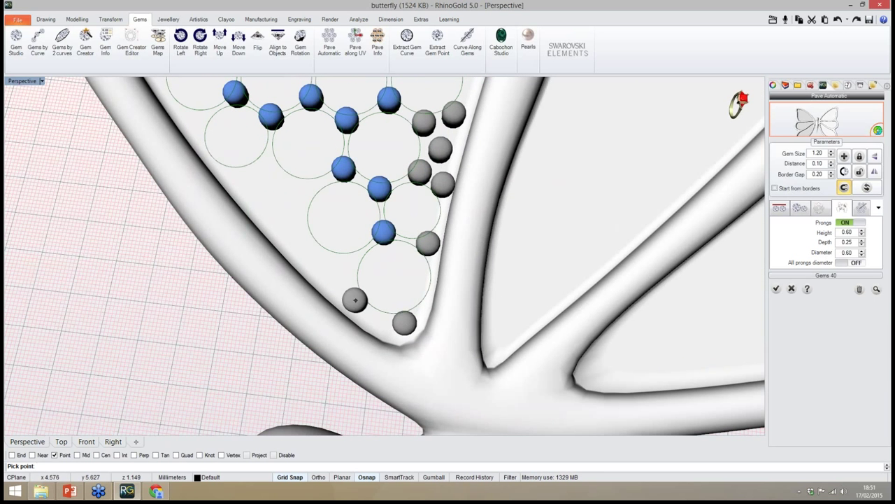
pyautogui.click(348, 261)
pyautogui.click(352, 295)
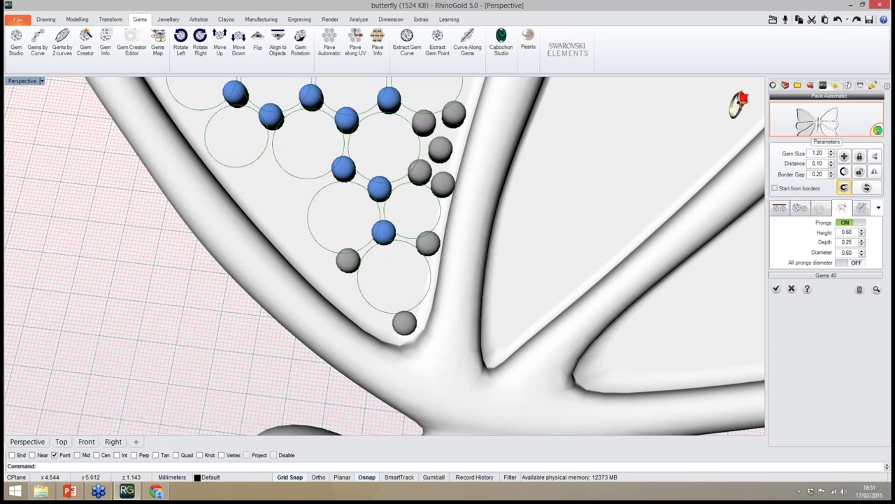
# Add six prongs between the gems and the leading border, just outward from the narrow body-side corner
pyautogui.moveTo(298, 187); pyautogui.dragTo(285, 230, button='right')
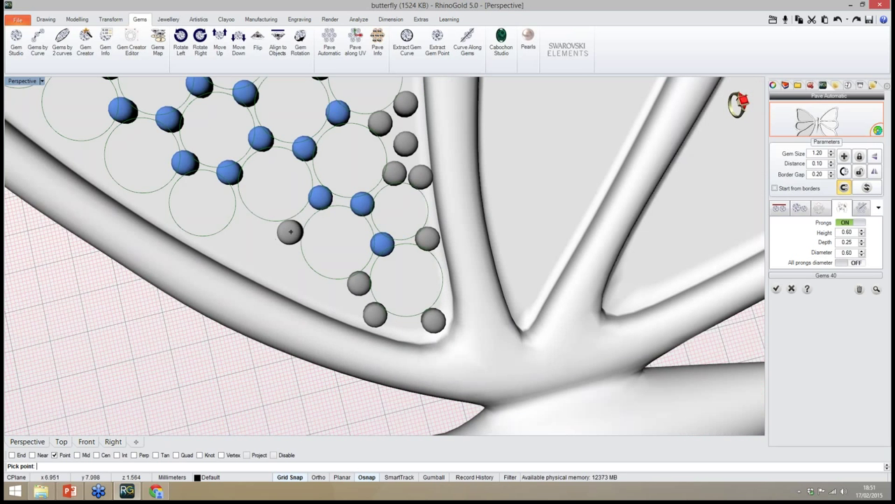
pyautogui.click(292, 228)
pyautogui.click(241, 218)
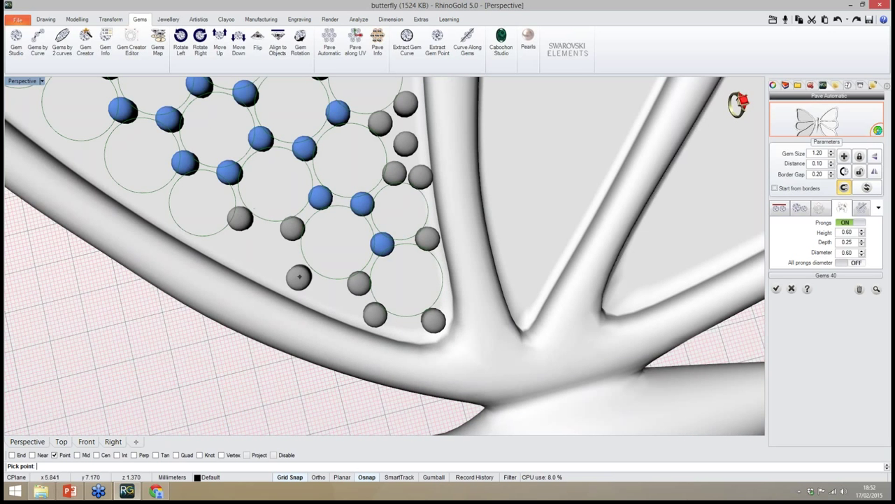
pyautogui.click(330, 291)
pyautogui.click(297, 268)
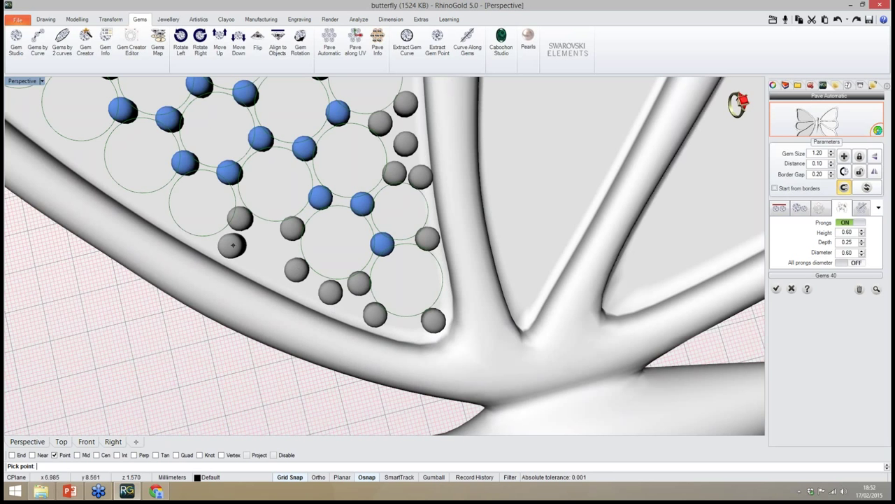
pyautogui.click(214, 241)
pyautogui.click(255, 248)
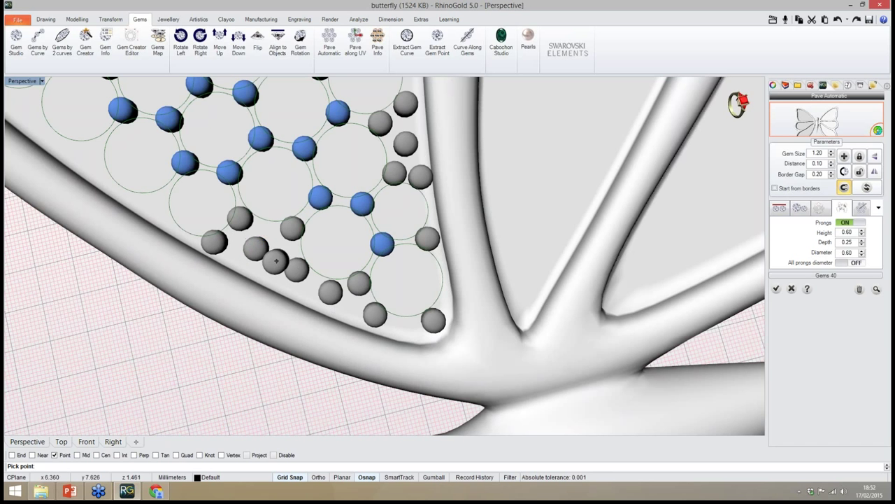
# Add two prongs between neighbouring edge gems farther along the leading border
pyautogui.scroll(-12, 402, 291)
pyautogui.scroll(12, 345, 271)
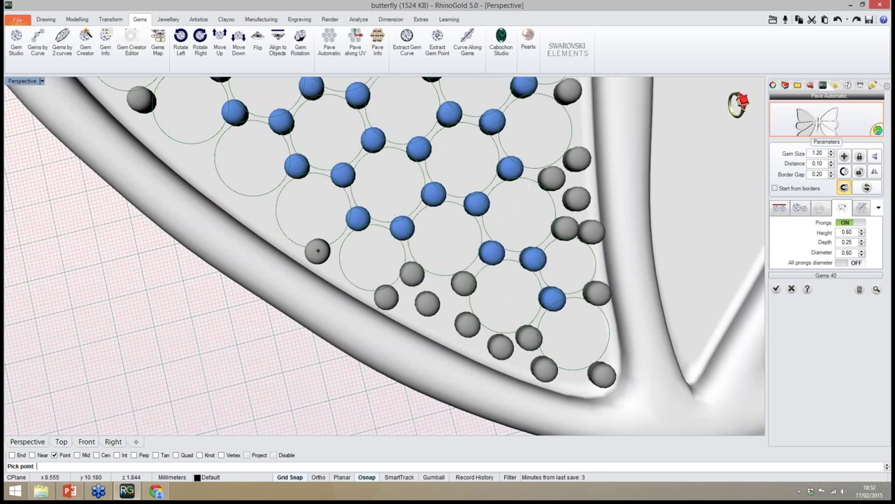
pyautogui.click(329, 257)
pyautogui.click(265, 202)
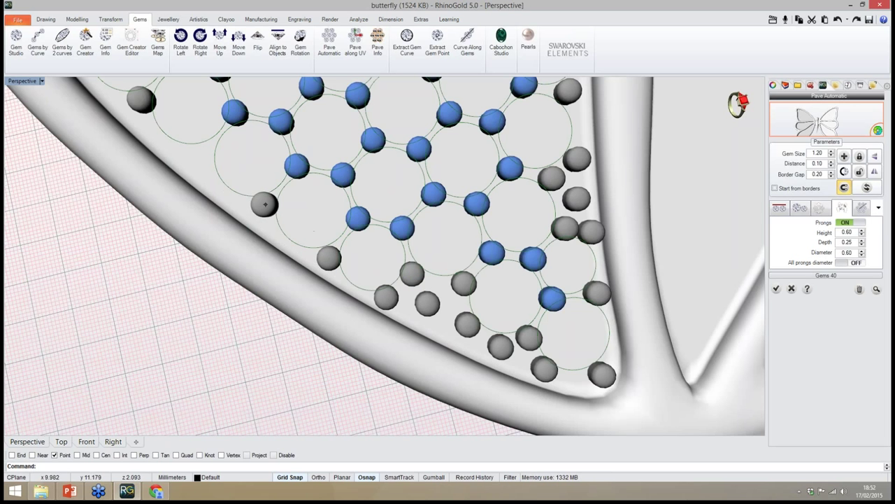
pyautogui.moveTo(205, 160); pyautogui.dragTo(126, 249, button='right')
pyautogui.scroll(-8, 212, 251)
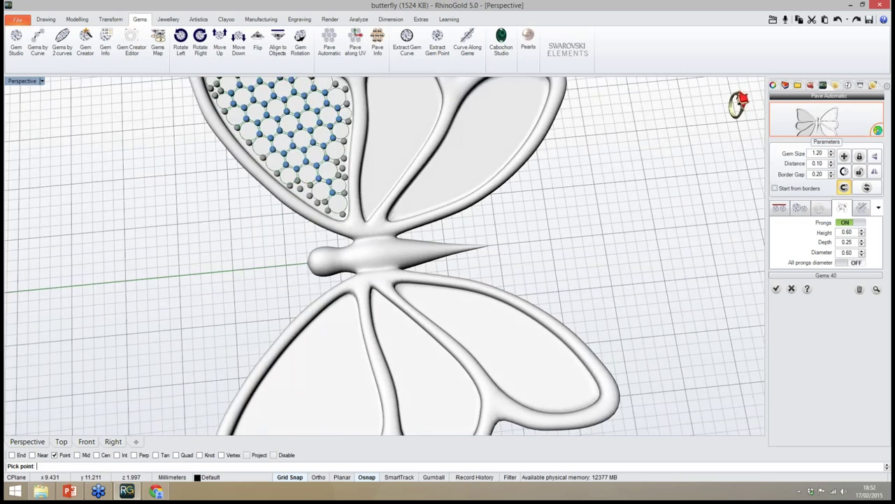
pyautogui.scroll(-4, 234, 288)
# Nudge the edge prong by the lower border near the narrow corner slightly closer to its gem
pyautogui.scroll(15, 273, 225)
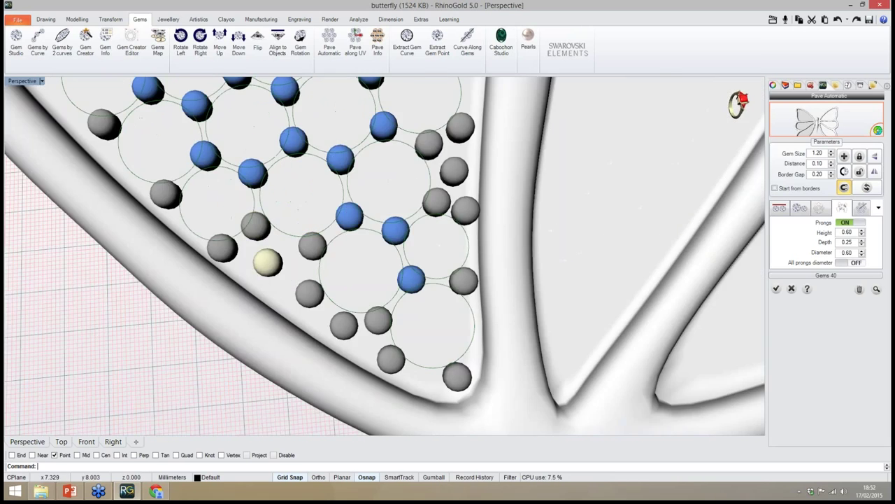
pyautogui.scroll(-8, 313, 245)
pyautogui.moveTo(313, 245); pyautogui.dragTo(235, 245, button='right')
pyautogui.scroll(8, 393, 202)
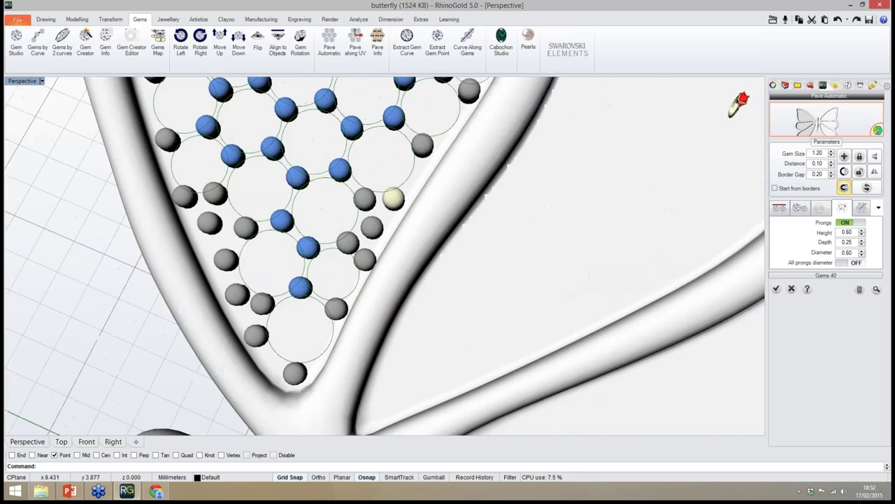
pyautogui.moveTo(393, 198); pyautogui.dragTo(397, 217, button='right')
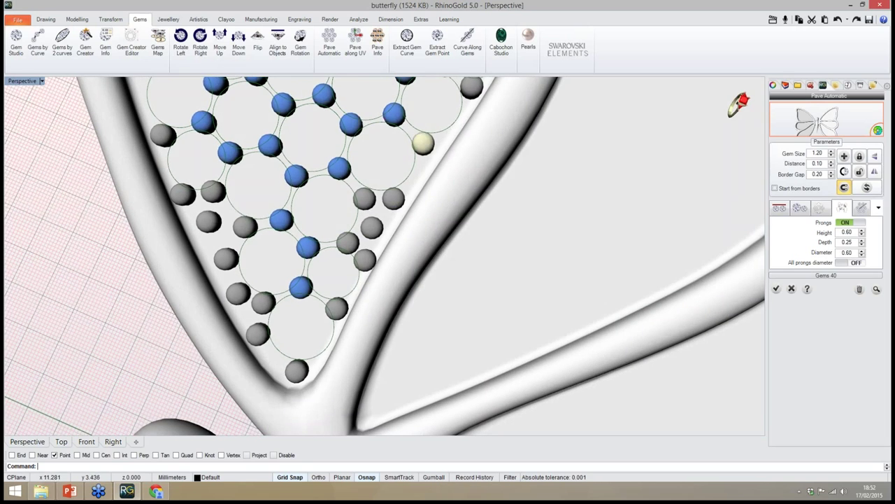
pyautogui.moveTo(423, 143); pyautogui.dragTo(425, 150)
pyautogui.click(424, 150)
pyautogui.scroll(-4, 346, 242)
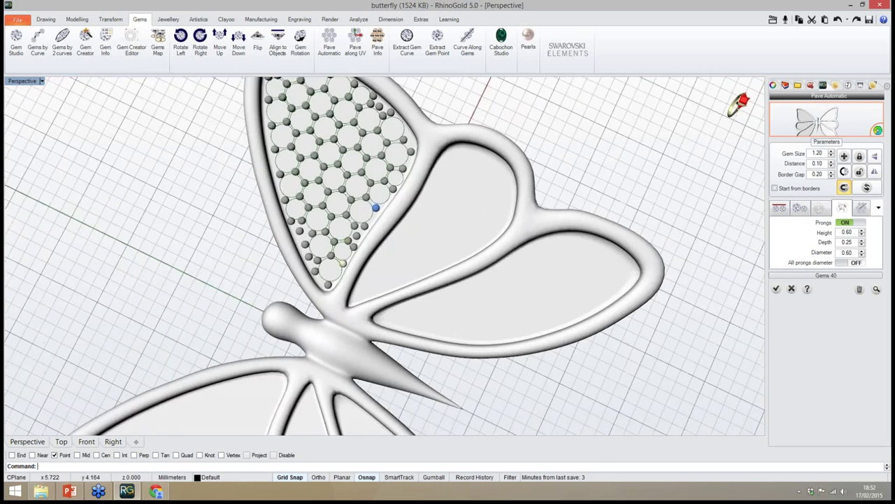
# Place another prong beside the one in the open gap along the leading border near the body
pyautogui.scroll(-3, 301, 183)
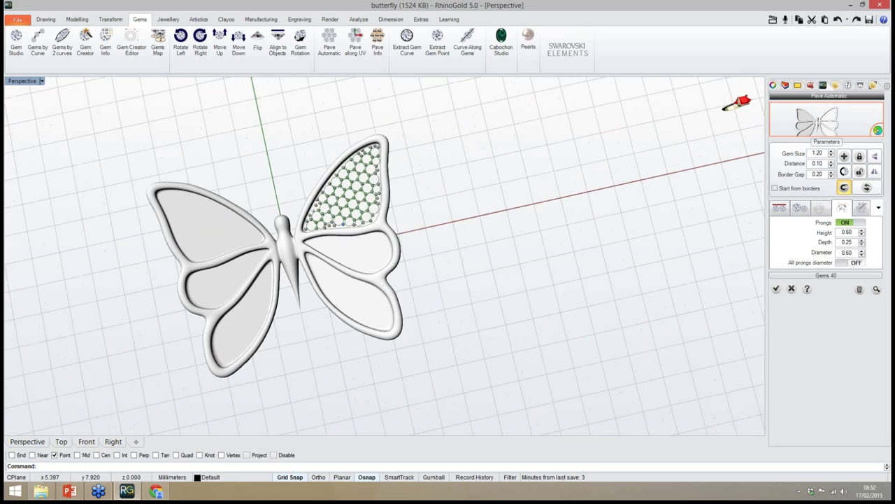
pyautogui.scroll(5, 329, 203)
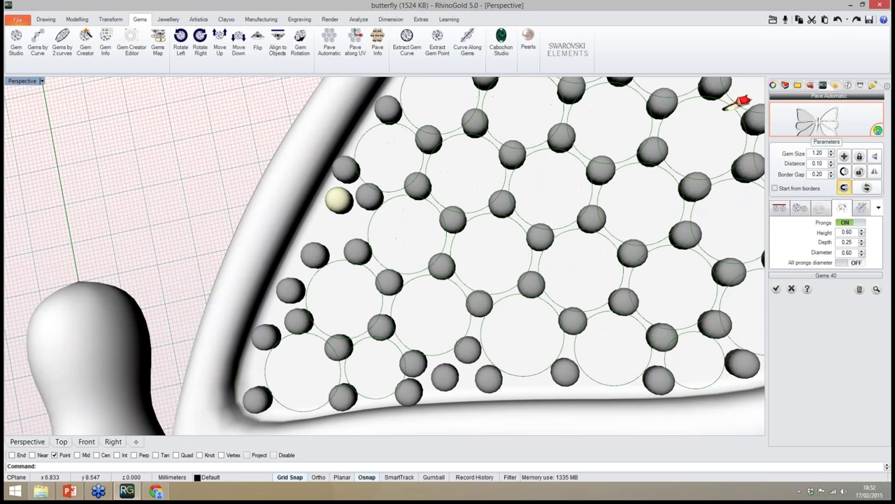
pyautogui.click(338, 199)
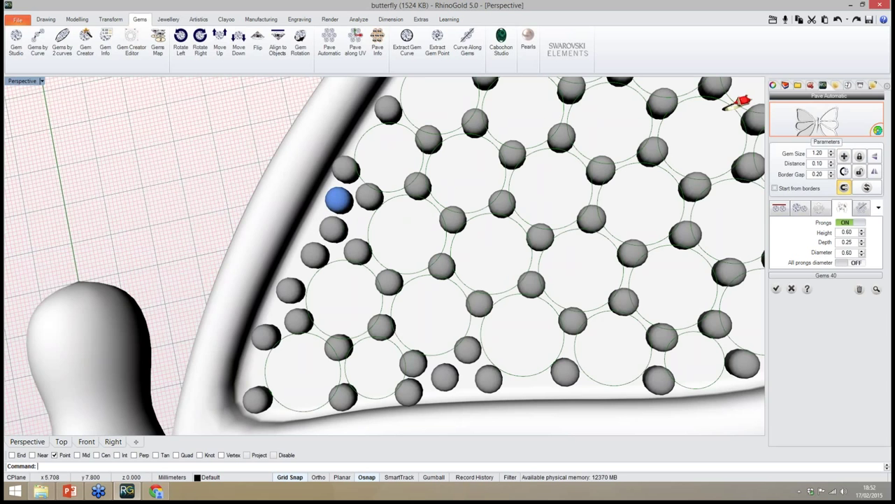
# Accept the pavé on the upper right wing panel to create its gems and prongs
pyautogui.scroll(-5, 308, 235)
pyautogui.scroll(5, 311, 231)
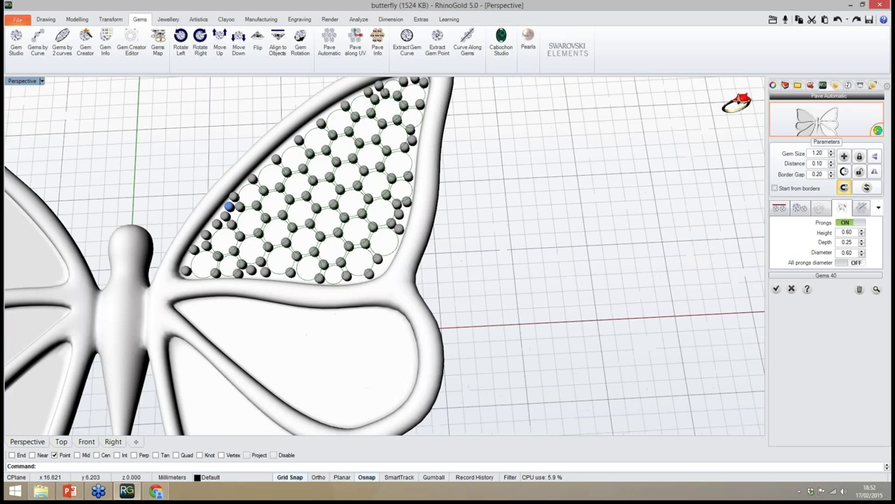
pyautogui.moveTo(455, 293); pyautogui.dragTo(438, 281, button='right')
pyautogui.click(776, 288)
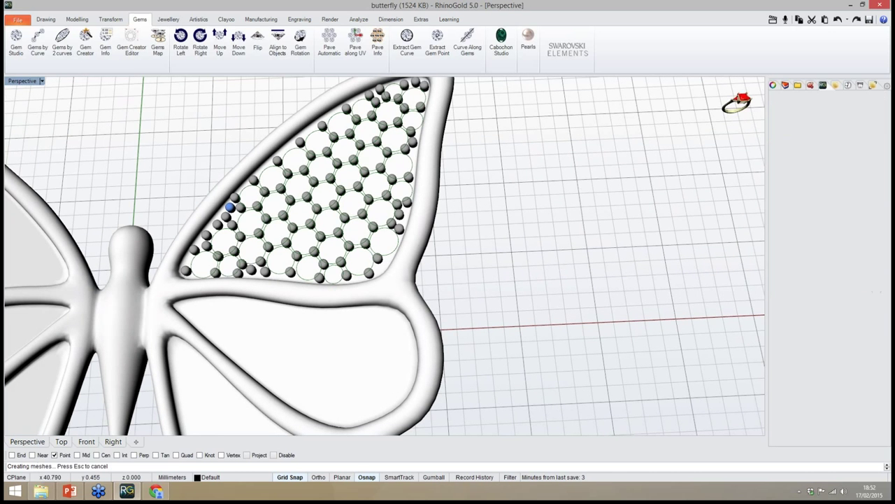
pyautogui.moveTo(511, 294); pyautogui.dragTo(505, 270, button='right')
pyautogui.scroll(-7, 508, 284)
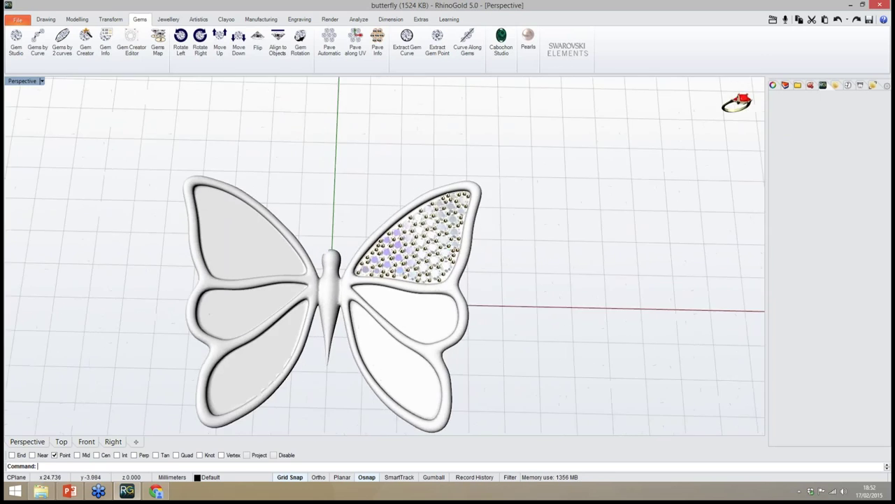
# Select the middle right wing panel and load it as the surface for a new automatic pavé
pyautogui.scroll(6, 415, 298)
pyautogui.moveTo(414, 297); pyautogui.dragTo(438, 294, button='right')
pyautogui.scroll(-7, 437, 294)
pyautogui.moveTo(415, 244); pyautogui.dragTo(493, 271, button='right')
pyautogui.scroll(7, 436, 264)
pyautogui.click(493, 288)
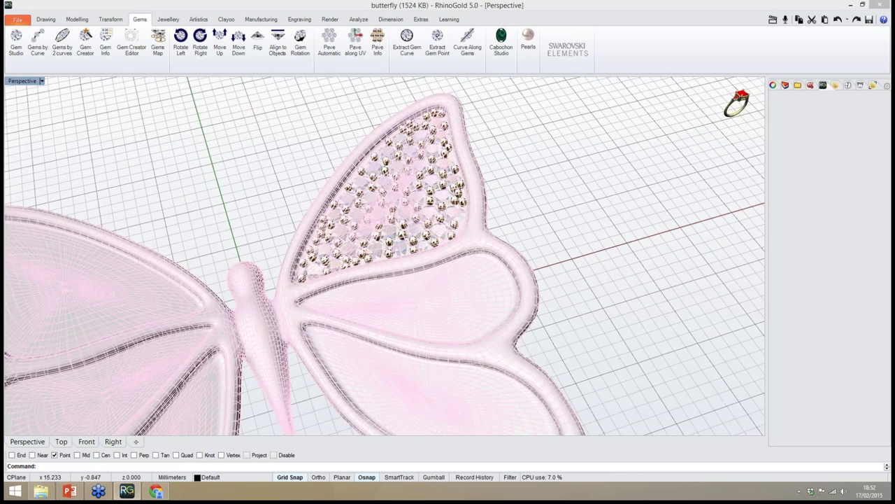
pyautogui.click(504, 333)
pyautogui.moveTo(592, 291); pyautogui.dragTo(595, 306, button='right')
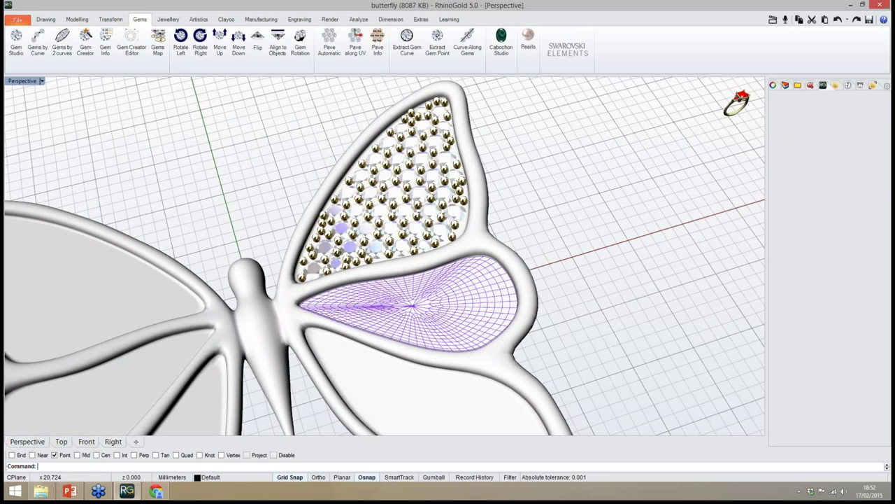
pyautogui.click(328, 43)
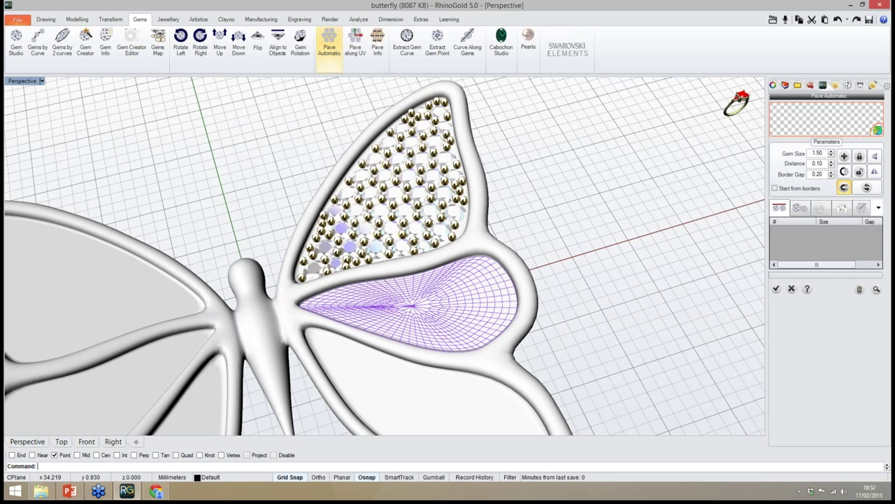
pyautogui.click(827, 120)
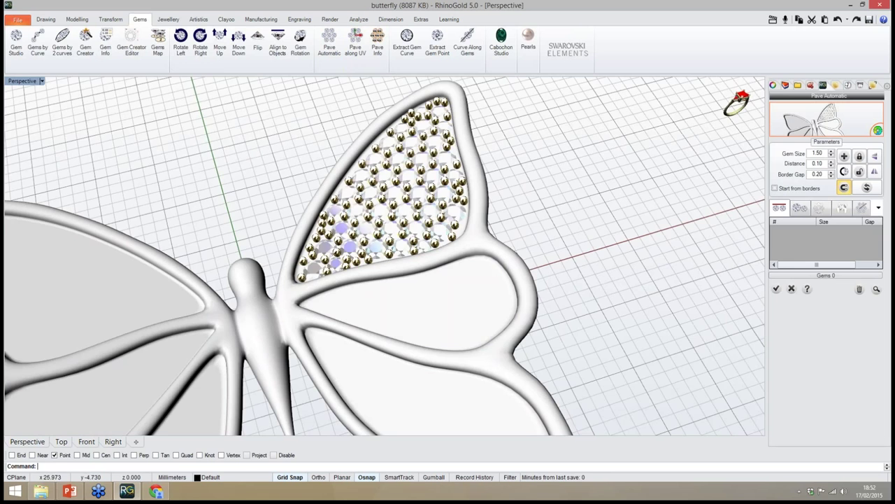
# Set the pavé gem size to 1.80, with sizes ranging from 1.20 minimum to 1.80 maximum
pyautogui.moveTo(596, 308); pyautogui.dragTo(597, 297, button='right')
pyautogui.scroll(-6, 437, 239)
pyautogui.scroll(8, 433, 282)
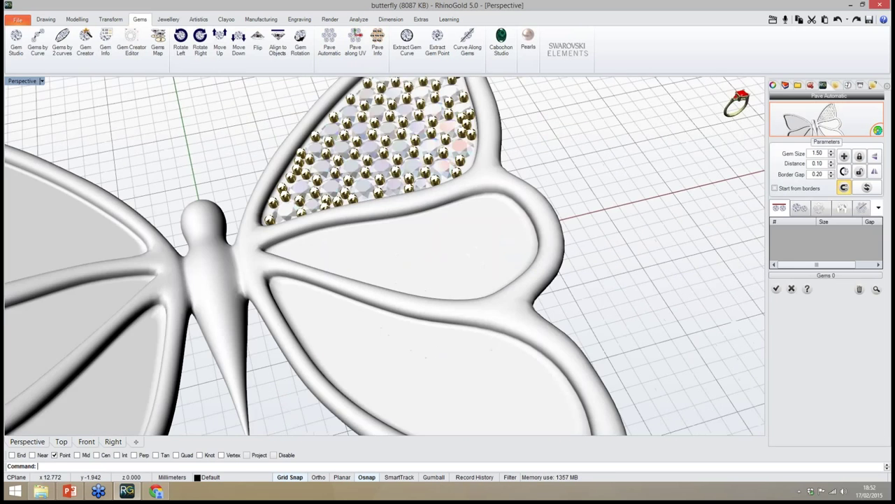
pyautogui.moveTo(433, 281); pyautogui.dragTo(418, 291, button='right')
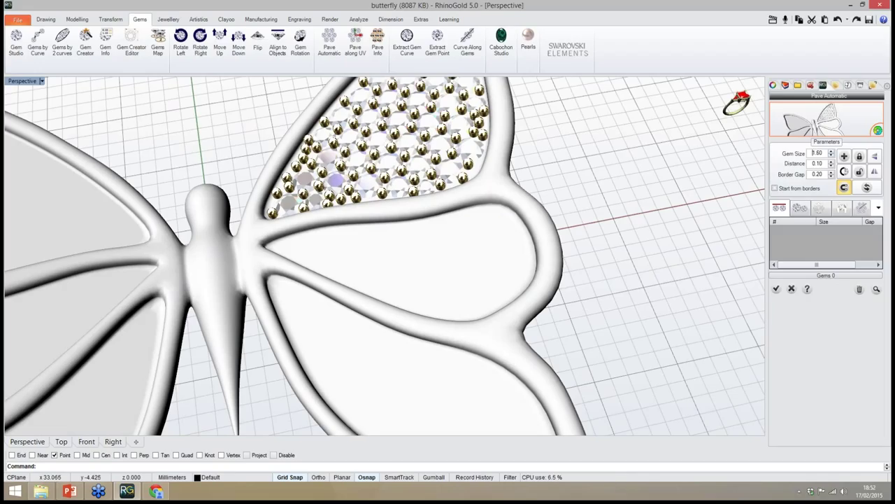
pyautogui.click(801, 208)
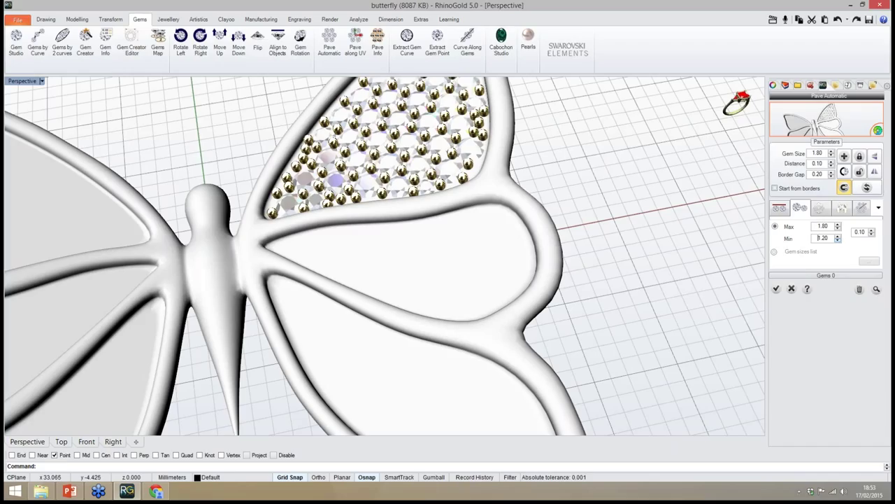
# With Point snap off, start the automatic gem layout near the panel's centre and rotate its rows to run lengthwise
pyautogui.click(877, 289)
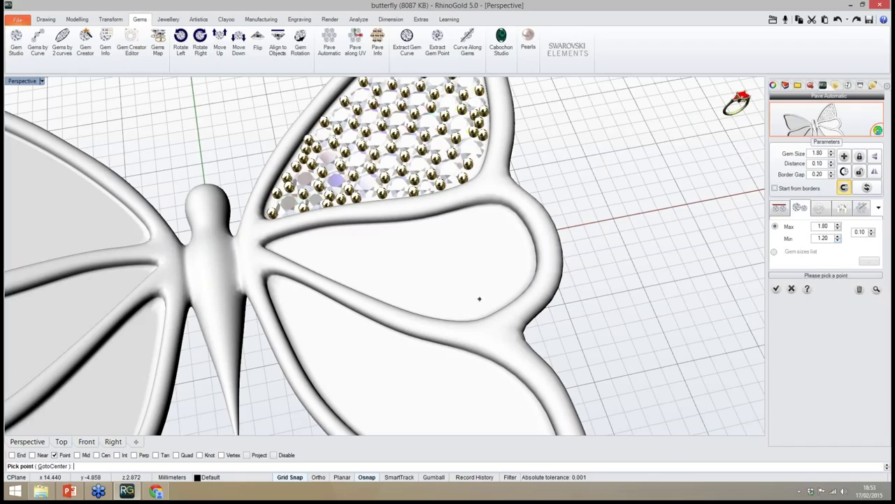
pyautogui.click(53, 466)
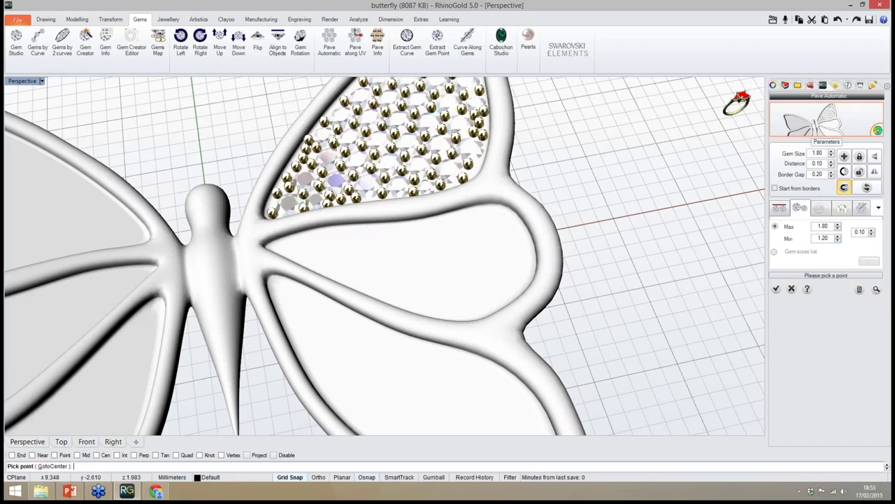
pyautogui.moveTo(476, 264); pyautogui.dragTo(472, 300, button='right')
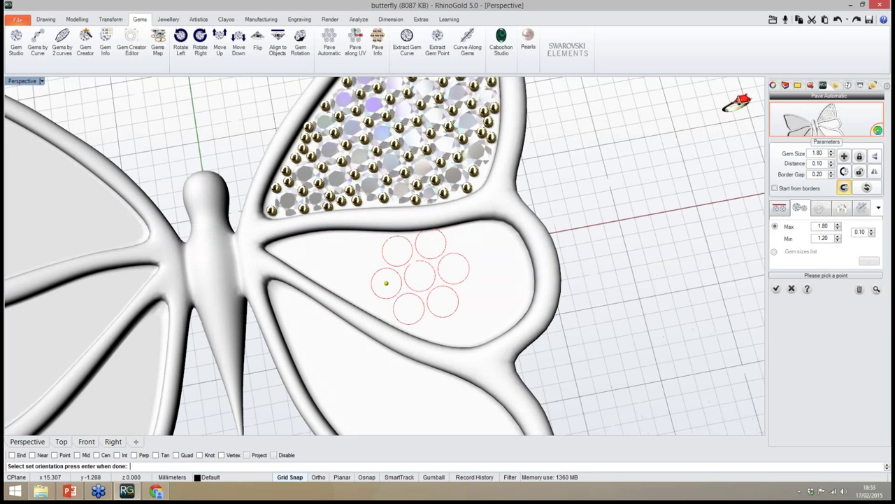
pyautogui.moveTo(387, 283); pyautogui.dragTo(386, 278)
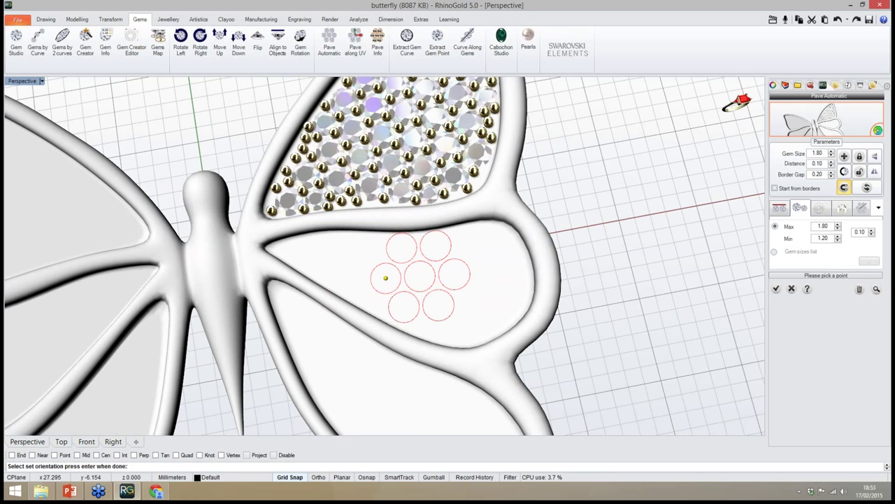
pyautogui.press('Return')
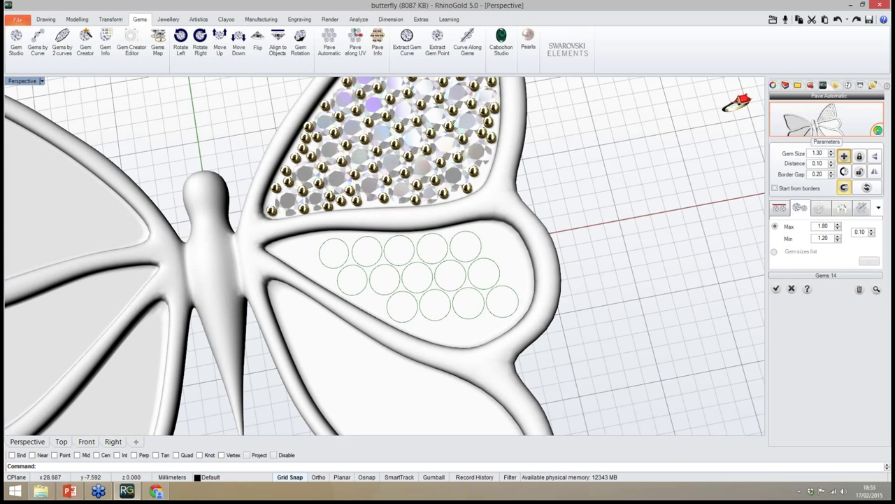
# Add a 1.30 gem in the lower outer gap of the panel and a 1.80 gem in its upper outer corner
pyautogui.click(844, 156)
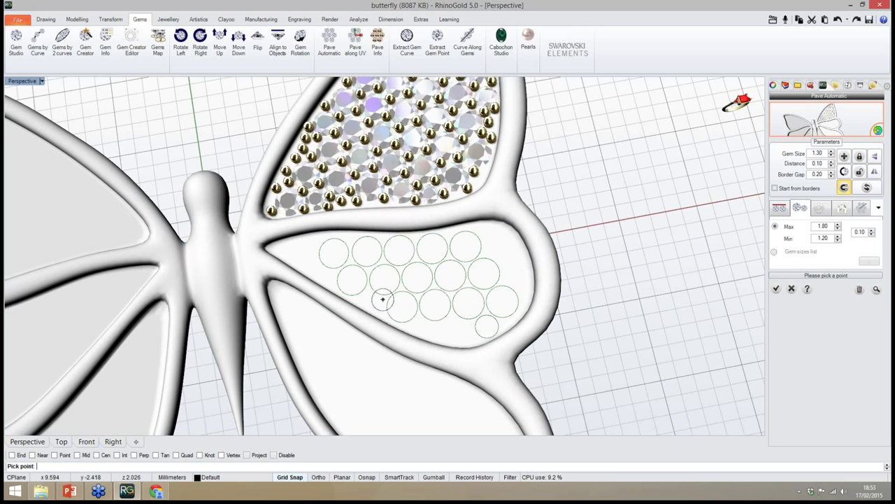
pyautogui.moveTo(353, 279); pyautogui.dragTo(355, 284, button='right')
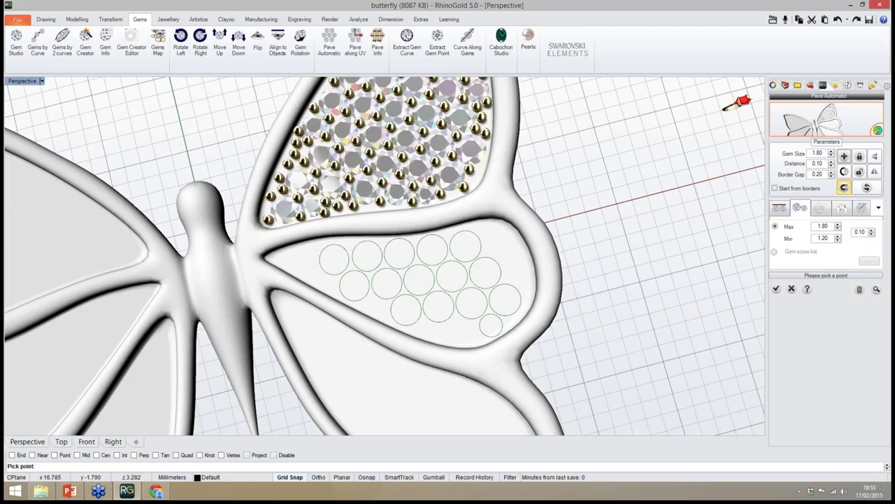
pyautogui.click(844, 156)
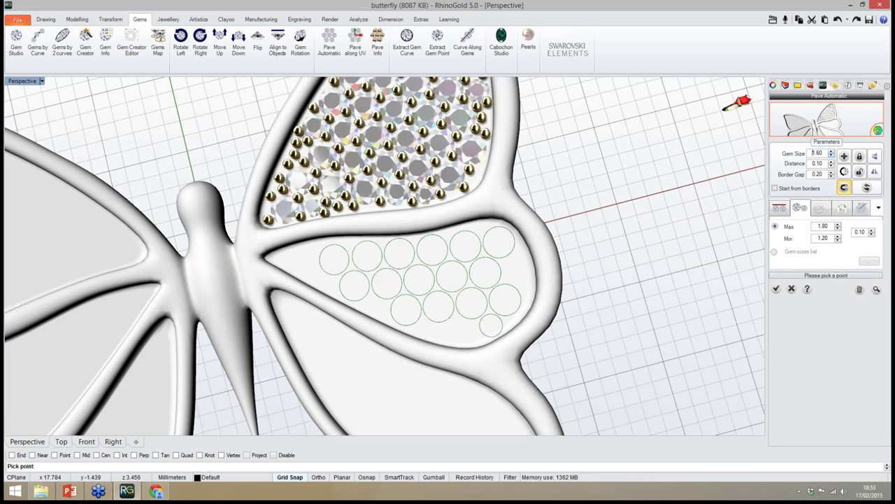
# Add a 1.50 gem at the outer edge, another gem by the lower border and a 1.70 gem in the narrow body-side corner
pyautogui.click(831, 156)
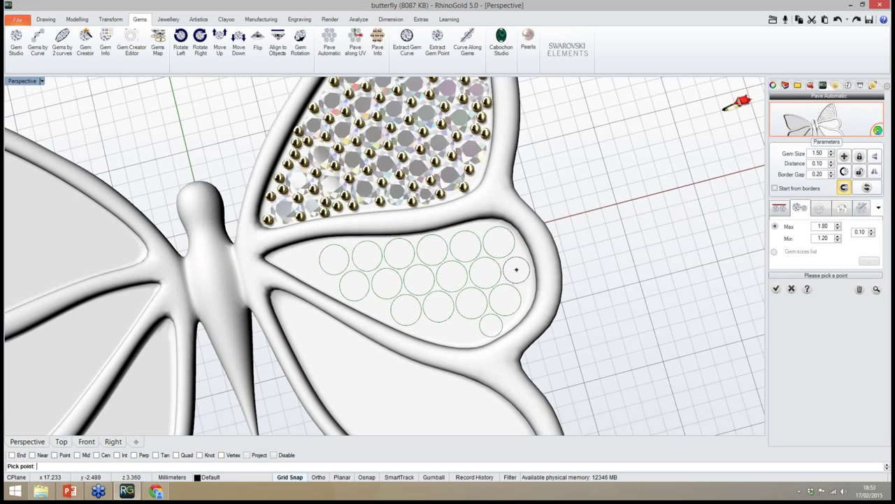
pyautogui.click(517, 270)
pyautogui.click(459, 330)
pyautogui.moveTo(459, 330); pyautogui.dragTo(508, 326, button='right')
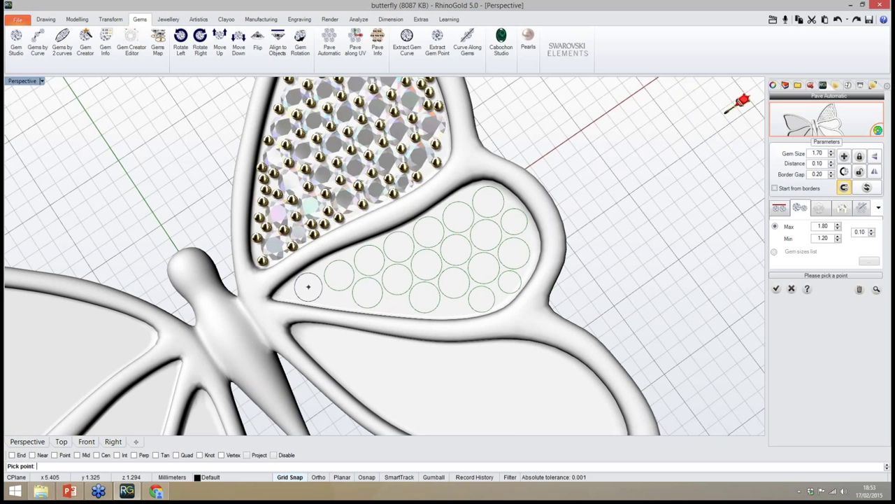
pyautogui.rightClick(378, 281)
pyautogui.moveTo(509, 294); pyautogui.dragTo(456, 301, button='right')
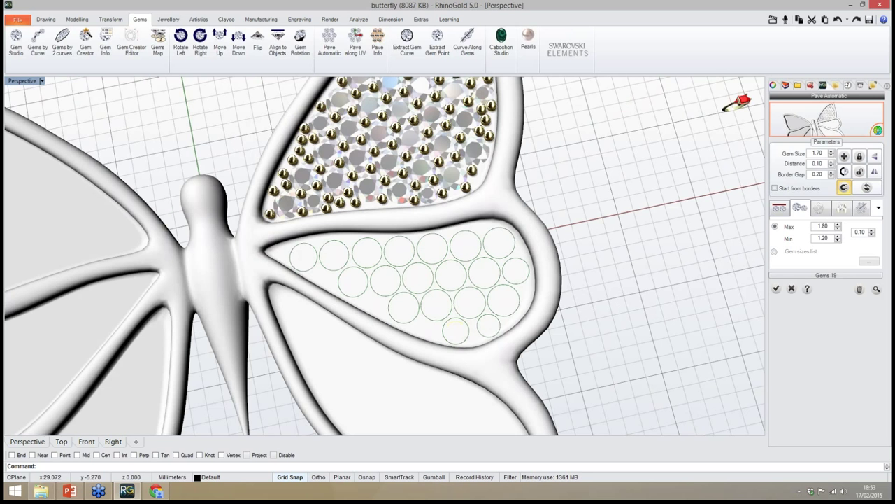
# Update the gem layout and generate prongs of 0.60 diameter between the panel's neighbouring gems
pyautogui.click(867, 188)
pyautogui.moveTo(599, 299); pyautogui.dragTo(611, 298, button='right')
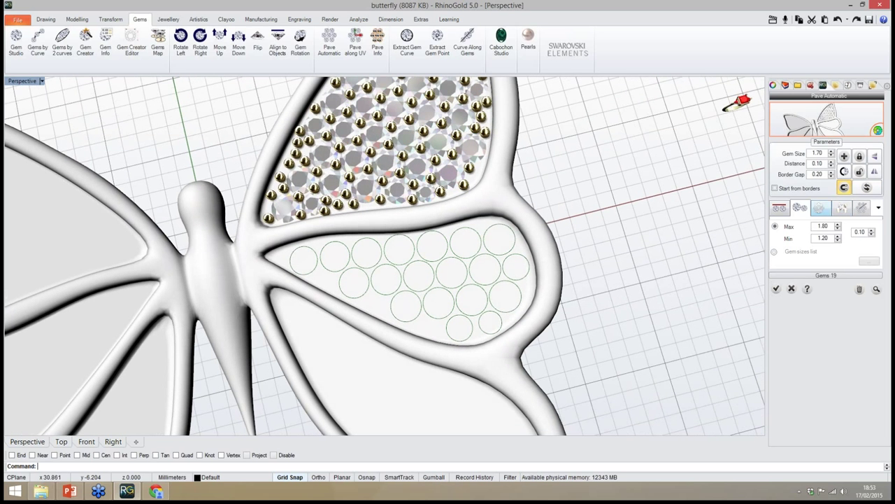
pyautogui.click(842, 207)
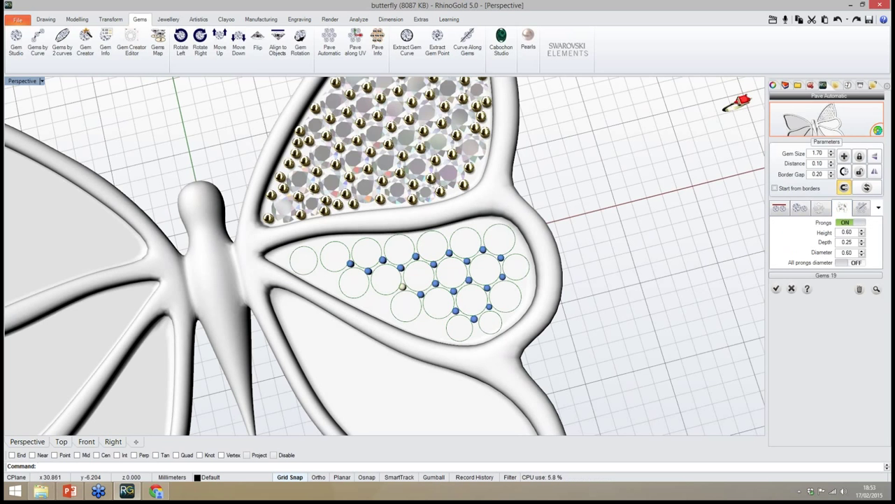
pyautogui.moveTo(690, 277); pyautogui.dragTo(689, 264, button='right')
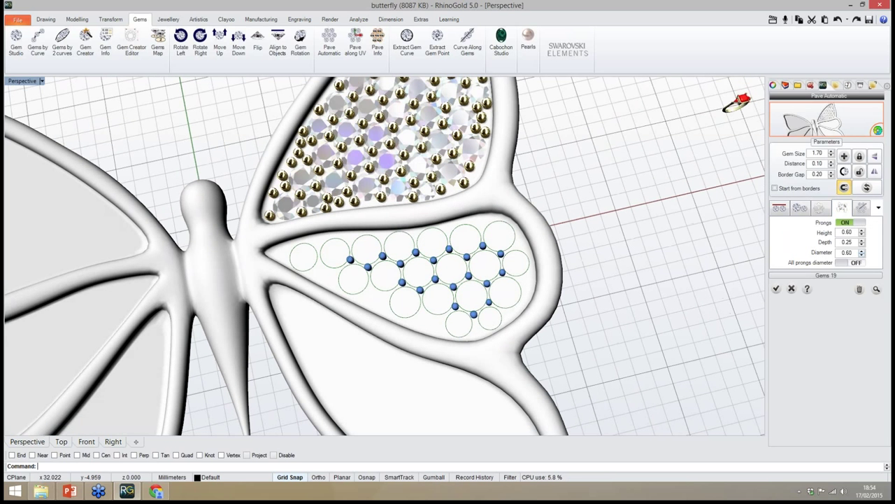
# Add six prongs between neighbouring edge gems around the panel's rounded outer end and along the start of its upper border
pyautogui.moveTo(634, 311); pyautogui.dragTo(542, 328, button='right')
pyautogui.scroll(6, 542, 328)
pyautogui.moveTo(496, 302); pyautogui.dragTo(513, 294, button='right')
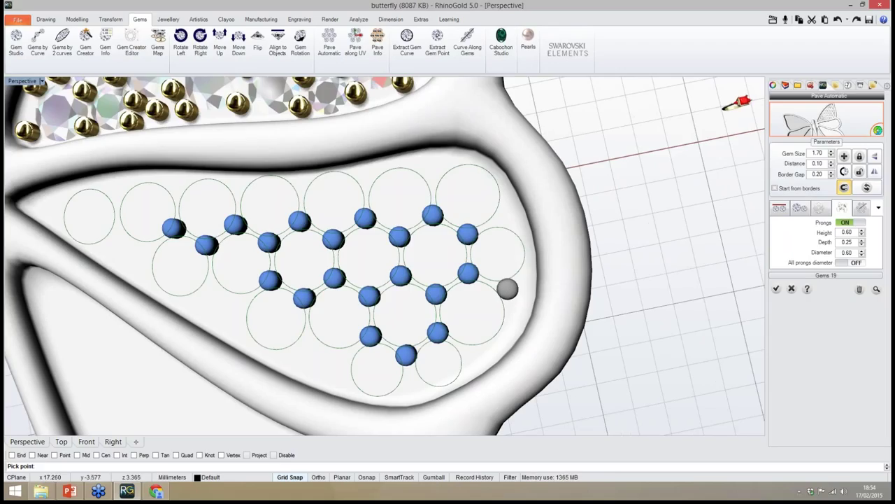
pyautogui.click(508, 288)
pyautogui.click(468, 354)
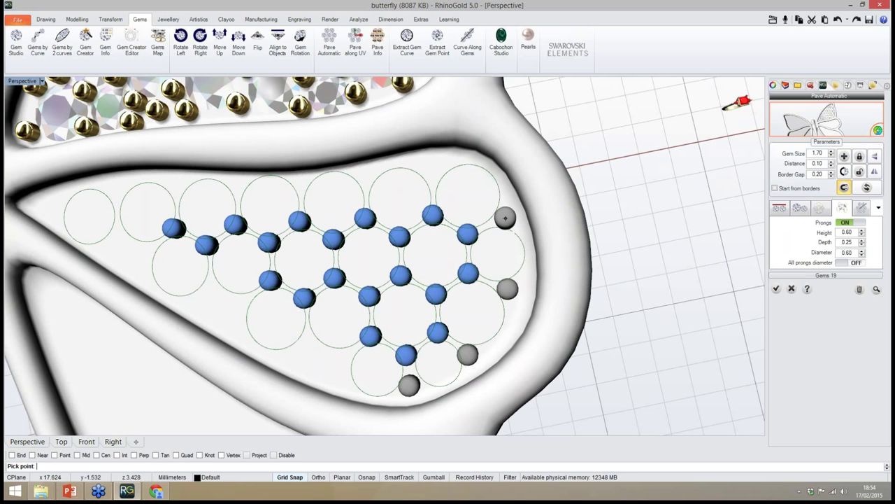
pyautogui.click(502, 216)
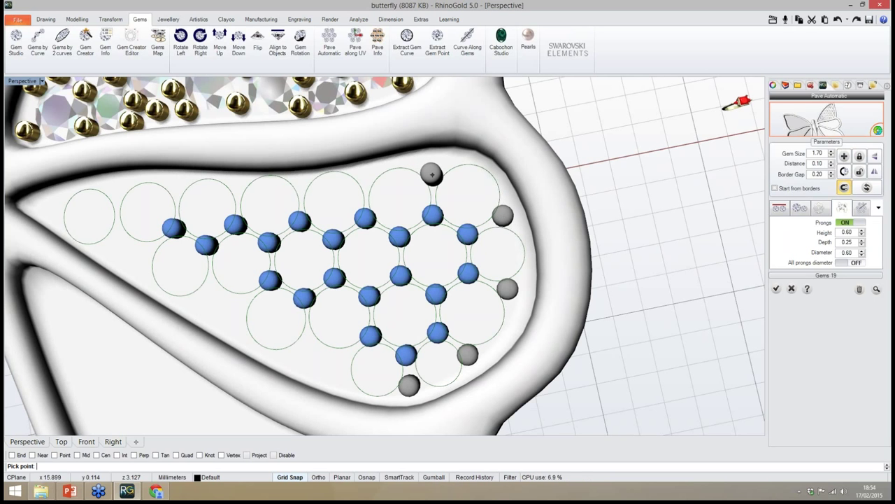
pyautogui.click(431, 173)
pyautogui.click(364, 178)
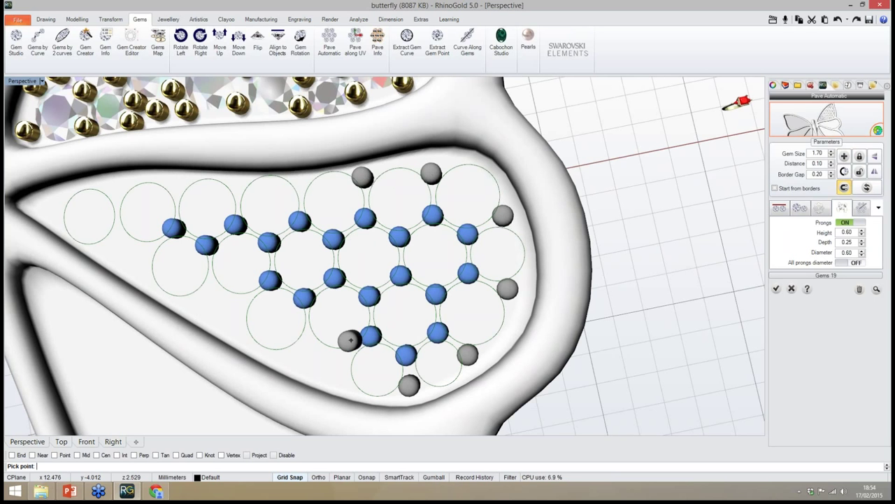
# Add five prongs beside the edge gems along the panel's lower border, working toward the narrow body-side corner
pyautogui.moveTo(338, 343); pyautogui.dragTo(417, 356, button='right')
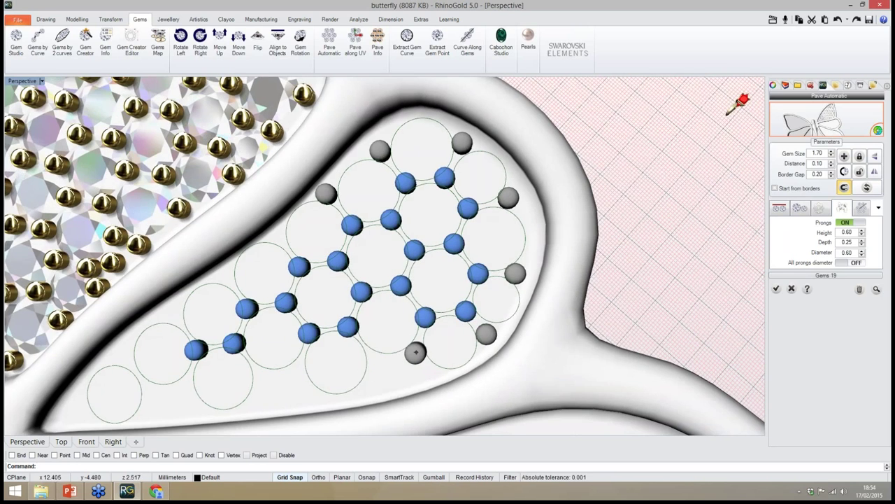
pyautogui.click(371, 361)
pyautogui.scroll(-2, 370, 334)
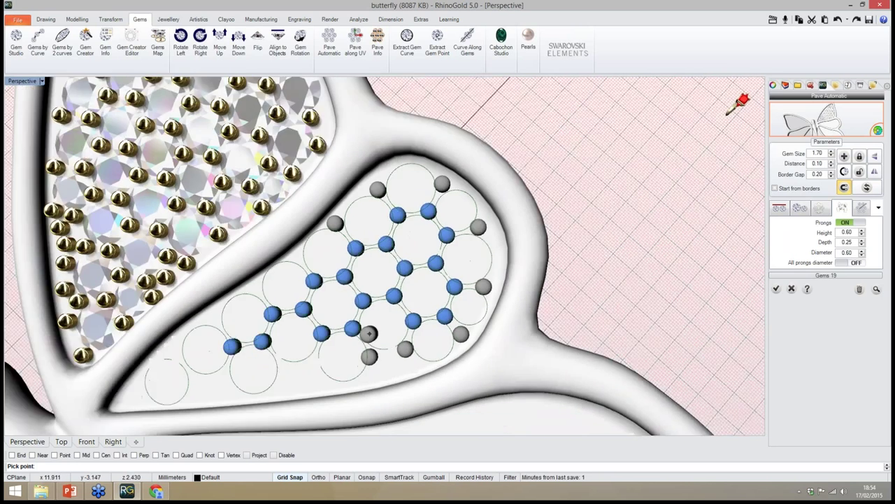
pyautogui.scroll(-2, 369, 334)
pyautogui.moveTo(365, 340); pyautogui.dragTo(423, 331, button='right')
pyautogui.click(409, 360)
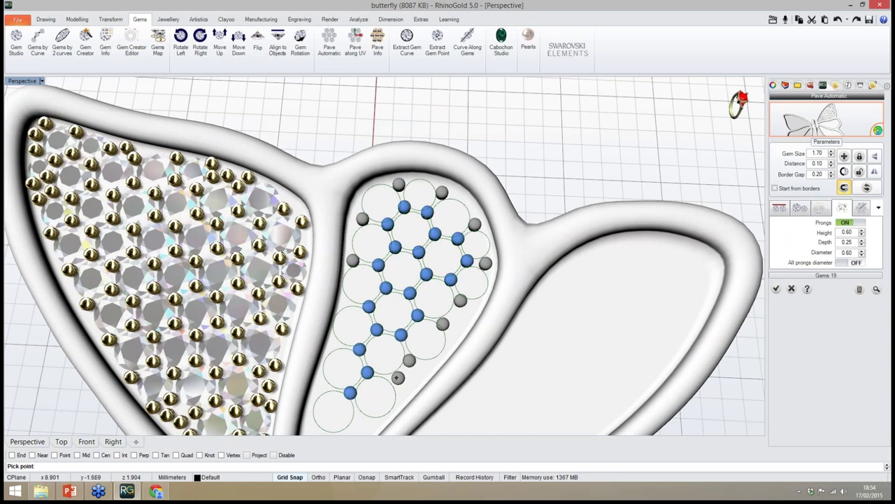
pyautogui.click(395, 379)
pyautogui.click(402, 396)
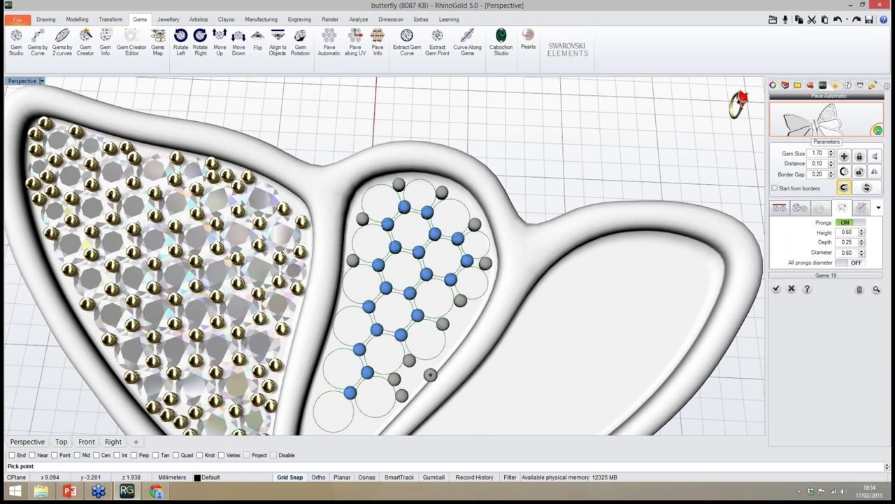
# Fill the open gaps between the gems and the lower border with five more prongs
pyautogui.click(426, 366)
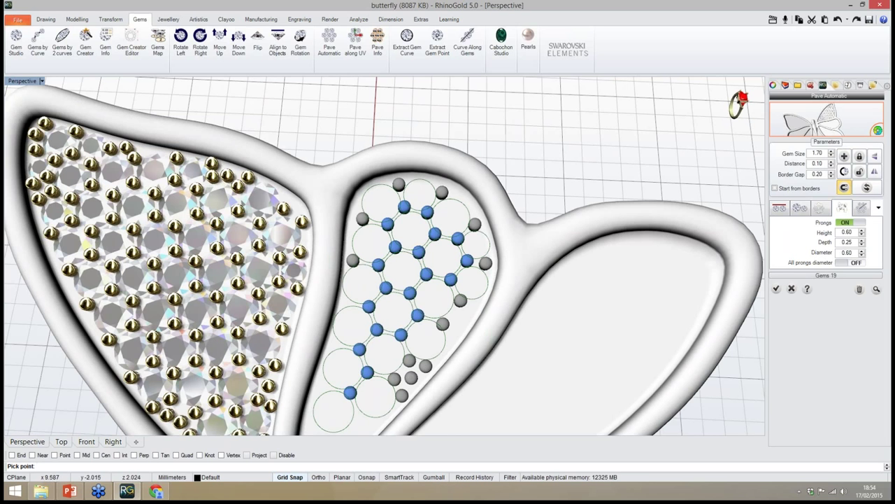
pyautogui.click(411, 378)
pyautogui.click(450, 337)
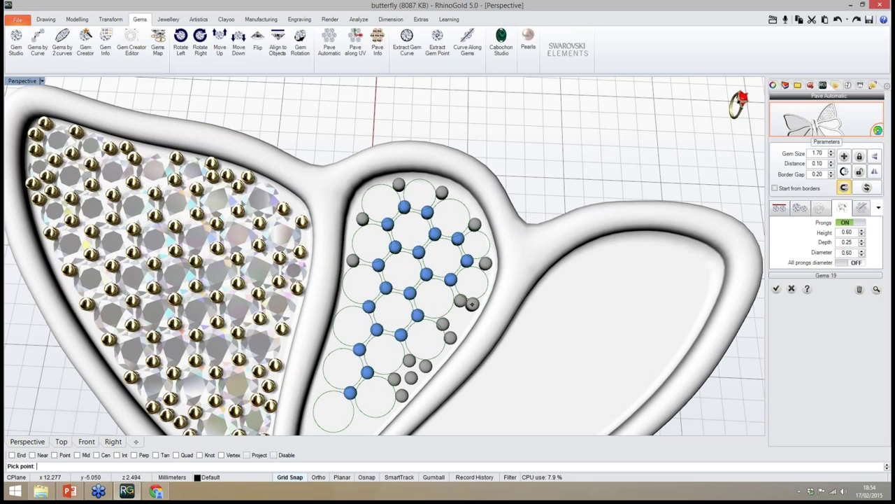
pyautogui.click(475, 303)
pyautogui.click(463, 318)
pyautogui.moveTo(462, 318); pyautogui.dragTo(482, 315, button='right')
pyautogui.moveTo(358, 300); pyautogui.dragTo(355, 315, button='right')
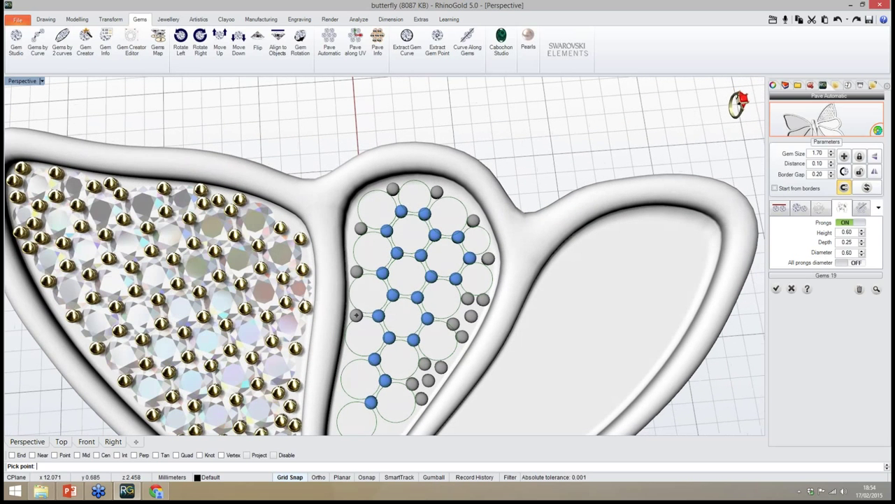
# Add prongs beside the edge gems along the middle panel's upper border and on both sides of its narrowing body-side end
pyautogui.click(356, 313)
pyautogui.click(350, 355)
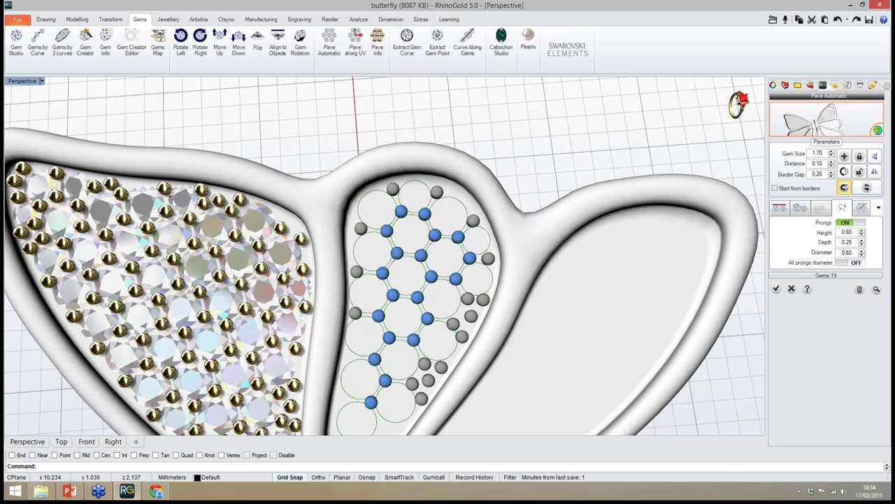
pyautogui.moveTo(351, 355); pyautogui.dragTo(367, 349, button='right')
pyautogui.scroll(-6, 371, 303)
pyautogui.scroll(9, 374, 357)
pyautogui.click(364, 328)
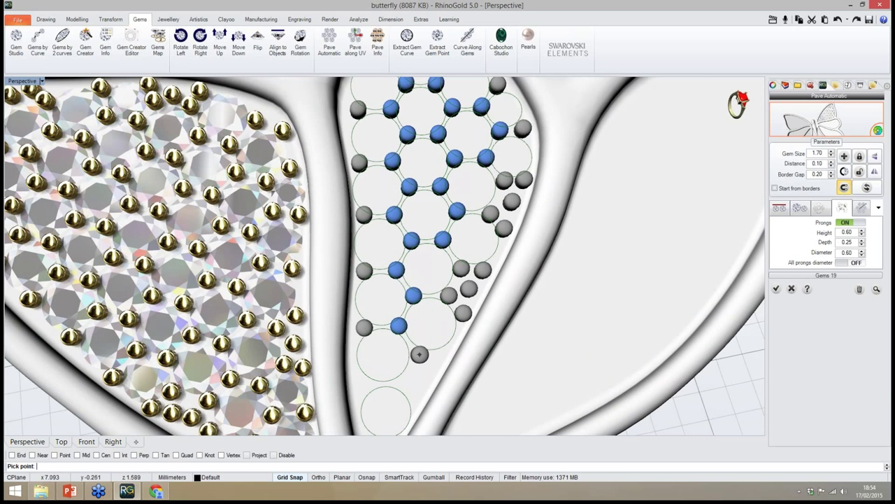
pyautogui.click(417, 352)
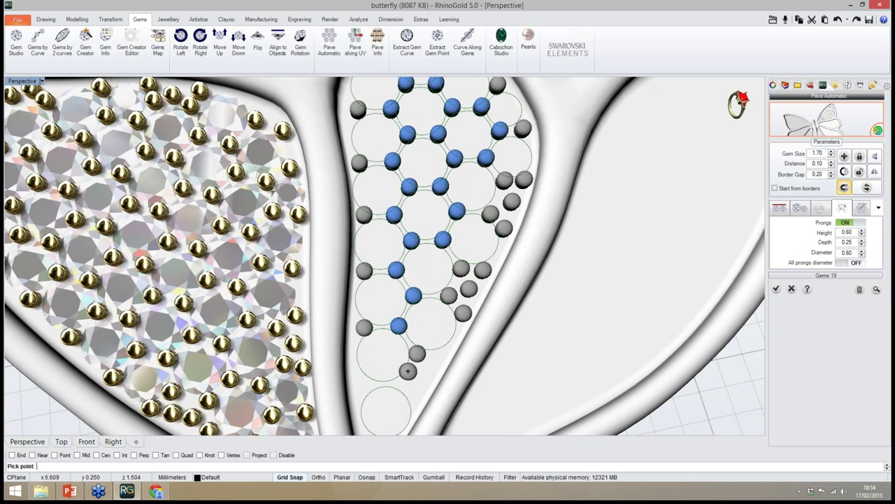
pyautogui.click(402, 384)
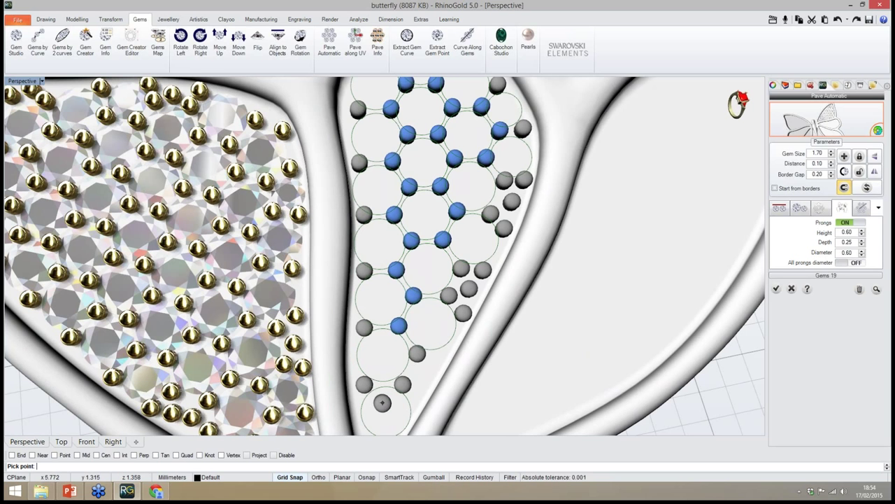
# Add prongs around the last gem, in the open gap at the lower border, and in the tip of the narrow corner
pyautogui.scroll(-2, 368, 386)
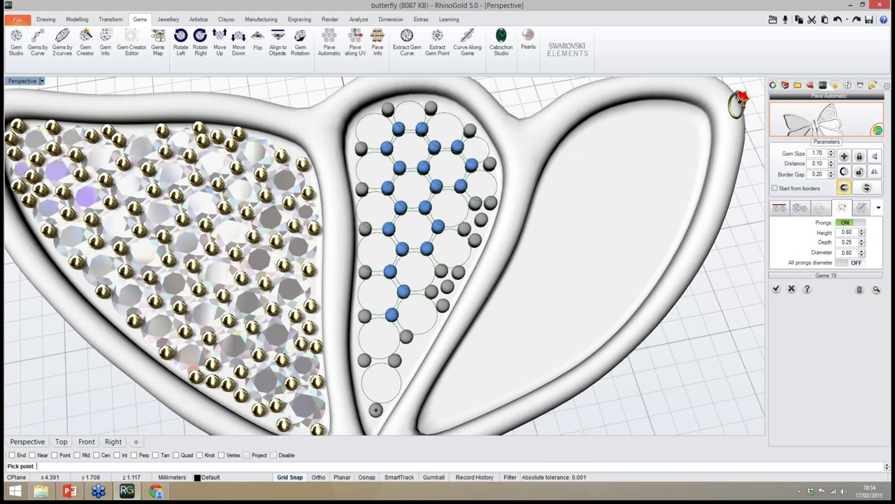
pyautogui.click(367, 406)
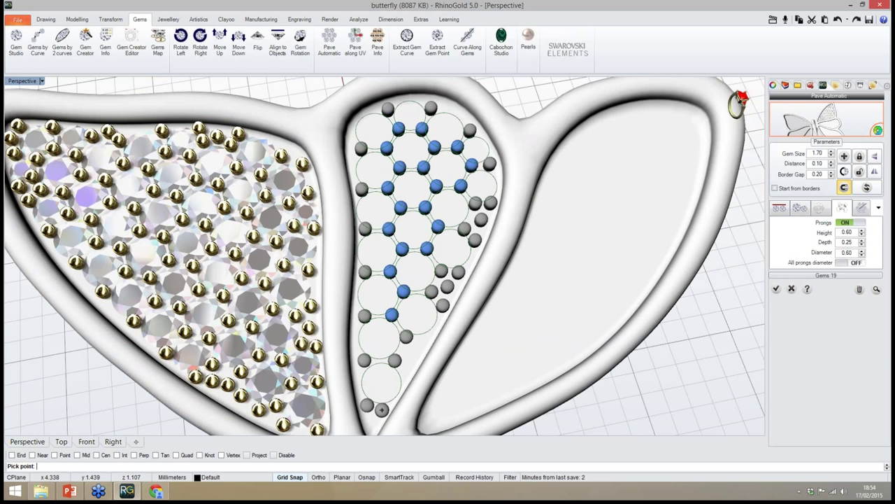
pyautogui.click(382, 409)
pyautogui.click(406, 371)
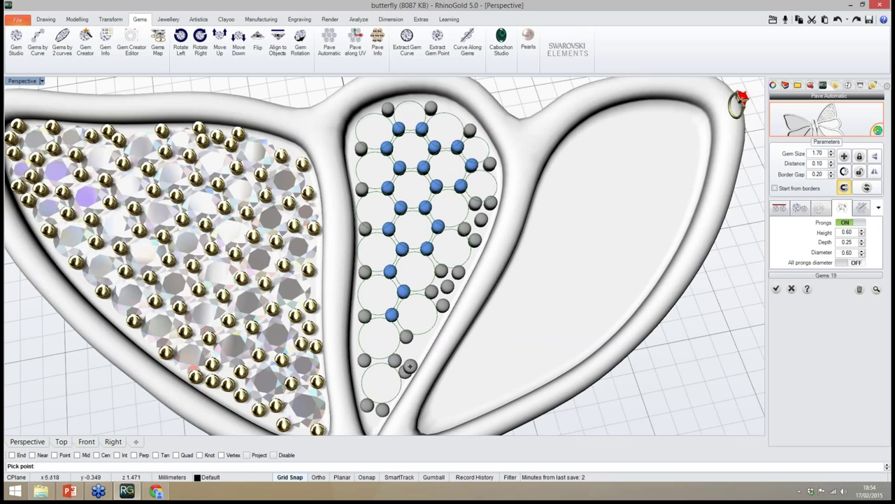
pyautogui.click(422, 339)
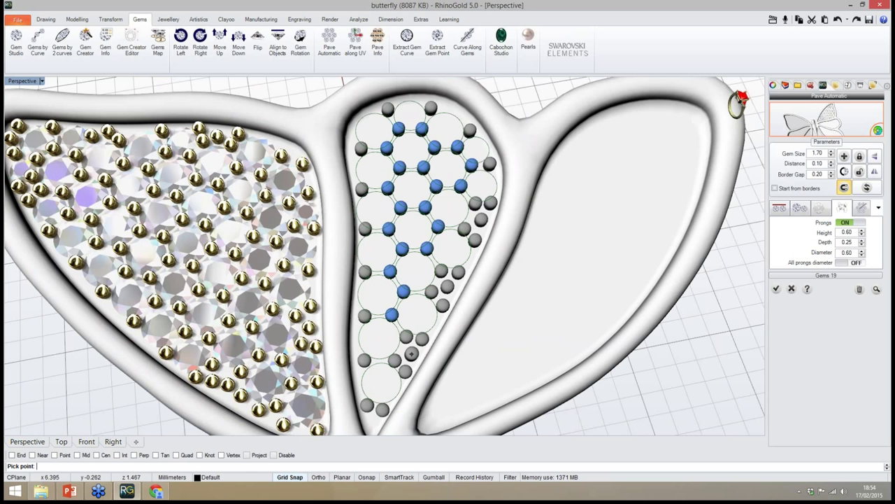
pyautogui.click(411, 354)
pyautogui.scroll(-3, 409, 341)
pyautogui.scroll(6, 384, 382)
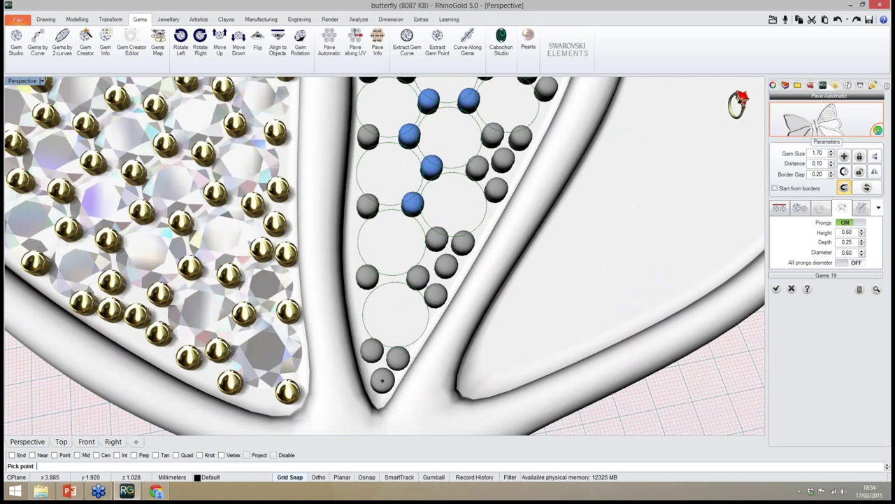
pyautogui.click(383, 381)
pyautogui.scroll(-8, 383, 380)
pyautogui.moveTo(383, 381); pyautogui.dragTo(371, 302, button='right')
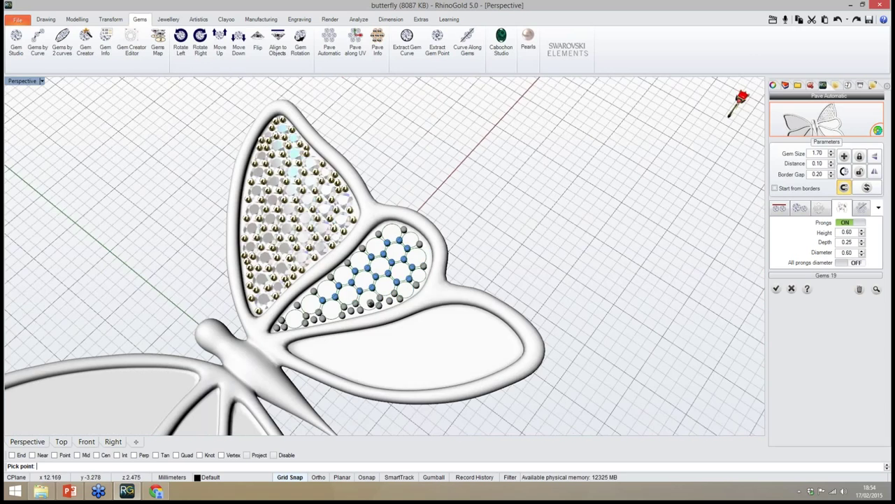
pyautogui.rightClick(418, 255)
# Accept the middle panel's pavé with its gems and prongs, and save the file
pyautogui.moveTo(654, 339); pyautogui.dragTo(577, 334, button='right')
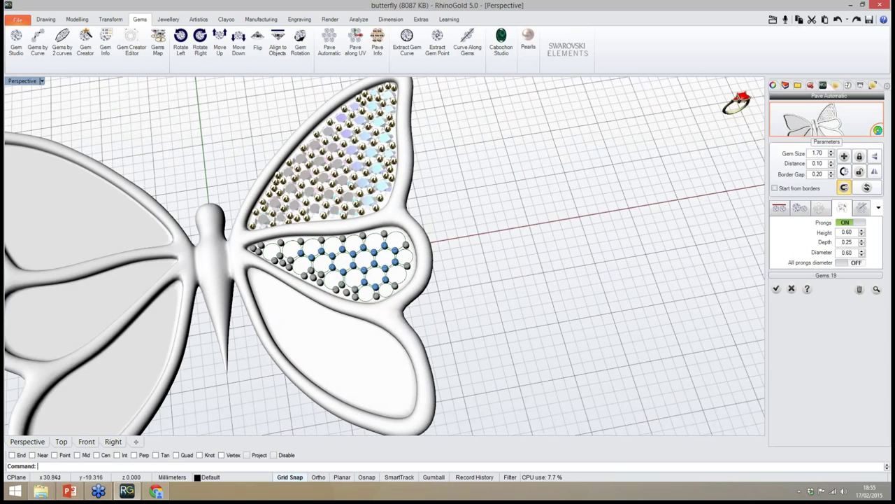
pyautogui.click(776, 289)
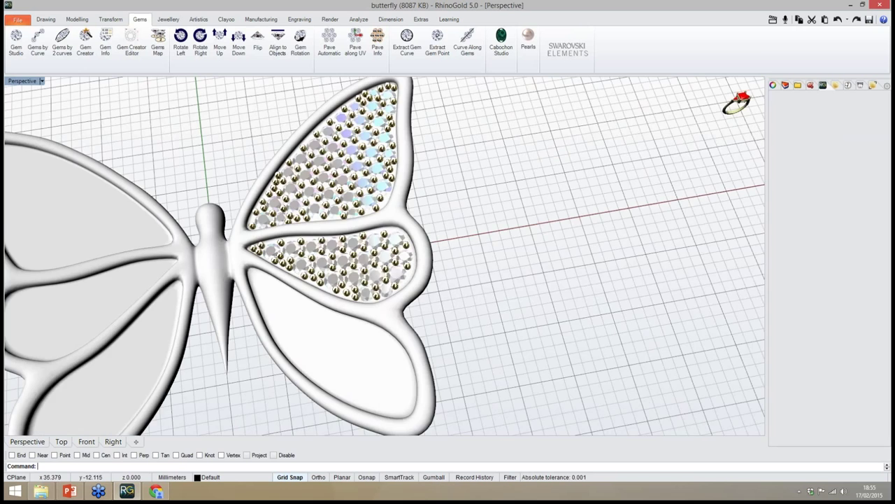
pyautogui.moveTo(651, 343); pyautogui.dragTo(626, 330, button='right')
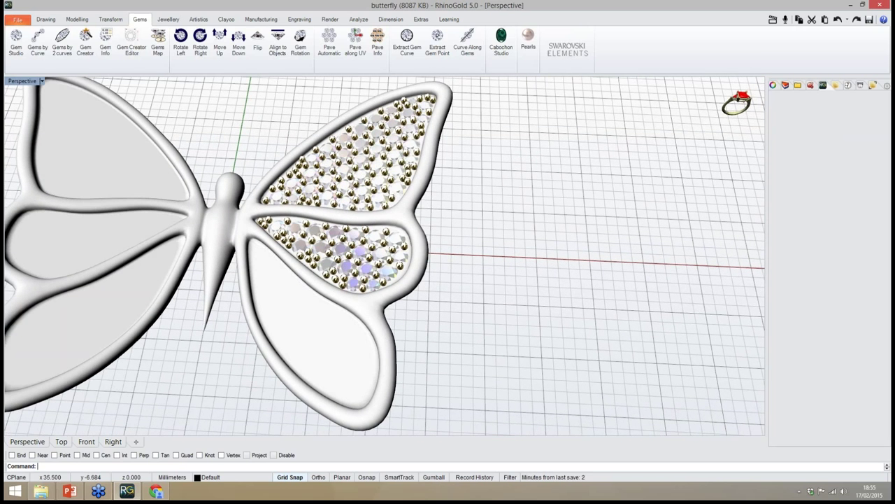
pyautogui.hotkey('ctrl', 's')
# Start an automatic pavé using the inner surface of the right wing's empty lower panel
pyautogui.scroll(-4, 503, 360)
pyautogui.moveTo(486, 363); pyautogui.dragTo(500, 350, button='right')
pyautogui.scroll(5, 501, 361)
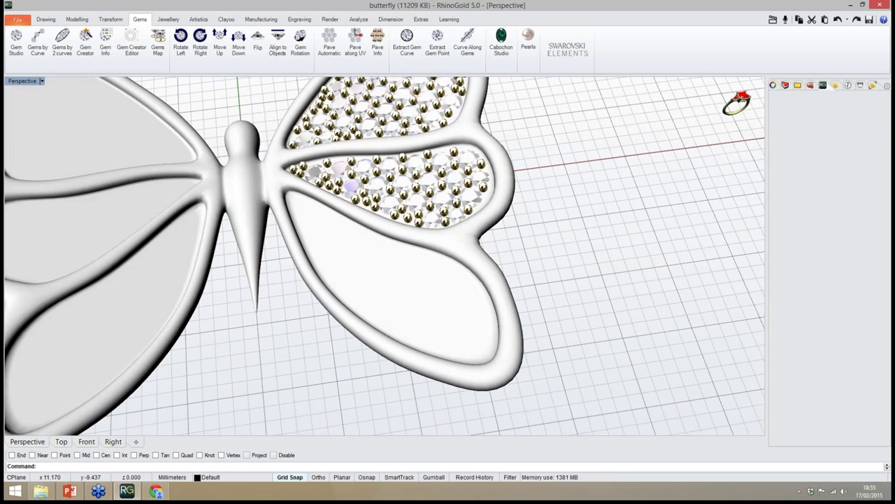
pyautogui.click(421, 307)
pyautogui.click(447, 339)
pyautogui.moveTo(434, 360); pyautogui.dragTo(435, 338, button='right')
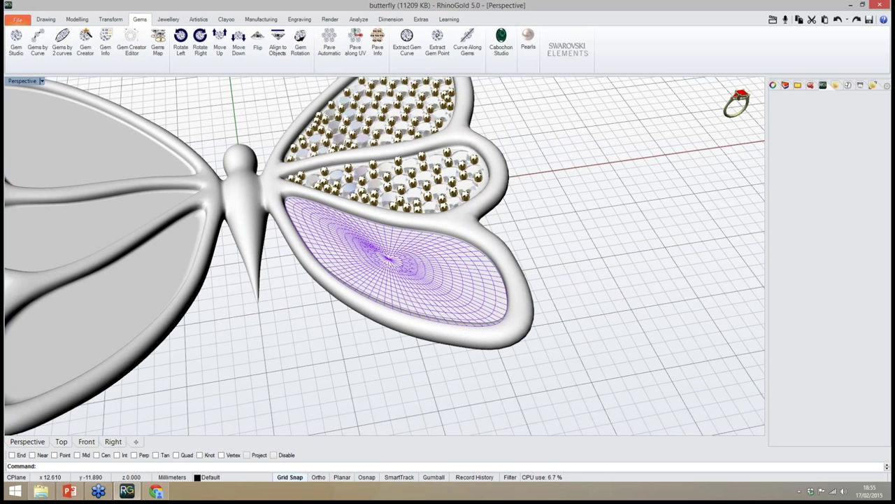
pyautogui.click(329, 45)
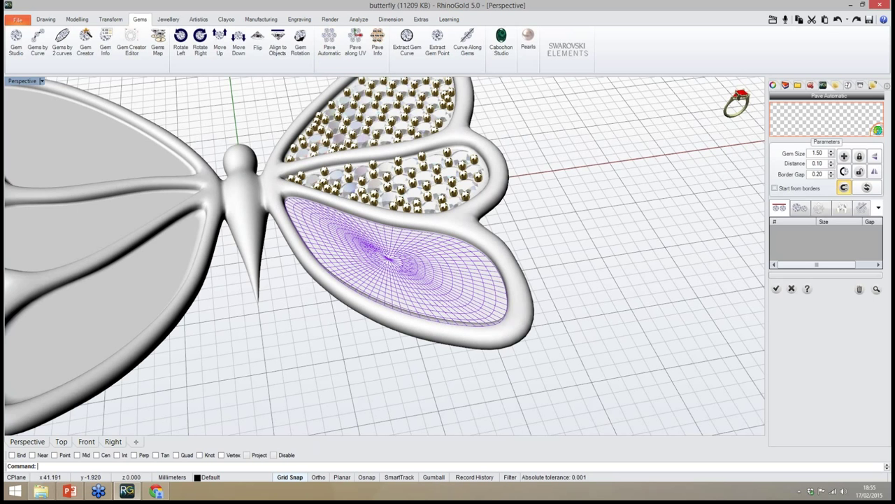
pyautogui.click(813, 122)
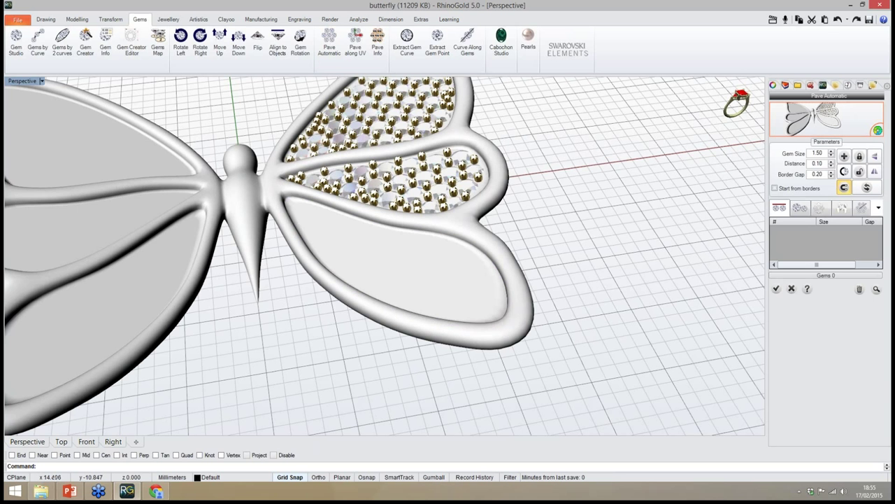
# Set the minimum size of the gem size range to 1.20, with the maximum at 1.80
pyautogui.moveTo(482, 311); pyautogui.dragTo(494, 333, button='right')
pyautogui.scroll(-4, 495, 333)
pyautogui.scroll(4, 494, 331)
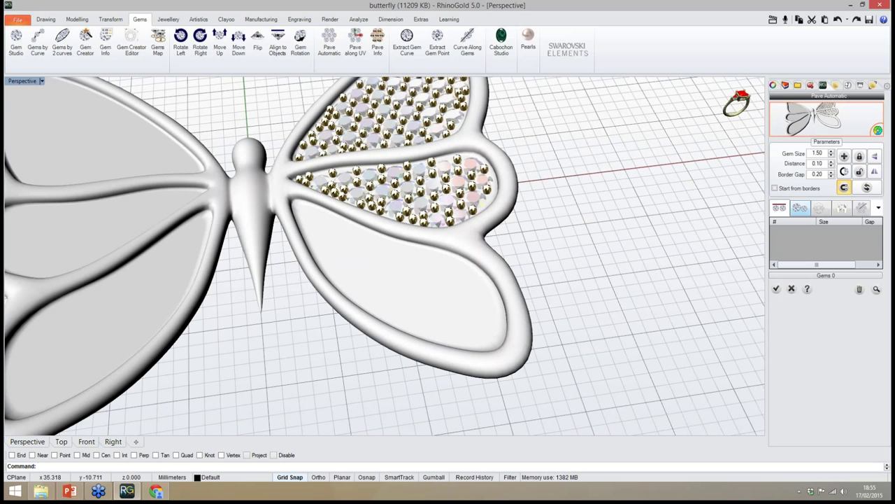
pyautogui.click(800, 208)
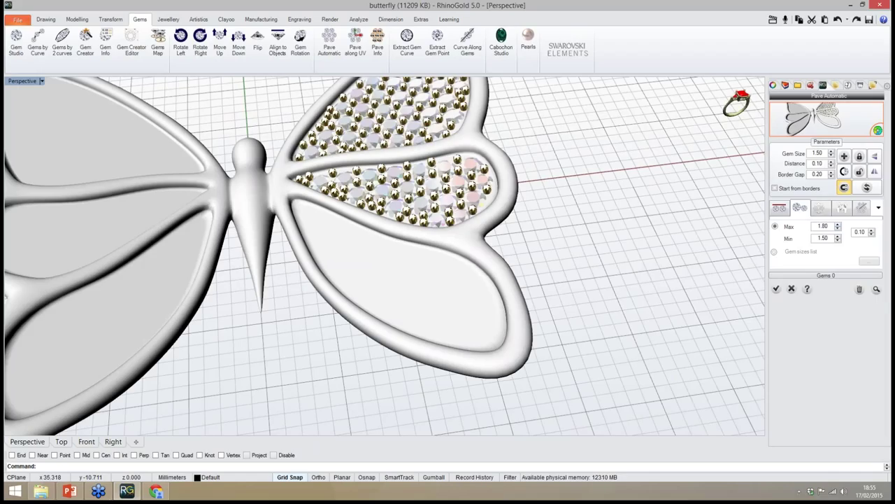
pyautogui.click(838, 240)
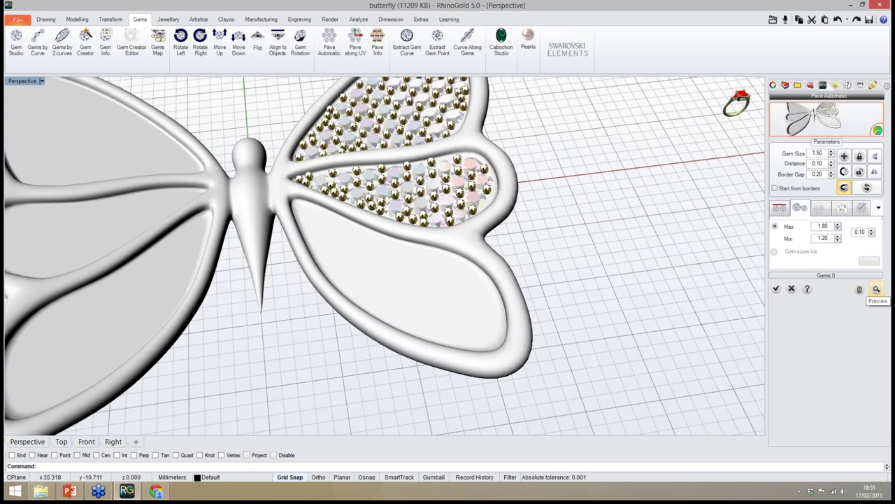
# Generate the gem layout from a point near the middle of the lower panel, rotating the pattern to follow the panel's length
pyautogui.click(877, 289)
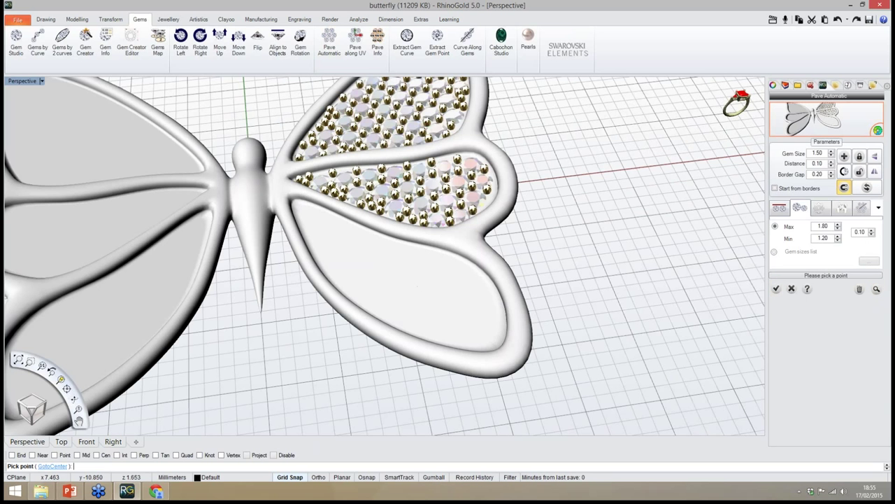
pyautogui.click(398, 278)
pyautogui.moveTo(400, 282); pyautogui.dragTo(462, 318, button='right')
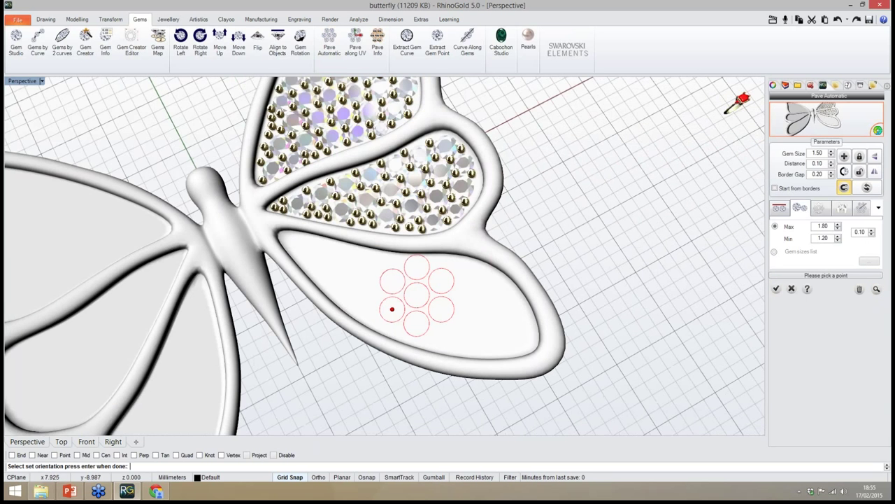
pyautogui.moveTo(392, 309); pyautogui.dragTo(388, 292)
pyautogui.press('Return')
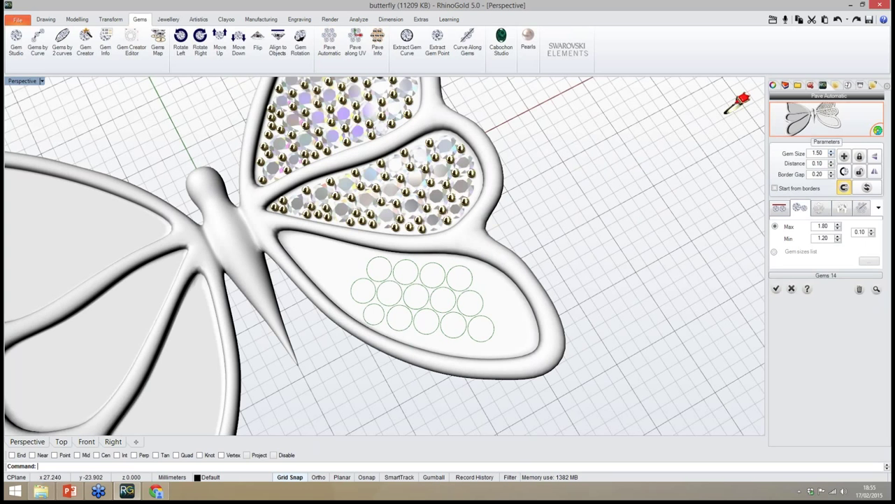
# Add three 1.80 gems at the outer ends of the rows and another gem at the upper row's body-side end
pyautogui.click(831, 152)
pyautogui.click(845, 156)
pyautogui.moveTo(470, 277); pyautogui.dragTo(492, 289, button='right')
pyautogui.click(492, 283)
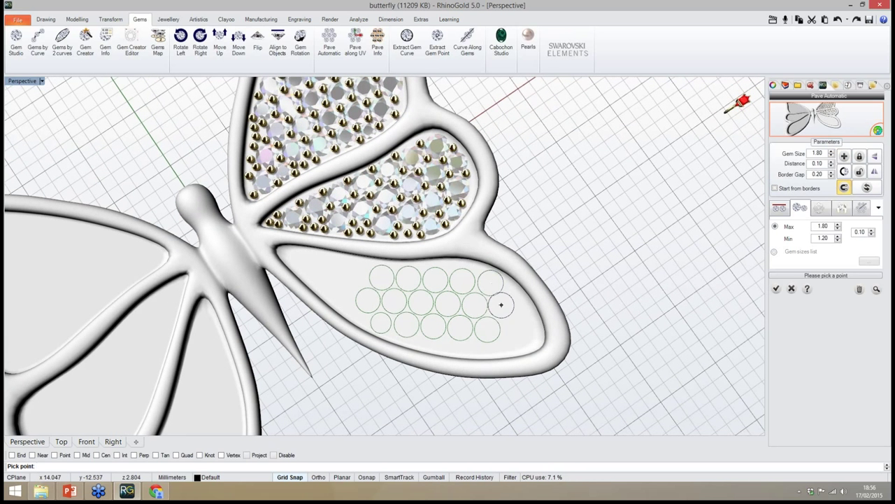
pyautogui.click(516, 334)
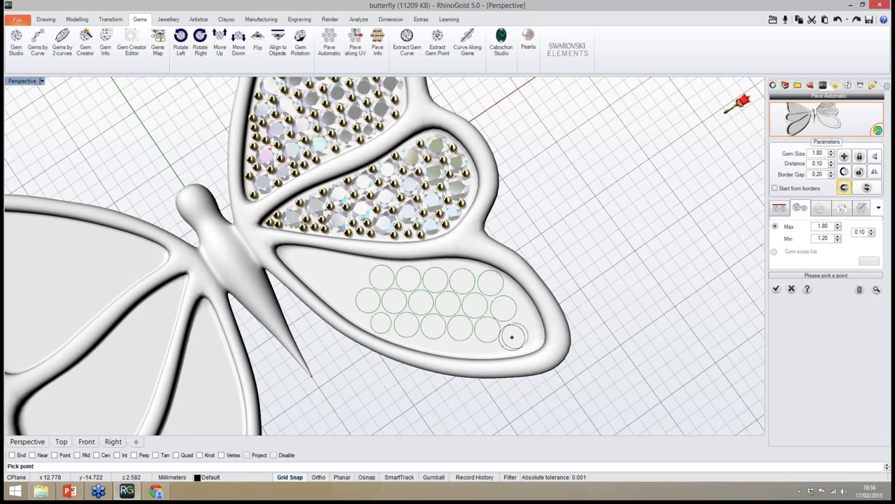
pyautogui.click(355, 277)
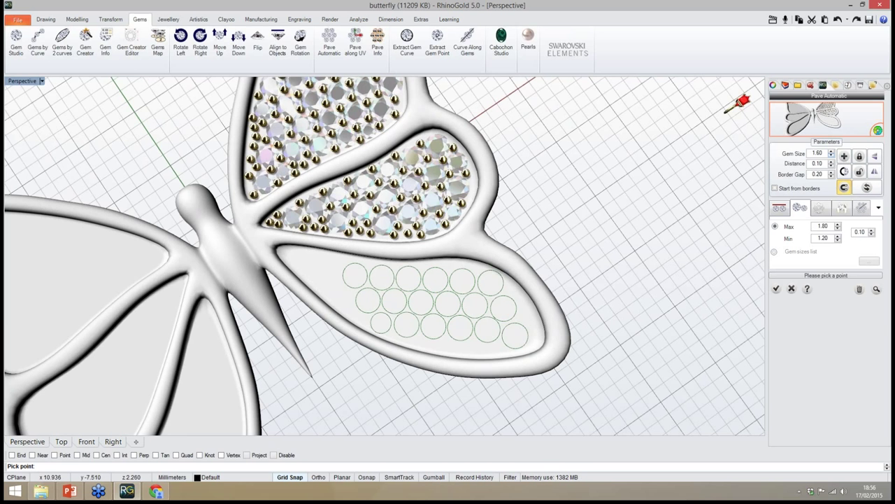
# Extend the upper and middle rows toward the body and fill the narrow corner with three 1.20 gems
pyautogui.moveTo(483, 285); pyautogui.dragTo(526, 275, button='right')
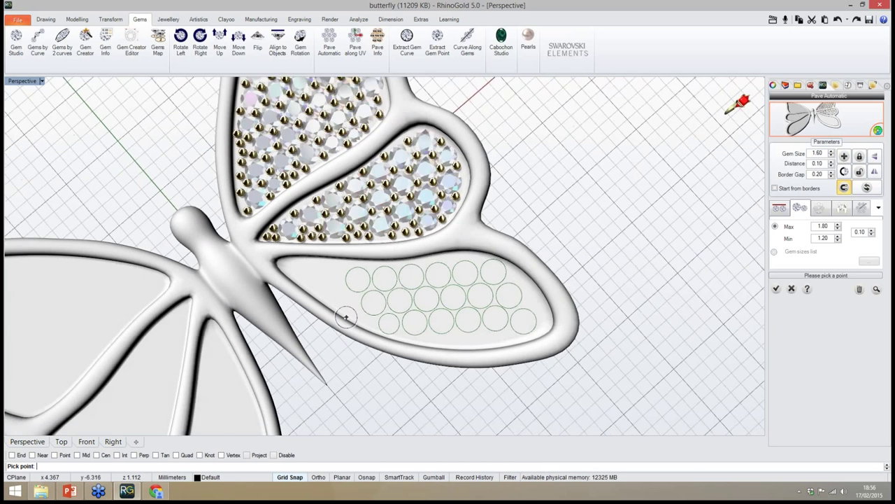
pyautogui.scroll(4, 344, 314)
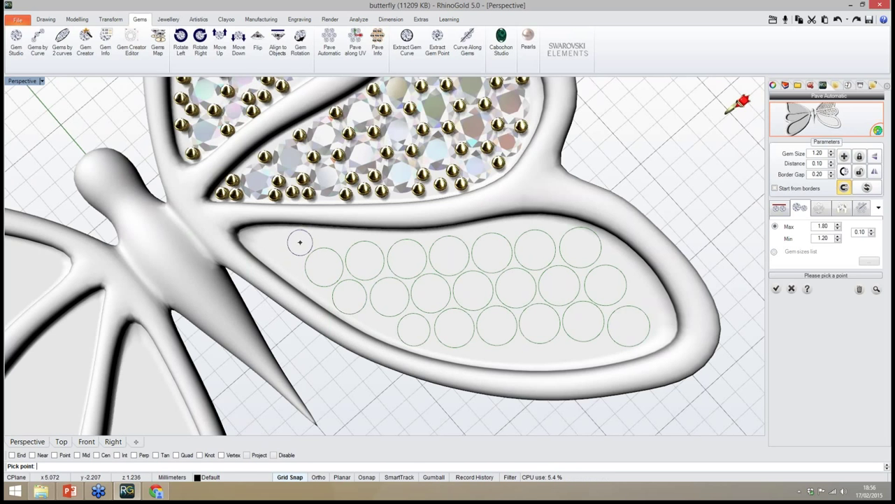
pyautogui.click(300, 241)
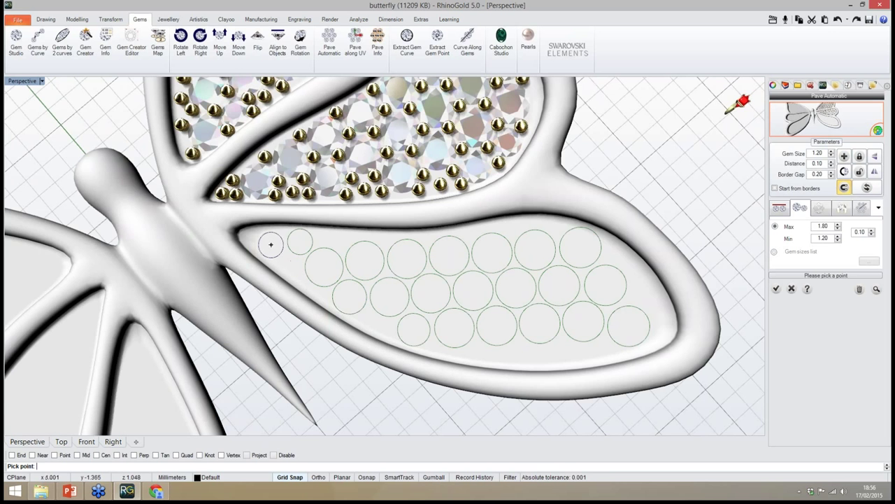
pyautogui.scroll(-4, 344, 269)
pyautogui.scroll(10, 315, 270)
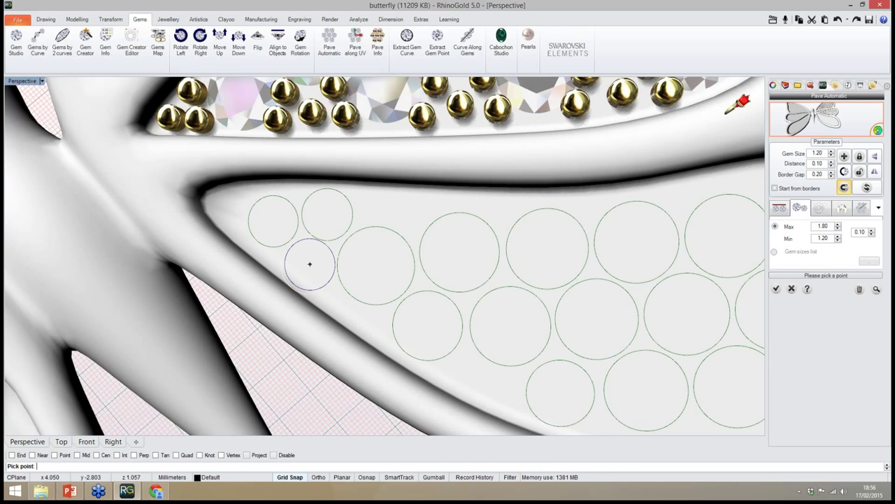
pyautogui.click(312, 265)
pyautogui.scroll(-7, 304, 251)
pyautogui.rightClick(349, 274)
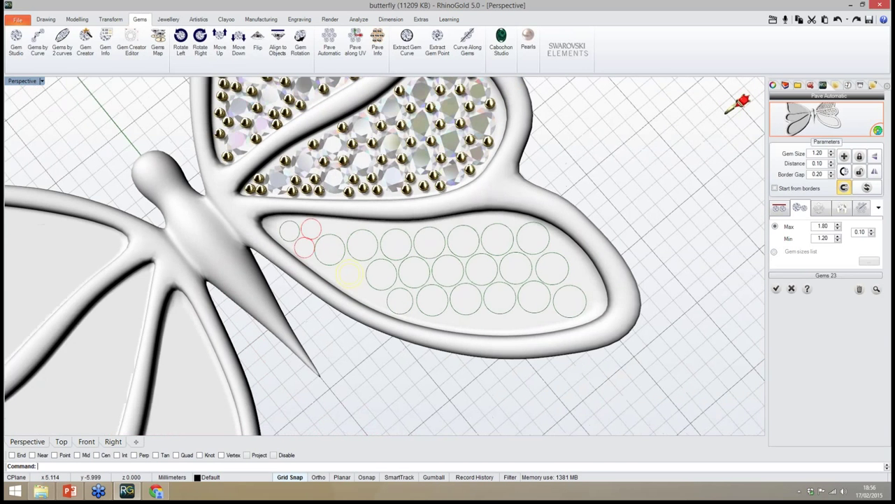
# Update the lower panel's gem layout and check the spacing around the 1.20 gems and along the rows
pyautogui.moveTo(350, 273); pyautogui.dragTo(324, 271, button='right')
pyautogui.click(868, 186)
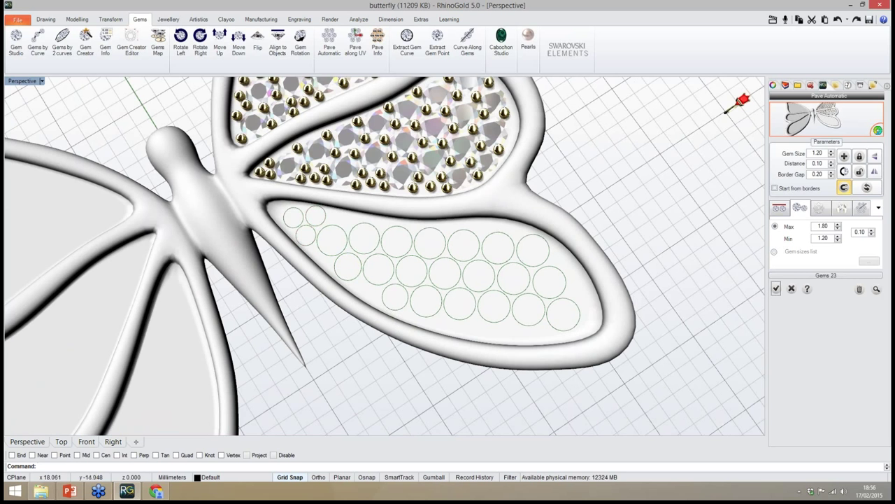
pyautogui.scroll(5, 314, 215)
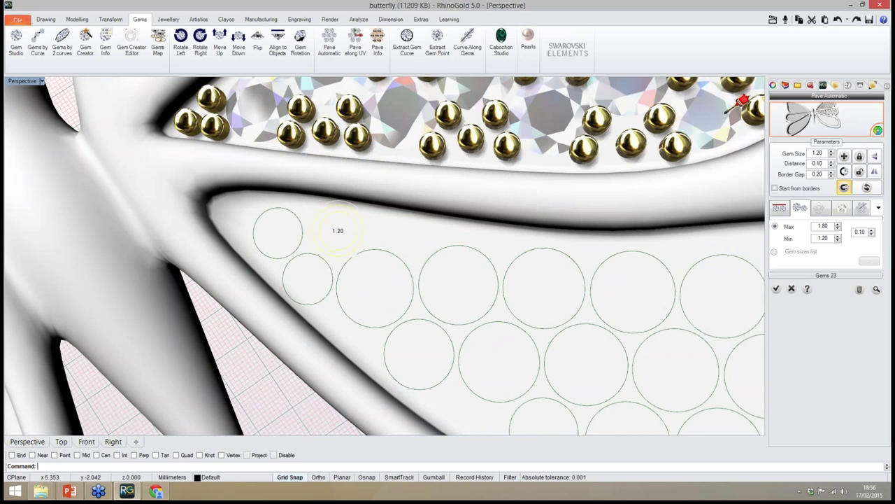
pyautogui.scroll(-8, 339, 232)
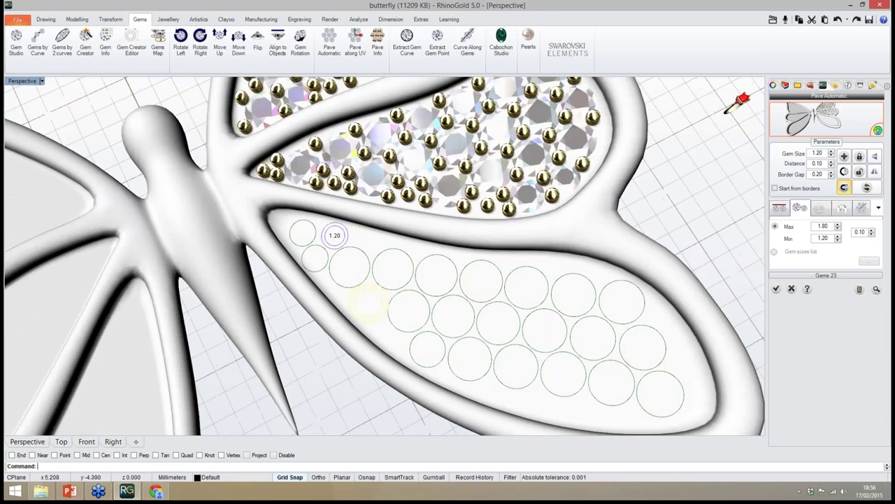
pyautogui.scroll(5, 404, 297)
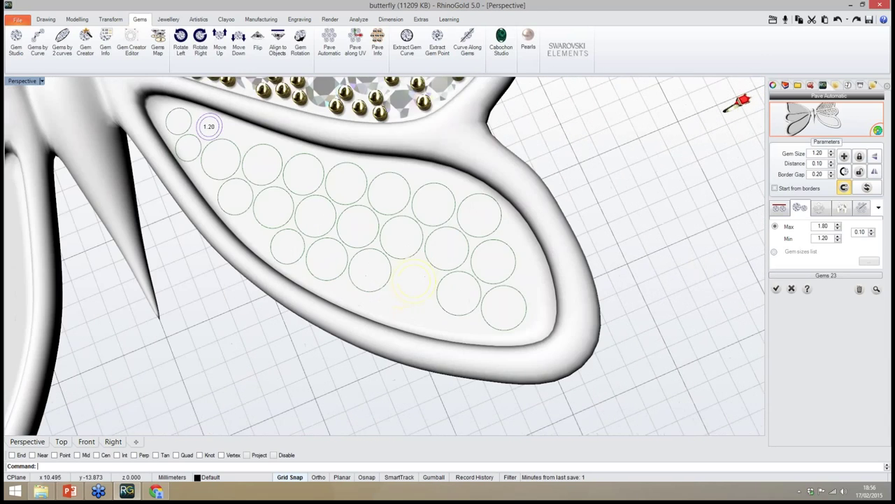
# Add two 1.20 gems below the lower row and one at the panel's outer tip, and update the gem layout
pyautogui.moveTo(404, 299); pyautogui.dragTo(413, 298, button='right')
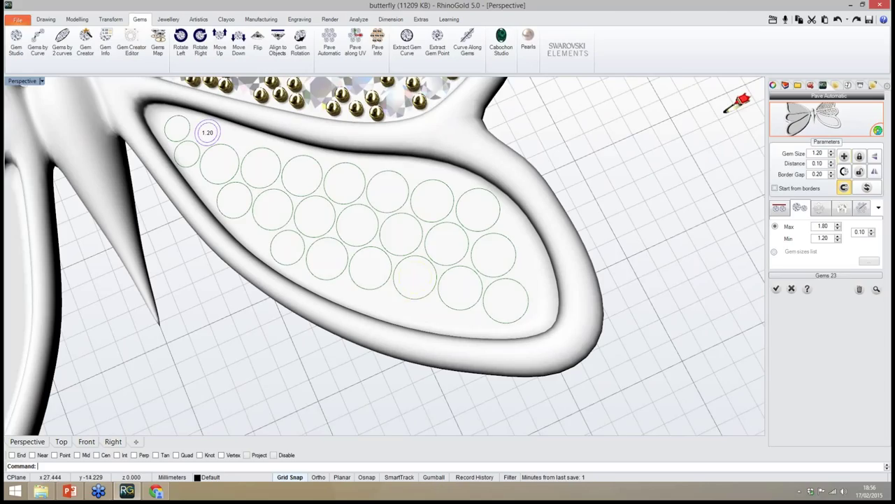
pyautogui.click(845, 156)
pyautogui.moveTo(411, 313); pyautogui.dragTo(415, 317, button='right')
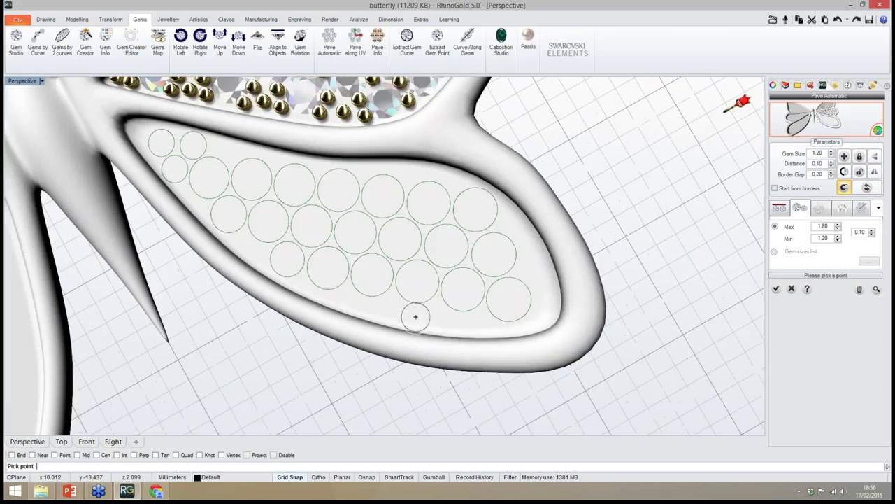
pyautogui.click(435, 317)
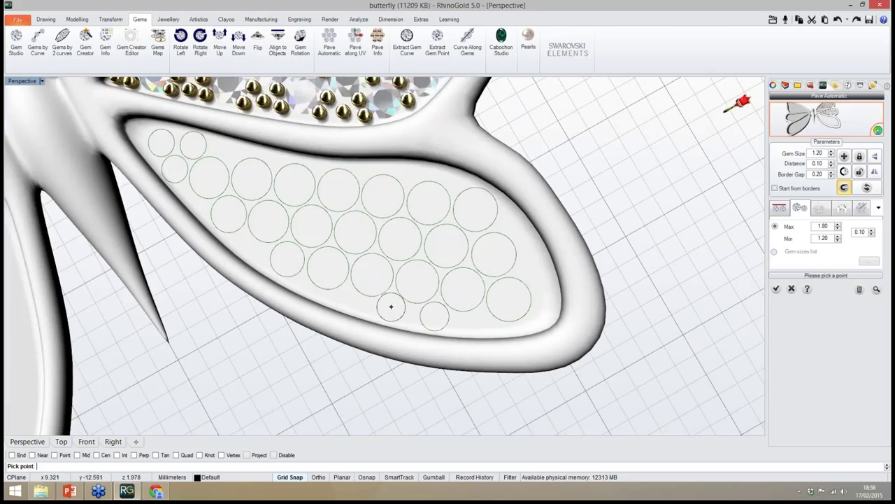
pyautogui.click(529, 268)
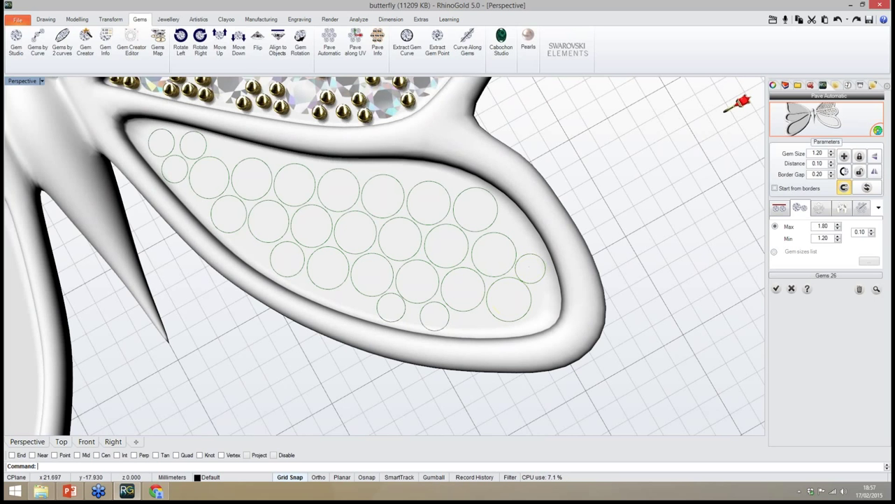
pyautogui.click(867, 187)
pyautogui.moveTo(473, 238); pyautogui.dragTo(440, 240, button='right')
# Turn on prongs for the lower panel's gems and apply a 0.60 prong diameter to all of them
pyautogui.click(843, 208)
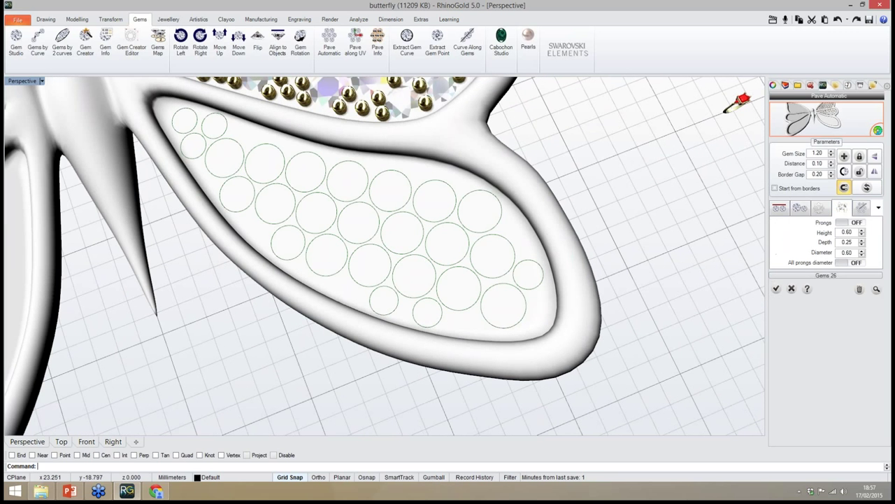
pyautogui.moveTo(448, 260); pyautogui.dragTo(447, 249, button='right')
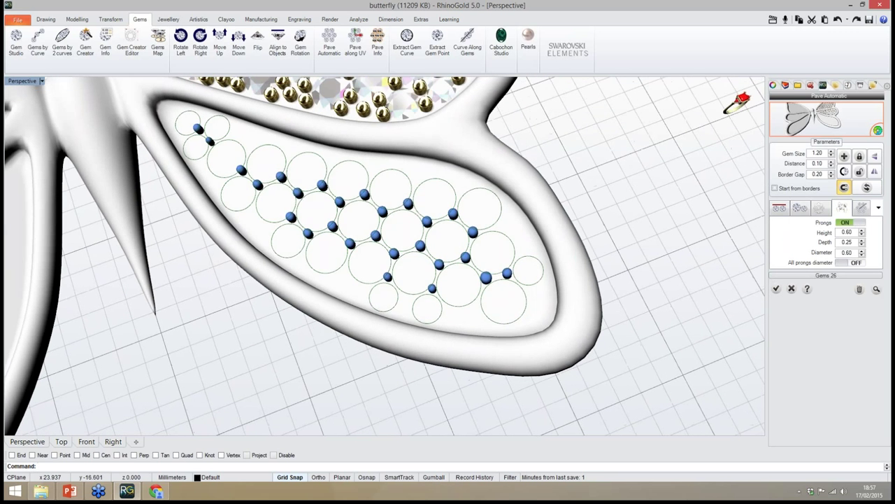
pyautogui.click(861, 251)
pyautogui.click(862, 255)
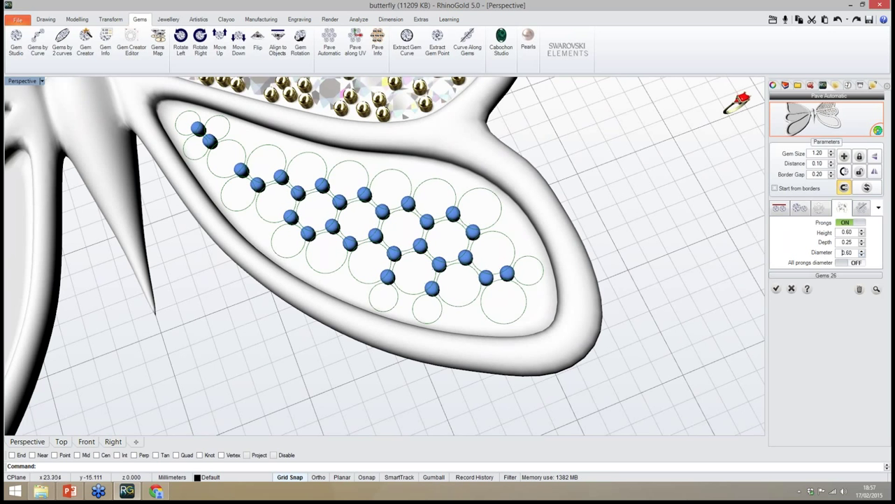
pyautogui.moveTo(448, 260); pyautogui.dragTo(459, 256, button='right')
# Add six prongs around the outermost large gem of the lower row, starting beside the neighbouring 1.20 gem below it
pyautogui.click(844, 156)
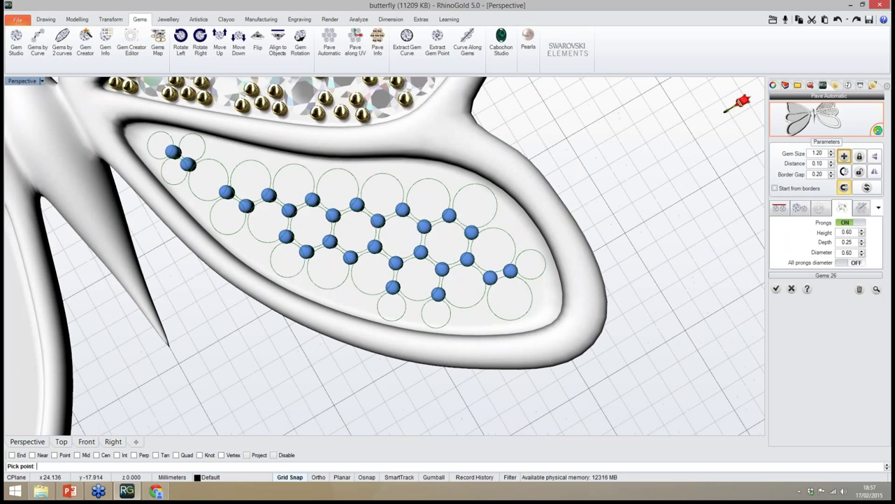
pyautogui.moveTo(542, 322); pyautogui.dragTo(466, 319, button='right')
pyautogui.scroll(4, 473, 315)
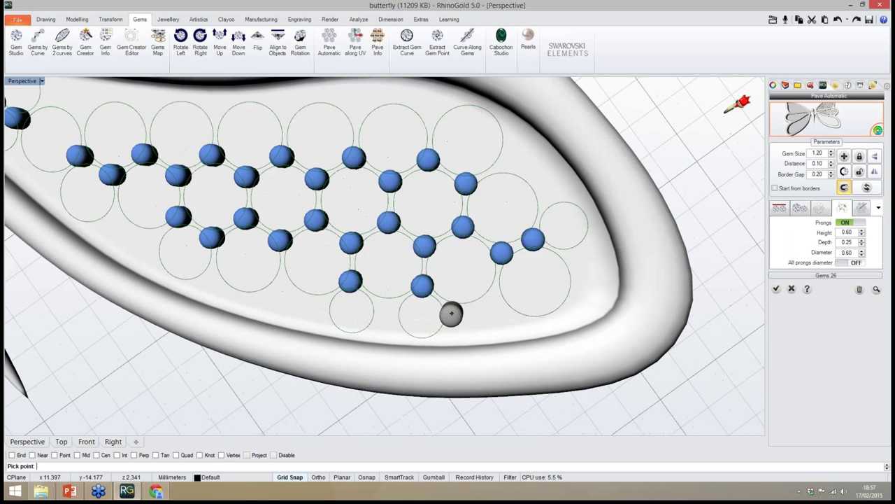
pyautogui.click(451, 313)
pyautogui.click(493, 297)
pyautogui.moveTo(486, 317); pyautogui.dragTo(496, 313, button='right')
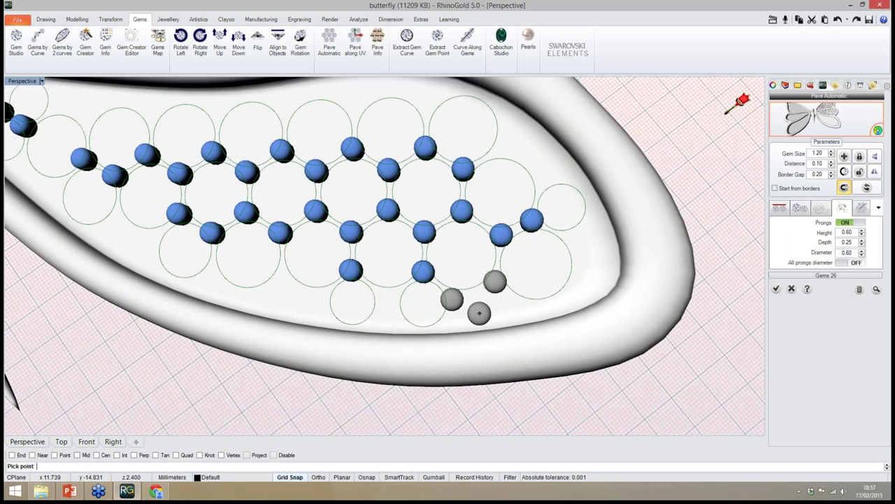
pyautogui.click(479, 311)
pyautogui.click(516, 305)
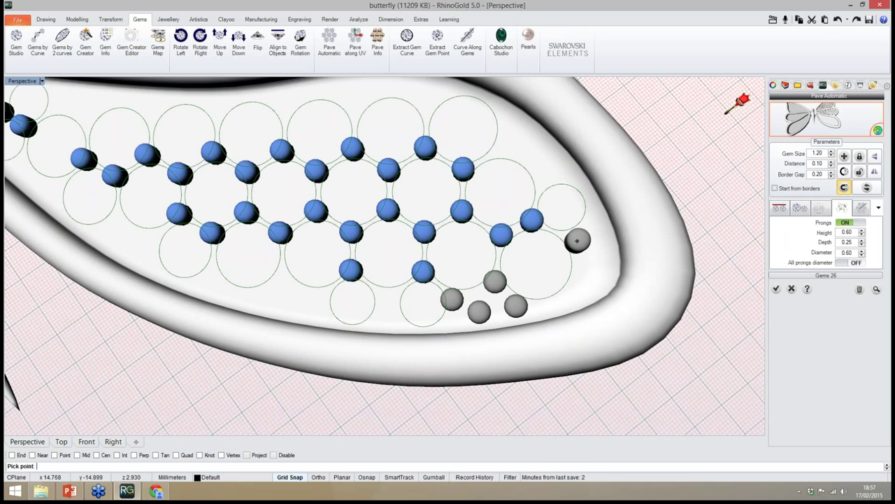
pyautogui.click(578, 239)
pyautogui.click(580, 277)
# Add seven more prongs along the outer border of the panel's tip, around the 1.20 gem and the ends of the rows
pyautogui.moveTo(580, 278); pyautogui.dragTo(558, 267, button='right')
pyautogui.click(556, 267)
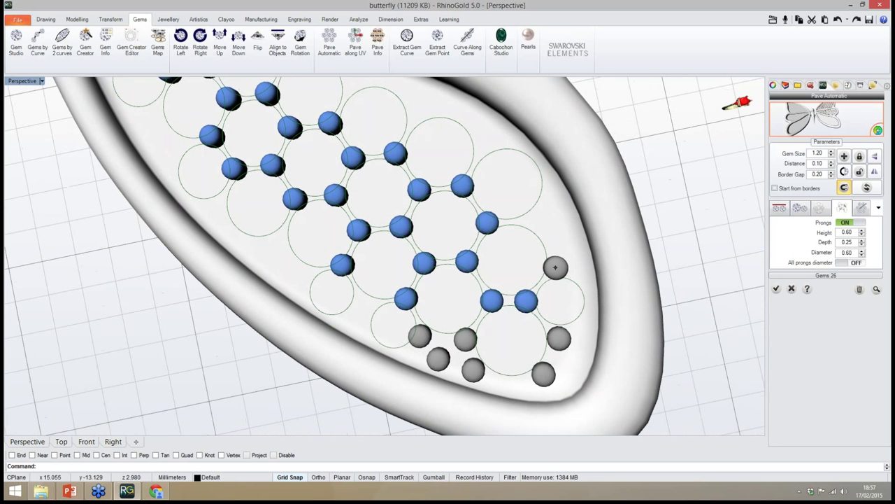
pyautogui.click(535, 219)
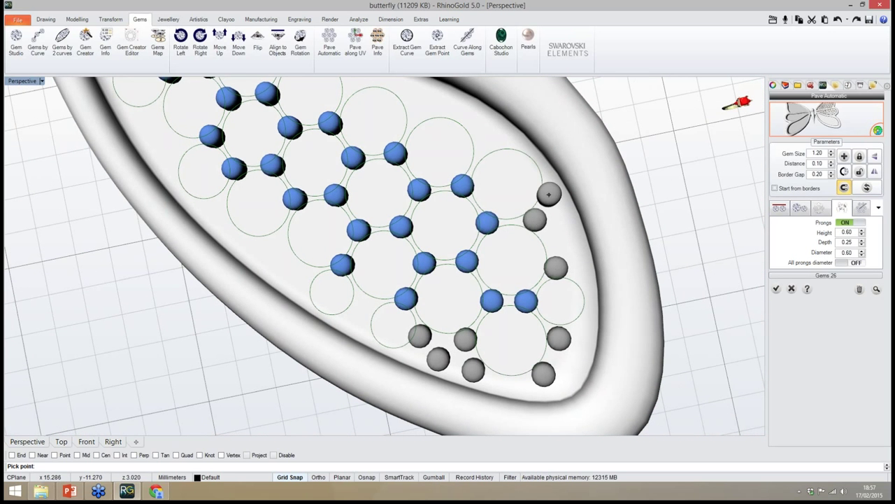
pyautogui.click(549, 192)
pyautogui.click(563, 230)
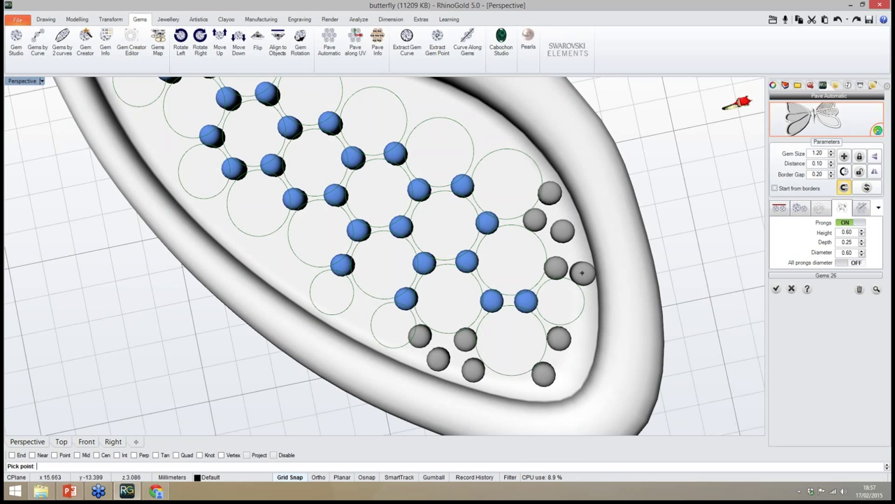
pyautogui.click(583, 277)
pyautogui.click(572, 366)
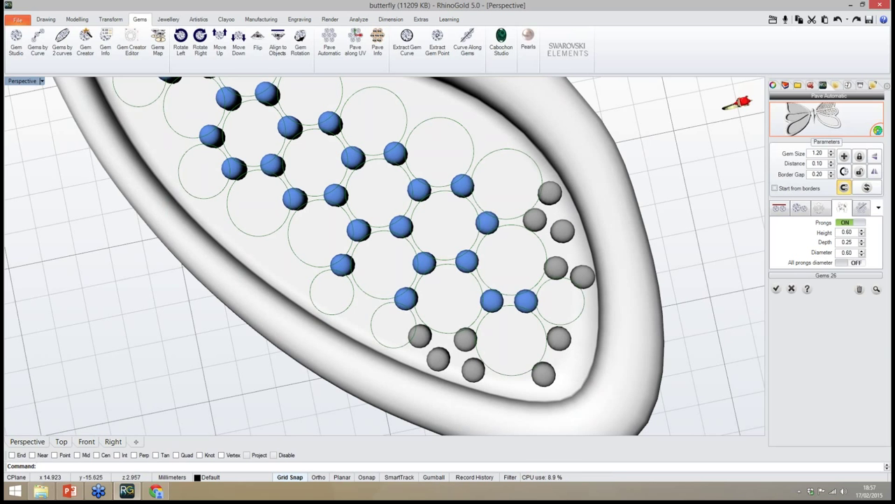
pyautogui.click(582, 331)
# Add prongs between and beside the two 1.20 gems below the lower row
pyautogui.scroll(-2, 574, 334)
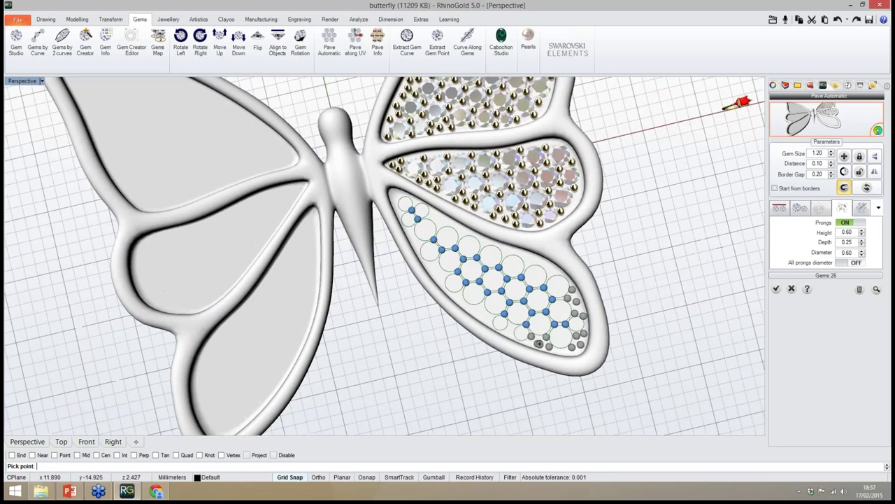
pyautogui.moveTo(493, 318); pyautogui.dragTo(525, 320, button='right')
pyautogui.scroll(15, 514, 325)
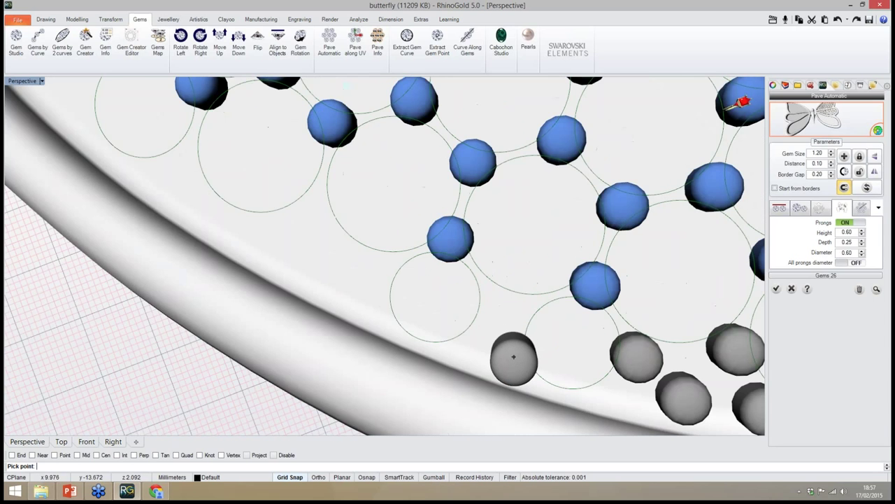
pyautogui.moveTo(513, 355); pyautogui.dragTo(512, 352, button='right')
pyautogui.click(513, 353)
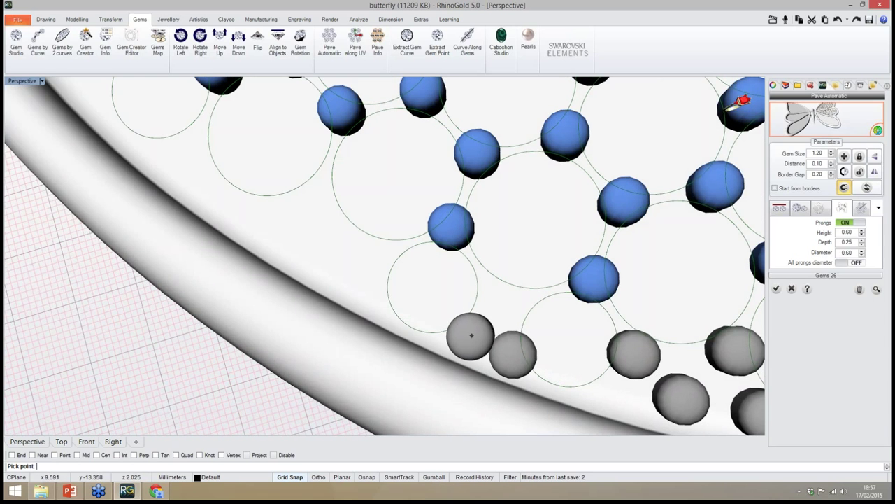
pyautogui.click(471, 336)
pyautogui.scroll(-2, 506, 301)
pyautogui.scroll(-4, 506, 300)
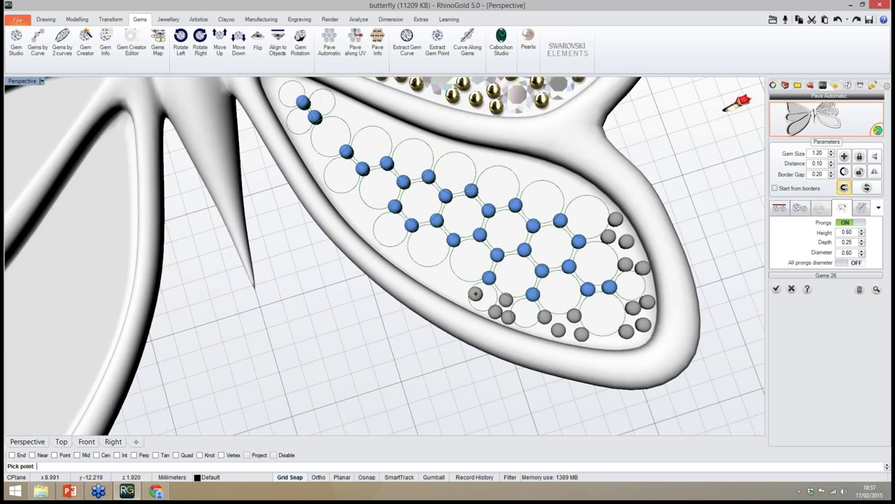
# Add four prongs in the gaps between the lower row's body-side gems and along the nearby border
pyautogui.scroll(3, 464, 280)
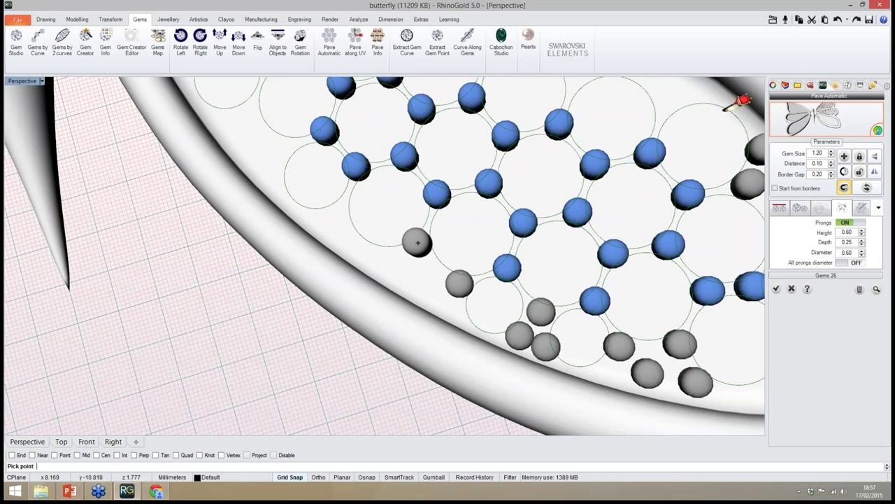
pyautogui.moveTo(416, 242); pyautogui.dragTo(412, 237, button='right')
pyautogui.click(415, 237)
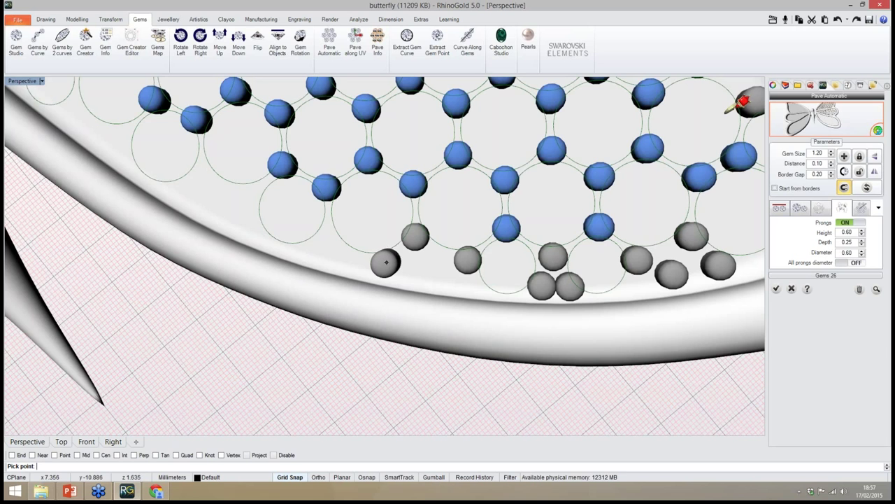
pyautogui.click(387, 262)
pyautogui.click(323, 236)
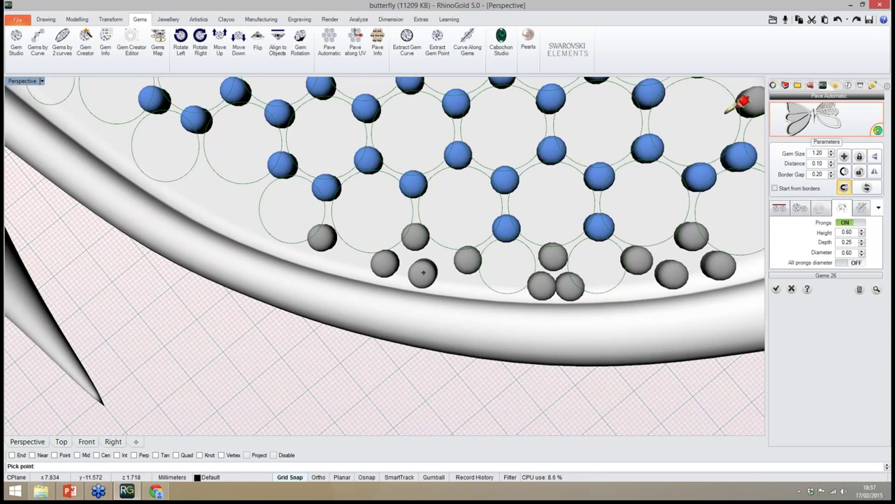
pyautogui.click(425, 272)
# Add prongs around the body-side end of the lower row, filling the gap up to the middle row's end gem
pyautogui.moveTo(428, 269); pyautogui.dragTo(437, 233, button='right')
pyautogui.scroll(-8, 431, 234)
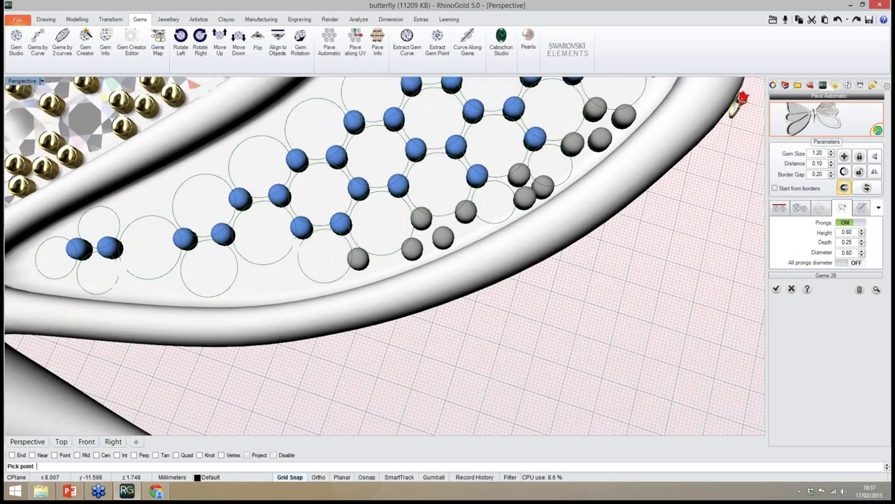
pyautogui.scroll(10, 396, 280)
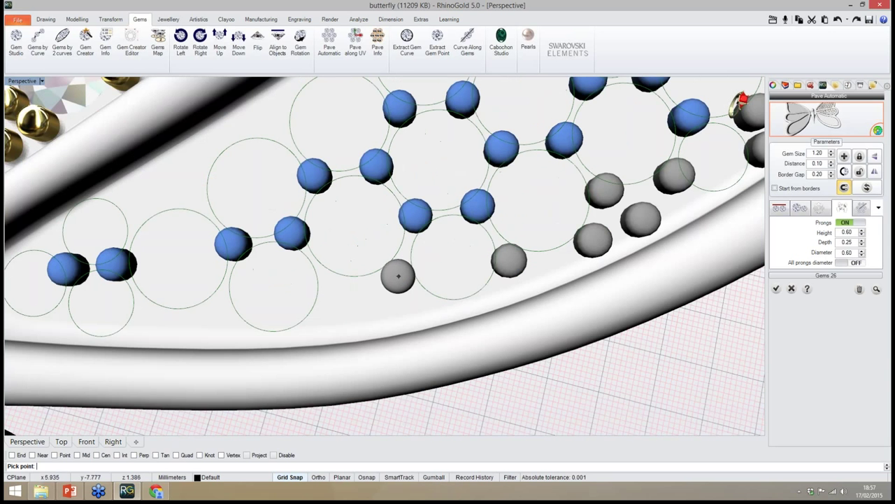
pyautogui.click(397, 274)
pyautogui.click(327, 284)
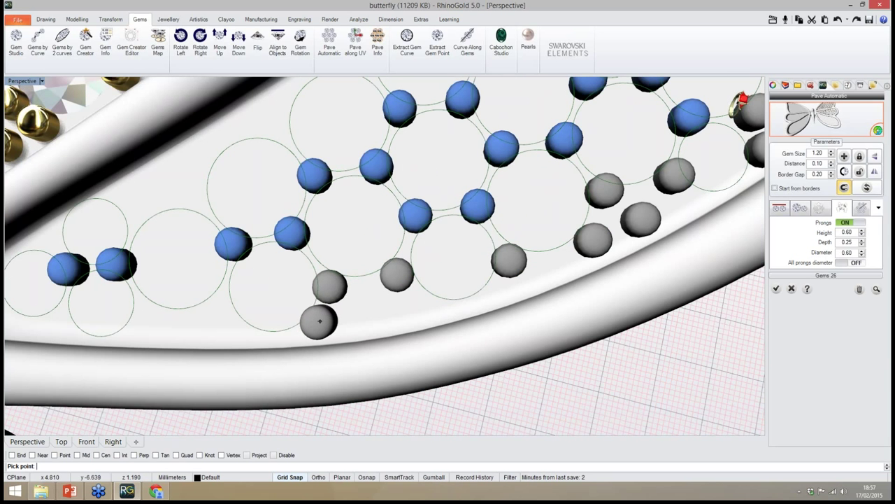
pyautogui.click(318, 320)
pyautogui.click(359, 310)
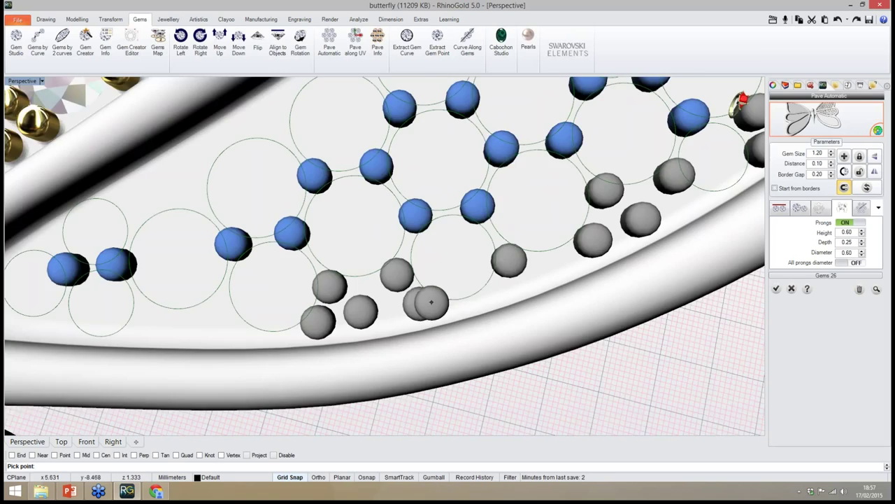
# Add three prongs on the lower border between the middle row's end gem and the nearest 1.20 corner gem
pyautogui.scroll(-5, 414, 304)
pyautogui.scroll(7, 424, 369)
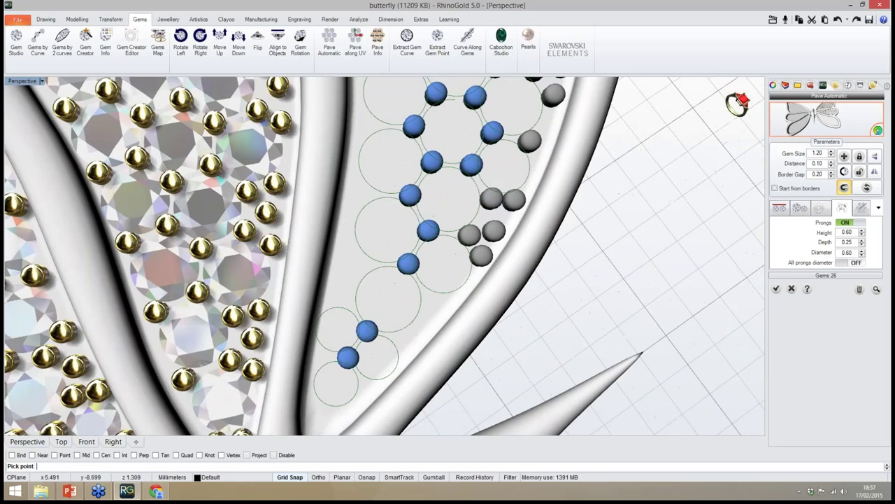
pyautogui.click(404, 342)
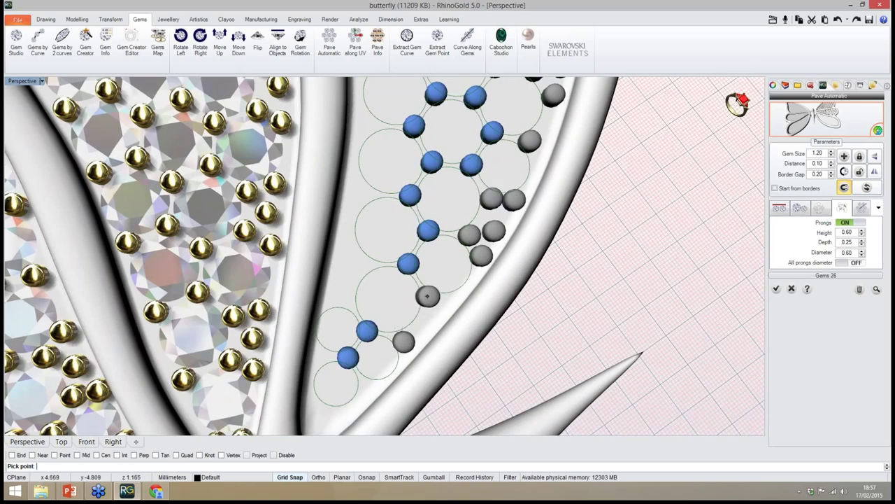
pyautogui.click(433, 299)
pyautogui.click(426, 321)
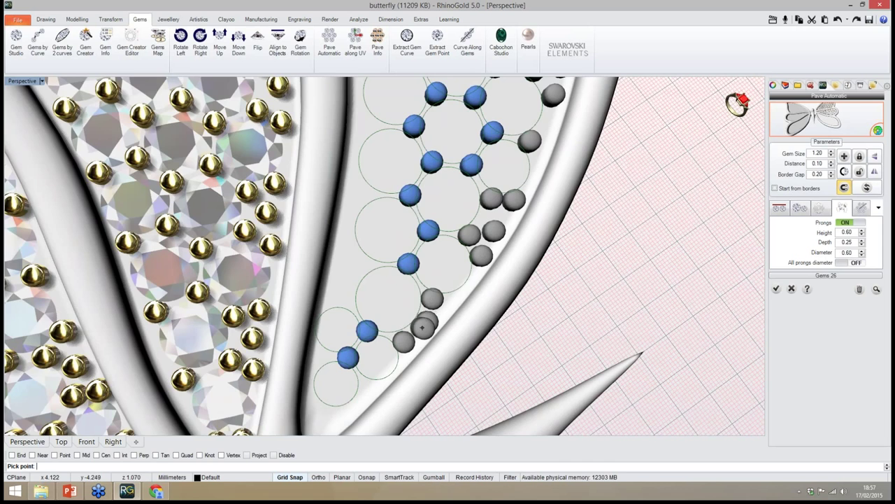
# Add three prongs around the innermost 1.20 gem in the panel's narrow corner
pyautogui.scroll(-5, 420, 325)
pyautogui.scroll(5, 412, 320)
pyautogui.click(413, 319)
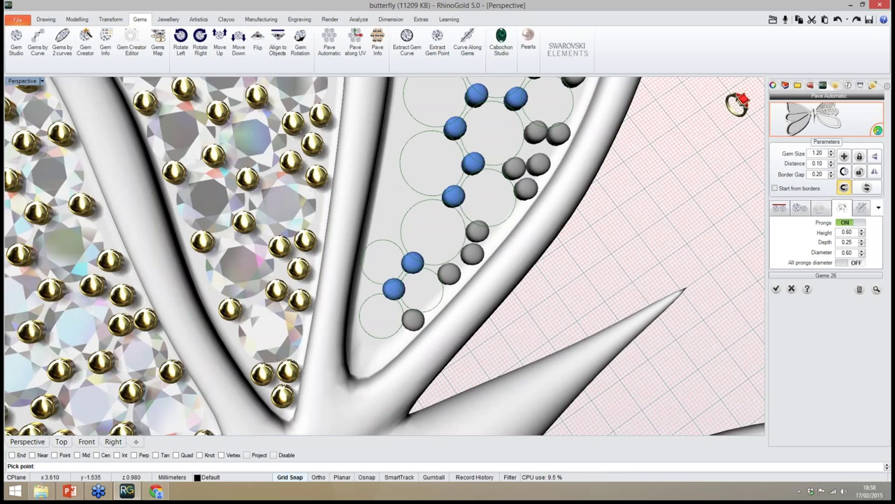
pyautogui.click(369, 346)
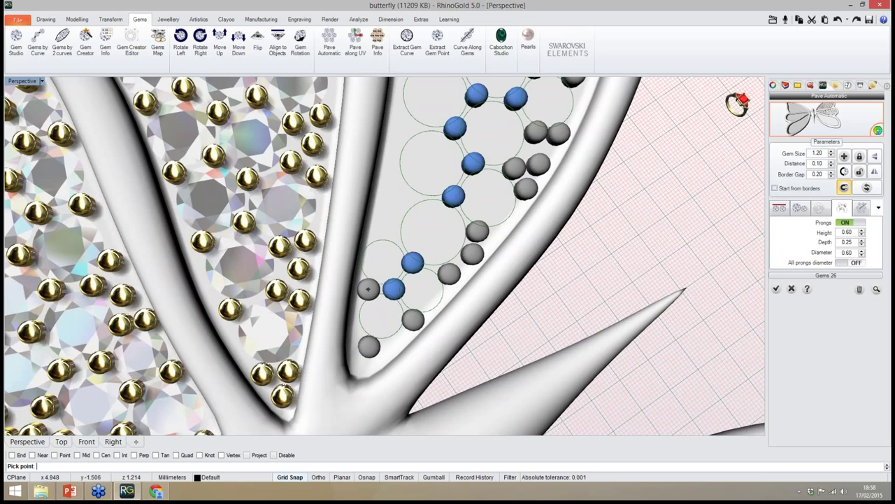
pyautogui.click(369, 288)
# Add prongs along the upper border from the innermost gems in the narrow corner to the upper row's first large gems
pyautogui.moveTo(390, 292); pyautogui.dragTo(363, 289, button='right')
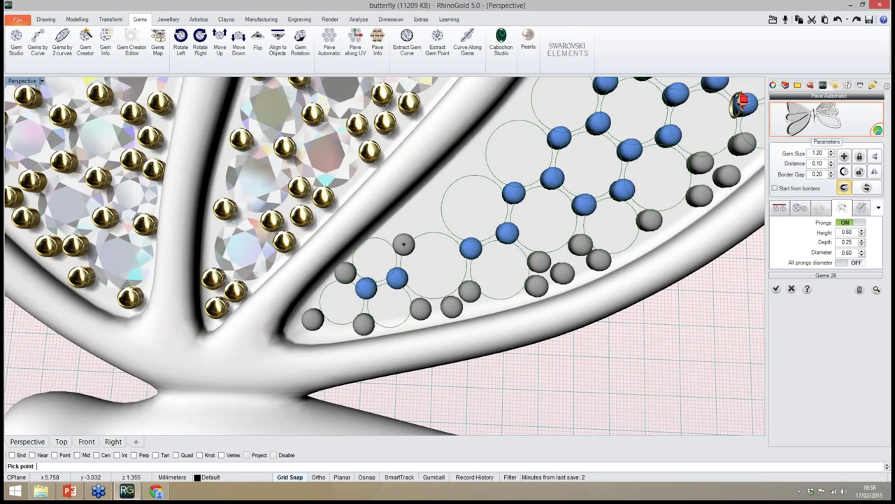
pyautogui.click(400, 244)
pyautogui.click(435, 223)
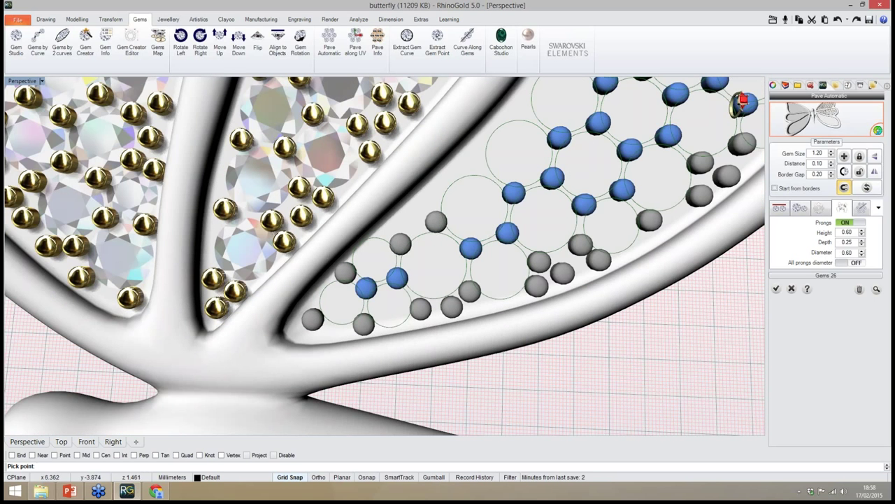
pyautogui.moveTo(434, 223); pyautogui.dragTo(405, 217, button='right')
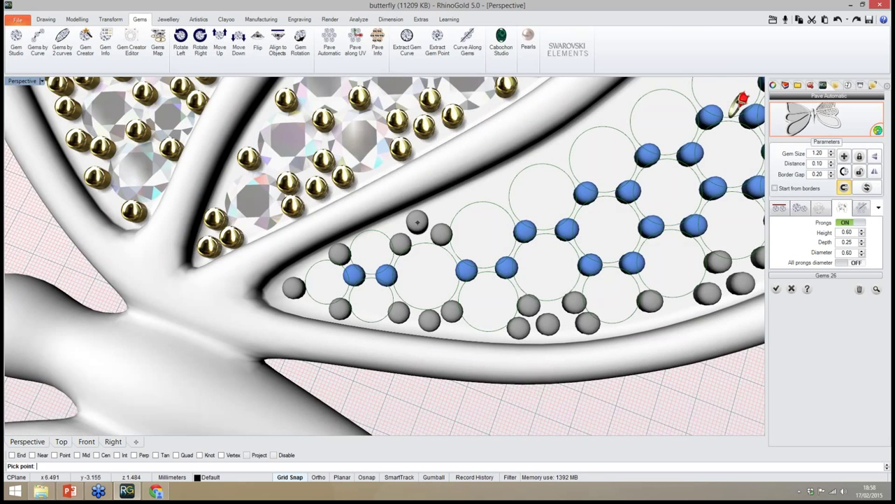
pyautogui.scroll(3, 412, 228)
pyautogui.click(455, 236)
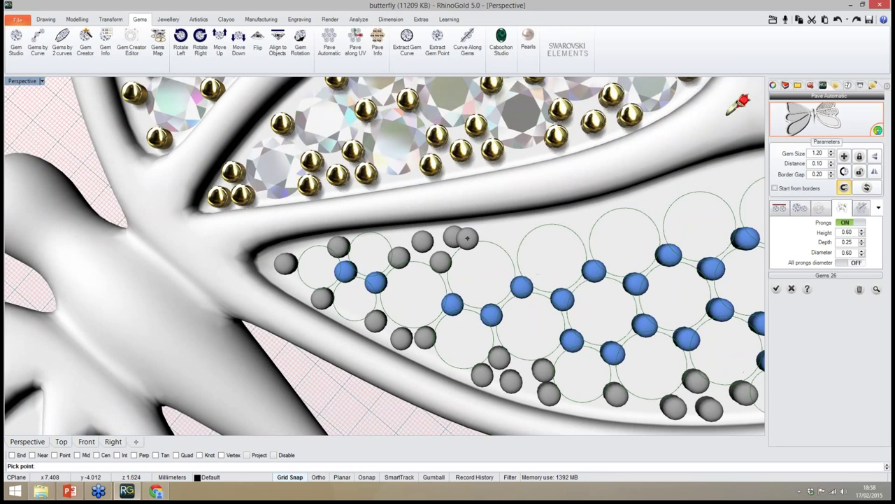
pyautogui.click(511, 242)
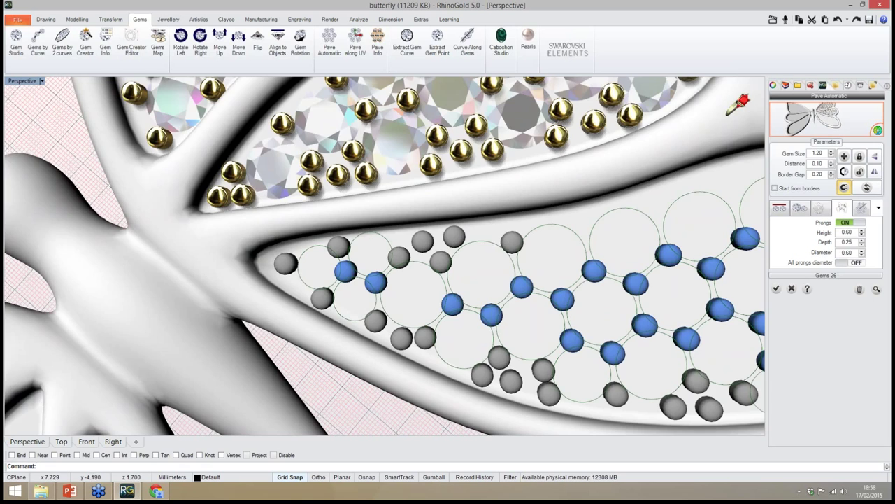
# Add four prongs in the upper gaps between neighbouring gems along the upper row
pyautogui.scroll(-5, 494, 234)
pyautogui.scroll(6, 523, 283)
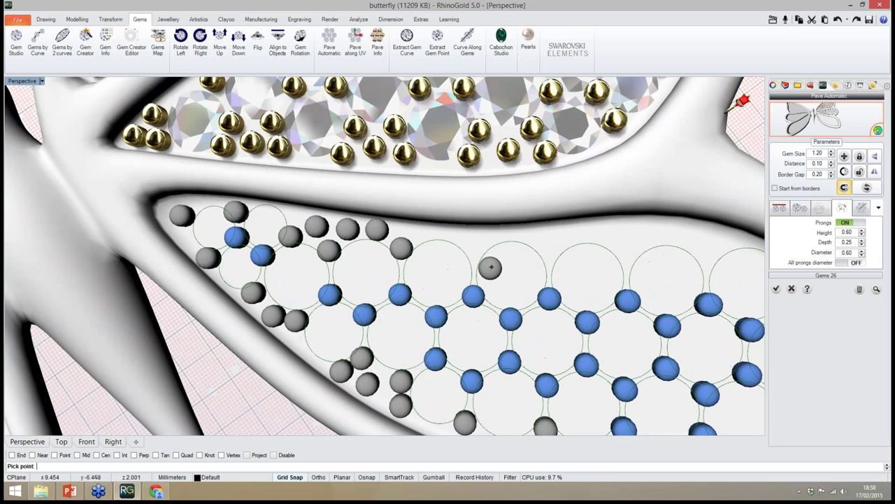
pyautogui.click(475, 248)
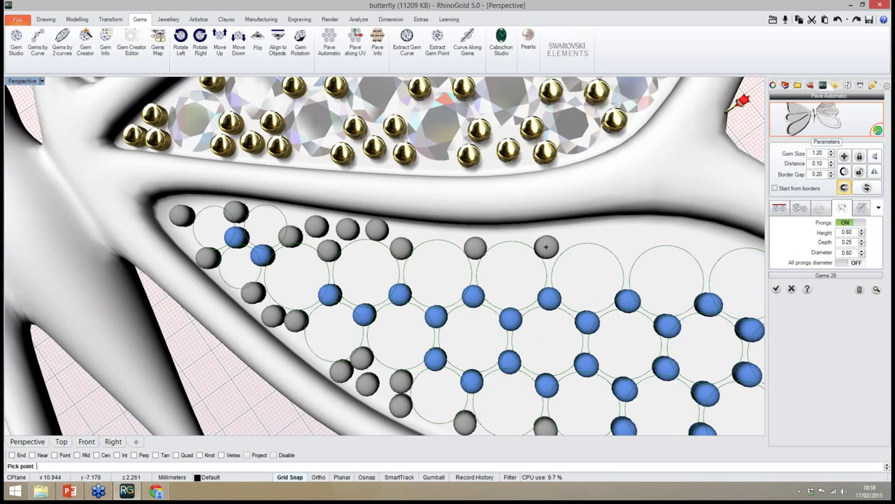
pyautogui.click(552, 252)
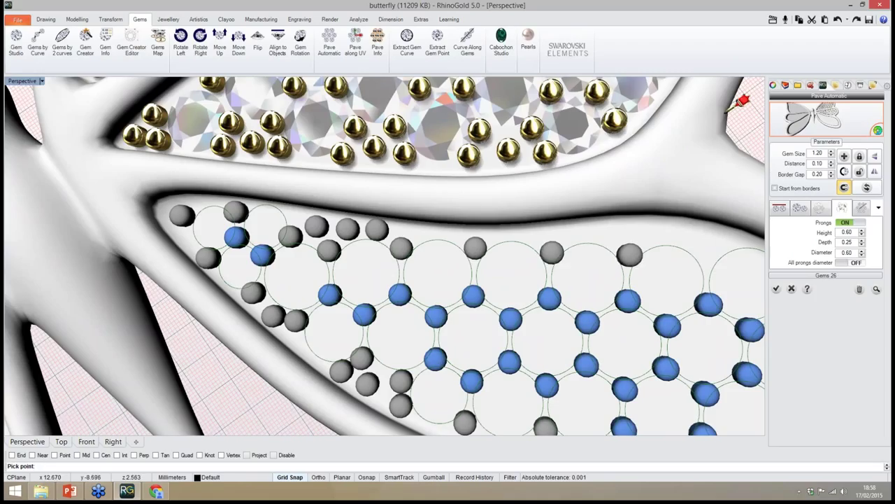
pyautogui.click(629, 254)
pyautogui.click(713, 256)
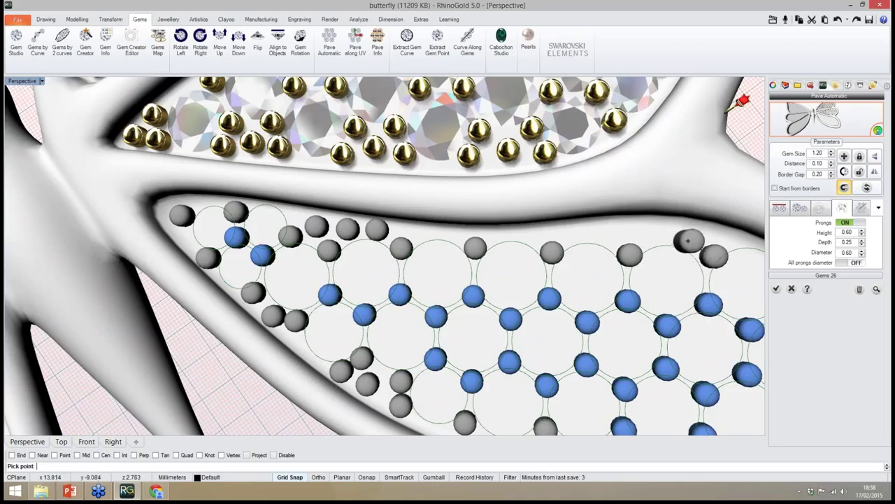
# Add five prongs on the upper border strip above the upper row's gems, working back toward the body
pyautogui.click(691, 235)
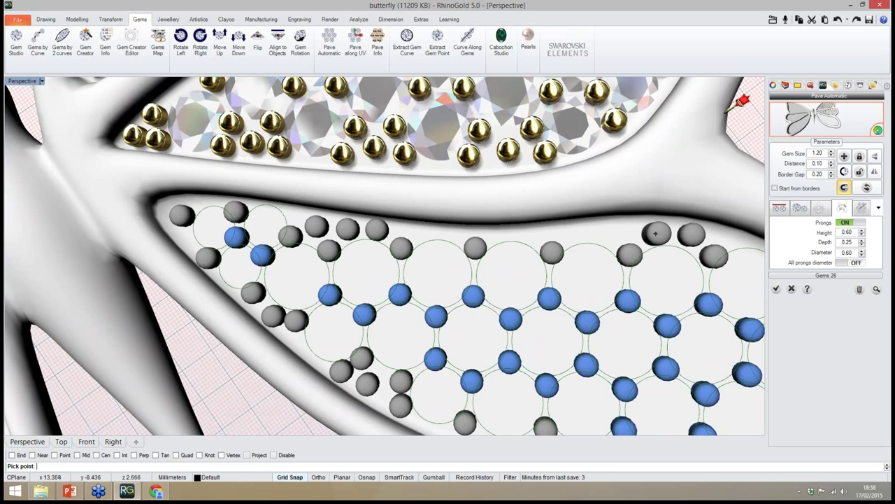
pyautogui.click(655, 232)
pyautogui.click(611, 234)
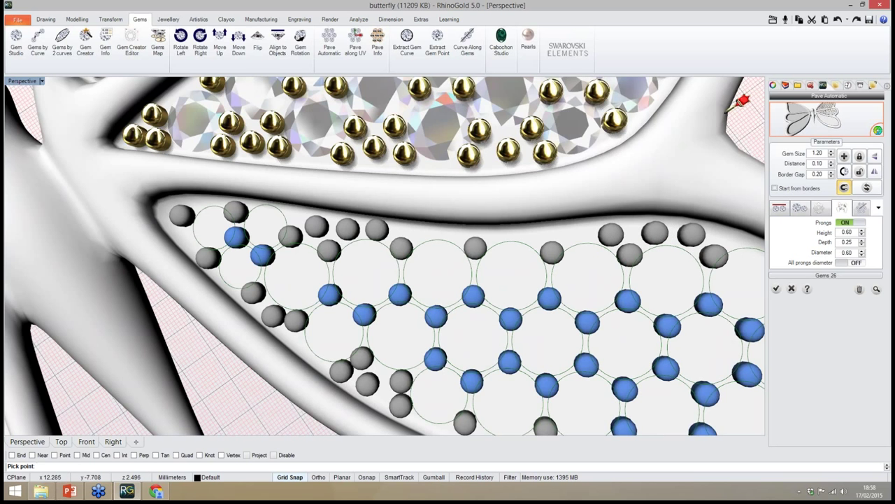
pyautogui.click(578, 232)
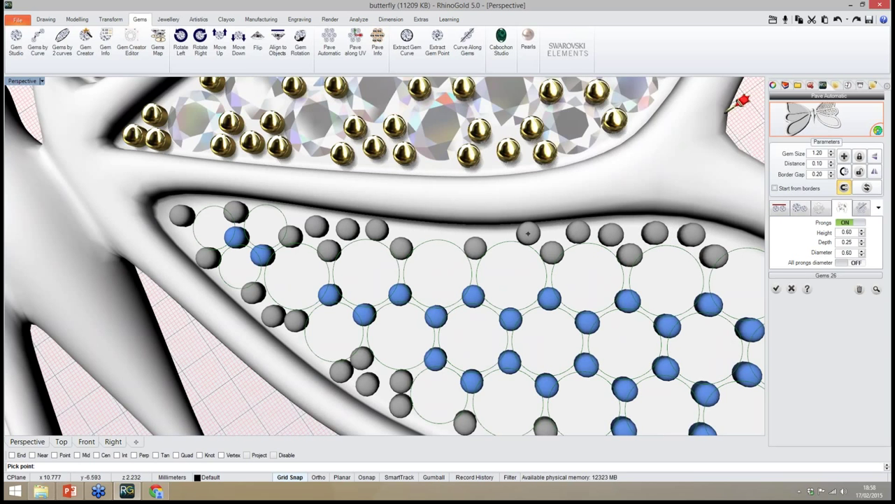
pyautogui.click(528, 234)
# Finish placing prongs and accept the automatic pavé to generate the lower panel's gems and prongs
pyautogui.scroll(-6, 409, 249)
pyautogui.scroll(-6, 407, 251)
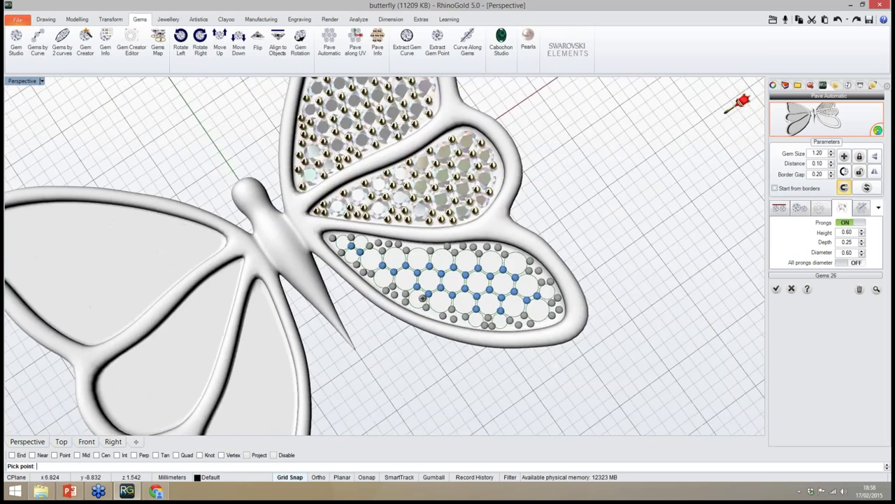
pyautogui.press('Return')
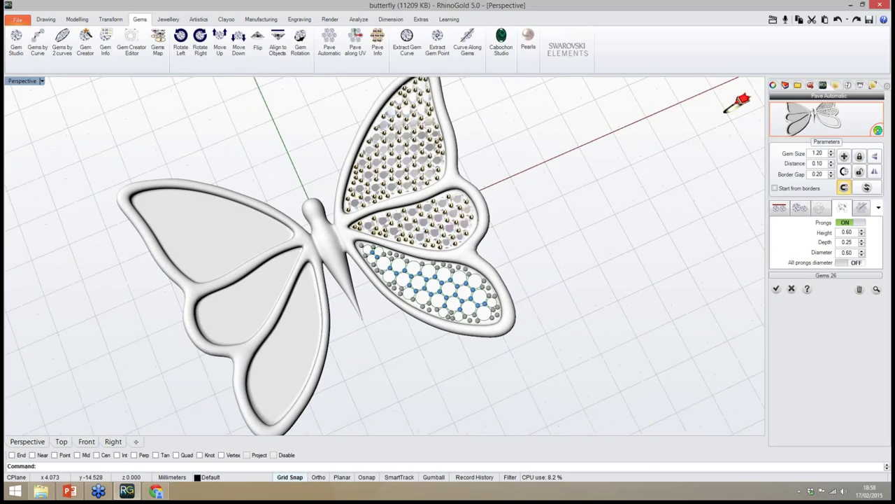
pyautogui.moveTo(413, 280); pyautogui.dragTo(430, 299, button='right')
pyautogui.scroll(6, 417, 287)
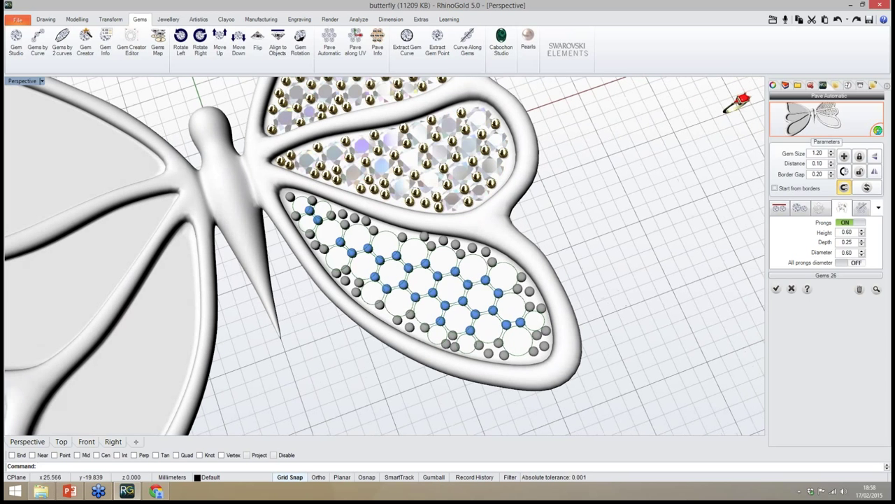
pyautogui.click(777, 289)
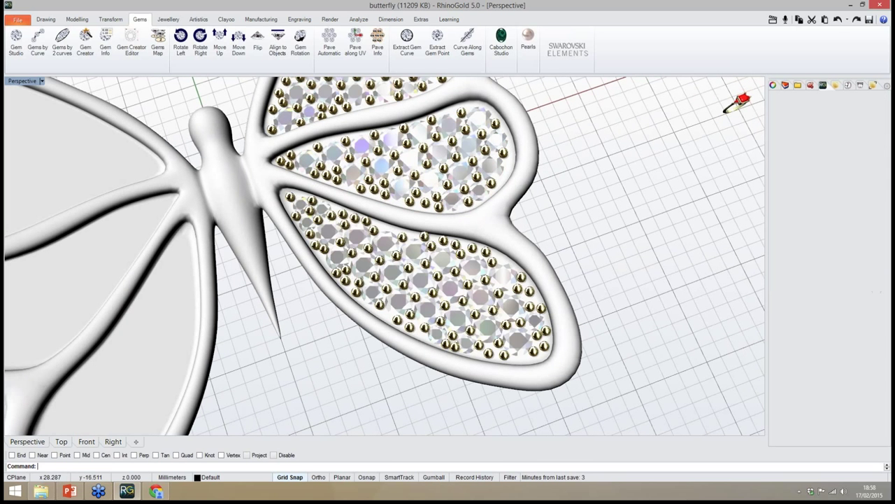
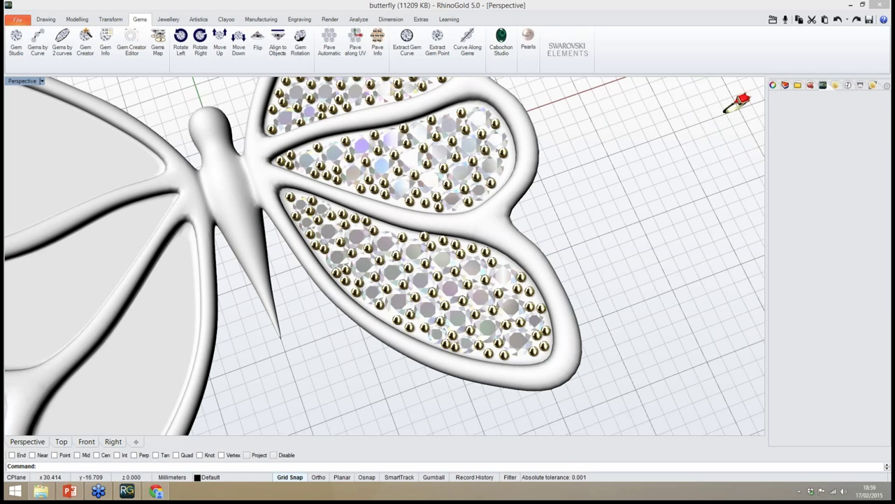
# Examine the butterfly's three paved right wing panels from several angles
pyautogui.moveTo(382, 371); pyautogui.dragTo(307, 334, button='right')
pyautogui.scroll(-6, 381, 332)
pyautogui.scroll(2, 280, 238)
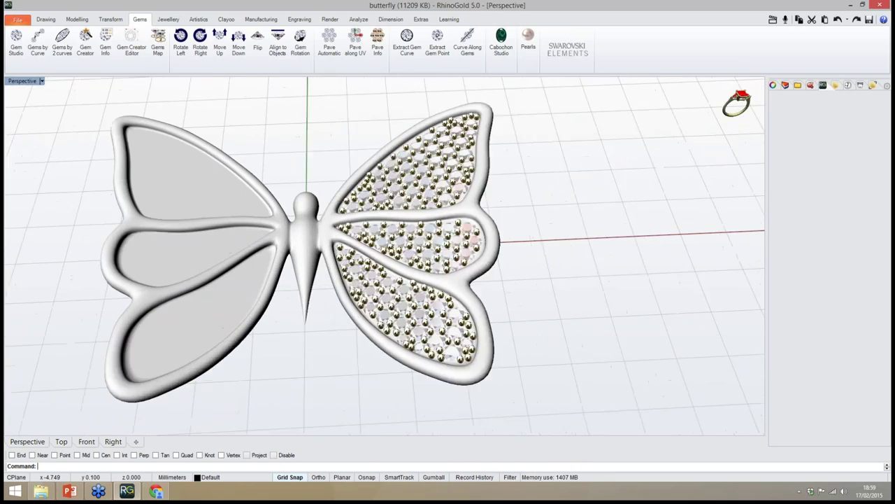
pyautogui.scroll(2, 257, 253)
pyautogui.moveTo(403, 329); pyautogui.dragTo(426, 271, button='right')
pyautogui.scroll(-4, 419, 292)
pyautogui.scroll(3, 415, 275)
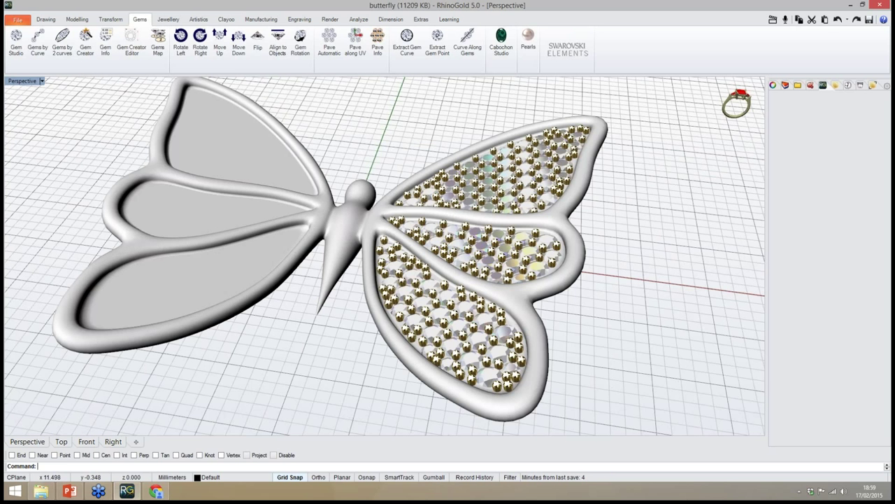
pyautogui.moveTo(483, 314)
pyautogui.mouseDown(button='right')
pyautogui.moveTo(458, 260)
pyautogui.moveTo(483, 234)
pyautogui.moveTo(552, 312)
pyautogui.moveTo(455, 328)
pyautogui.moveTo(497, 308)
pyautogui.mouseUp(button='right')
pyautogui.scroll(-4, 447, 318)
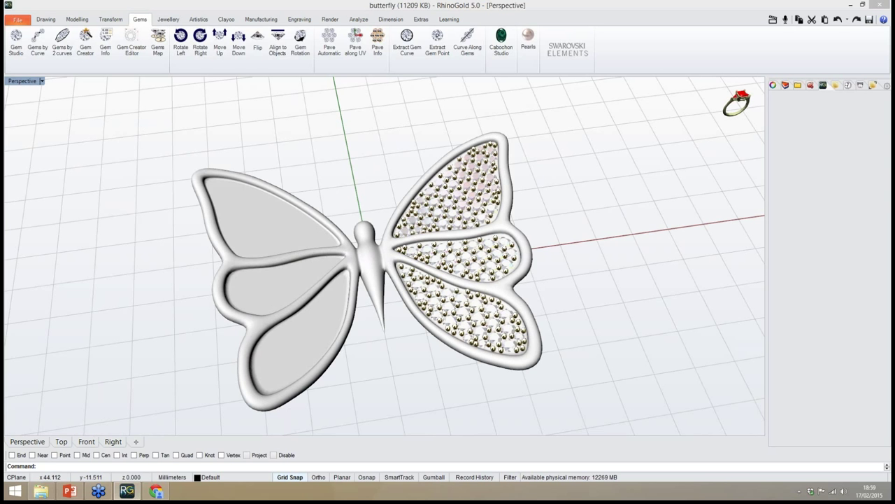
# Apply the Gold 14k Yellow Polish metal material to the butterfly's body and wing frame
pyautogui.click(835, 86)
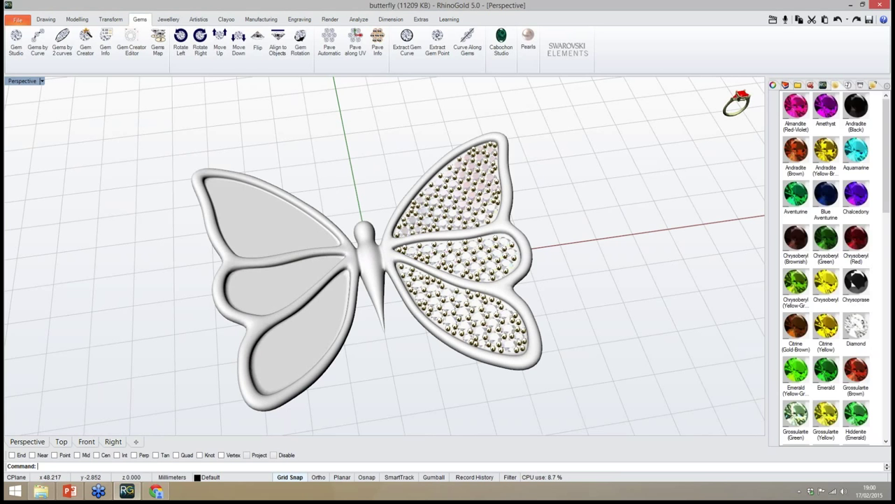
pyautogui.click(775, 142)
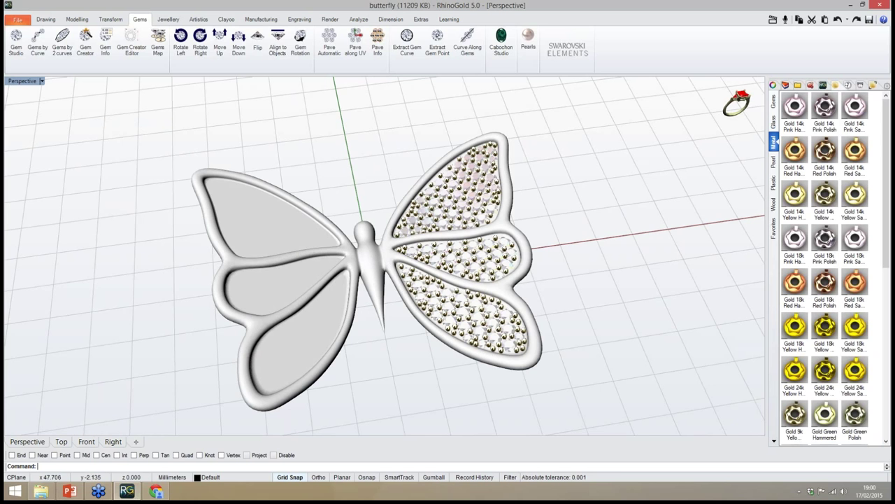
pyautogui.click(825, 195)
pyautogui.moveTo(825, 195); pyautogui.dragTo(529, 350)
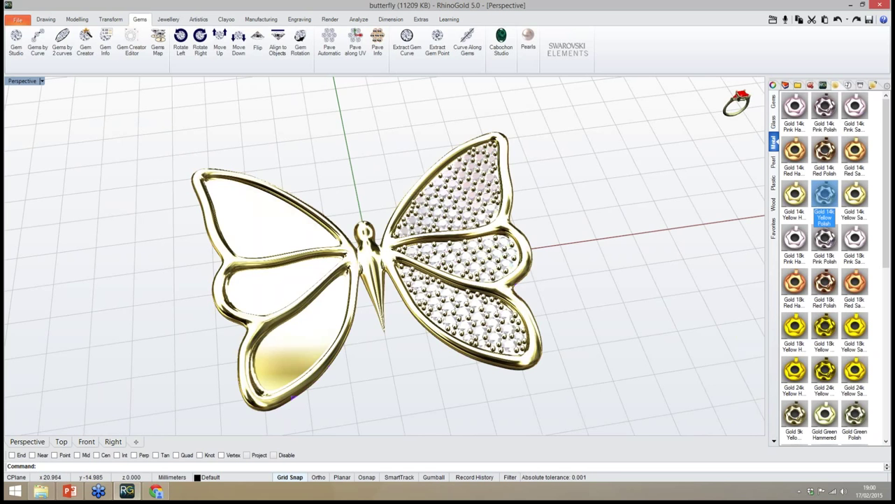
pyautogui.moveTo(570, 355); pyautogui.dragTo(550, 338, button='right')
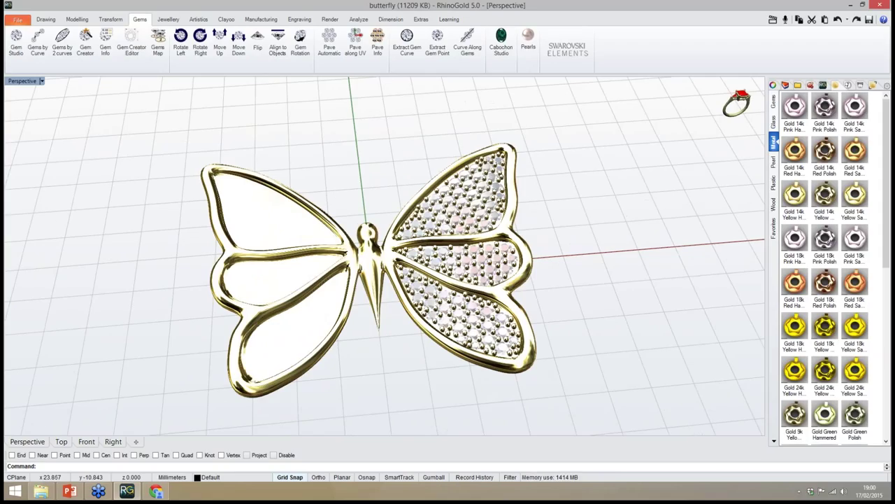
pyautogui.moveTo(525, 345); pyautogui.dragTo(529, 366, button='right')
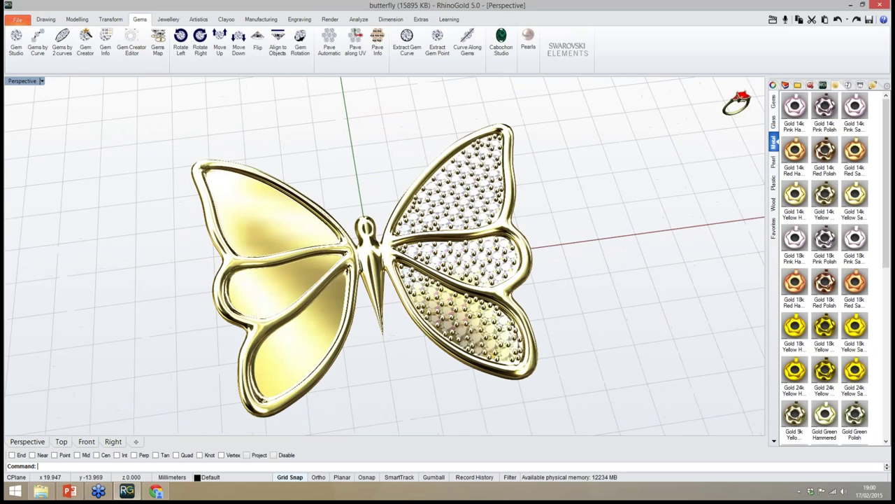
# Select the pavé base surfaces in the right wing's three panels and move them to Layer 01
pyautogui.middleClick(574, 341)
pyautogui.click(586, 319)
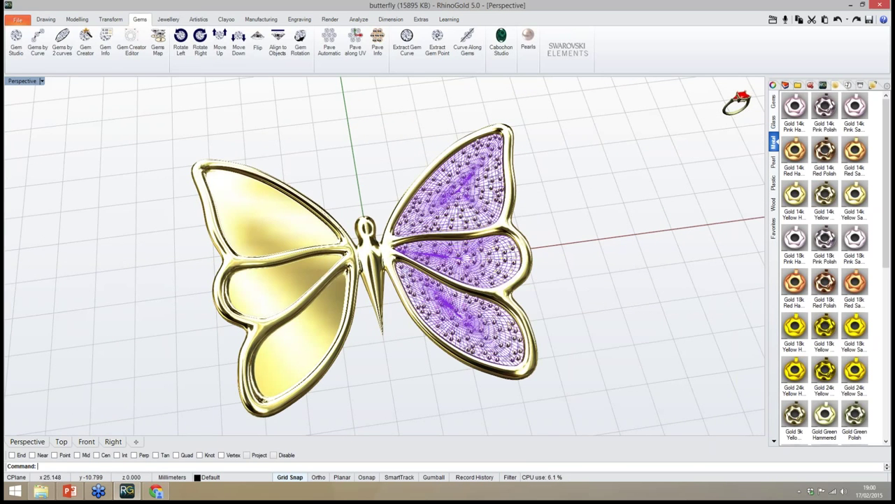
pyautogui.moveTo(586, 318); pyautogui.dragTo(571, 300, button='right')
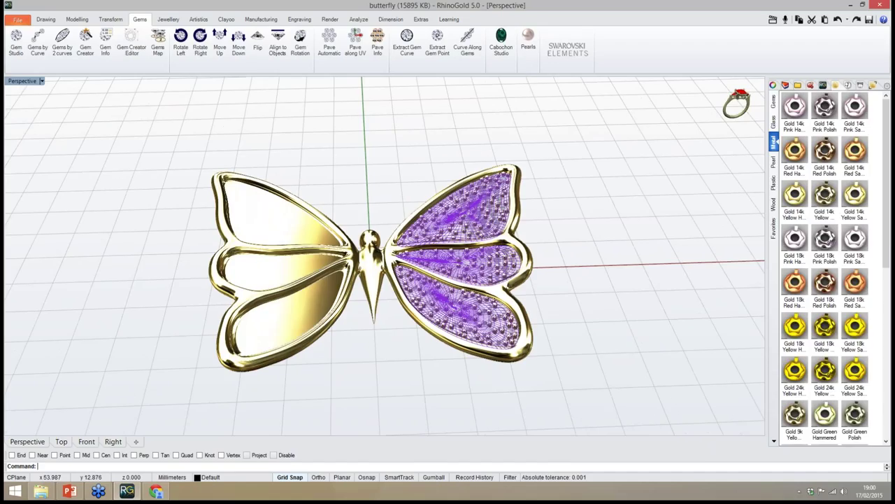
pyautogui.click(785, 86)
pyautogui.rightClick(783, 122)
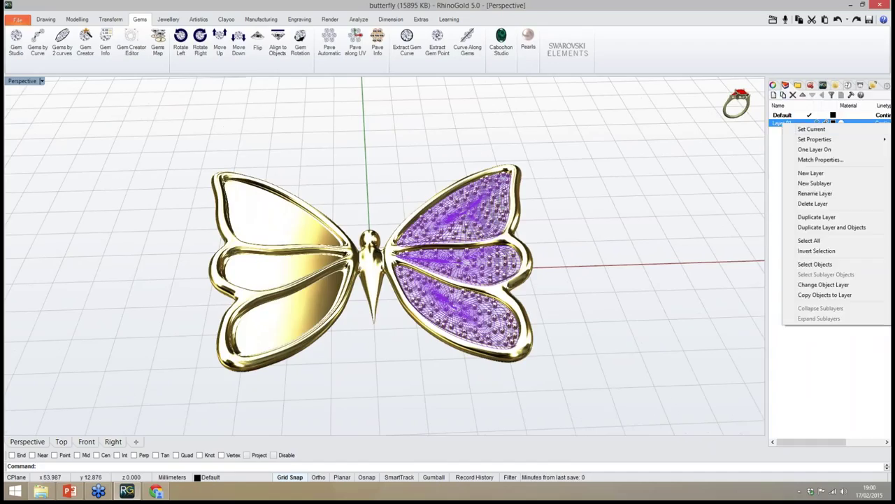
pyautogui.click(824, 285)
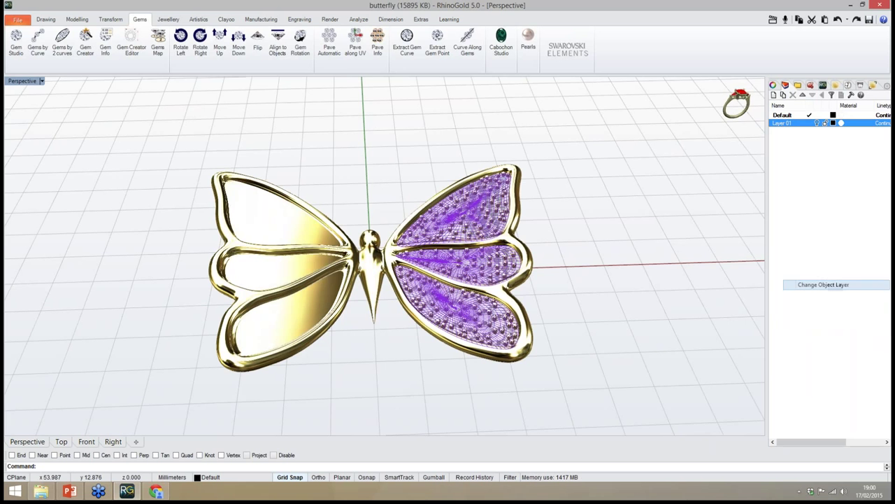
pyautogui.click(582, 303)
pyautogui.moveTo(581, 302); pyautogui.dragTo(596, 343, button='right')
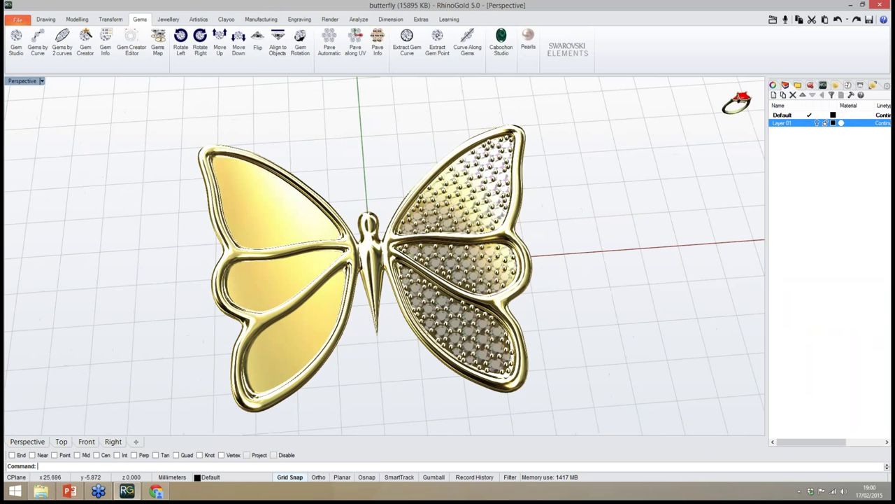
# Select all the gems in the right wing and load them into Cutter Studio
pyautogui.moveTo(586, 292); pyautogui.dragTo(600, 277, button='right')
pyautogui.middleClick(566, 284)
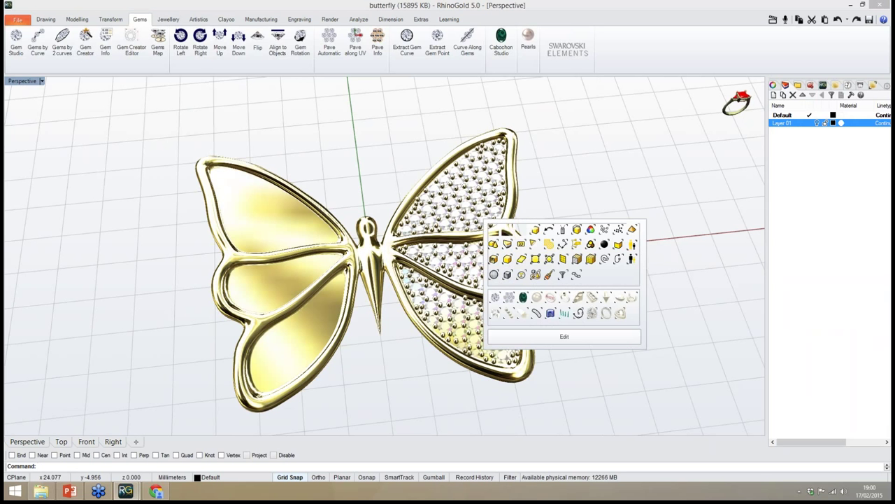
pyautogui.click(494, 297)
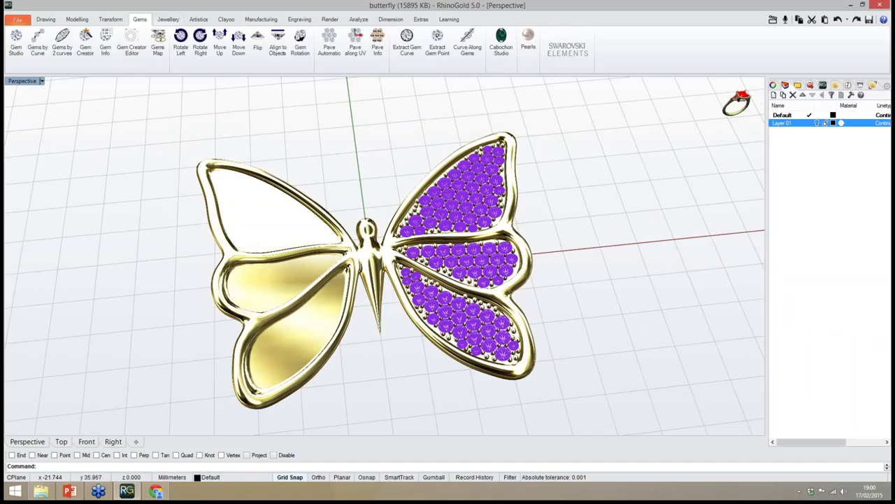
pyautogui.click(167, 19)
pyautogui.click(292, 41)
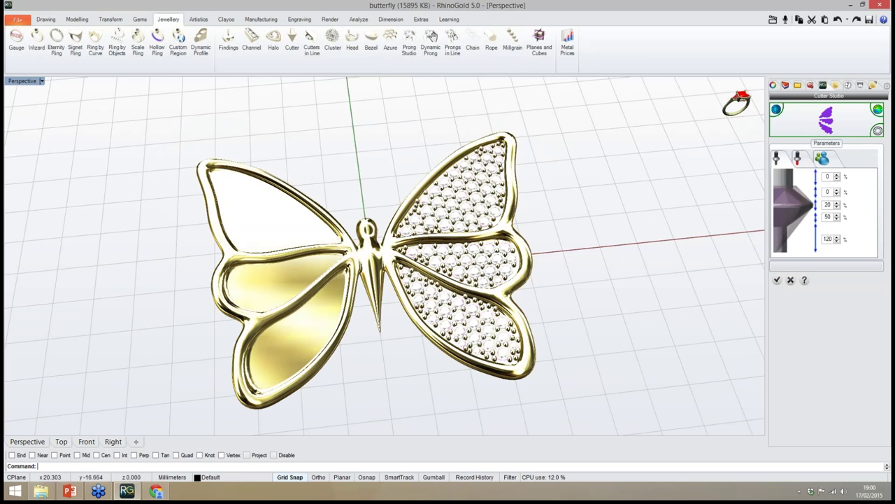
# Inspect the gold butterfly and the gems chosen for cutters, both close up and as a whole
pyautogui.moveTo(518, 385); pyautogui.dragTo(507, 434, button='right')
pyautogui.scroll(6, 477, 267)
pyautogui.scroll(-4, 501, 419)
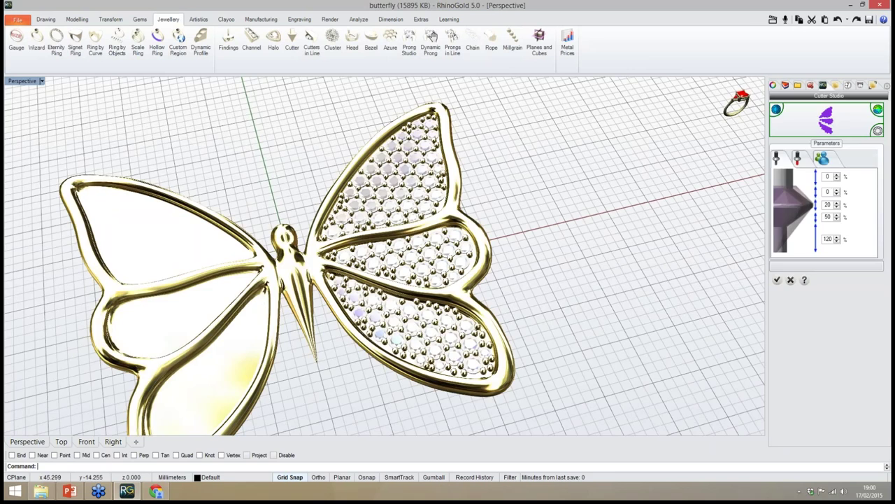
pyautogui.moveTo(574, 244); pyautogui.dragTo(556, 262, button='right')
pyautogui.scroll(-2, 560, 262)
pyautogui.scroll(-2, 535, 297)
pyautogui.moveTo(528, 301); pyautogui.dragTo(514, 280, button='right')
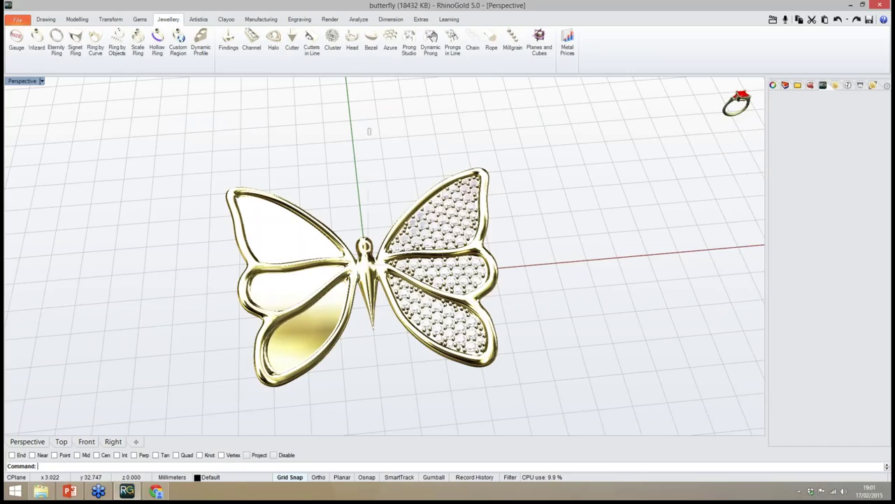
# Mirror the right wing's gems, prongs and cutters onto the left wing with Symmetry Horizontal
pyautogui.moveTo(369, 131); pyautogui.dragTo(499, 370)
pyautogui.moveTo(531, 322); pyautogui.dragTo(546, 341, button='right')
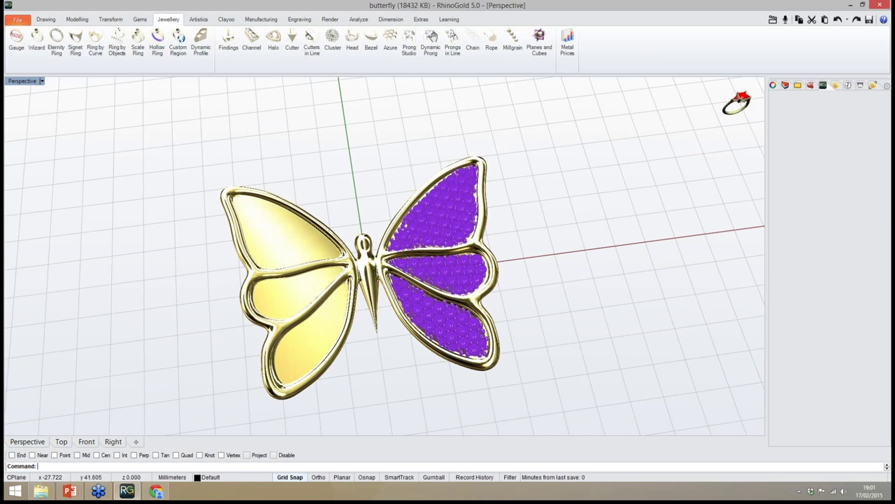
pyautogui.click(111, 19)
pyautogui.click(92, 69)
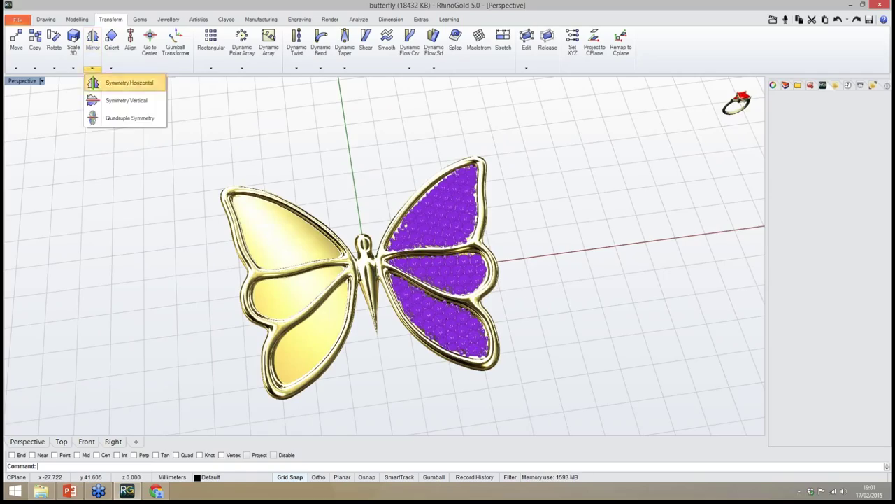
pyautogui.click(128, 82)
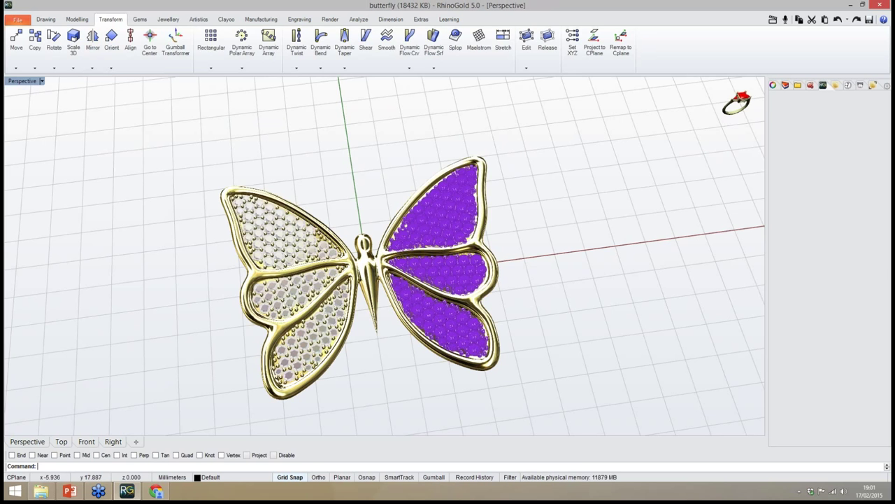
# Inspect the pavé on both wings, as a whole and close up around the butterfly's body
pyautogui.moveTo(341, 366); pyautogui.dragTo(367, 350, button='right')
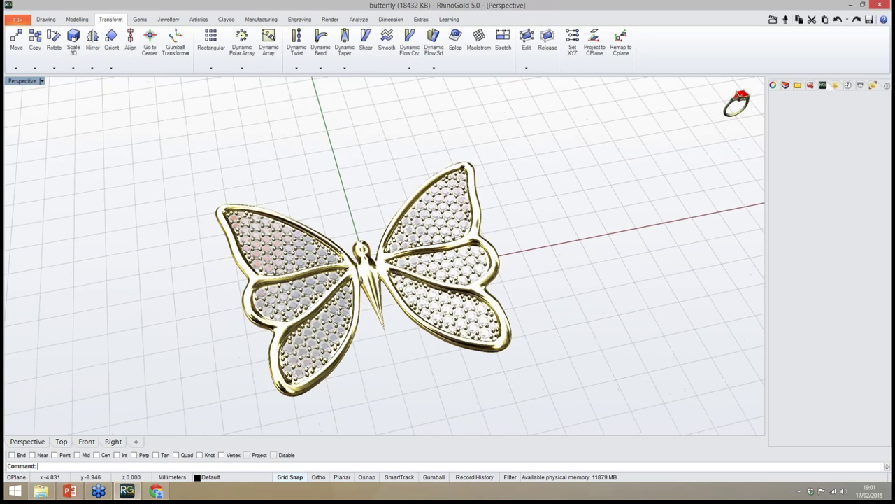
pyautogui.scroll(2, 364, 349)
pyautogui.moveTo(390, 278); pyautogui.dragTo(381, 298, button='right')
pyautogui.scroll(-4, 373, 269)
pyautogui.scroll(3, 399, 280)
pyautogui.scroll(2, 396, 280)
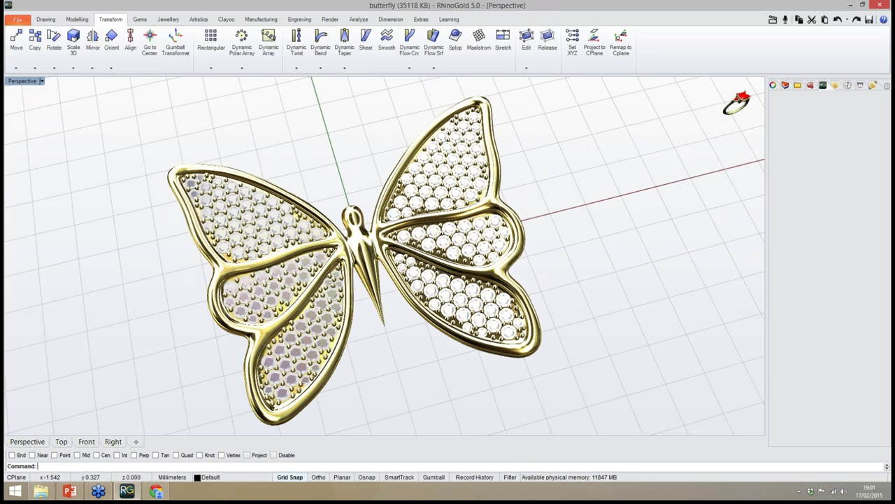
pyautogui.moveTo(302, 262)
pyautogui.mouseDown(button='right')
pyautogui.moveTo(312, 254)
pyautogui.moveTo(302, 248)
pyautogui.mouseUp(button='right')
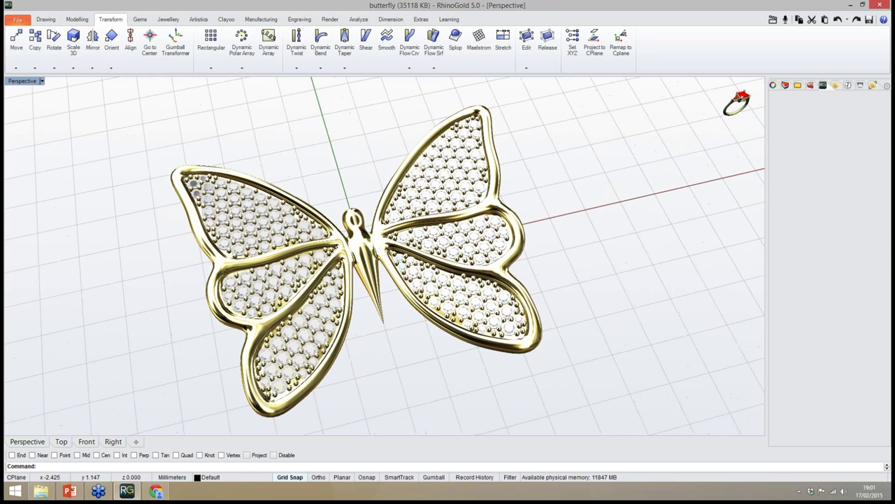
pyautogui.click(77, 20)
pyautogui.click(506, 68)
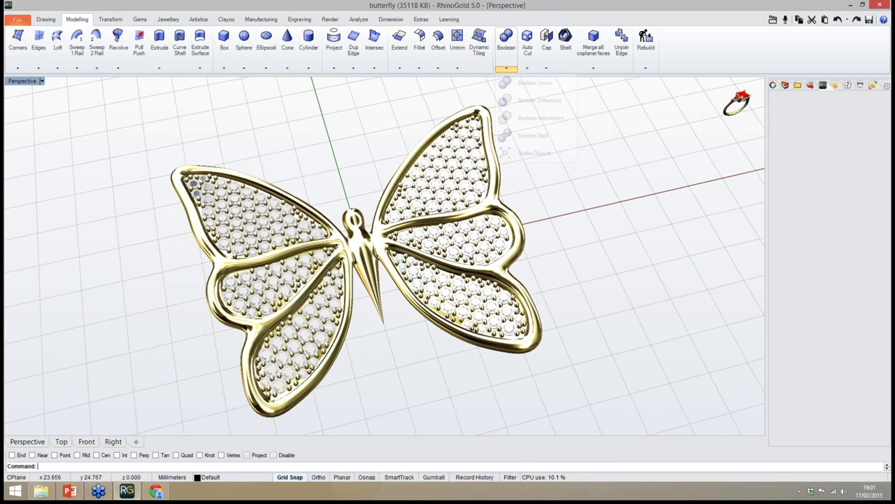
pyautogui.click(507, 68)
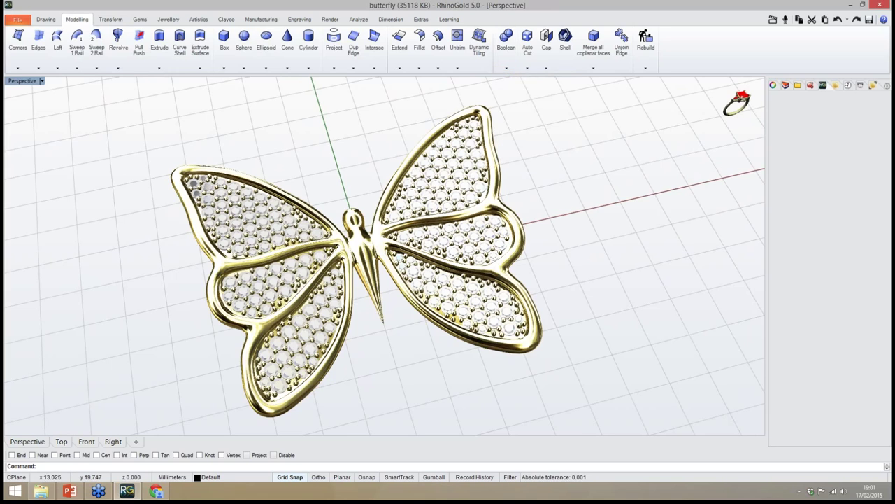
pyautogui.scroll(5, 350, 224)
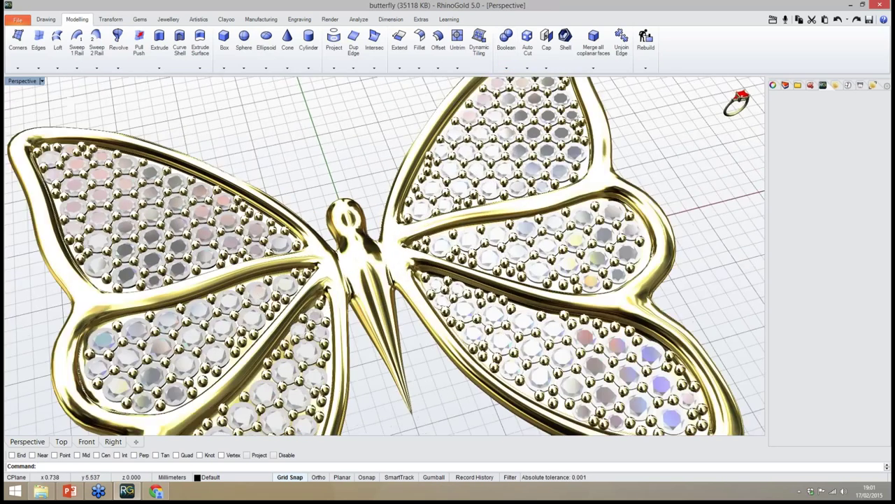
pyautogui.scroll(3, 371, 237)
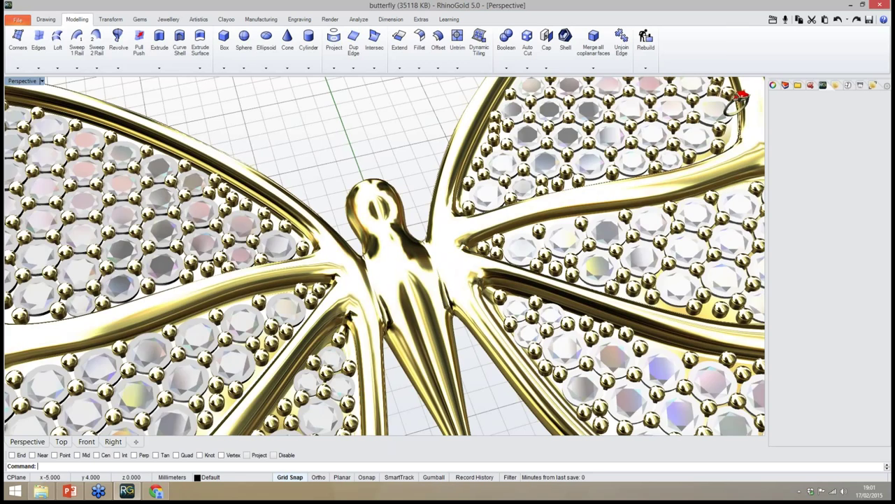
# Select the butterfly's gold body and frame to check which parts belong together, and clear the selection
pyautogui.click(245, 224)
pyautogui.click(334, 133)
pyautogui.click(362, 224)
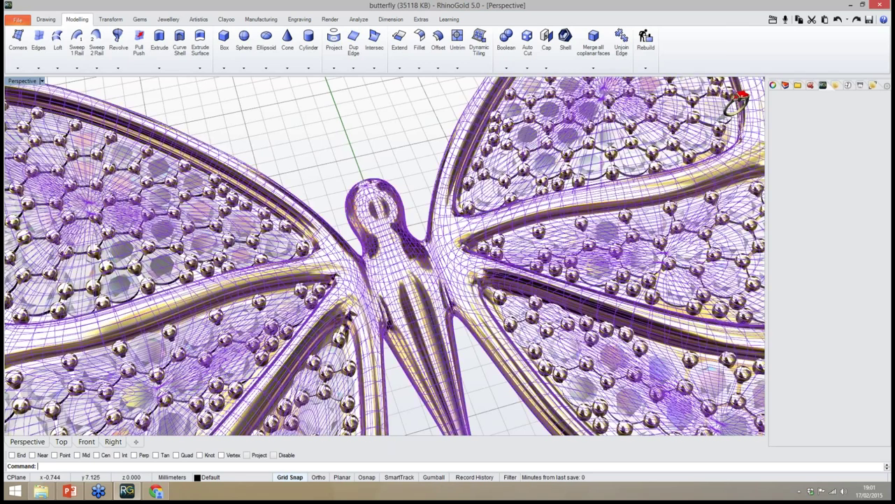
pyautogui.scroll(-10, 362, 224)
pyautogui.moveTo(362, 224)
pyautogui.mouseDown(button='right')
pyautogui.moveTo(361, 242)
pyautogui.moveTo(350, 231)
pyautogui.mouseUp(button='right')
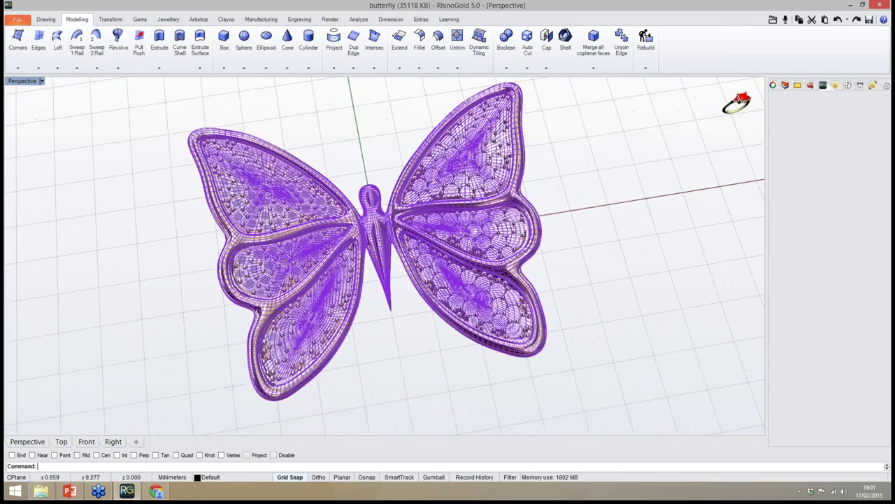
pyautogui.click(361, 133)
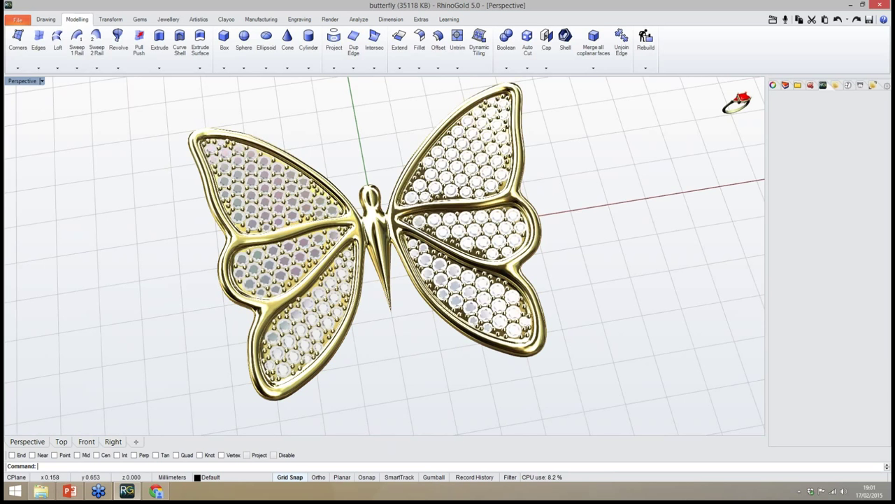
pyautogui.moveTo(358, 270); pyautogui.dragTo(376, 258, button='right')
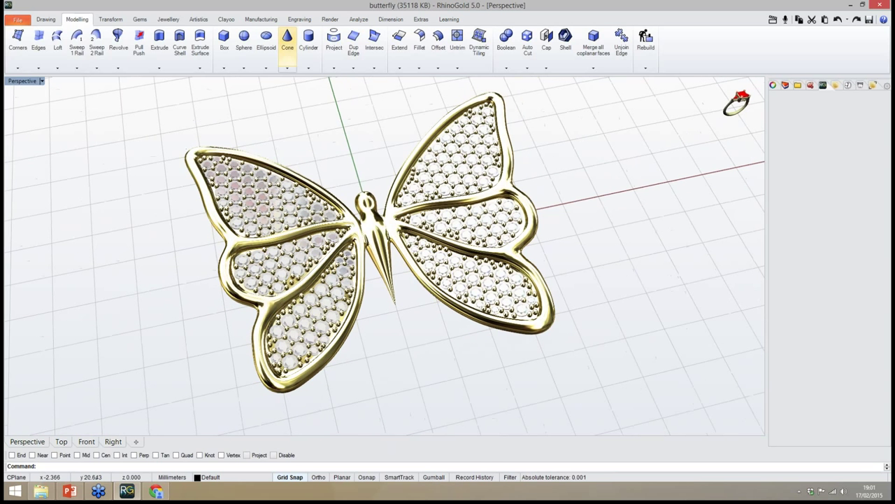
pyautogui.click(261, 20)
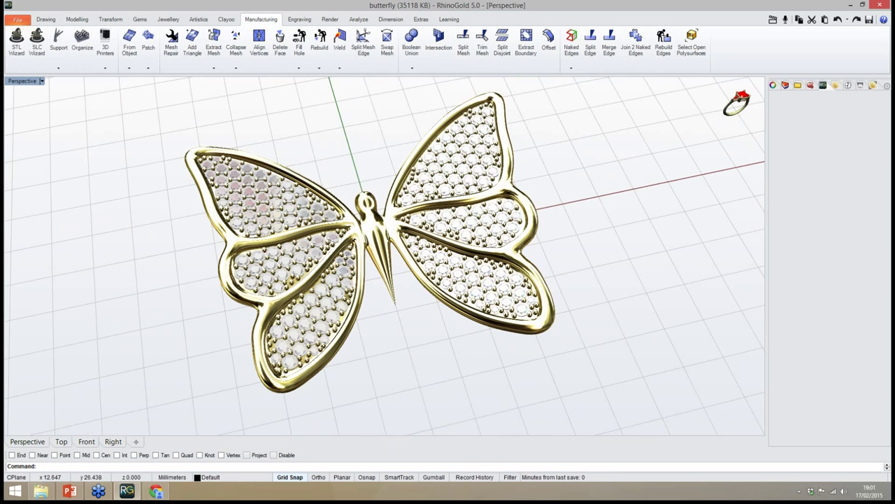
pyautogui.click(412, 68)
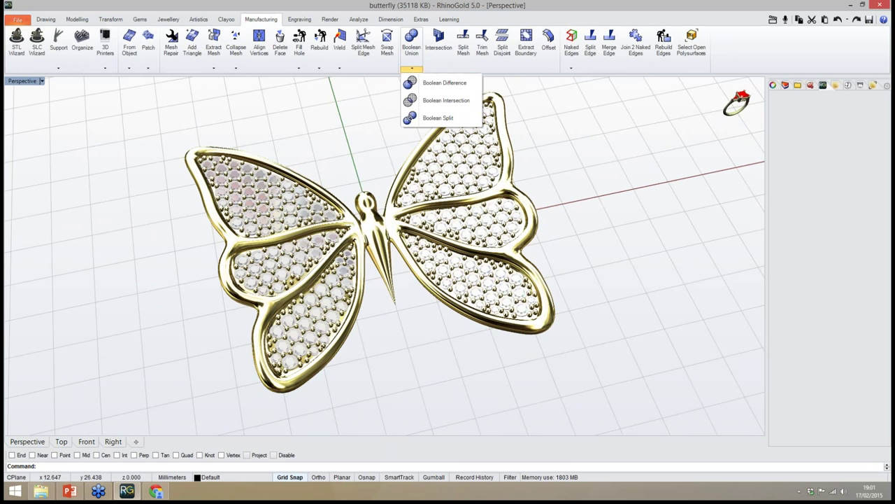
pyautogui.click(412, 68)
pyautogui.moveTo(384, 161)
pyautogui.mouseDown(button='right')
pyautogui.moveTo(357, 173)
pyautogui.moveTo(383, 168)
pyautogui.mouseUp(button='right')
pyautogui.scroll(-2, 392, 168)
pyautogui.scroll(4, 403, 144)
pyautogui.scroll(-2, 372, 164)
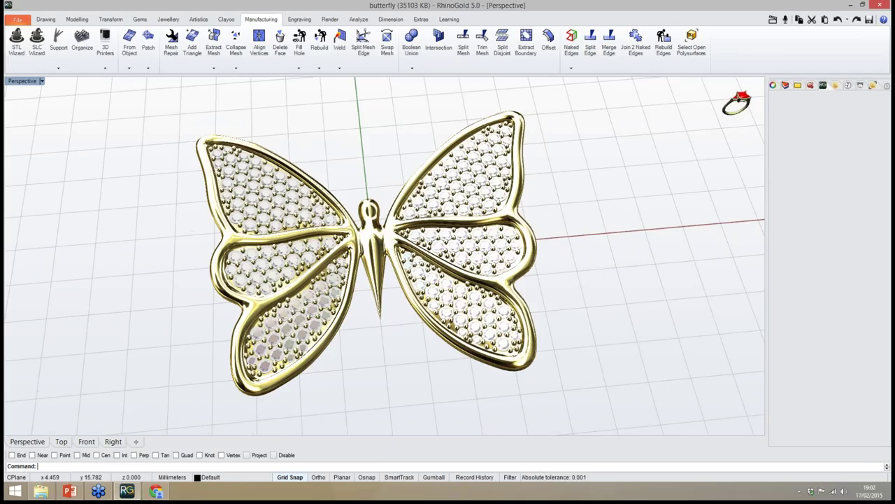
# Subtract all the gem cutters from the gold butterfly with the mesh Boolean Difference
pyautogui.click(412, 68)
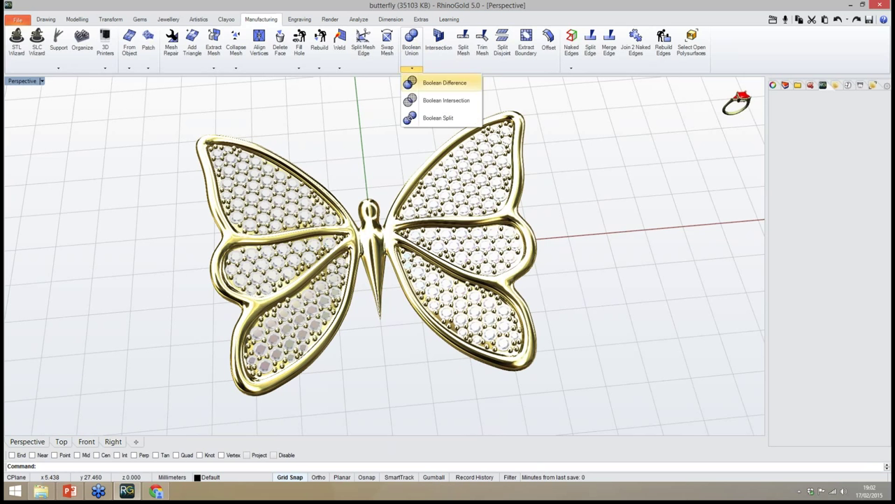
pyautogui.click(444, 82)
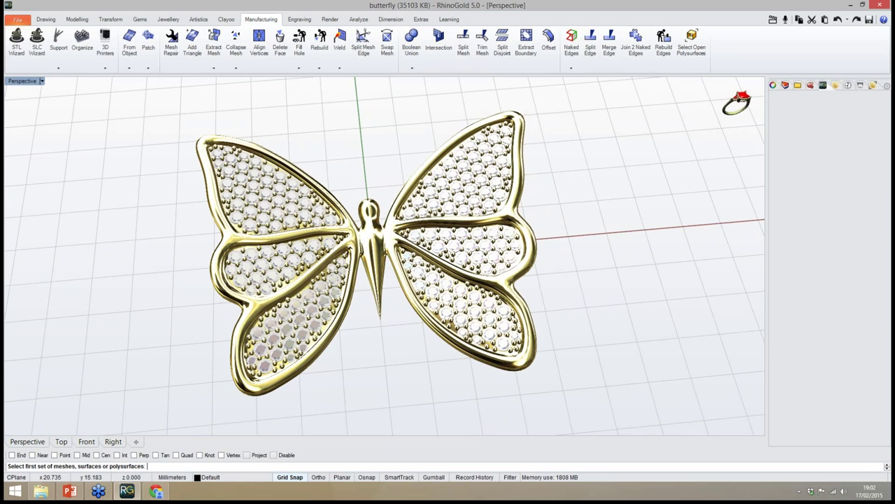
pyautogui.click(520, 127)
pyautogui.press('Return')
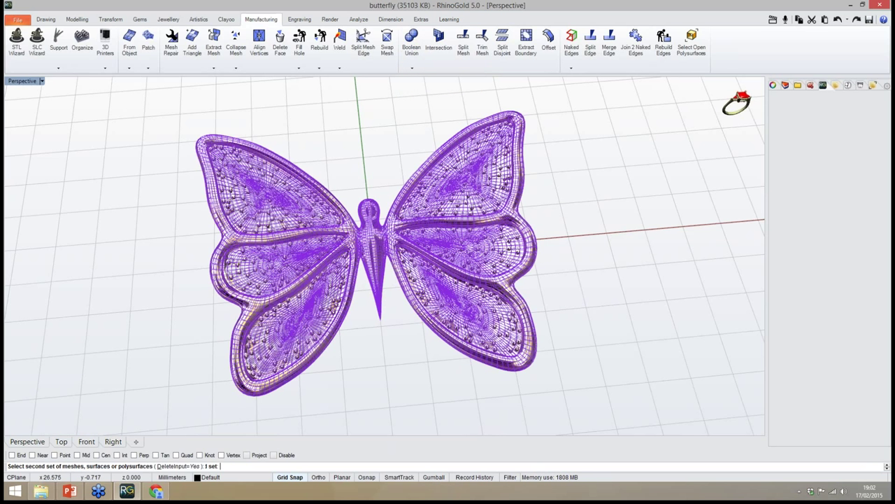
pyautogui.moveTo(532, 315); pyautogui.dragTo(513, 201, button='right')
pyautogui.click(471, 270)
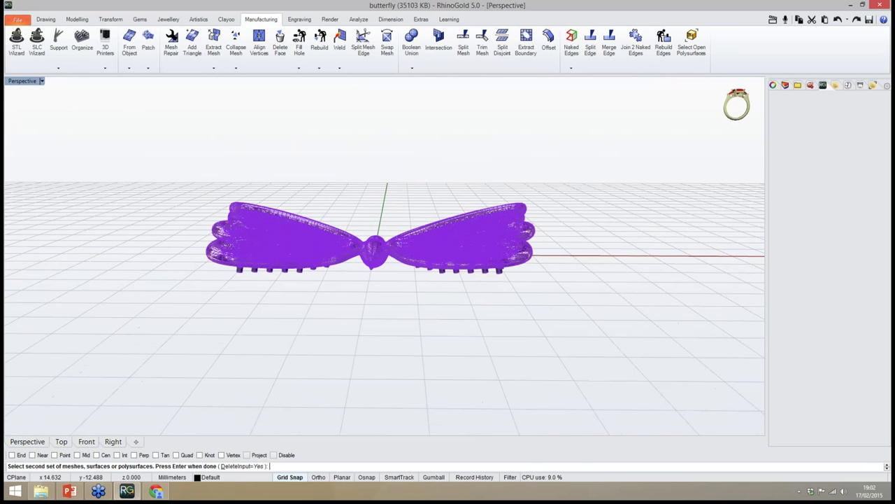
pyautogui.moveTo(534, 316); pyautogui.dragTo(549, 400, button='right')
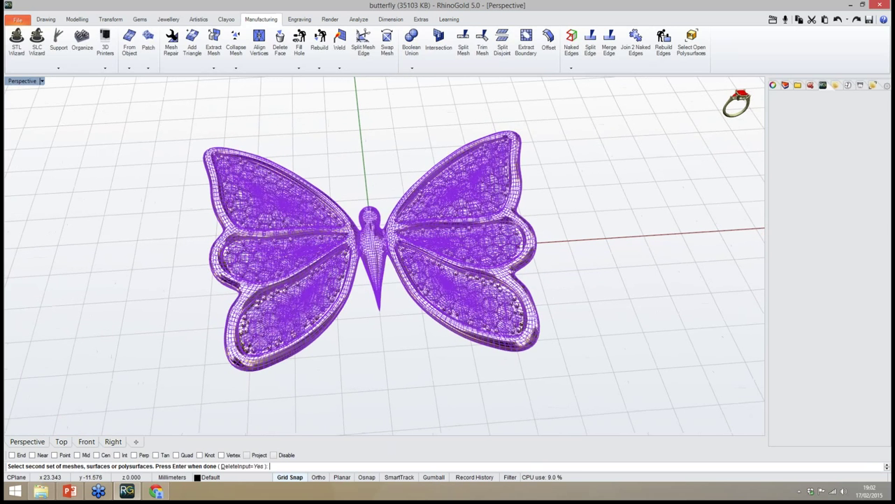
pyautogui.press('Return')
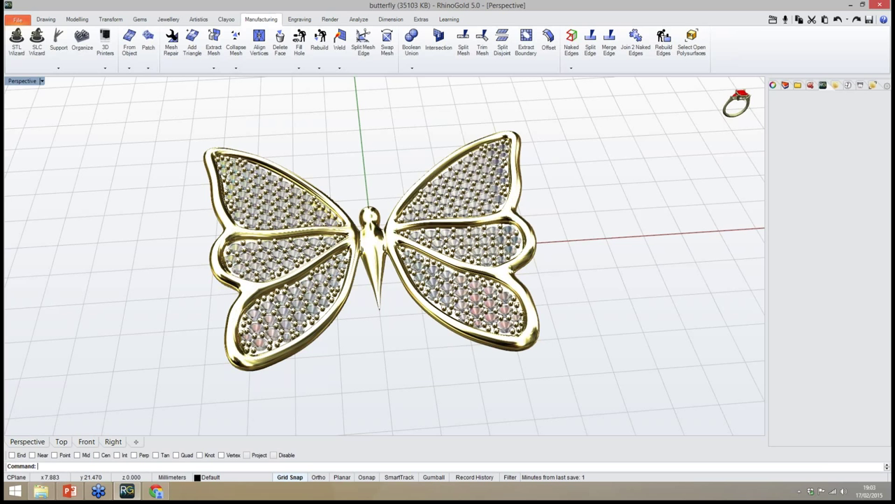
# Select and hide all the gems, and examine the seats cut into both wings
pyautogui.moveTo(450, 403); pyautogui.dragTo(428, 363, button='right')
pyautogui.middleClick(423, 364)
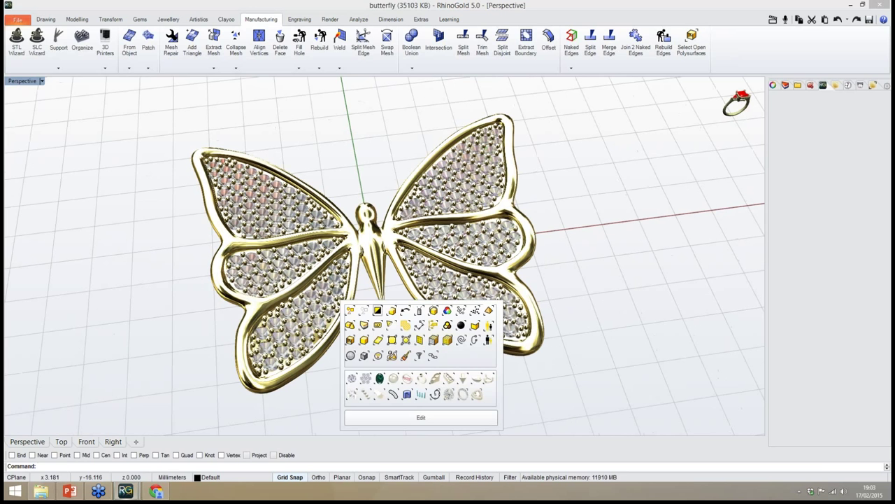
pyautogui.click(352, 377)
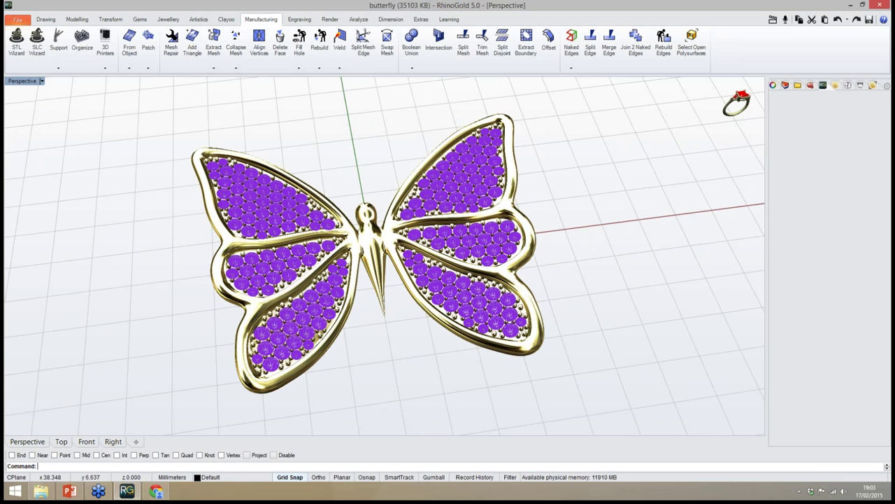
pyautogui.click(690, 91)
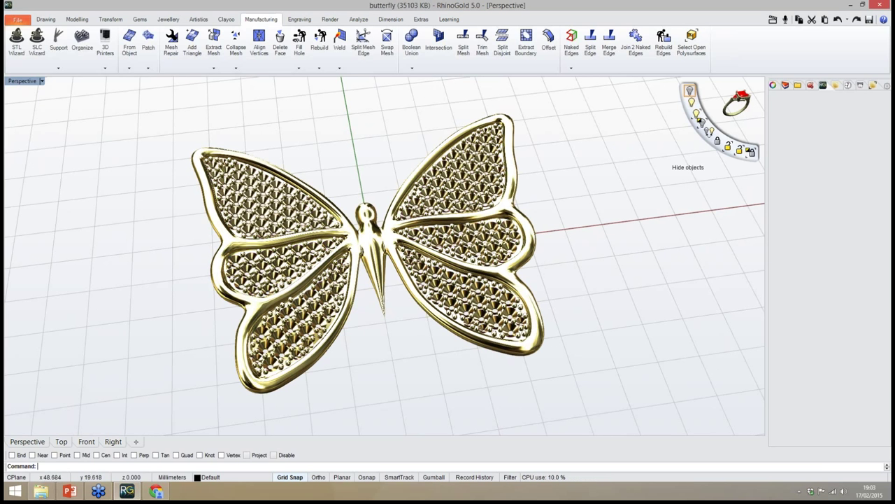
pyautogui.moveTo(538, 241); pyautogui.dragTo(507, 238, button='right')
pyautogui.scroll(8, 497, 270)
pyautogui.scroll(-6, 455, 250)
pyautogui.scroll(-2, 458, 196)
pyautogui.moveTo(434, 238); pyautogui.dragTo(343, 280, button='right')
pyautogui.moveTo(221, 253); pyautogui.dragTo(262, 272, button='right')
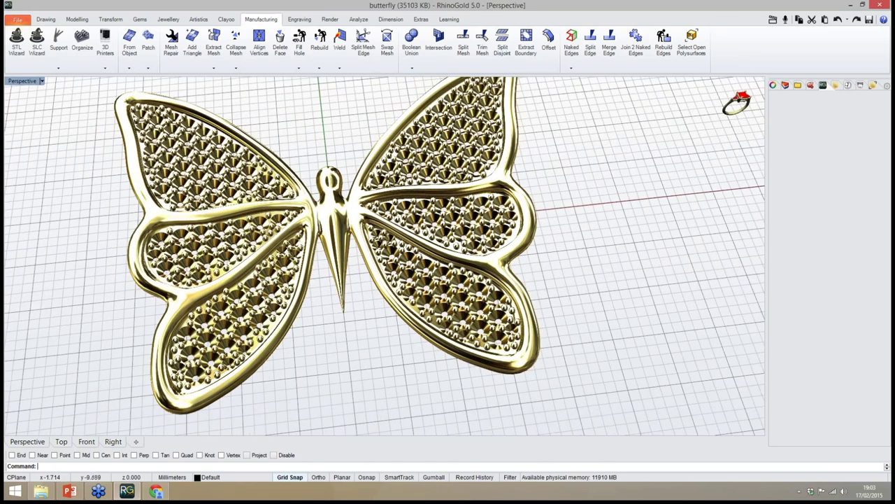
# Show the hidden gems in both wings again
pyautogui.click(692, 103)
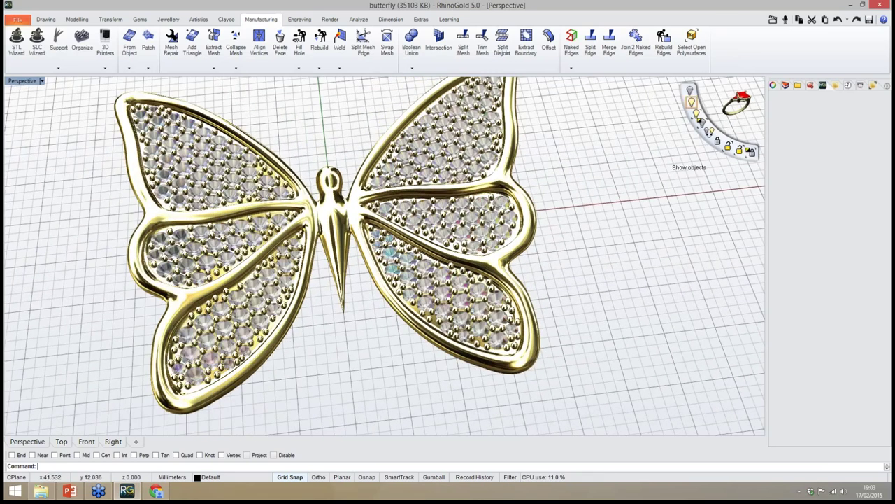
pyautogui.moveTo(540, 284); pyautogui.dragTo(528, 277, button='right')
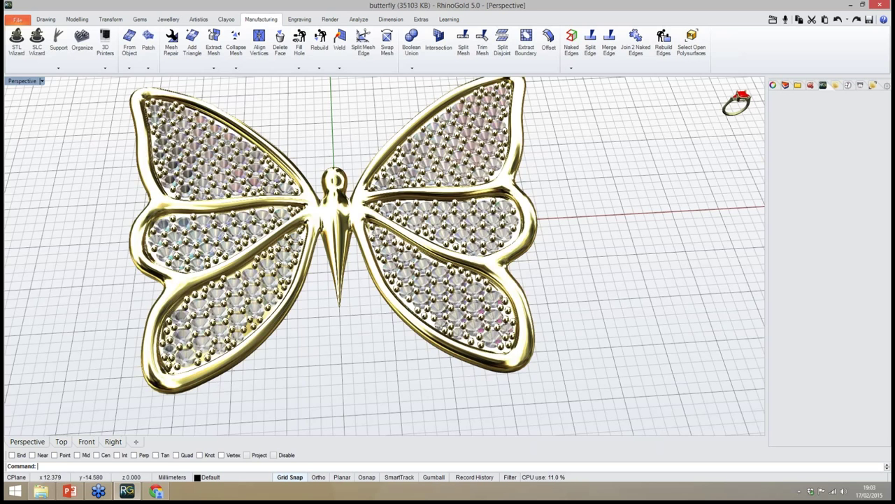
pyautogui.scroll(-4, 448, 357)
pyautogui.moveTo(448, 353); pyautogui.dragTo(489, 350, button='right')
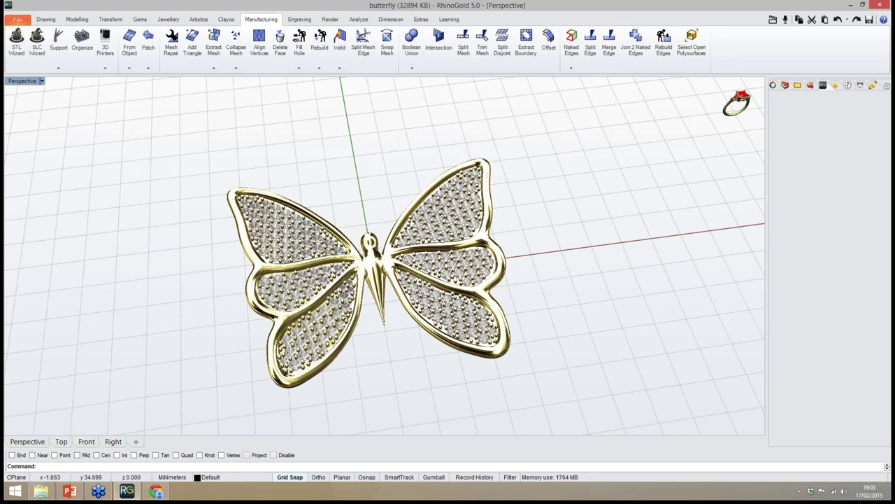
# Insert the Bail 1 finding from the Findings library
pyautogui.click(168, 19)
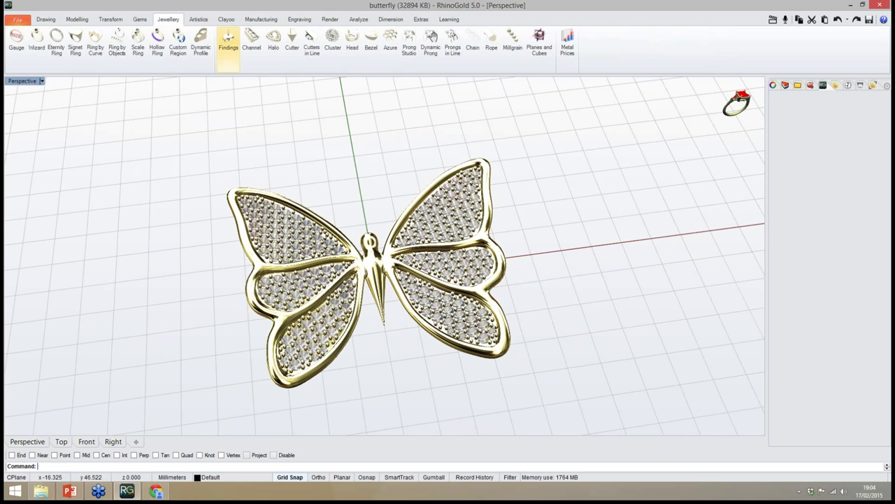
pyautogui.click(228, 41)
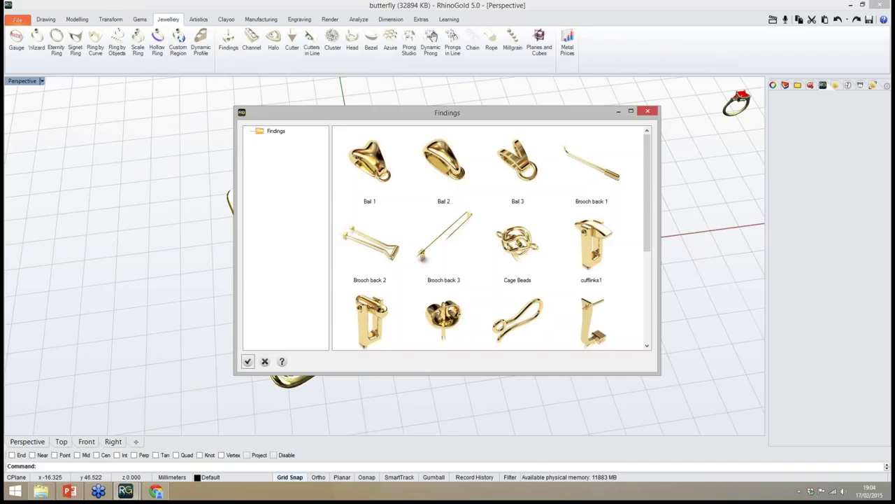
pyautogui.moveTo(647, 190); pyautogui.dragTo(647, 193)
pyautogui.doubleClick(370, 158)
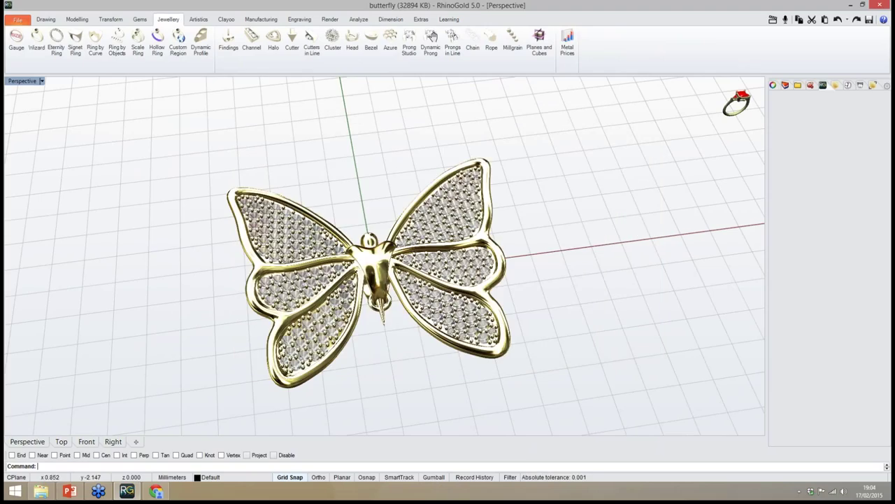
# Turn on the Gumball and move the bail away from the butterfly's body to just beyond its head
pyautogui.click(378, 275)
pyautogui.moveTo(379, 318); pyautogui.dragTo(405, 315, button='right')
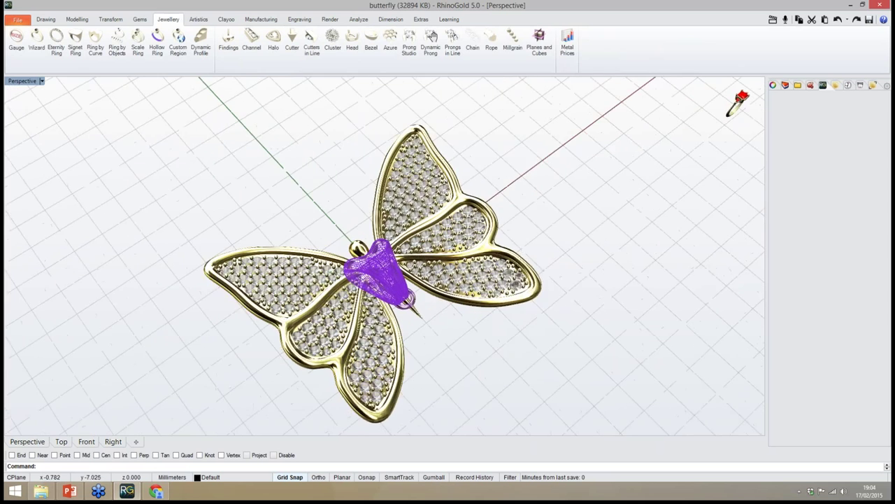
pyautogui.scroll(4, 406, 311)
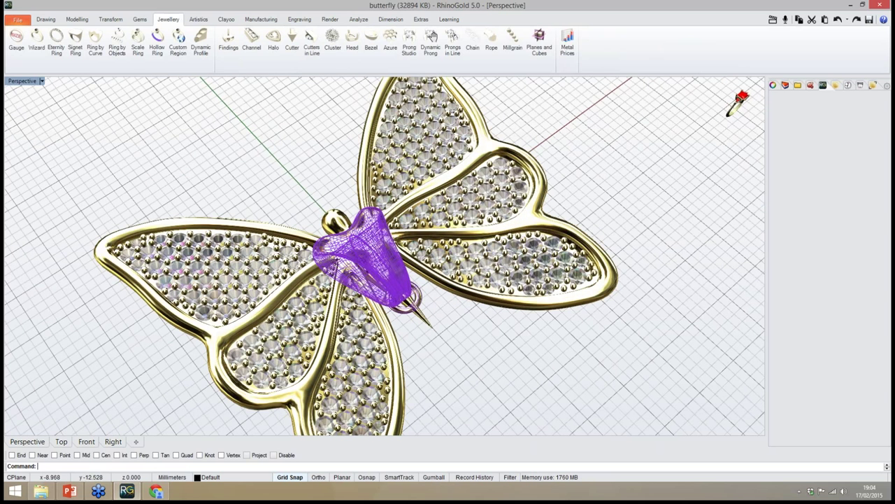
pyautogui.click(434, 477)
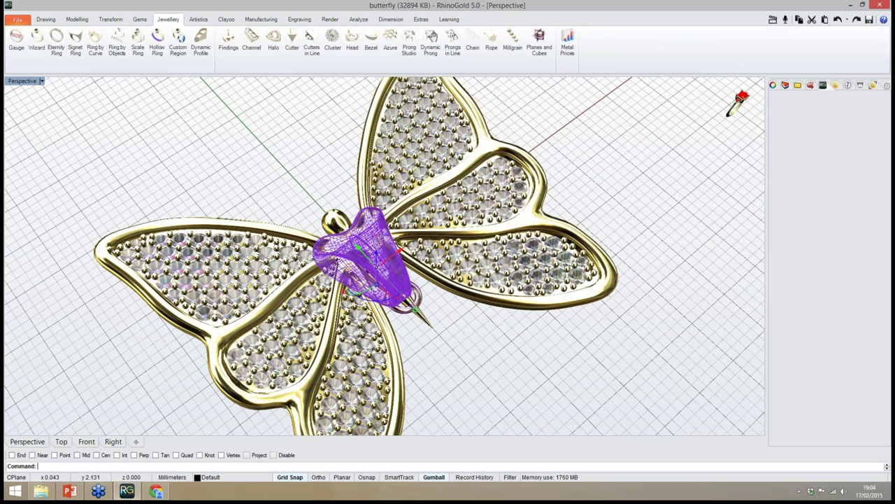
pyautogui.moveTo(356, 245); pyautogui.dragTo(277, 159)
pyautogui.moveTo(235, 200); pyautogui.dragTo(262, 207, button='right')
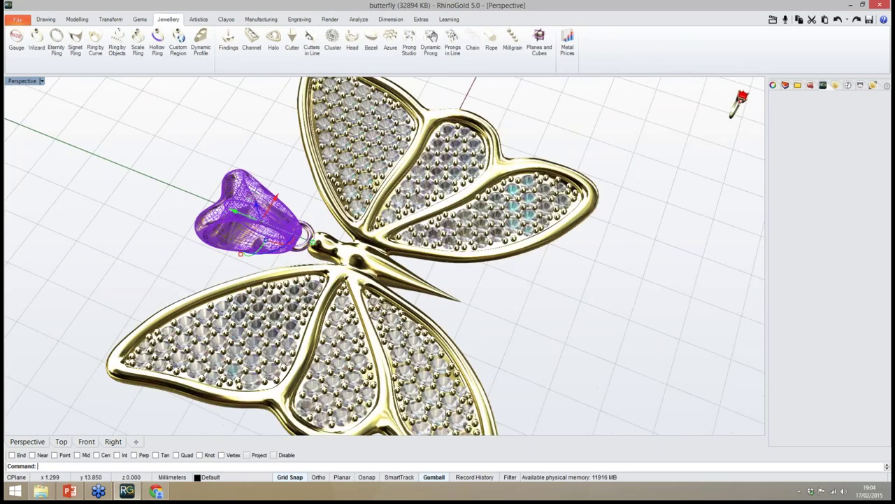
# Scale the bail down uniformly and shift it so its small ring meets the butterfly's head
pyautogui.scroll(4, 269, 210)
pyautogui.keyDown('shift'); pyautogui.moveTo(229, 275); pyautogui.dragTo(238, 260); pyautogui.keyUp('shift')
pyautogui.moveTo(232, 216); pyautogui.dragTo(244, 221)
pyautogui.moveTo(249, 227); pyautogui.dragTo(318, 255, button='right')
pyautogui.moveTo(232, 270); pyautogui.dragTo(246, 270)
pyautogui.click(175, 285)
pyautogui.moveTo(173, 287); pyautogui.dragTo(105, 245, button='right')
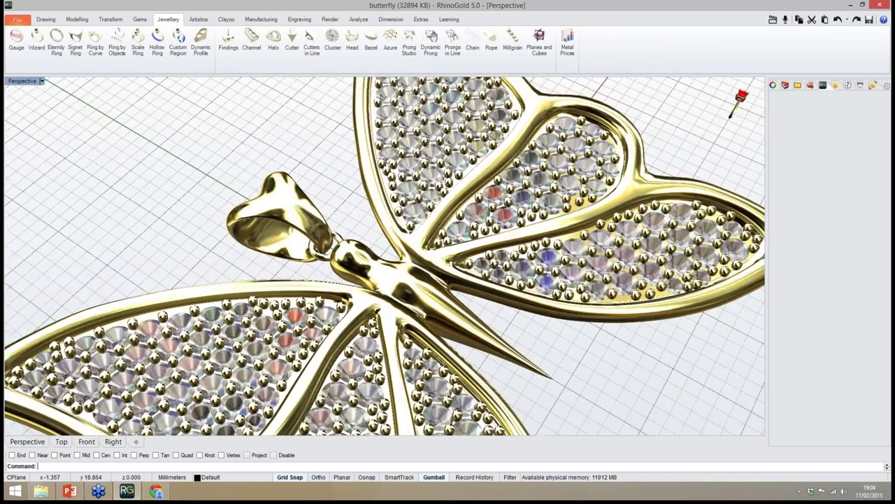
# Examine the whole pendant with its bail from several angles and distances
pyautogui.moveTo(262, 217); pyautogui.dragTo(168, 279, button='right')
pyautogui.scroll(-5, 255, 224)
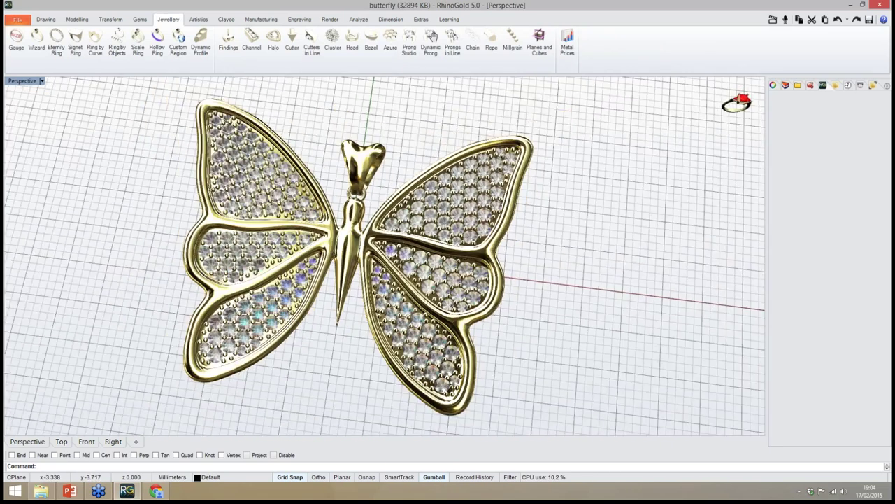
pyautogui.moveTo(332, 317); pyautogui.dragTo(301, 260, button='right')
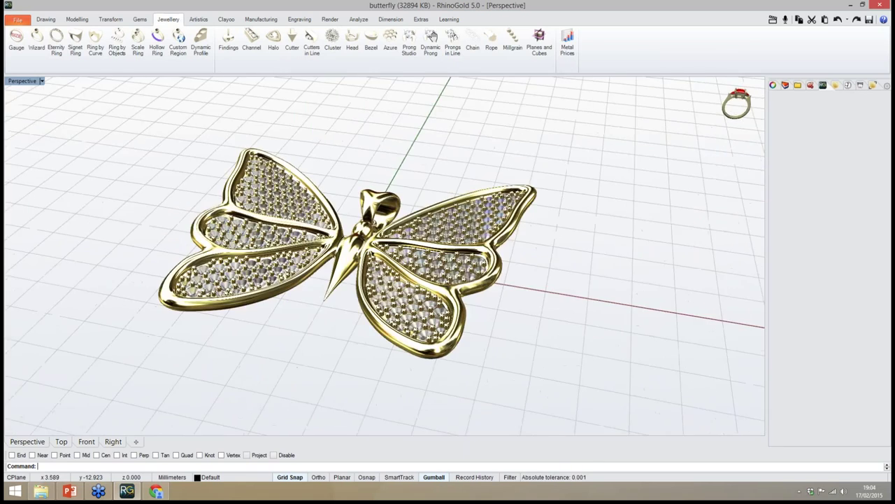
pyautogui.scroll(2, 367, 252)
pyautogui.moveTo(367, 280); pyautogui.dragTo(327, 369, button='right')
pyautogui.scroll(-2, 366, 358)
pyautogui.scroll(2, 363, 354)
pyautogui.scroll(-4, 329, 347)
pyautogui.scroll(2, 359, 357)
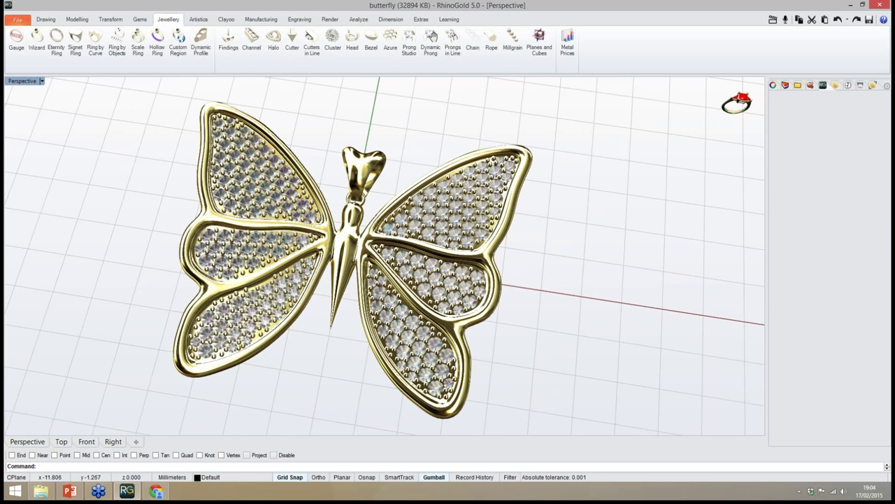
pyautogui.moveTo(310, 375); pyautogui.dragTo(355, 335, button='right')
pyautogui.scroll(-2, 311, 365)
pyautogui.scroll(-4, 343, 314)
pyautogui.scroll(4, 355, 342)
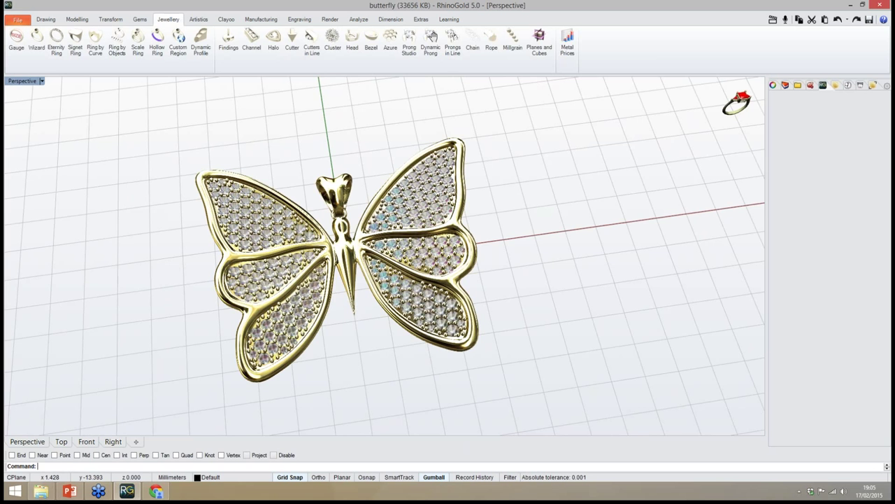
pyautogui.moveTo(368, 343); pyautogui.dragTo(339, 350, button='right')
# Open Render Studio to access the render material library for the pendant
pyautogui.click(330, 20)
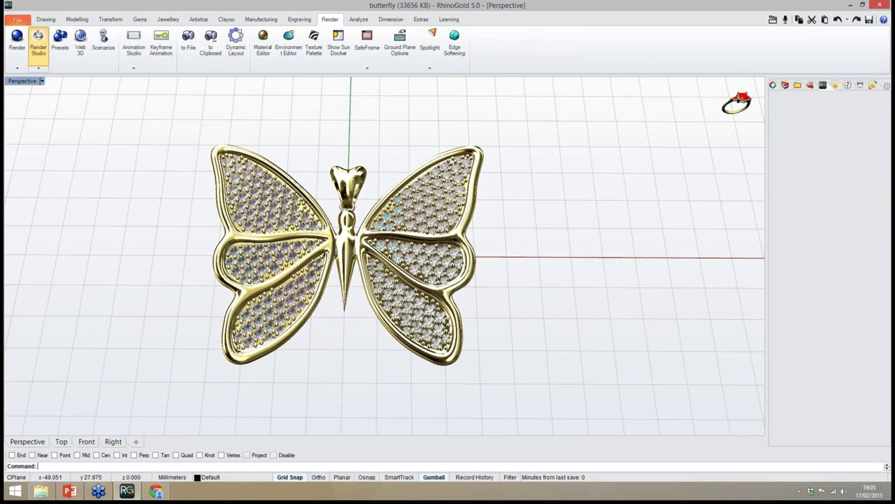
pyautogui.click(39, 44)
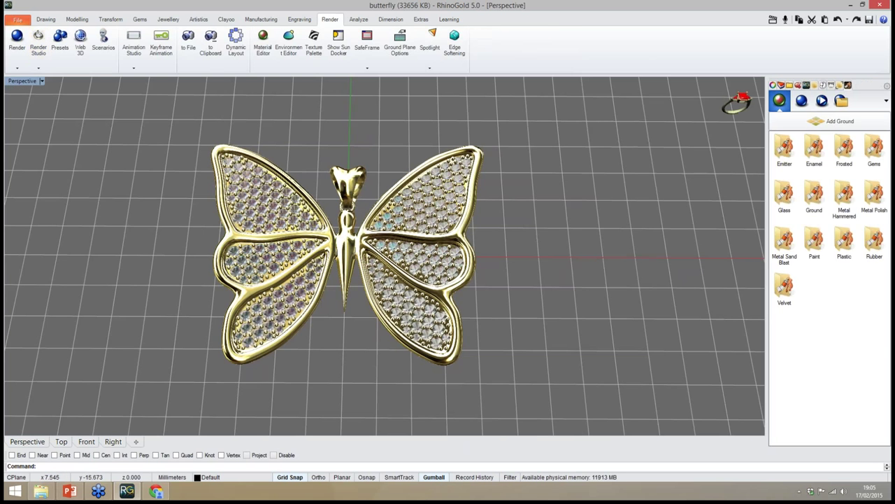
pyautogui.moveTo(386, 357); pyautogui.dragTo(349, 327, button='right')
pyautogui.scroll(-2, 377, 325)
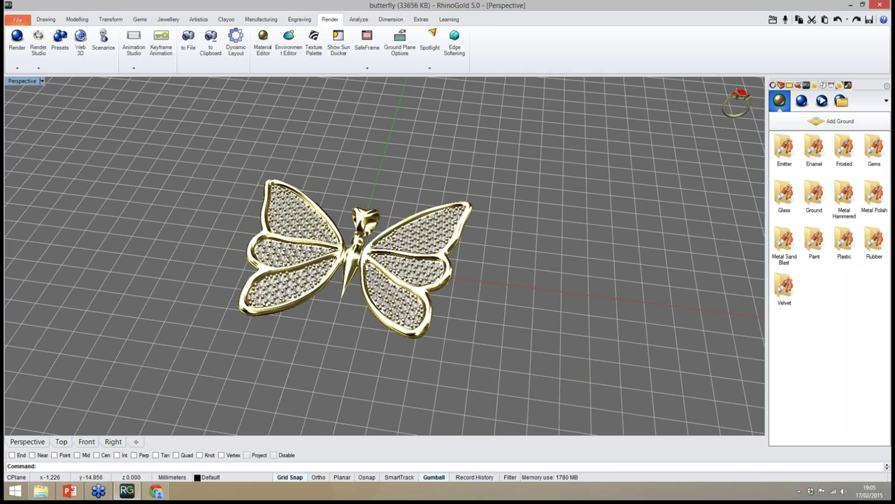
pyautogui.moveTo(333, 332); pyautogui.dragTo(396, 352, button='right')
pyautogui.scroll(2, 383, 349)
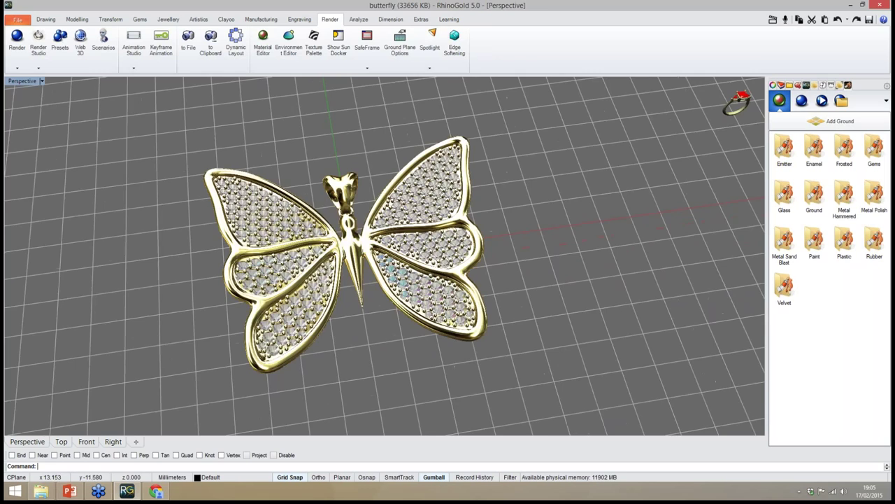
# Assign the Almandite (Red-Violet) gem material to the pavé gem group in the lower wing sections
pyautogui.scroll(4, 452, 292)
pyautogui.click(450, 319)
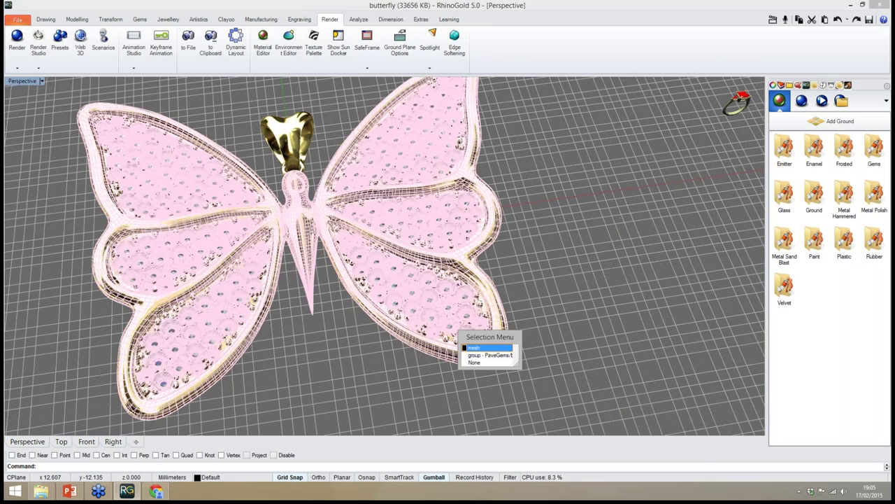
pyautogui.click(486, 355)
pyautogui.moveTo(331, 389); pyautogui.dragTo(328, 399, button='right')
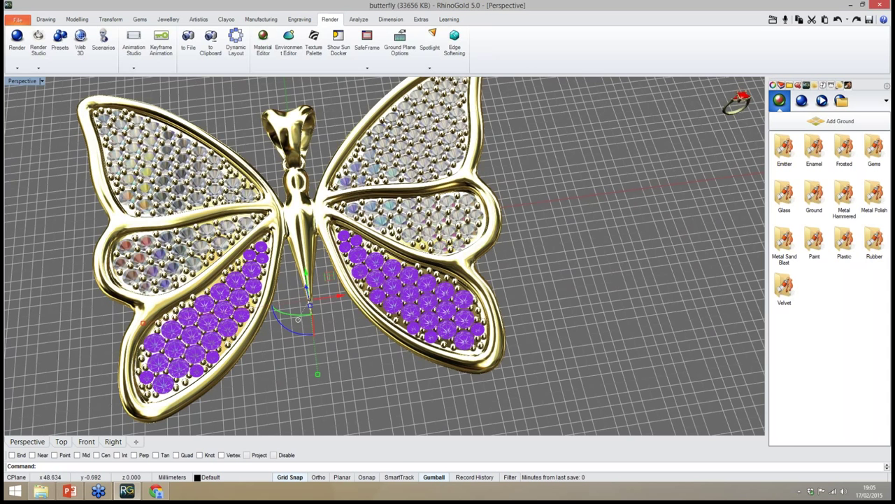
pyautogui.doubleClick(875, 149)
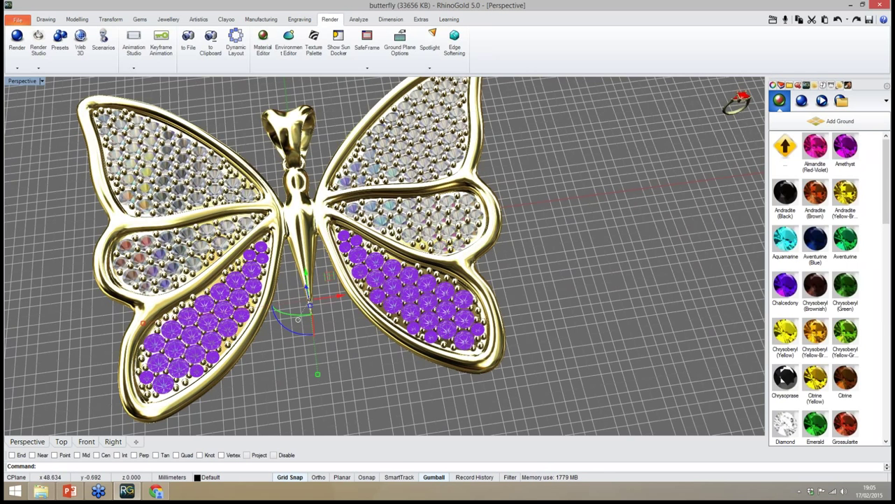
pyautogui.doubleClick(816, 147)
pyautogui.click(607, 280)
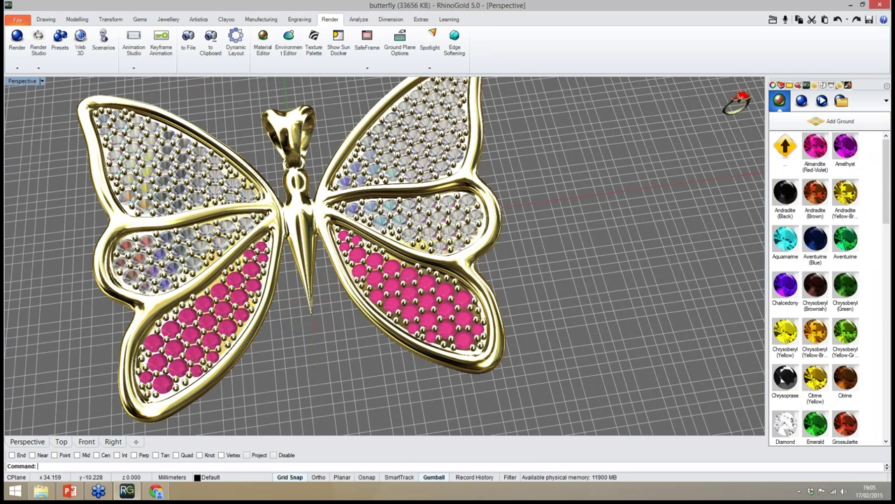
pyautogui.moveTo(607, 280); pyautogui.dragTo(593, 270, button='right')
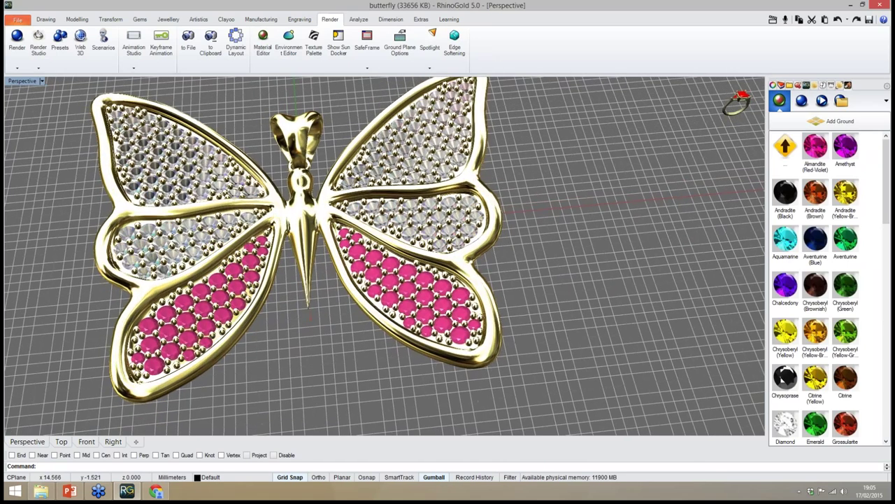
# Assign the Aquamarine gem material to the pavé gems in the middle wing sections
pyautogui.click(474, 227)
pyautogui.click(487, 262)
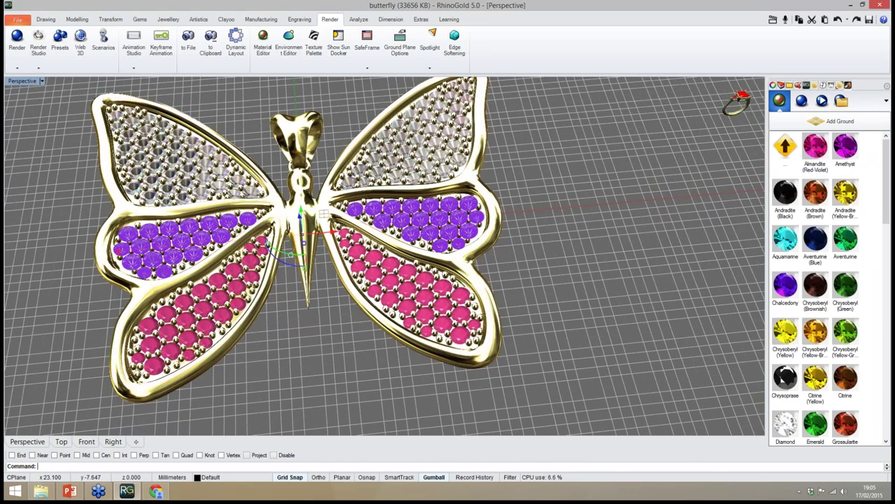
pyautogui.moveTo(603, 294); pyautogui.dragTo(604, 285, button='right')
pyautogui.doubleClick(786, 240)
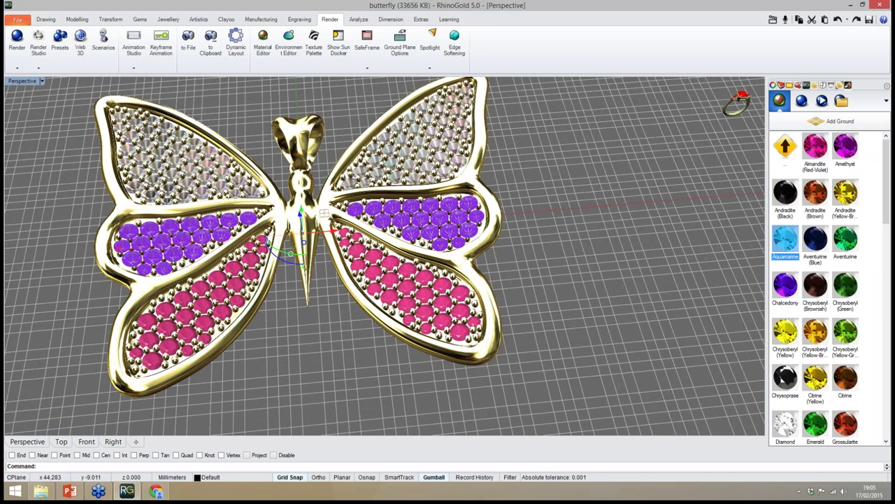
# Assign the Amethyst gem material to the pavé gems in the upper wing sections
pyautogui.click(445, 156)
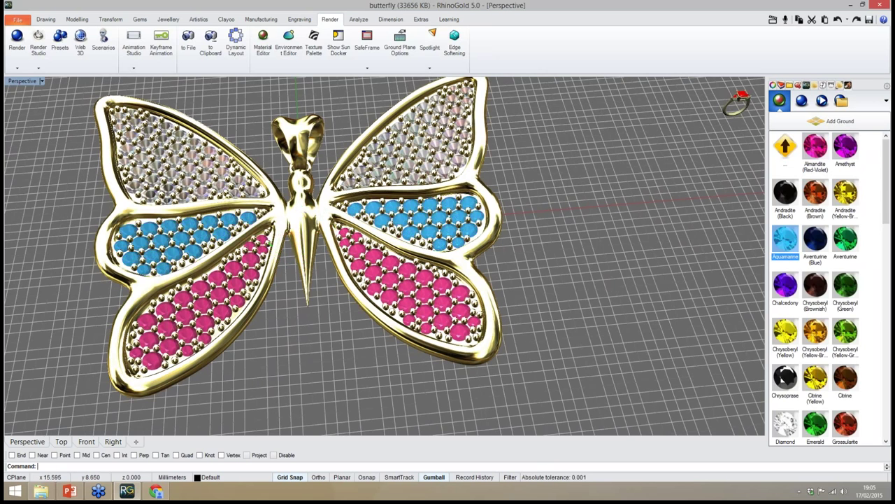
pyautogui.click(483, 189)
pyautogui.moveTo(671, 259); pyautogui.dragTo(672, 248, button='right')
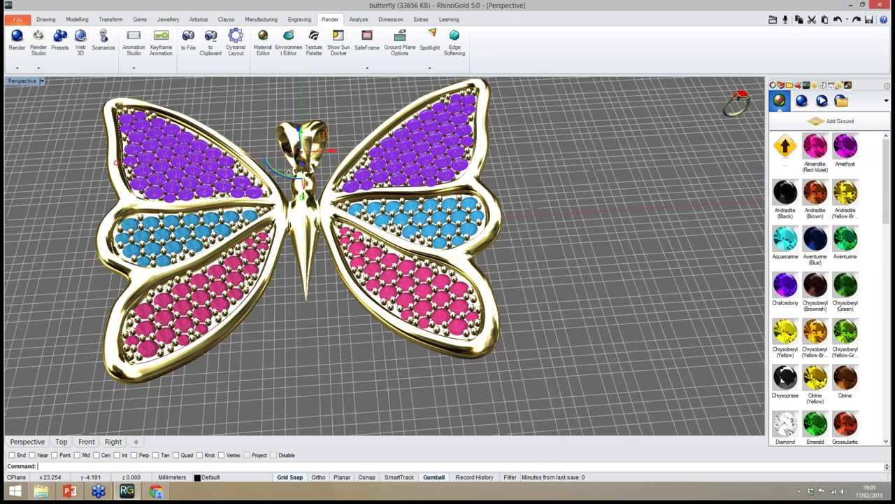
pyautogui.doubleClick(846, 147)
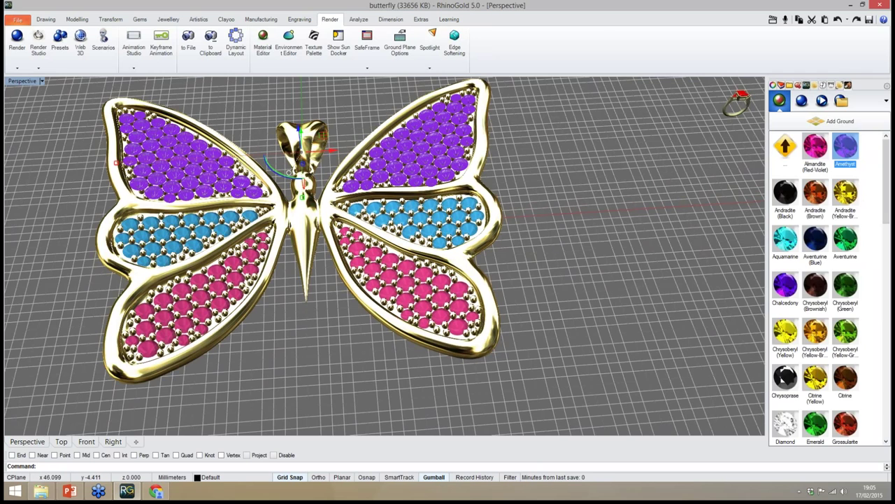
pyautogui.click(651, 280)
pyautogui.moveTo(608, 279); pyautogui.dragTo(633, 282, button='right')
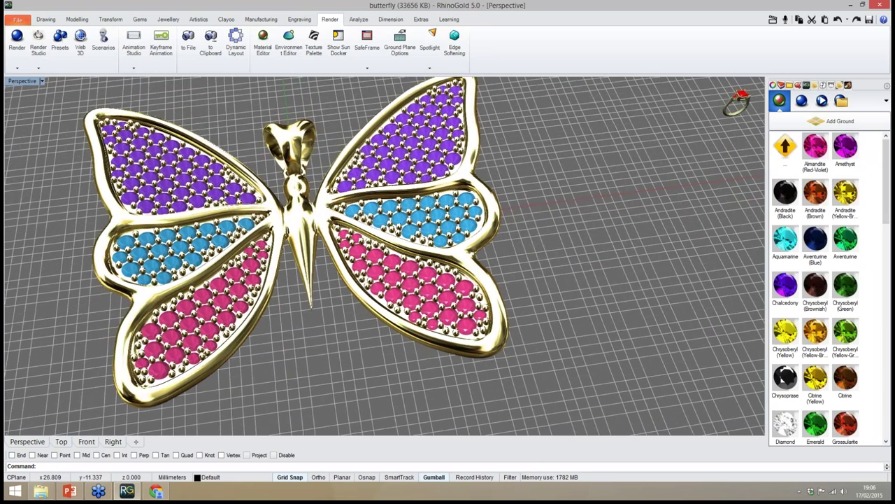
# Select all the gems, invert the selection, and assign the Yellow Gold metal polish material to the remaining metal parts
pyautogui.scroll(-4, 570, 283)
pyautogui.moveTo(570, 283); pyautogui.dragTo(560, 273, button='right')
pyautogui.scroll(2, 567, 259)
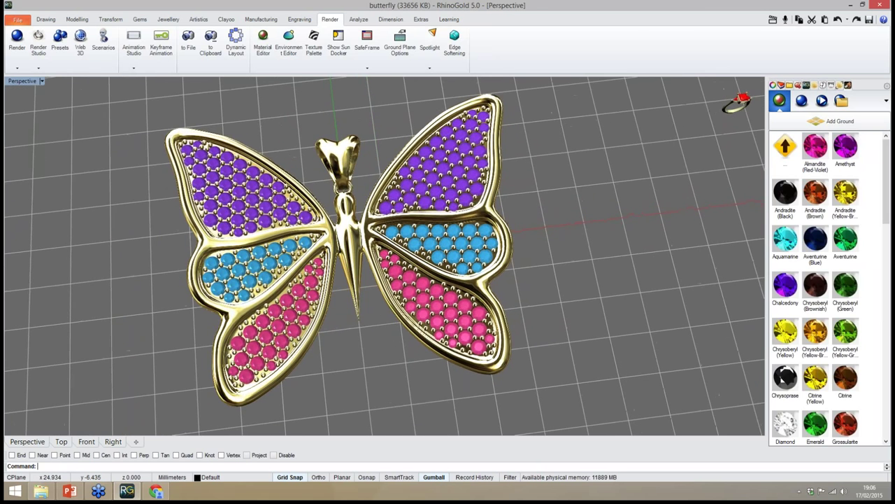
pyautogui.middleClick(531, 312)
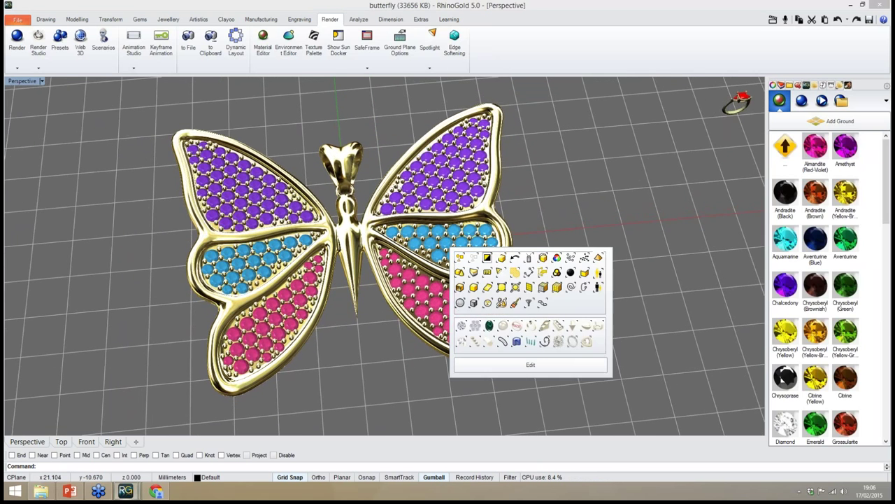
pyautogui.click(461, 326)
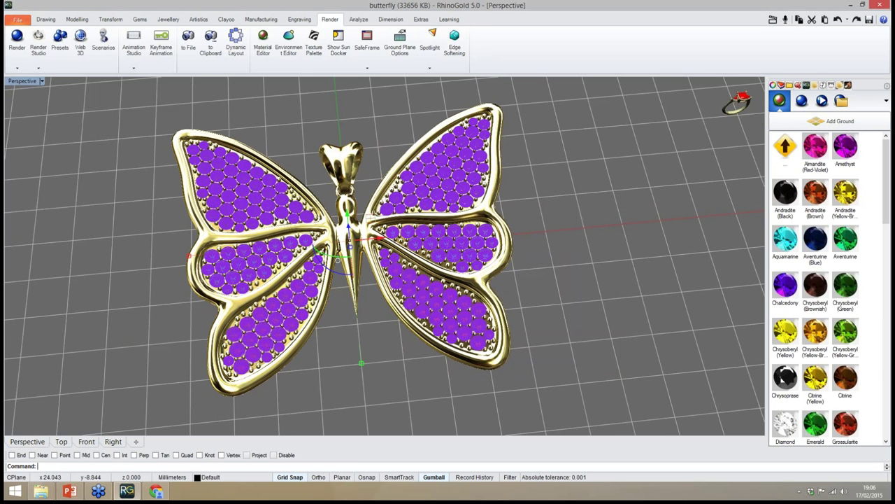
pyautogui.middleClick(490, 254)
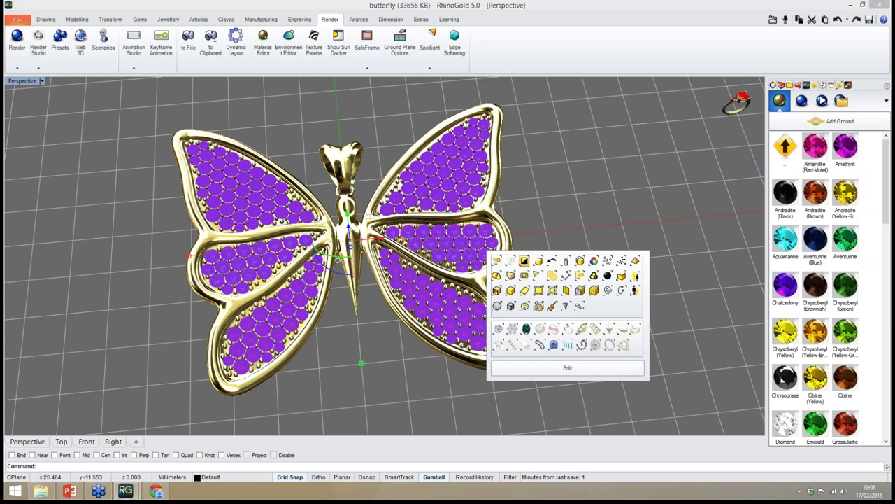
pyautogui.click(525, 260)
pyautogui.moveTo(552, 315); pyautogui.dragTo(565, 292, button='right')
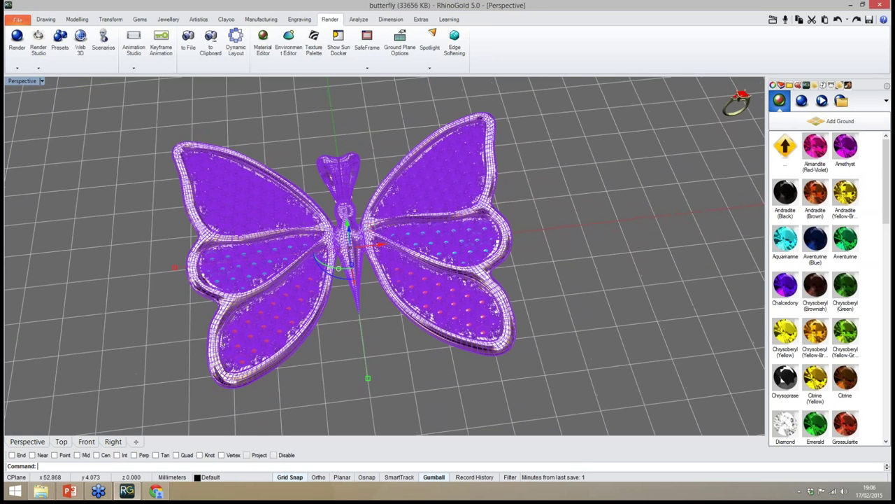
pyautogui.doubleClick(785, 146)
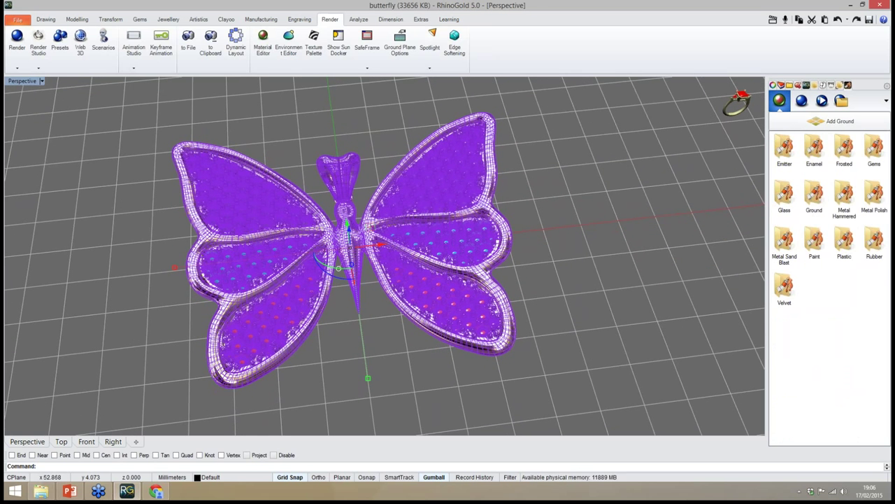
pyautogui.doubleClick(875, 194)
pyautogui.doubleClick(845, 240)
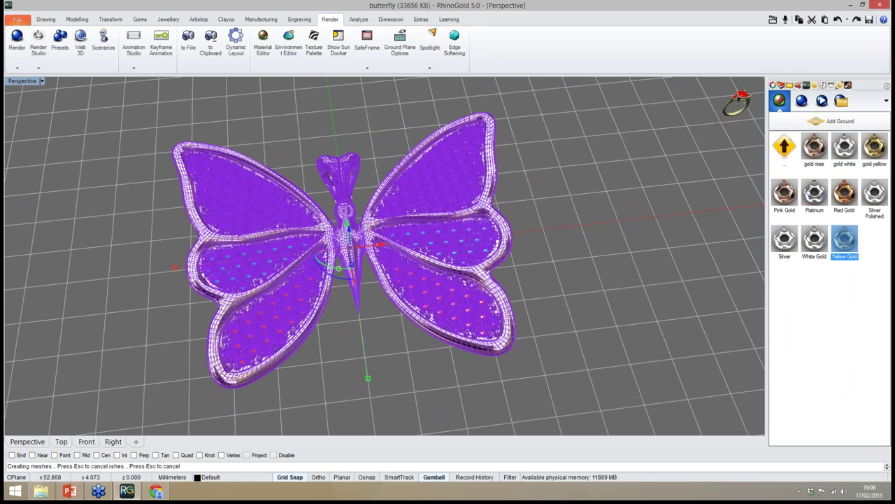
pyautogui.moveTo(742, 179); pyautogui.dragTo(733, 187, button='right')
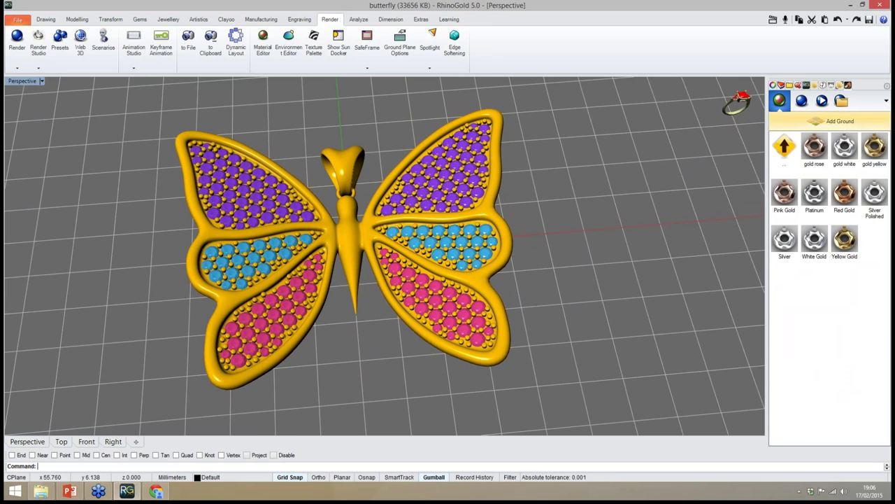
# Add a ground plane beneath the pendant and apply the White - Smooth ground material to it
pyautogui.click(832, 121)
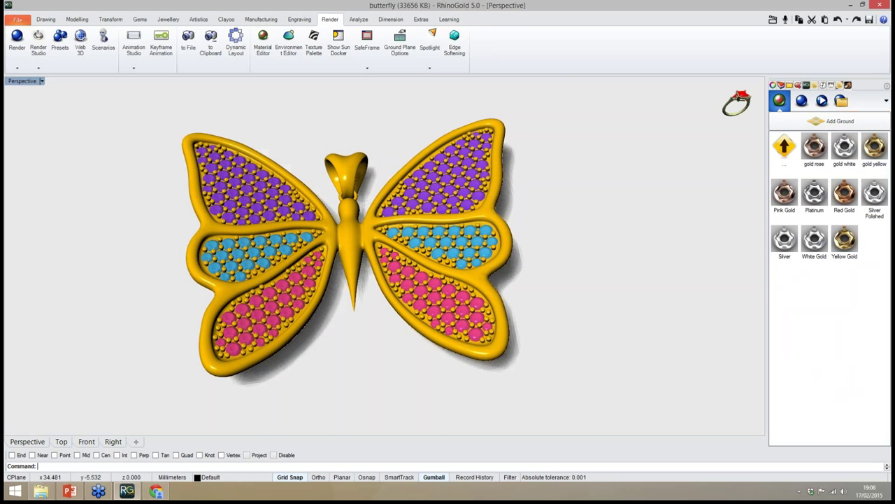
pyautogui.doubleClick(784, 147)
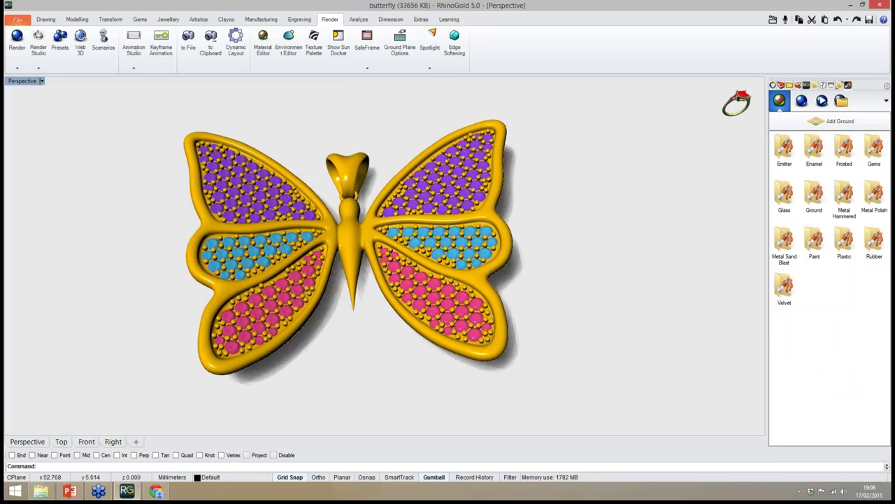
pyautogui.doubleClick(814, 194)
pyautogui.moveTo(874, 195); pyautogui.dragTo(637, 319)
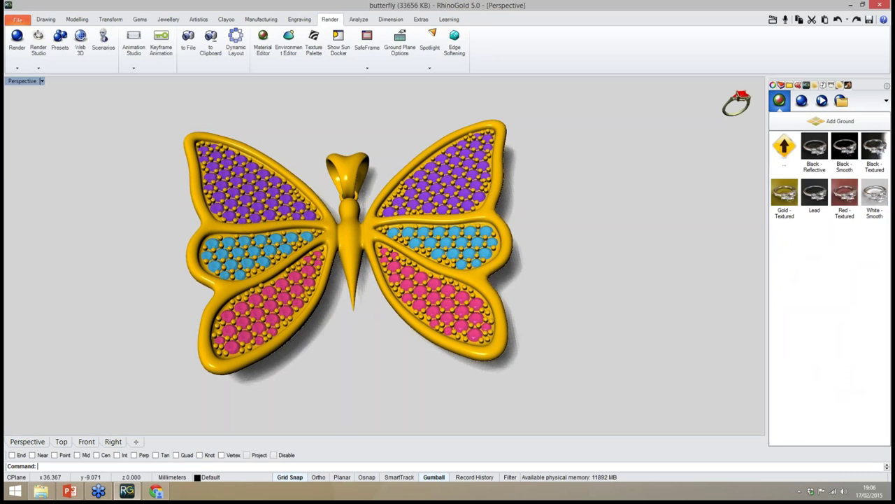
# Set the render resolution for the butterfly pendant scene to 800x600
pyautogui.moveTo(619, 327); pyautogui.dragTo(587, 327, button='right')
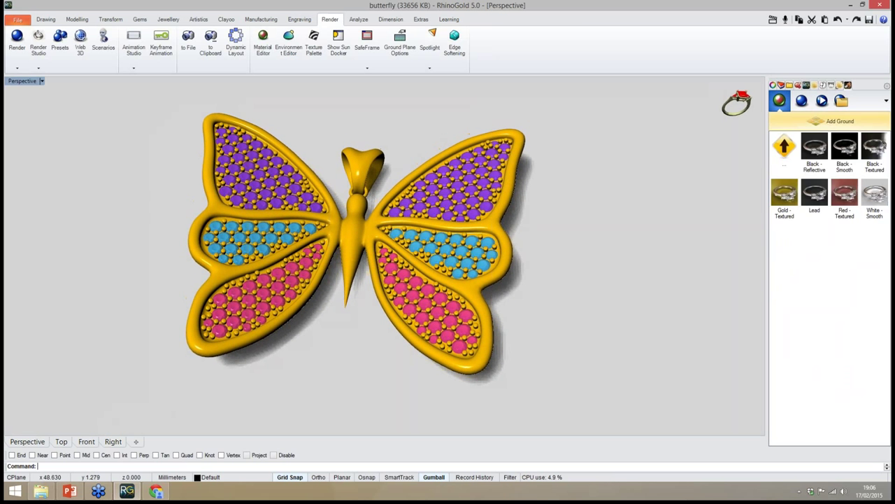
pyautogui.click(802, 102)
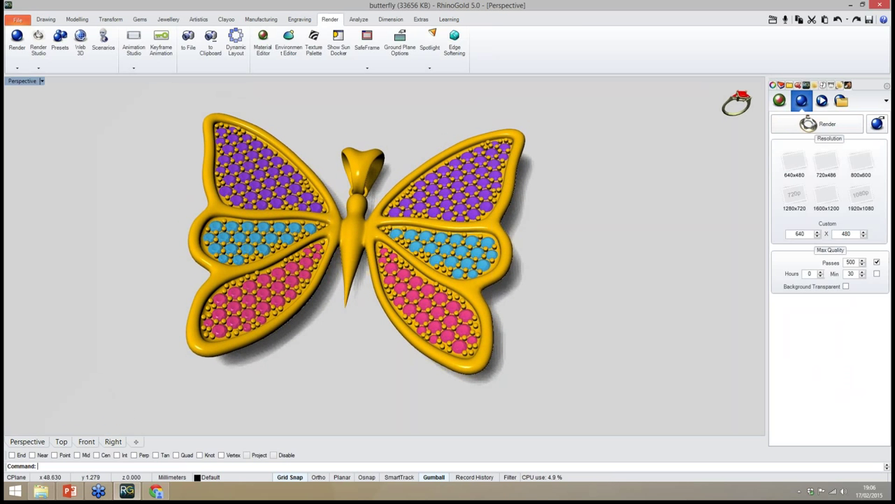
pyautogui.click(861, 163)
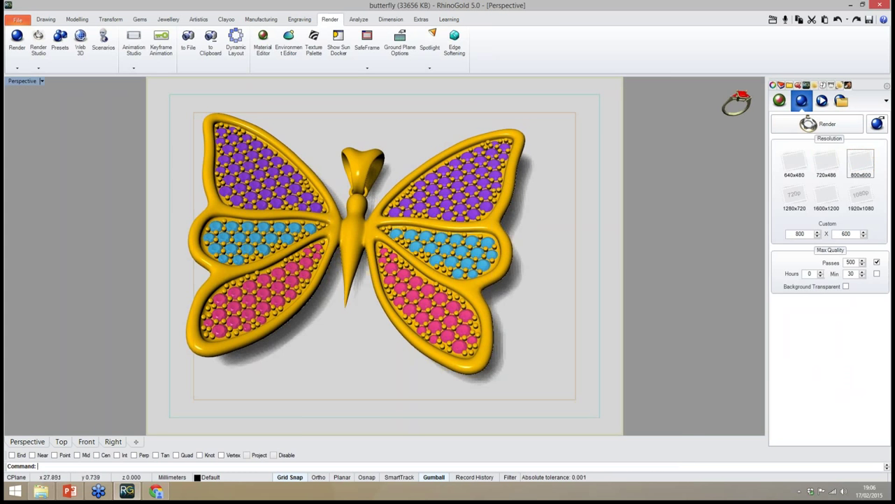
# Frame the whole pendant at a tilted angle inside the safe frame and render it
pyautogui.scroll(1, 377, 253)
pyautogui.scroll(-2, 455, 253)
pyautogui.moveTo(455, 259); pyautogui.dragTo(448, 212, button='right')
pyautogui.scroll(2, 447, 225)
pyautogui.scroll(-2, 447, 231)
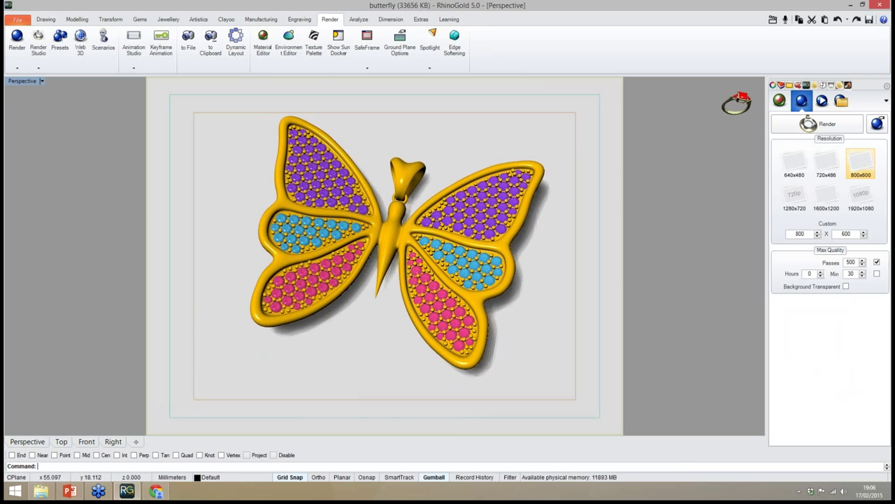
pyautogui.click(818, 125)
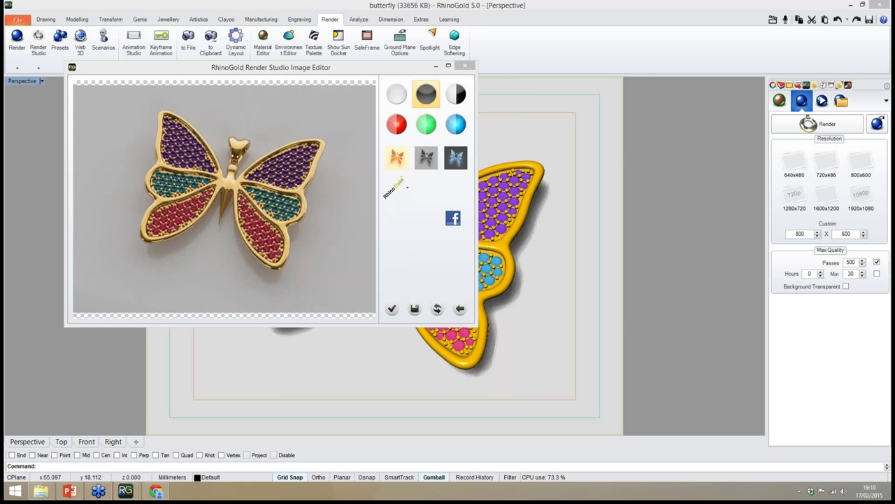
# Examine the rendered butterfly in the image editor, along with its contrast adjustment and logo watermark options
pyautogui.moveTo(329, 67); pyautogui.dragTo(383, 103)
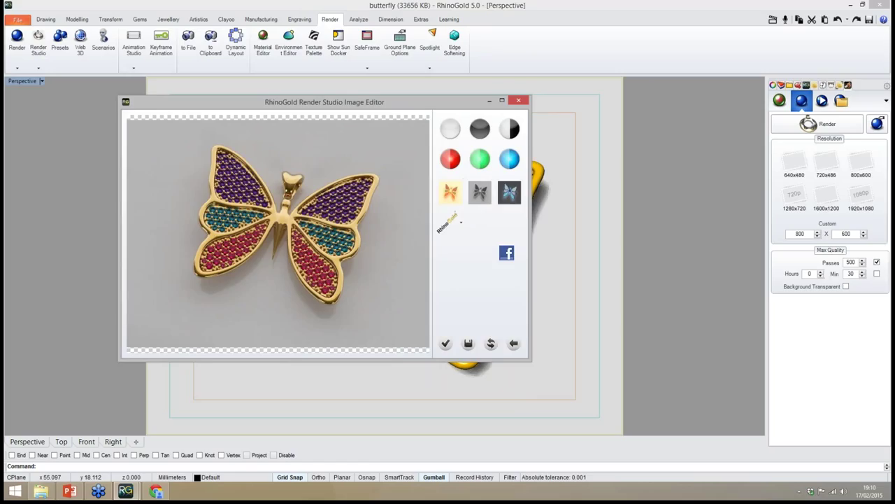
pyautogui.moveTo(349, 102); pyautogui.dragTo(338, 99)
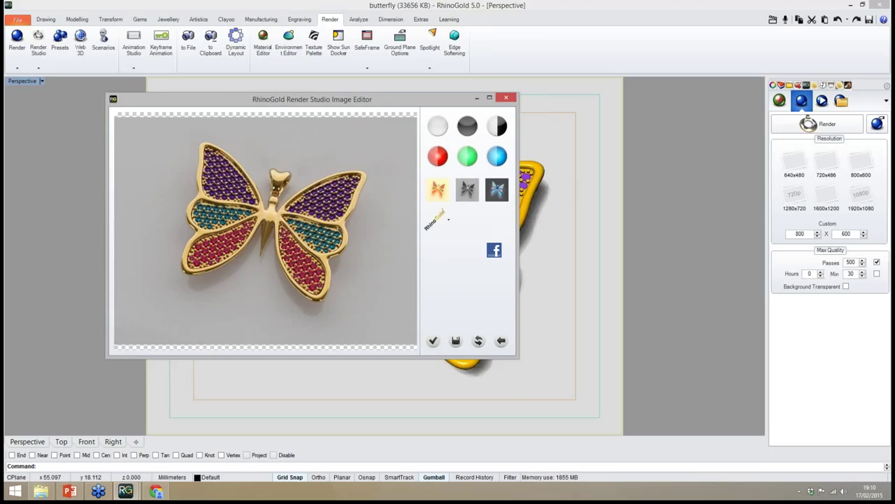
pyautogui.moveTo(337, 99); pyautogui.dragTo(359, 105)
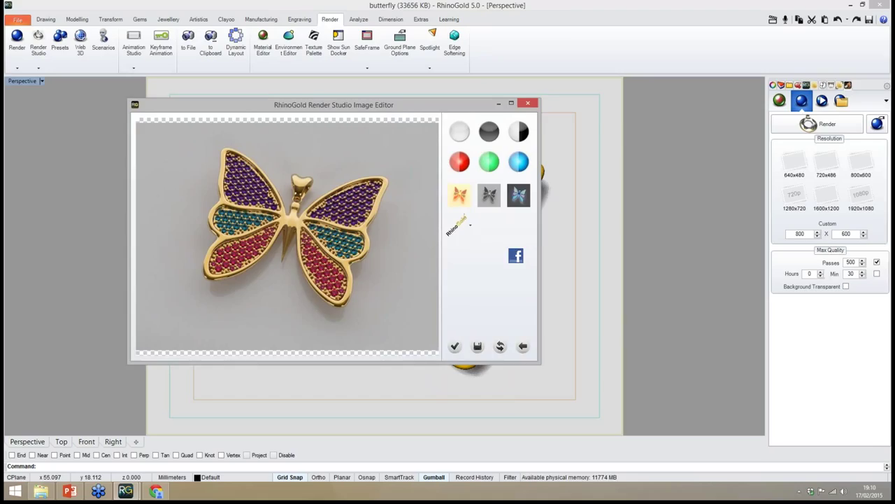
pyautogui.moveTo(359, 105); pyautogui.dragTo(379, 108)
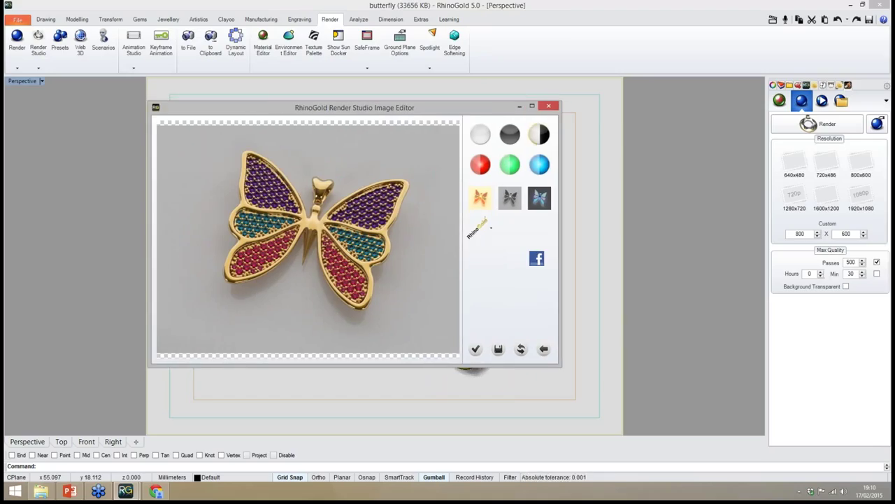
pyautogui.click(540, 135)
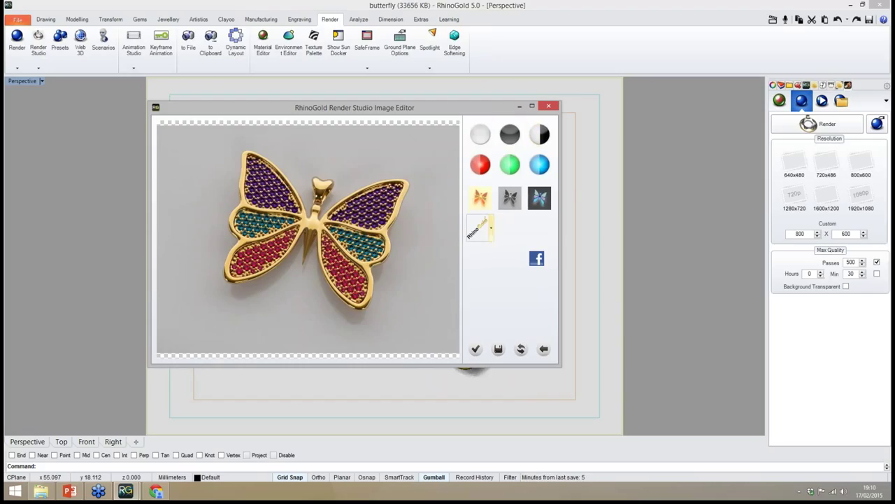
pyautogui.click(491, 228)
pyautogui.click(491, 228)
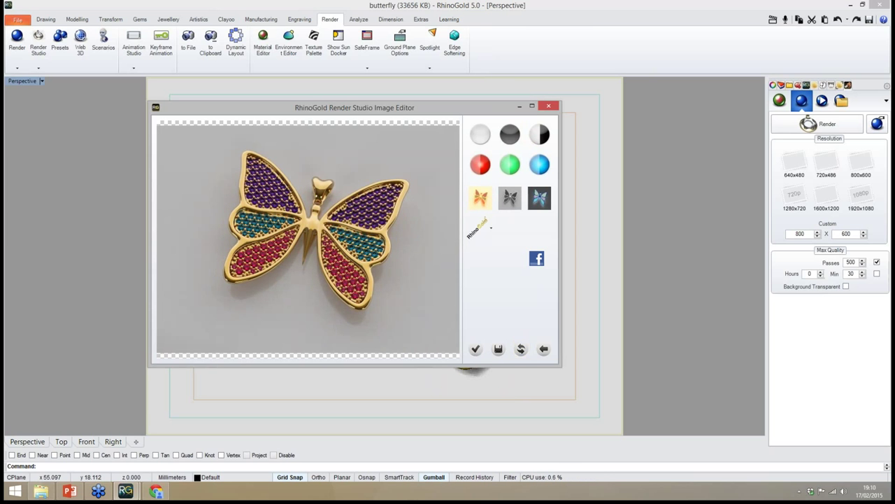
pyautogui.moveTo(434, 108); pyautogui.dragTo(454, 104)
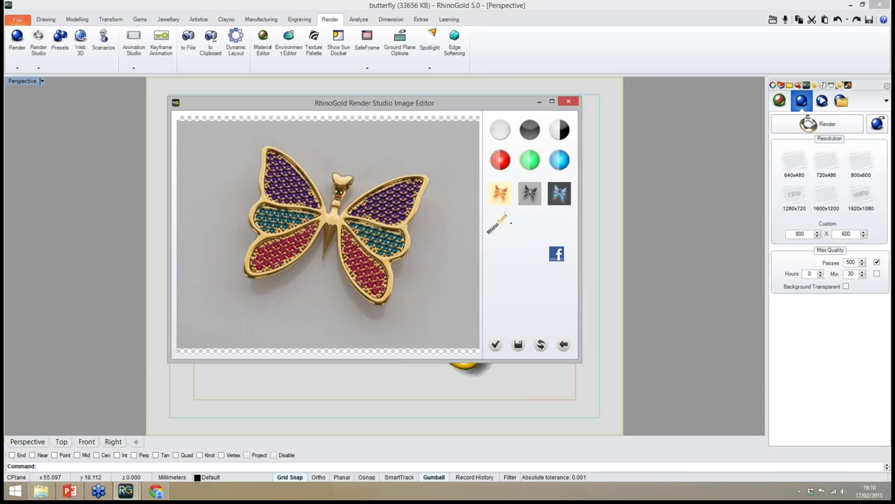
# Save the rendered image to the Desktop as a Jpeg image named render
pyautogui.click(517, 344)
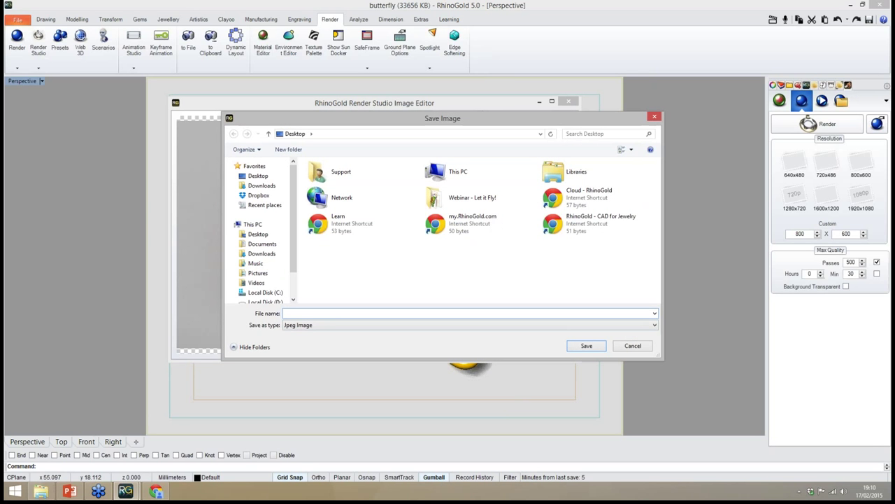
pyautogui.write('render')
pyautogui.press('Return')
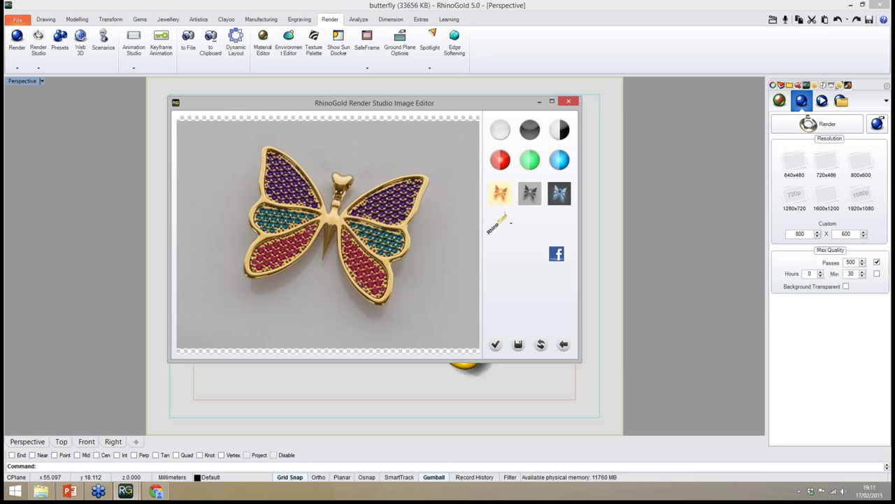
pyautogui.moveTo(374, 103); pyautogui.dragTo(387, 105)
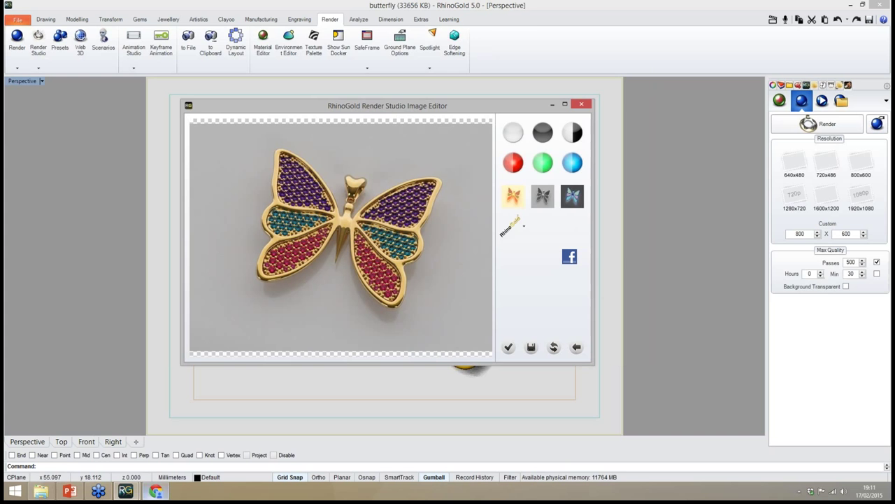
# Switch to PowerPoint, start the slide show from the current Made with RhinoGold slide, and advance to the What's Next? Webinar Series #3 slide
pyautogui.click(70, 491)
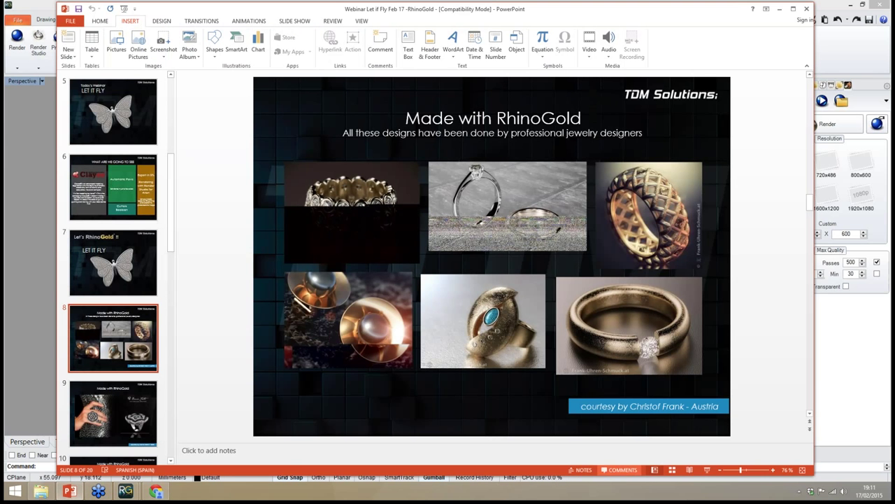
pyautogui.click(707, 470)
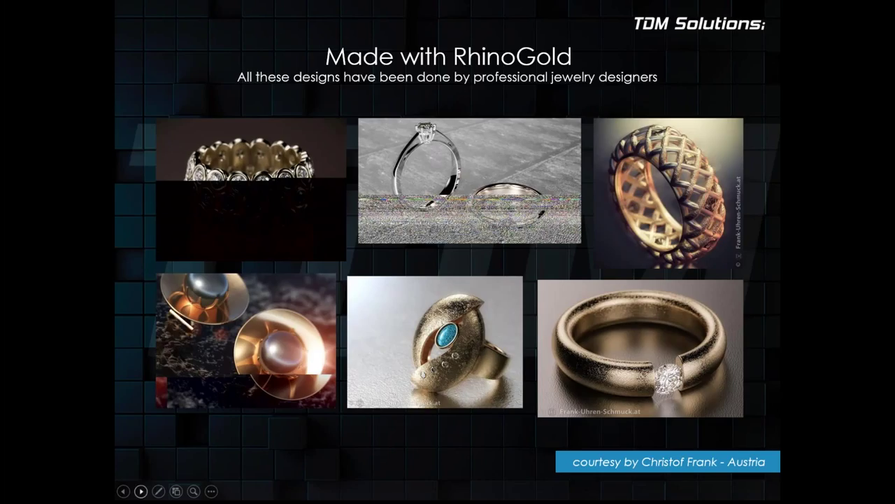
pyautogui.click(141, 491)
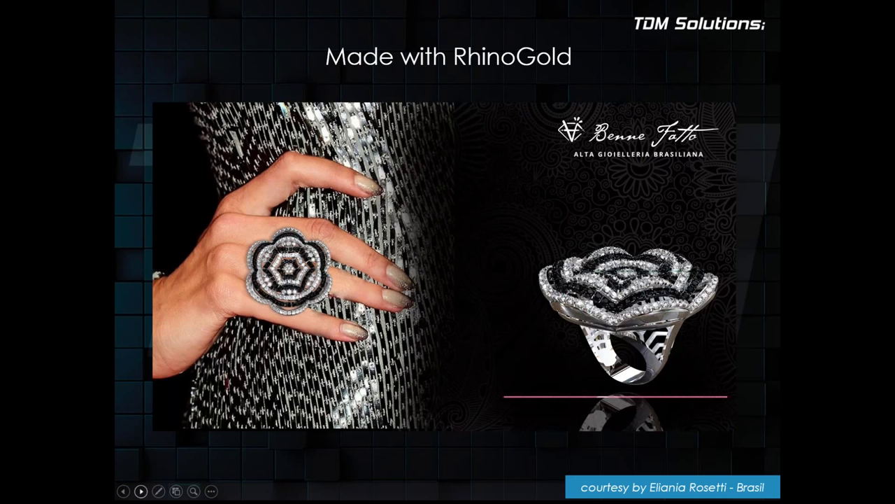
pyautogui.click(141, 491)
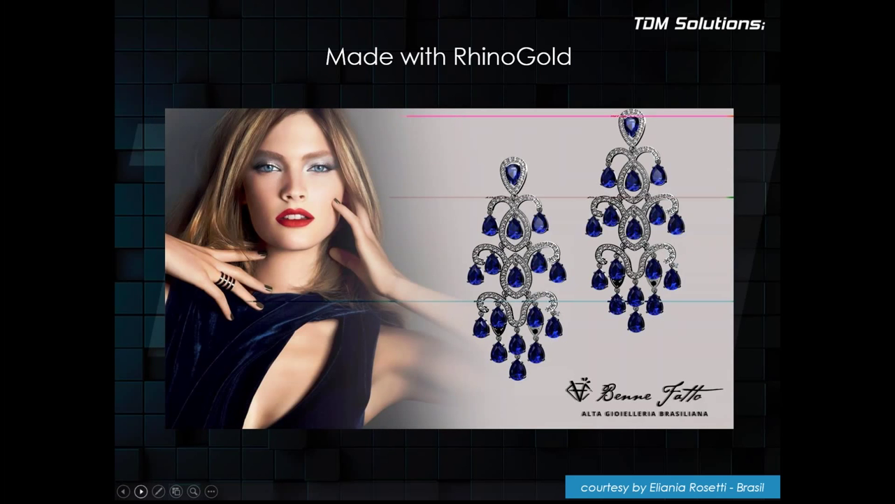
pyautogui.click(141, 491)
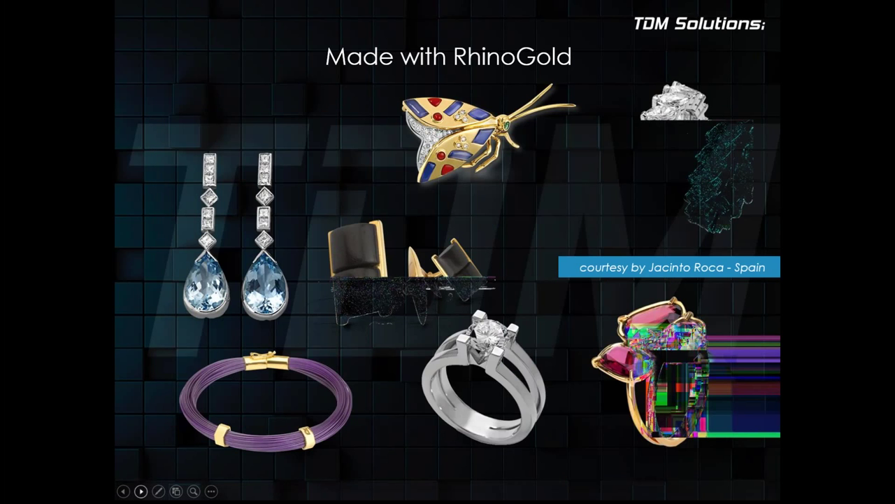
pyautogui.click(141, 491)
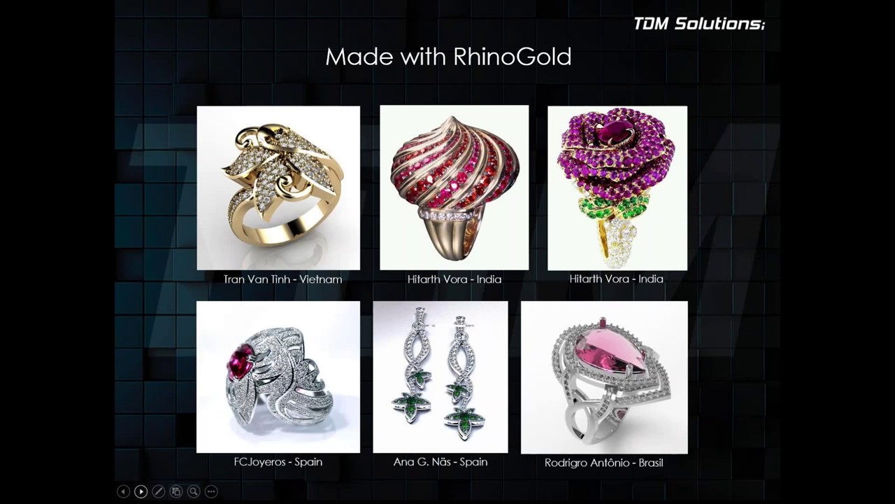
pyautogui.click(140, 491)
pyautogui.click(140, 491)
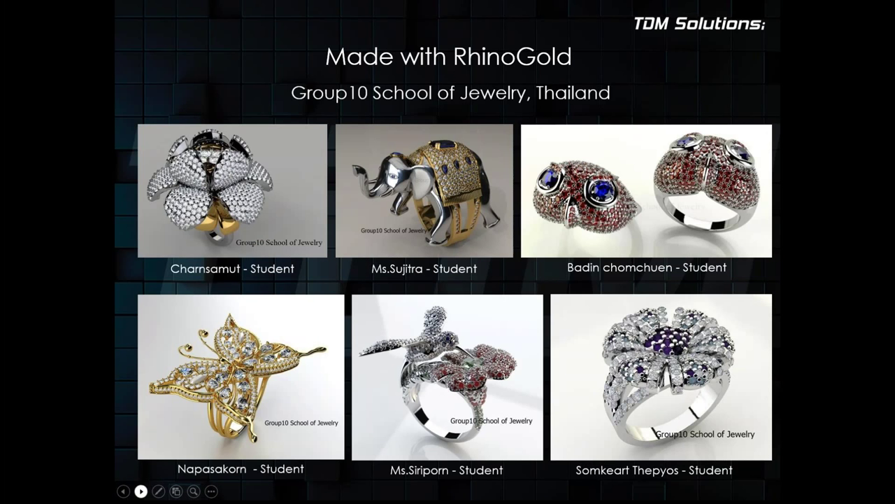
pyautogui.click(141, 492)
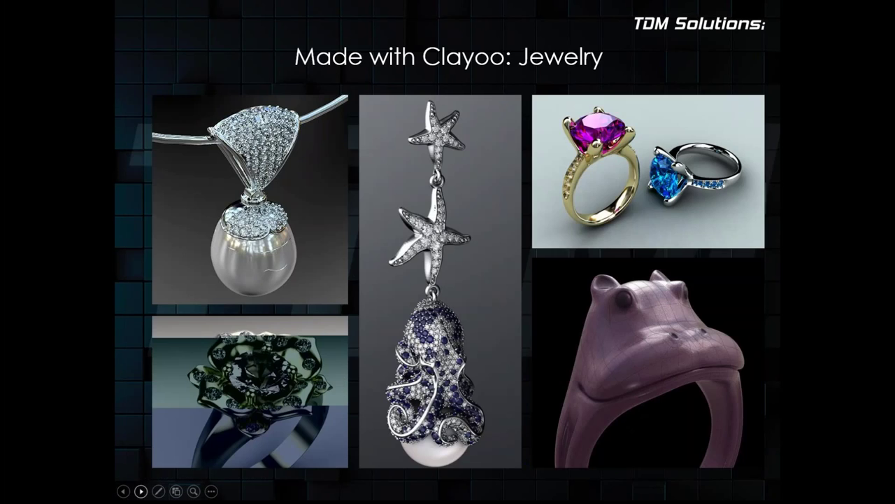
pyautogui.click(141, 492)
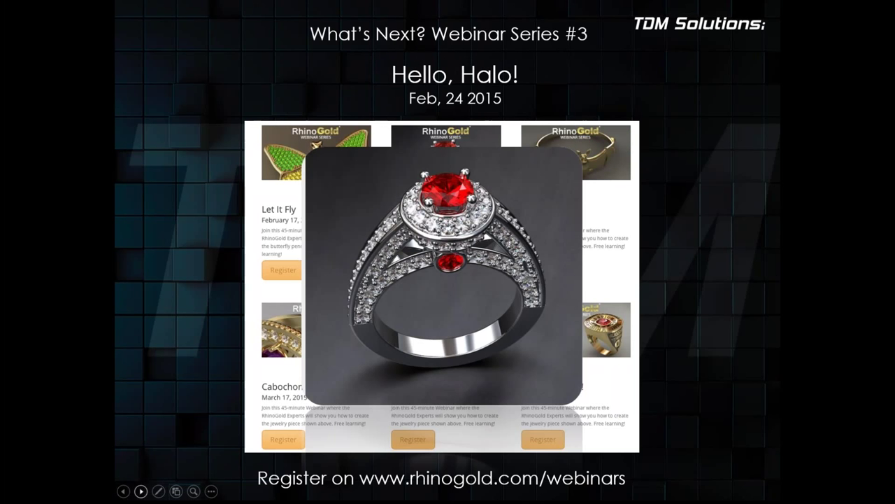